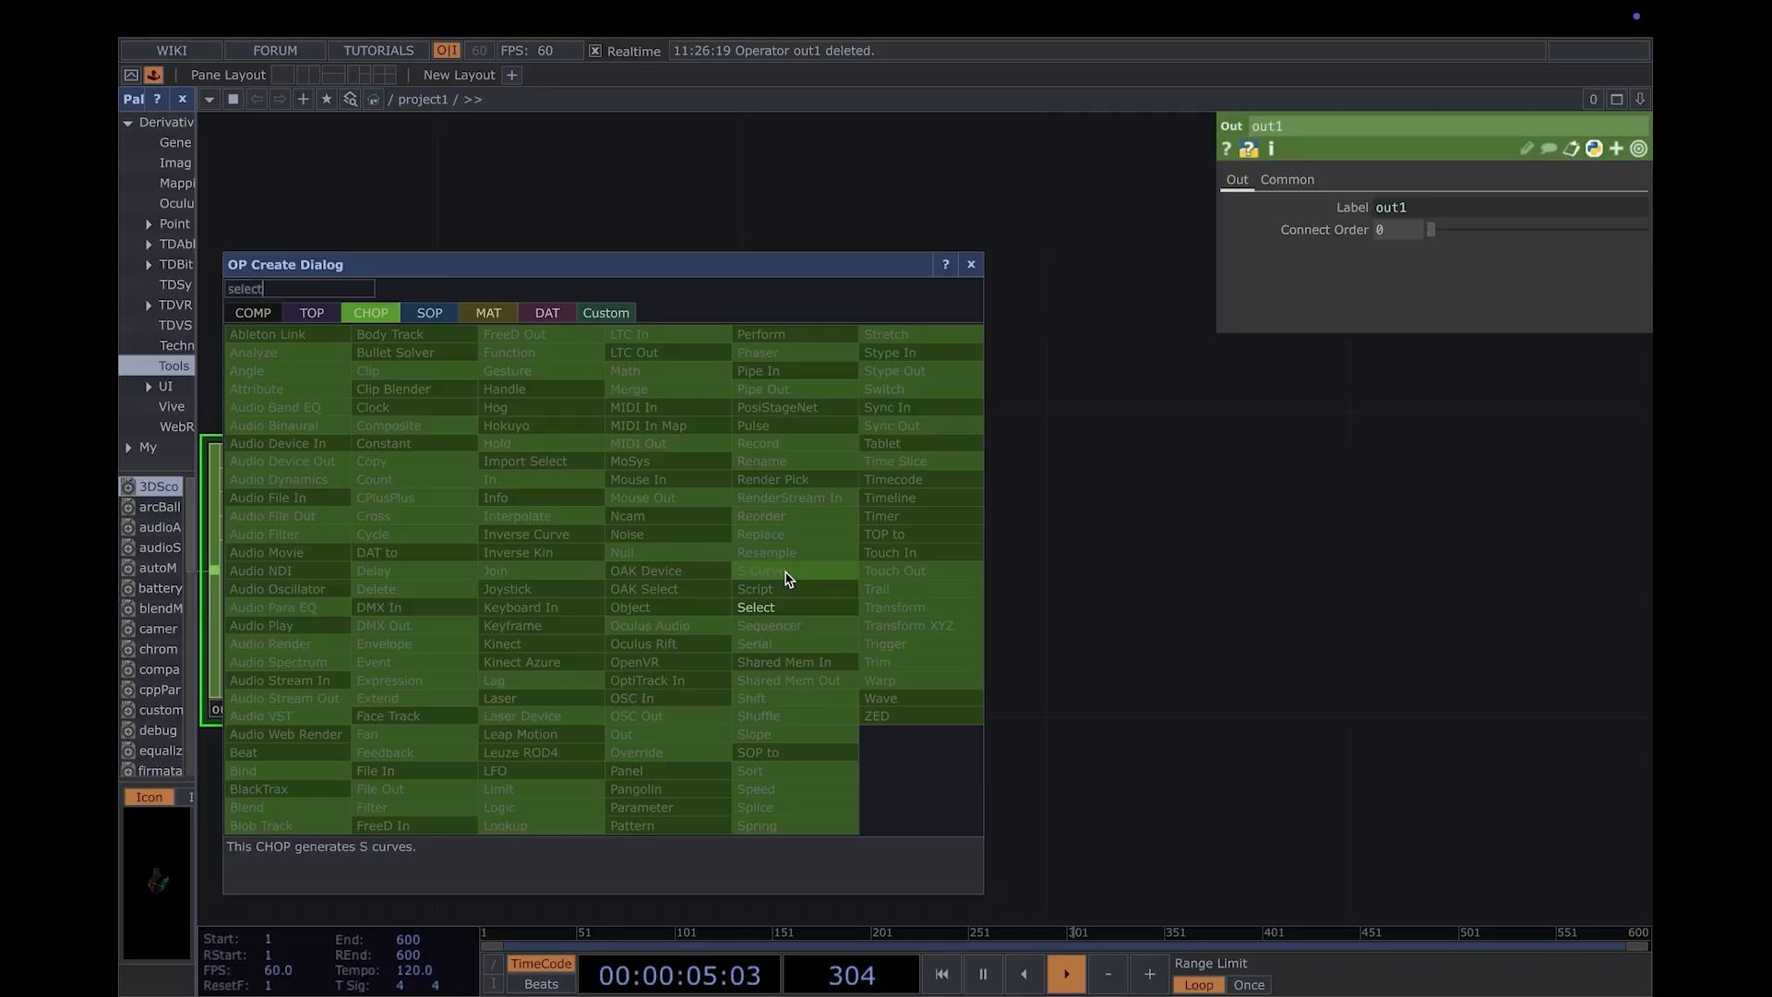
- Add a Select CHOP just after out1 and set its channel name to h1:pinch_midpoint:distance
click(808, 607)
click(1019, 561)
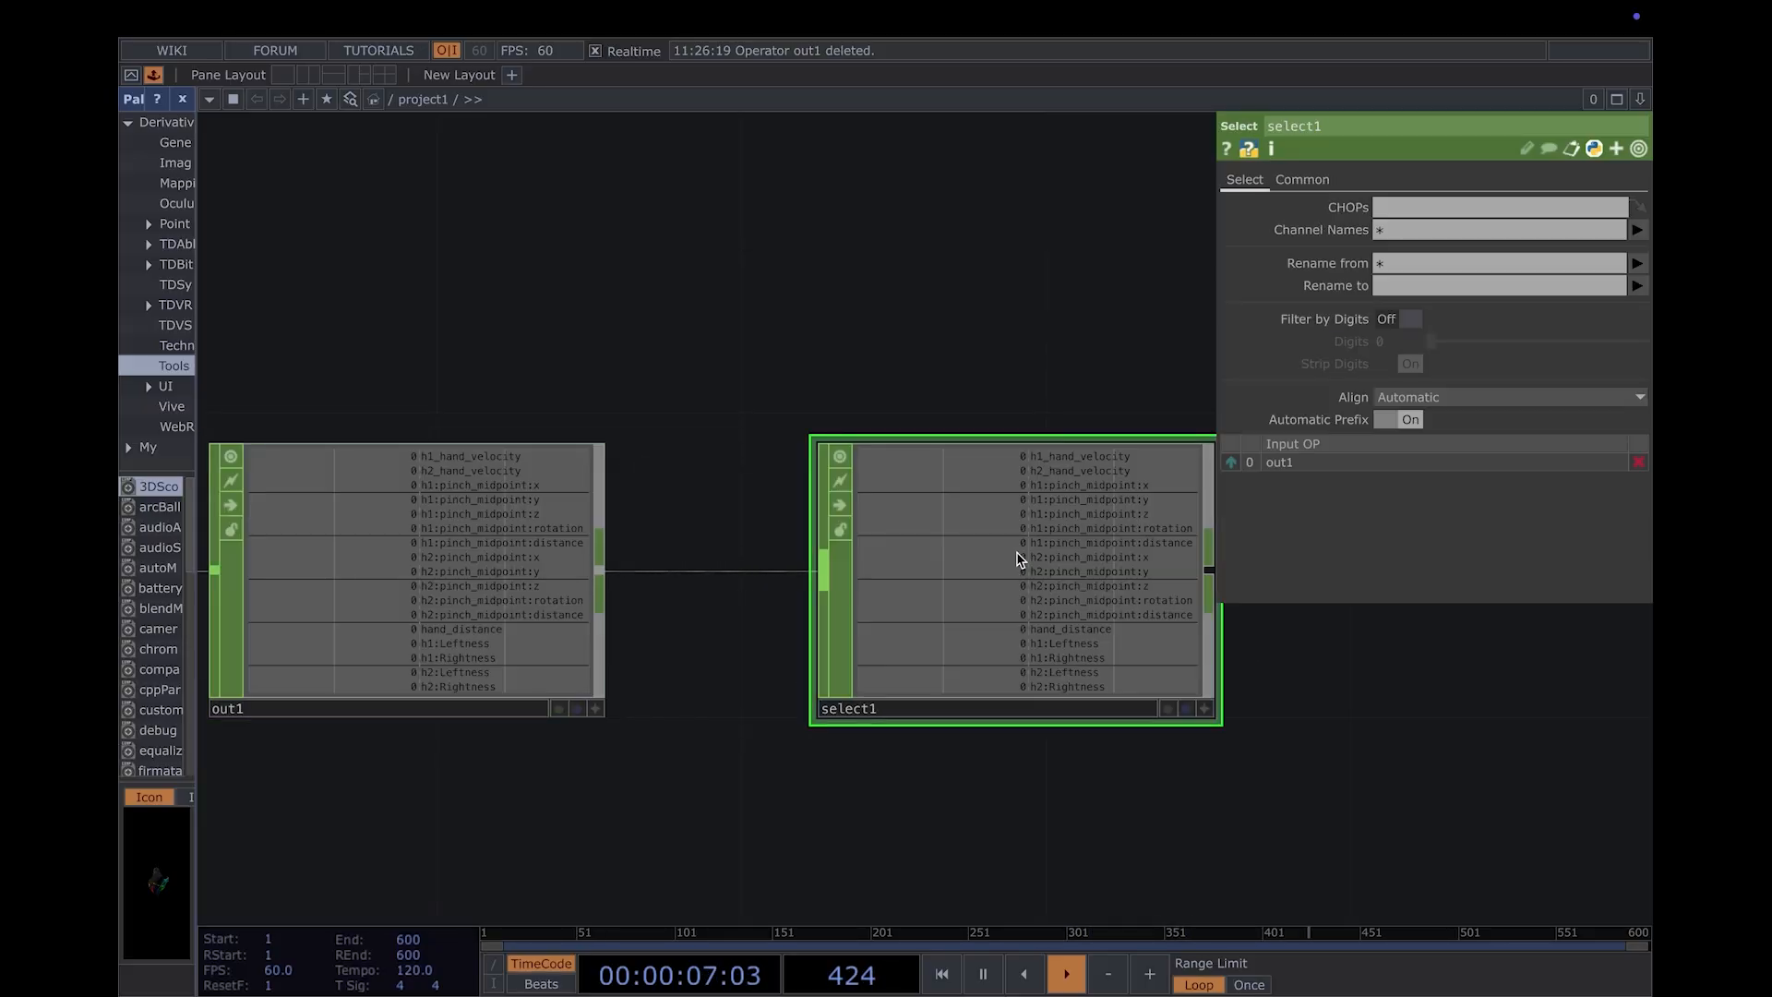
drag(1212, 645, 1060, 645)
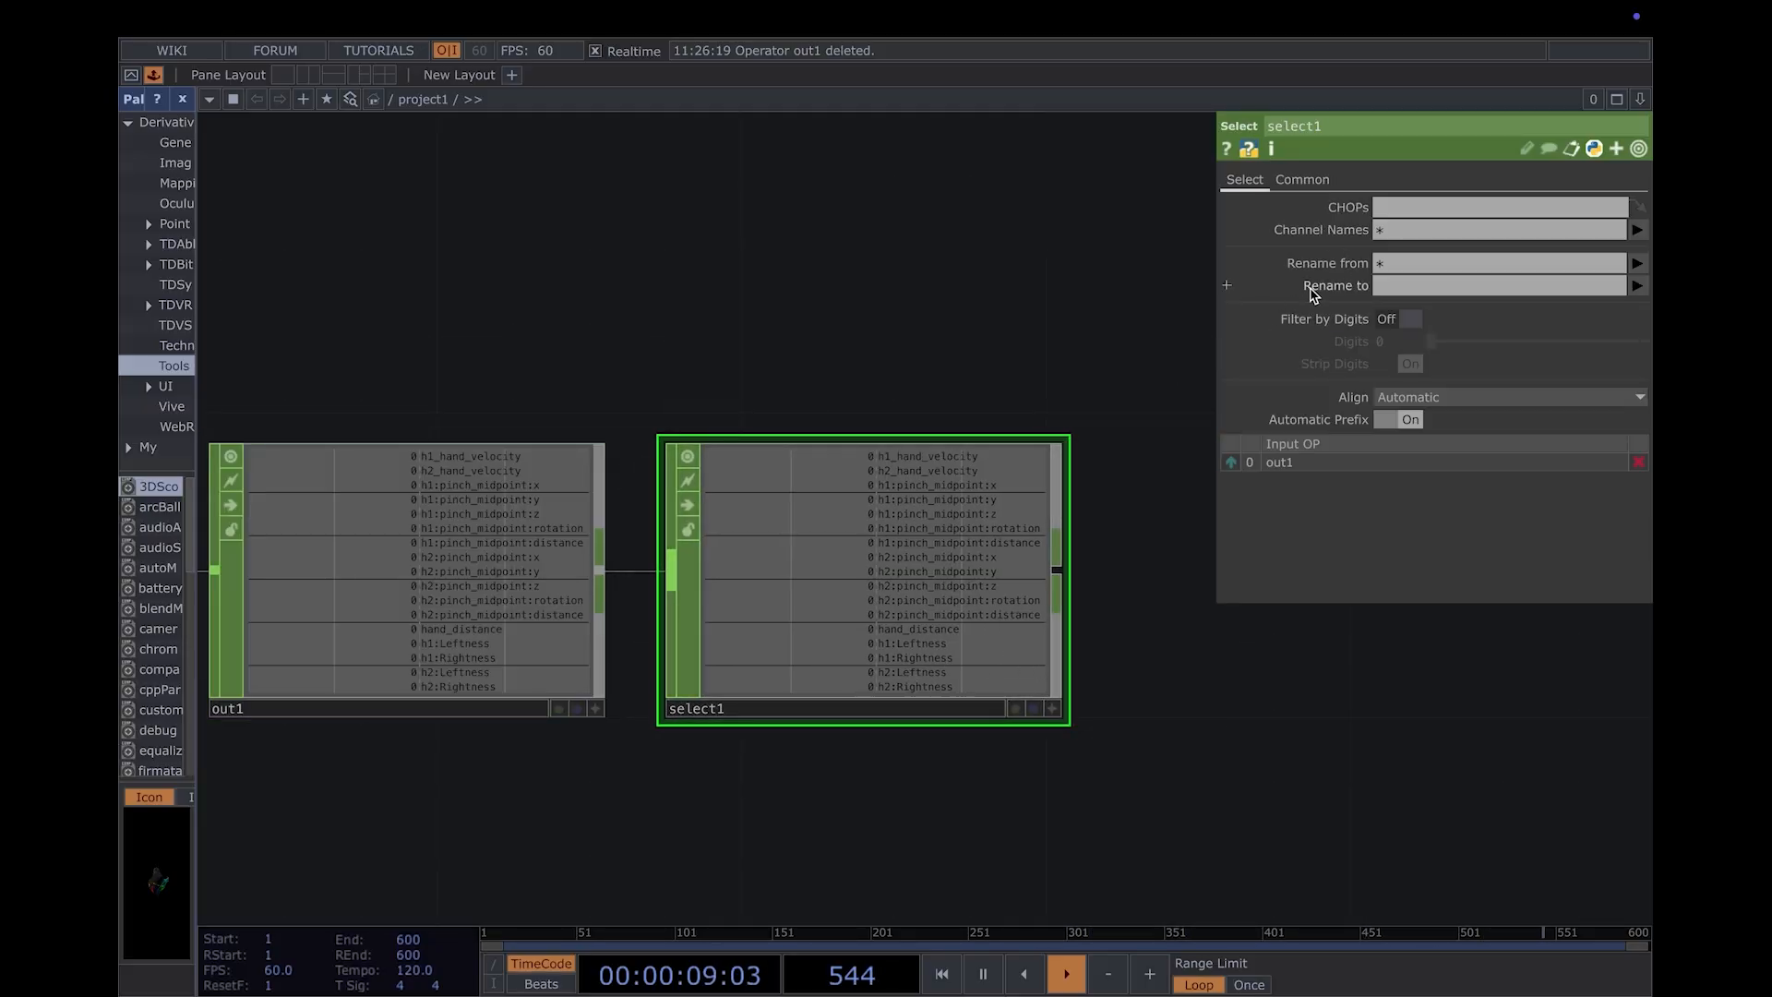
click(1637, 229)
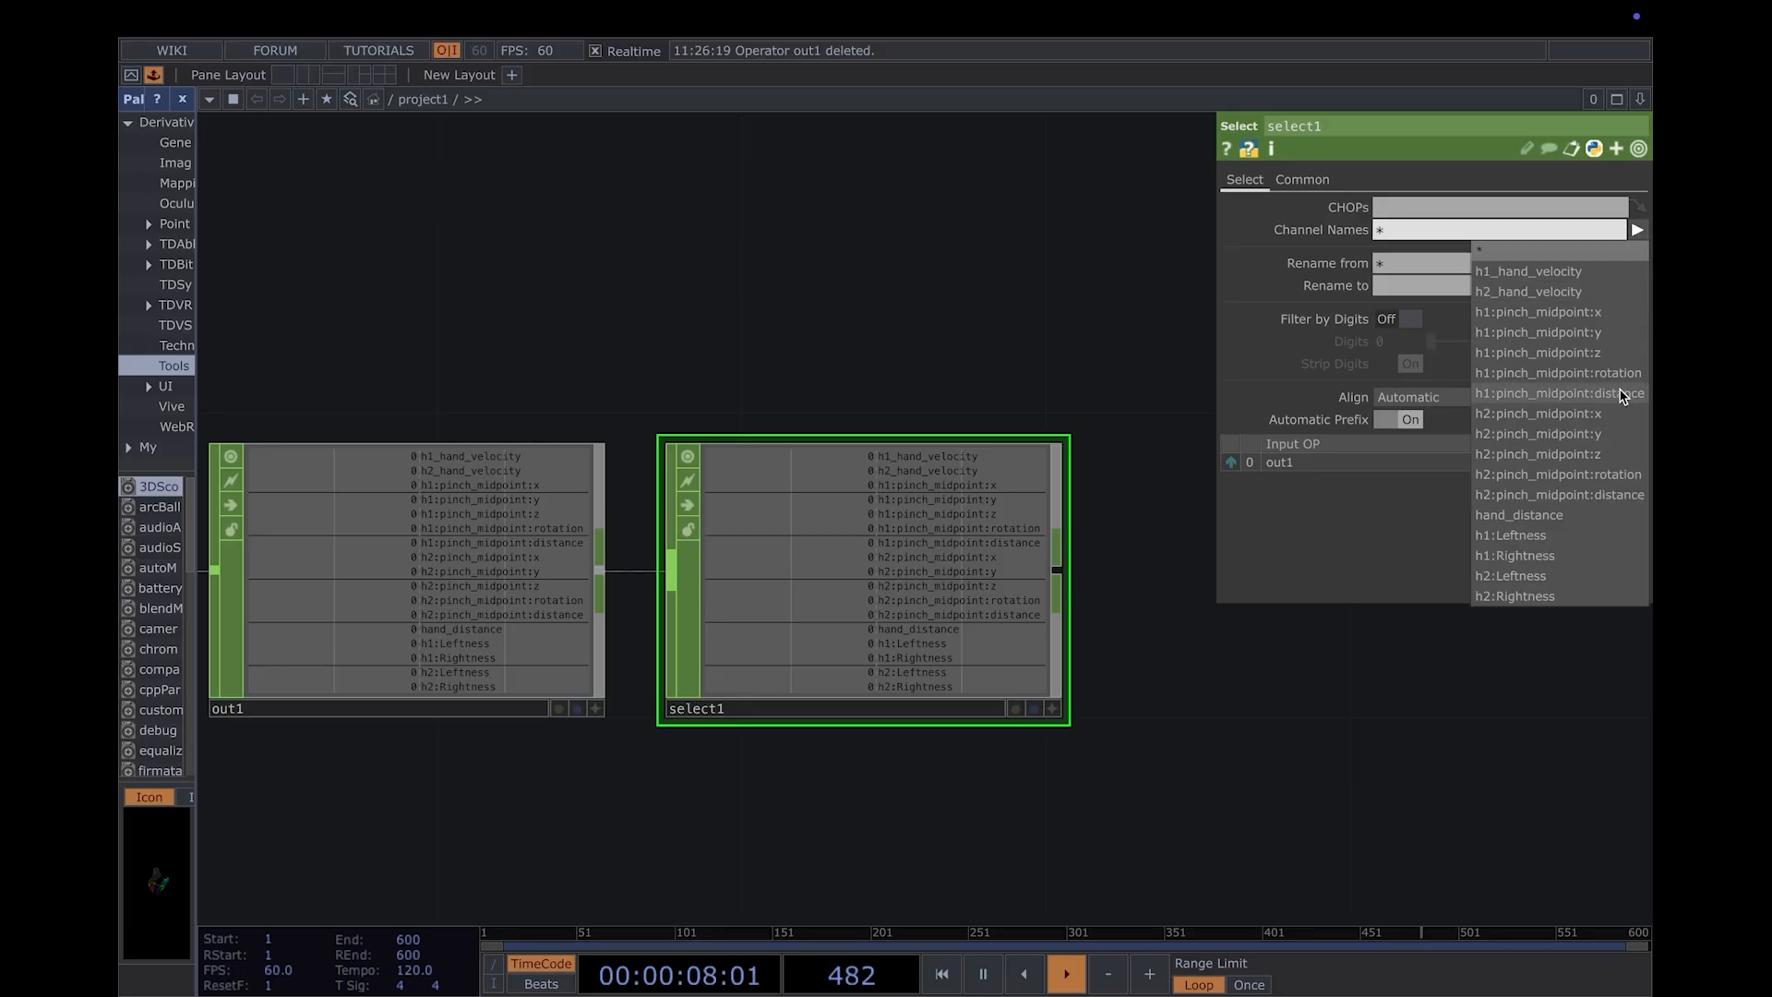
click(1623, 395)
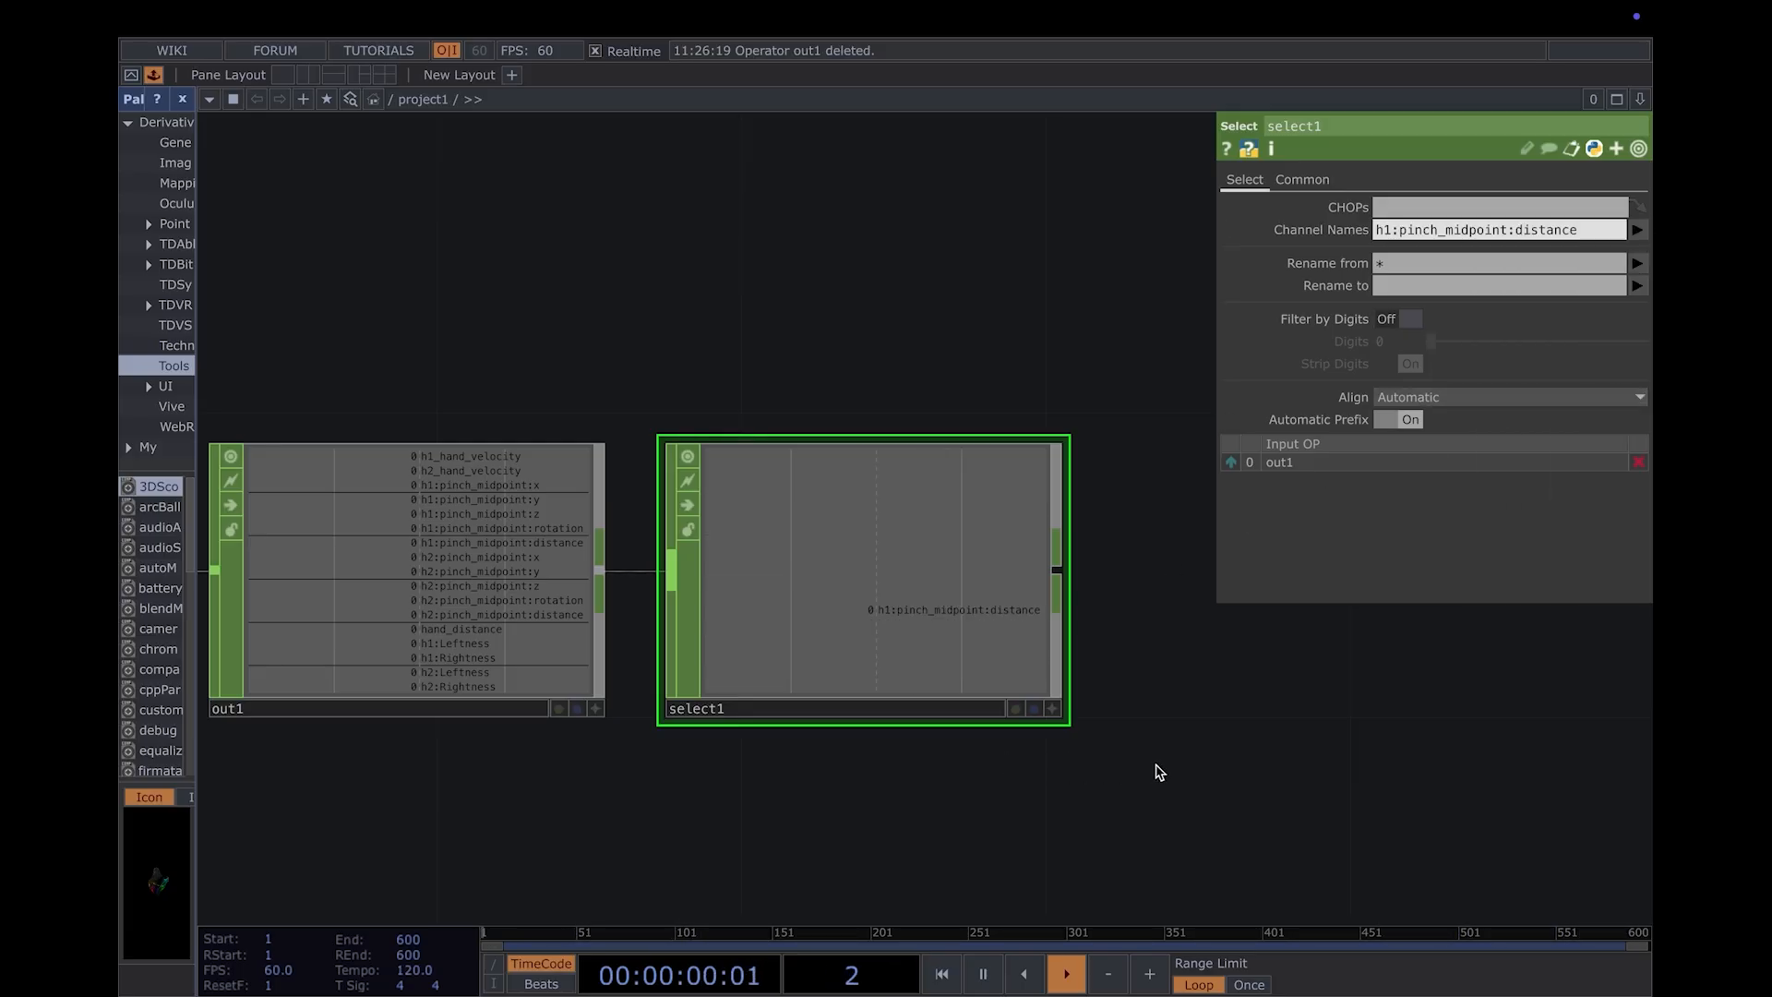
- Add a Math CHOP up and to the right of select1 and wire select1 into it
scroll(1145, 766, down, 4)
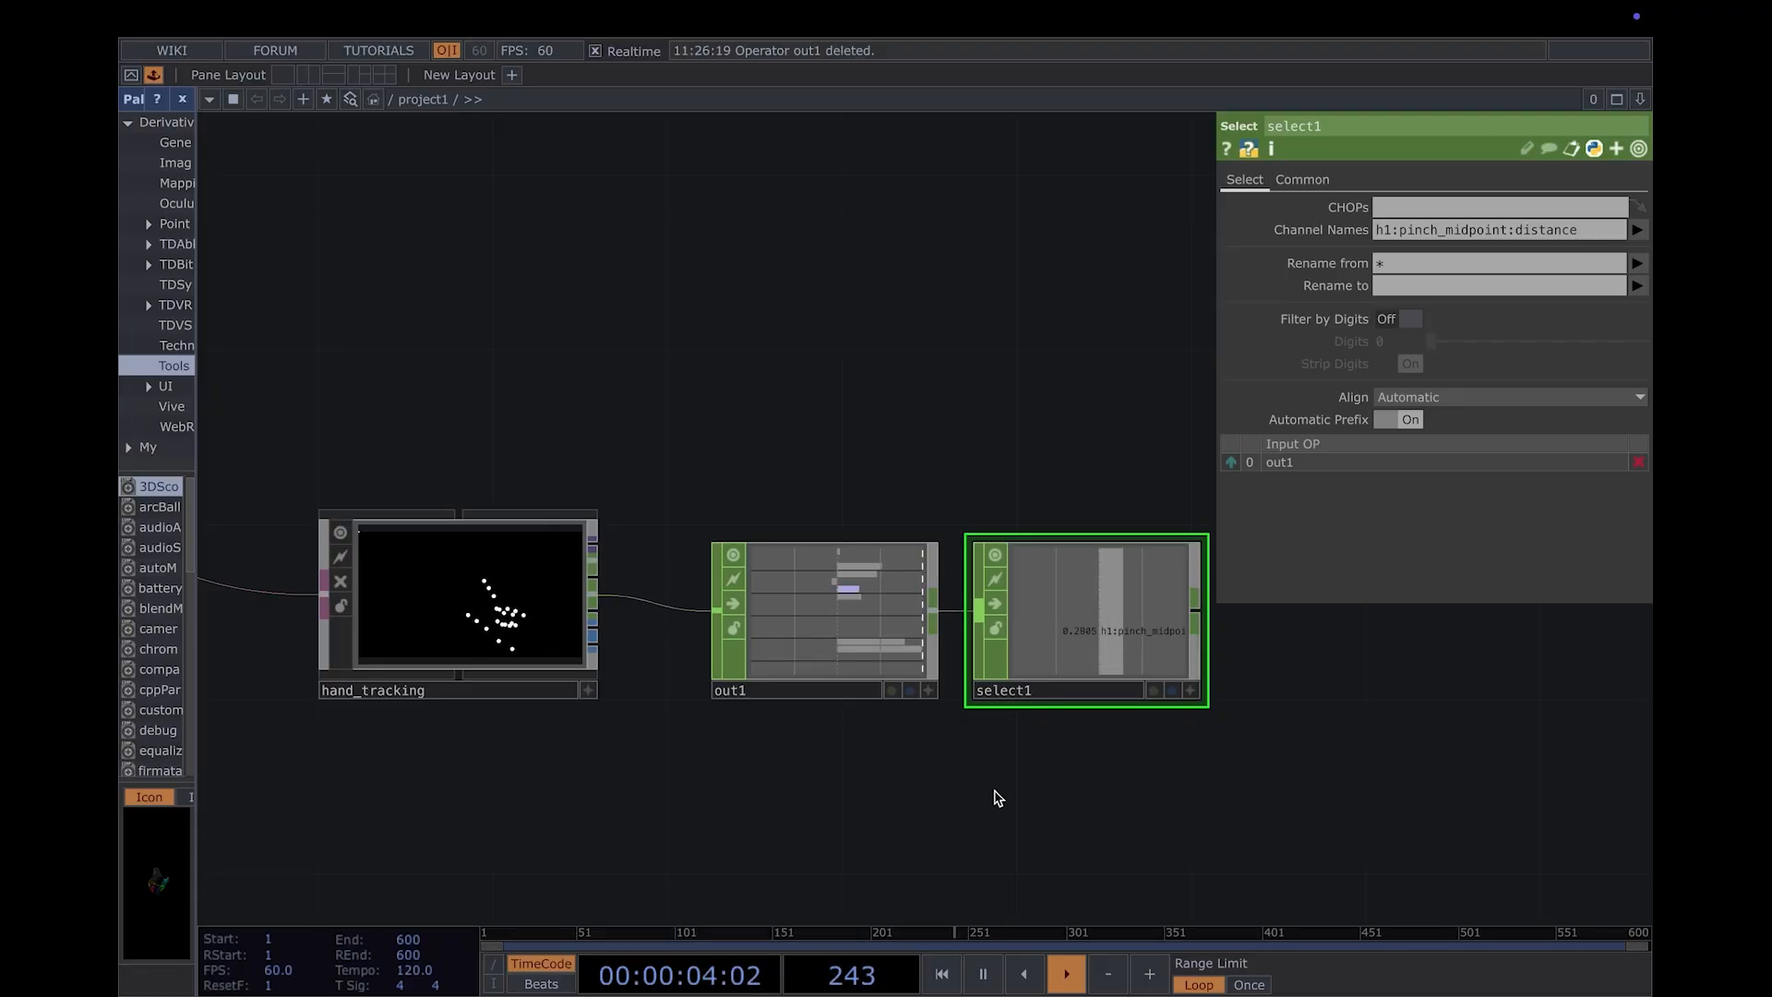
scroll(996, 798, down, 2)
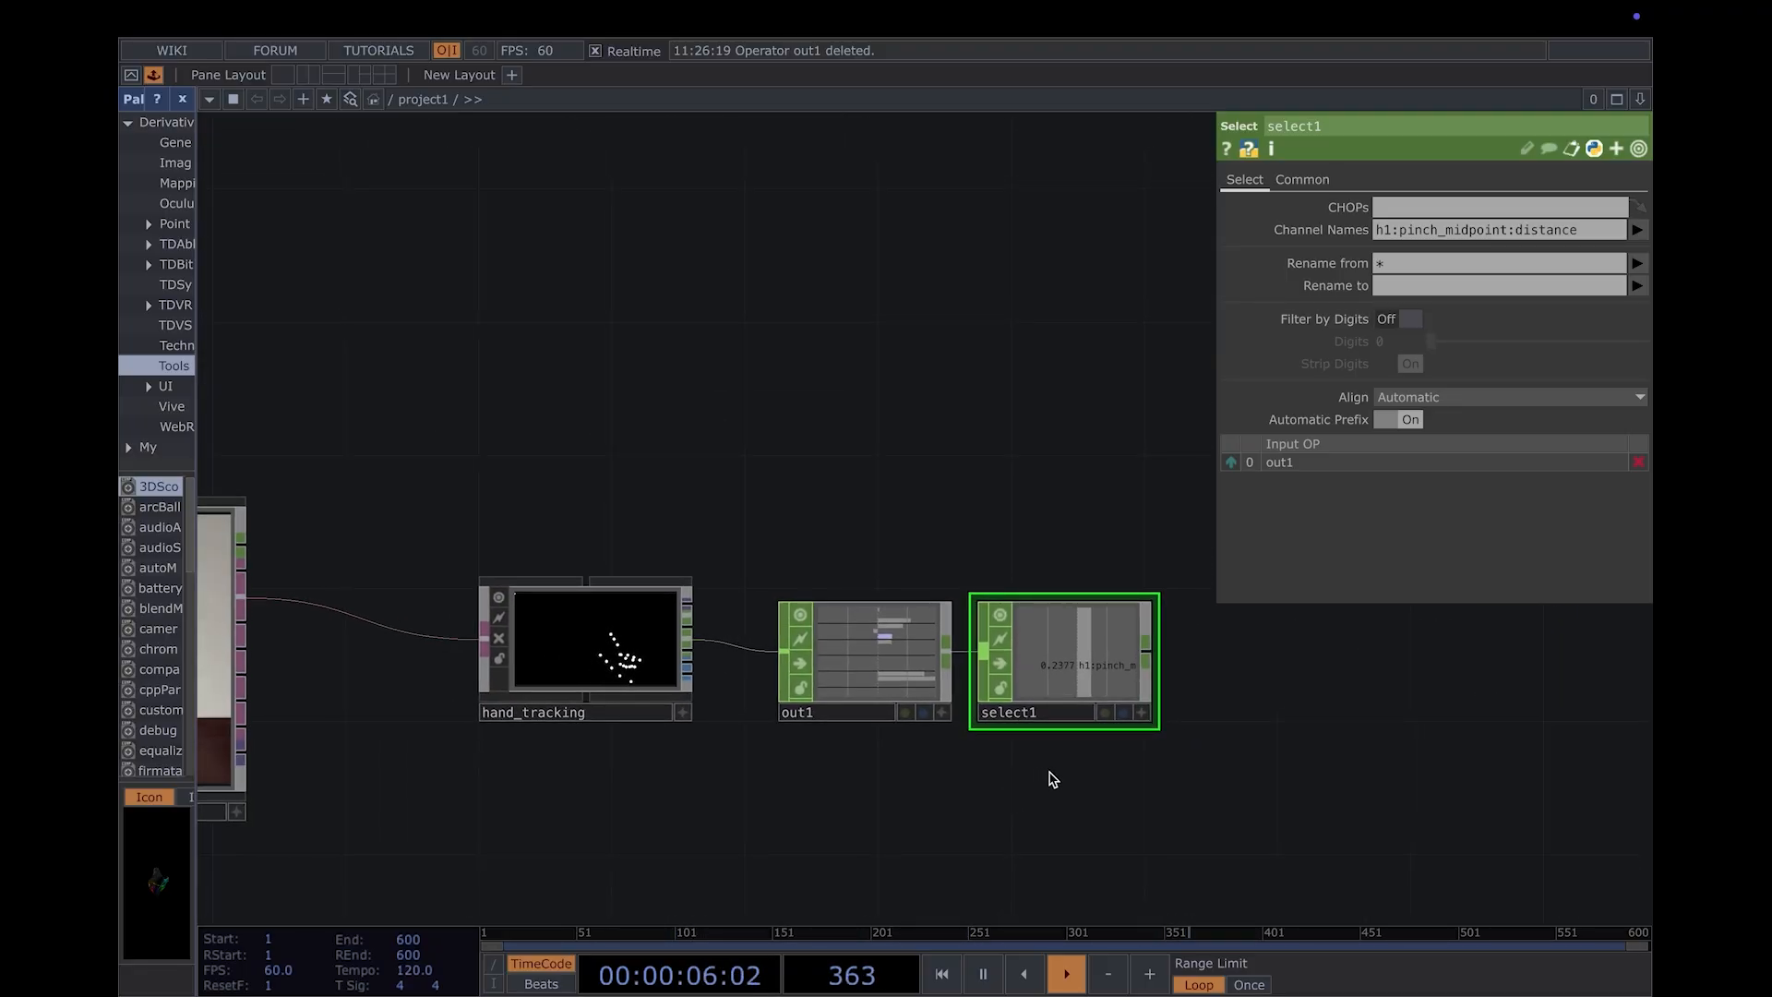
scroll(1050, 778, down, 2)
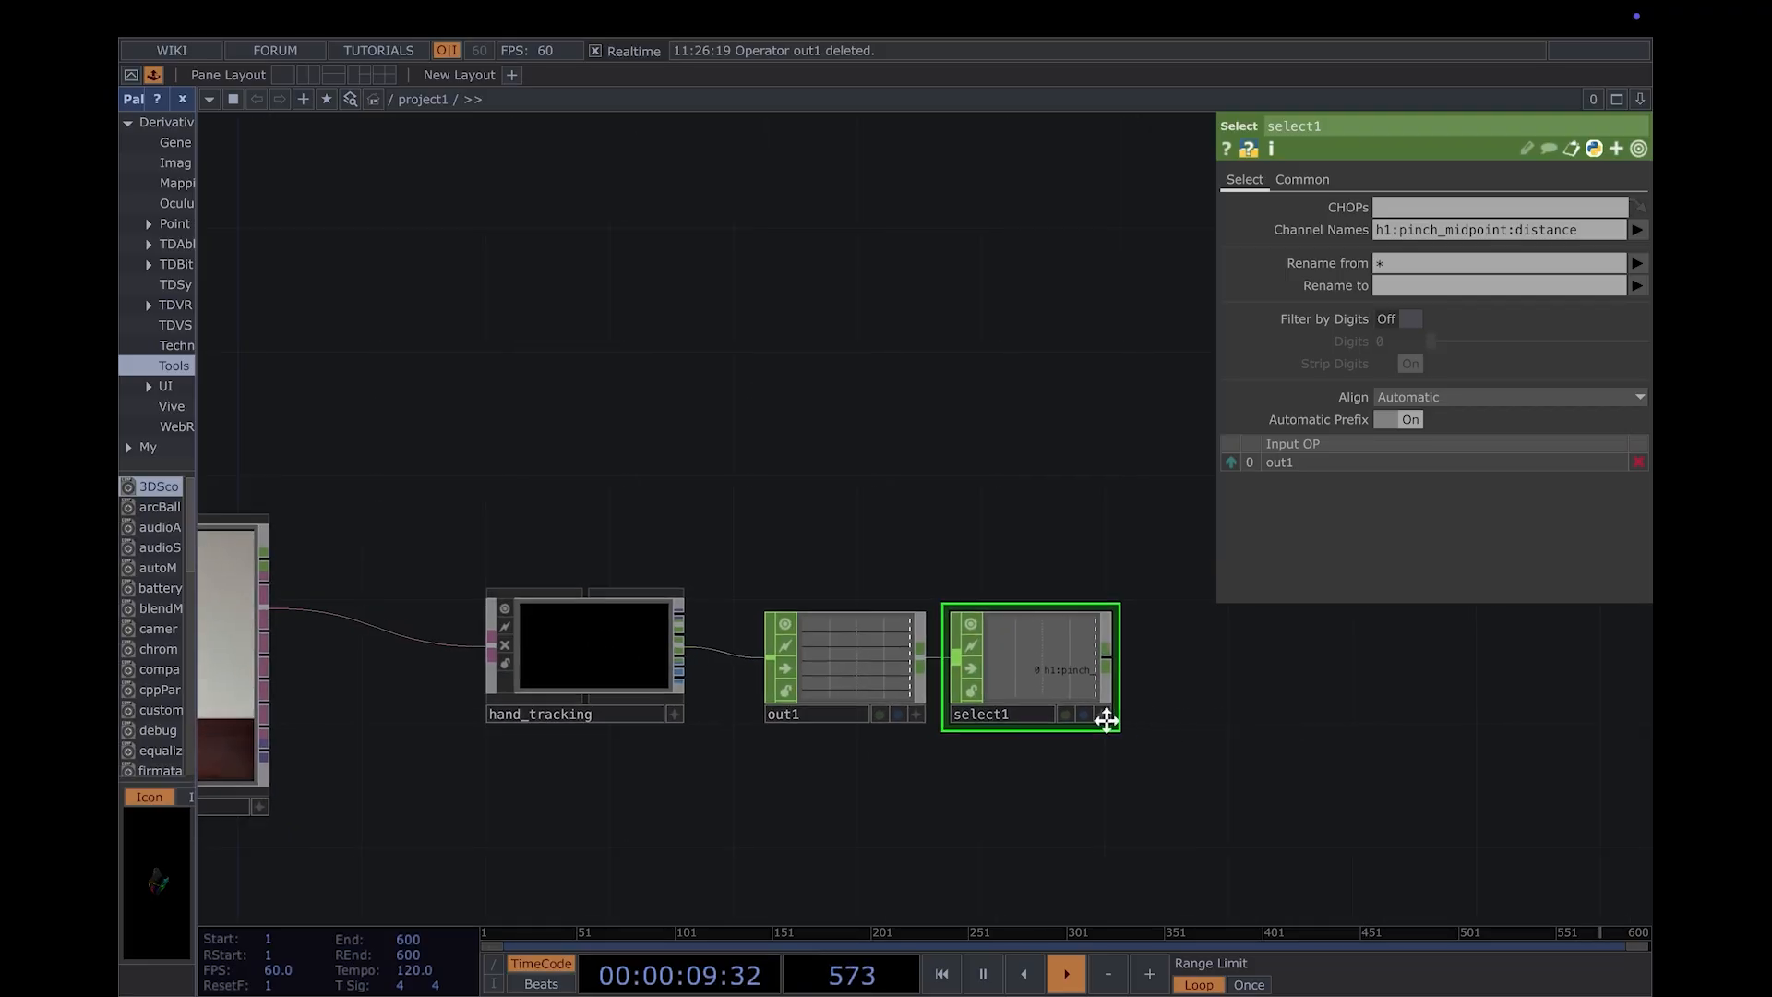
drag(1107, 721, 1095, 726)
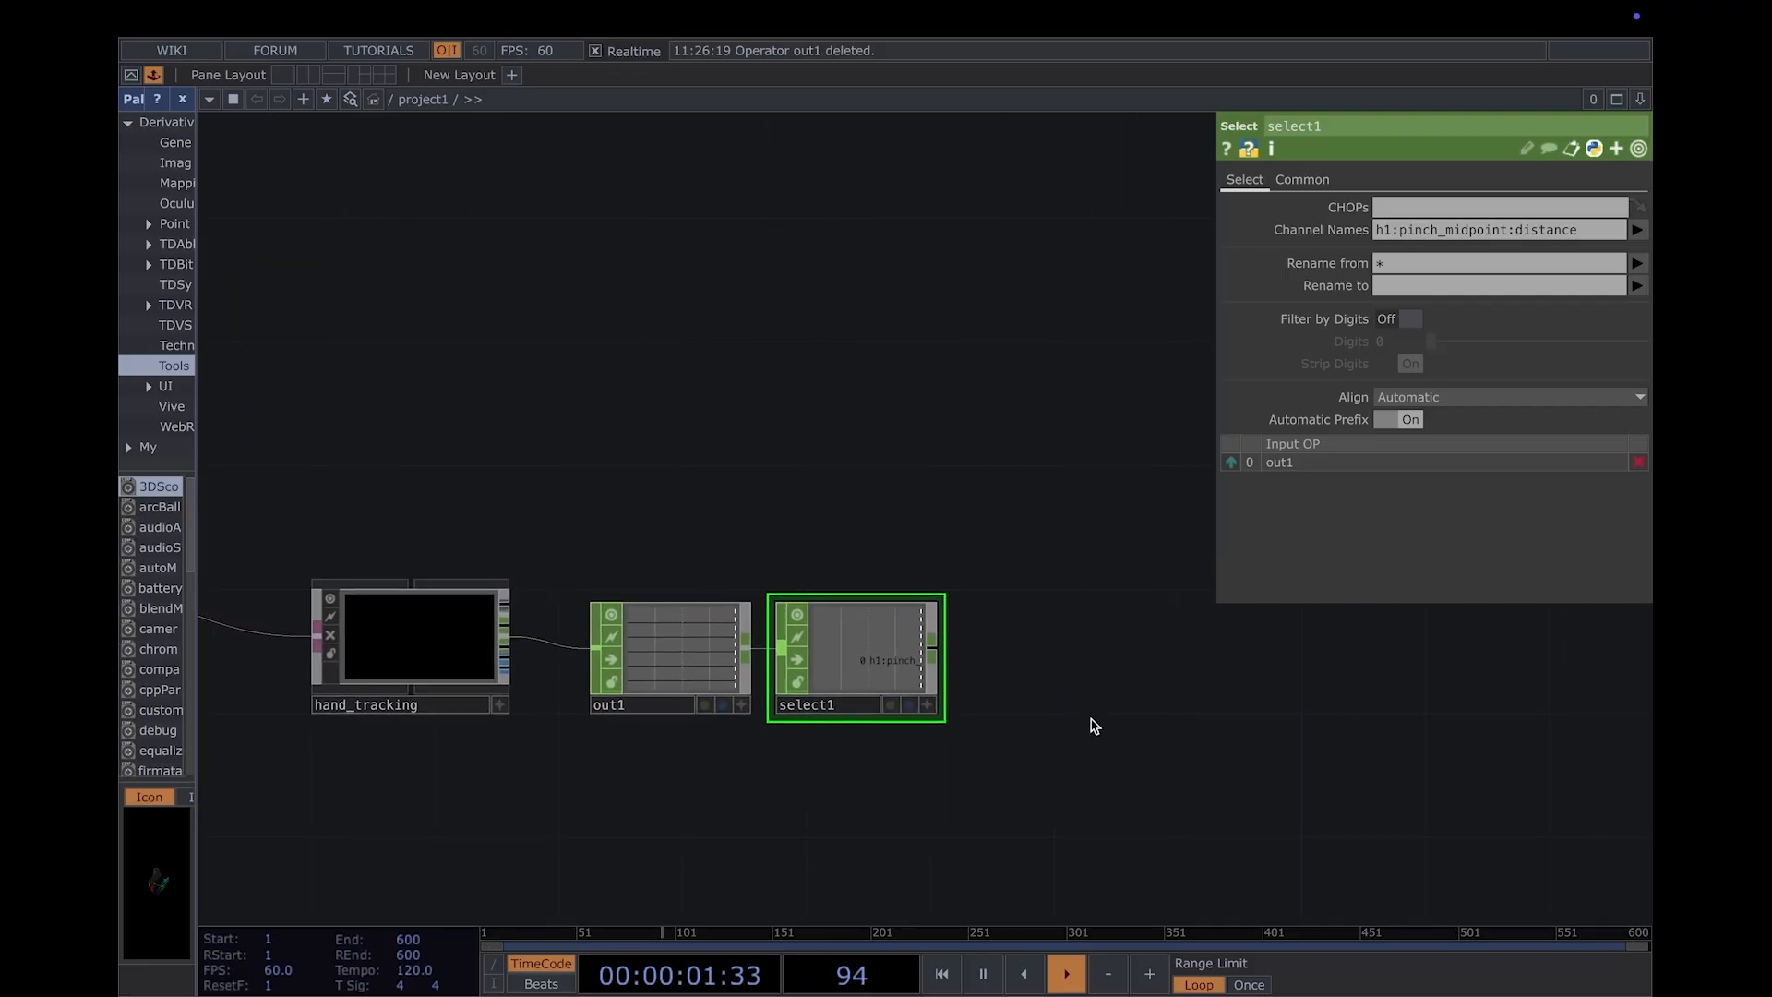
drag(1093, 725, 810, 718)
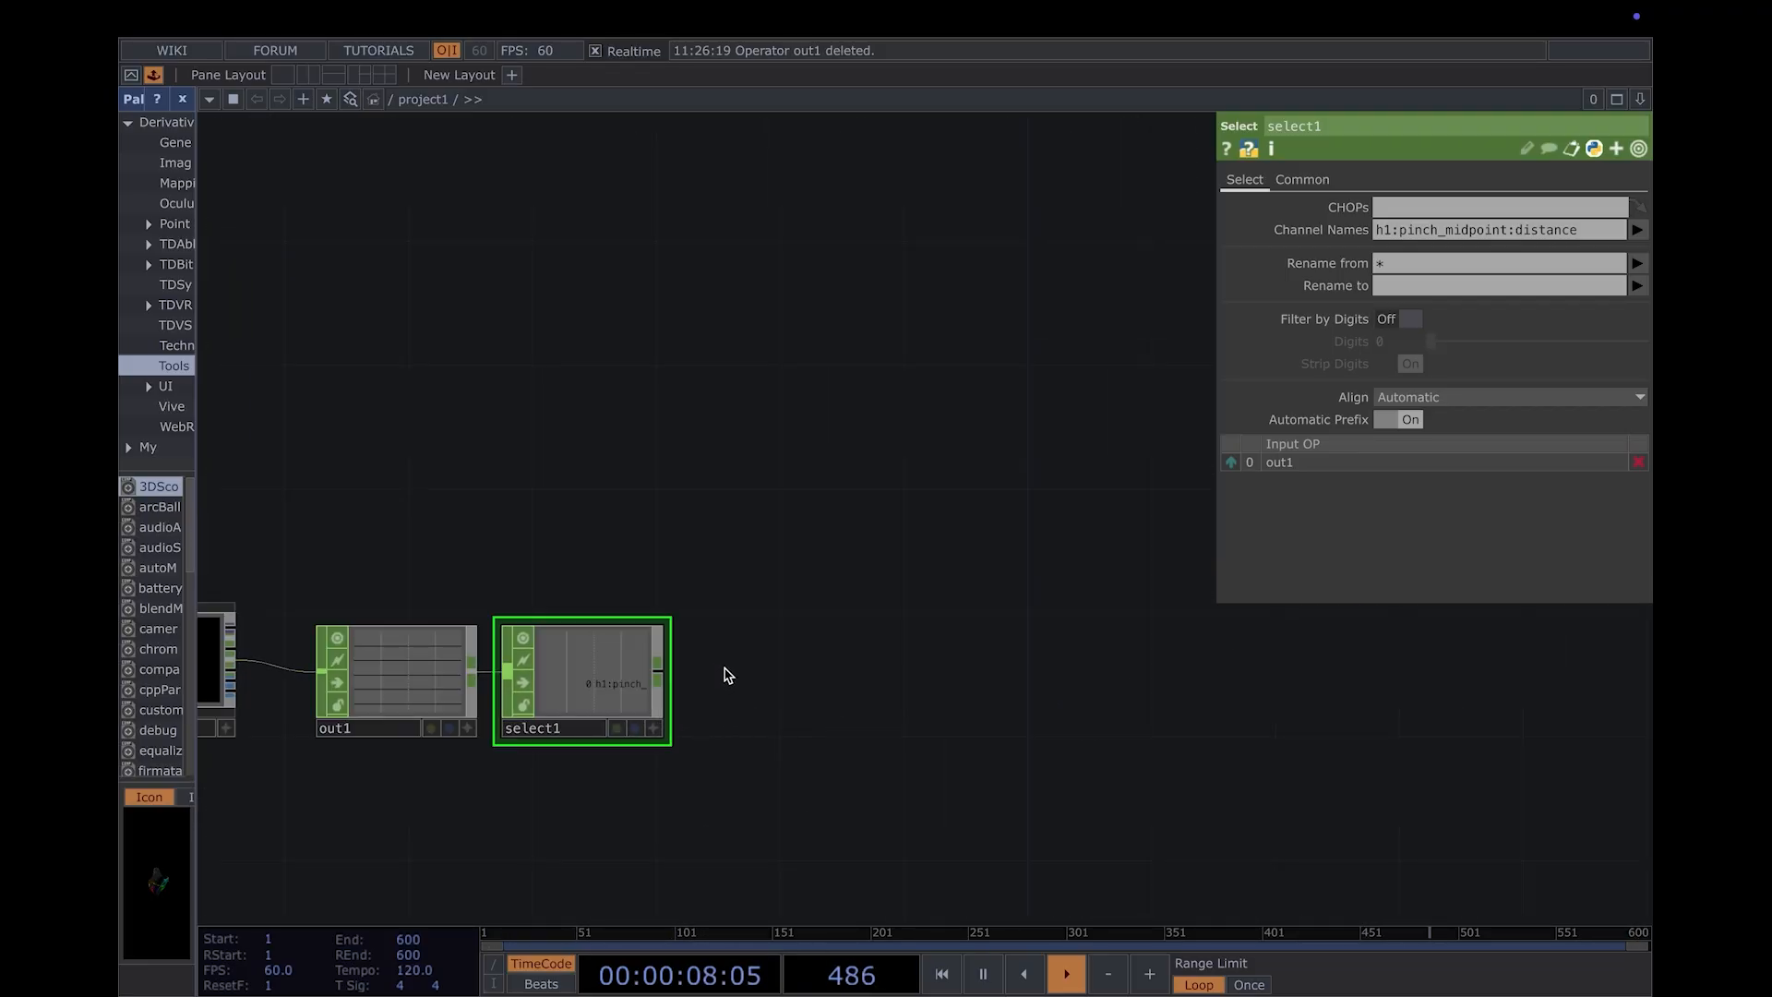
key(Tab)
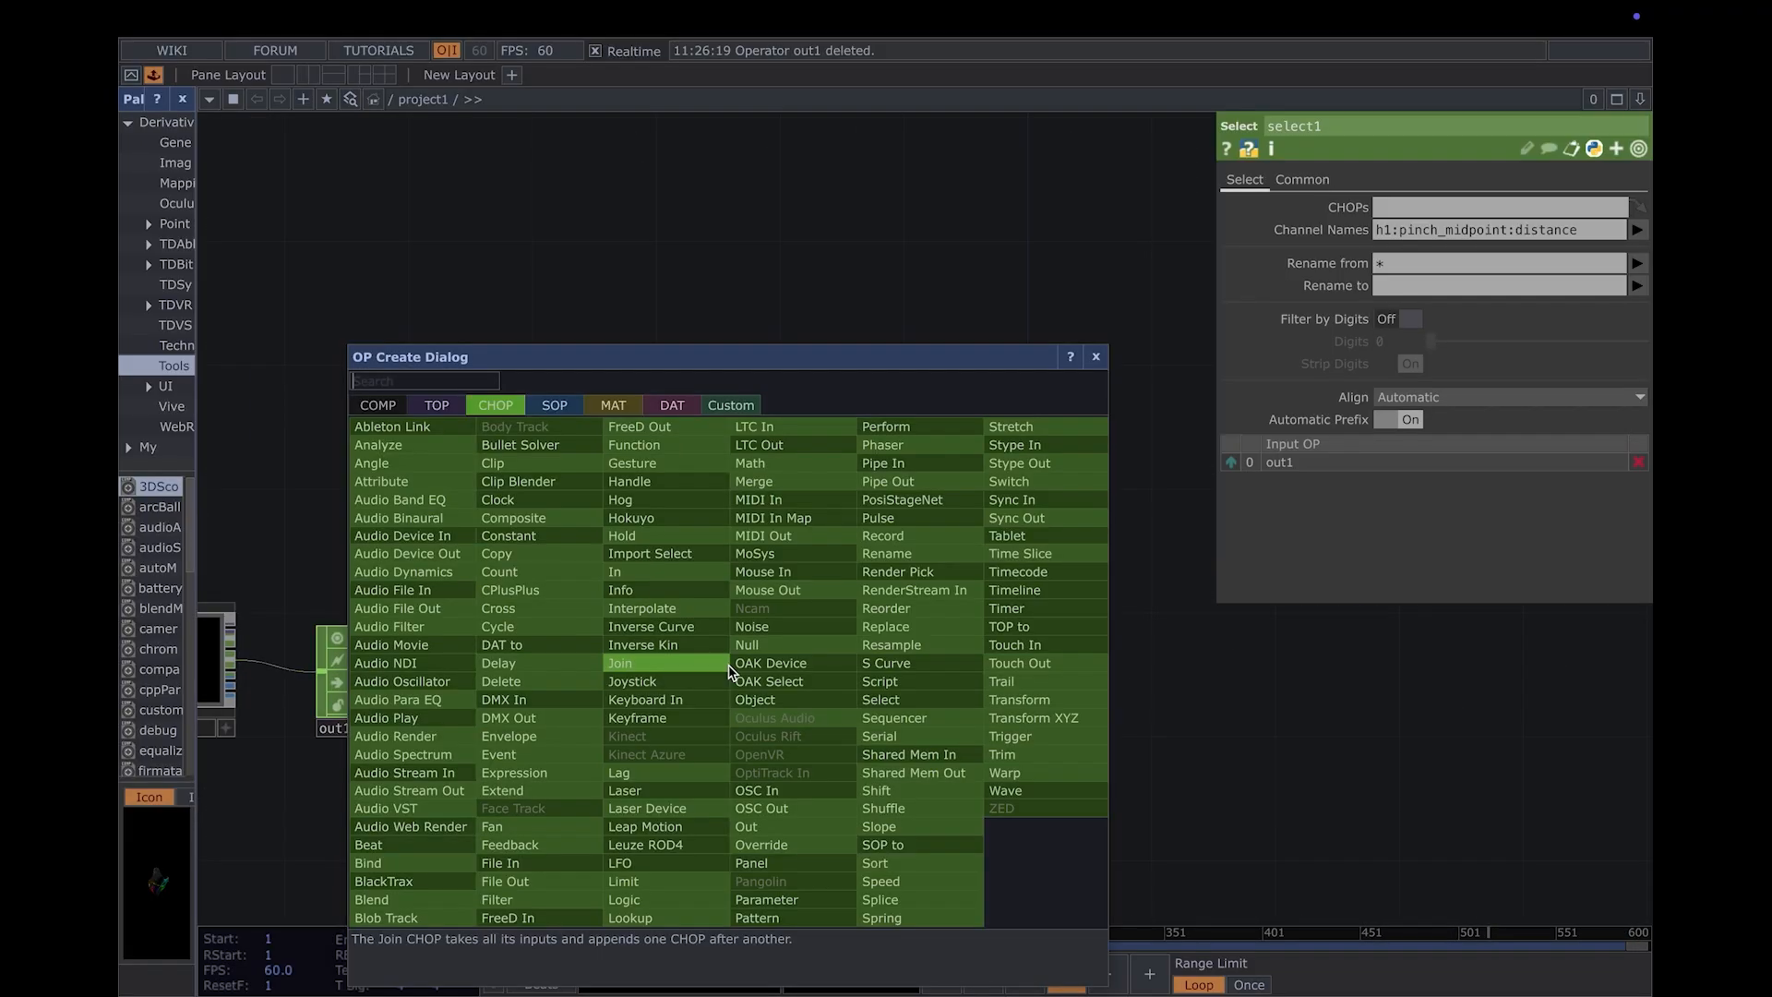
text(math)
key(Return)
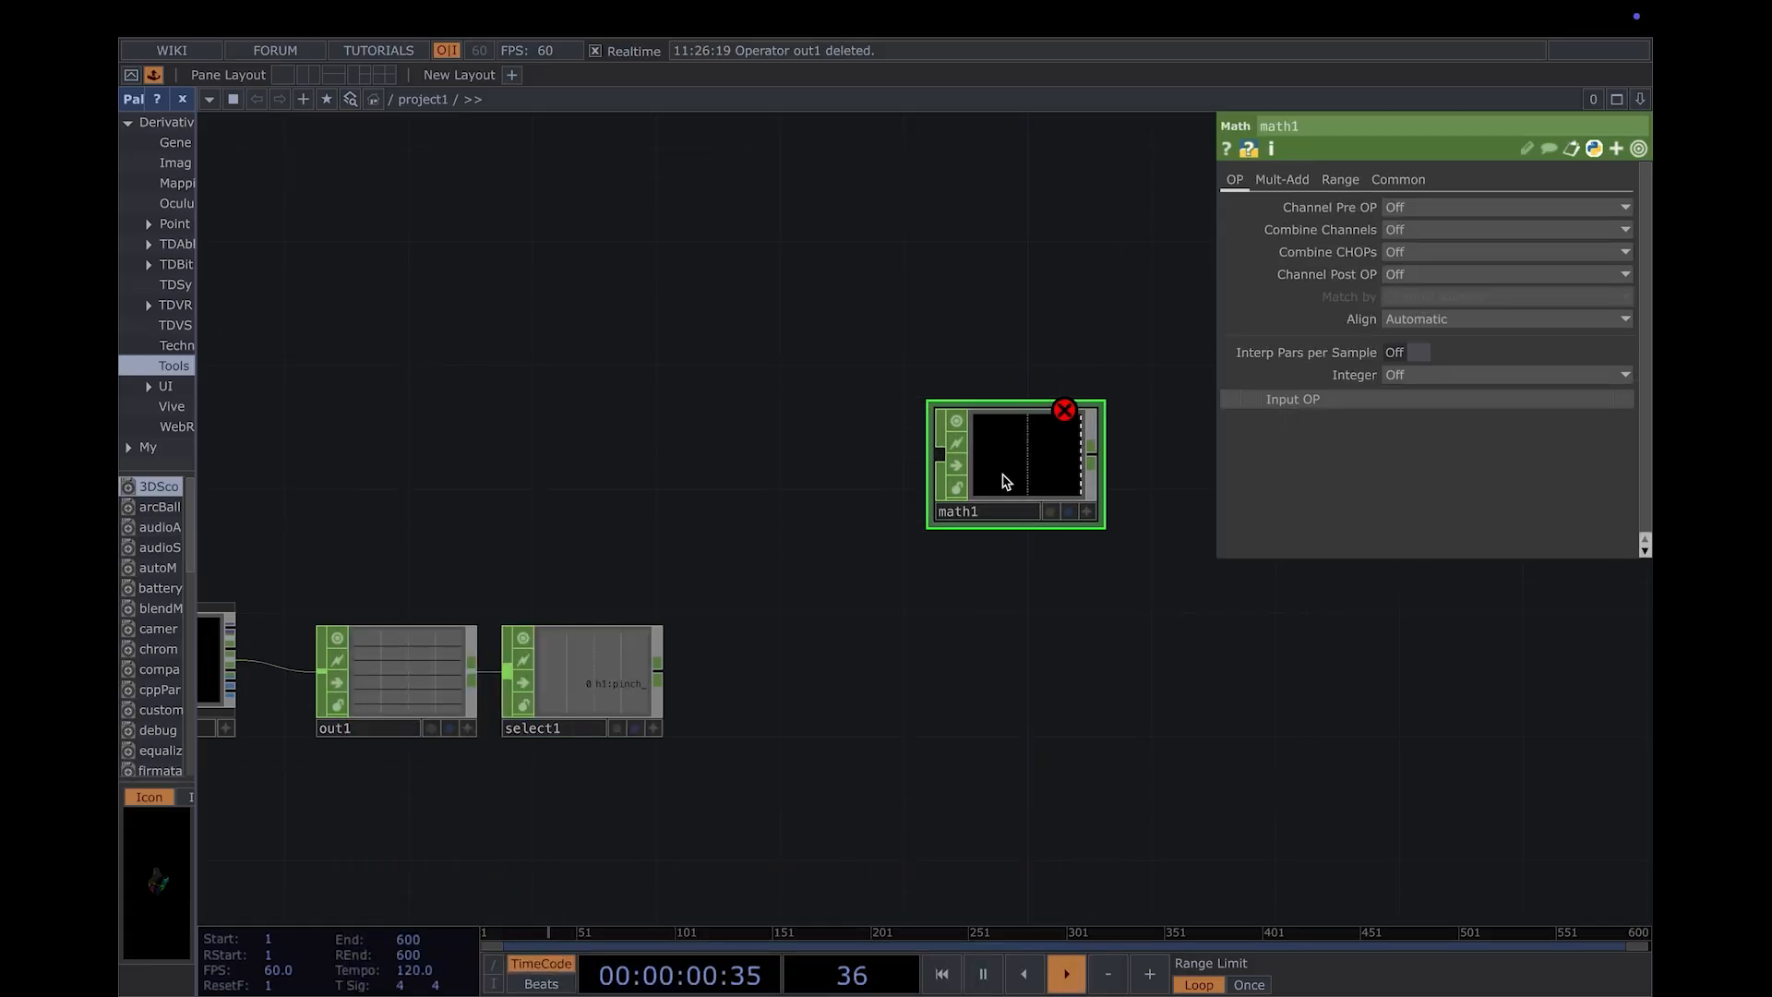
click(1003, 476)
drag(667, 677, 939, 454)
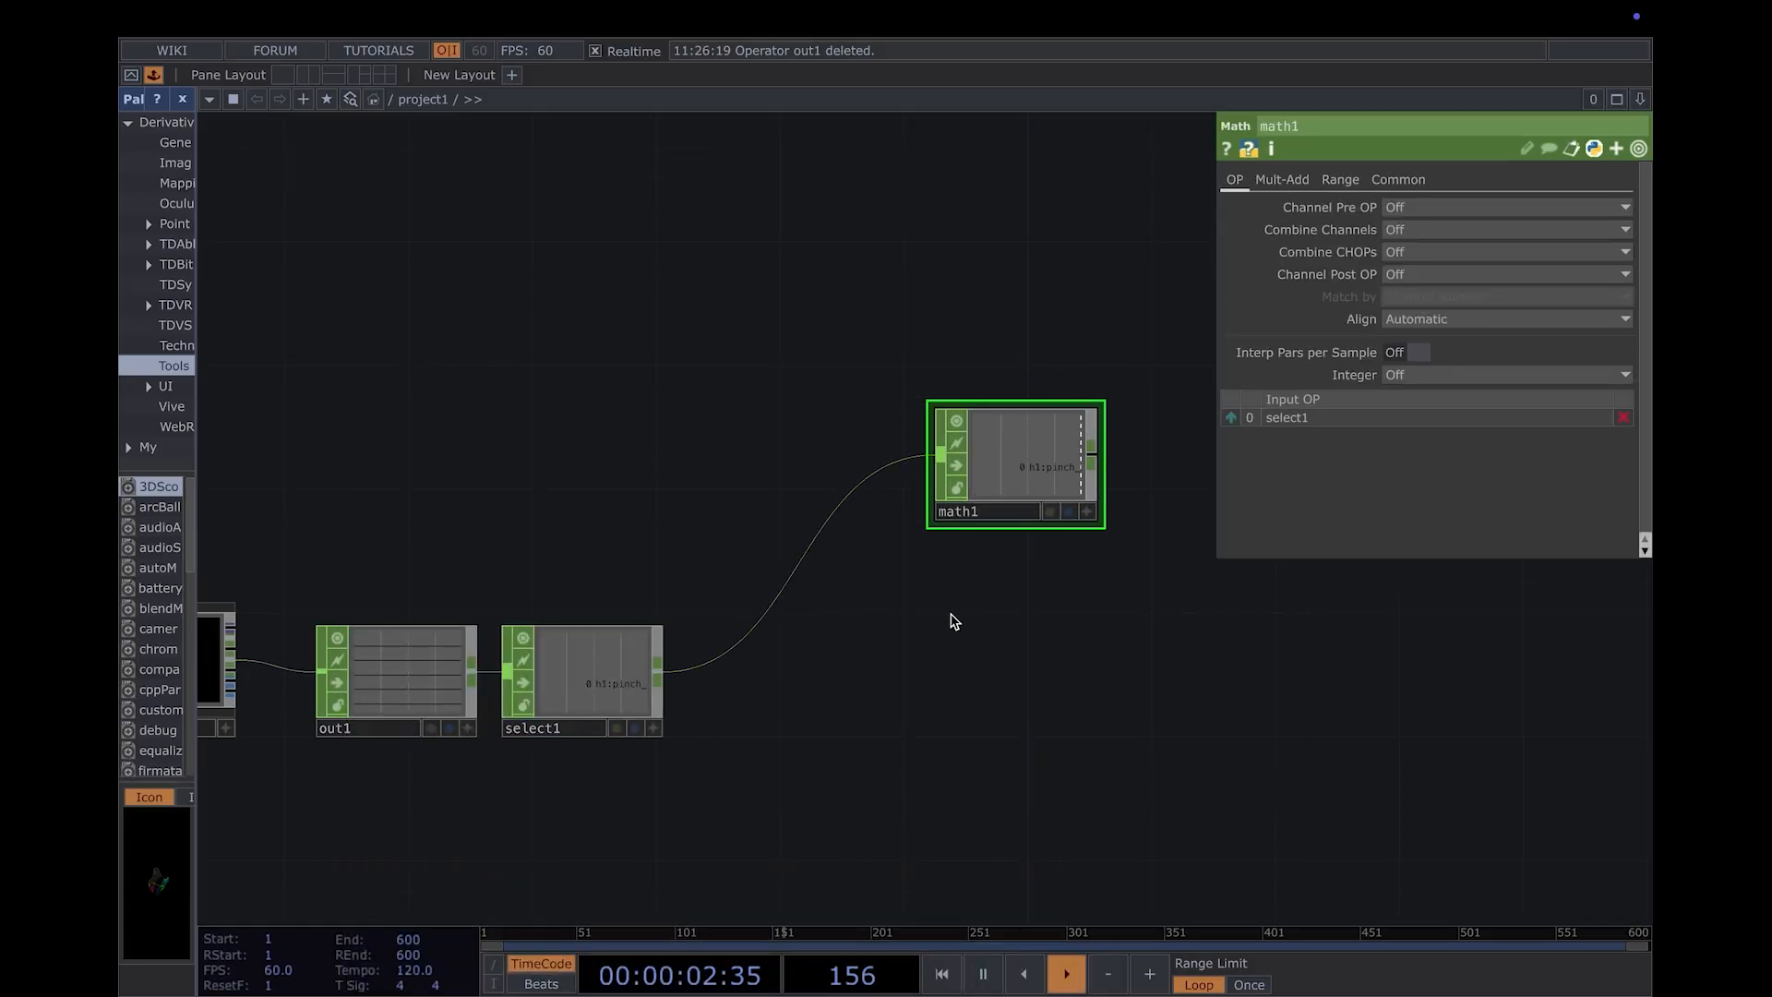
- Set the Math CHOP's To Range to 10 and 1000
drag(950, 622, 781, 651)
click(1339, 181)
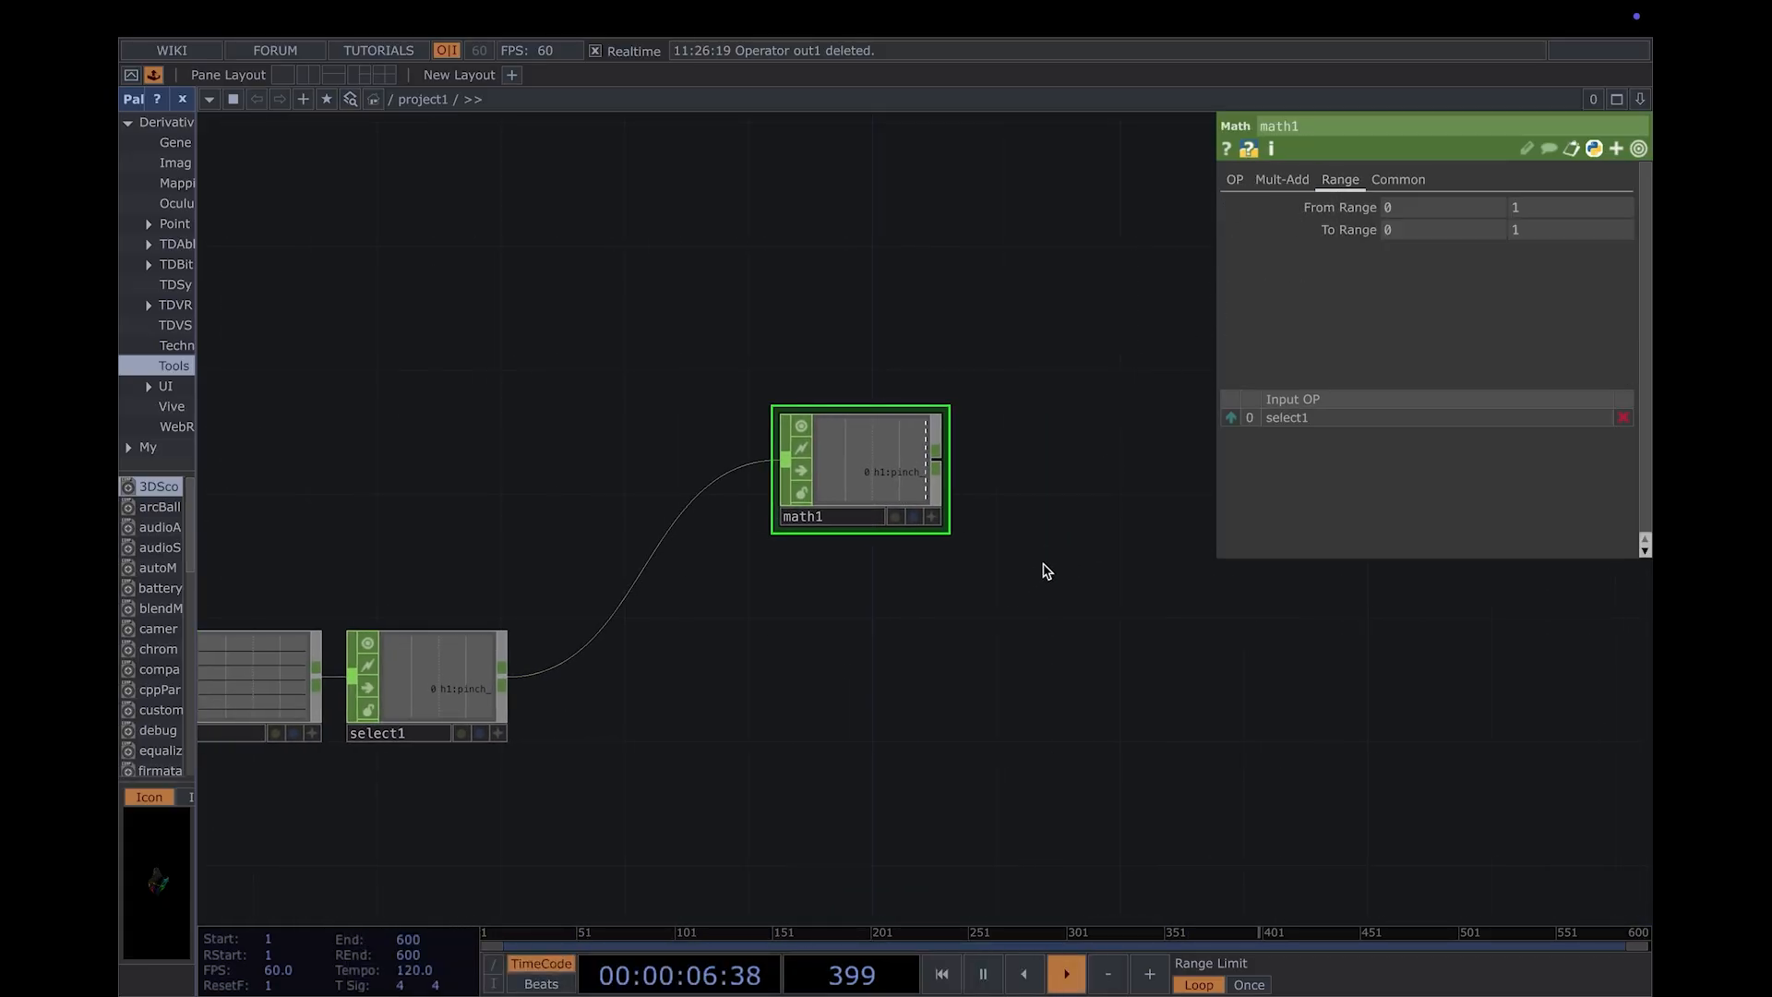
drag(1044, 566, 909, 600)
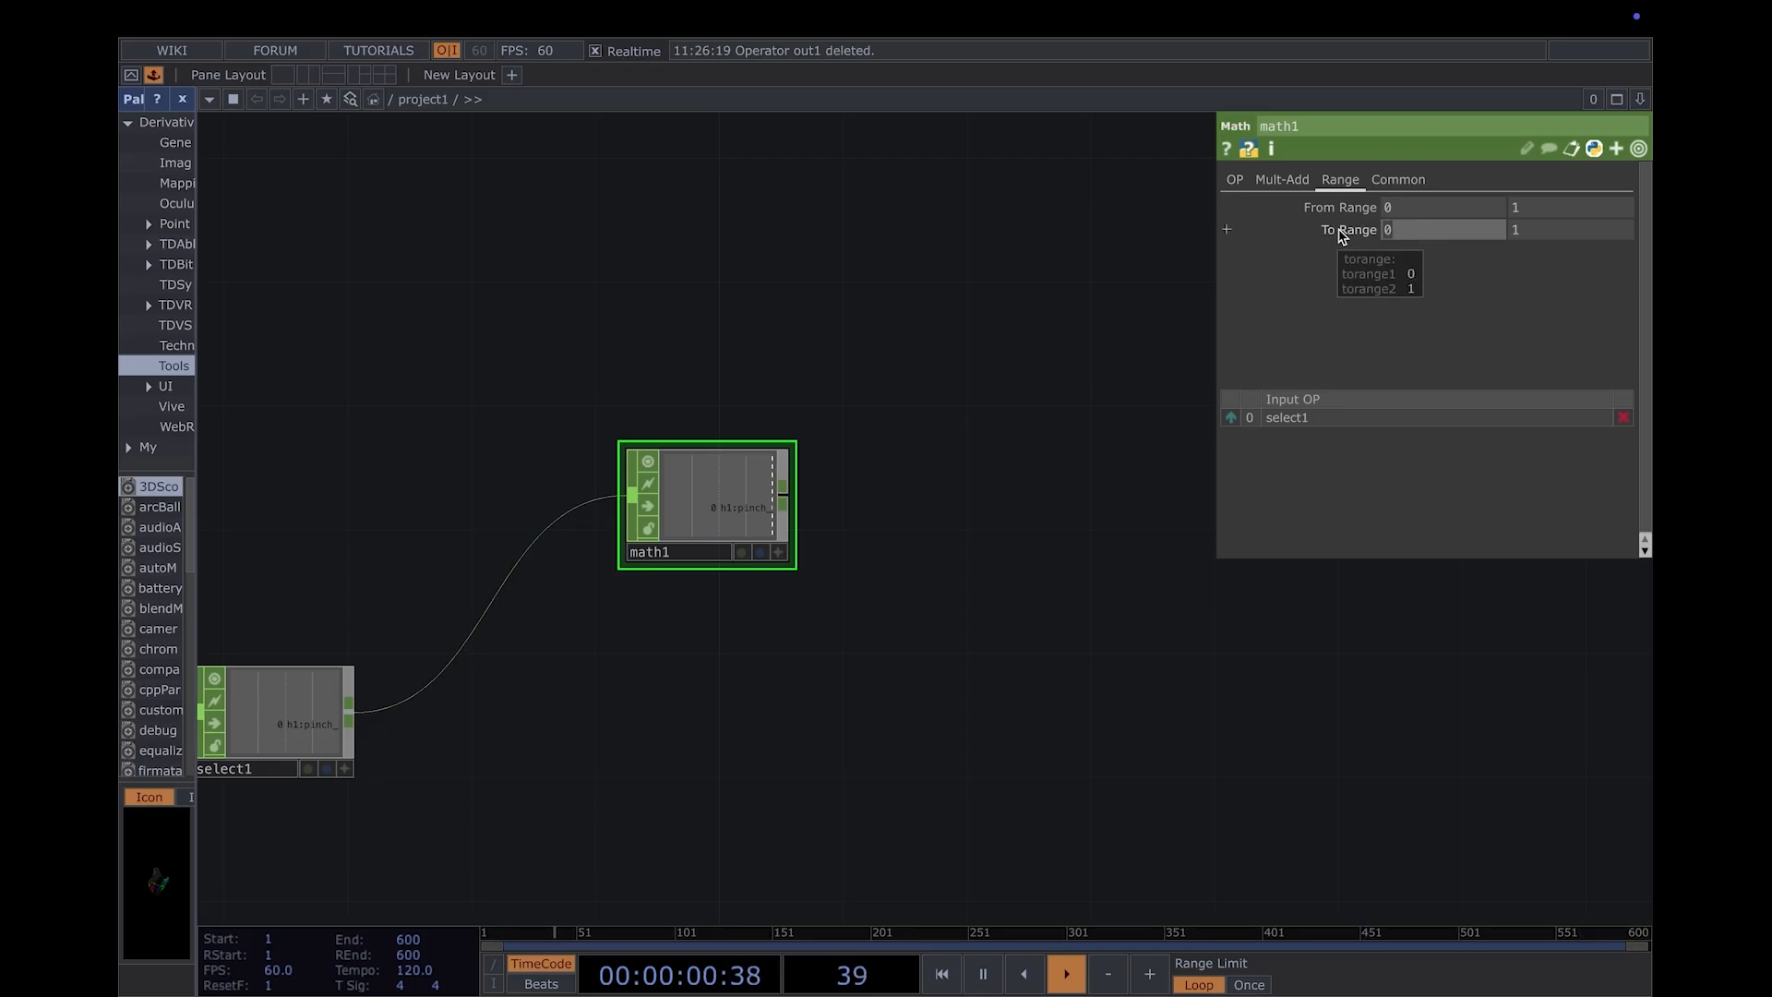
click(1532, 230)
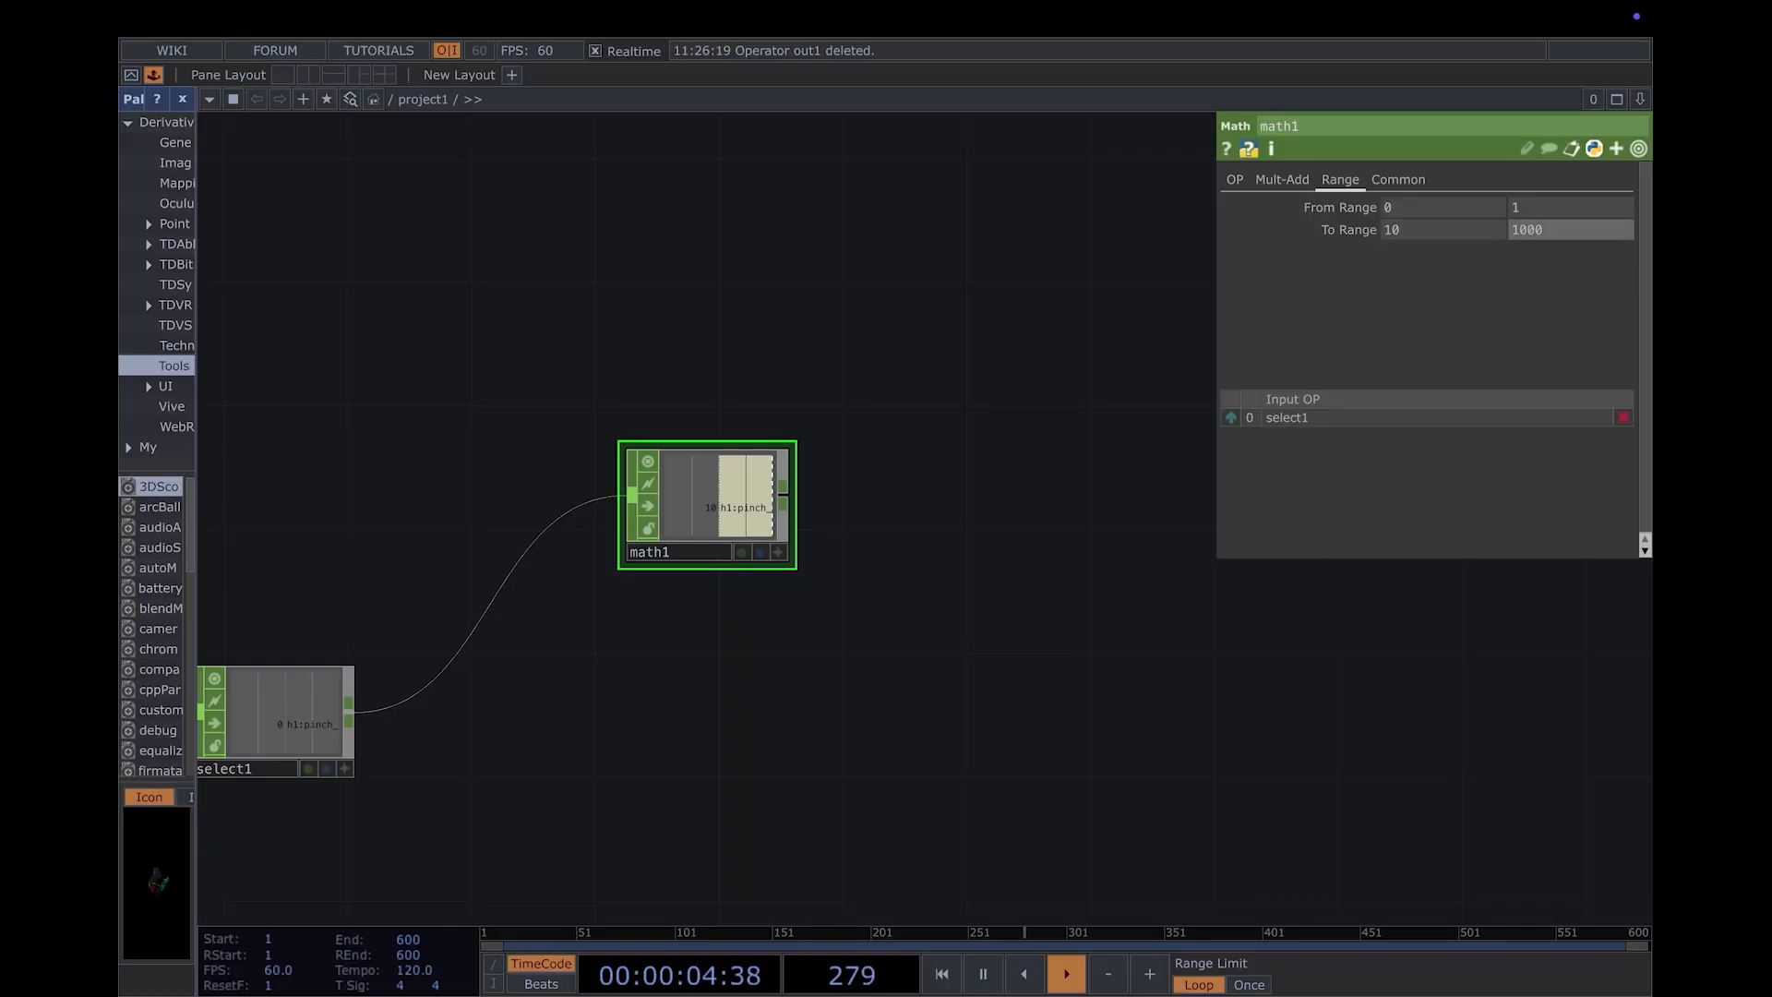
key(Return)
- Place an Audio Oscillator CHOP to the right of math1
drag(1314, 787, 1037, 815)
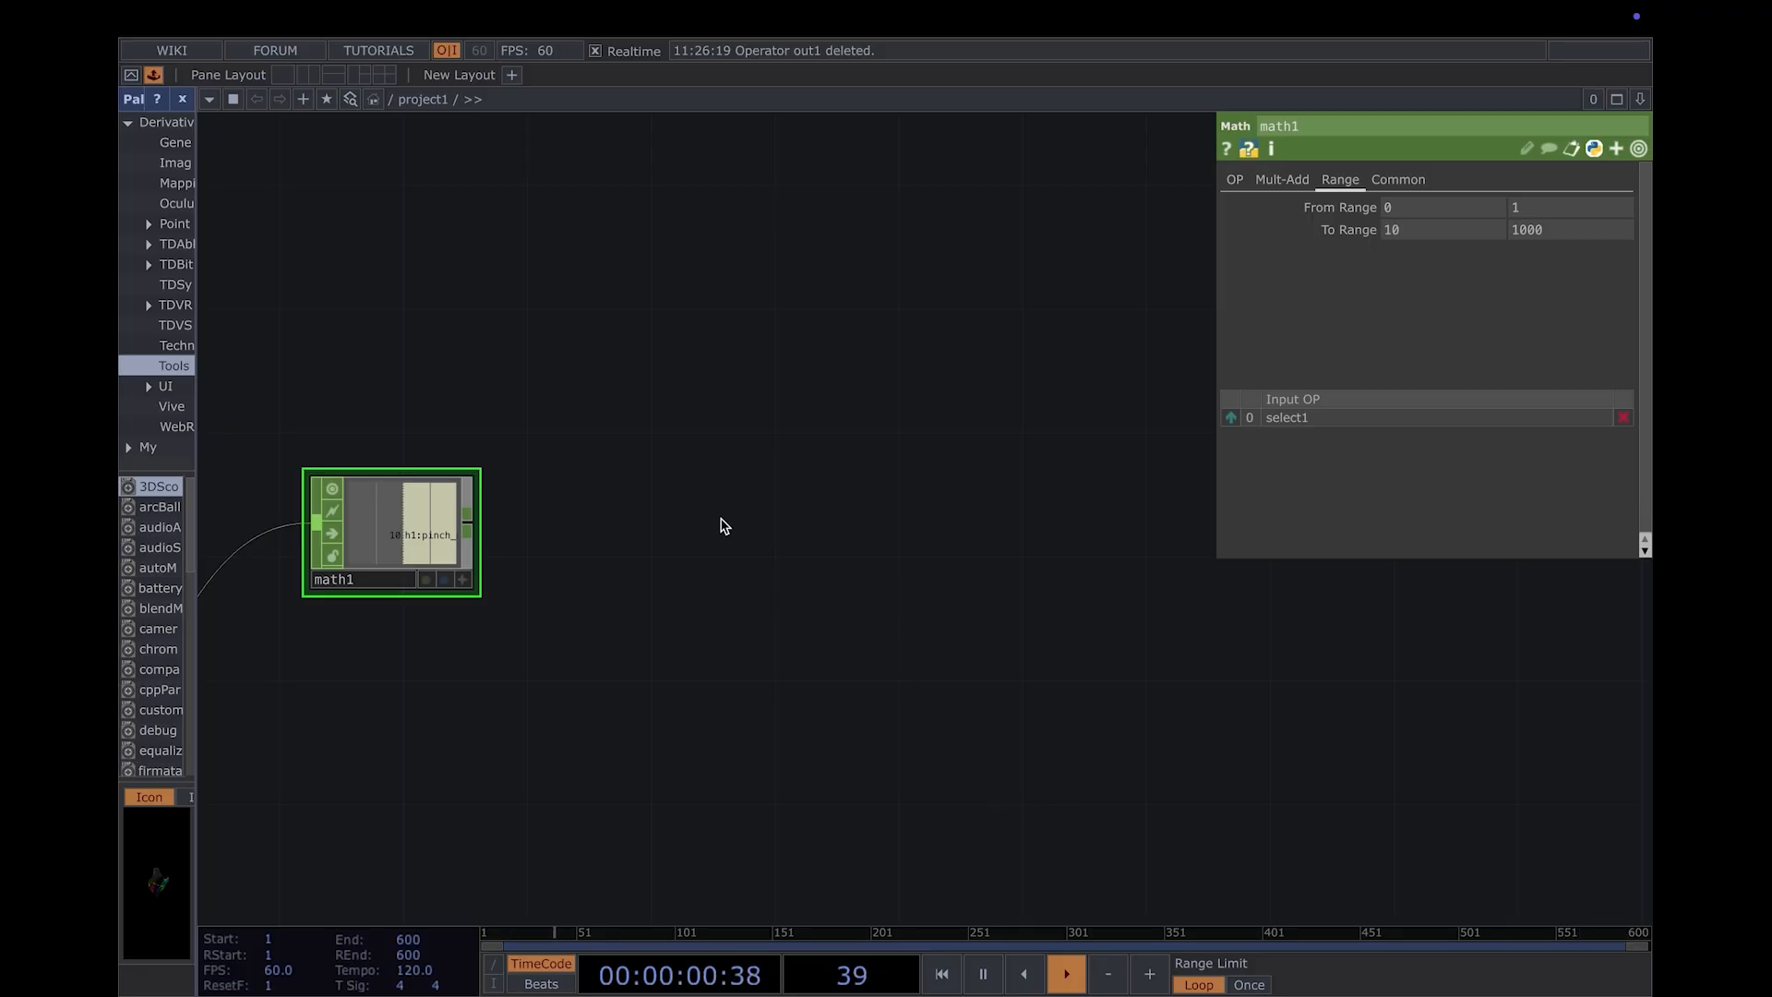
key(Tab)
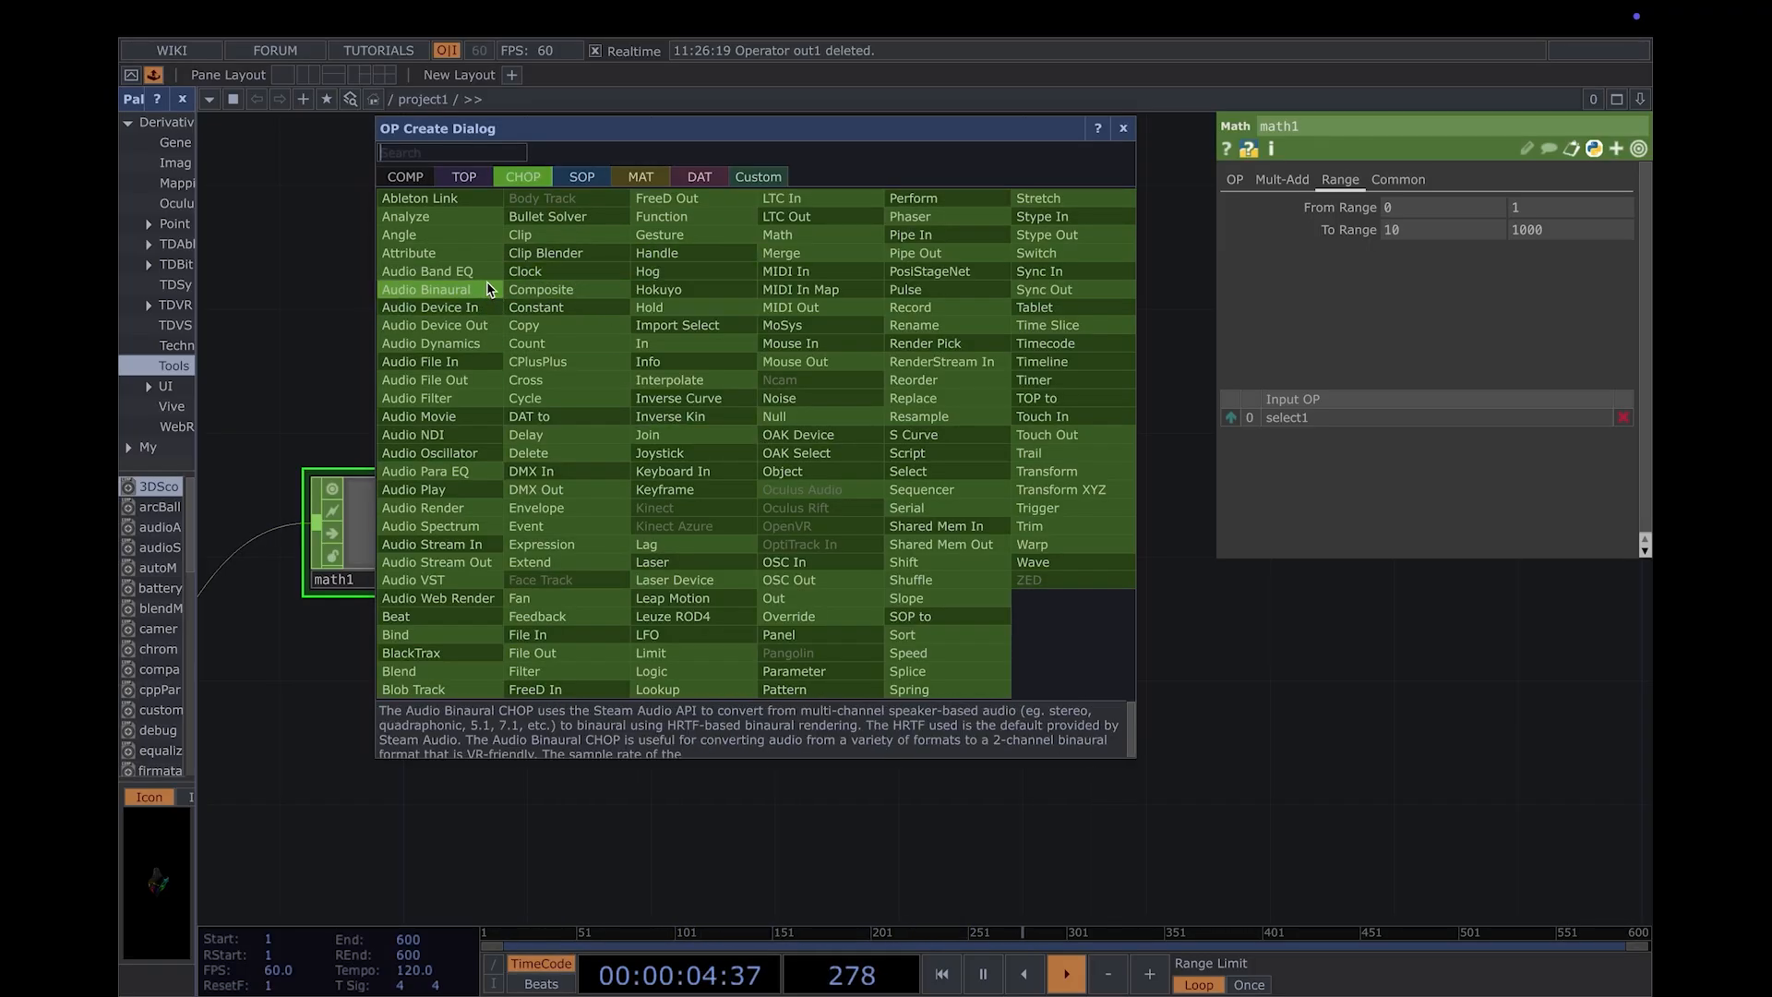
click(427, 453)
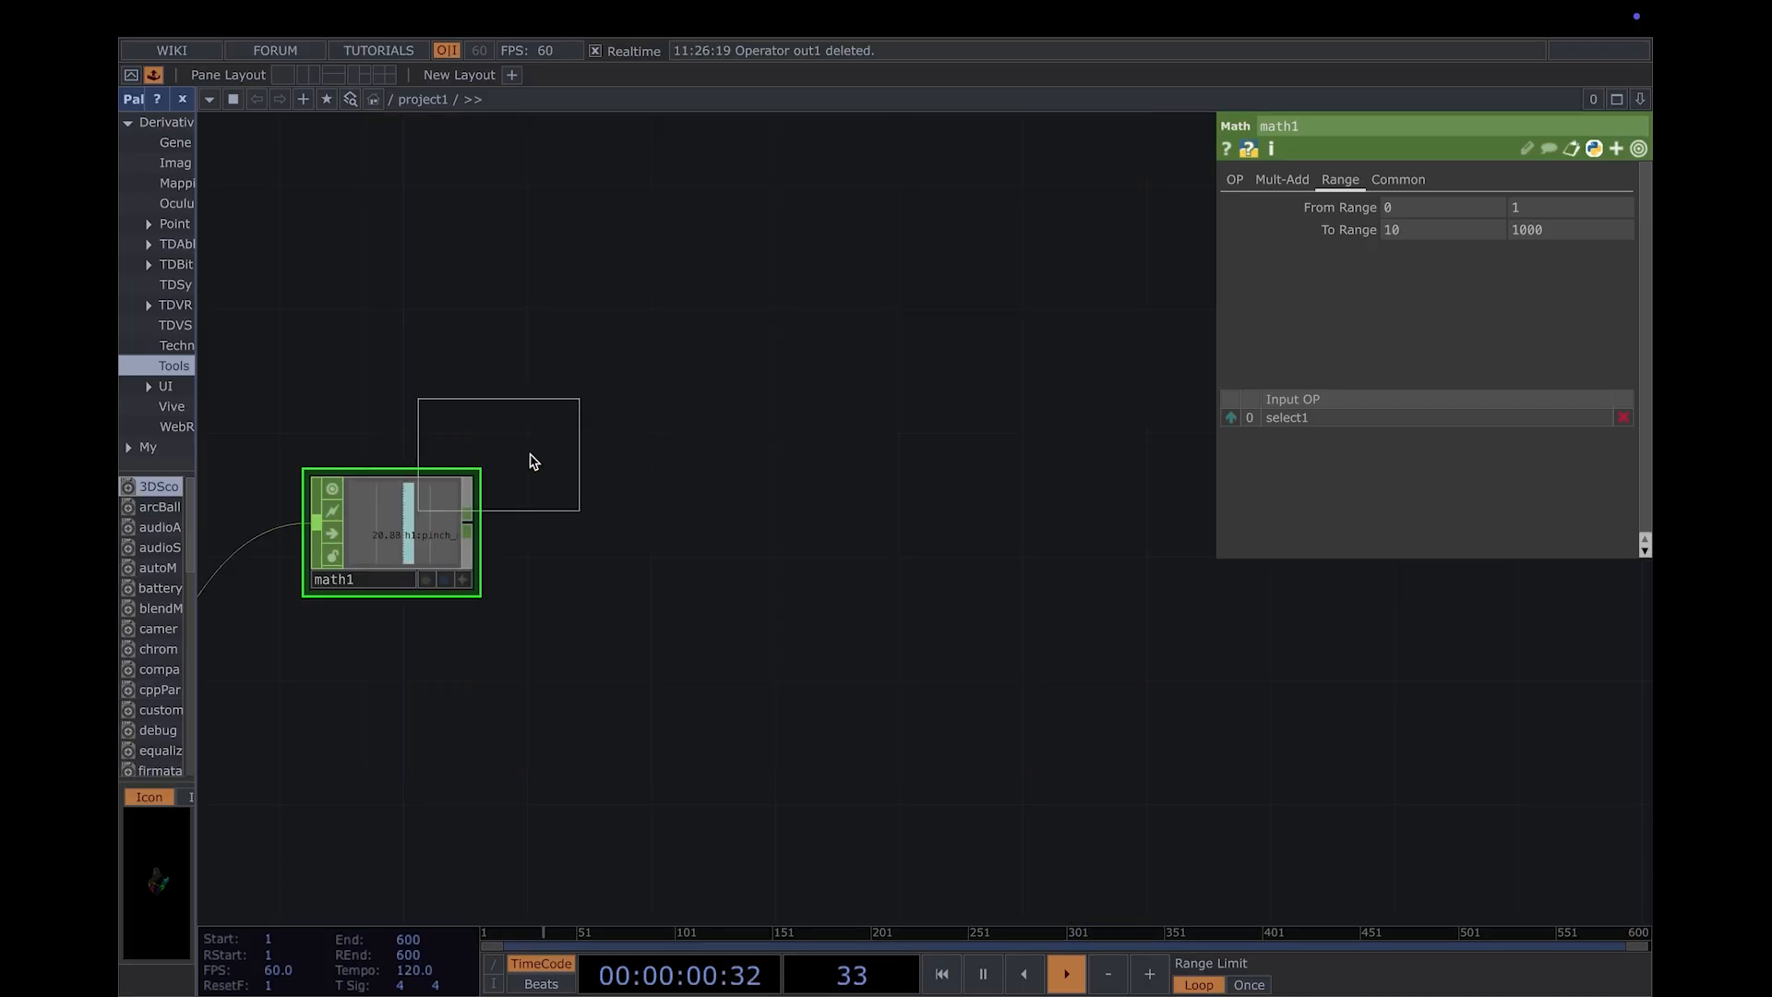
click(729, 448)
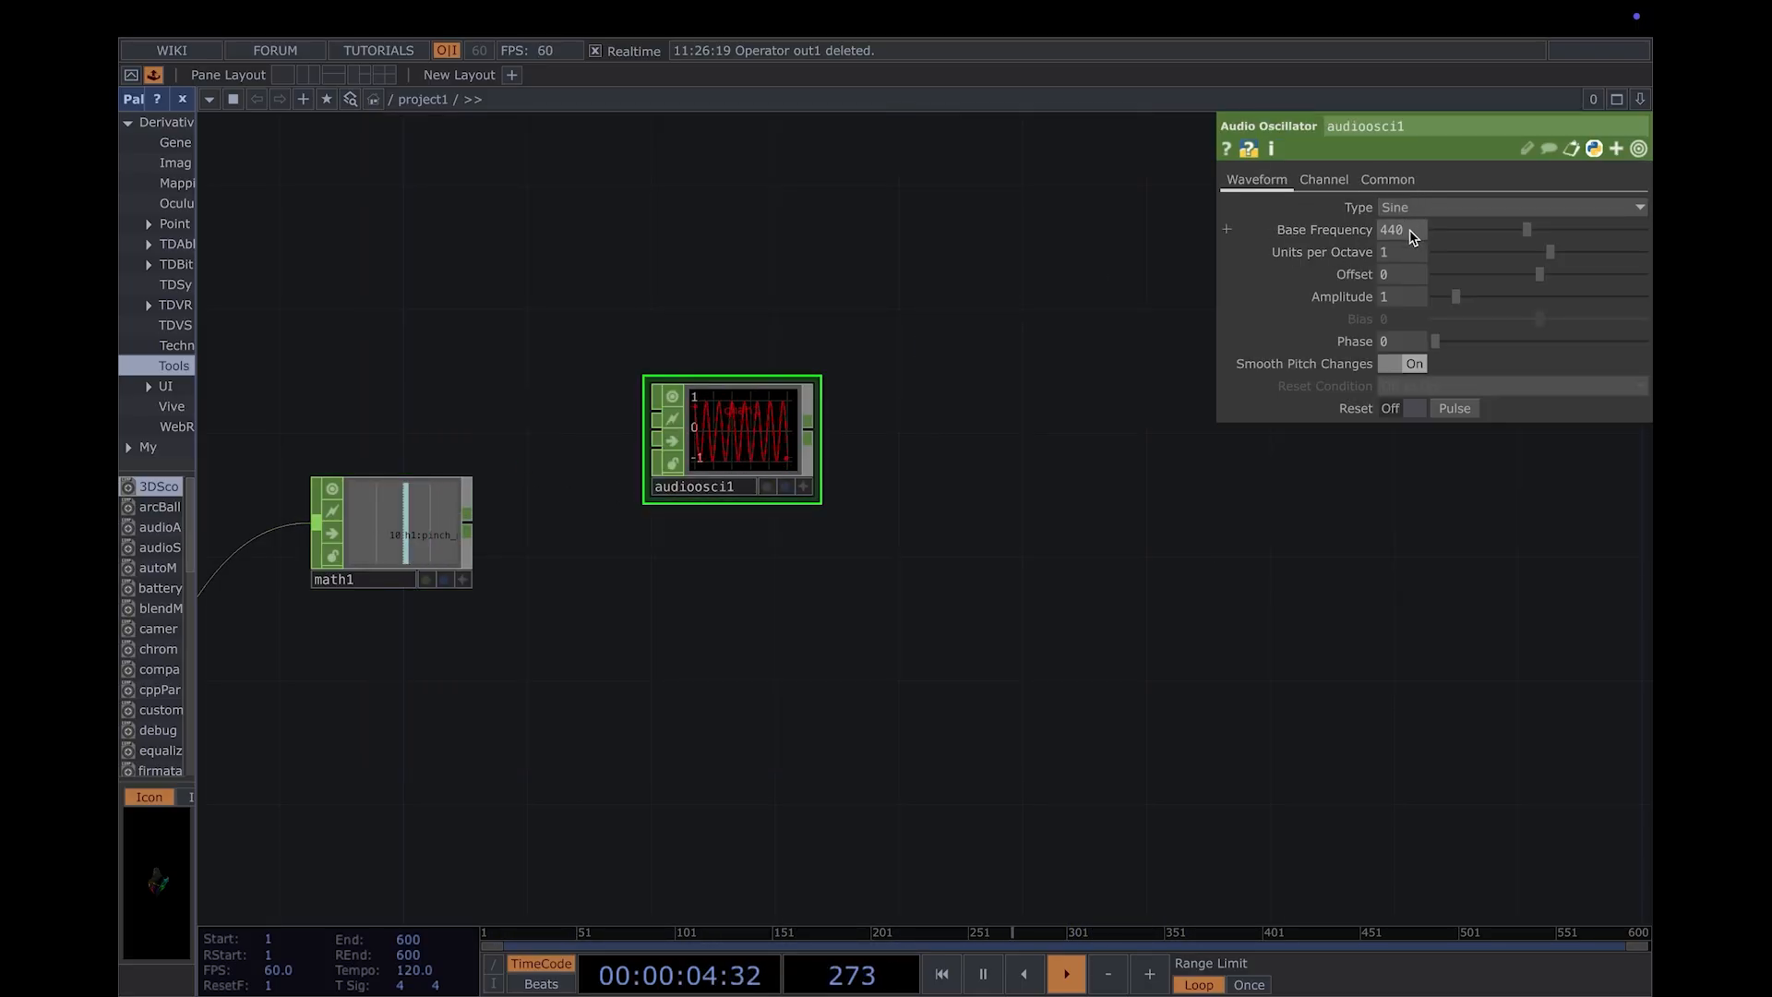
- Drive the oscillator's Base Frequency with the h1:pinch_midpoint:distance channel of math1
click(462, 581)
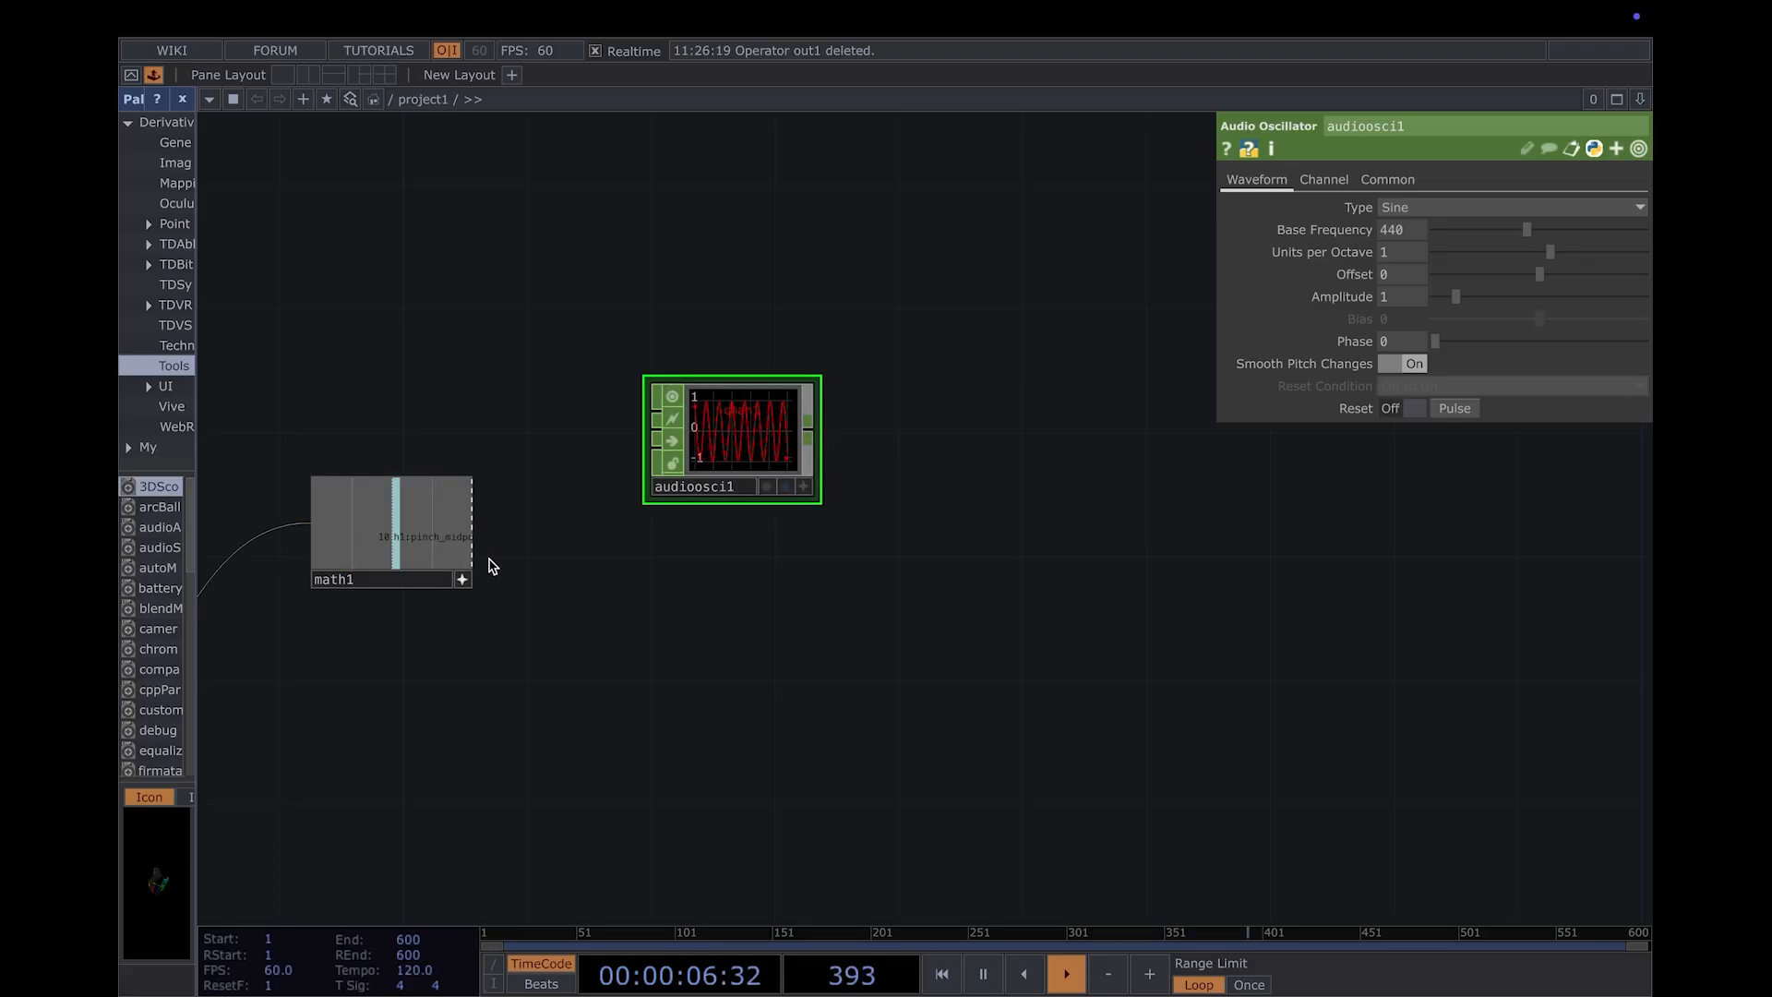
drag(433, 535, 1407, 233)
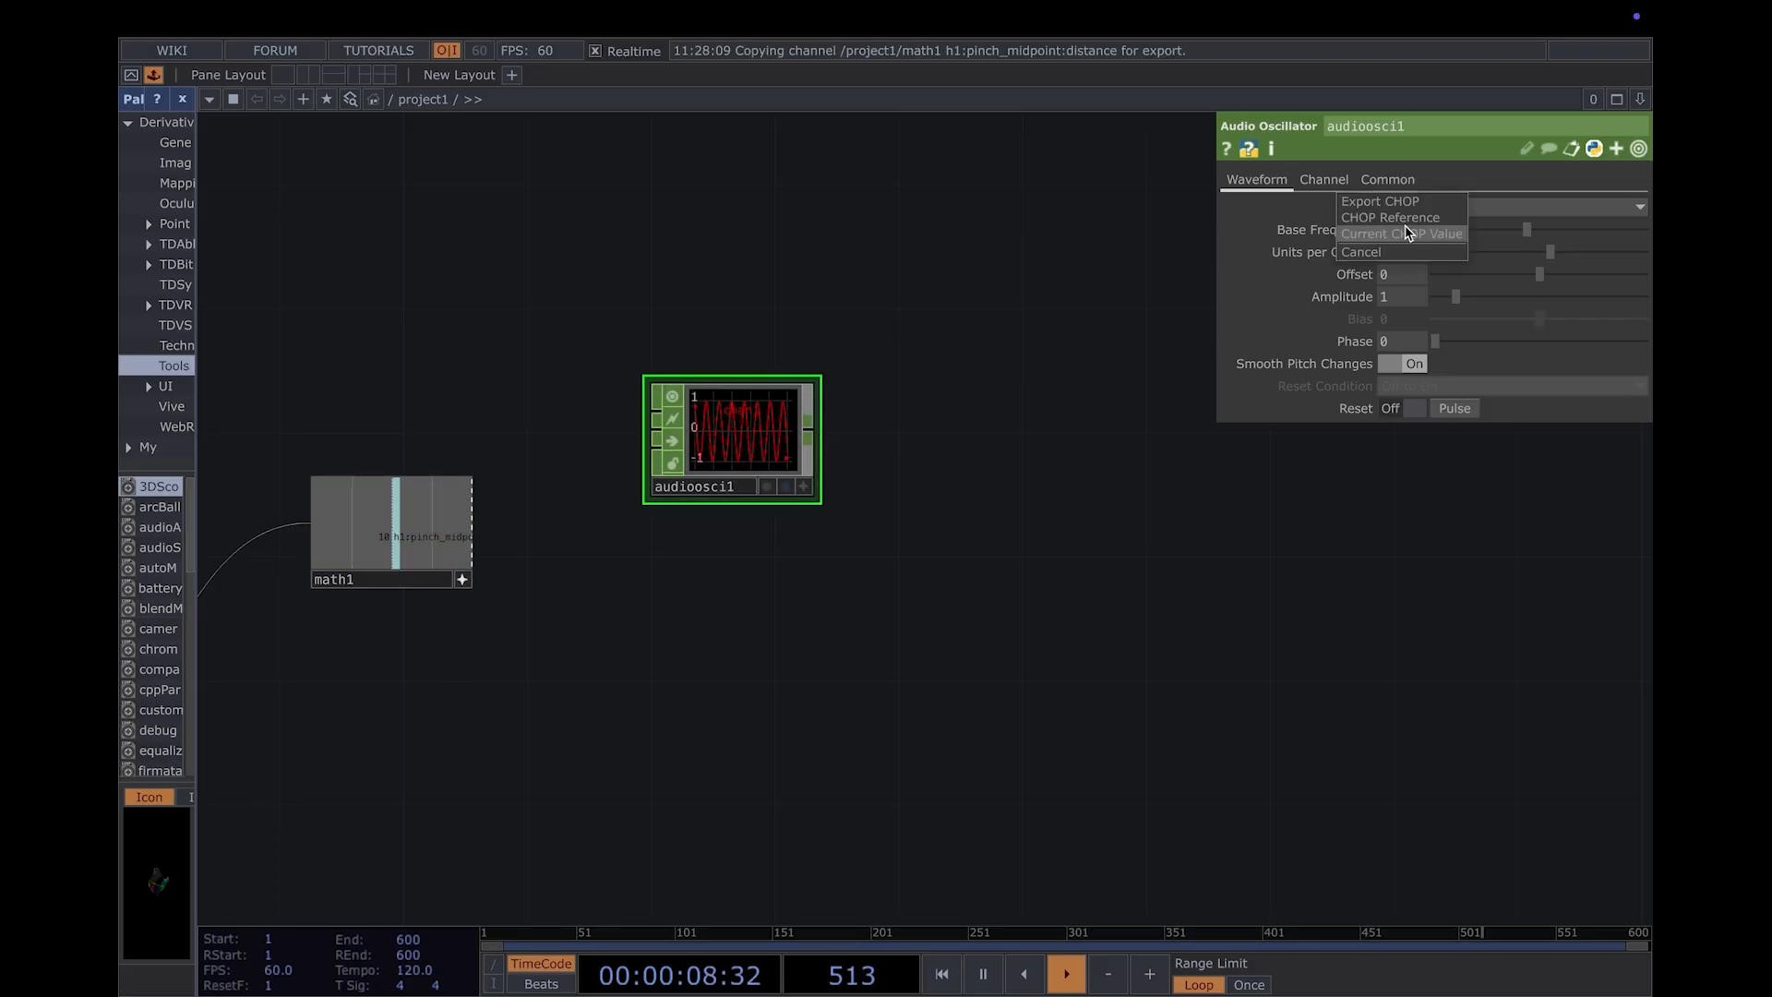
click(1403, 233)
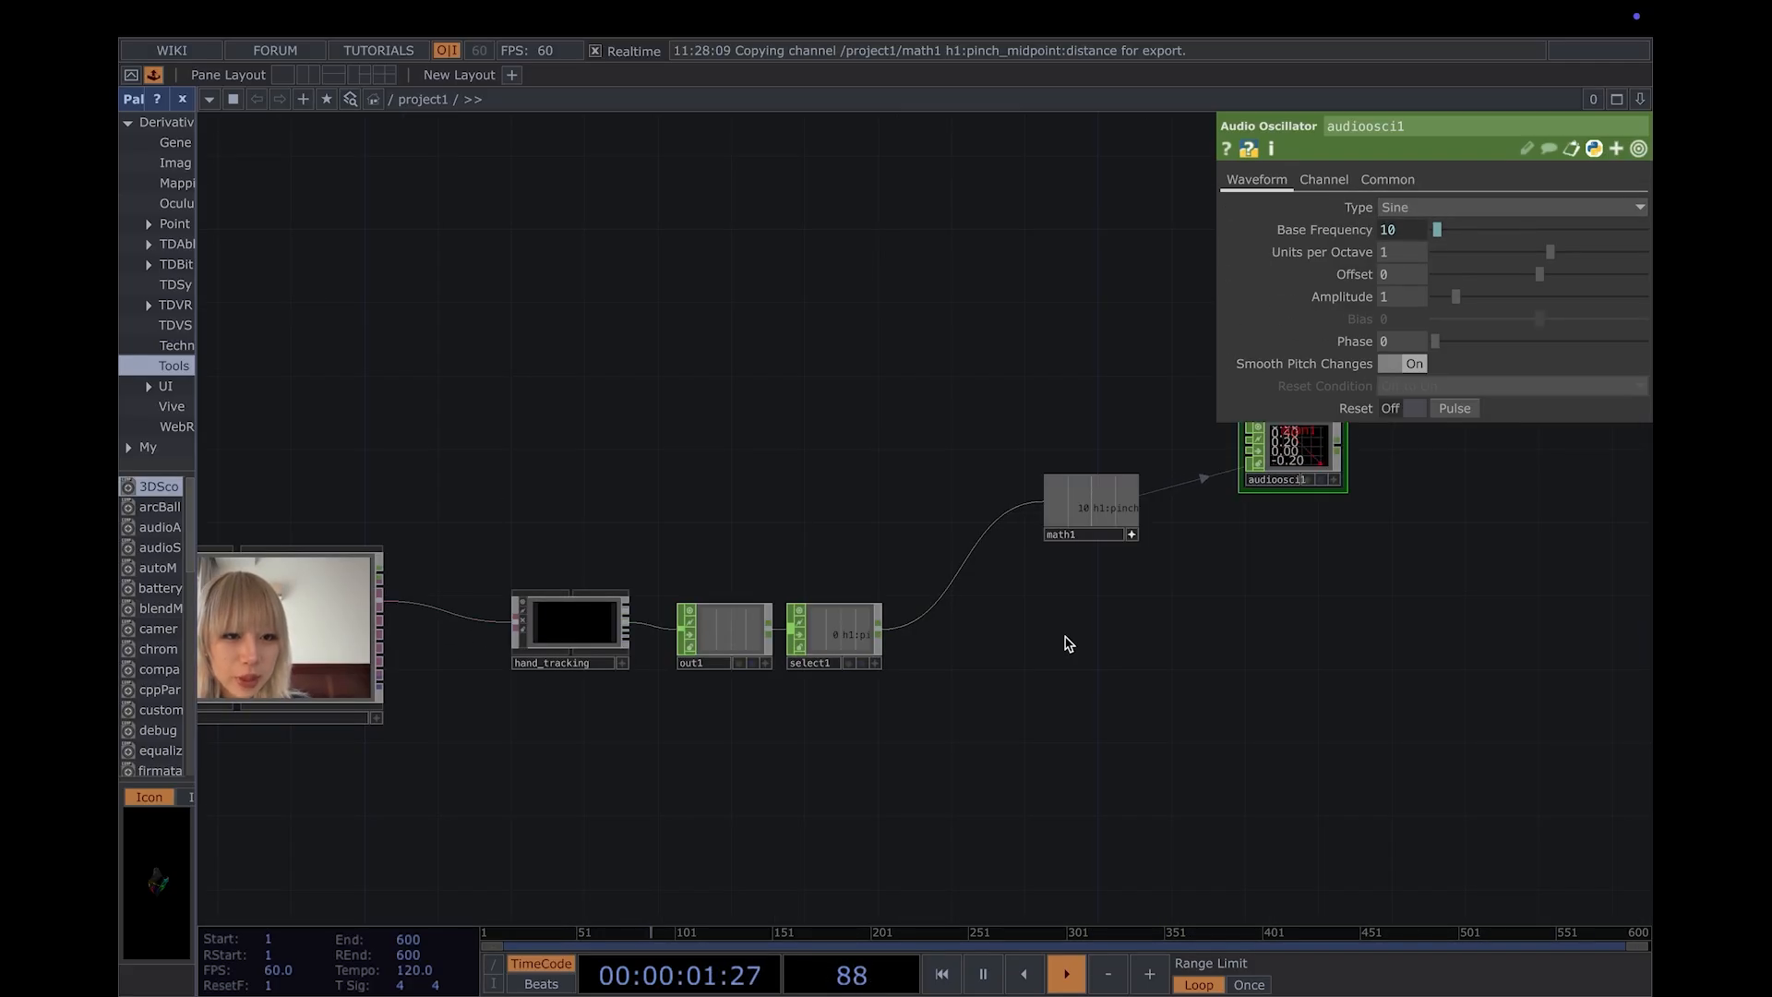
- Place an Audio Device Out CHOP to the right of the audio oscillator
drag(1348, 614, 1261, 697)
middle_drag(1261, 697, 1326, 586)
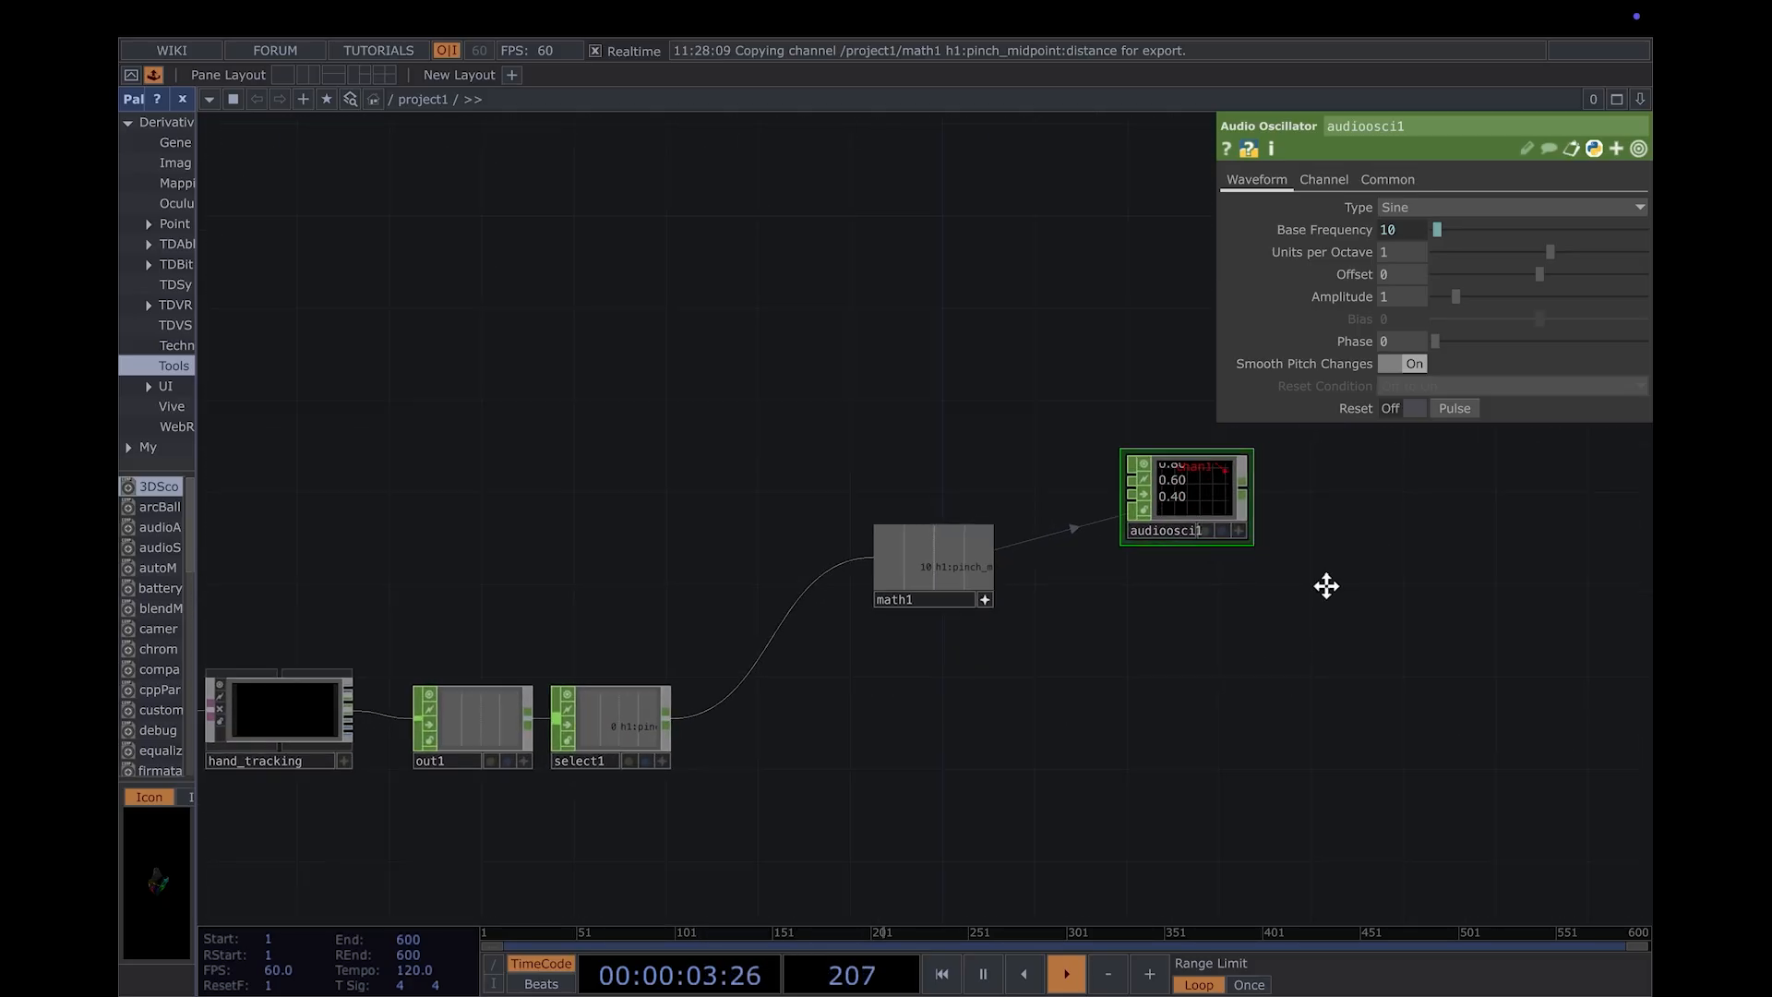
drag(1326, 586, 1231, 611)
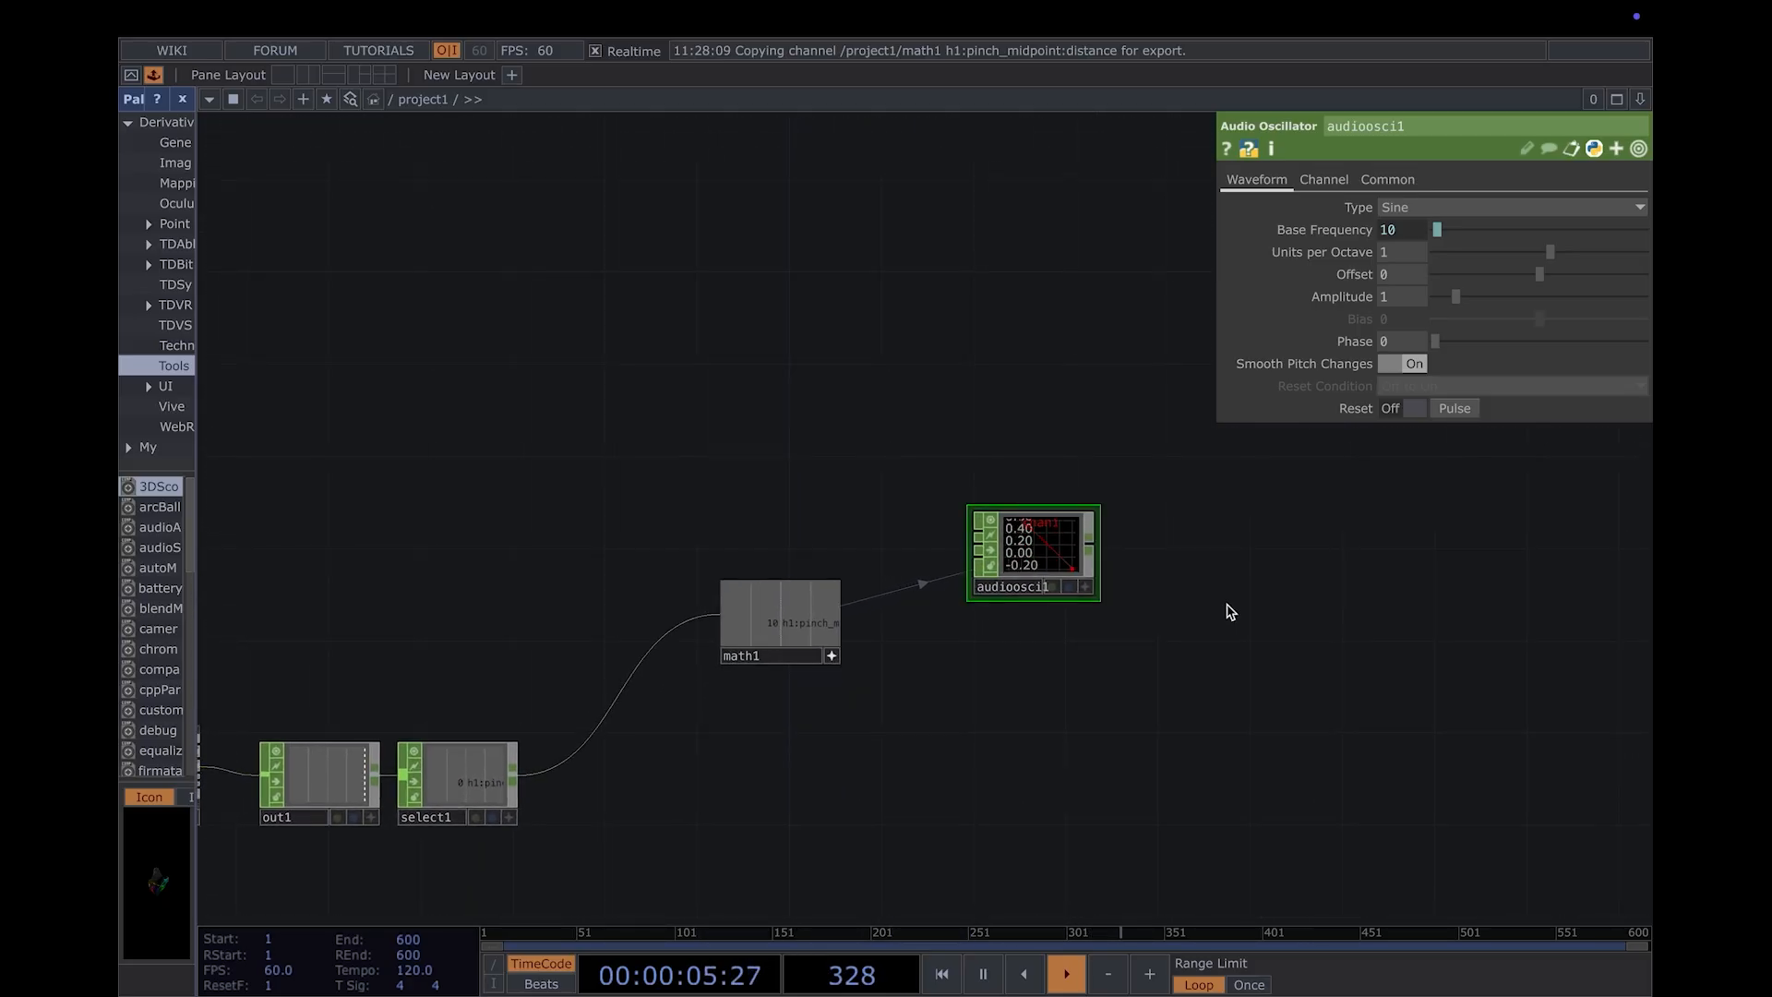
drag(1230, 612, 1428, 533)
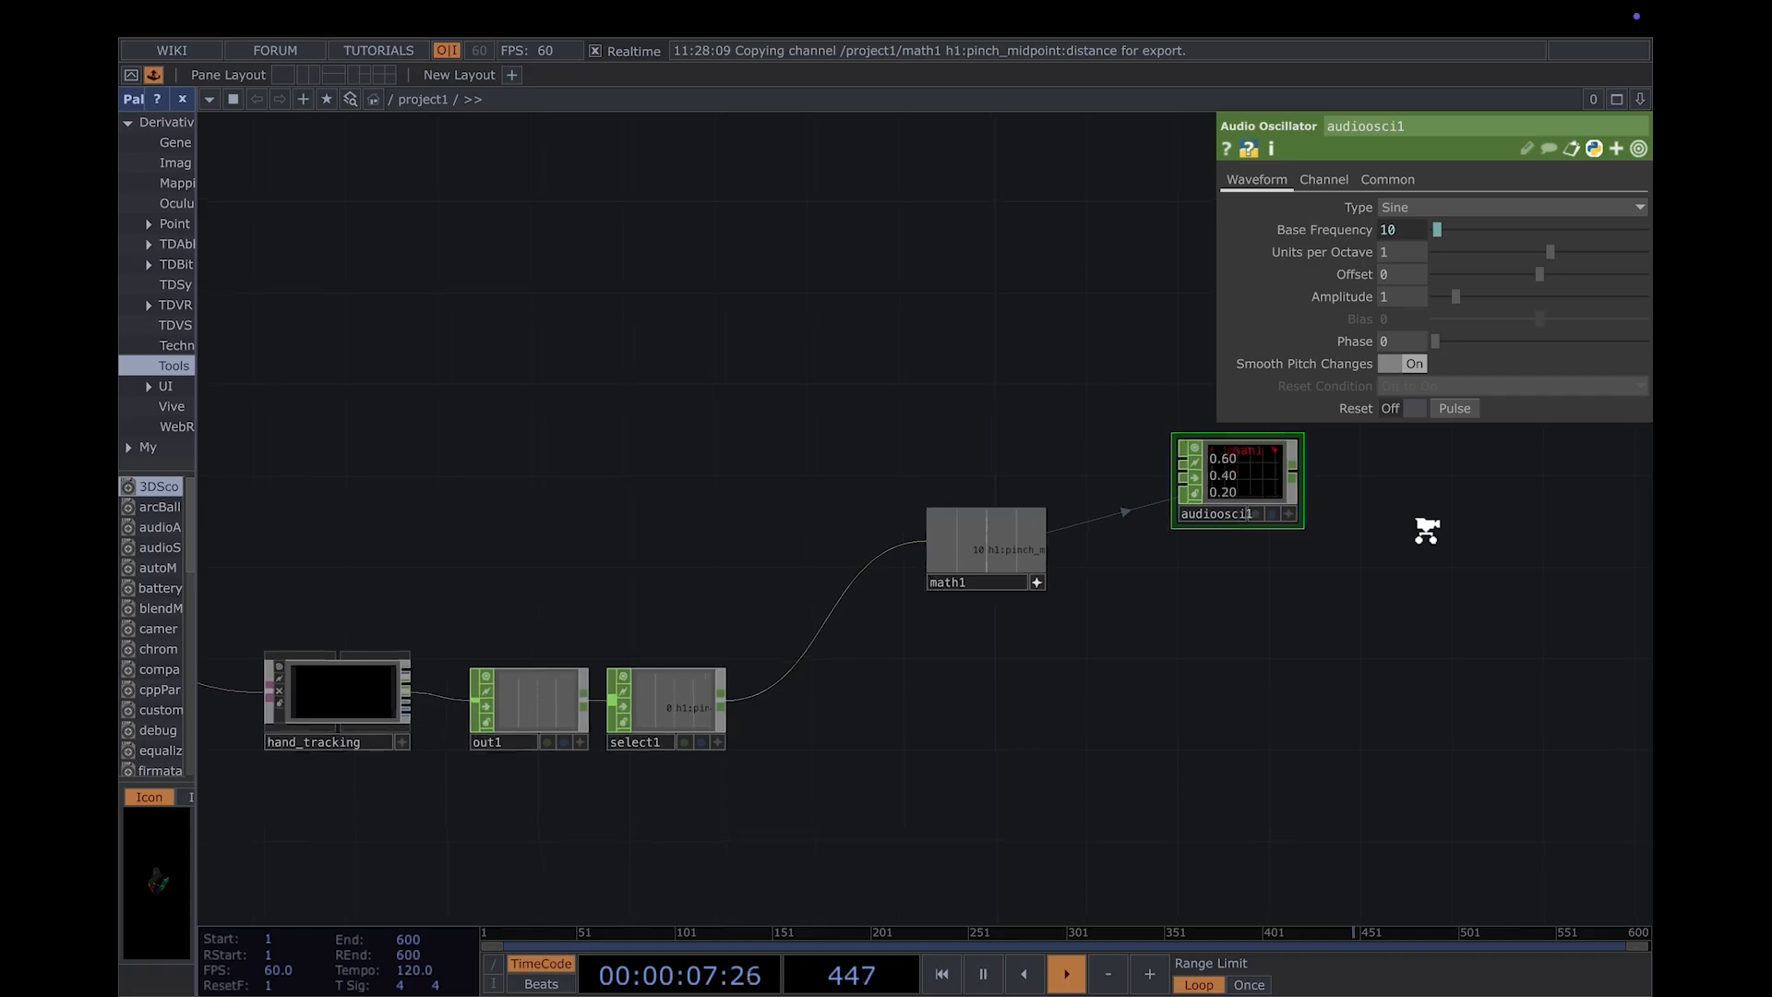
scroll(1427, 535, down, 3)
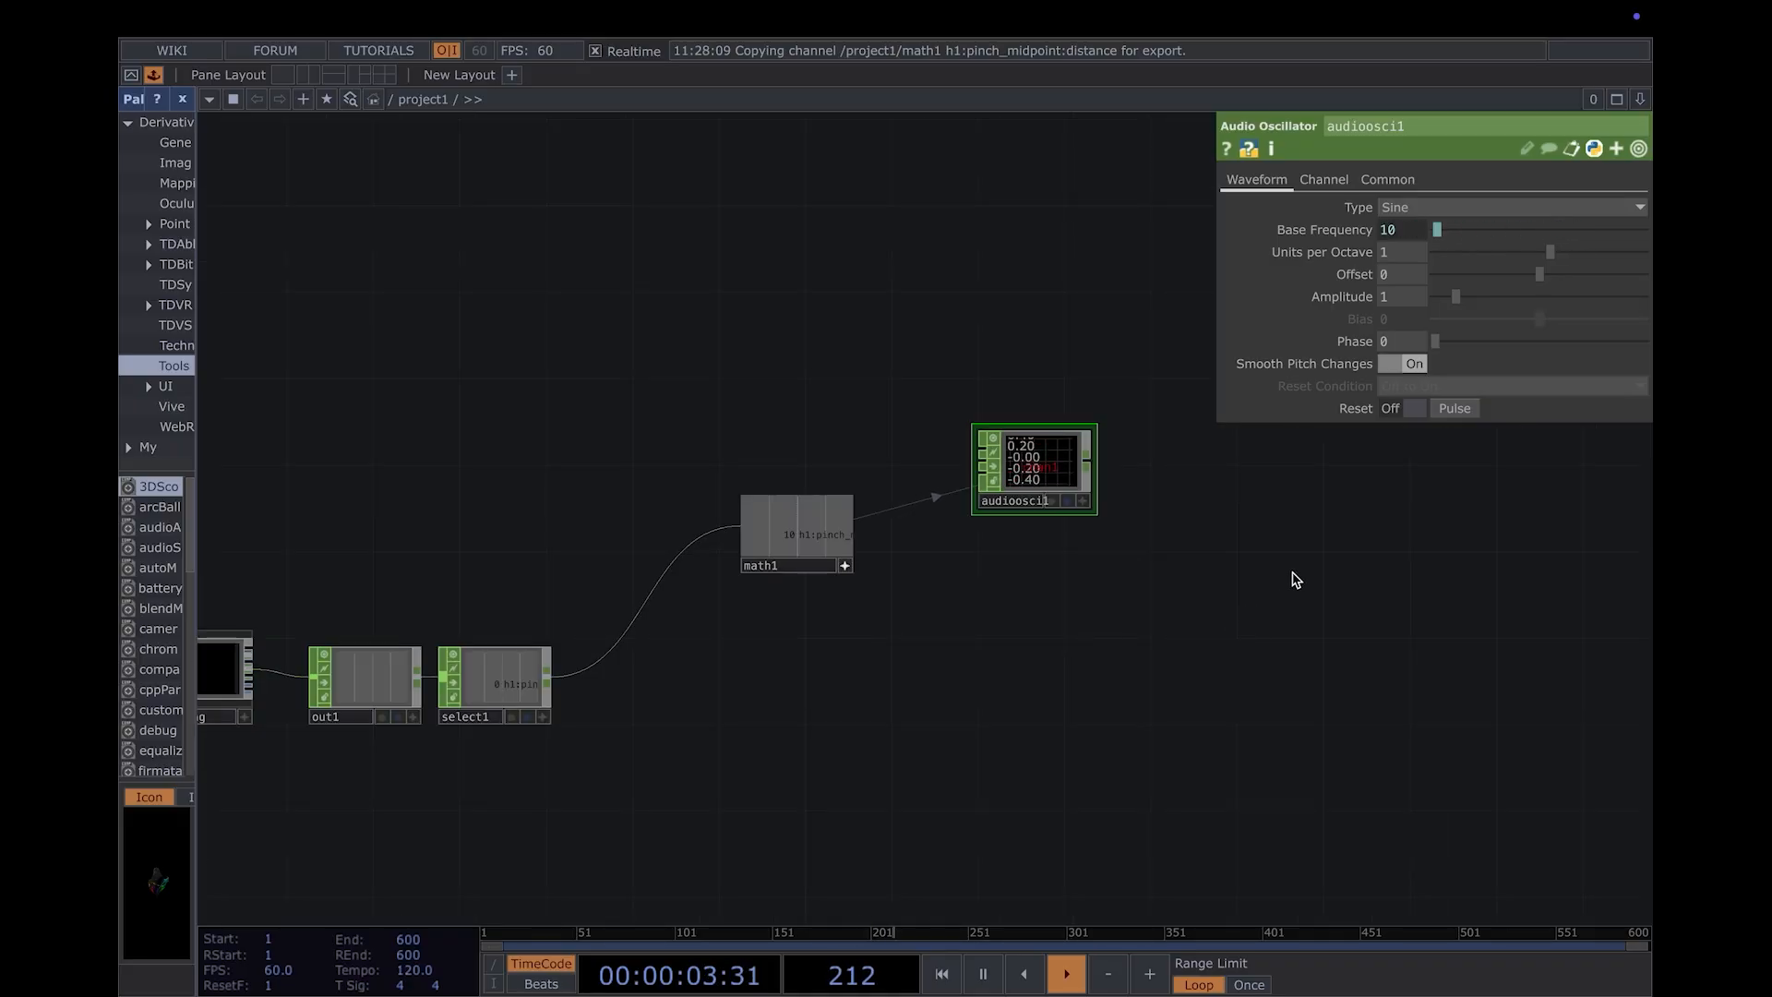
drag(1297, 579, 1053, 649)
scroll(1022, 595, up, 3)
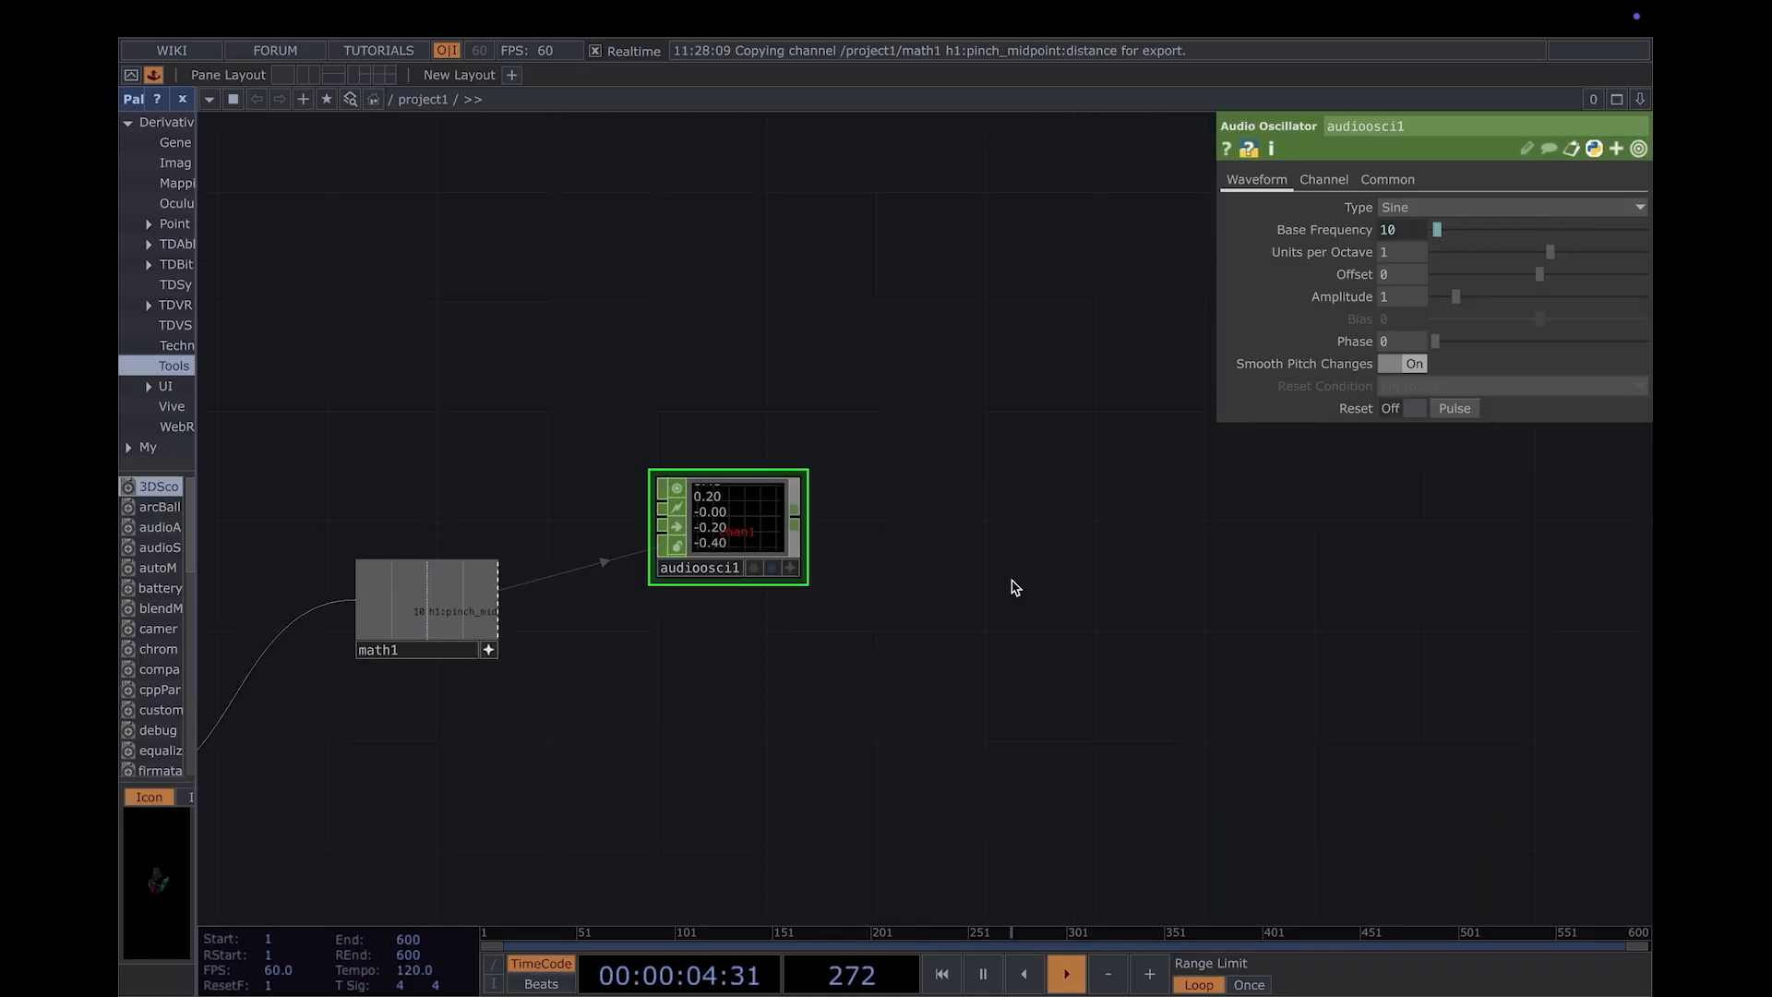
key(Tab)
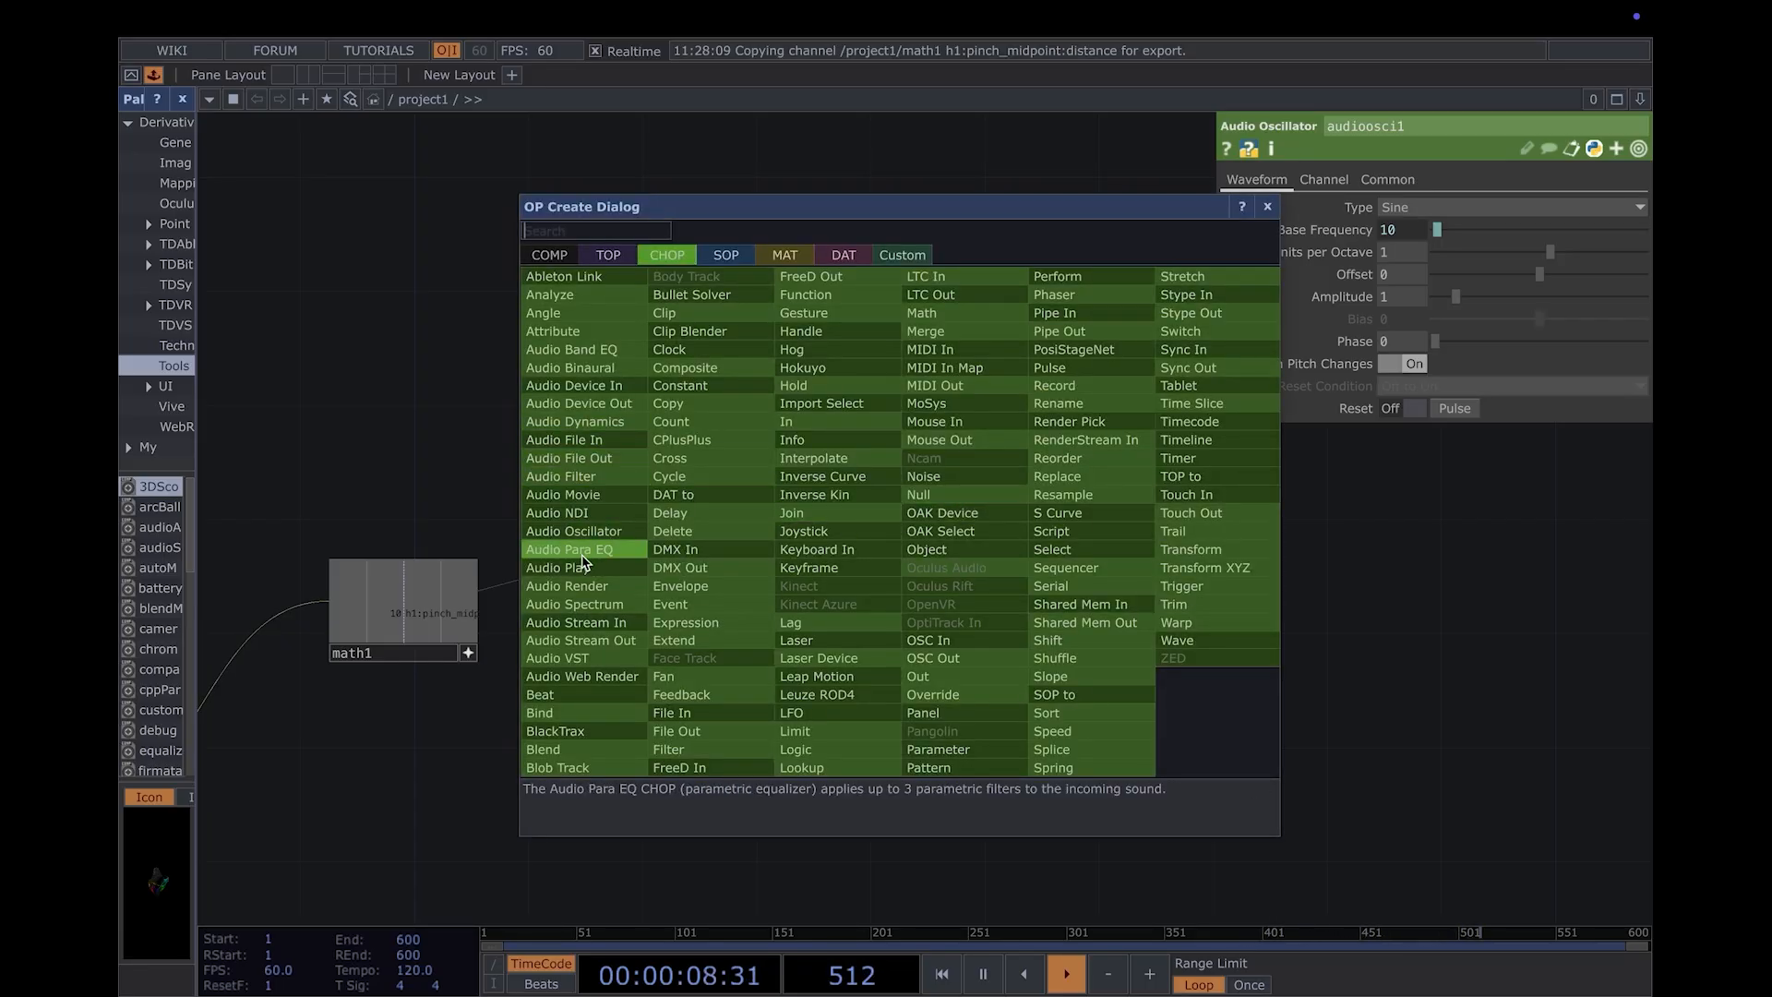
click(625, 407)
click(997, 434)
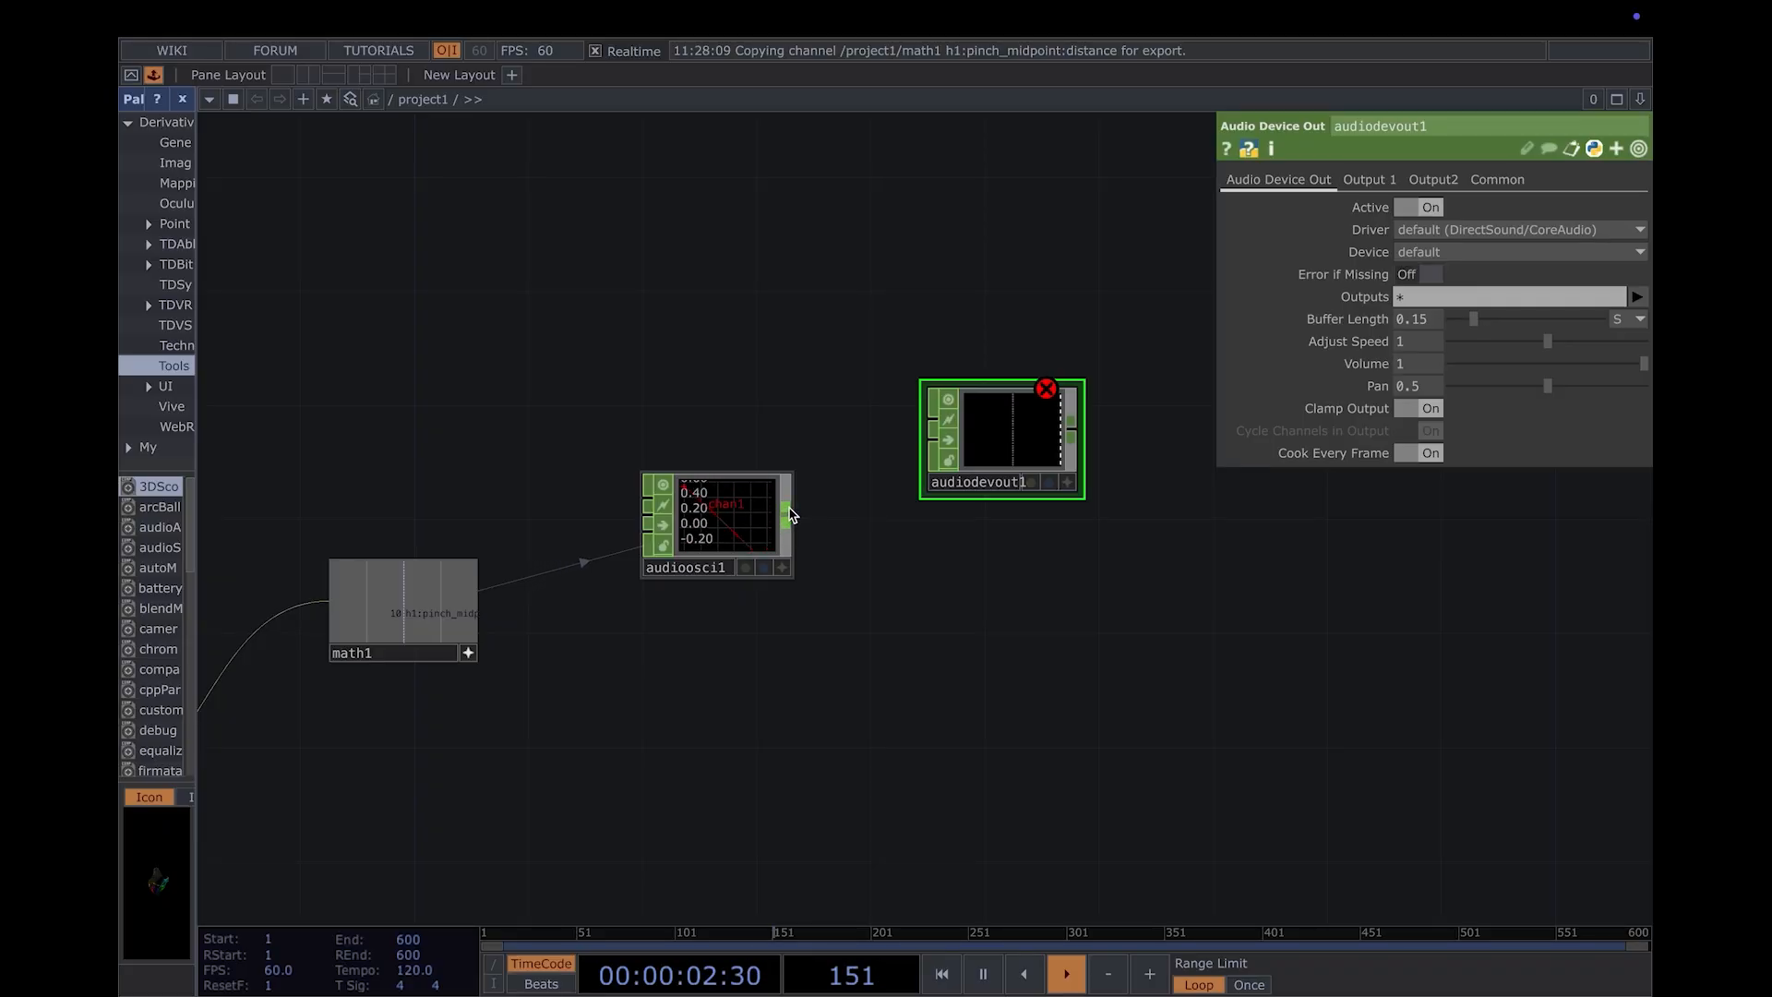
- Wire the audio oscillator into the Audio Device Out and set its device to BlackHole 2ch
drag(789, 515, 932, 420)
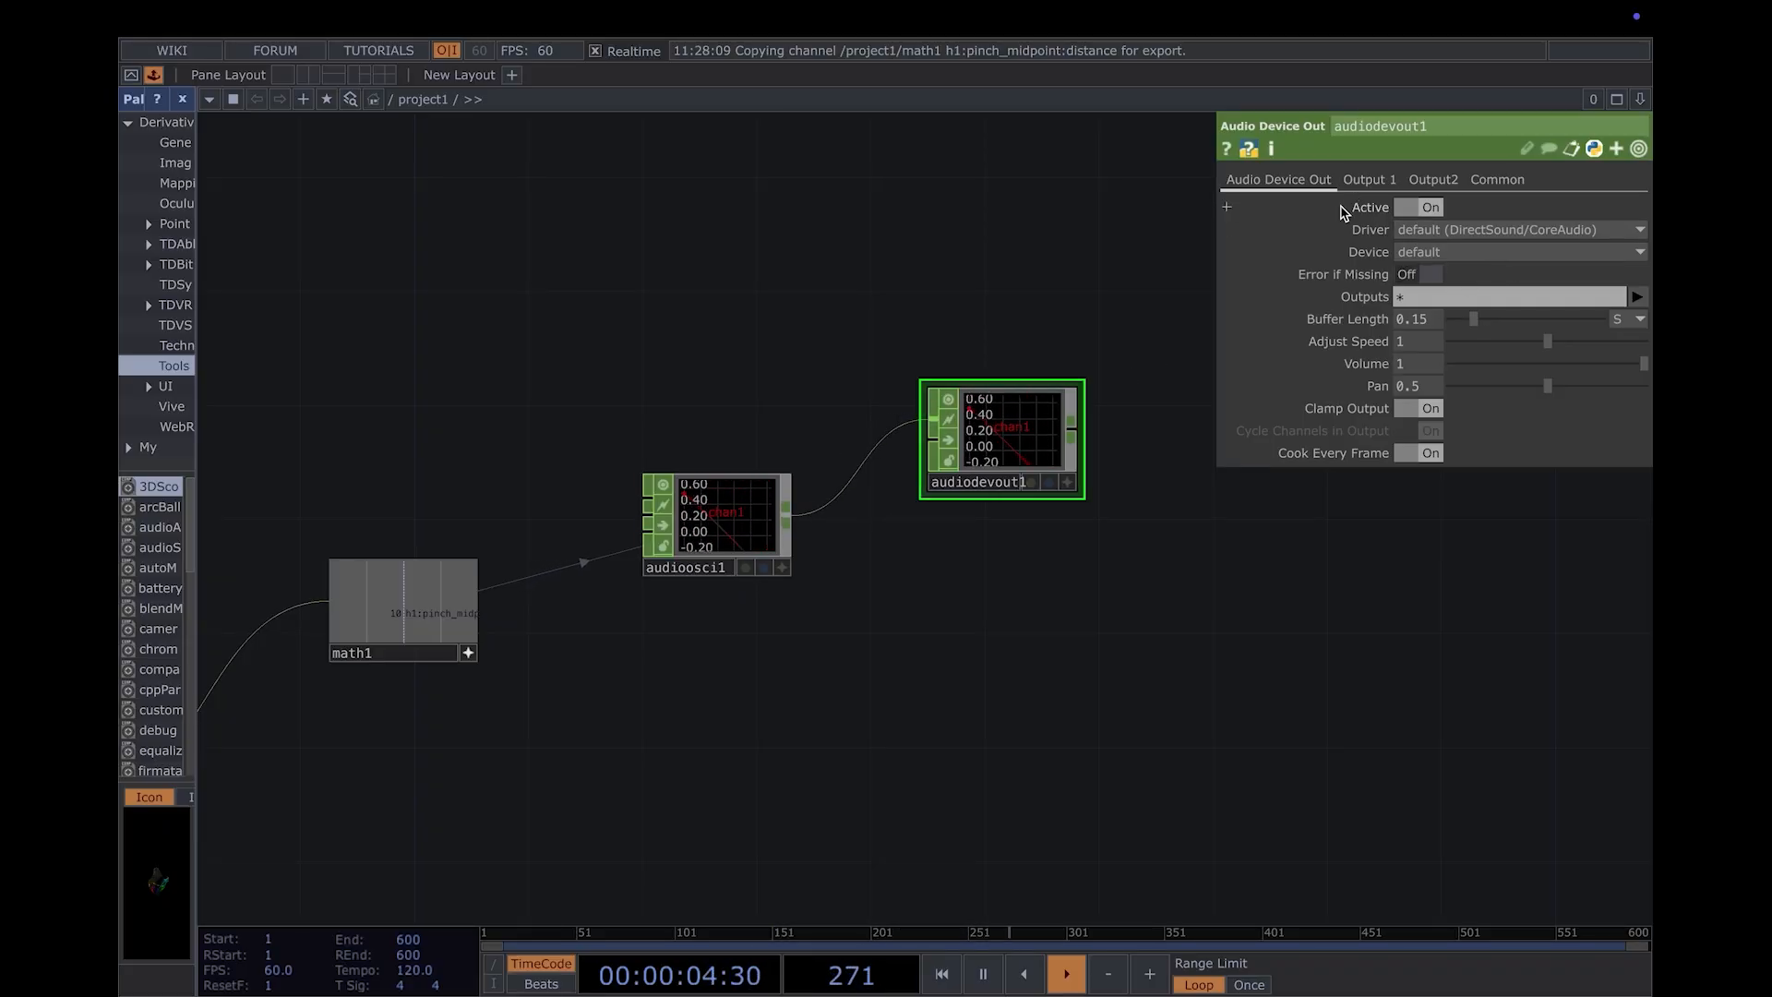
click(1413, 252)
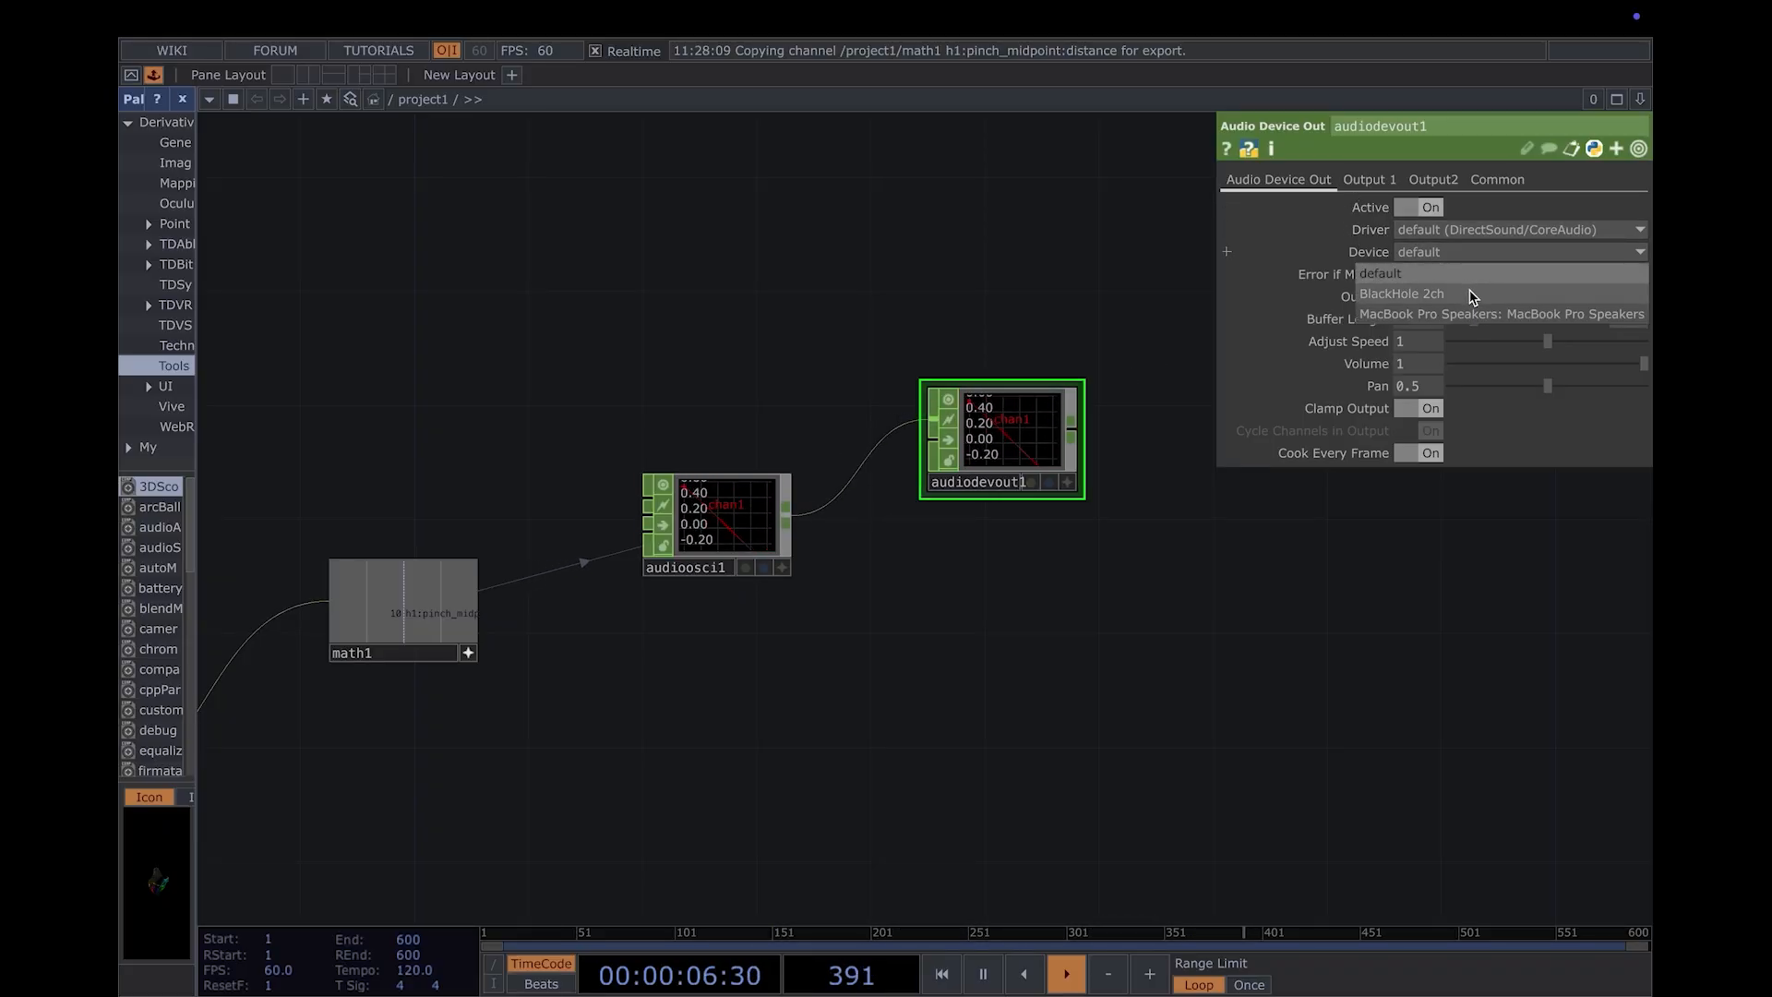
click(1472, 294)
- Examine the node chain from the audio output back to the hand tracking and camera nodes
scroll(1132, 557, down, 5)
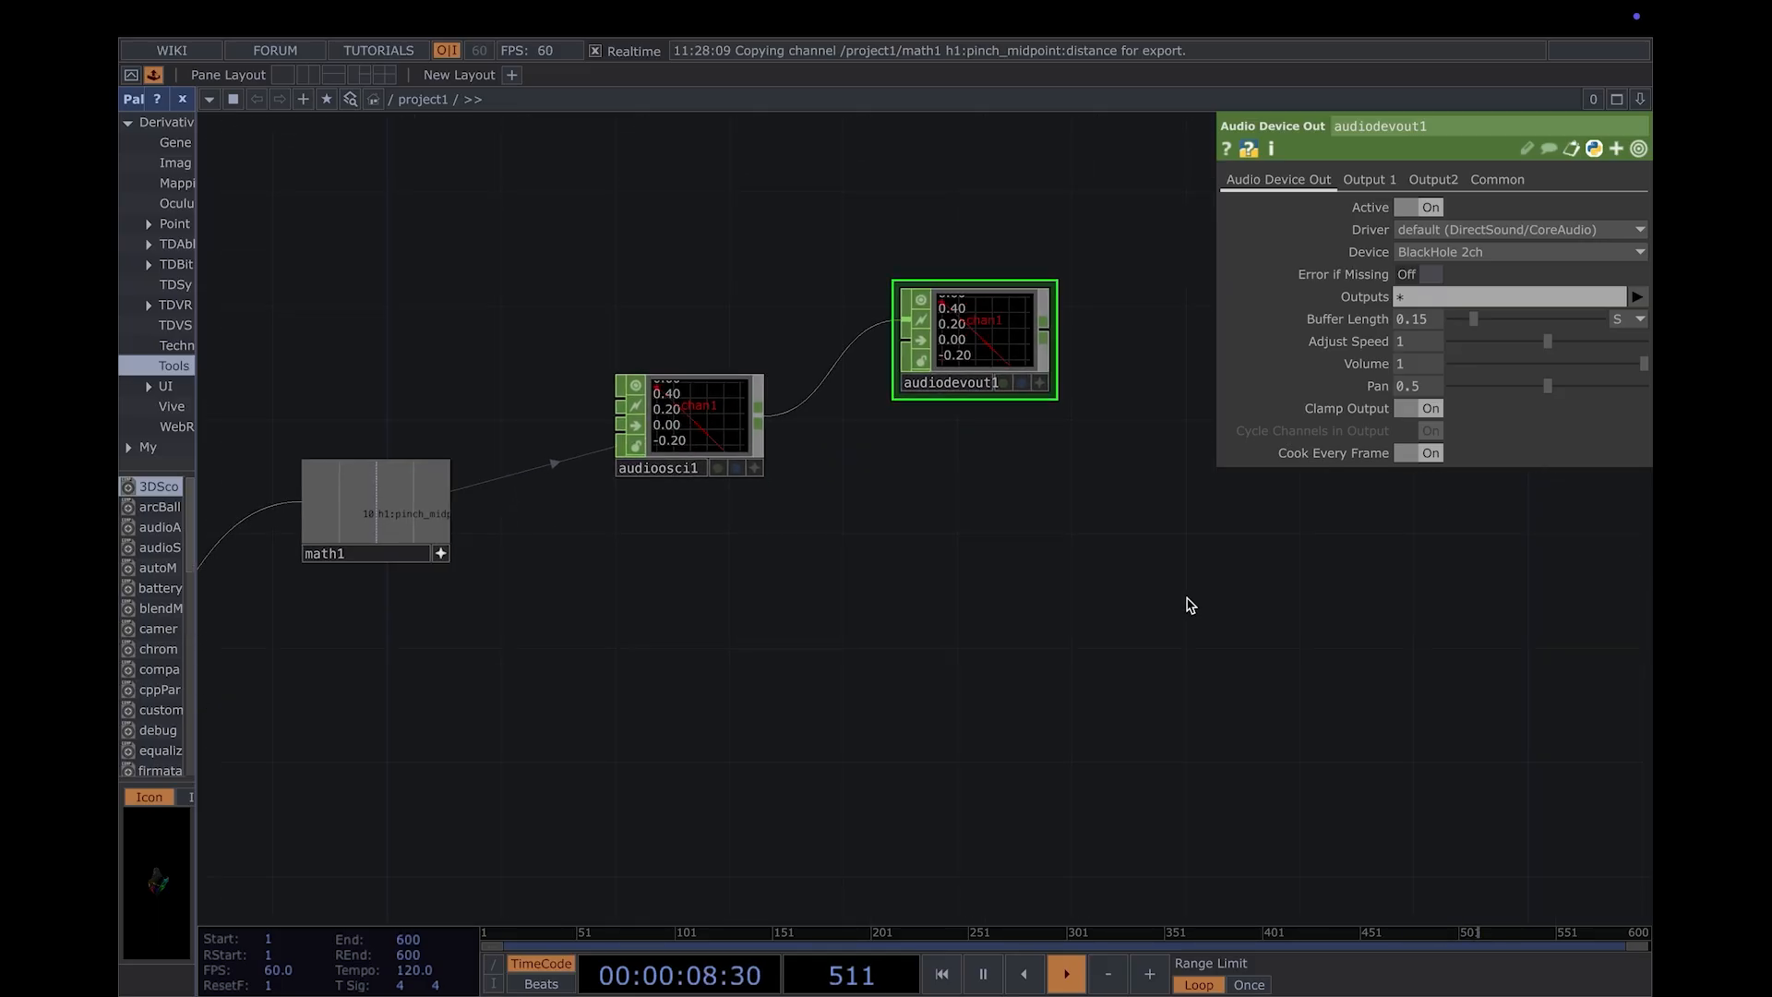
drag(1189, 605, 1016, 703)
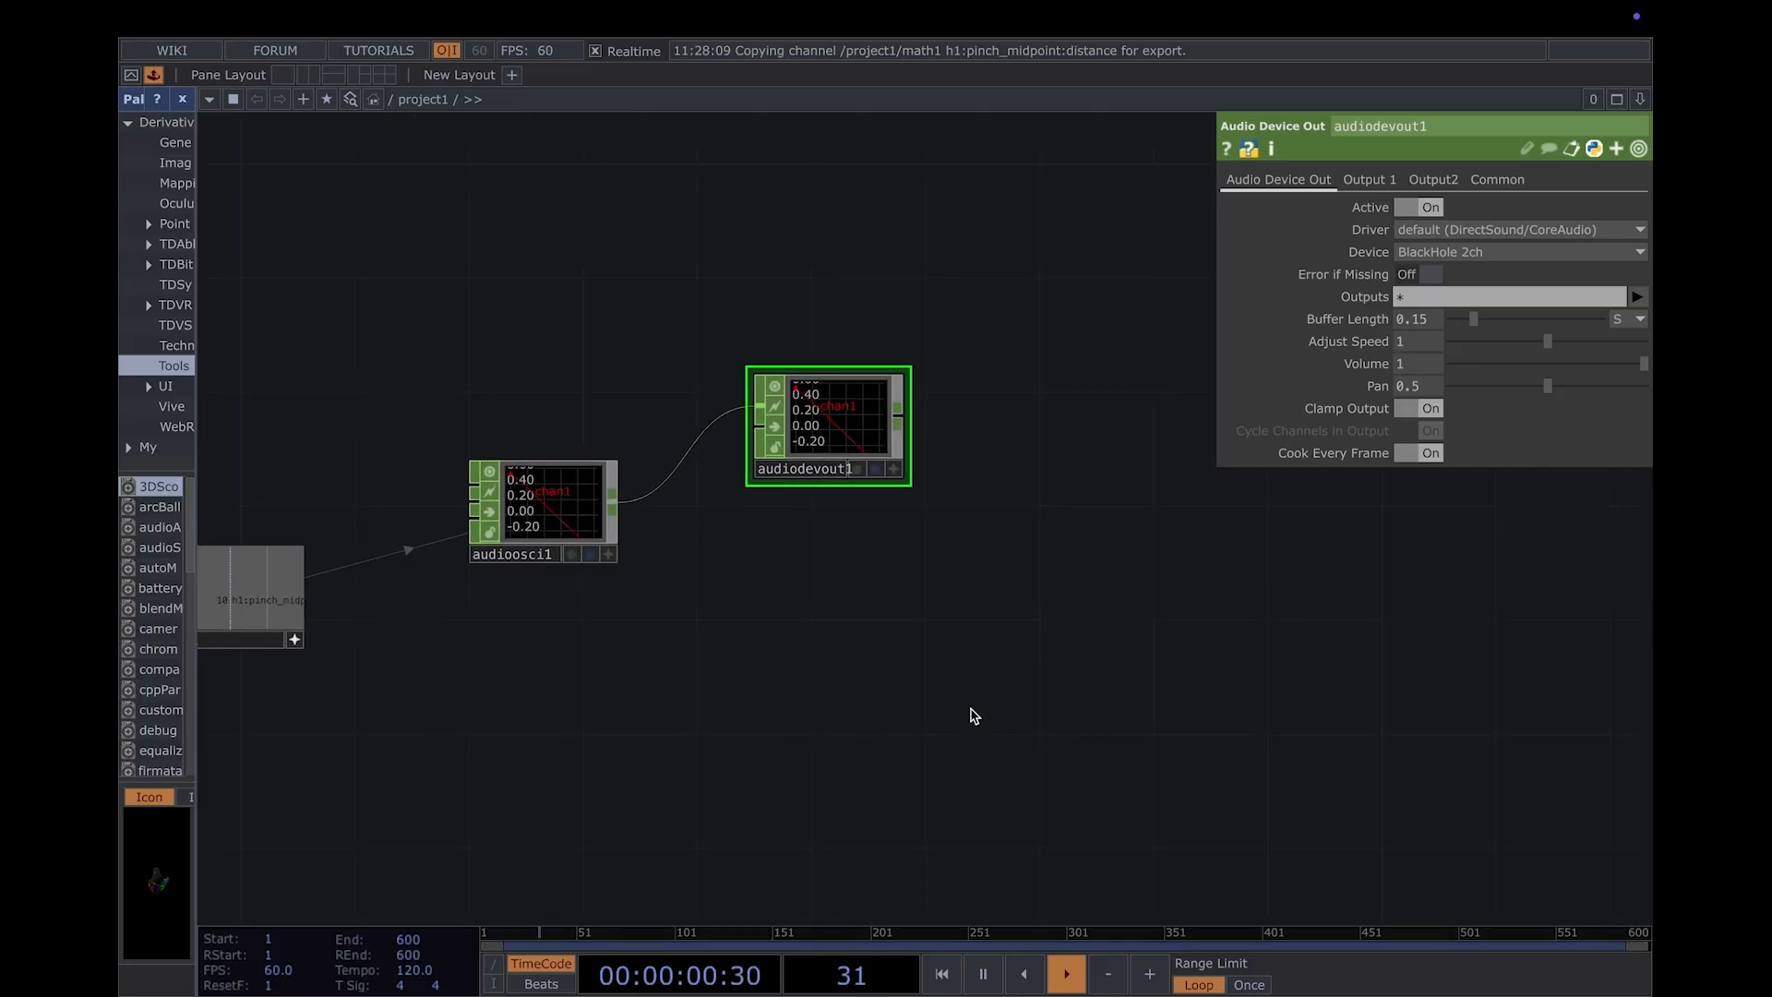
scroll(967, 690, down, 1)
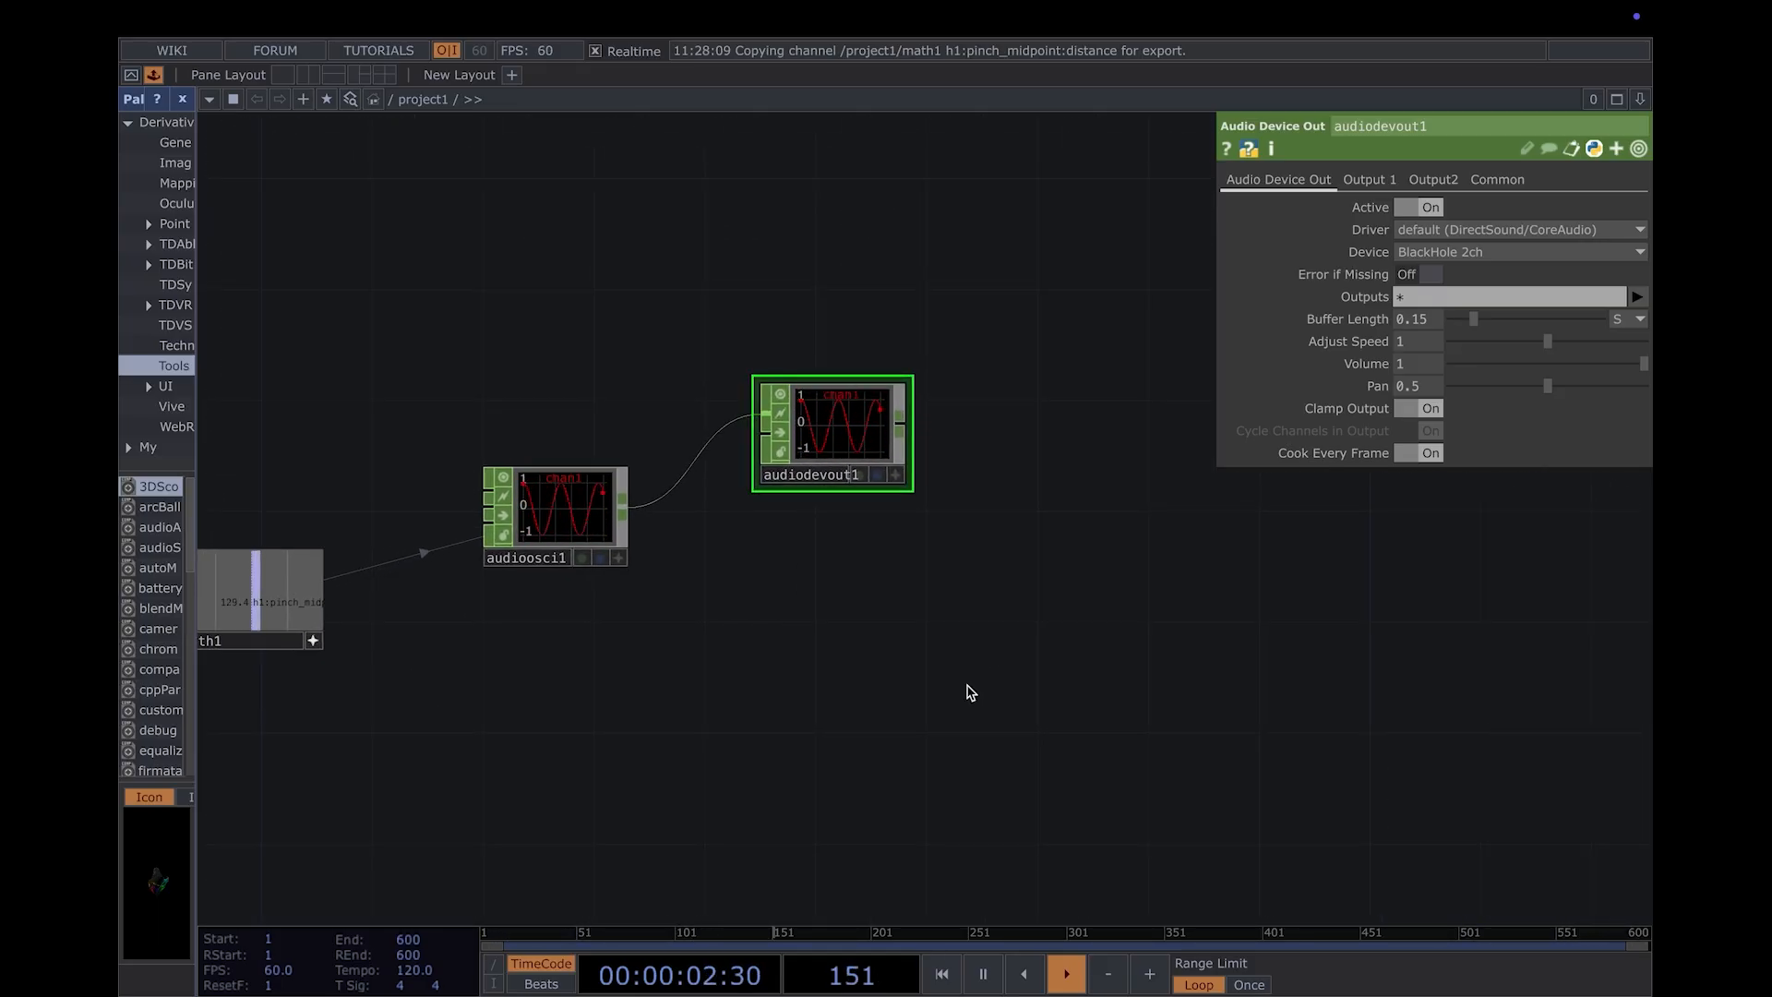
scroll(969, 688, down, 2)
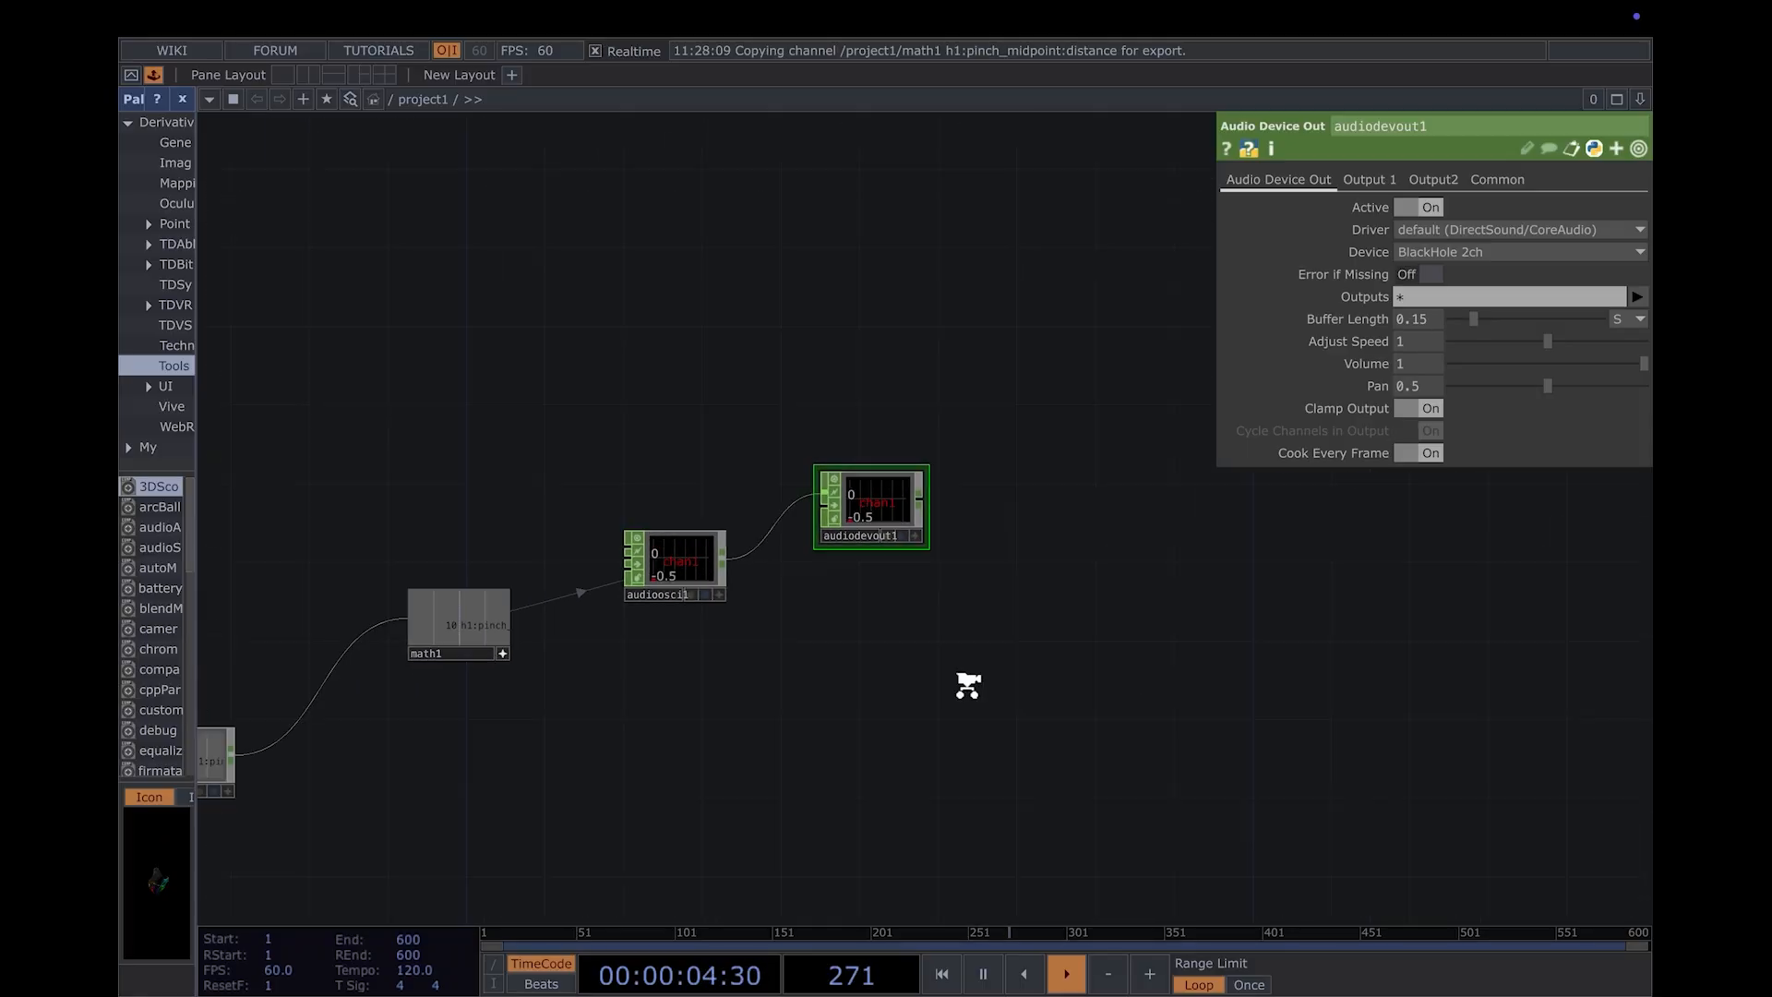
scroll(967, 685, down, 1)
drag(1215, 556, 1303, 546)
drag(763, 811, 1272, 581)
scroll(976, 732, down, 2)
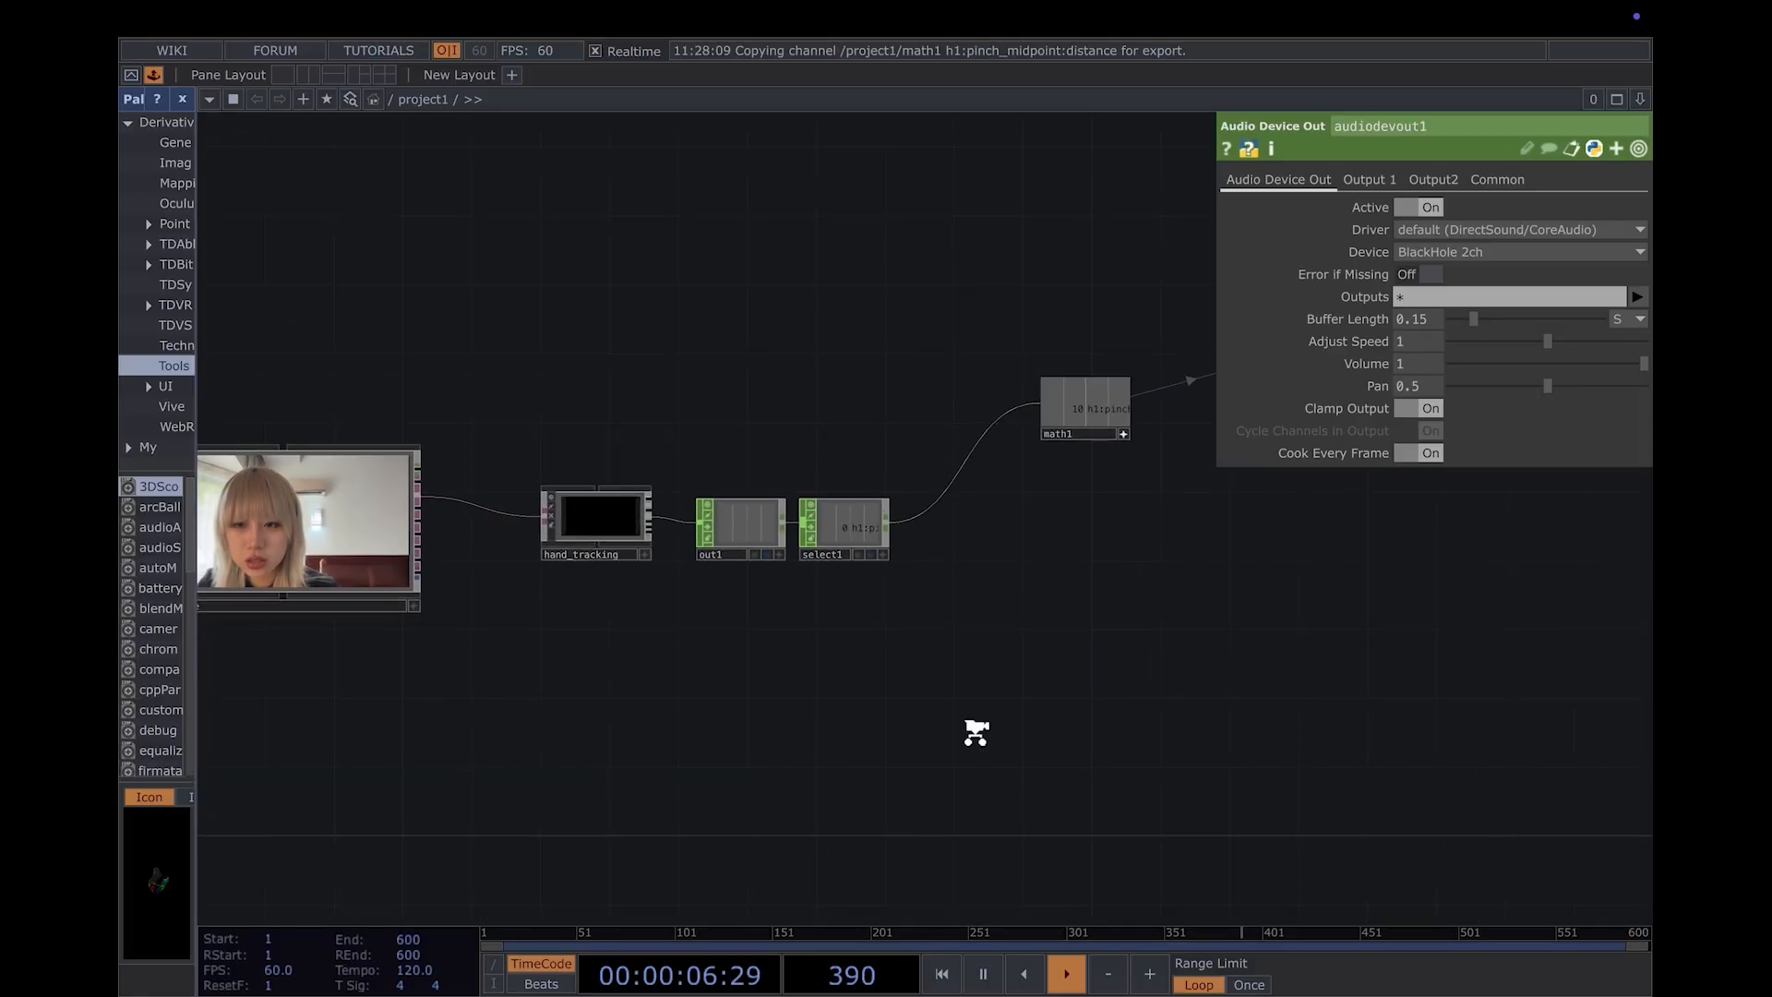
- Add an Audio Spectrum CHOP below the Audio Device Out and wire the audio oscillator into it
scroll(977, 733, down, 1)
drag(977, 737, 981, 886)
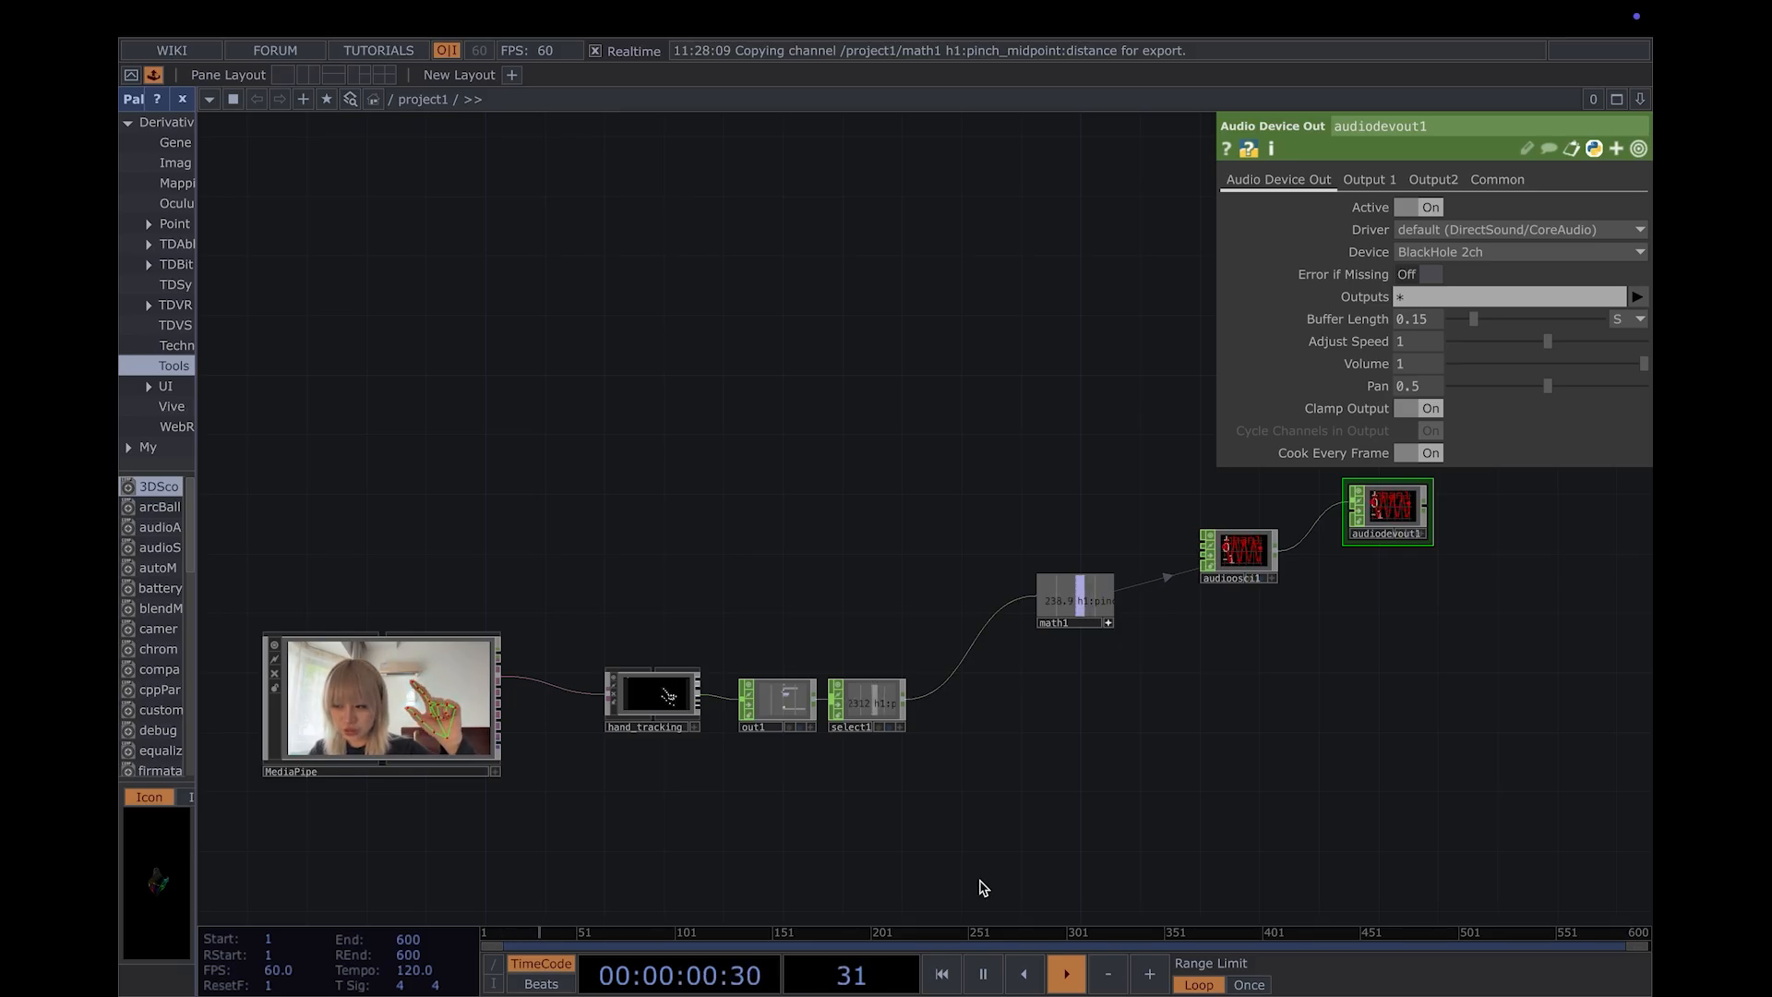
drag(1230, 815, 731, 795)
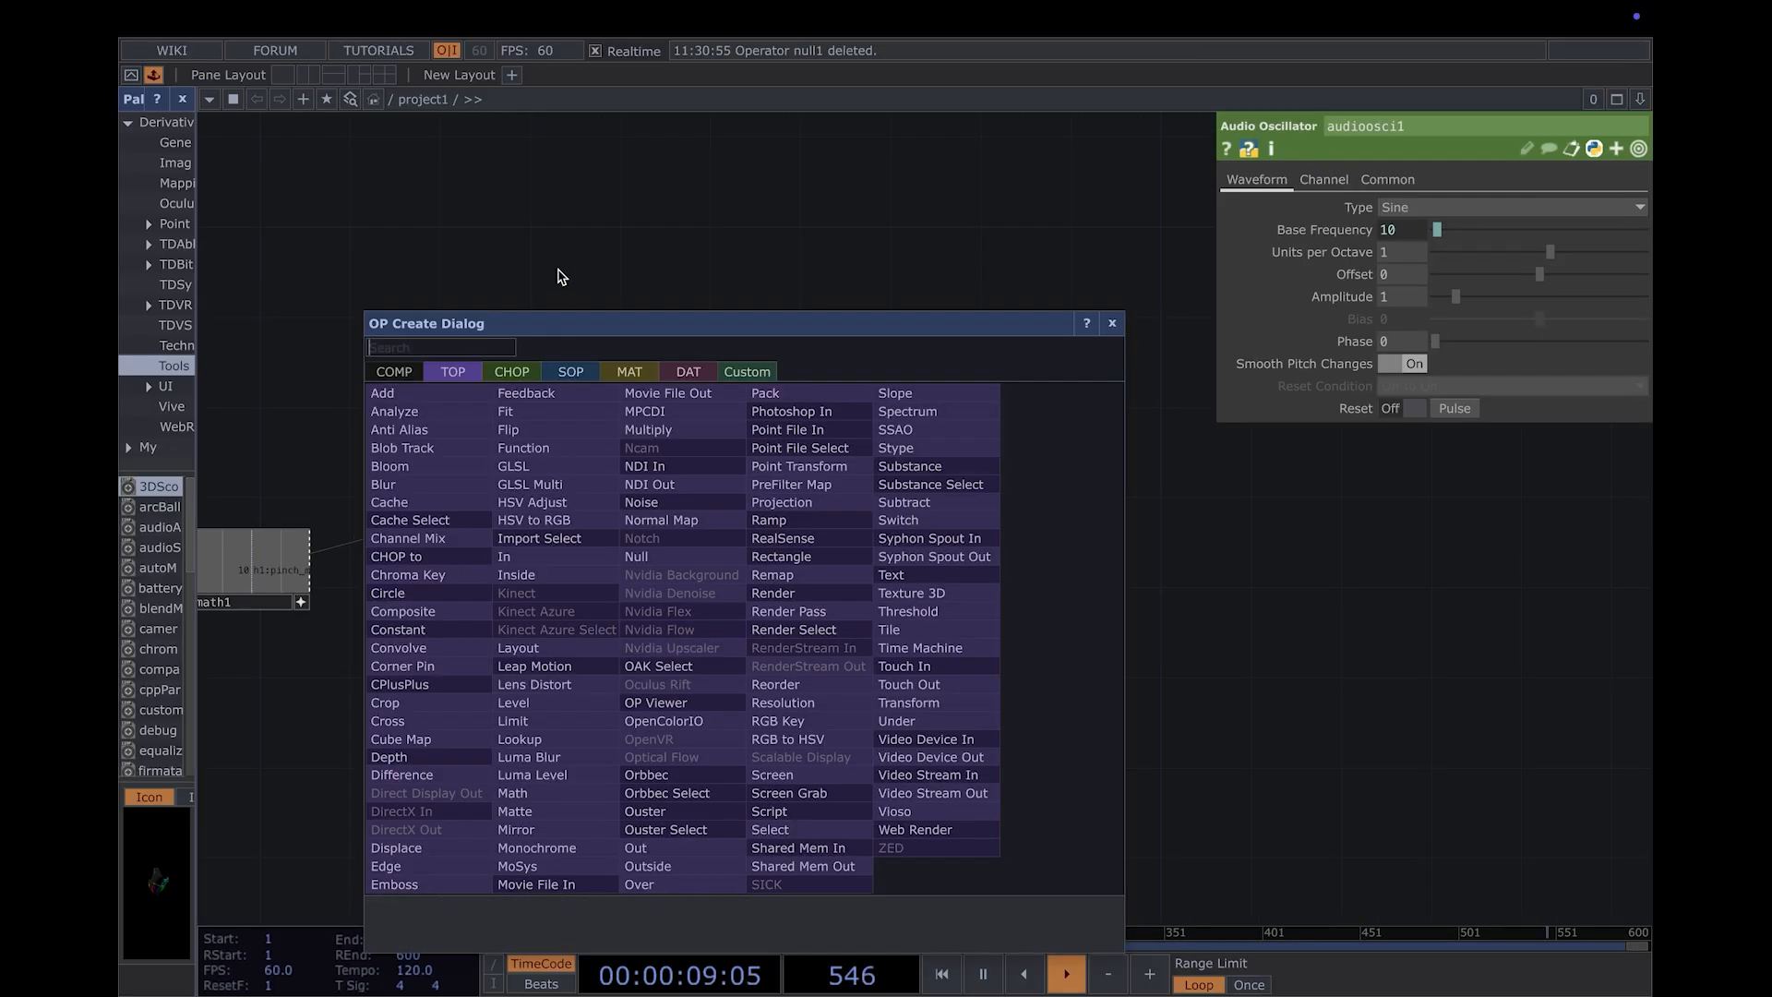
click(513, 370)
text(ar)
key(BackSpace)
key(BackSpace)
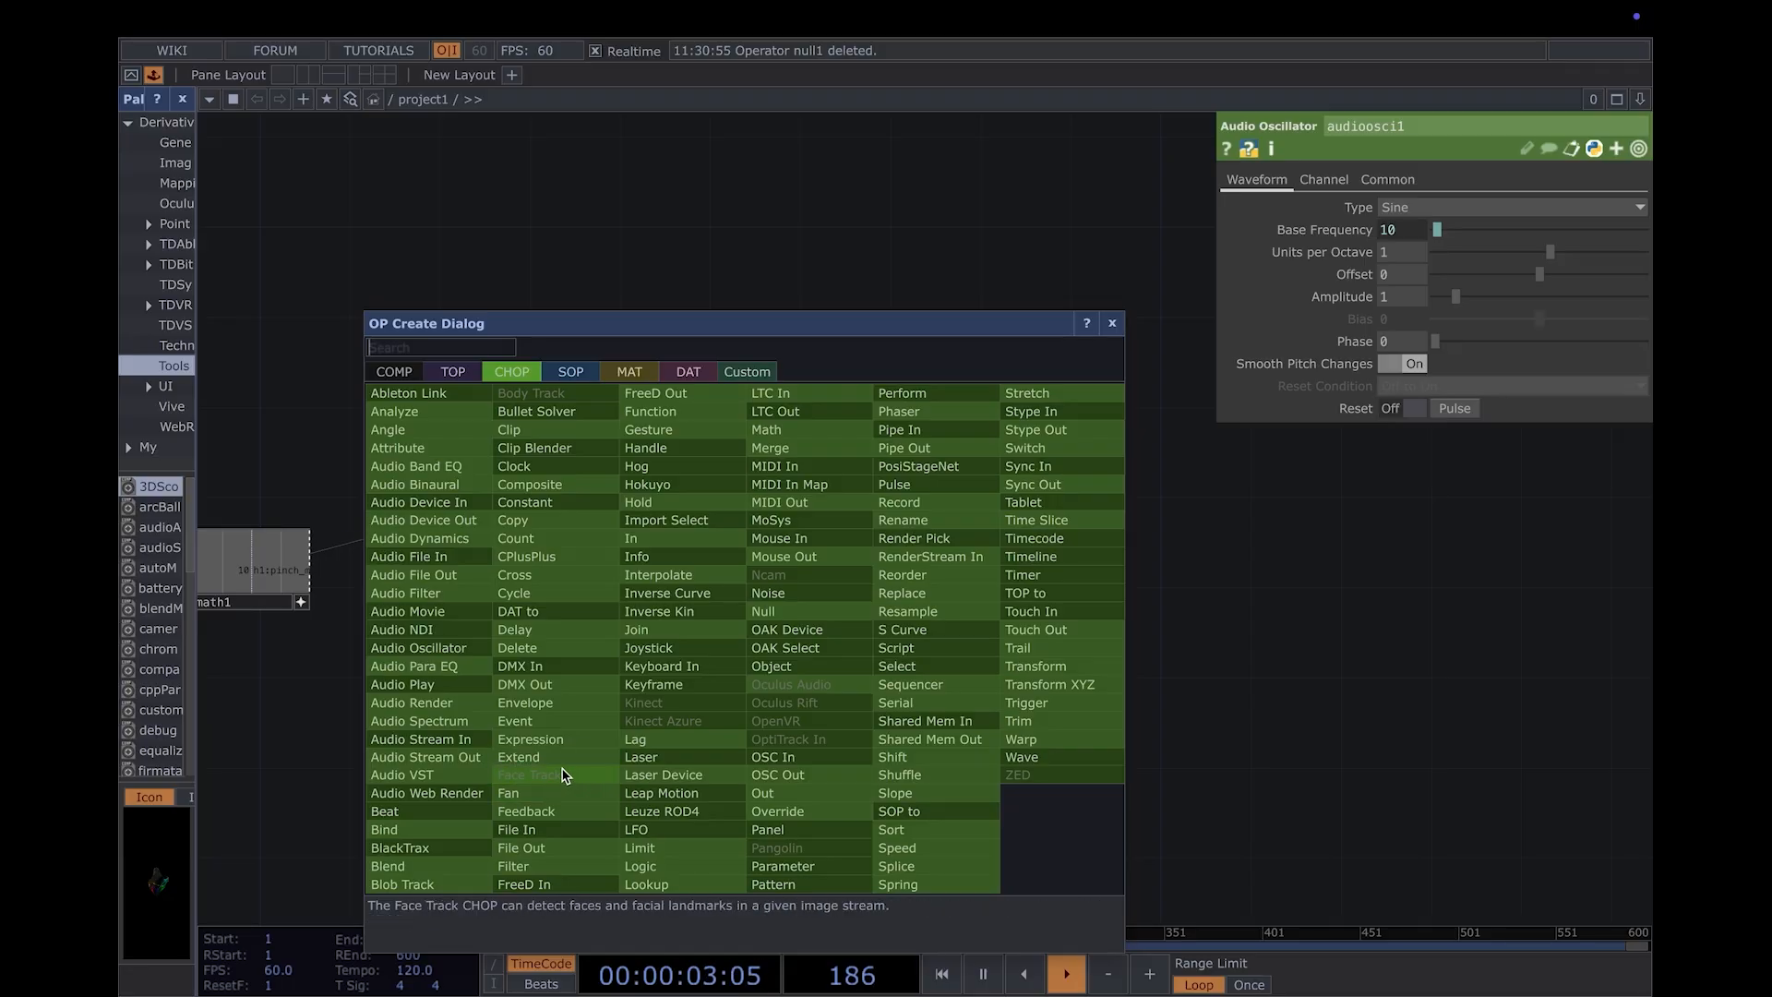
text(spec)
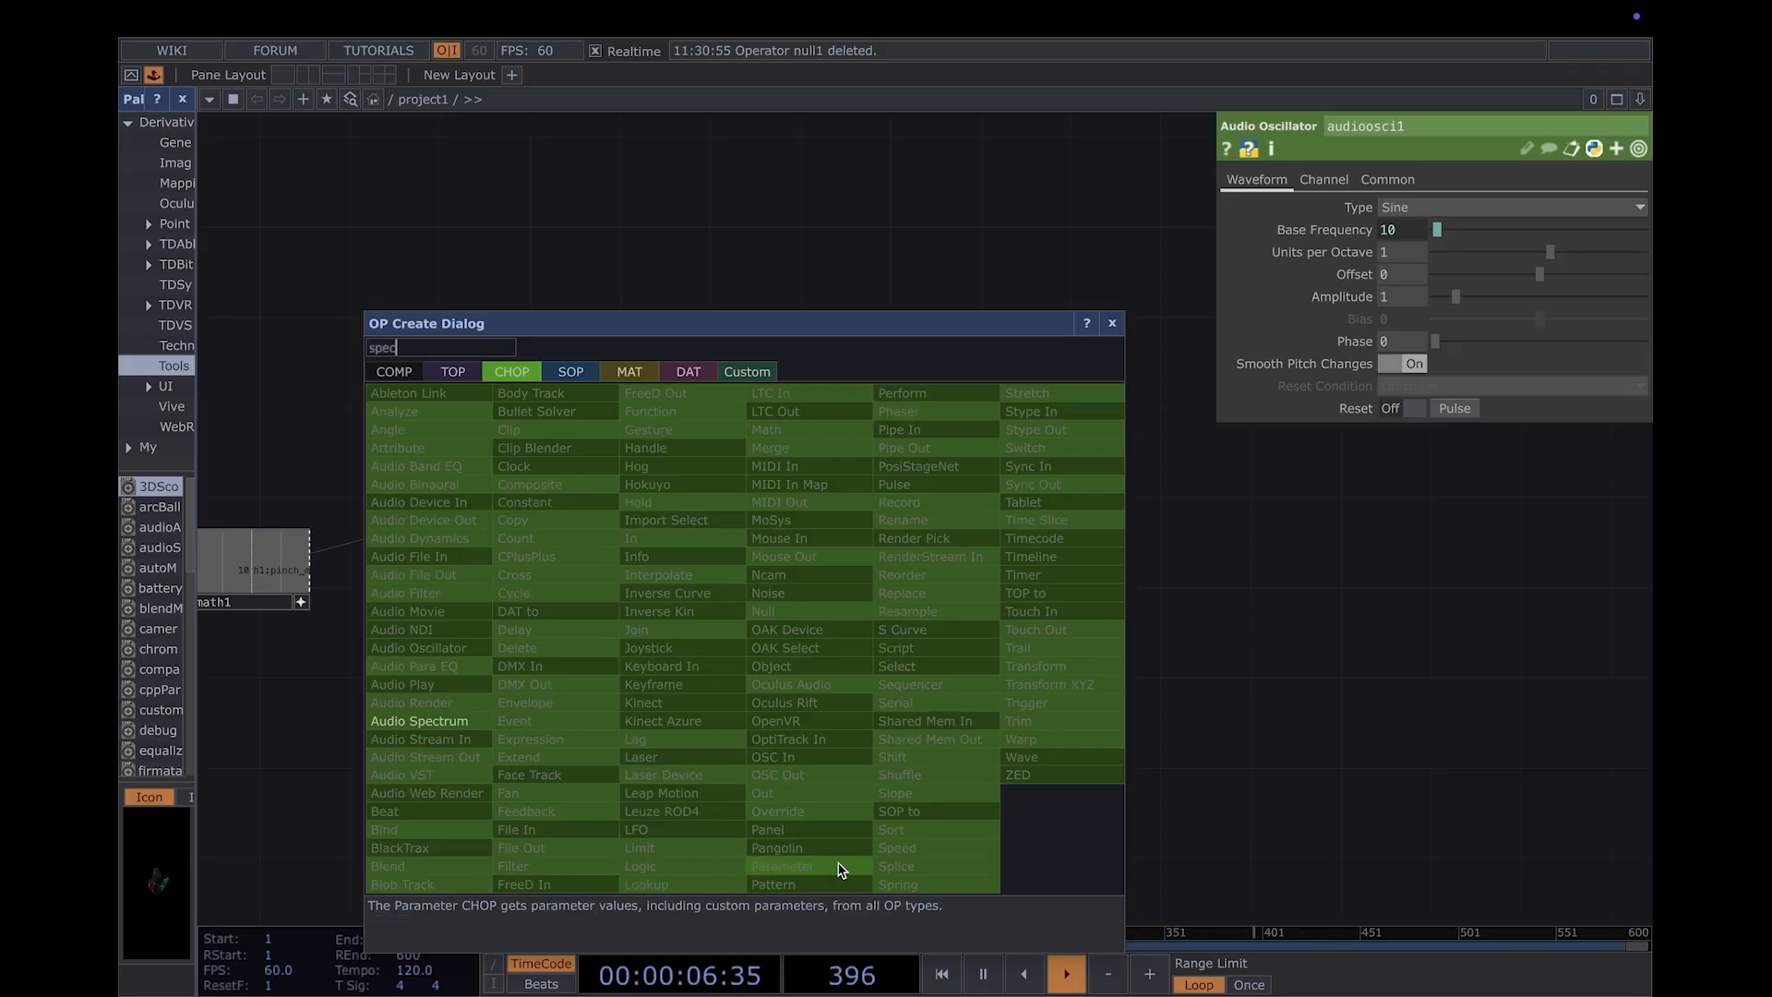
click(443, 721)
click(822, 565)
drag(561, 499, 663, 574)
- Append a Null CHOP to the output of the Audio Spectrum and place it to its right
scroll(661, 574, up, 3)
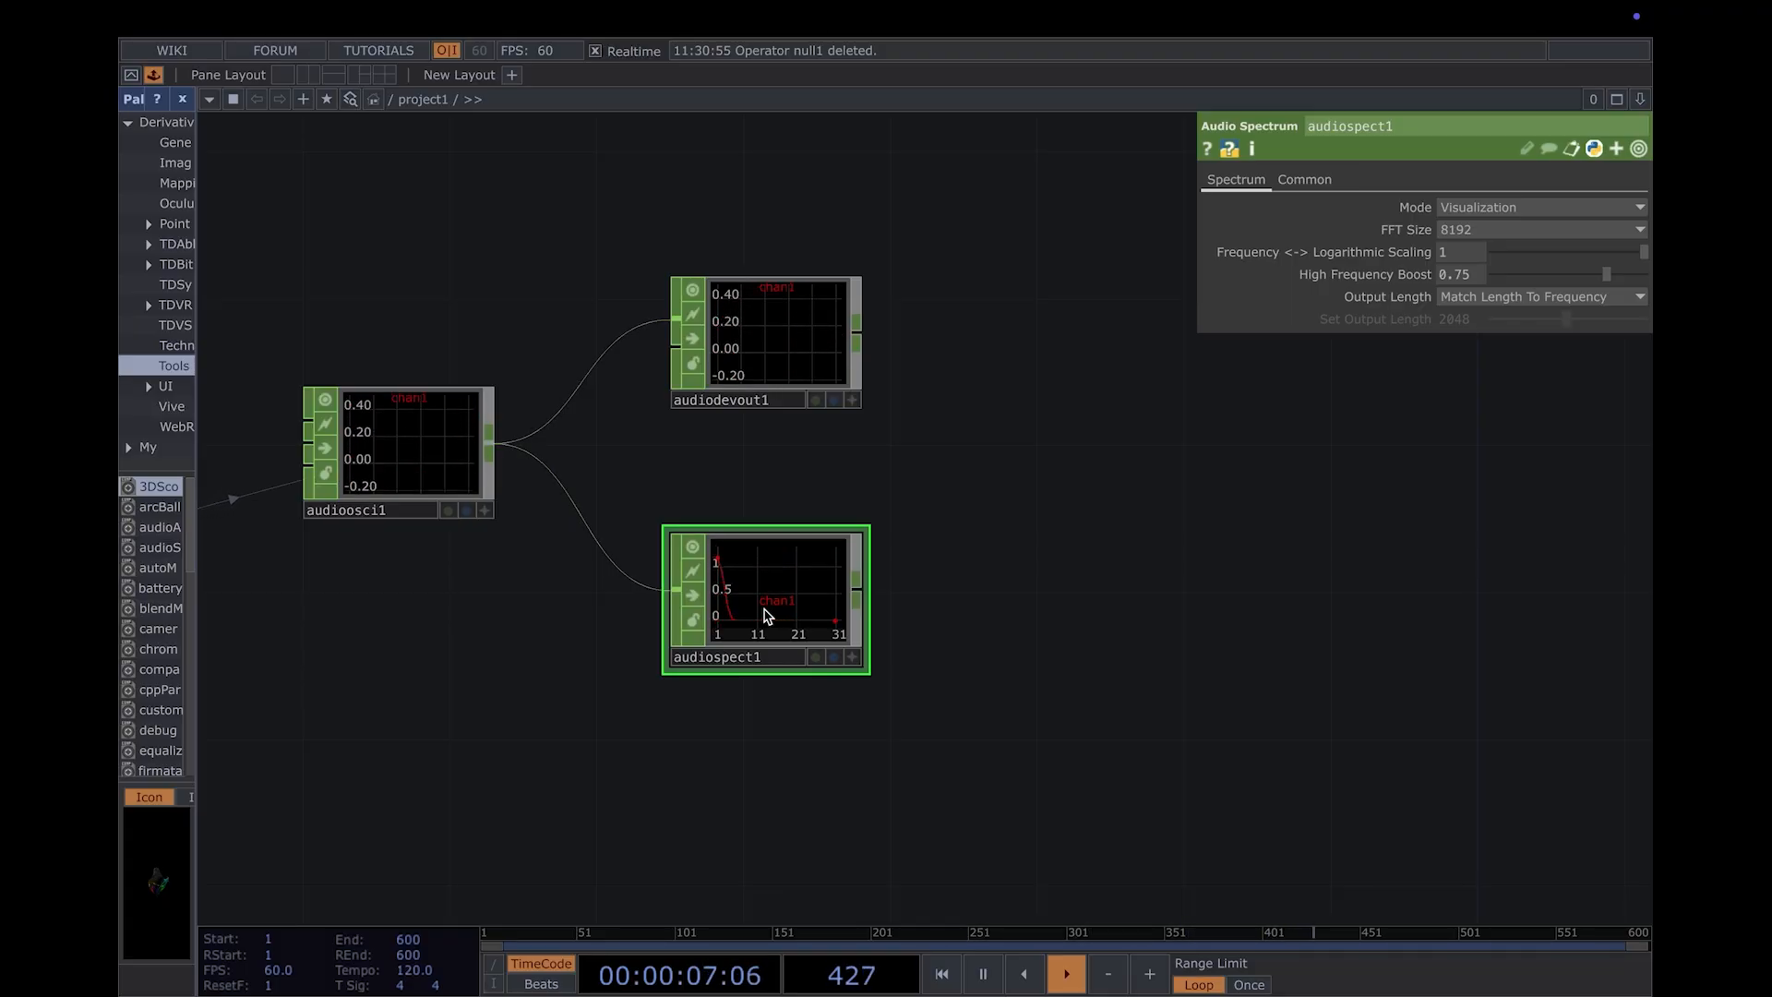
right_click(858, 598)
click(932, 624)
click(933, 631)
drag(934, 632, 1080, 601)
- Add a CHOP to TOP below the Null CHOP and assign null1 as its source CHOP
drag(1032, 760, 880, 372)
key(Tab)
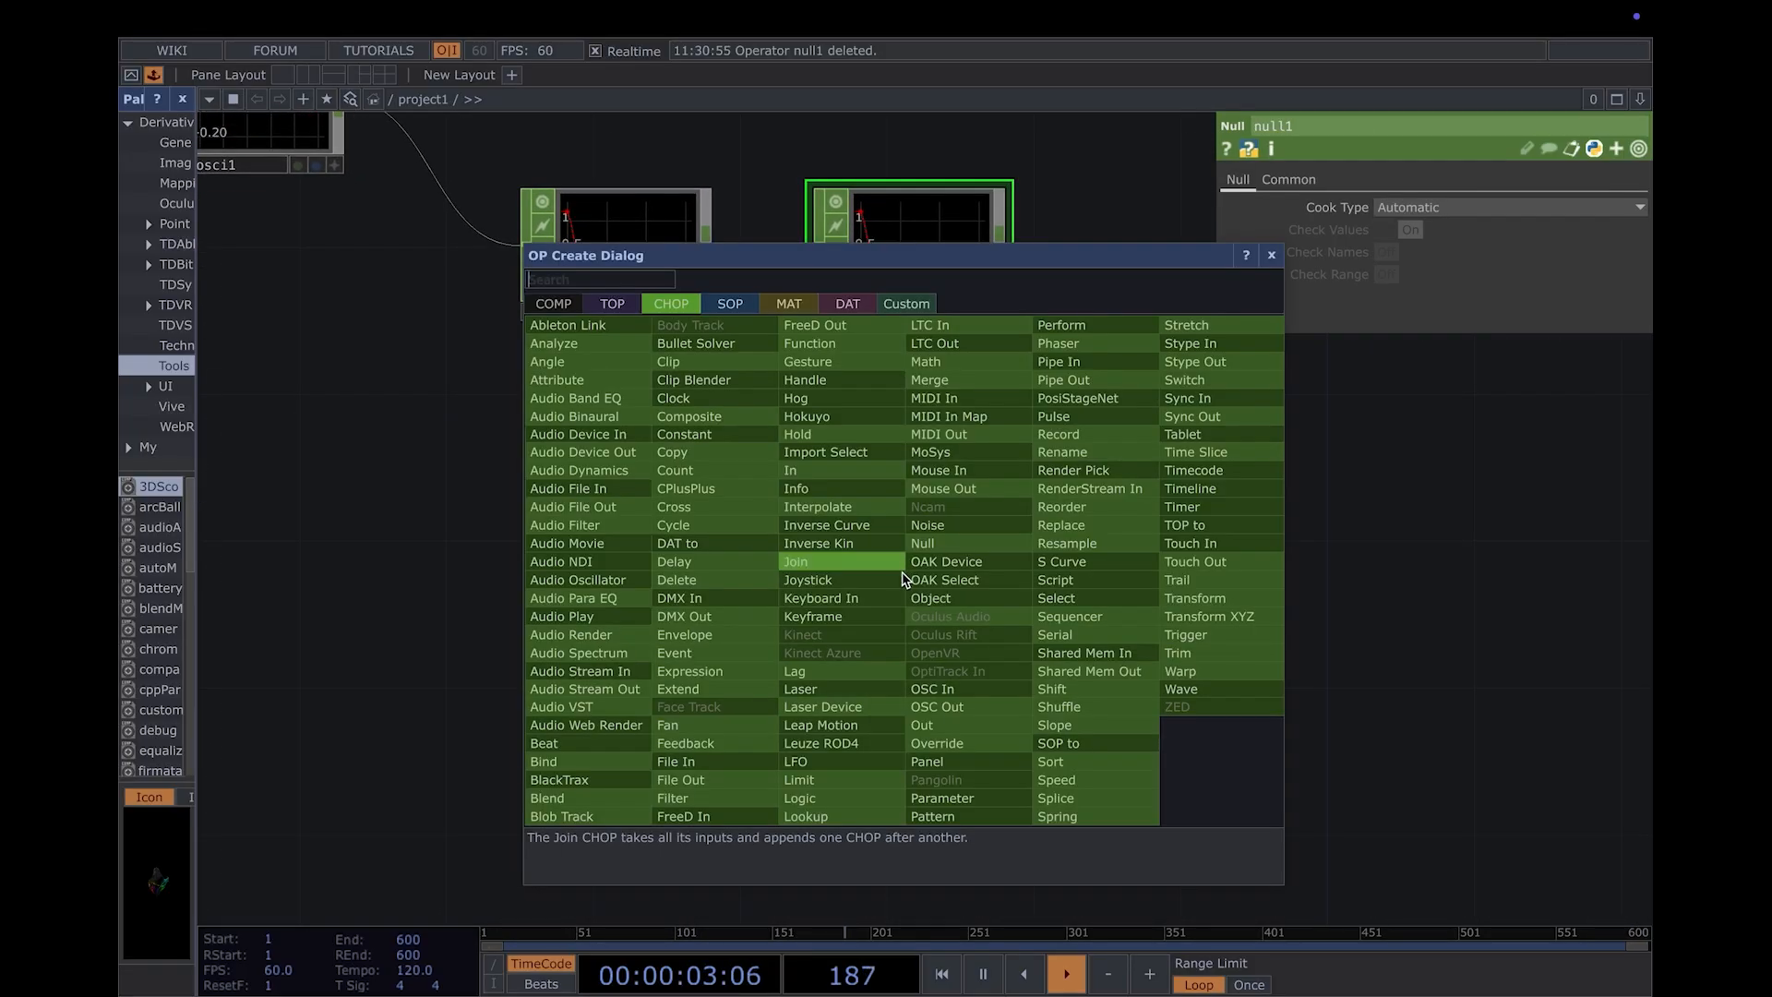
click(614, 303)
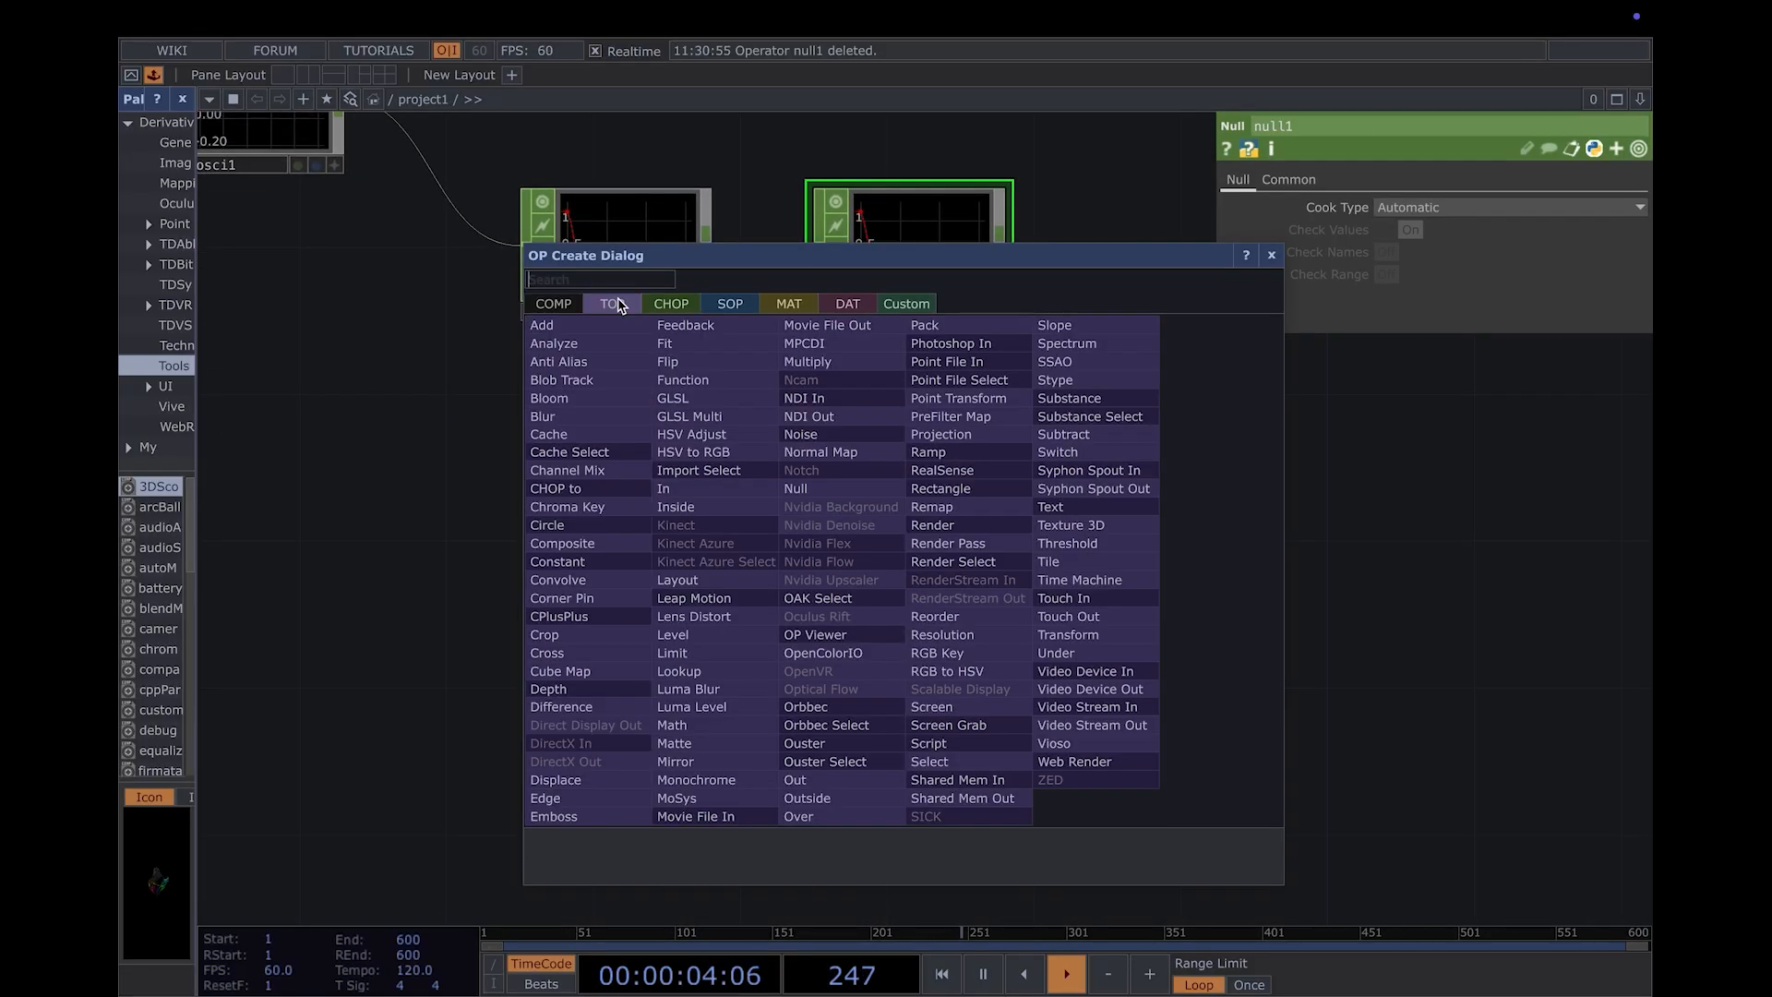
click(584, 496)
click(905, 565)
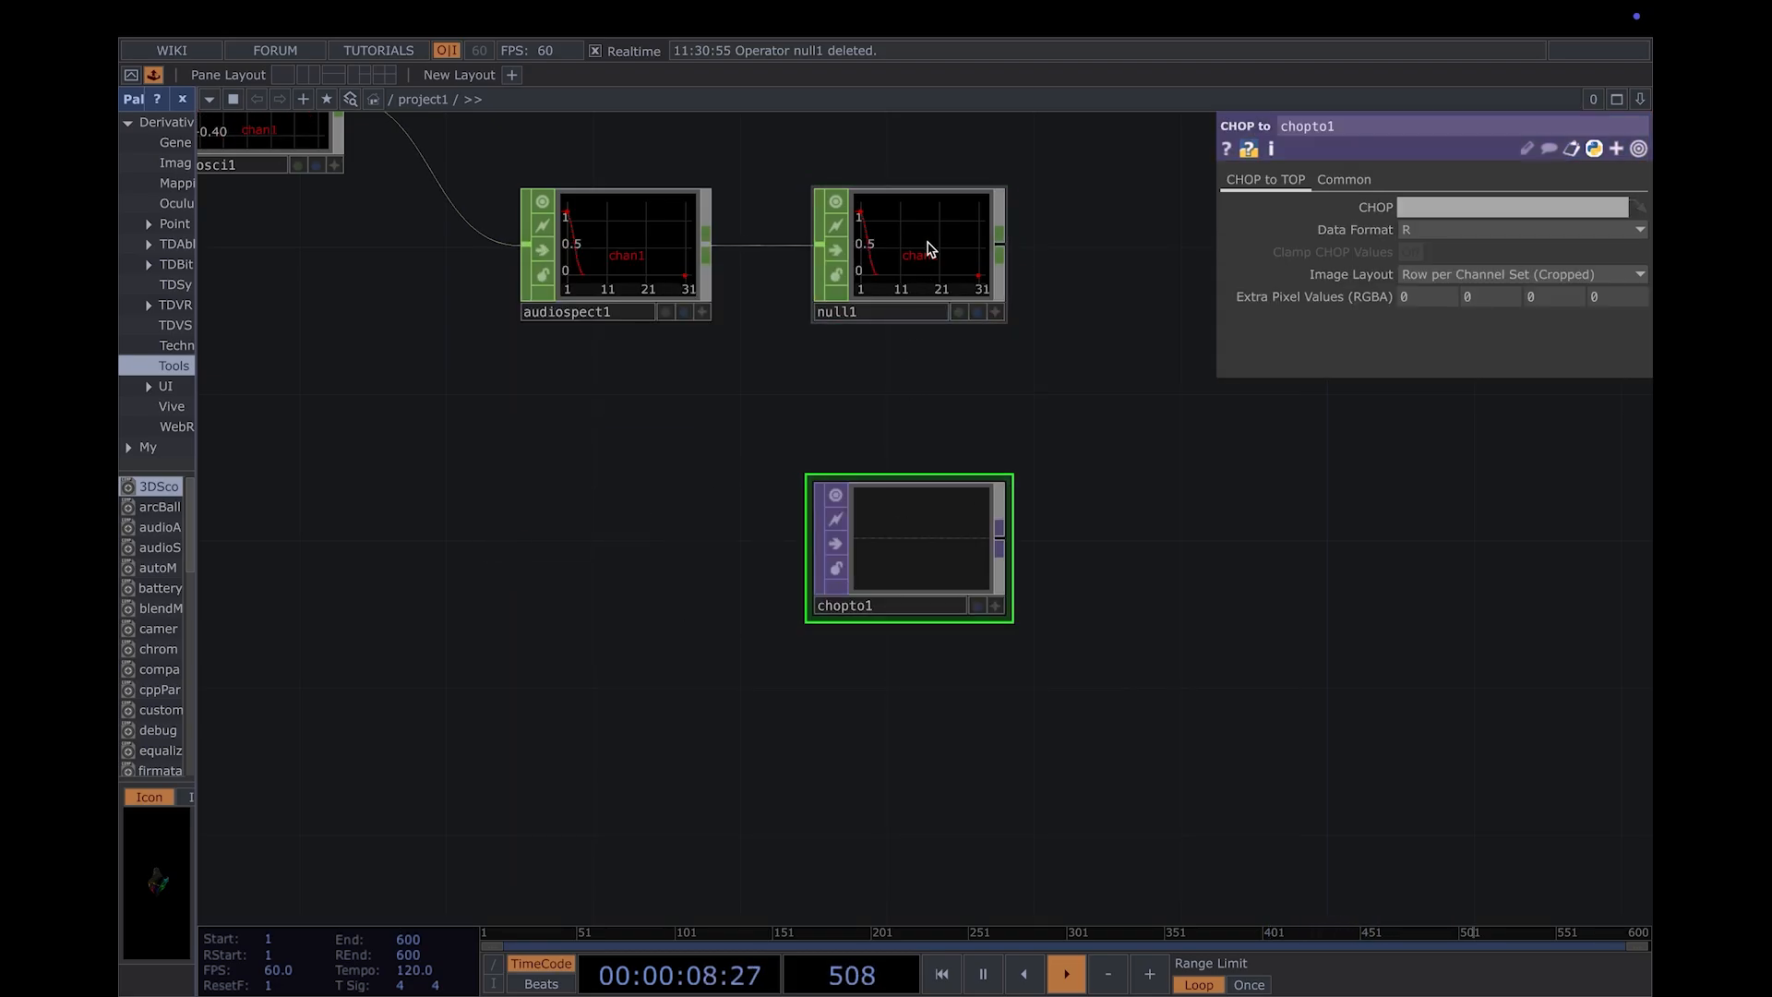
drag(930, 251, 934, 564)
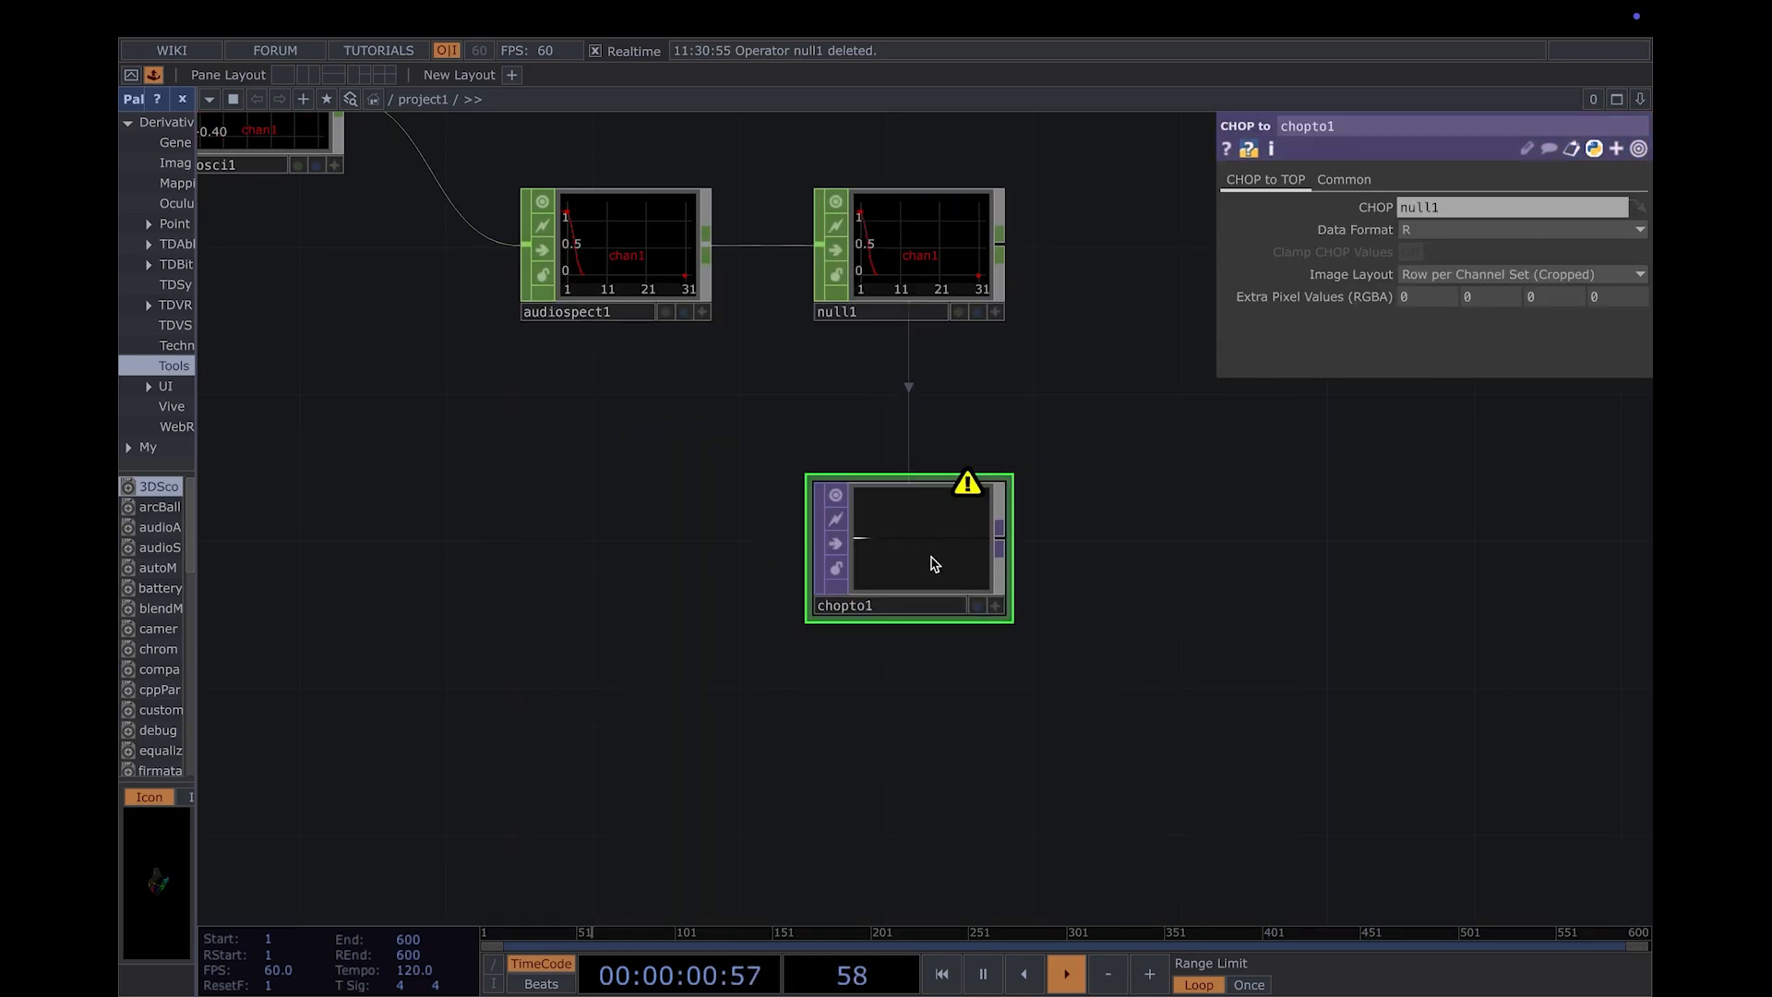
- Set the CHOP to TOP's Output Resolution to Parent Panel Size
click(1346, 181)
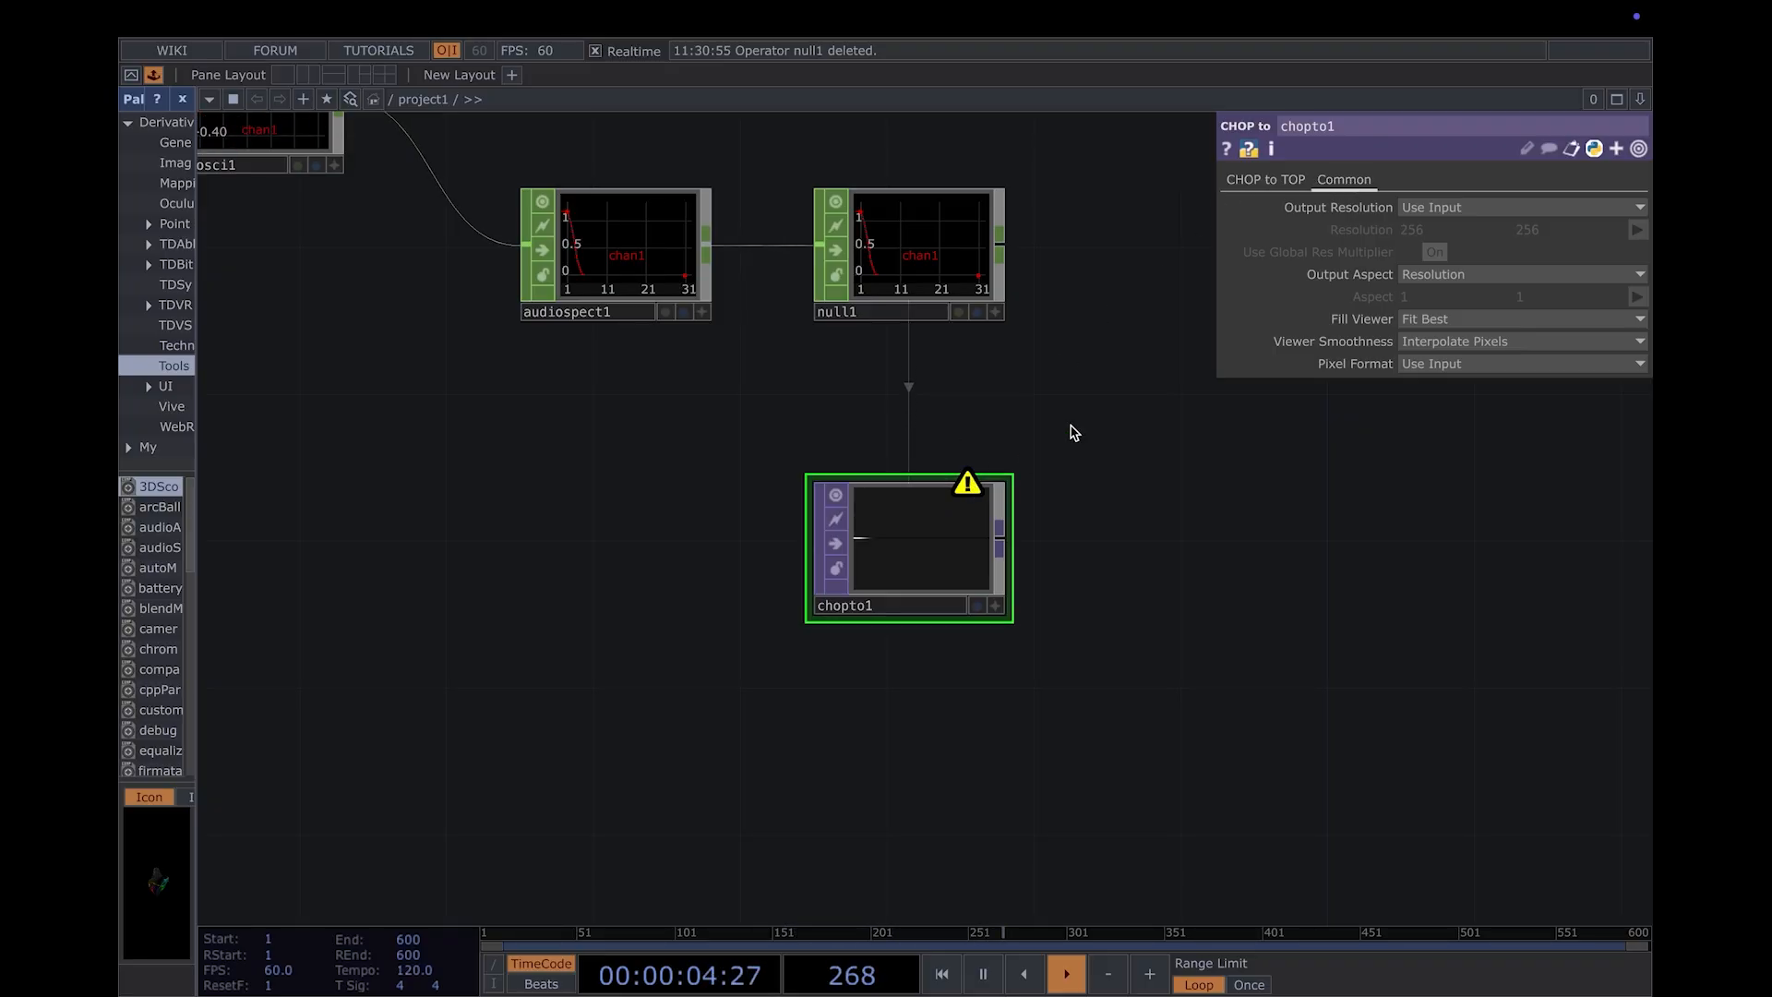
click(1608, 208)
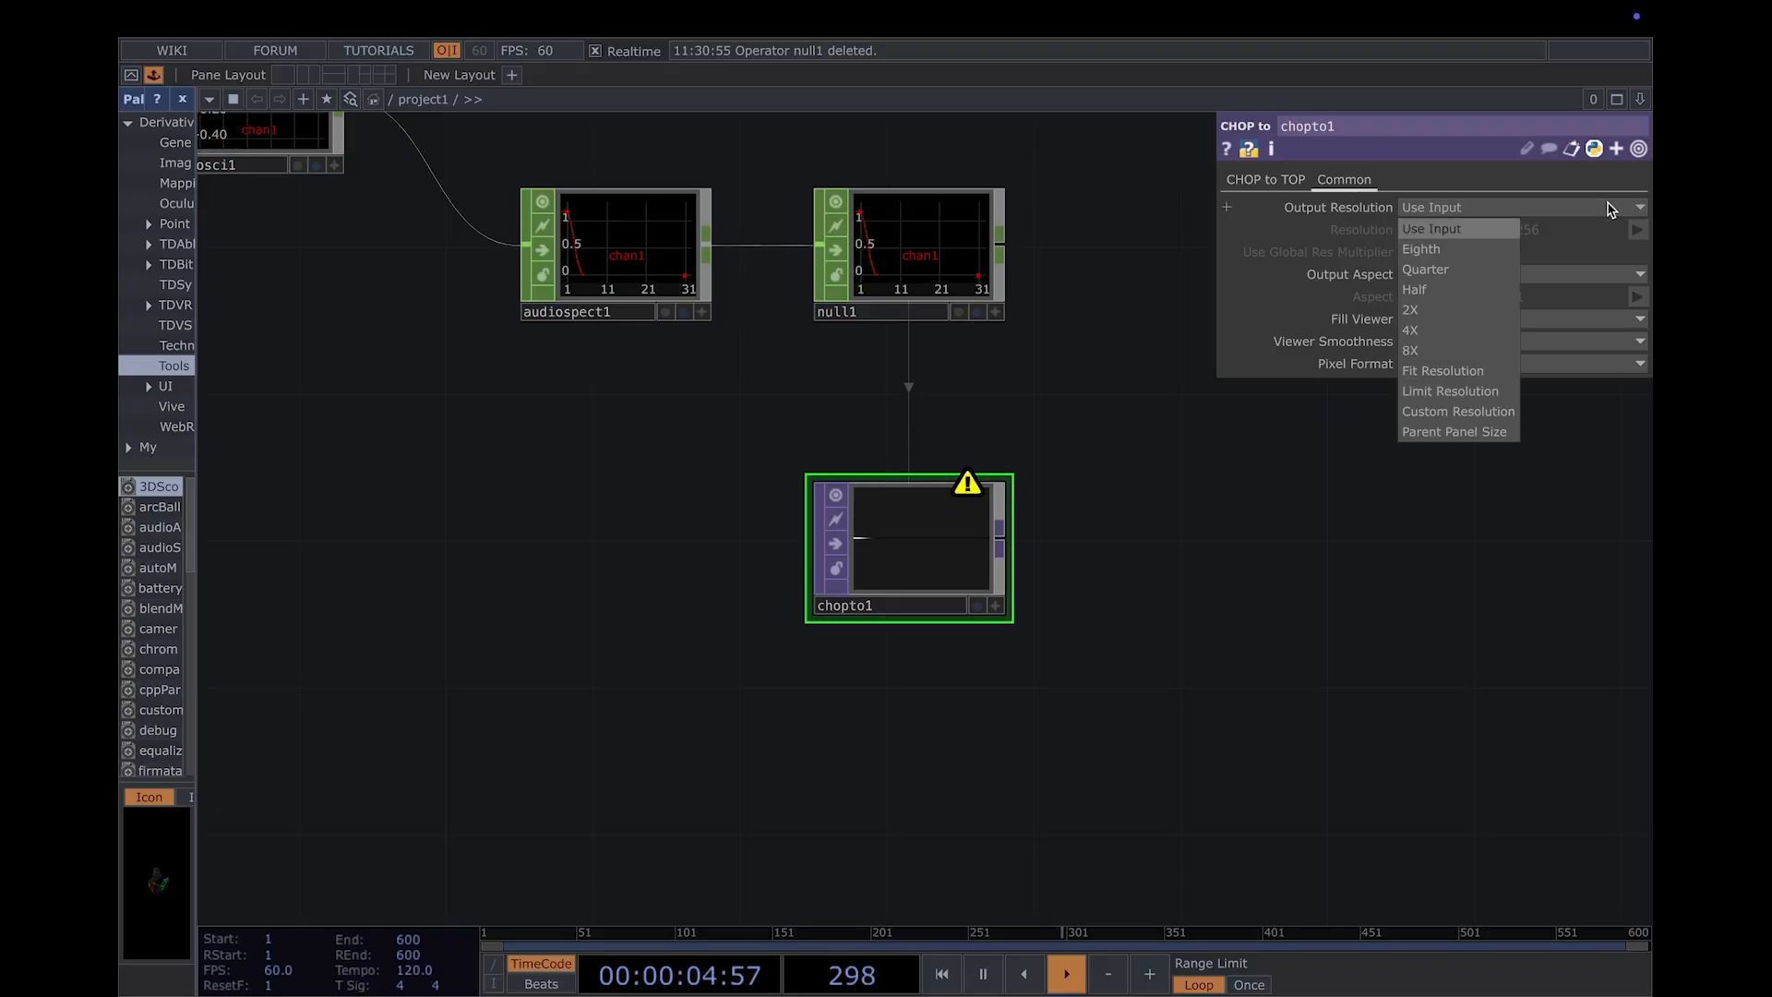
click(1473, 432)
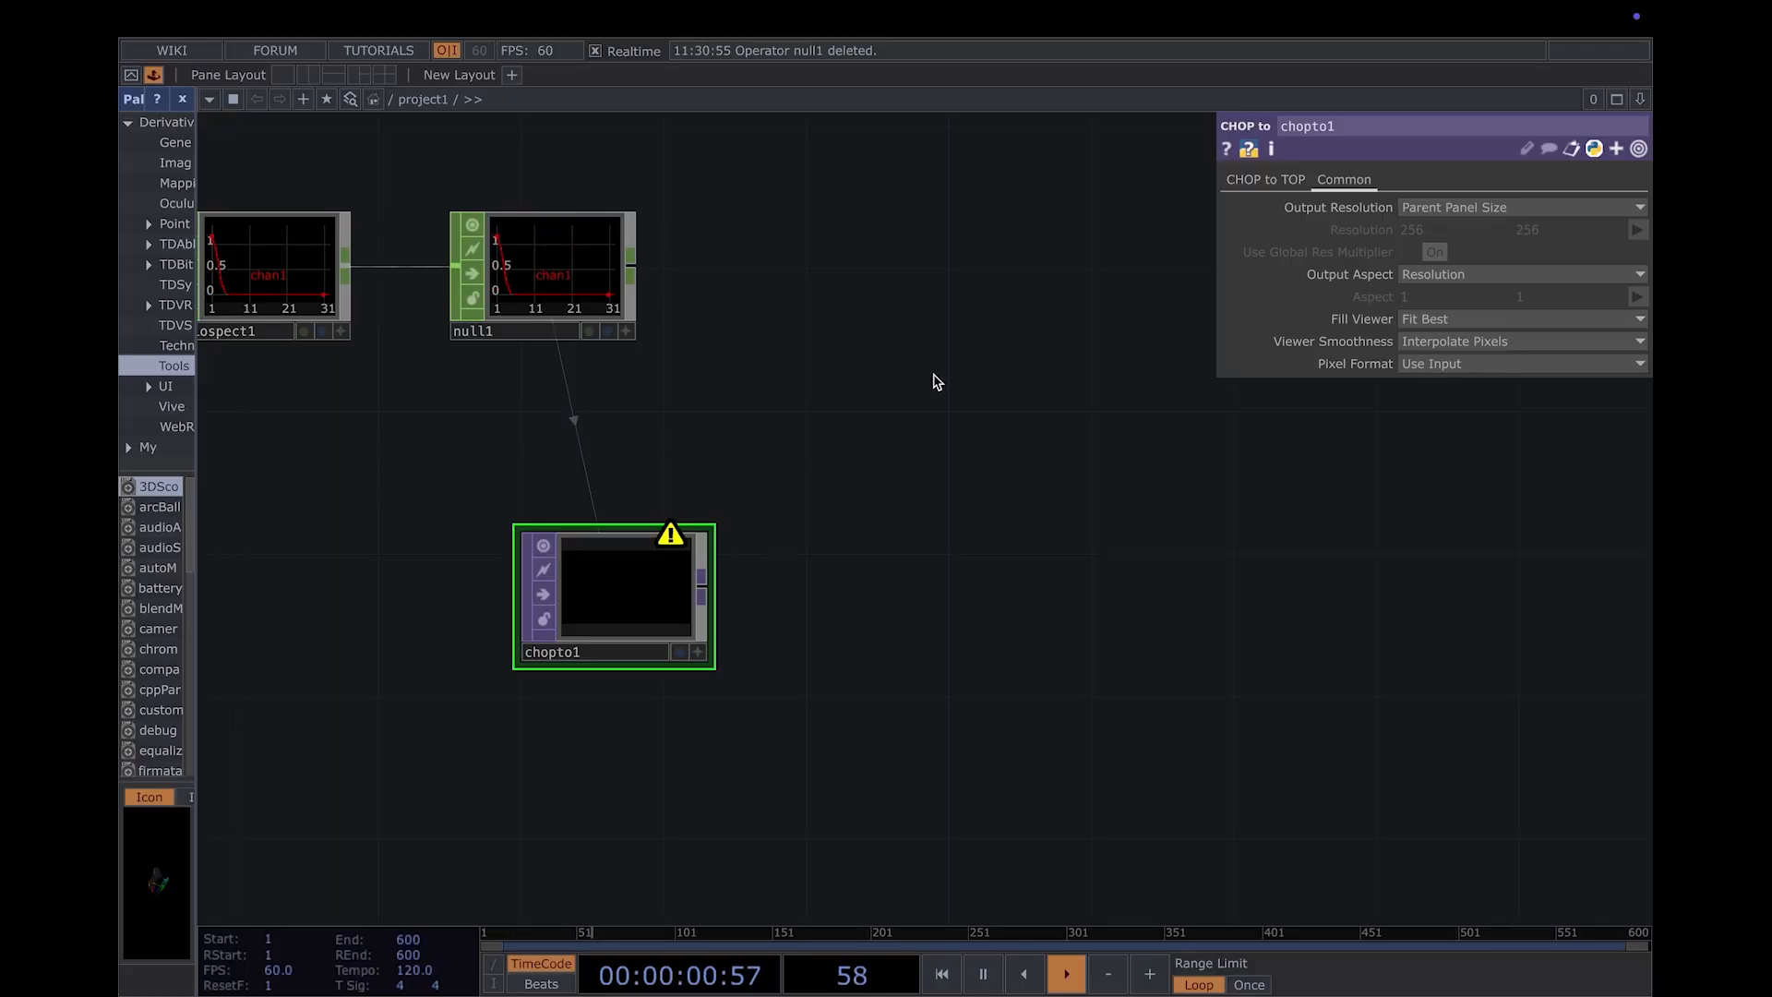
- Set the Data Format of the CHOP to TOP to Legacy
click(554, 319)
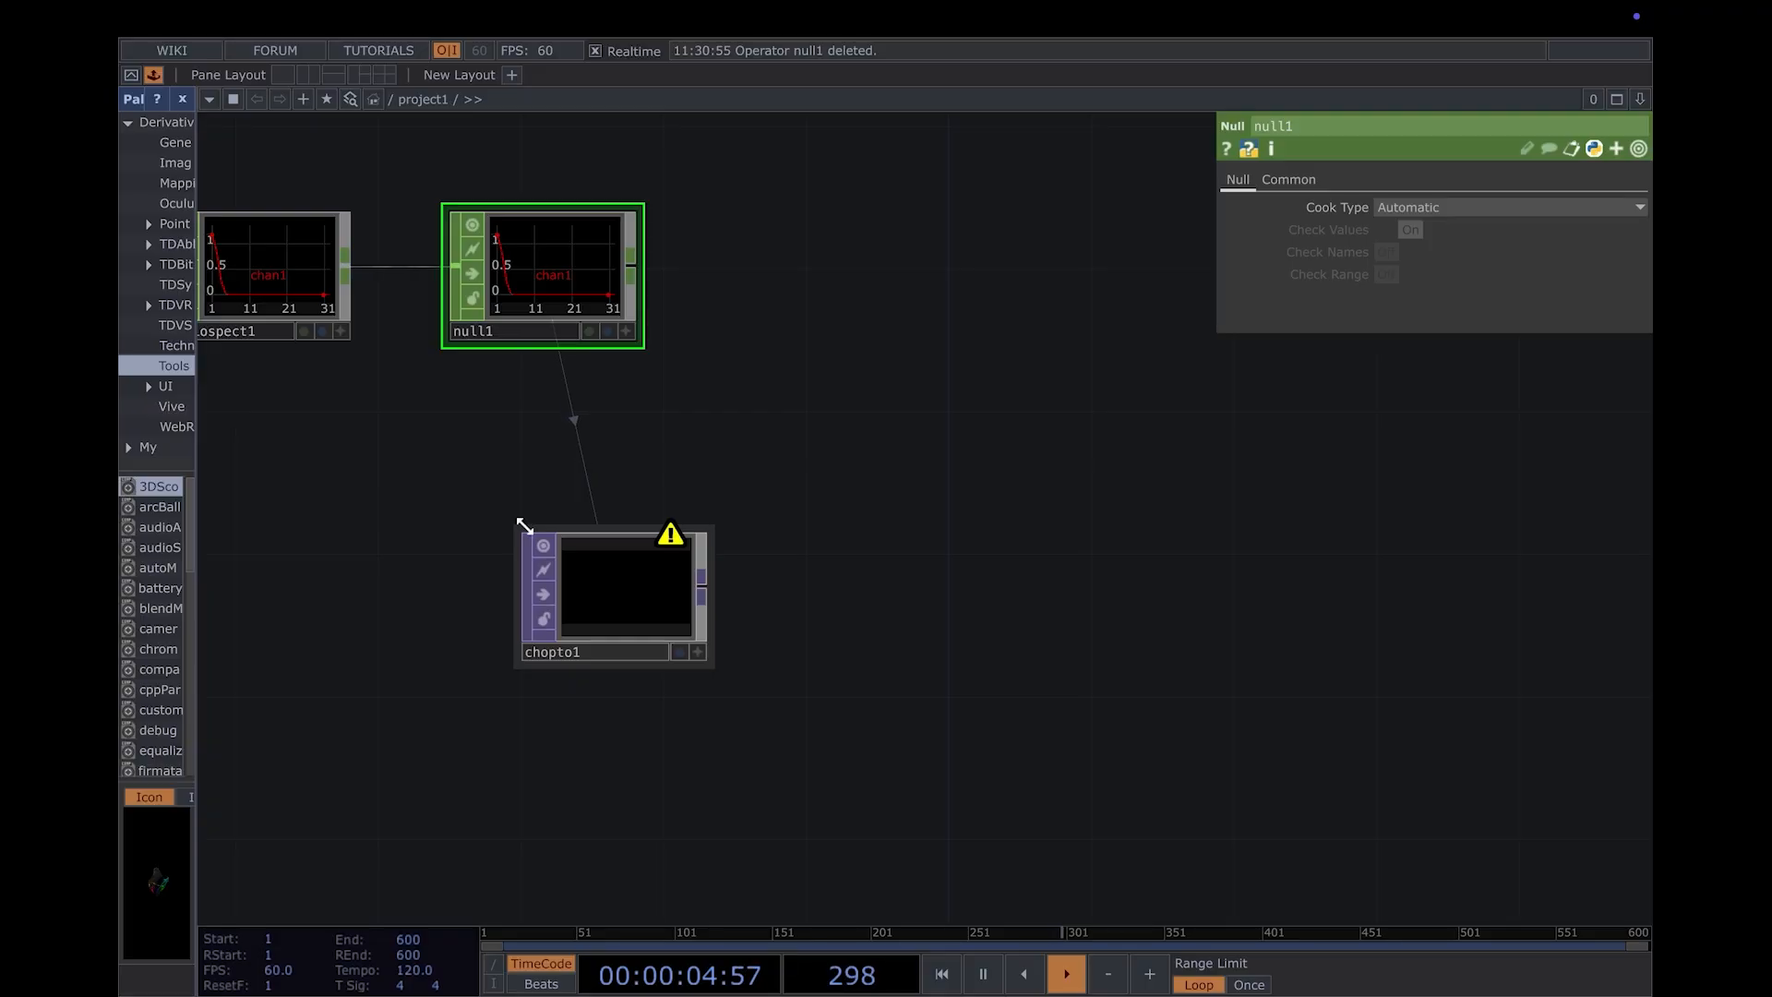
click(630, 618)
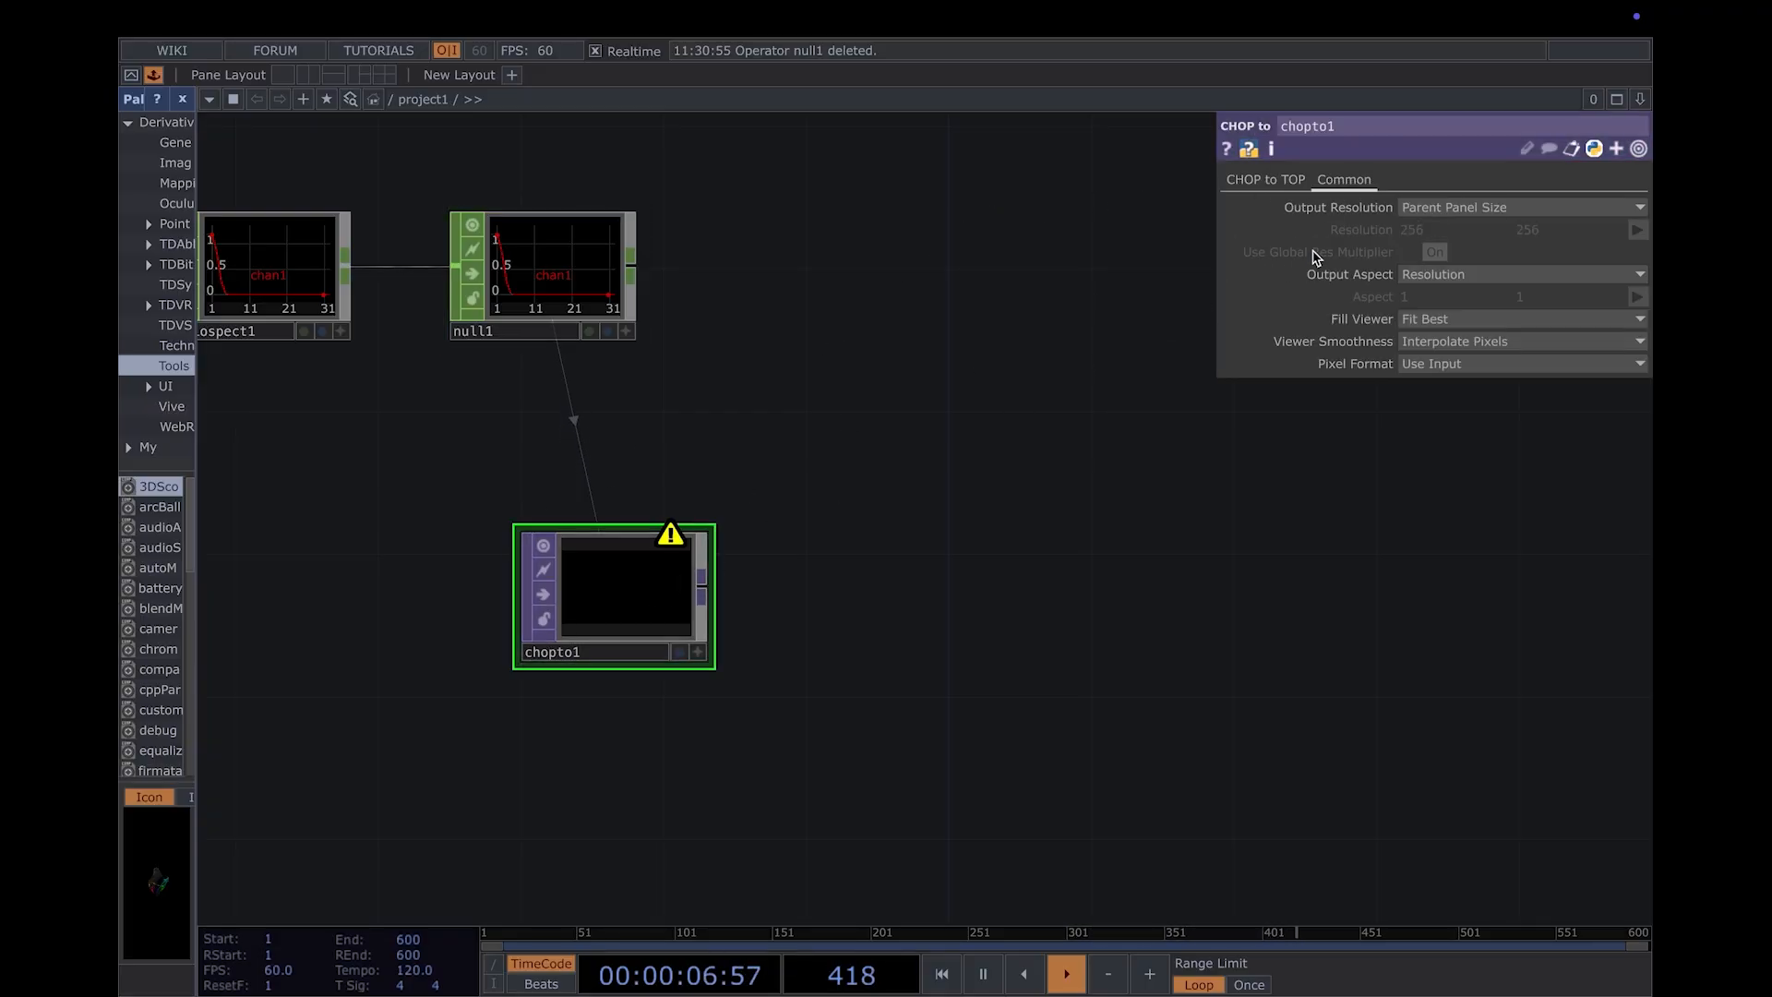
click(1267, 181)
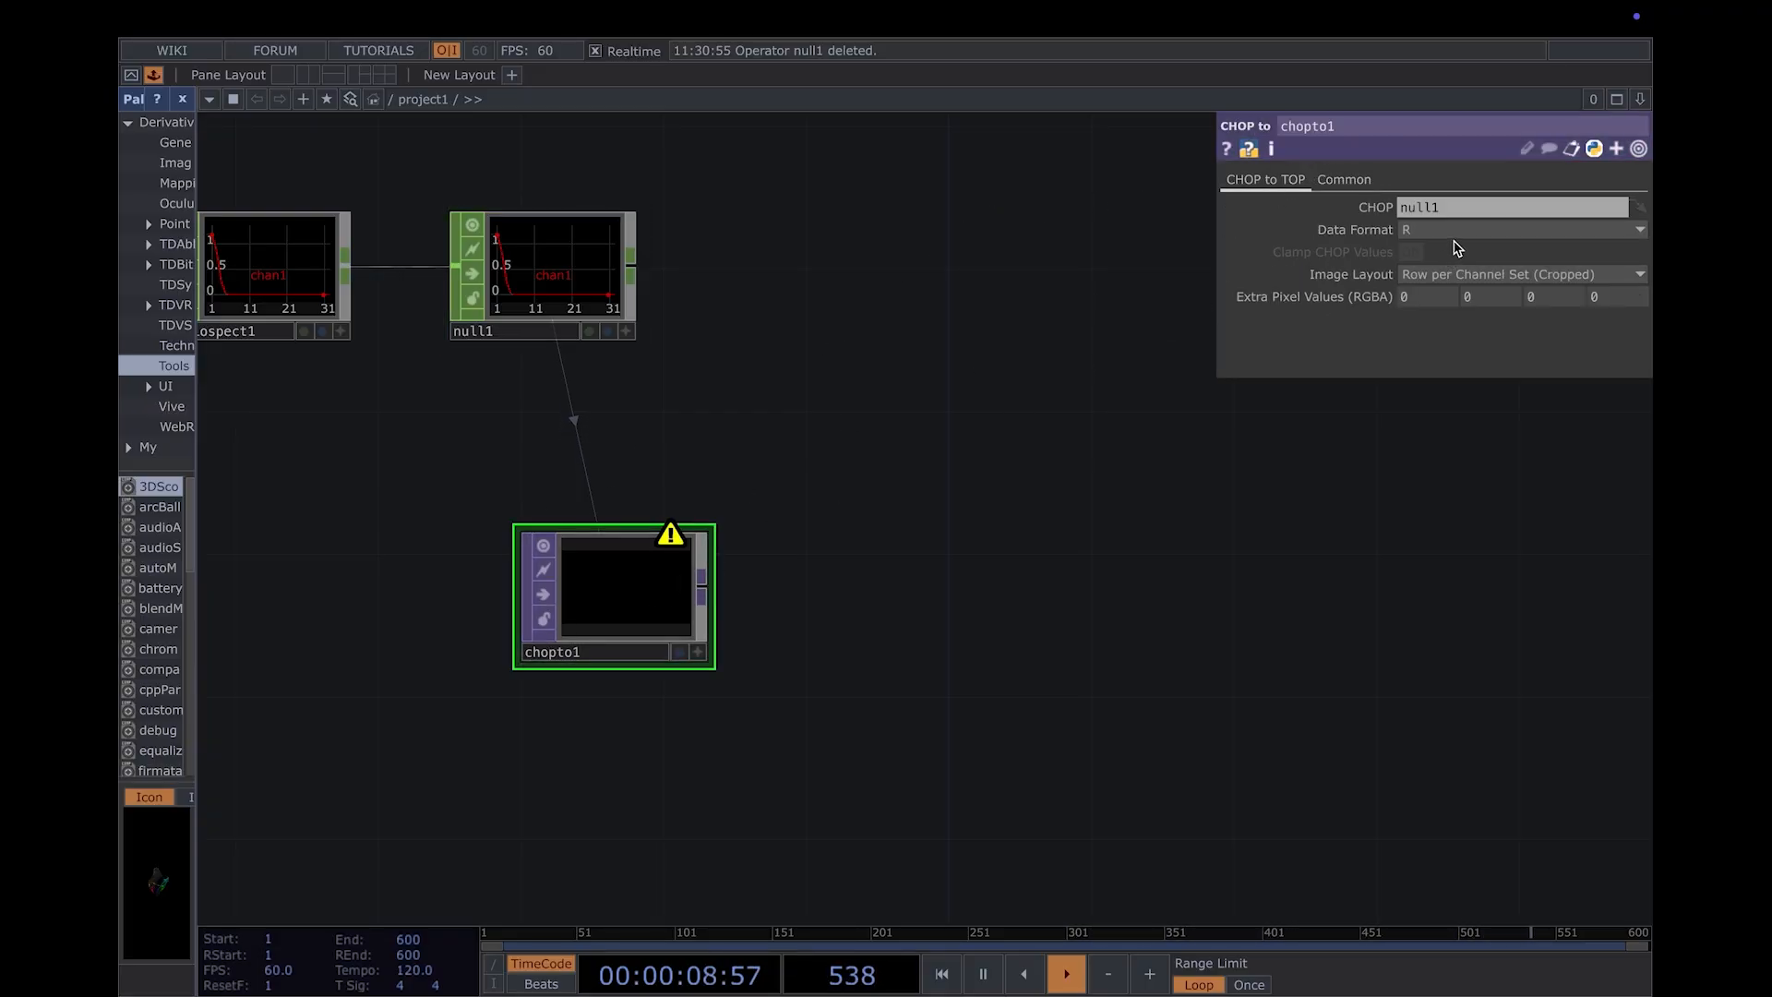
click(1506, 230)
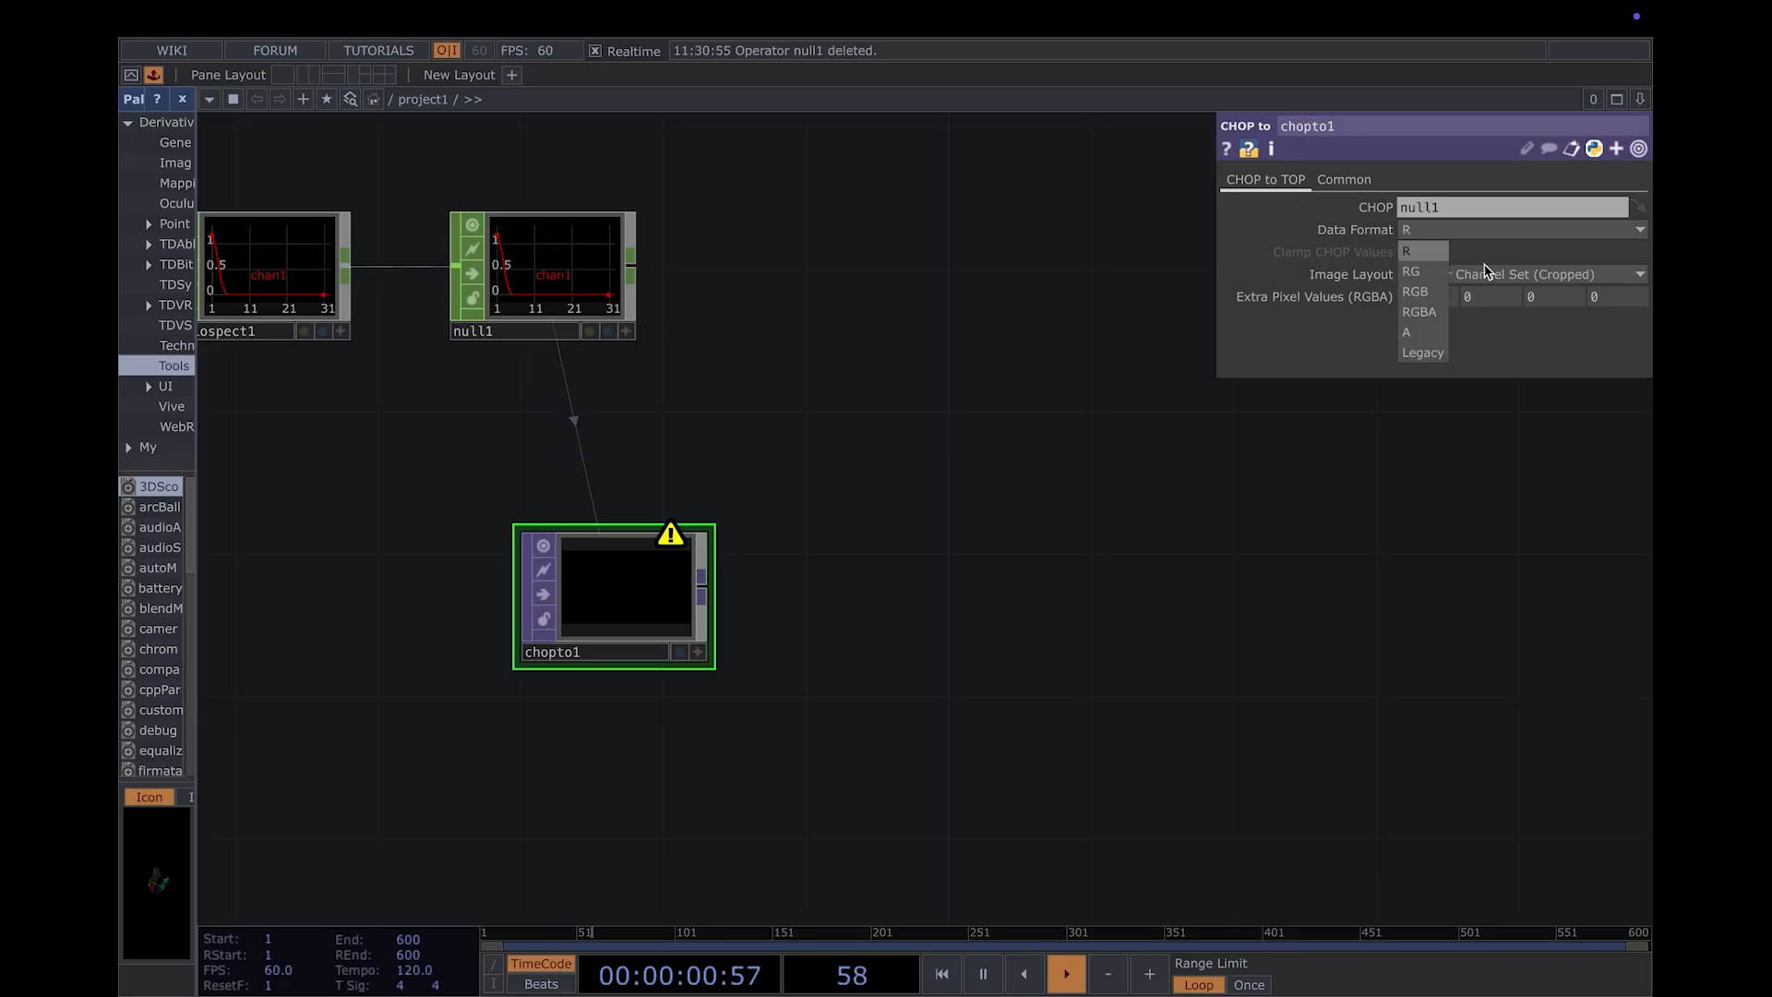
click(1423, 354)
- Append a Level TOP after the CHOP to TOP, with Brightness 1 at 1.54 and Gamma 1 at 1.74
drag(740, 445, 880, 452)
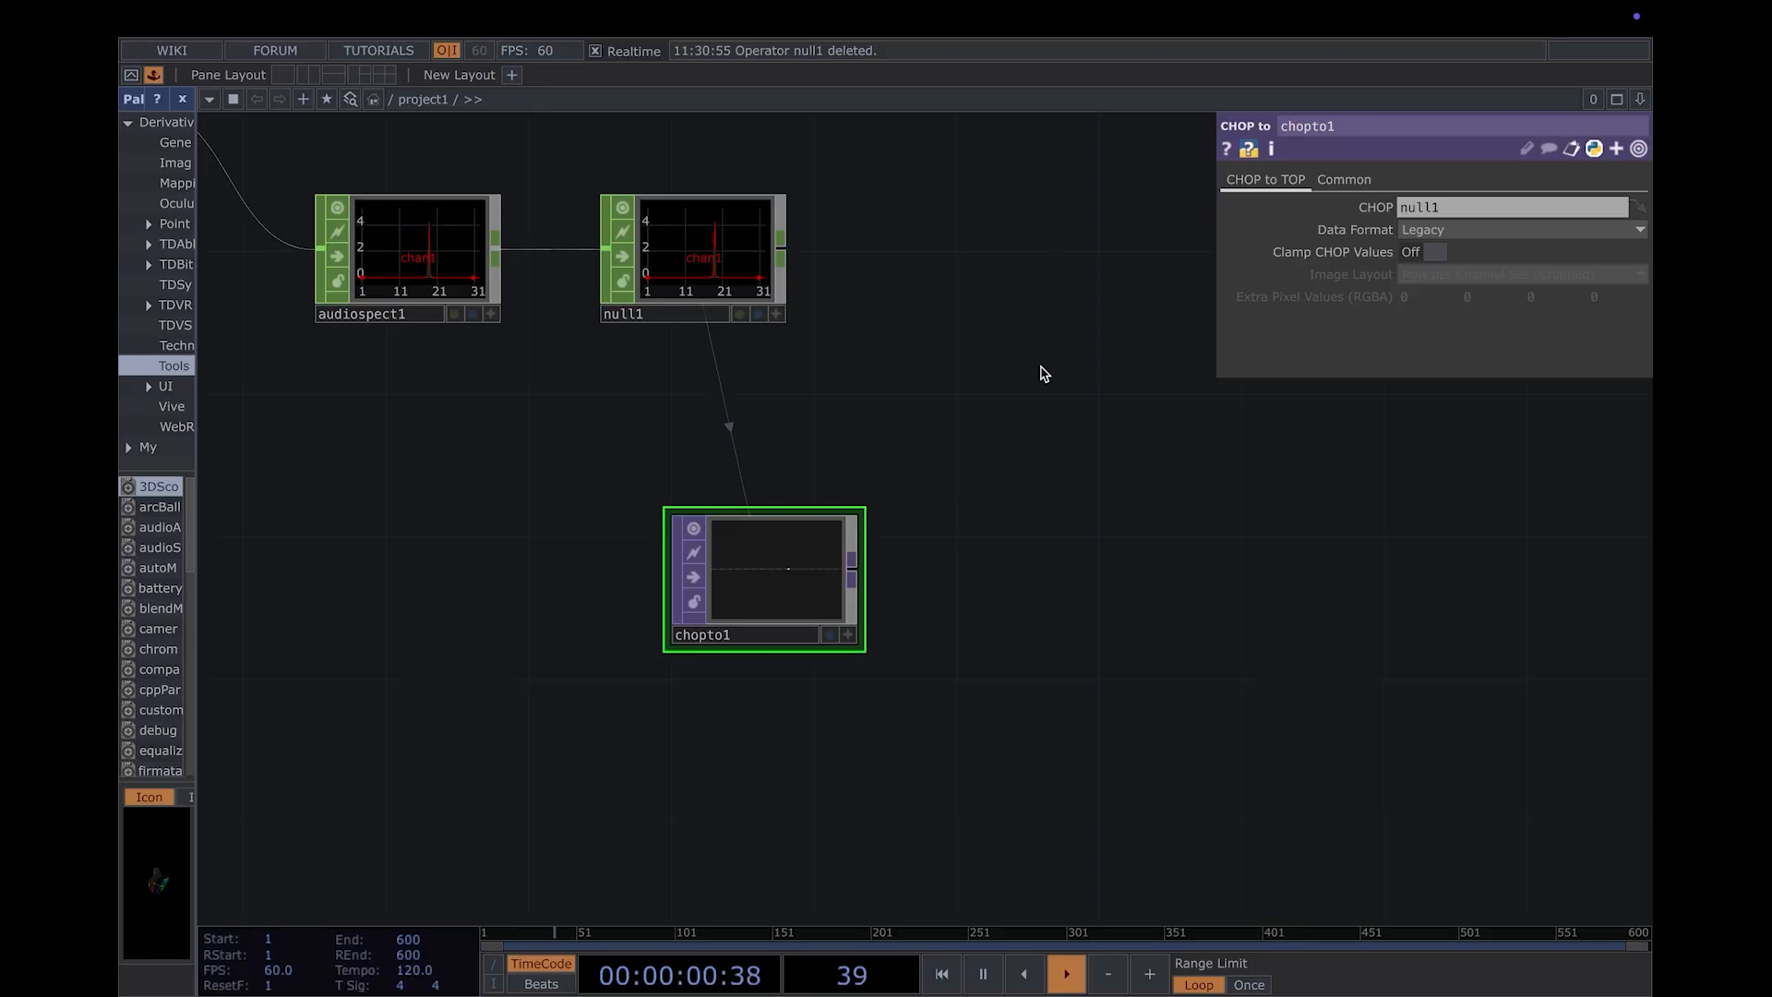
scroll(978, 383, up, 2)
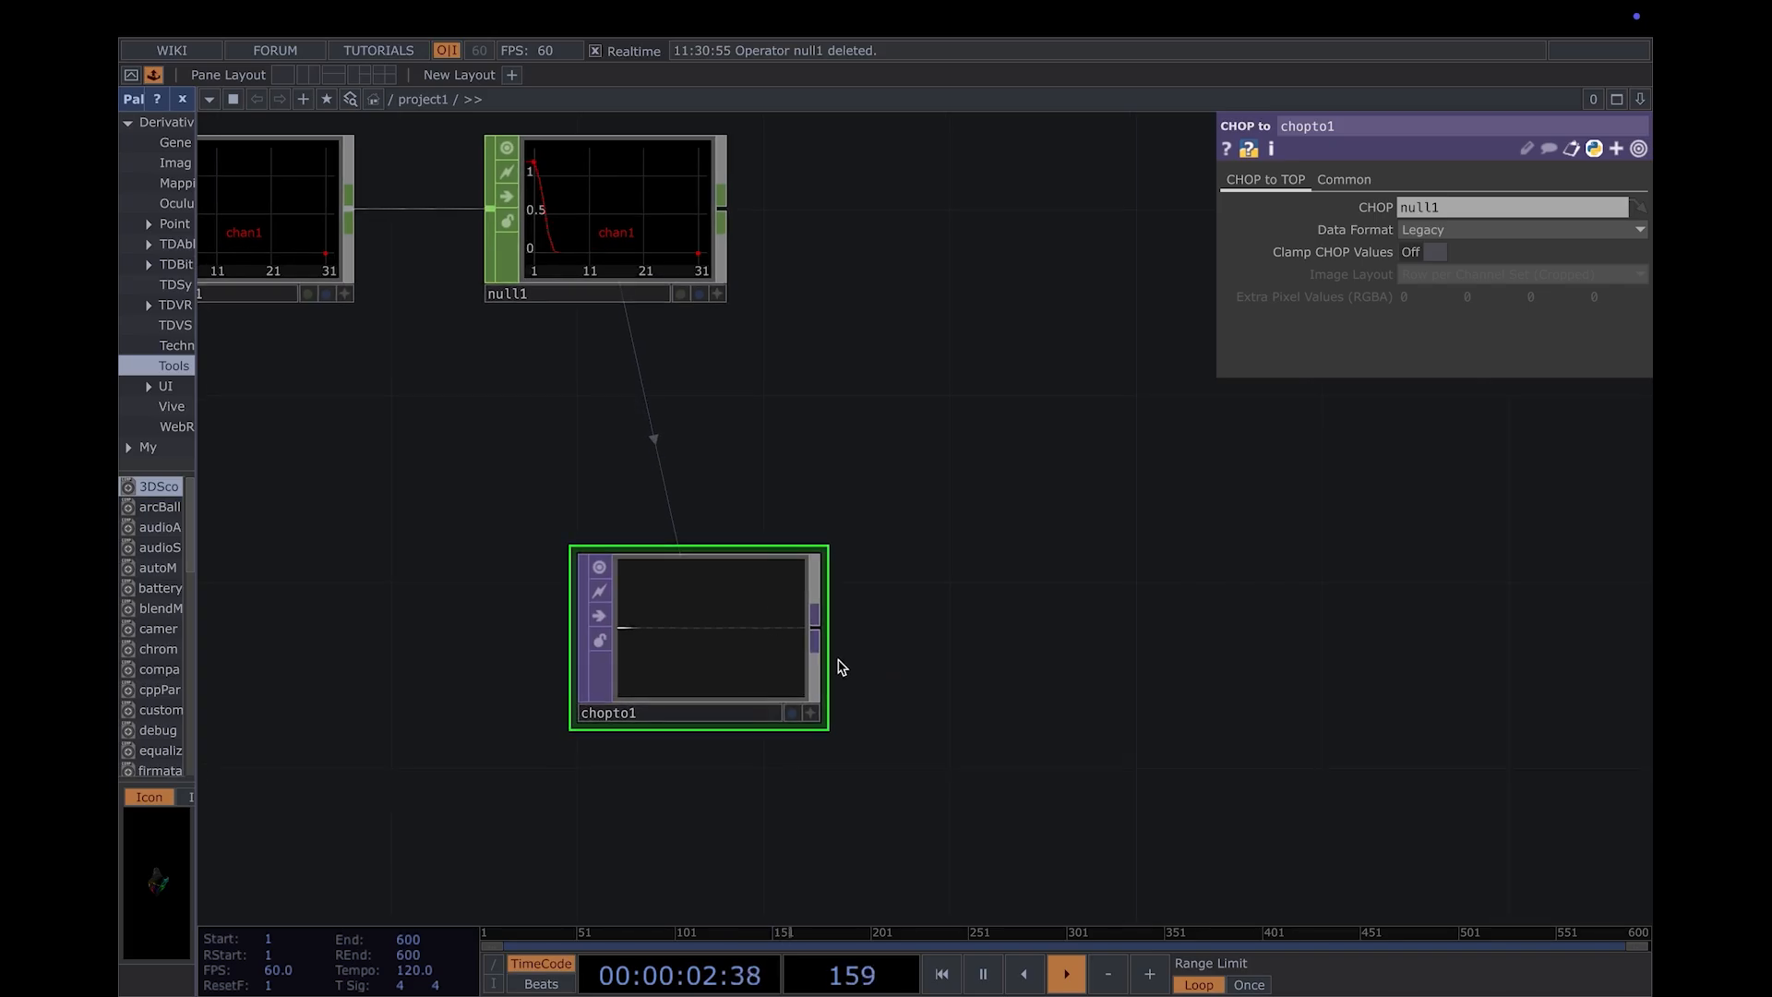
key(Tab)
text(level)
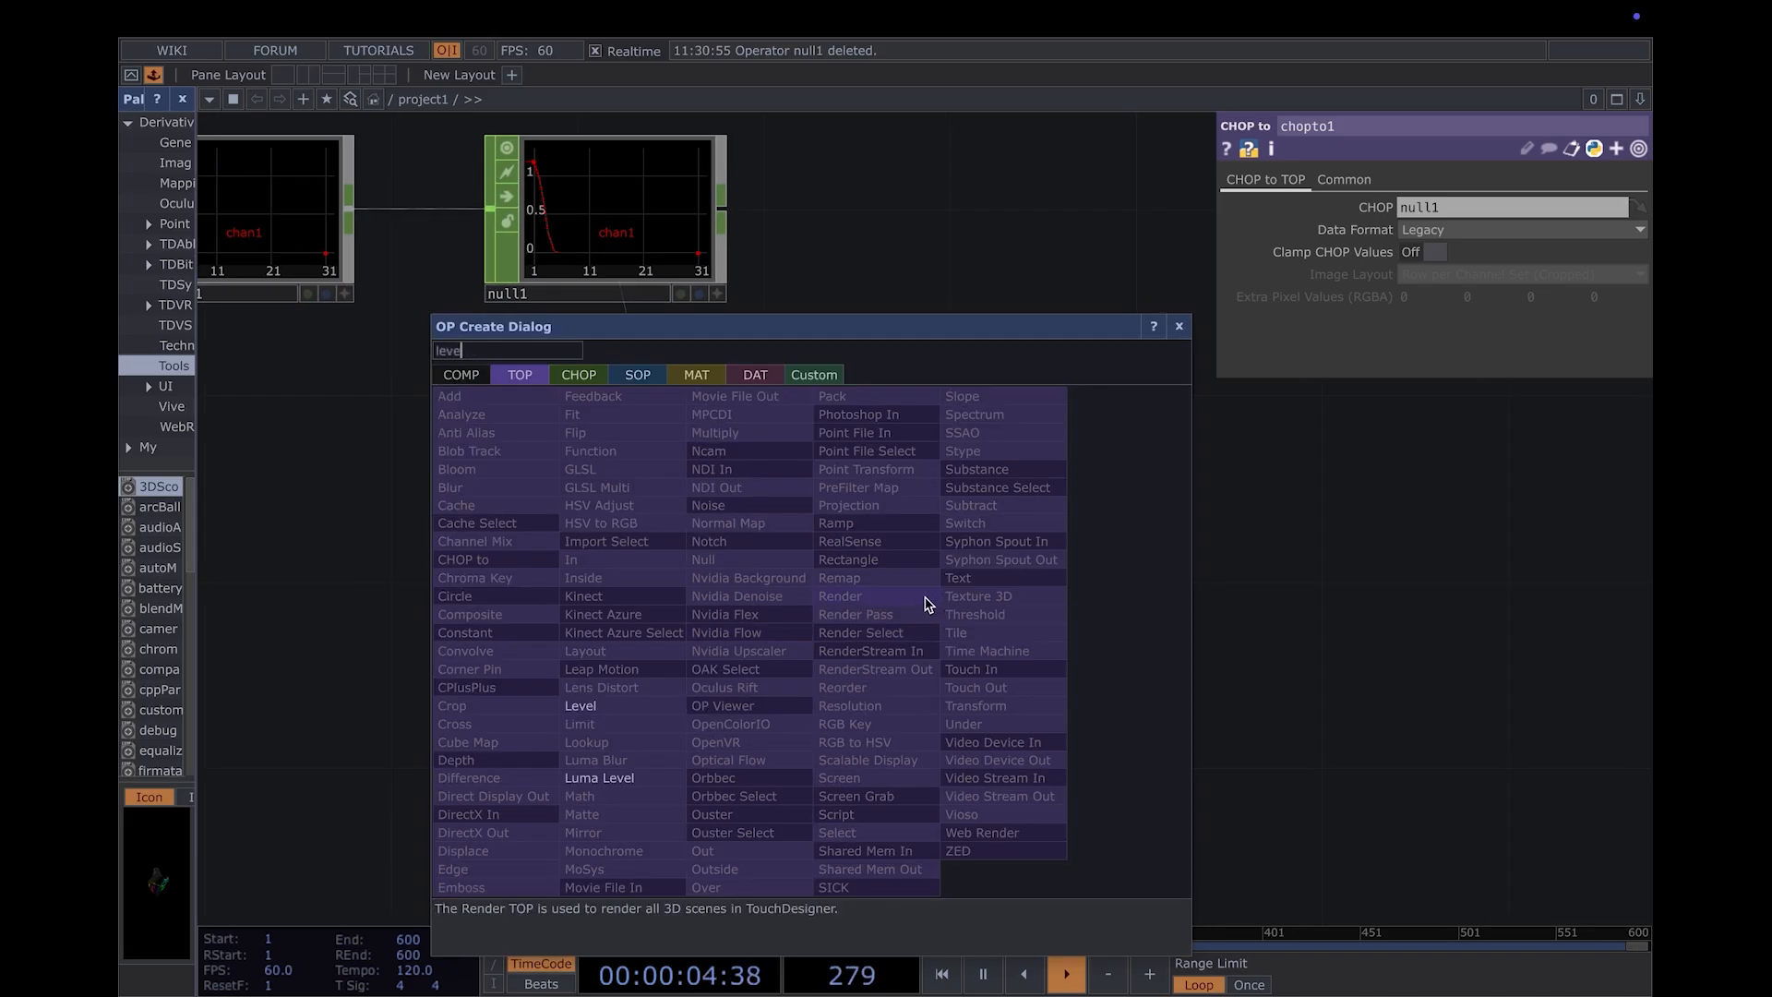
key(Return)
click(925, 597)
drag(925, 597, 1080, 622)
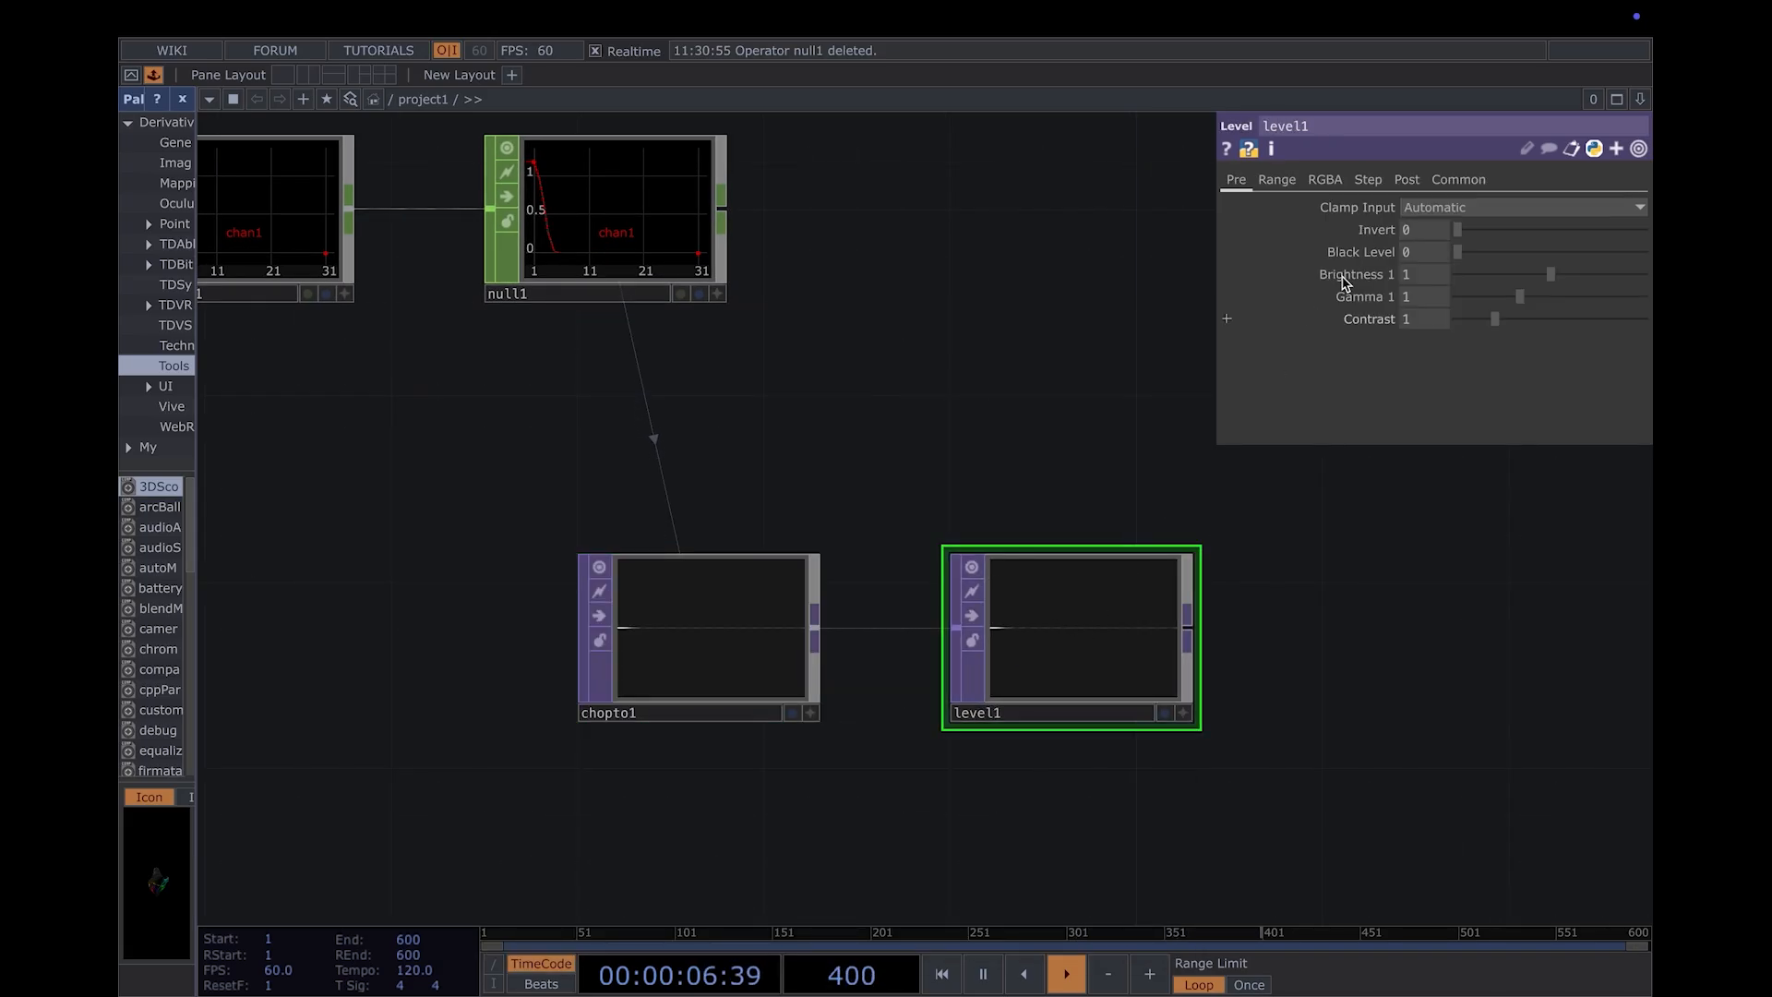
click(1544, 299)
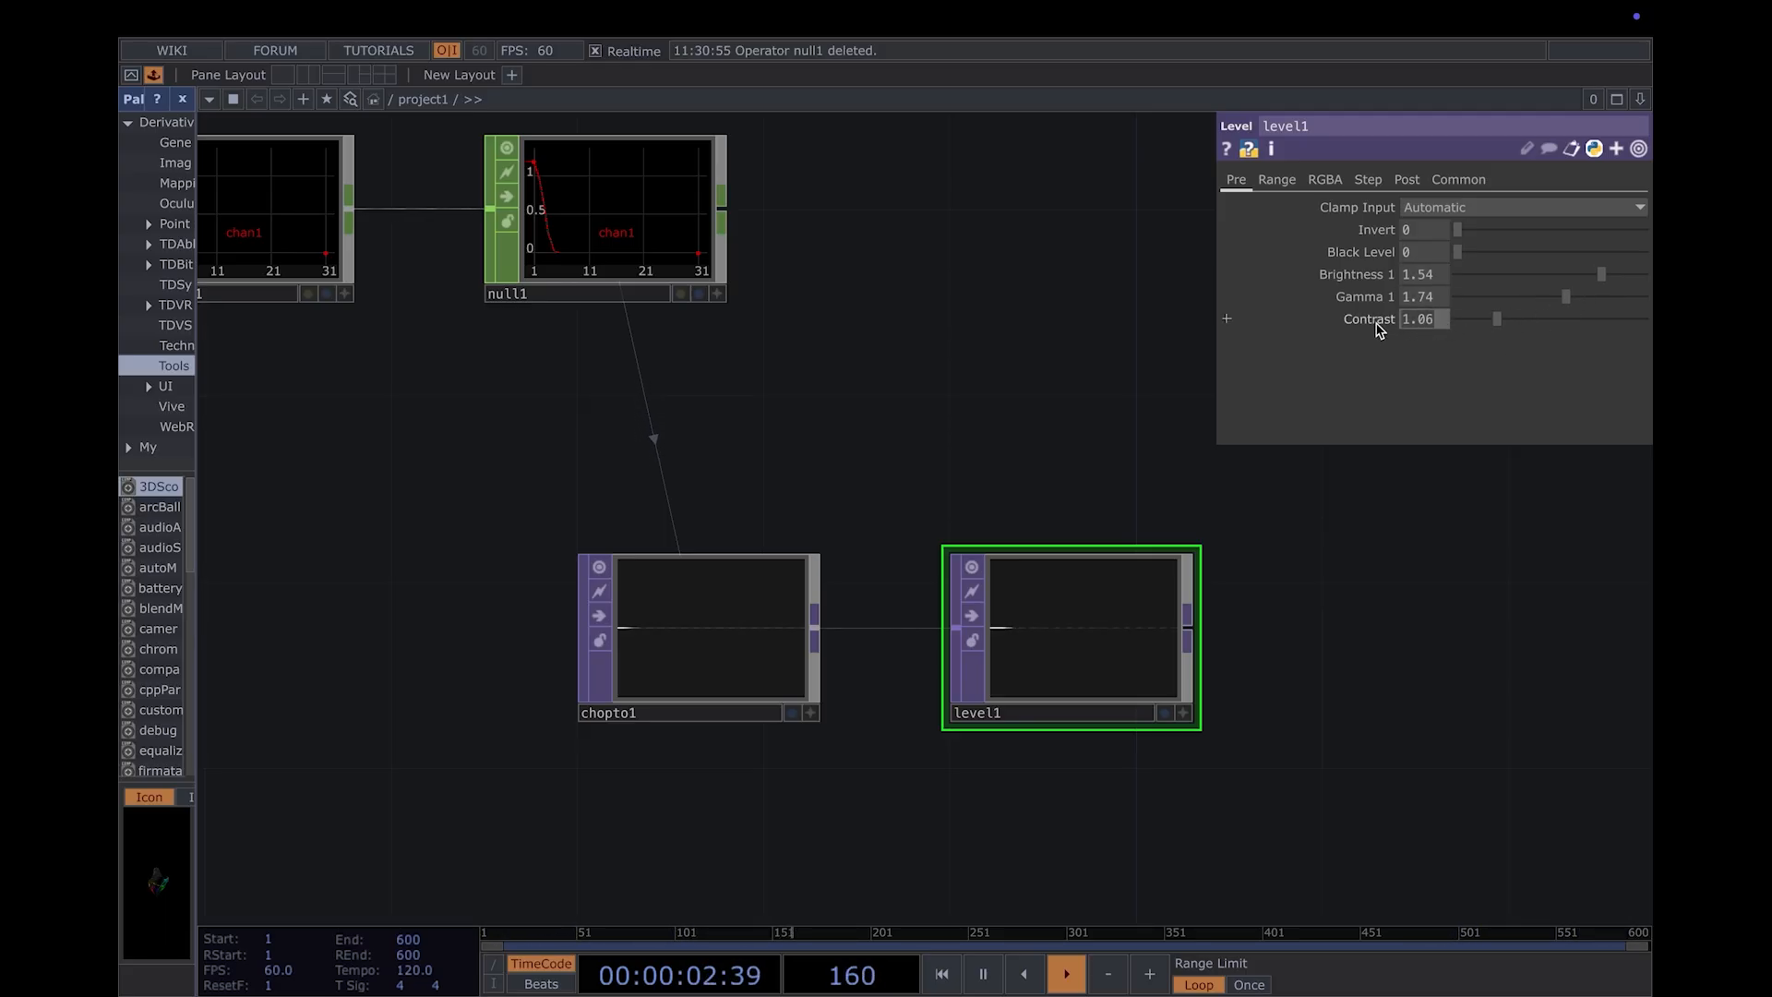
- Append a Fit TOP to the output of the Level TOP and place it to its right
drag(1325, 681, 860, 616)
right_click(723, 573)
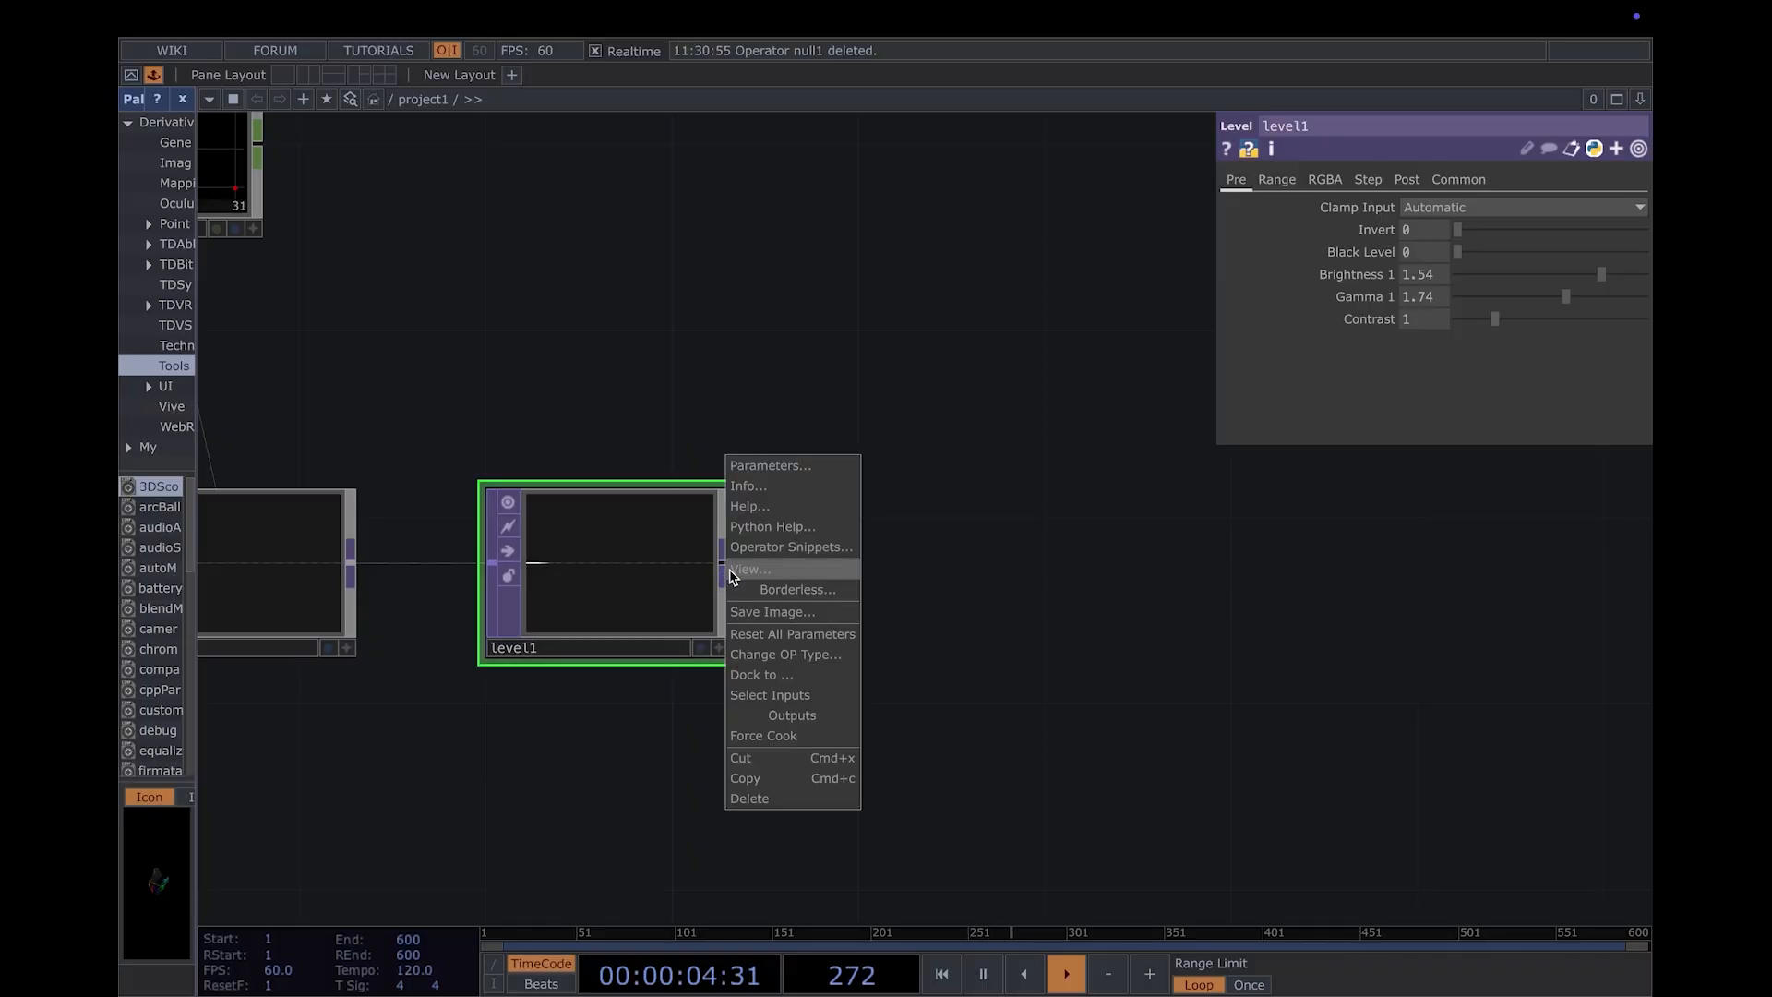
click(1024, 578)
right_click(723, 567)
text(fit)
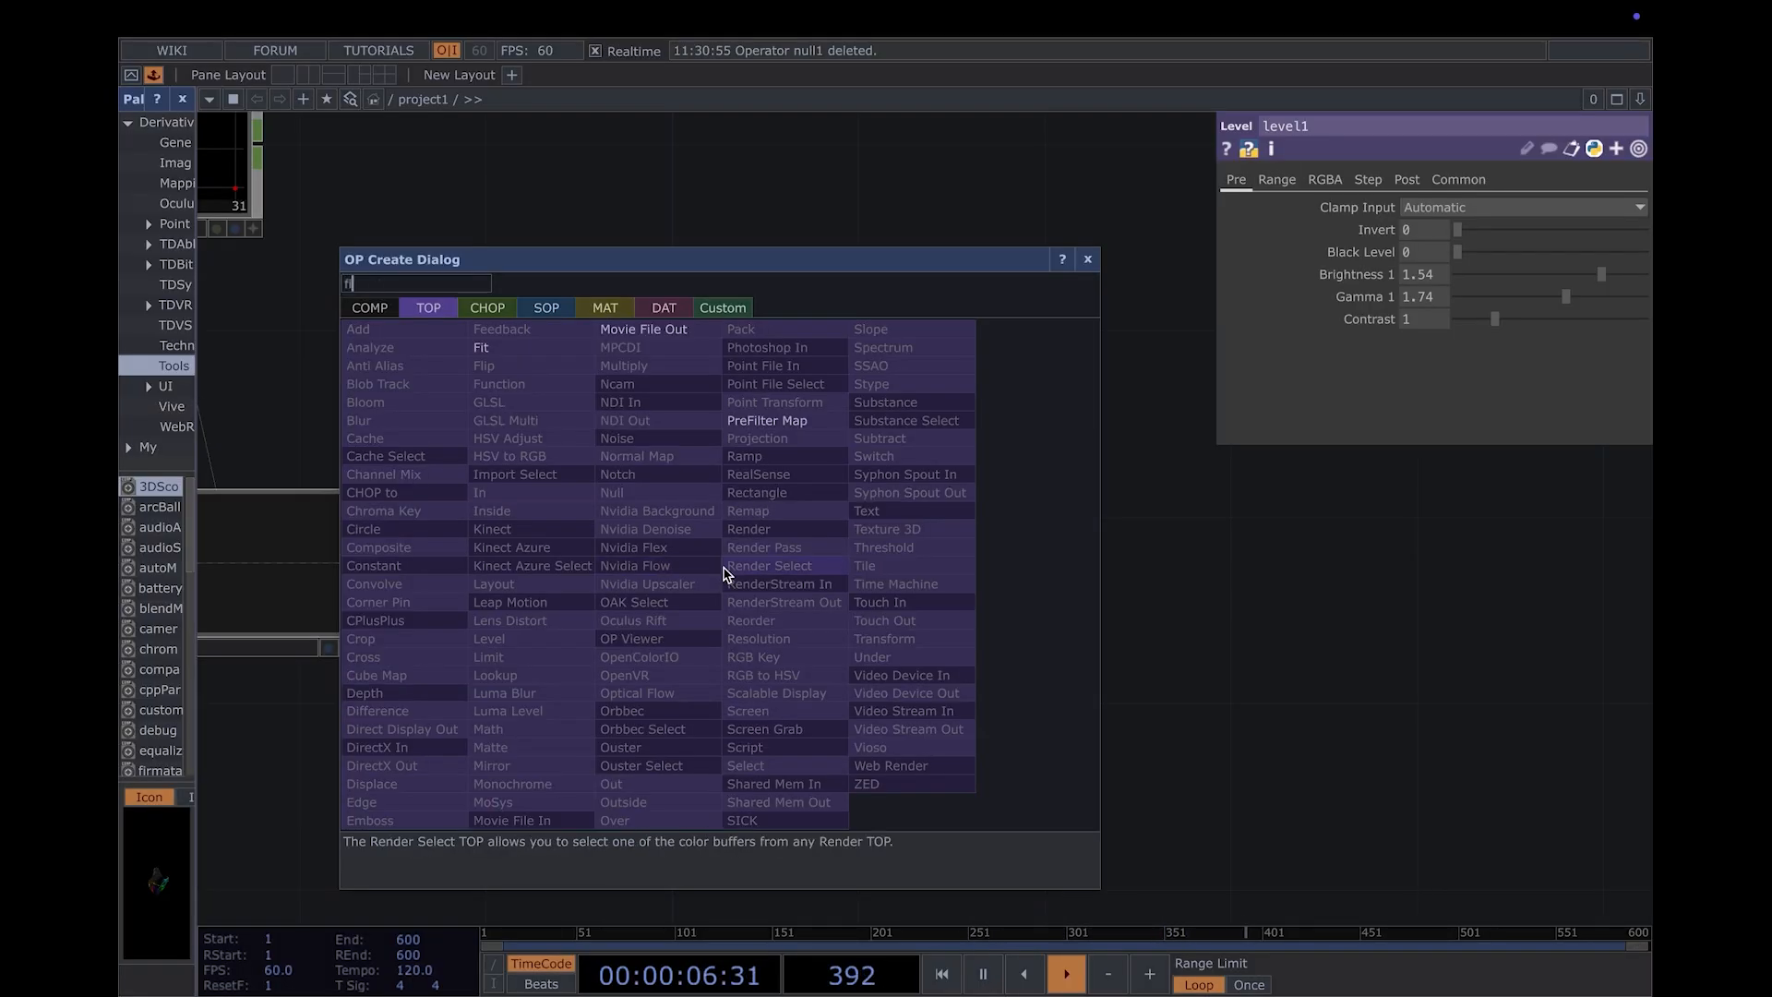
key(Return)
drag(723, 574, 1001, 571)
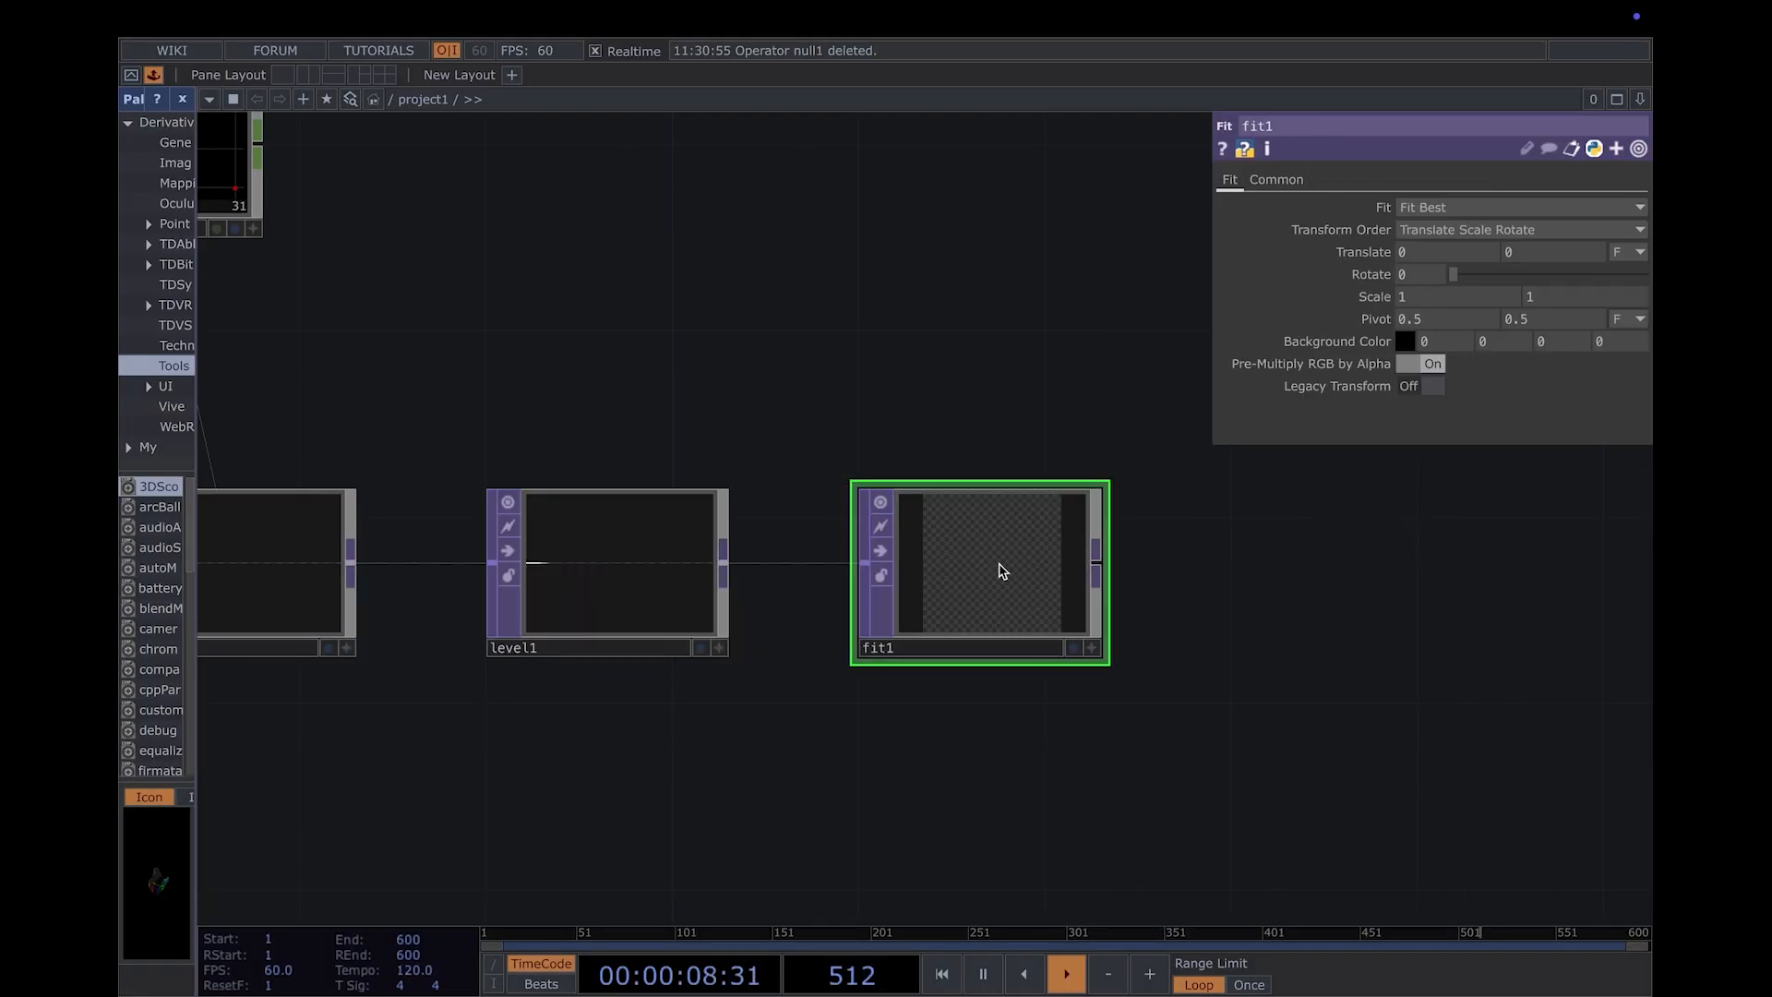
- Set the Fit TOP's vertical Translate to 0.9, Rotate to 90 and fit mode to Fill
click(1562, 254)
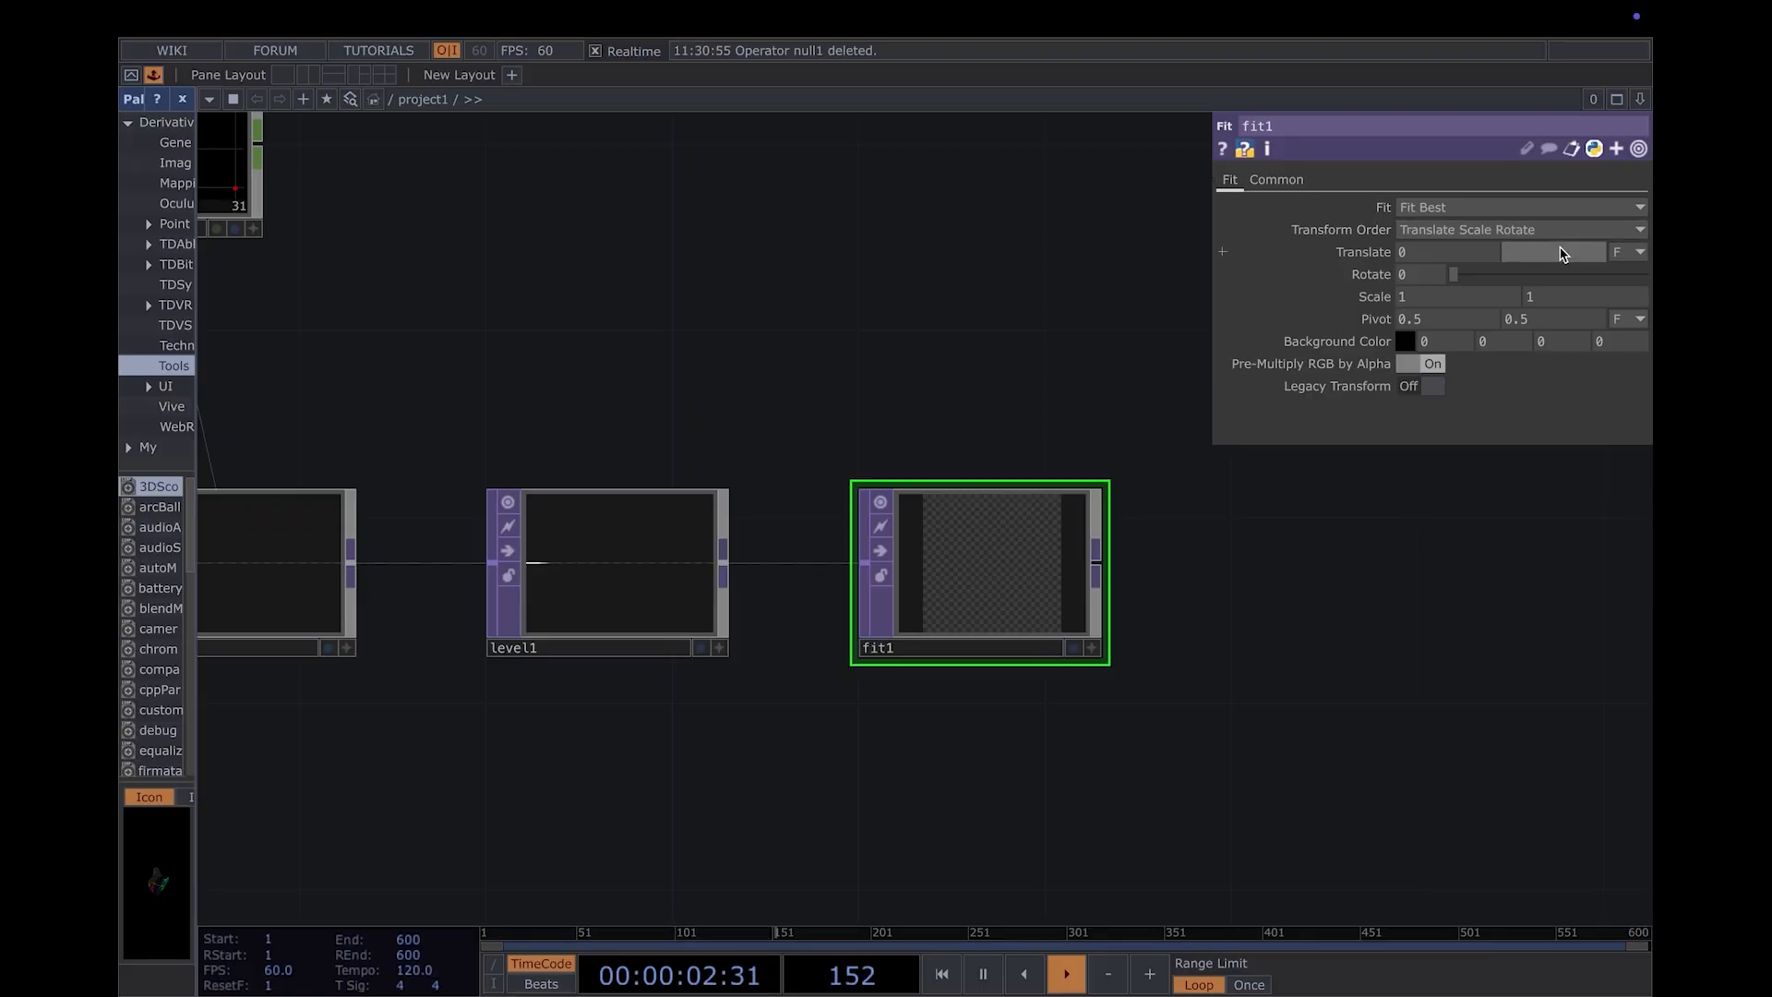
text(0.9)
key(Return)
click(1436, 279)
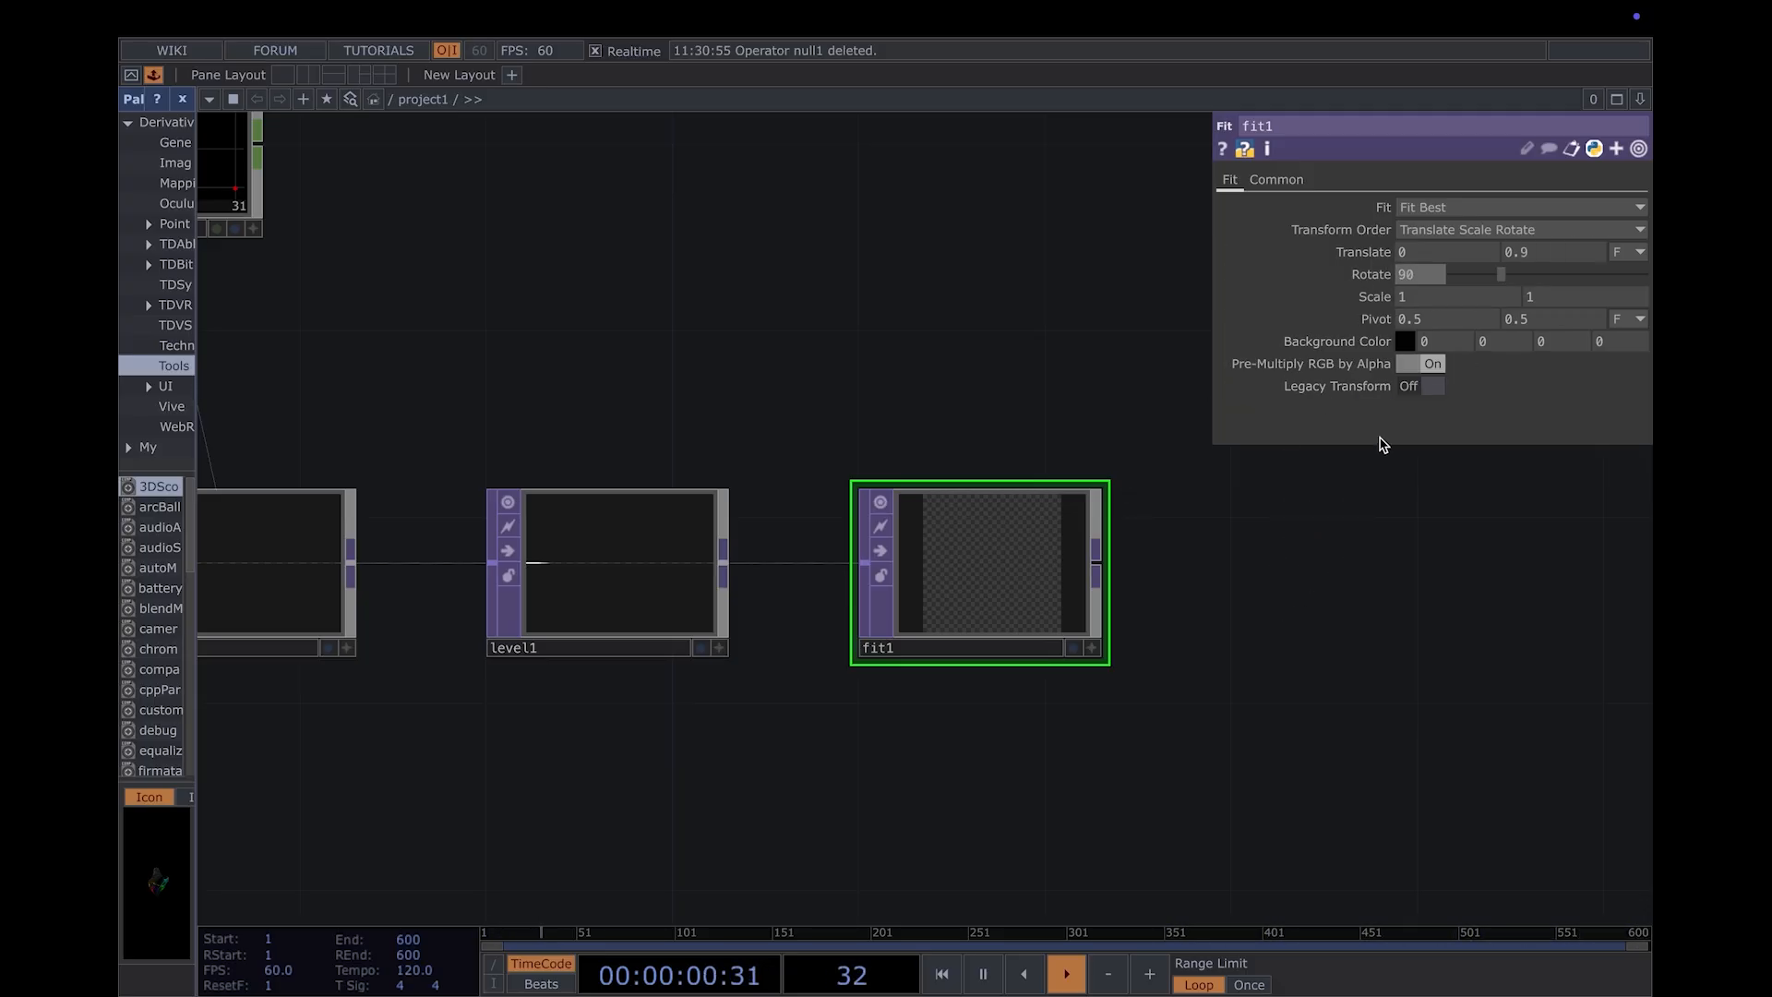
click(1458, 208)
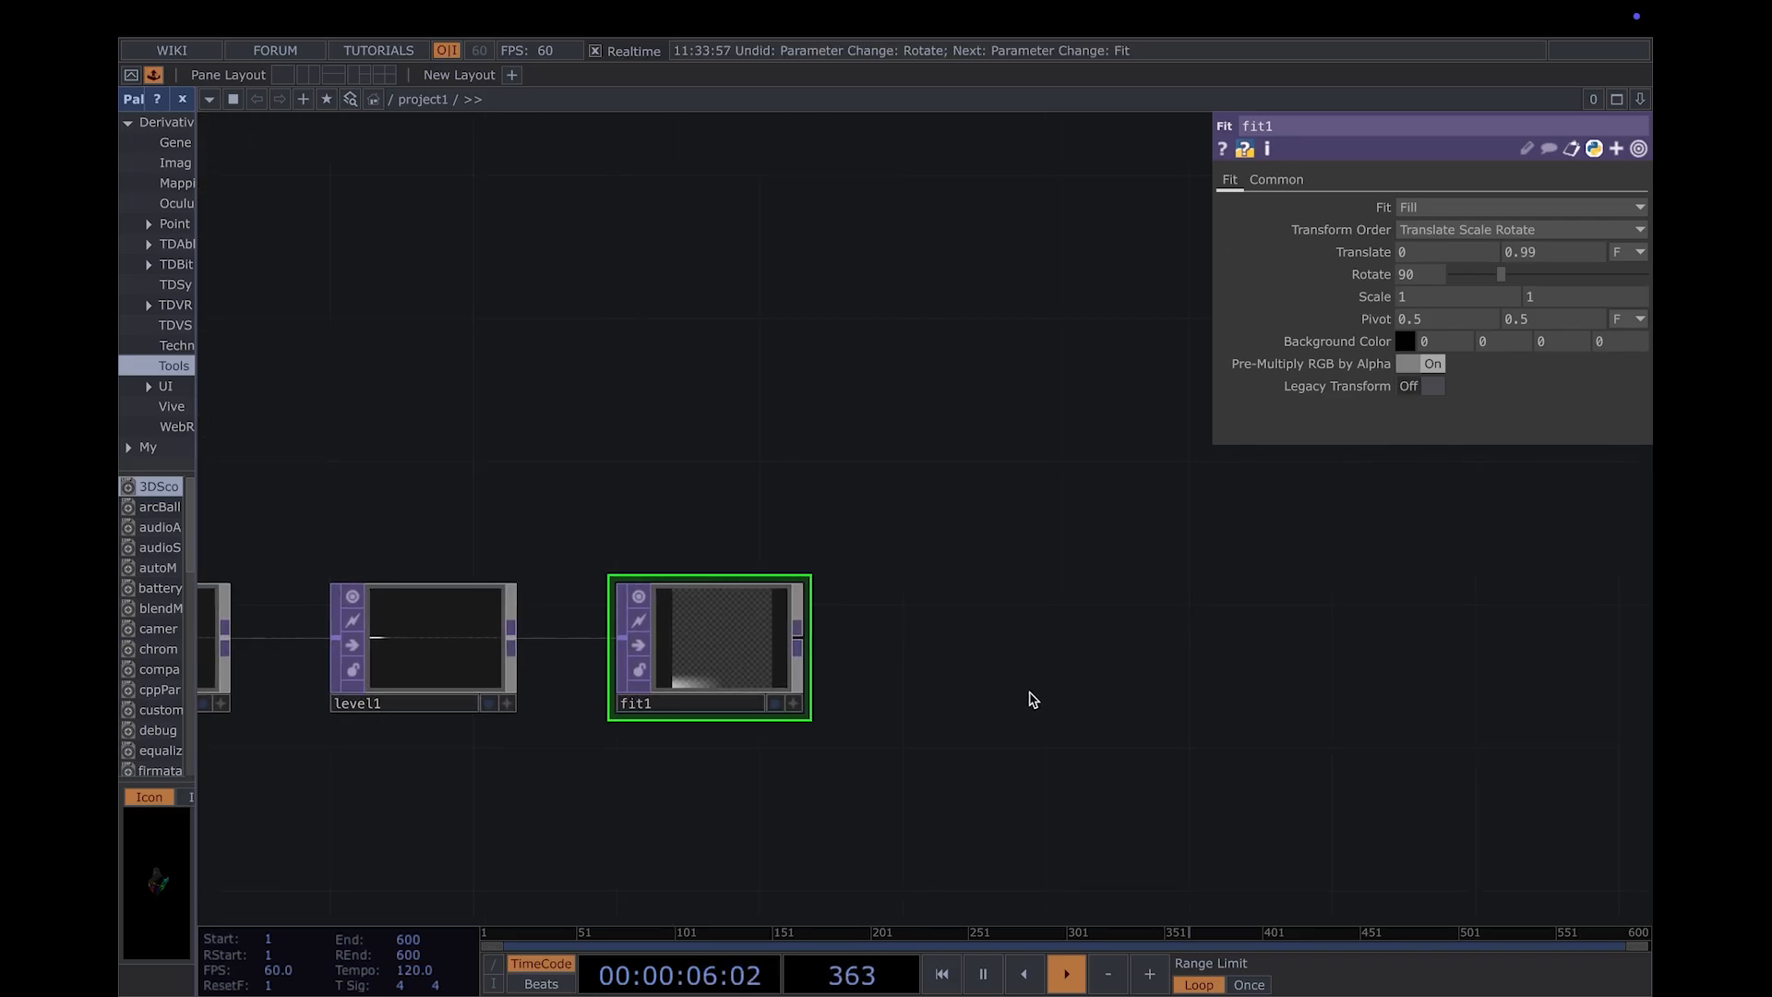
- Append a Null TOP to the output of the Fit TOP and place it to its right
scroll(1033, 696, down, 1)
scroll(1029, 727, down, 1)
drag(910, 681, 890, 515)
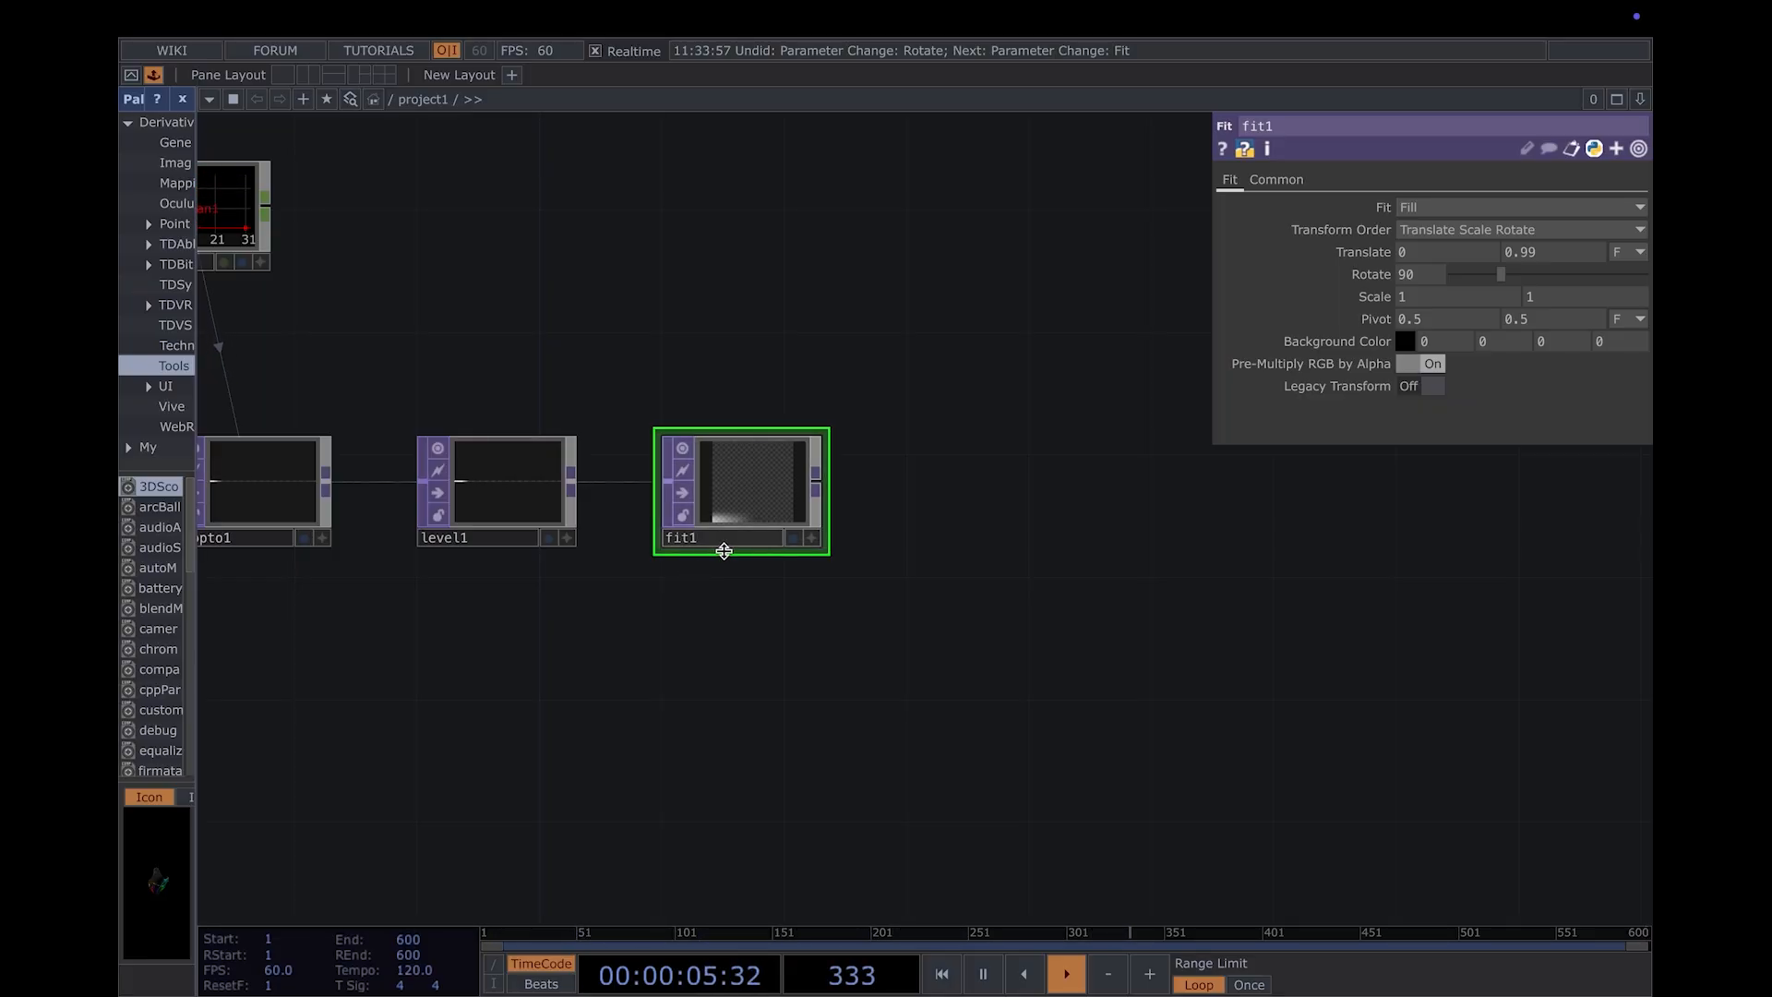
drag(1158, 577, 930, 688)
scroll(981, 616, down, 2)
drag(981, 618, 931, 654)
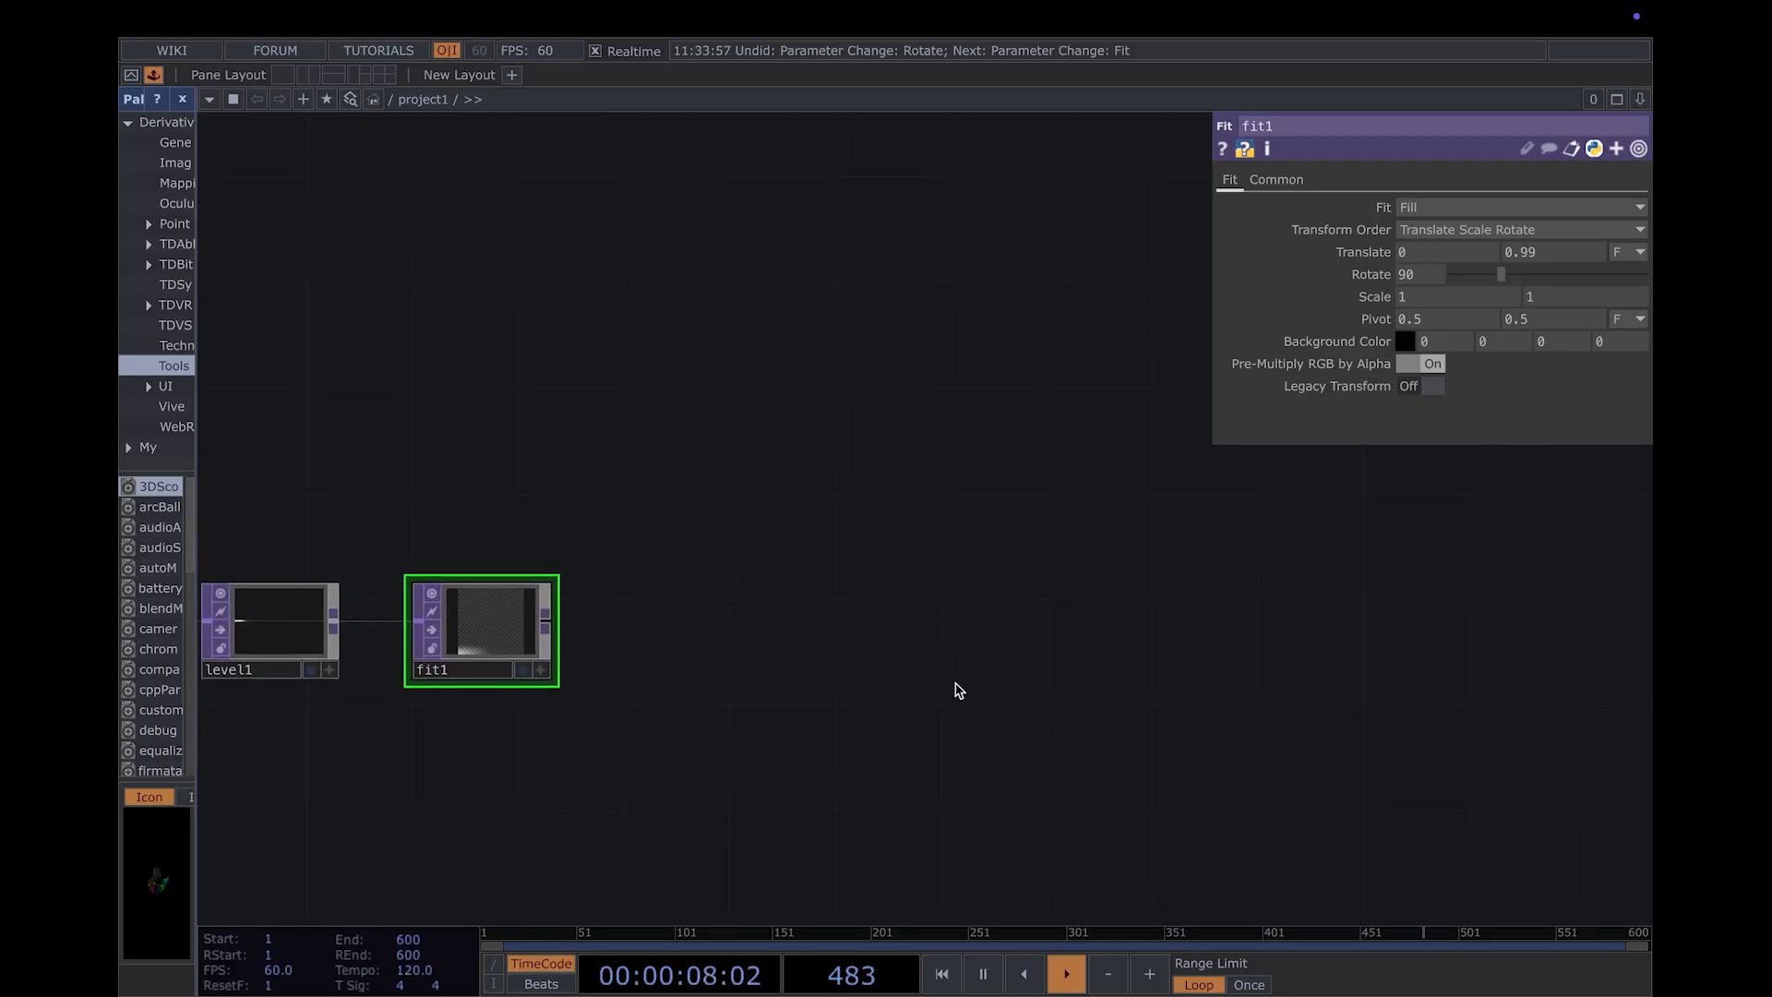
right_click(551, 627)
click(554, 626)
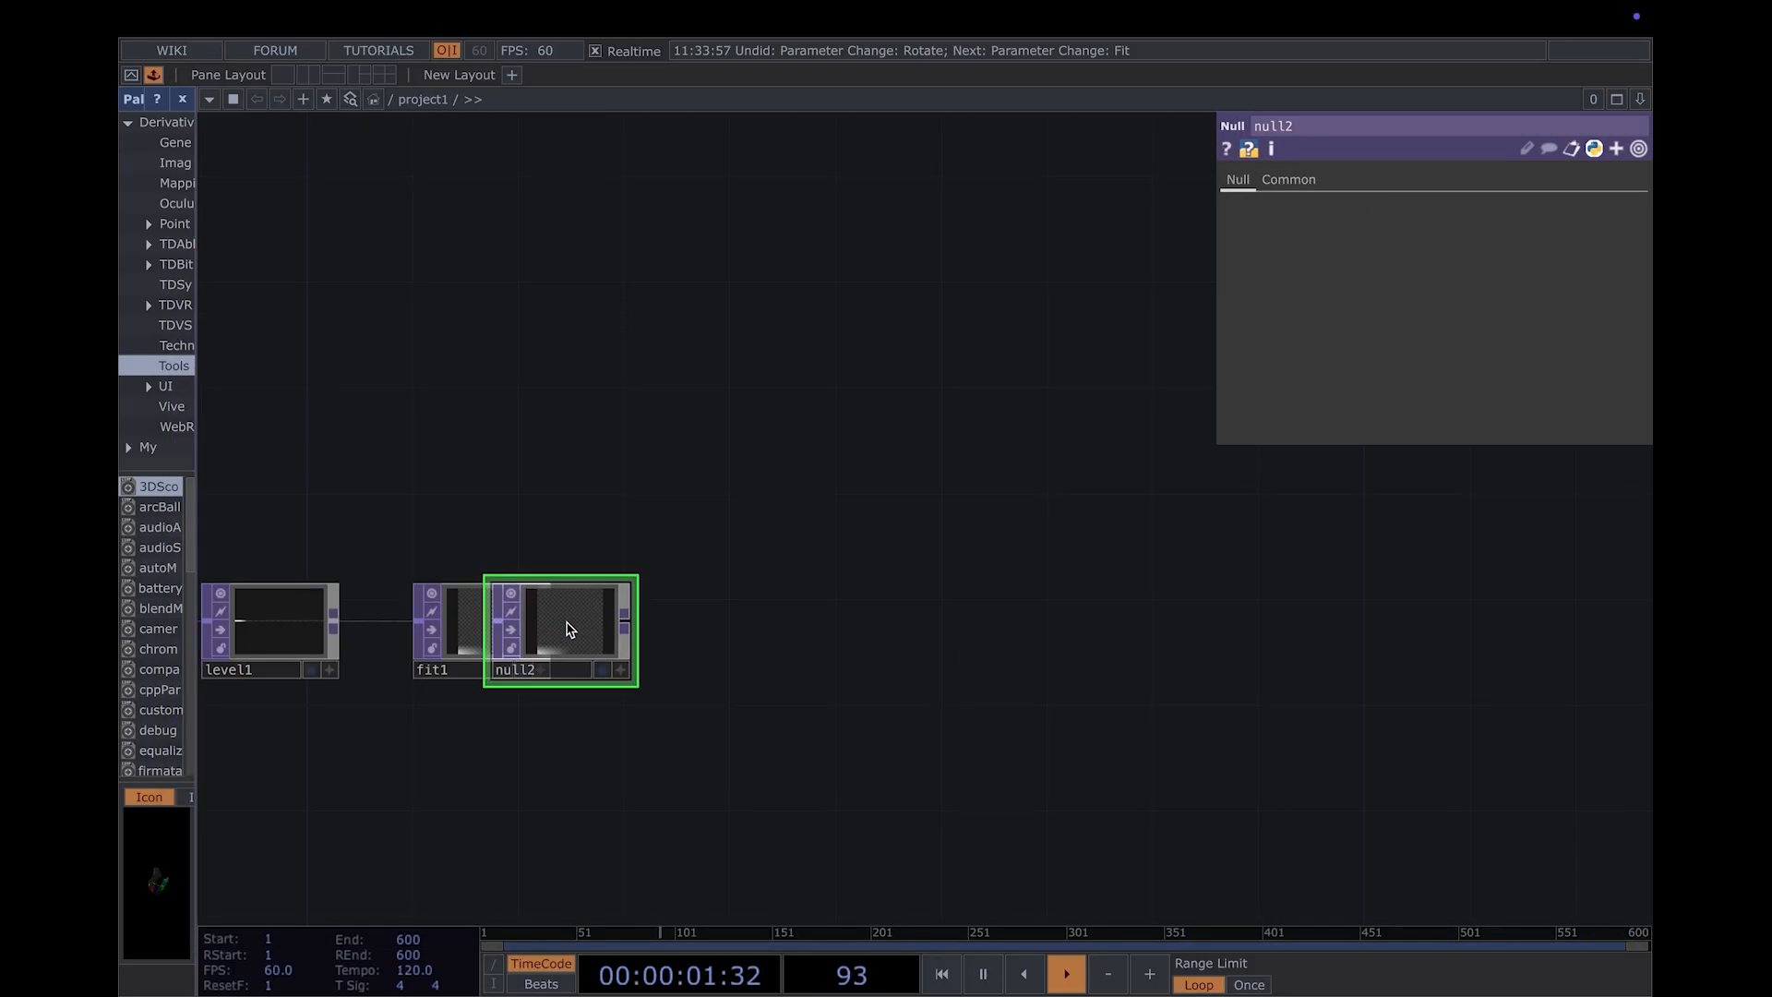
click(646, 627)
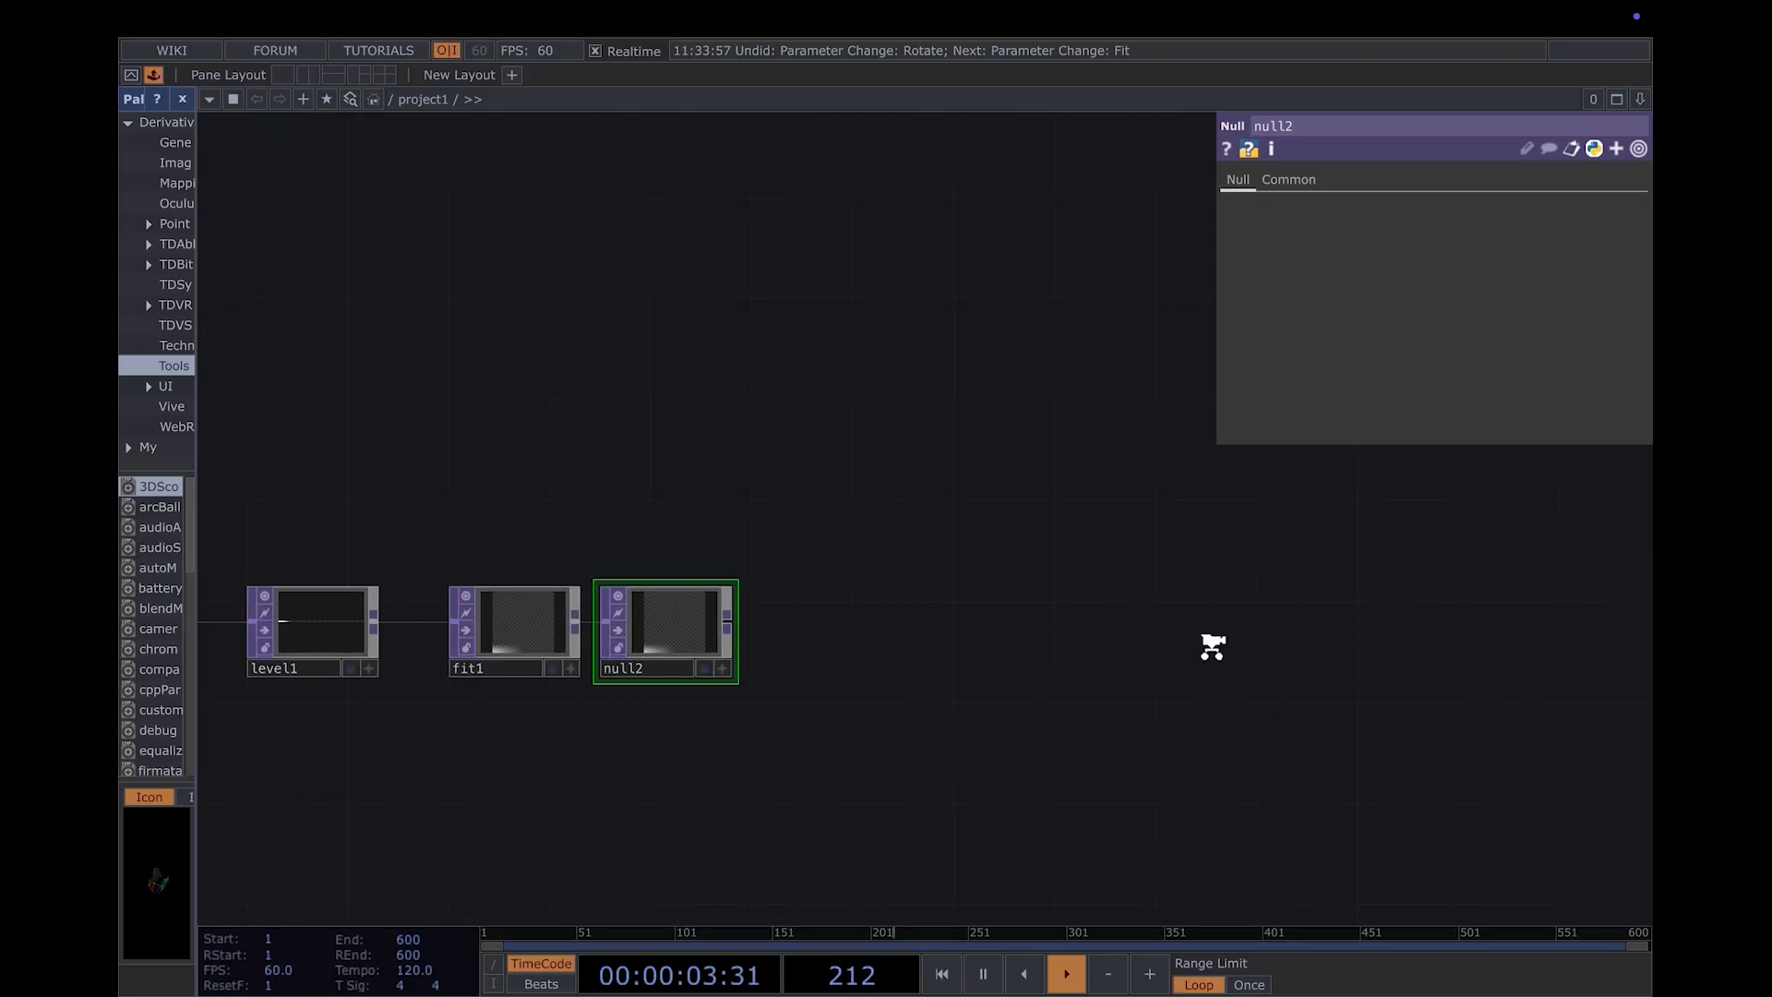
- Add a Feedback TOP above and to the right of the Null TOP and wire null2 into it
key(Tab)
text(feed)
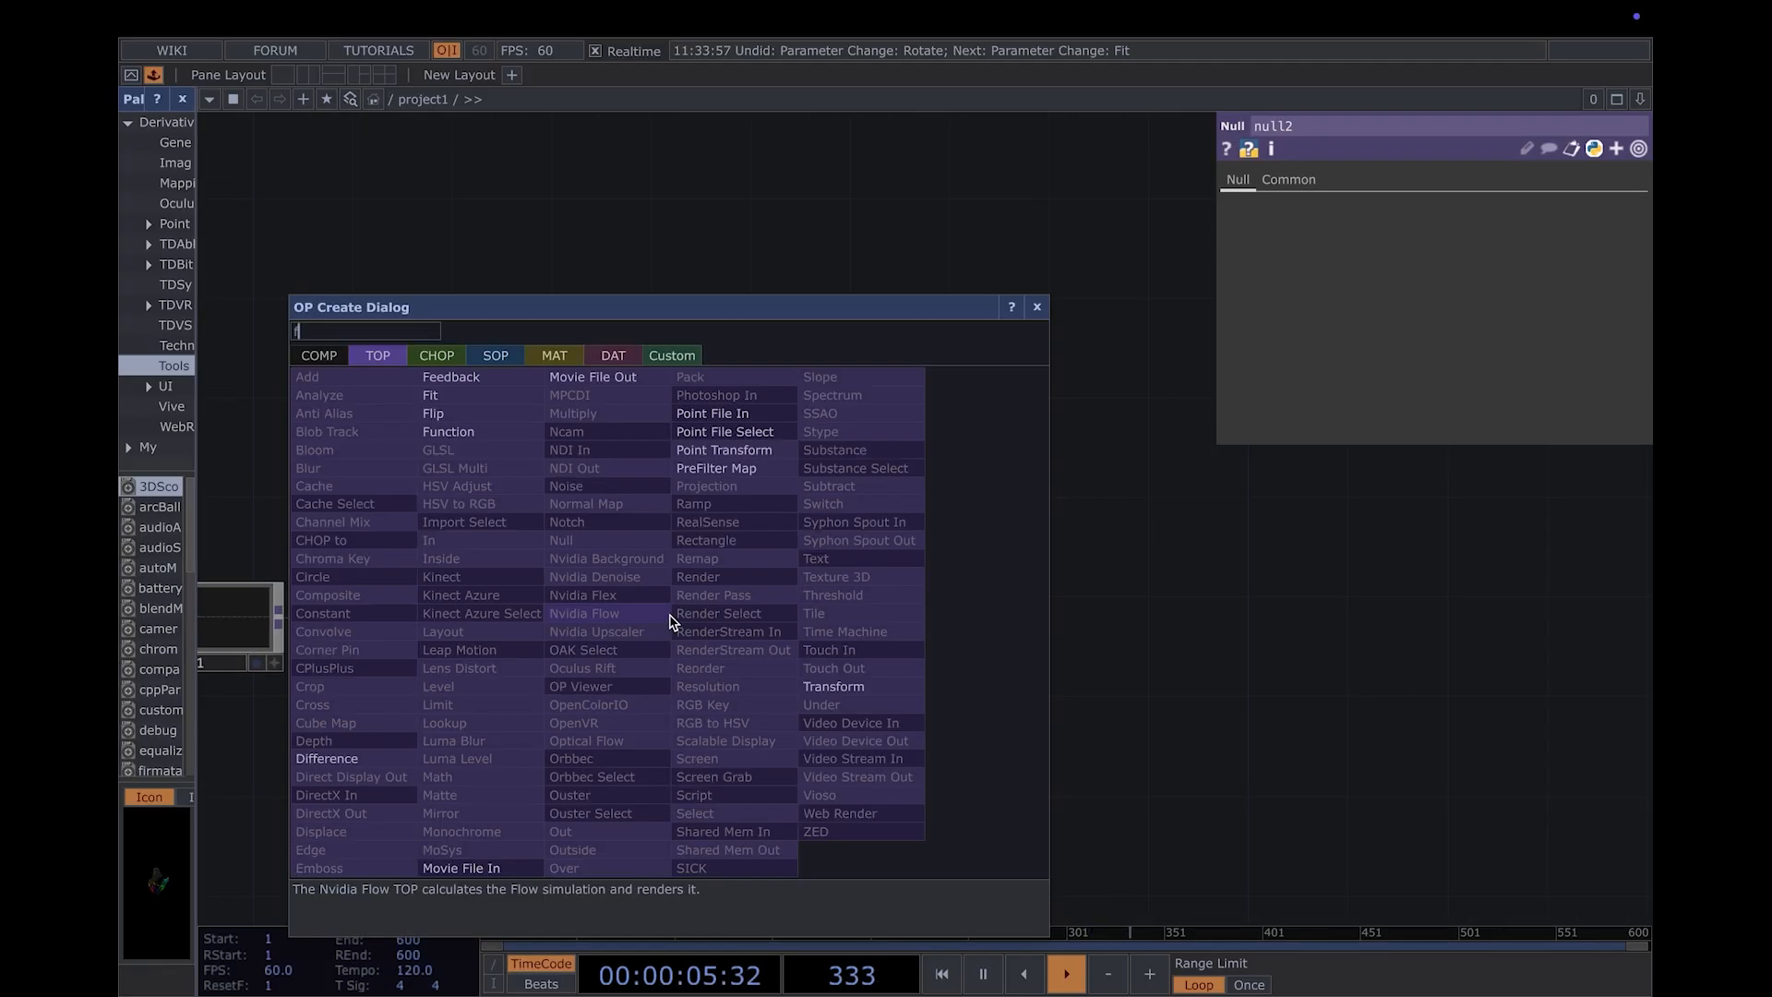
click(511, 379)
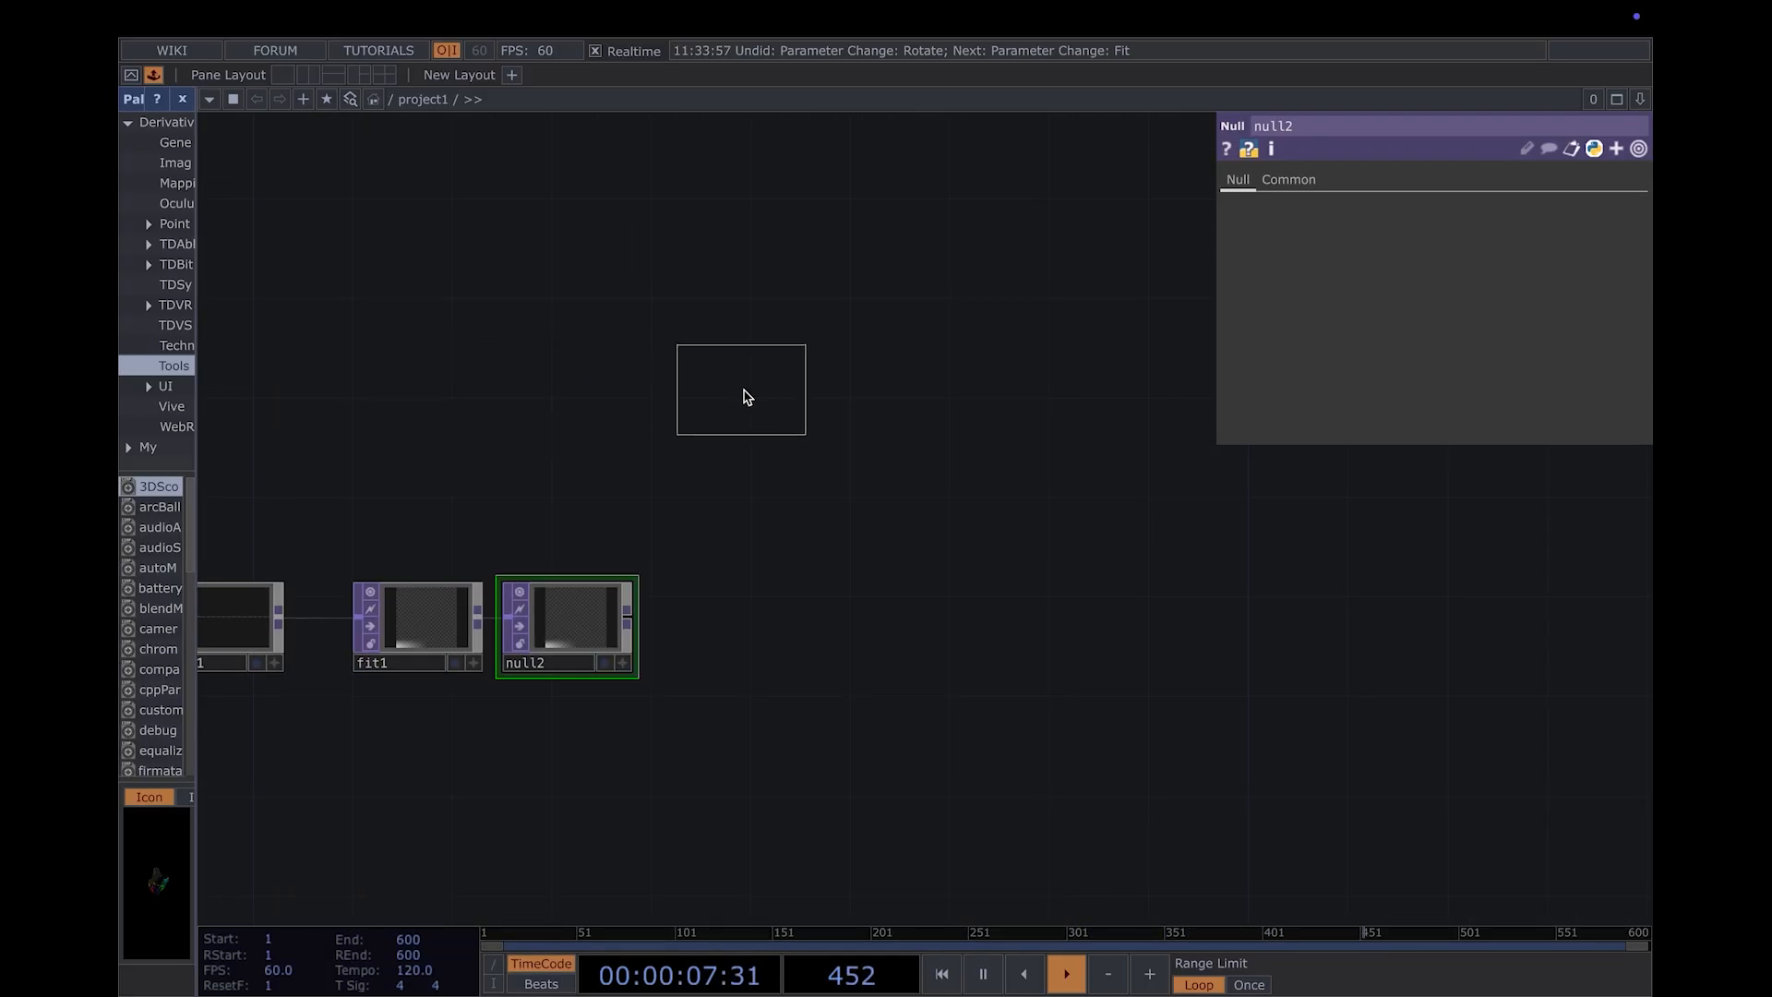
click(743, 404)
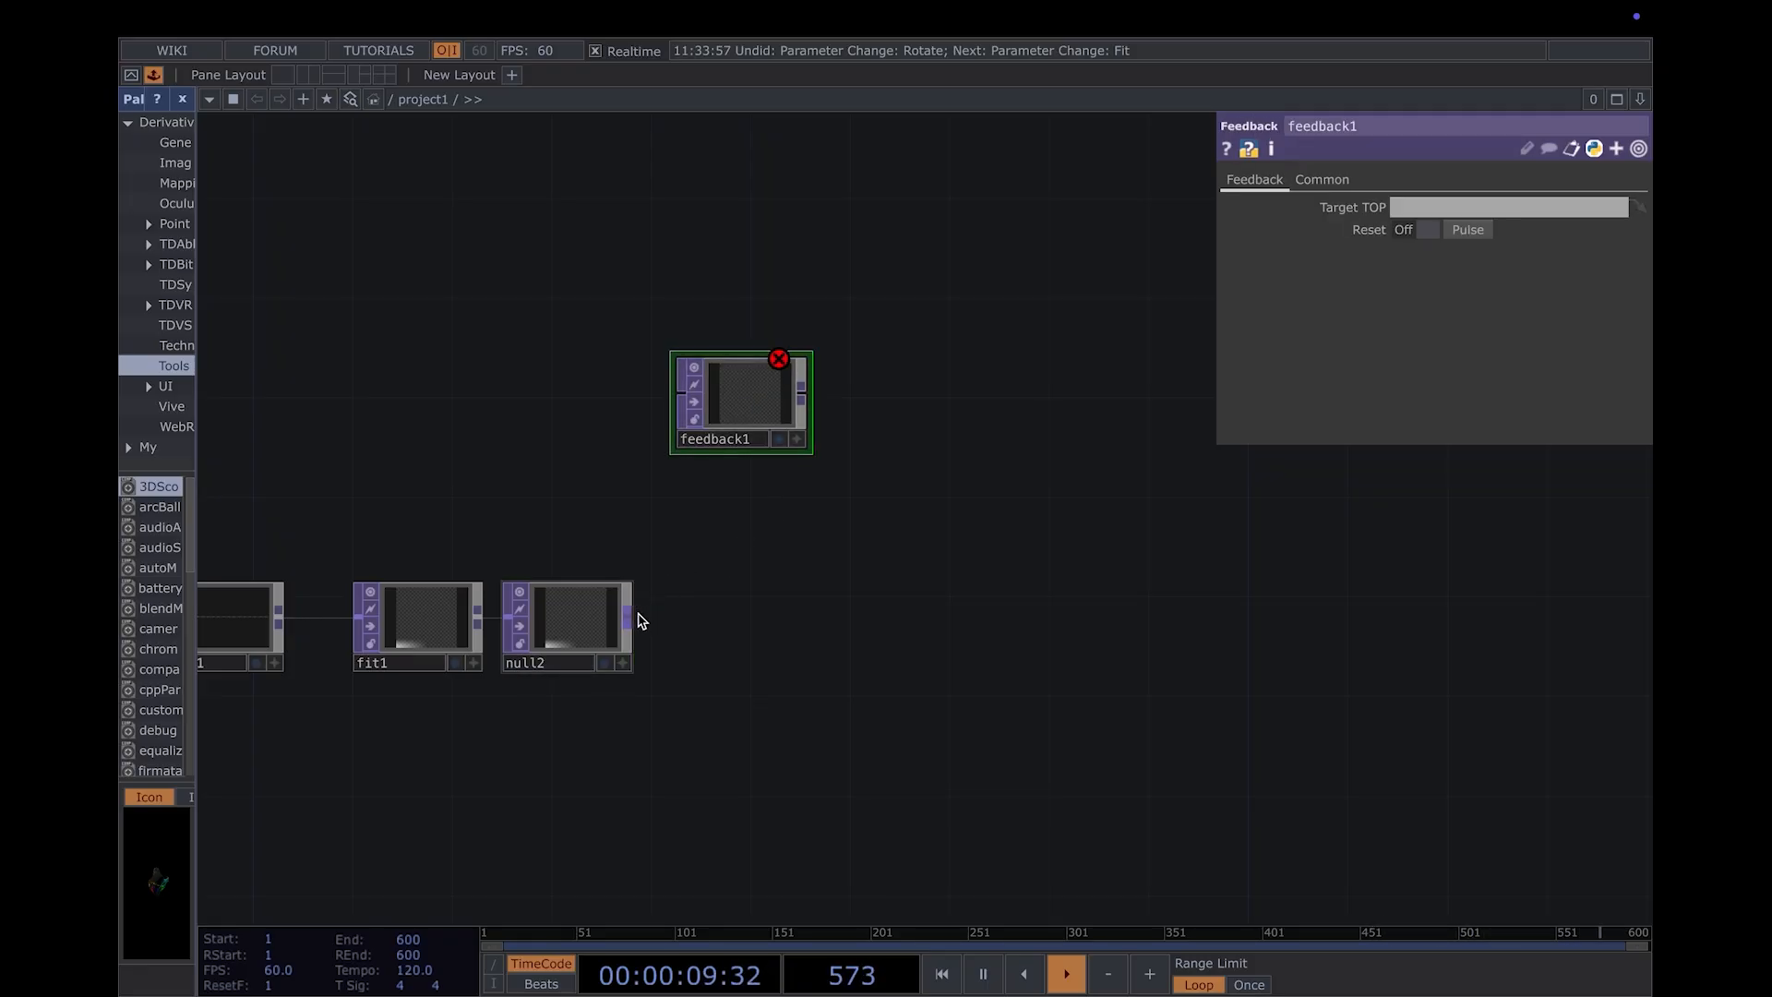
drag(642, 621, 674, 399)
- Add an Over TOP to the right of null2, below and well to the right of feedback1
drag(902, 558, 805, 541)
key(Tab)
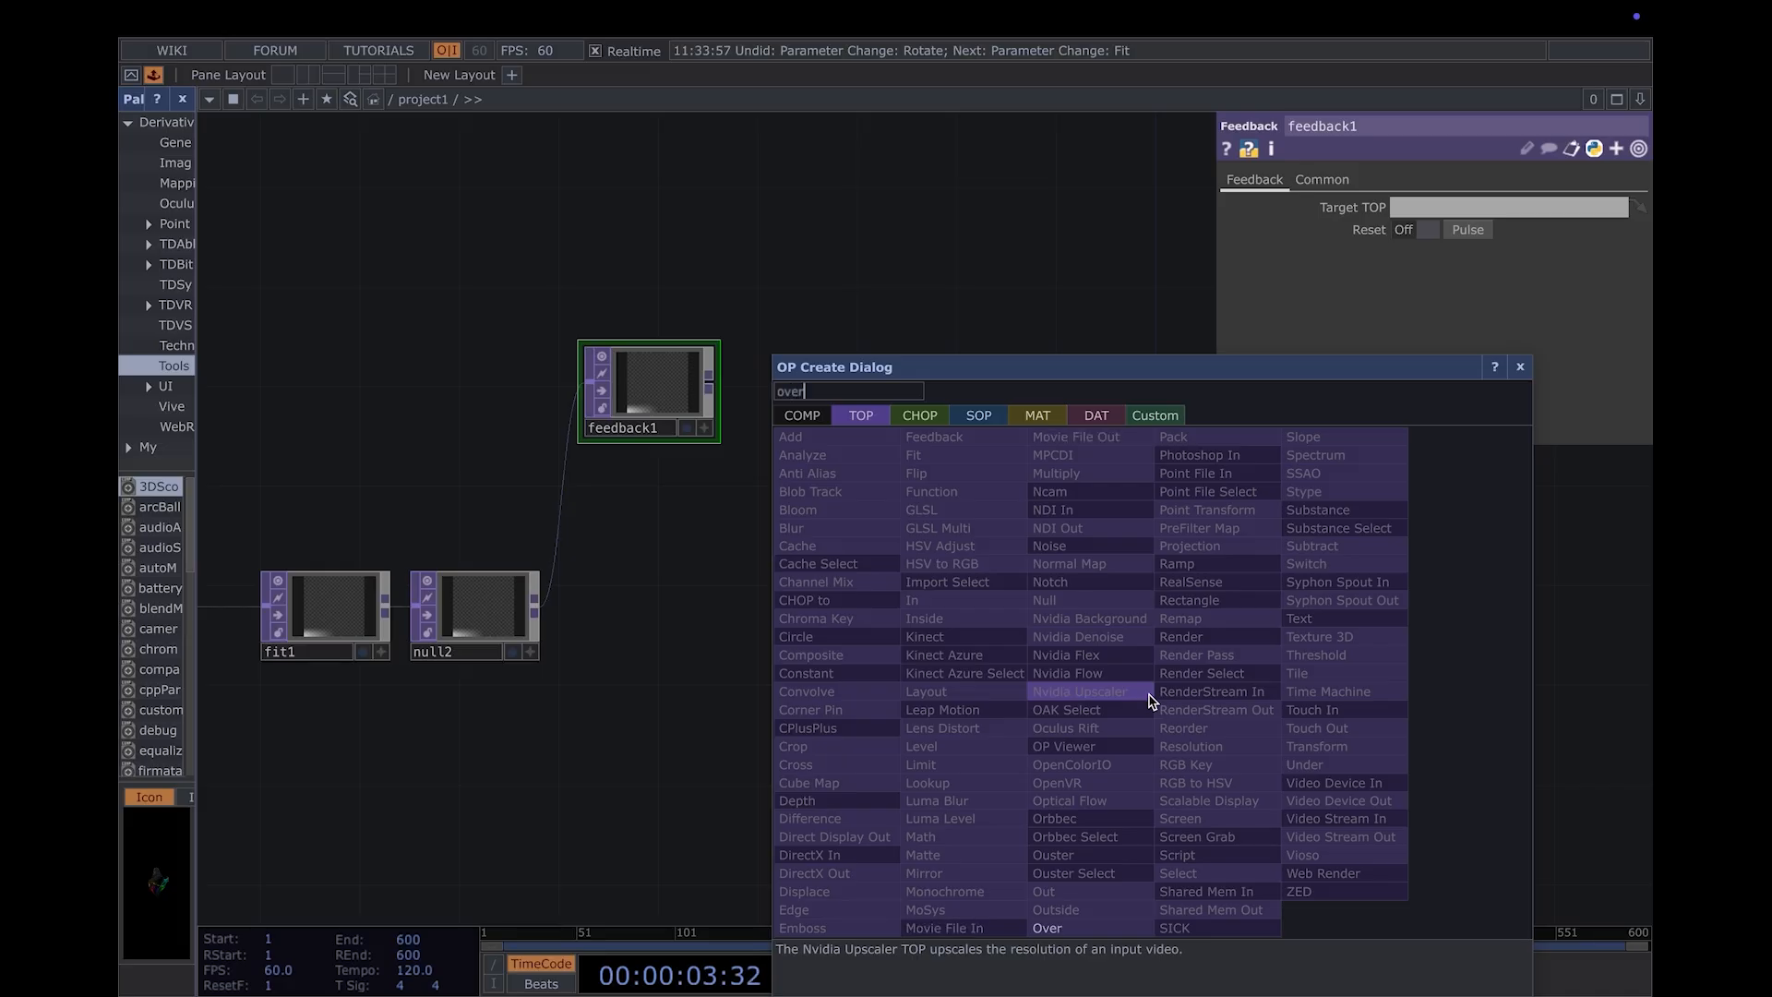
click(1148, 701)
click(1150, 700)
drag(1152, 700, 1145, 651)
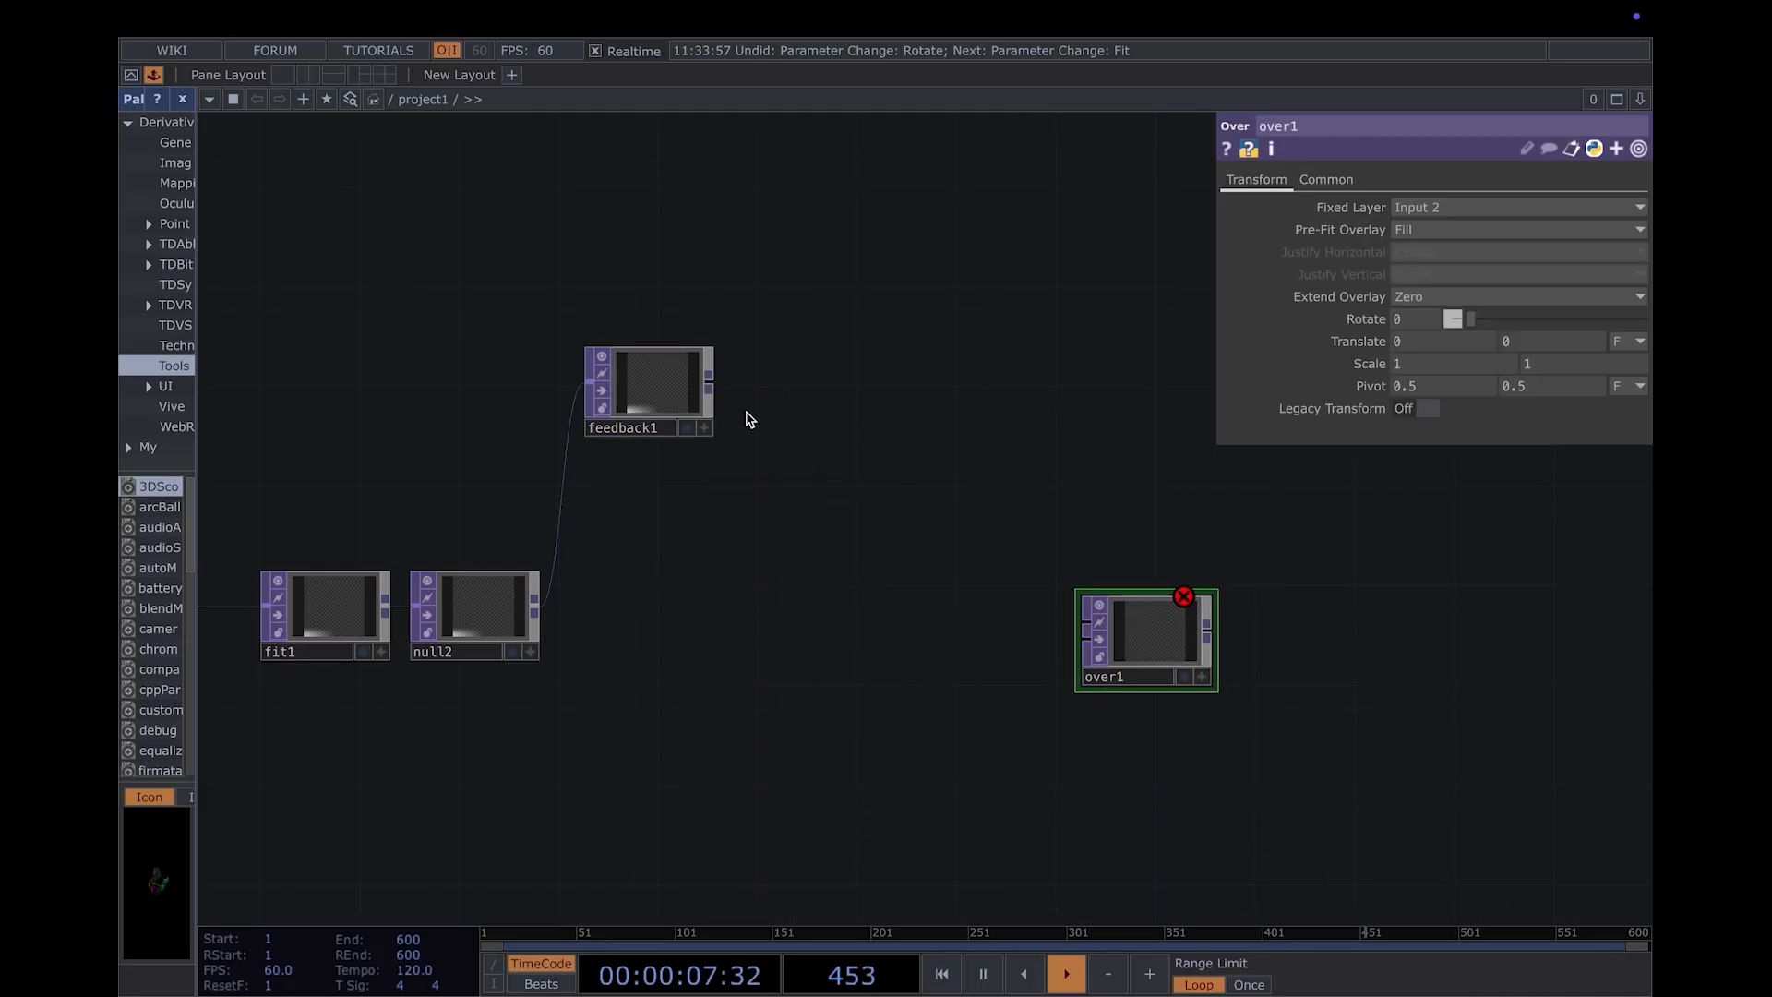
- Assign the Over TOP as feedback1's Target TOP and wire null2 into the Over TOP's second input
drag(1144, 649, 671, 395)
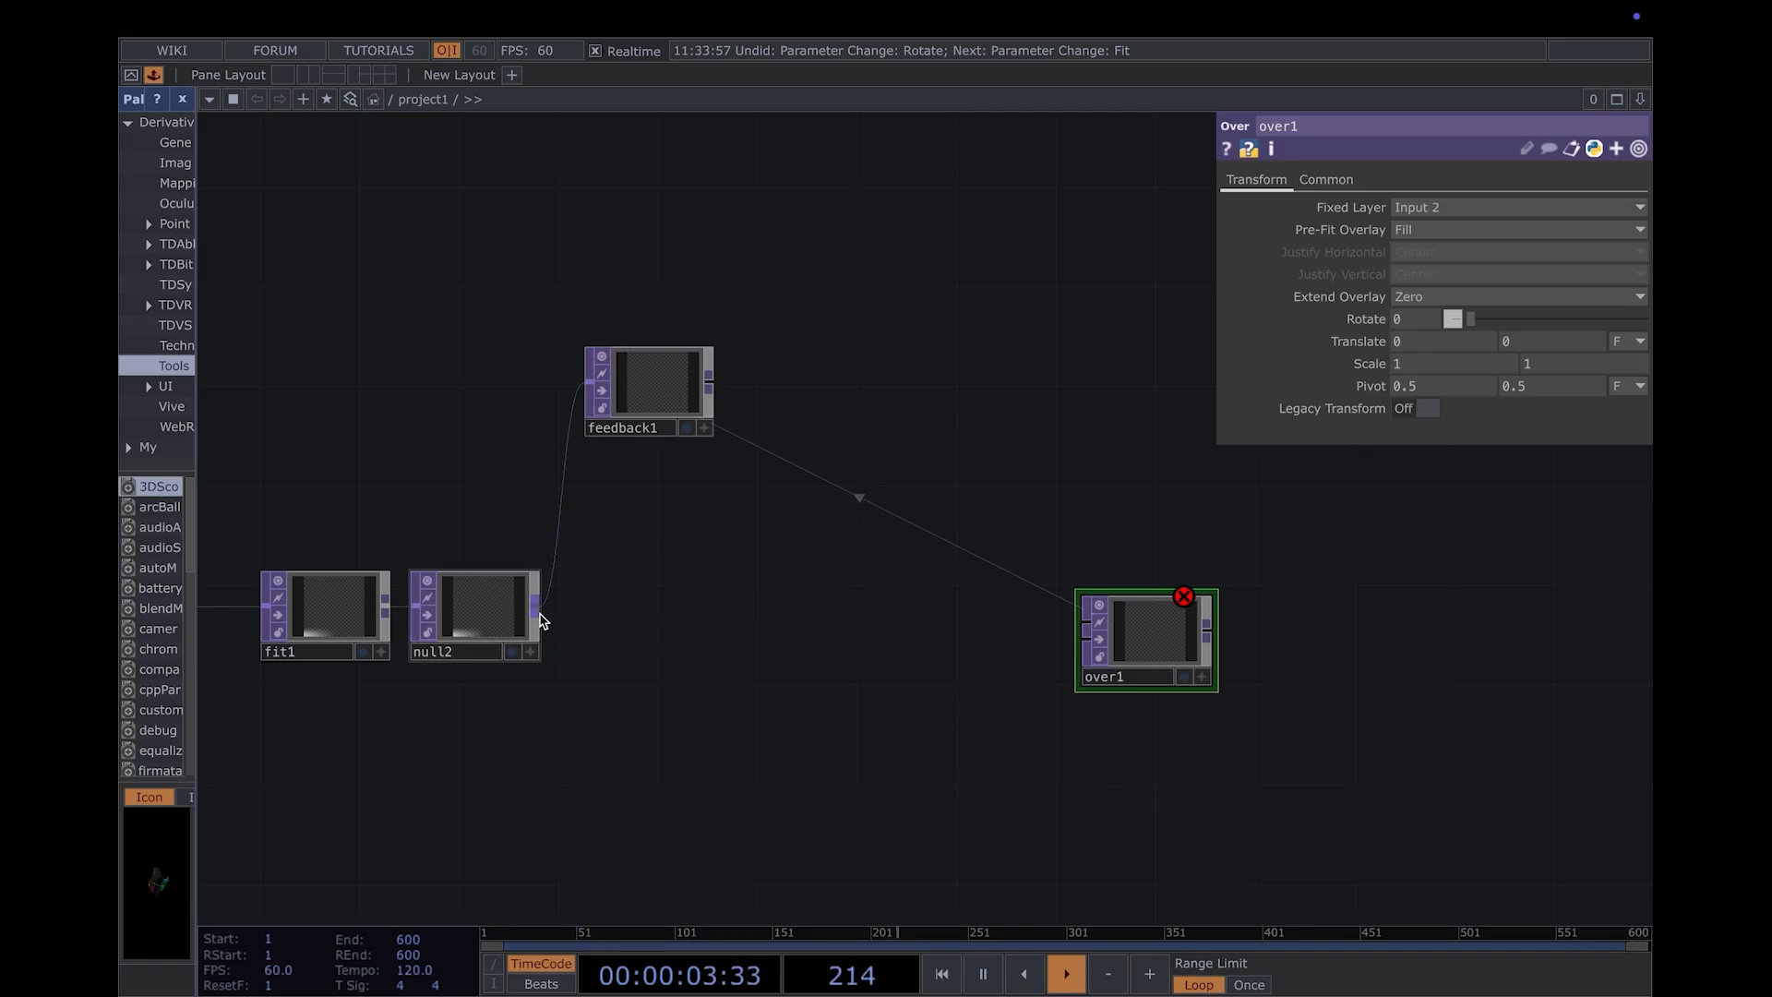
drag(539, 613, 1071, 653)
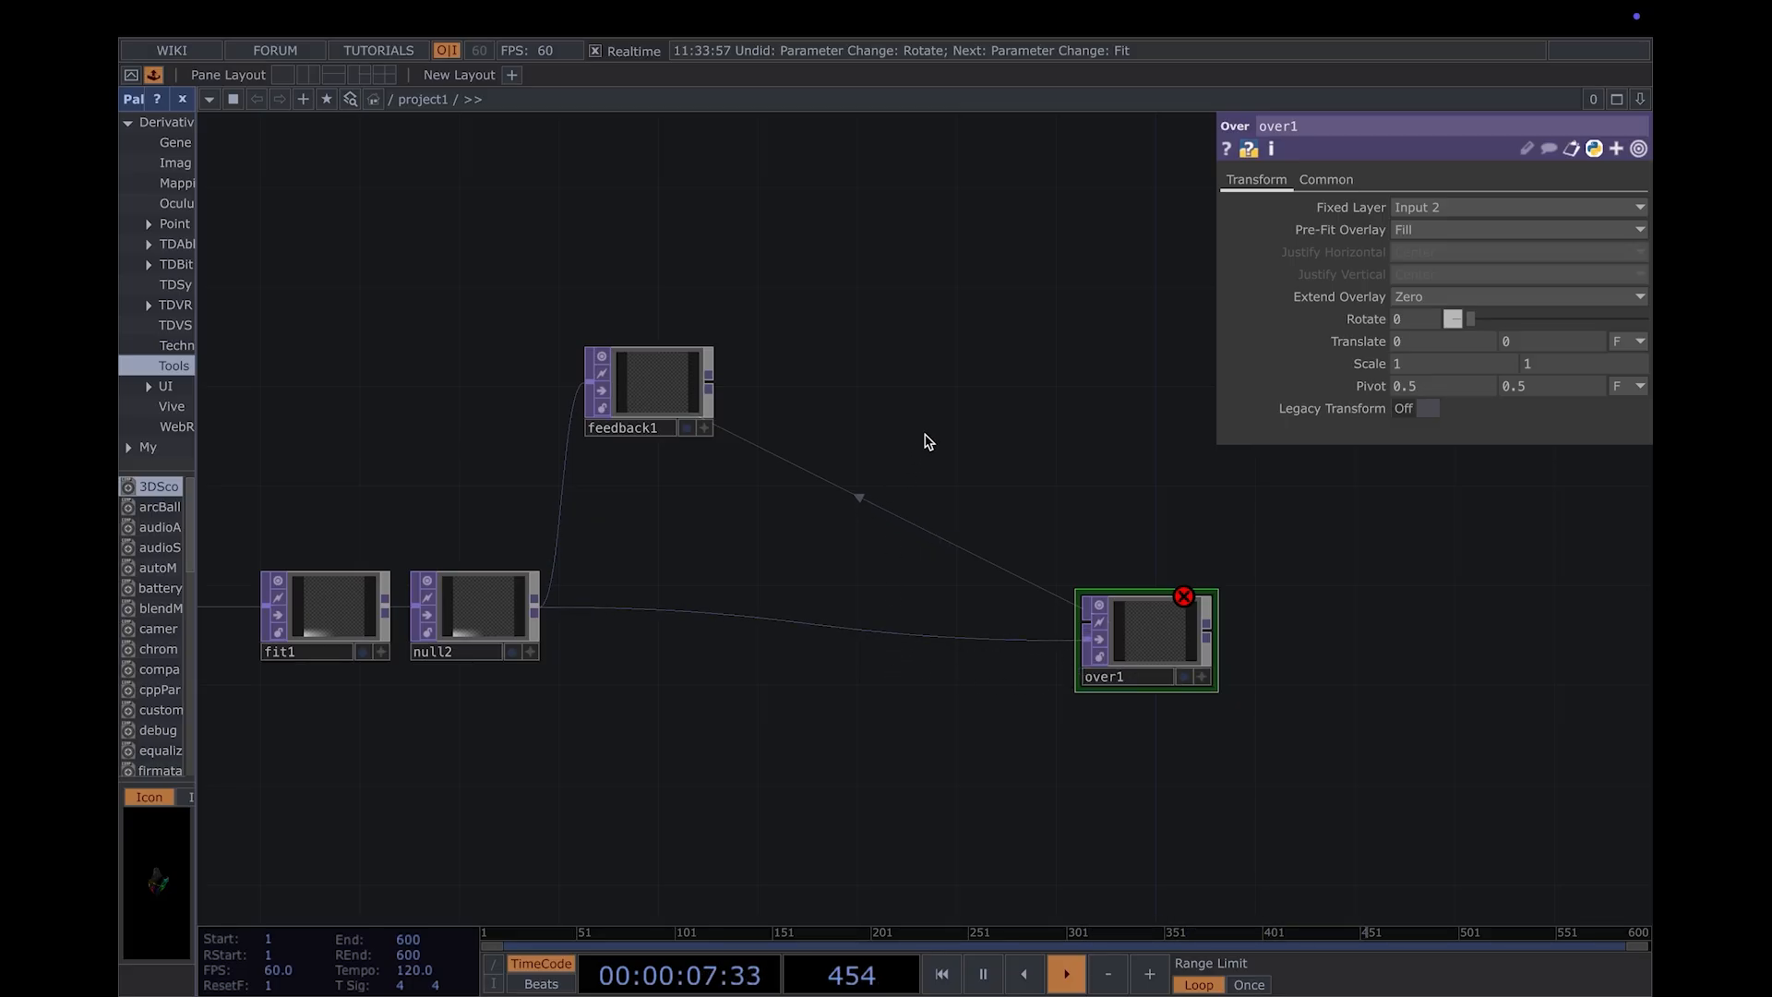
- Append a Transform TOP to the output of feedback1 and place it directly to its right
right_click(716, 385)
text(tra)
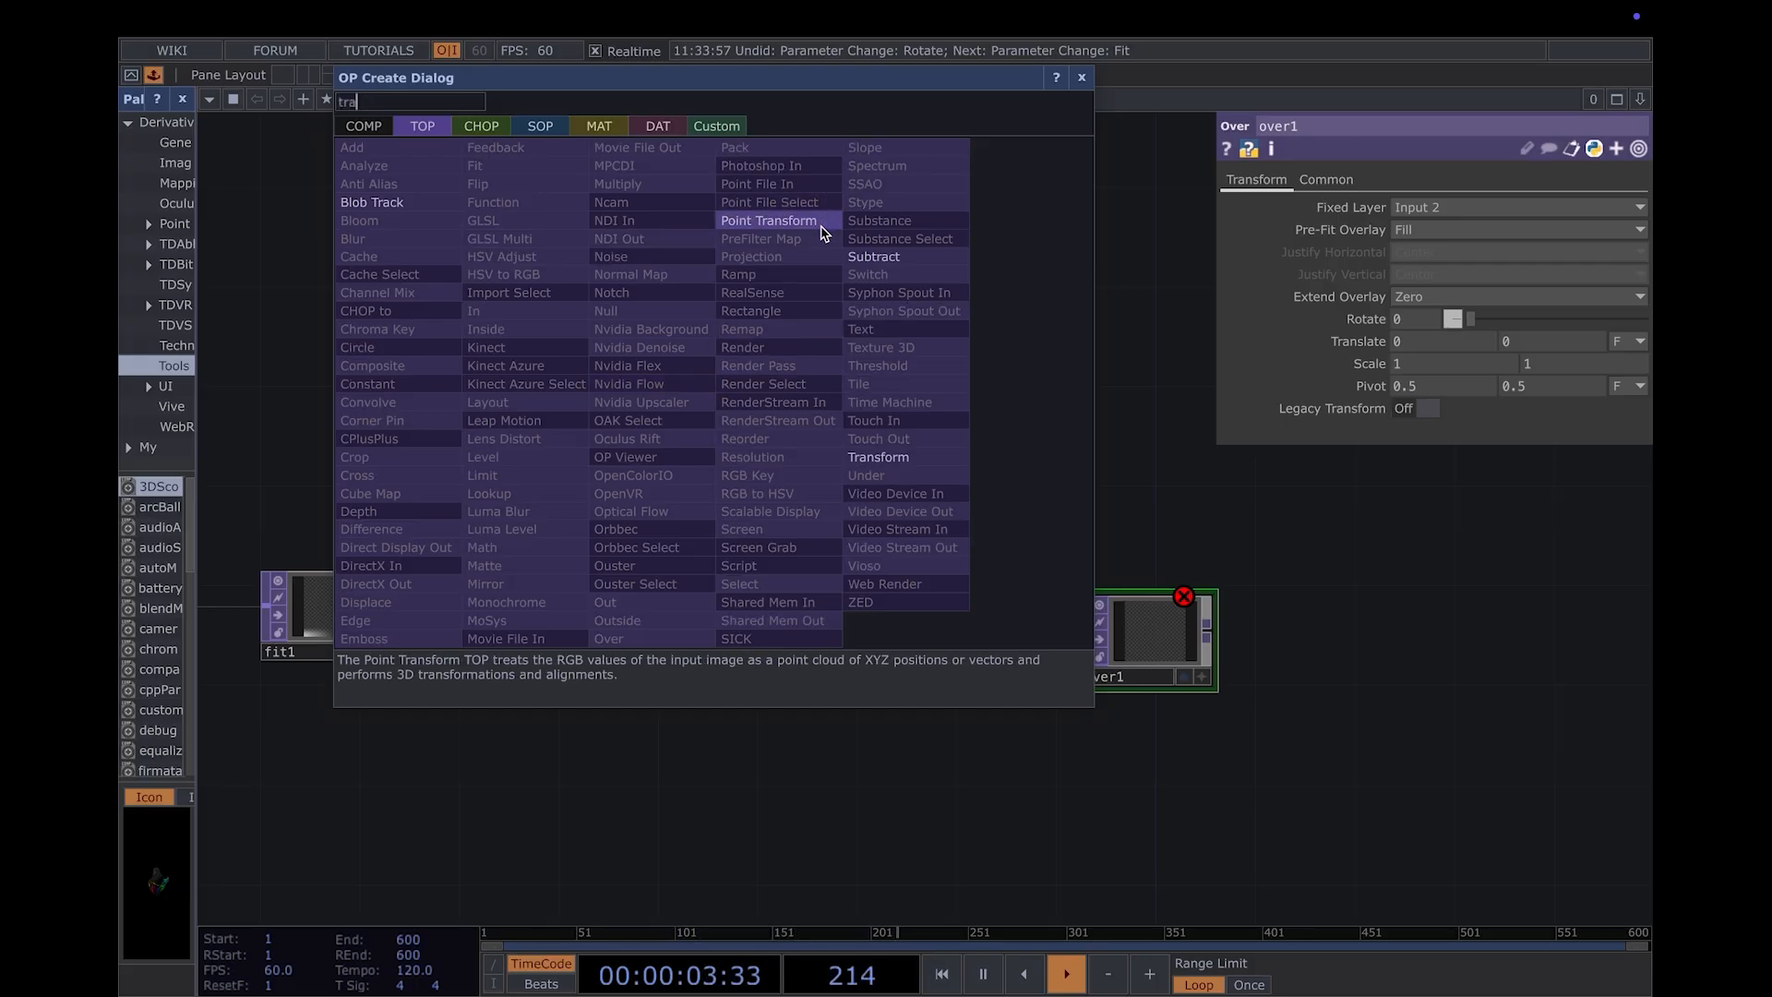
text(sform)
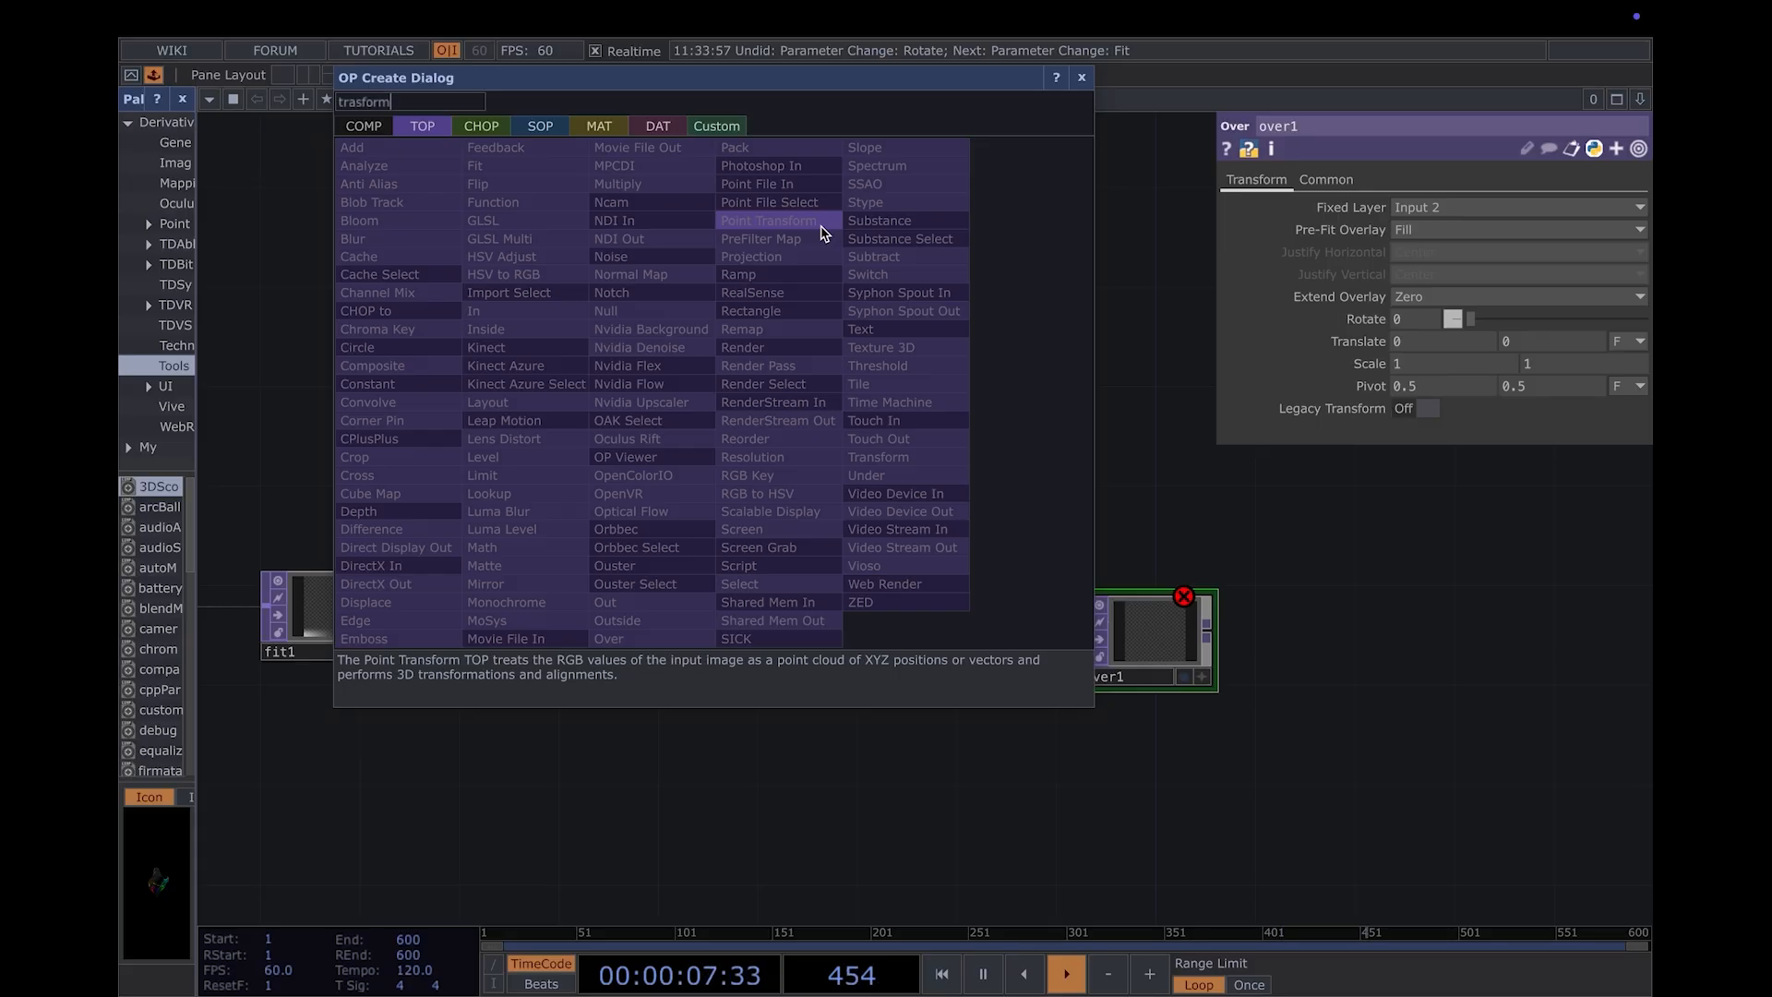
key(BackSpace)
key(BackSpace)
key(BackSpace)
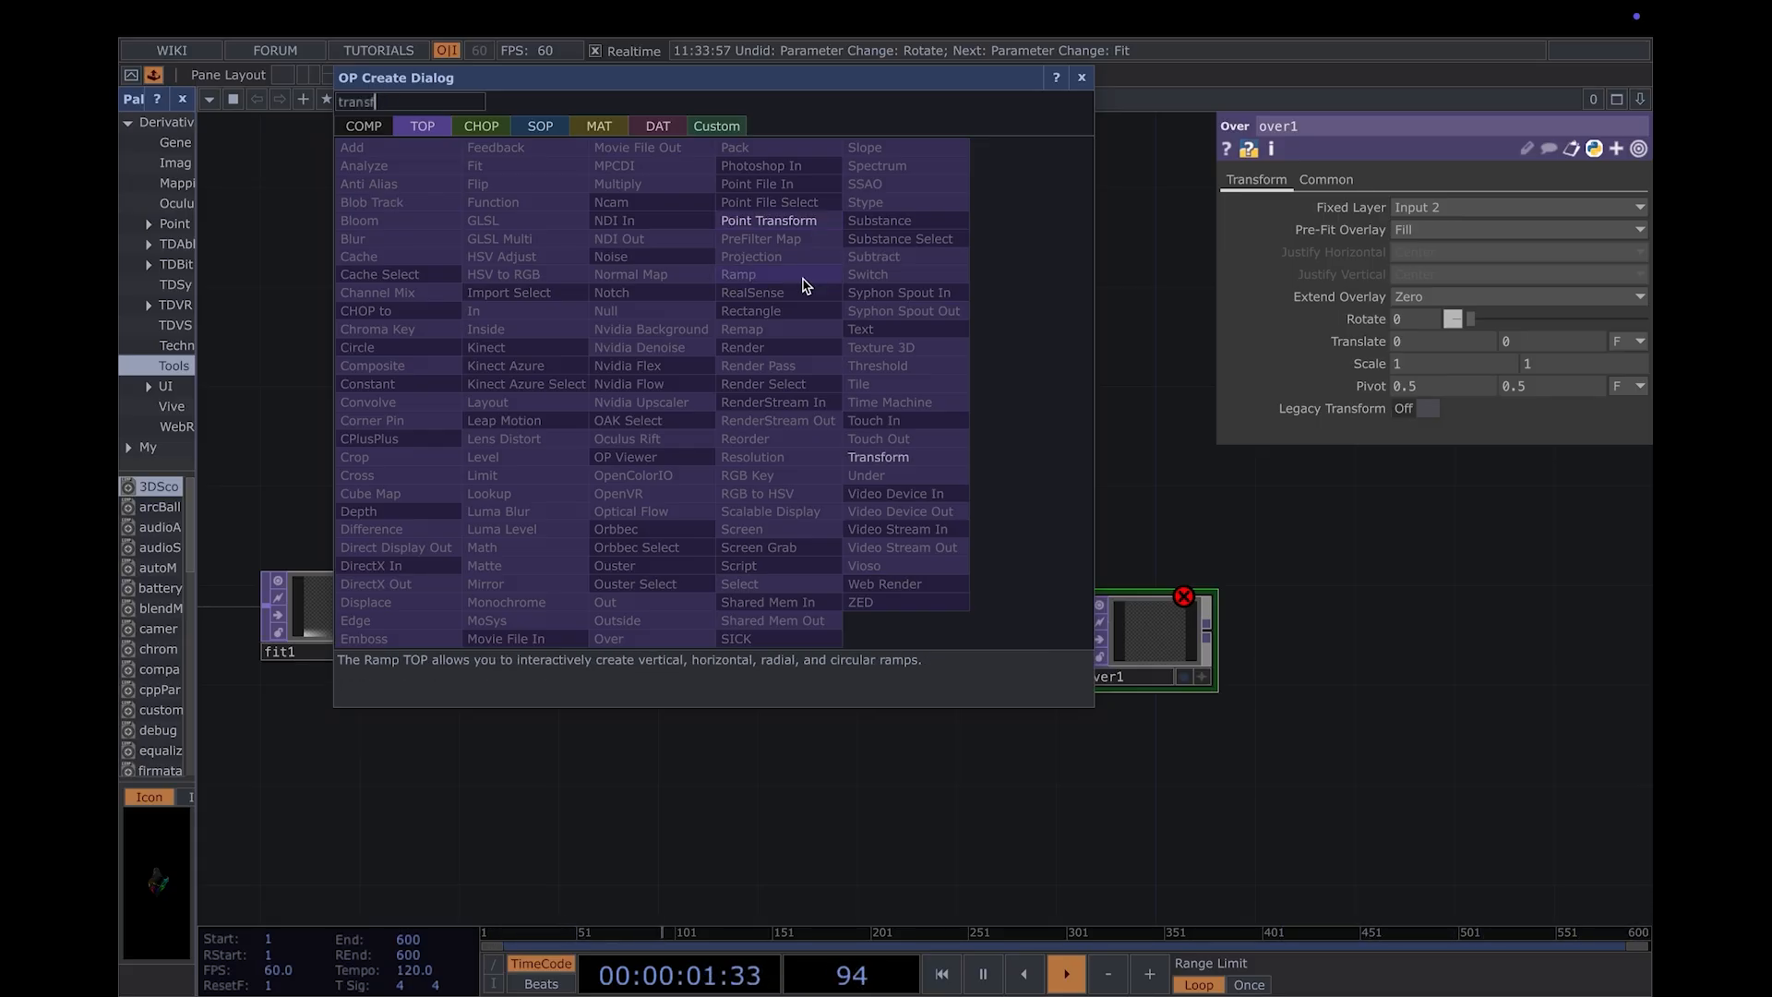
click(909, 456)
click(812, 392)
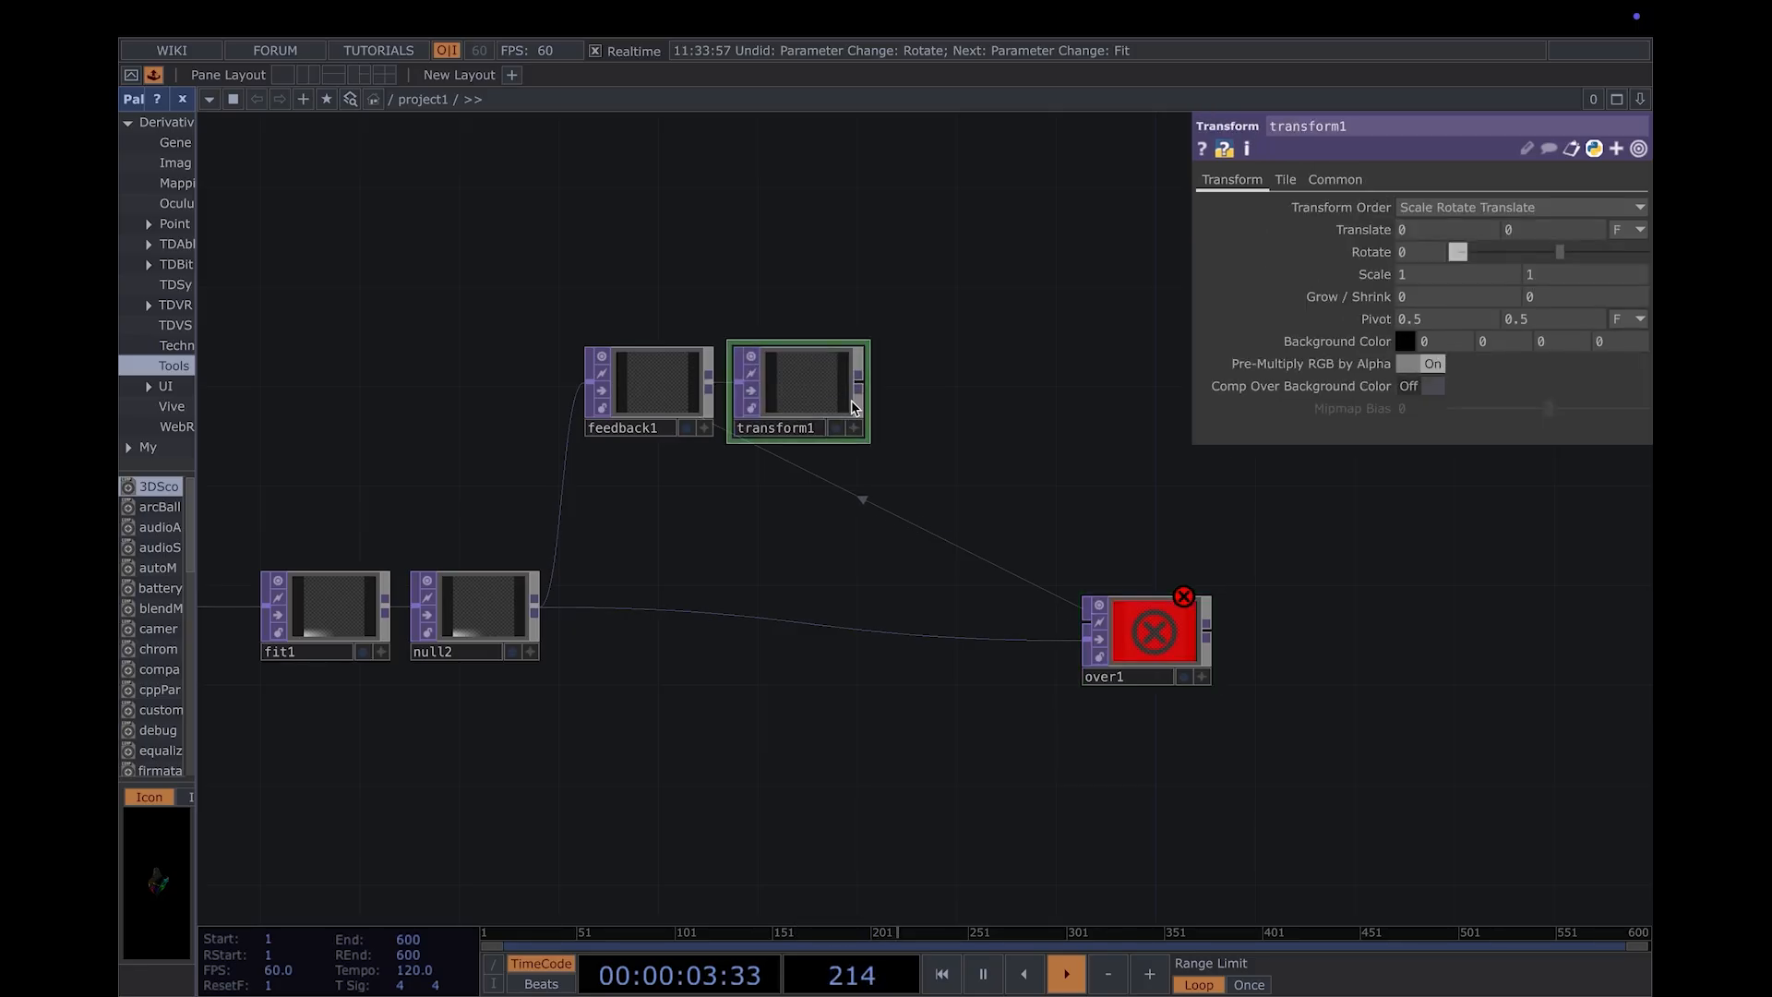
- Append a Null TOP to the Transform TOP and wire it into the first input of over1
right_click(865, 385)
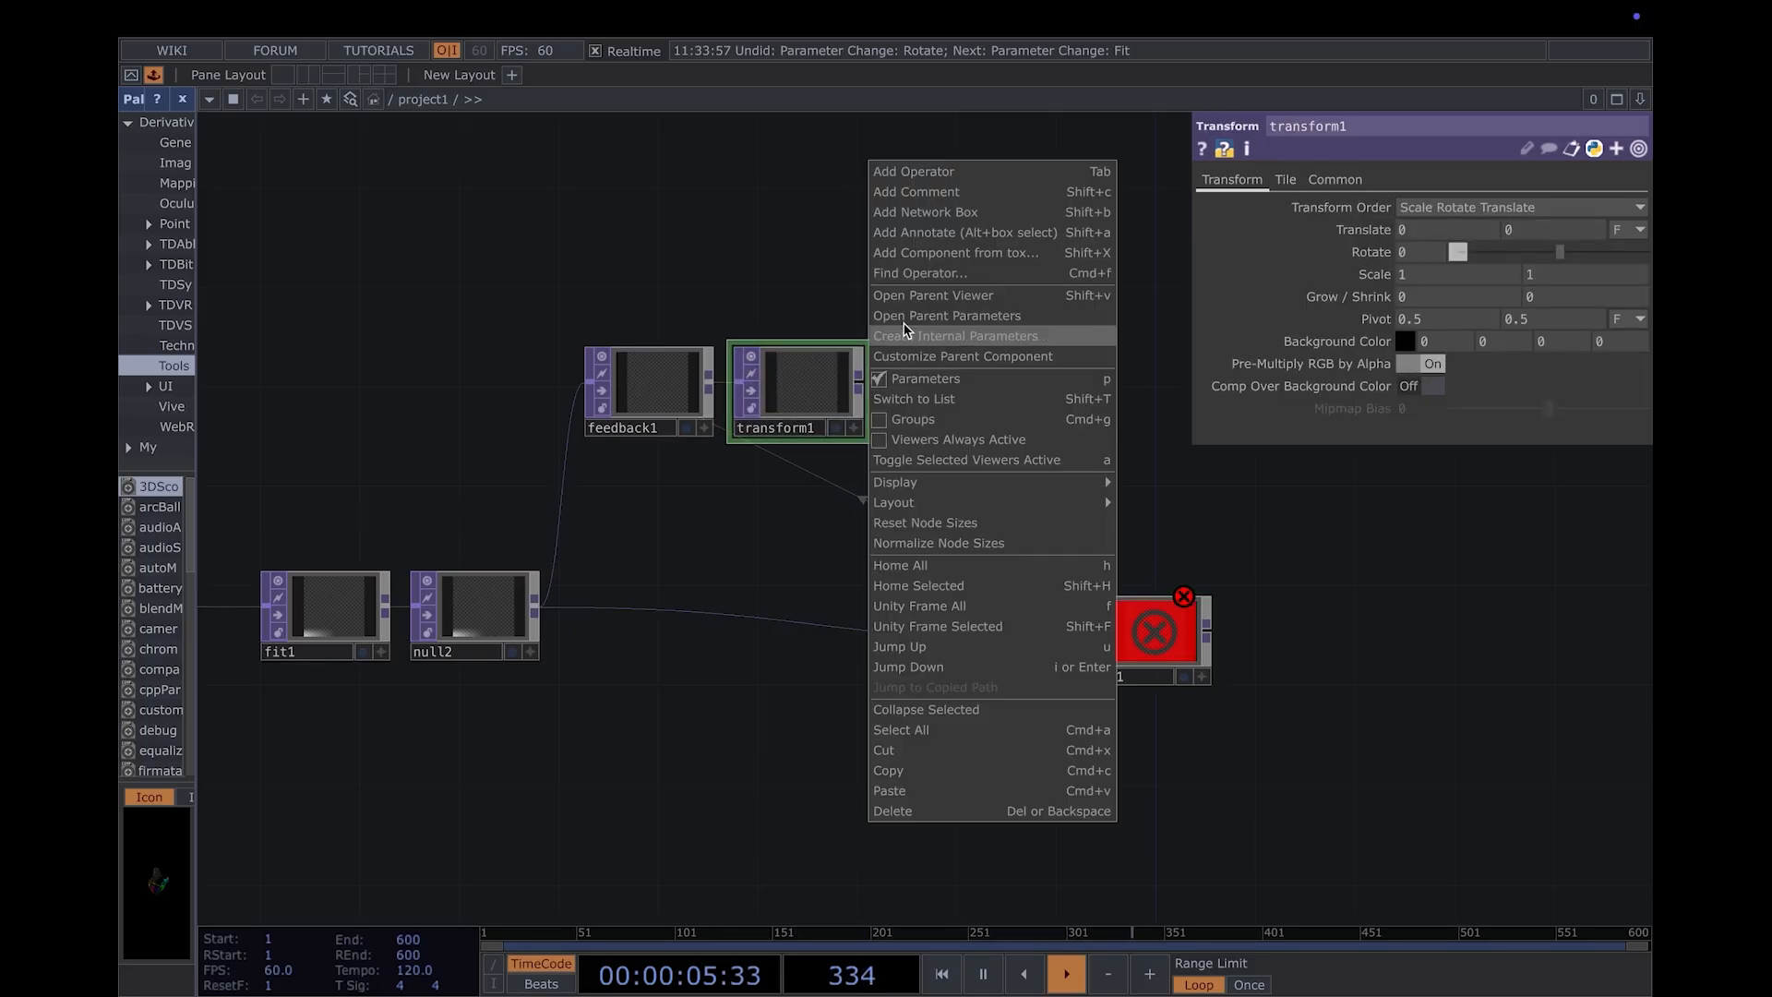
key(Escape)
right_click(856, 392)
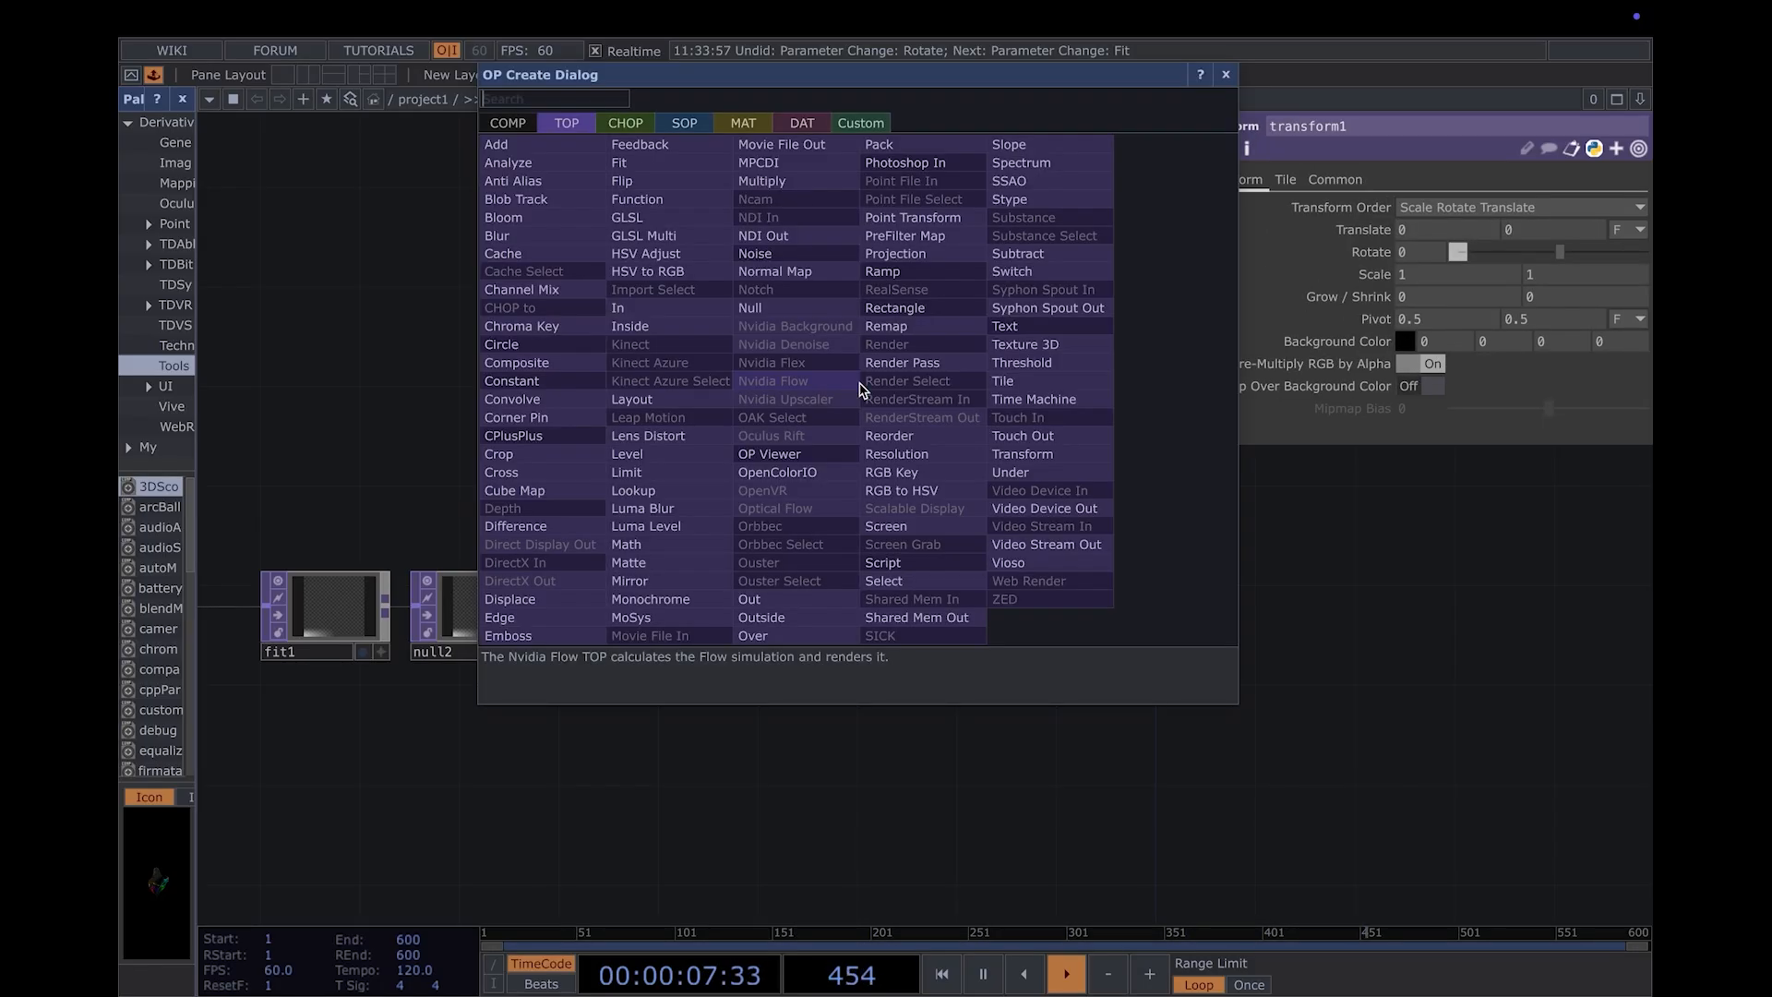
click(862, 384)
click(873, 409)
drag(873, 409, 1085, 620)
drag(1016, 753, 1043, 746)
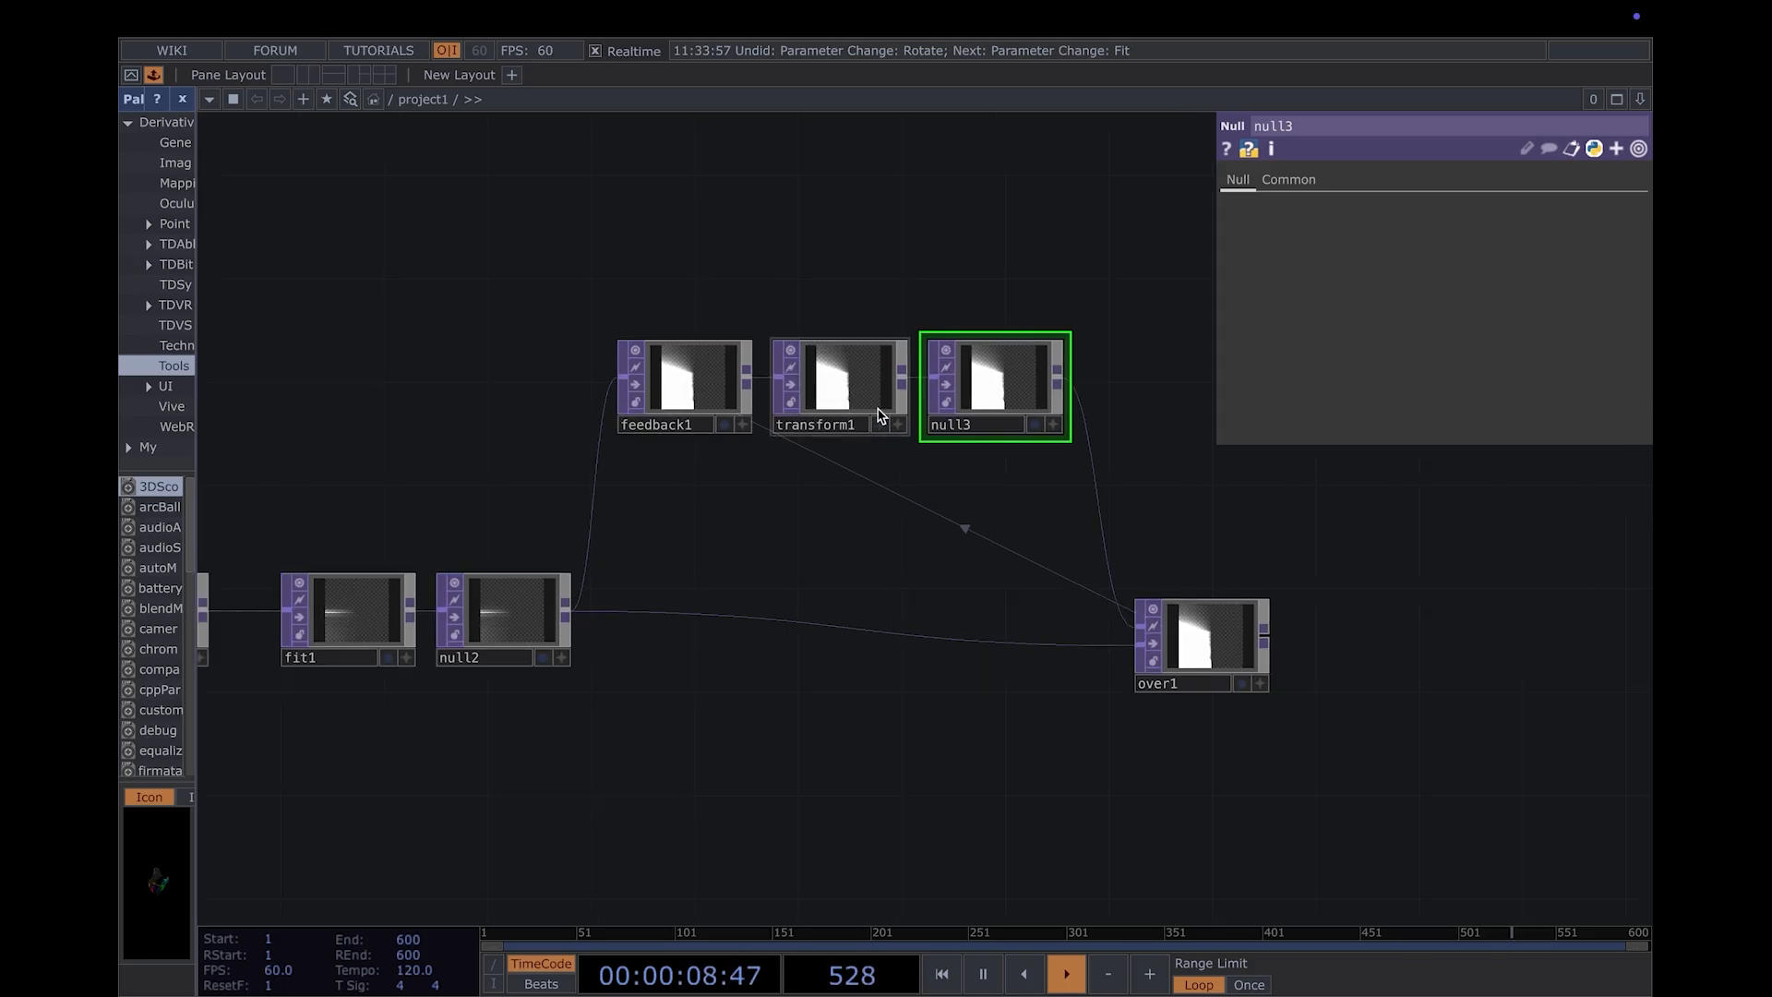
- Set transform1's horizontal Translate to 0.01 and fit1's vertical Translate to 0.99
click(877, 410)
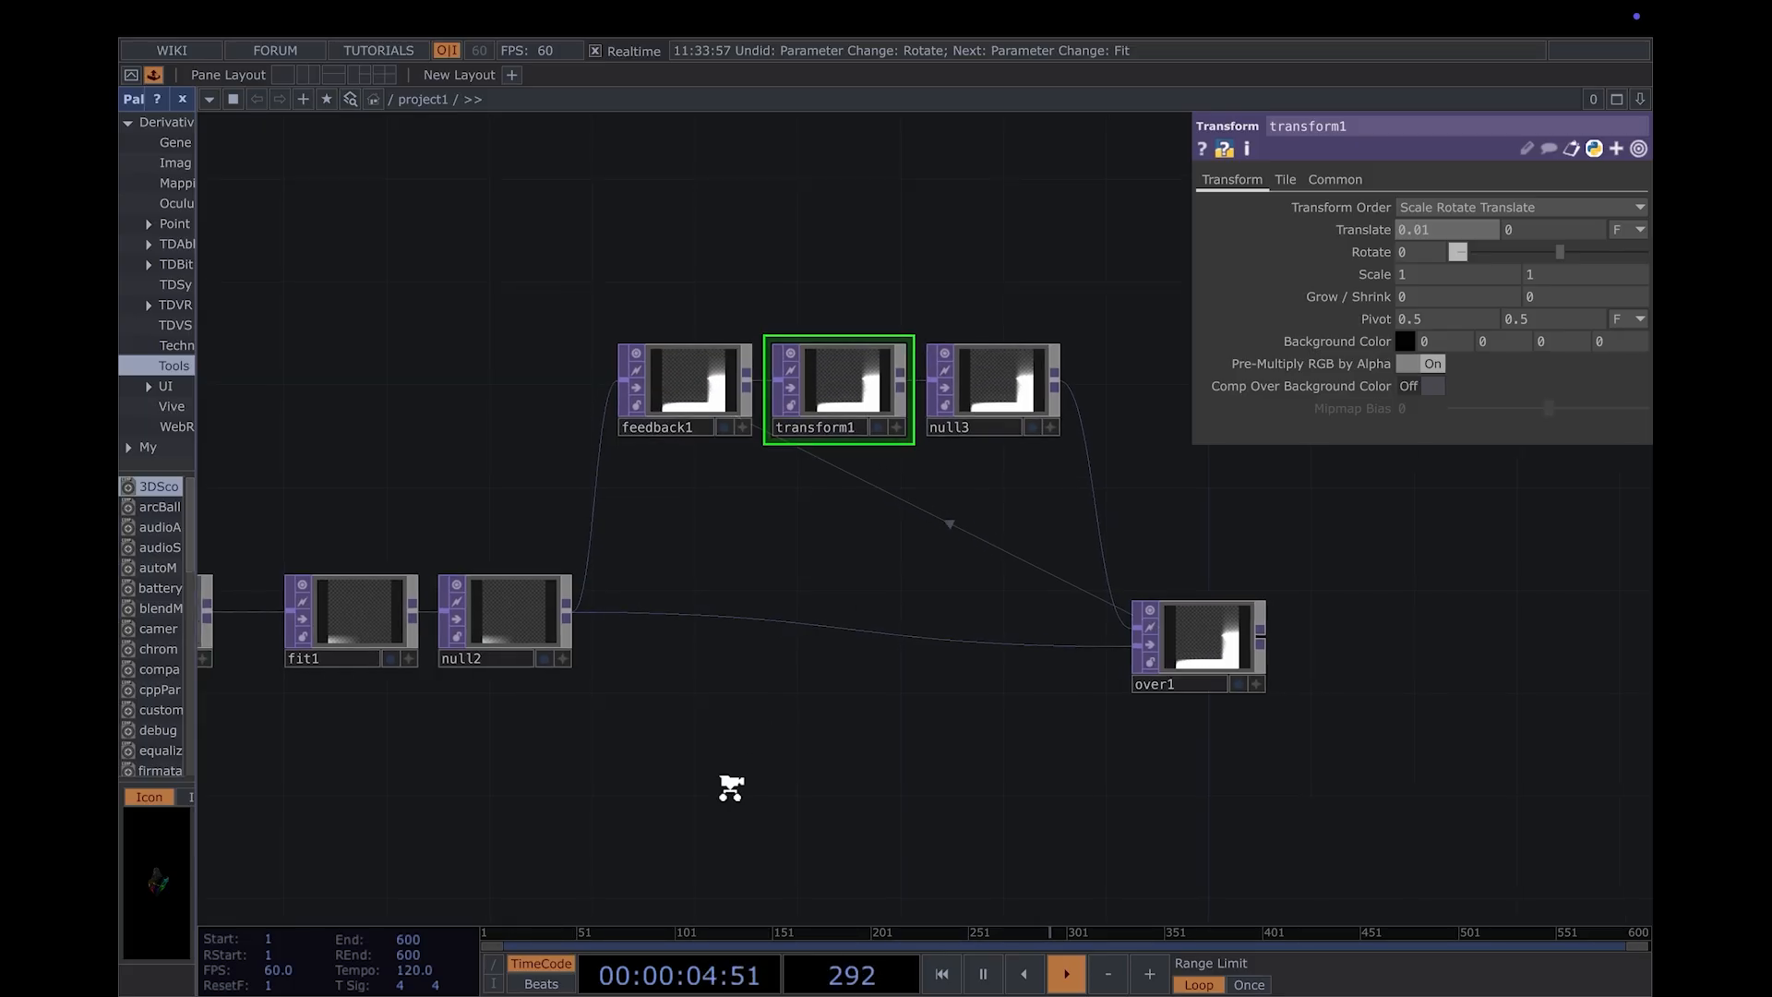
scroll(717, 761, down, 2)
drag(705, 735, 574, 673)
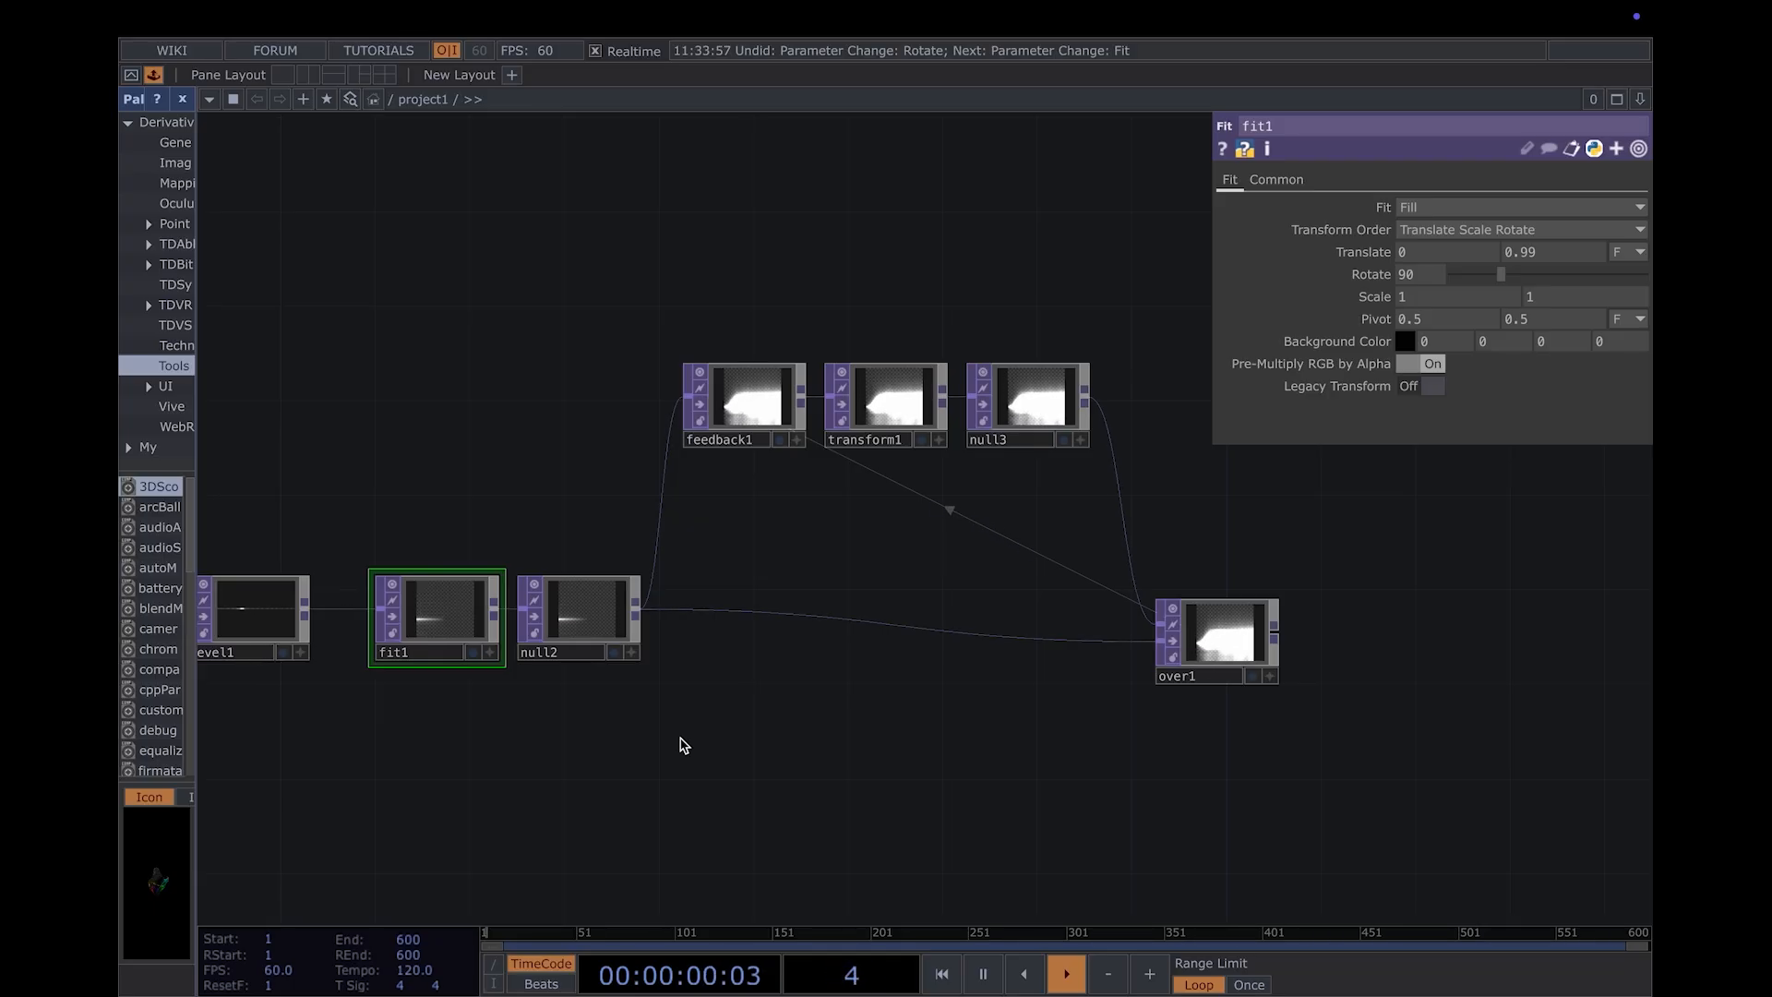
- Append an RGB Key TOP to the output of over1 and place it to its right
drag(683, 744, 1206, 732)
scroll(1200, 738, down, 2)
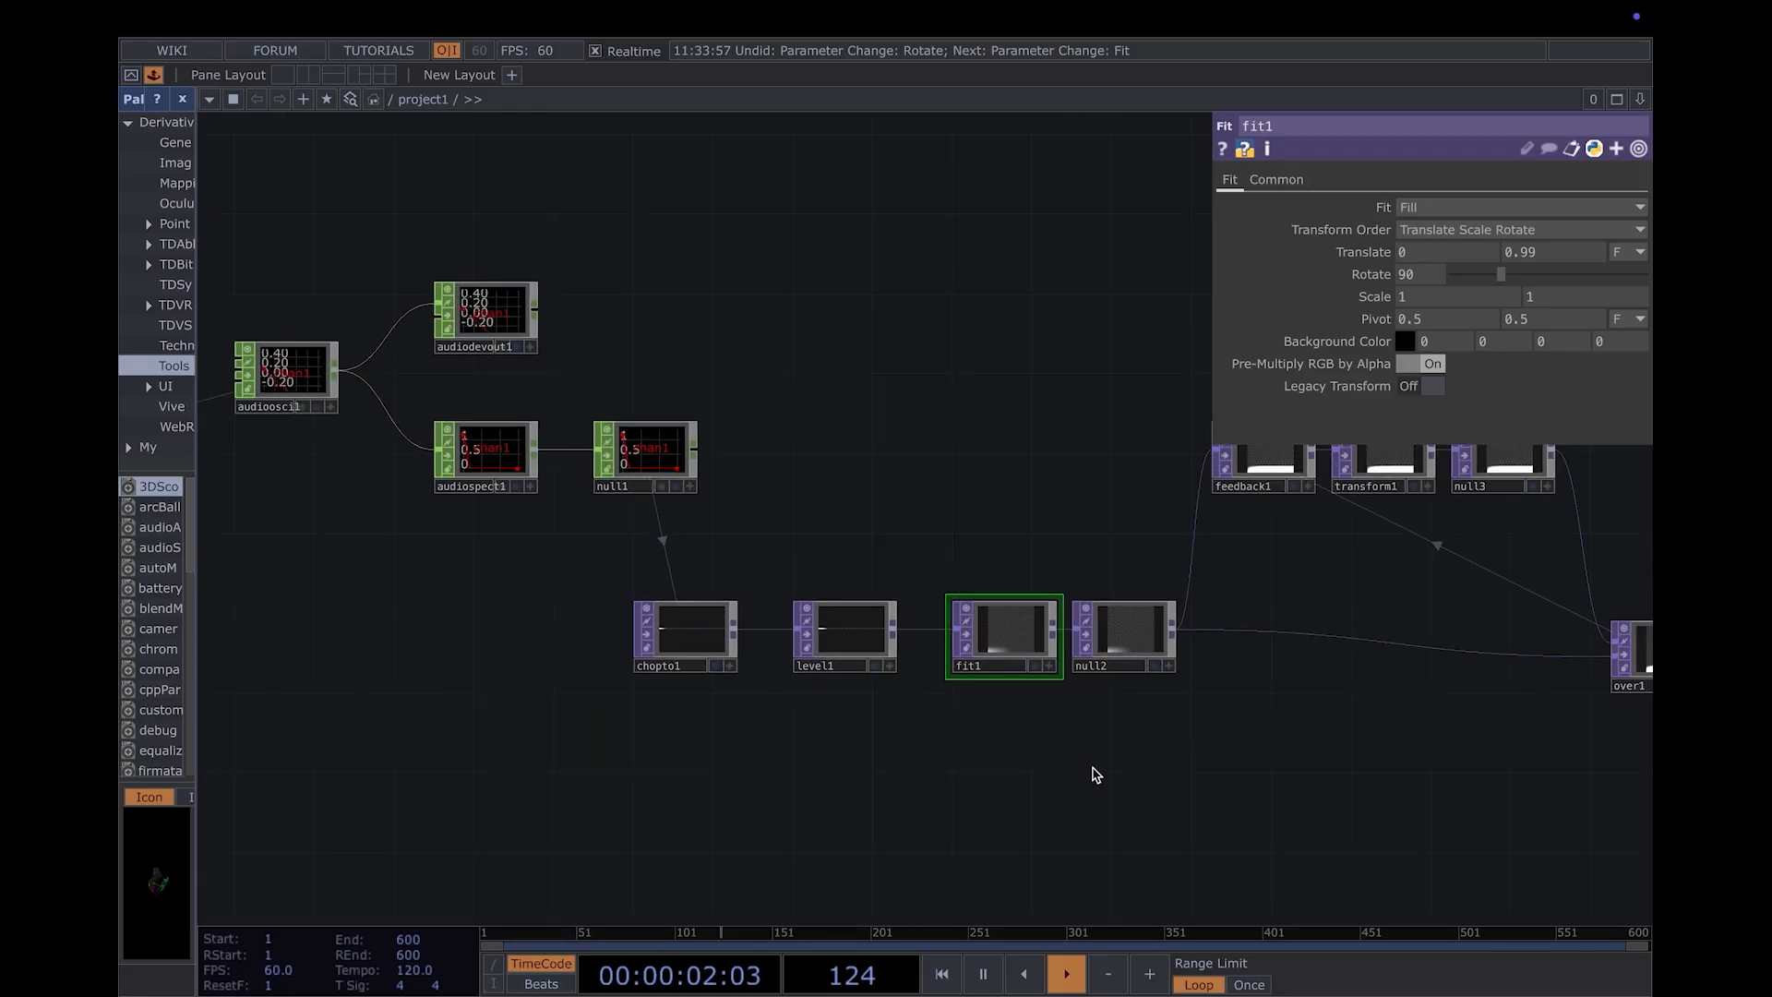
drag(1017, 771, 810, 774)
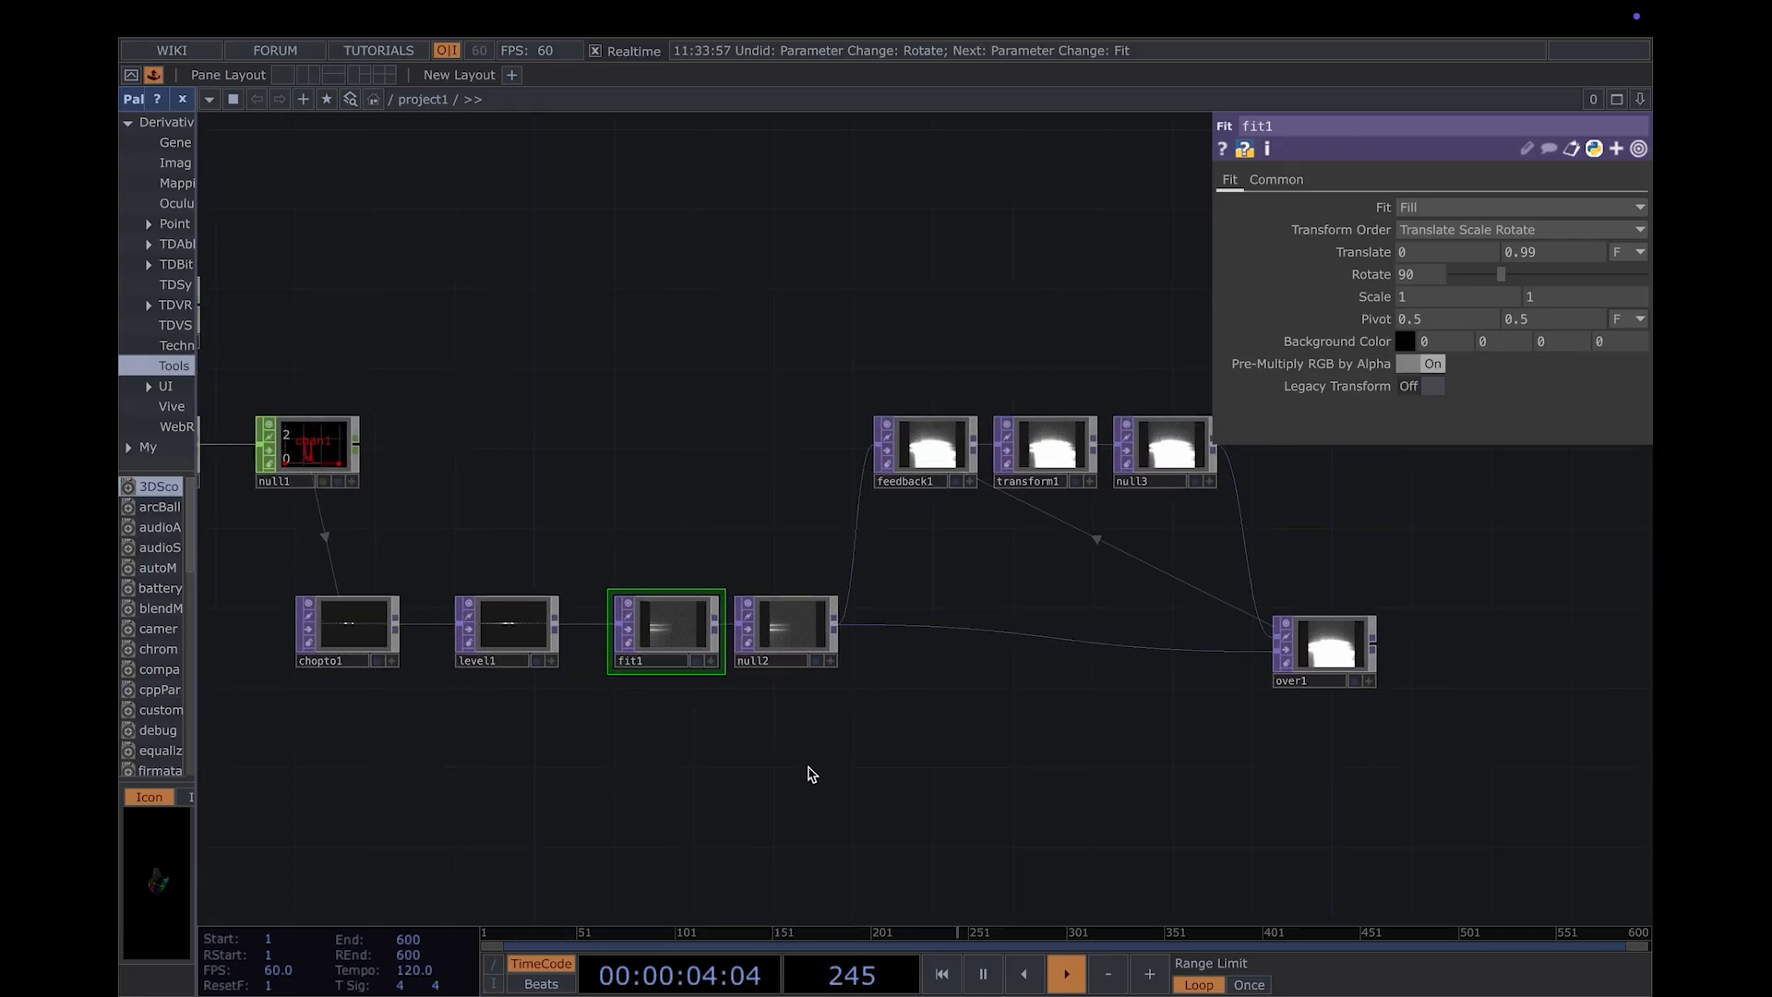
scroll(784, 738, up, 2)
drag(771, 723, 581, 720)
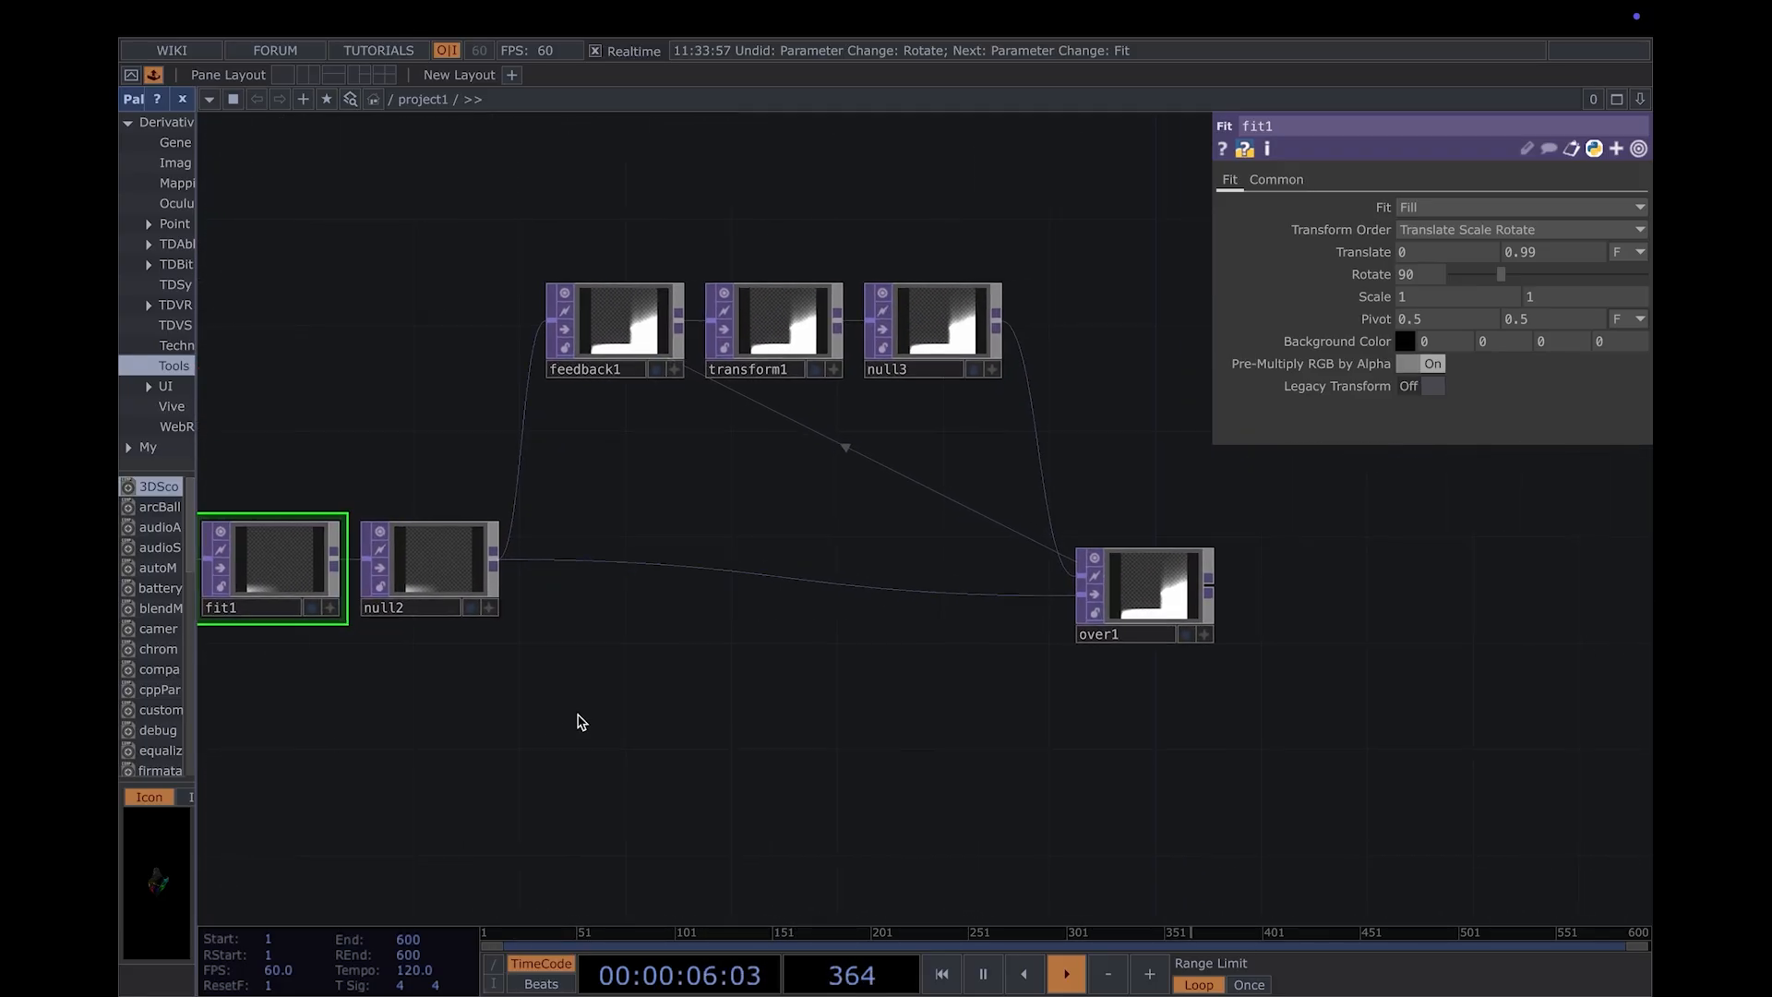
drag(1107, 585, 979, 591)
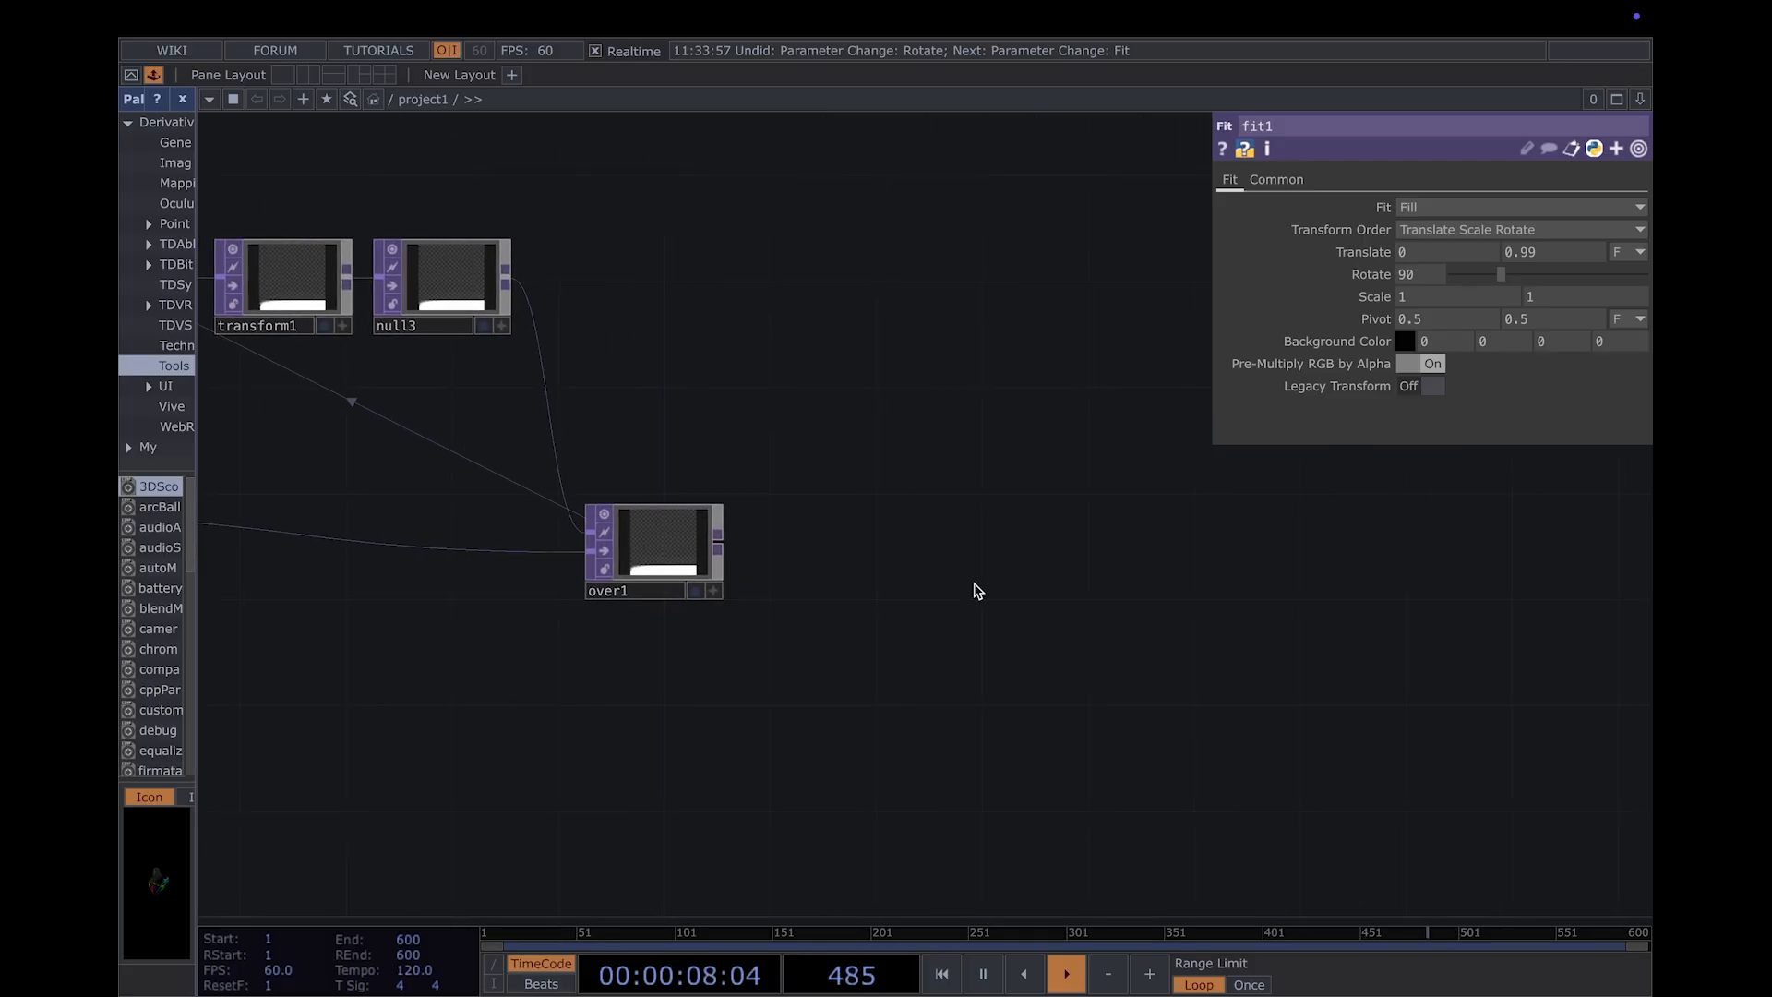
right_click(719, 546)
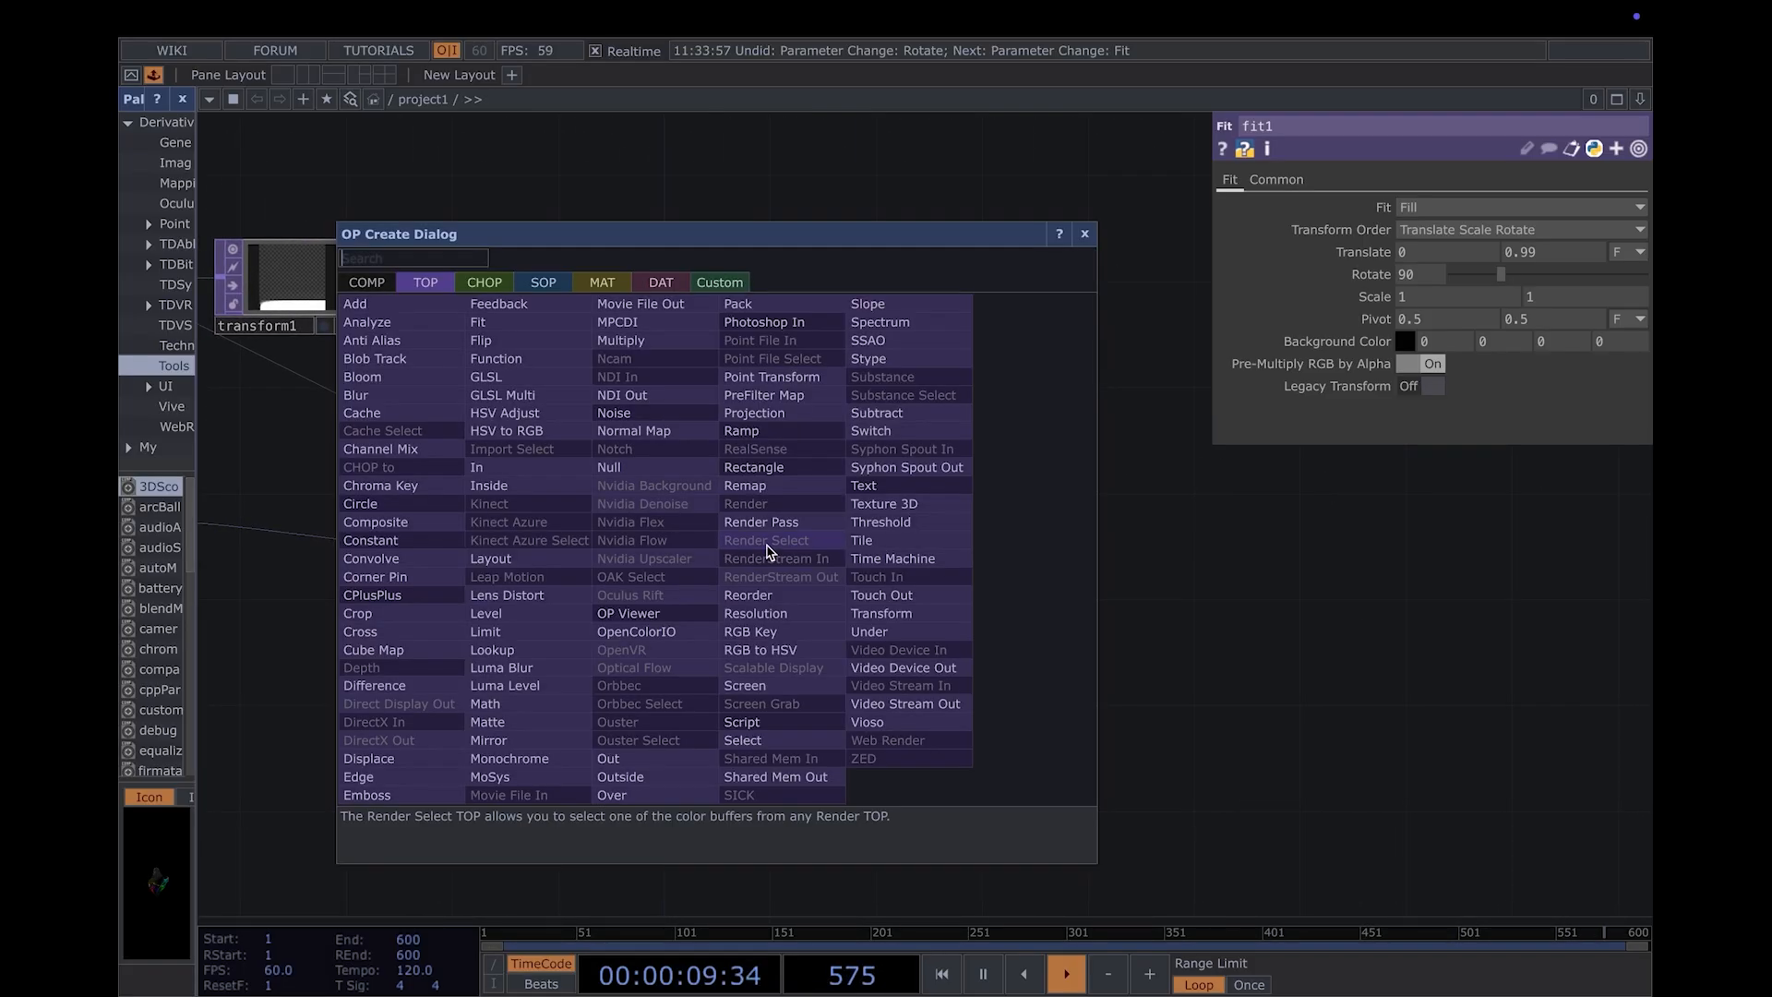
click(828, 644)
click(877, 554)
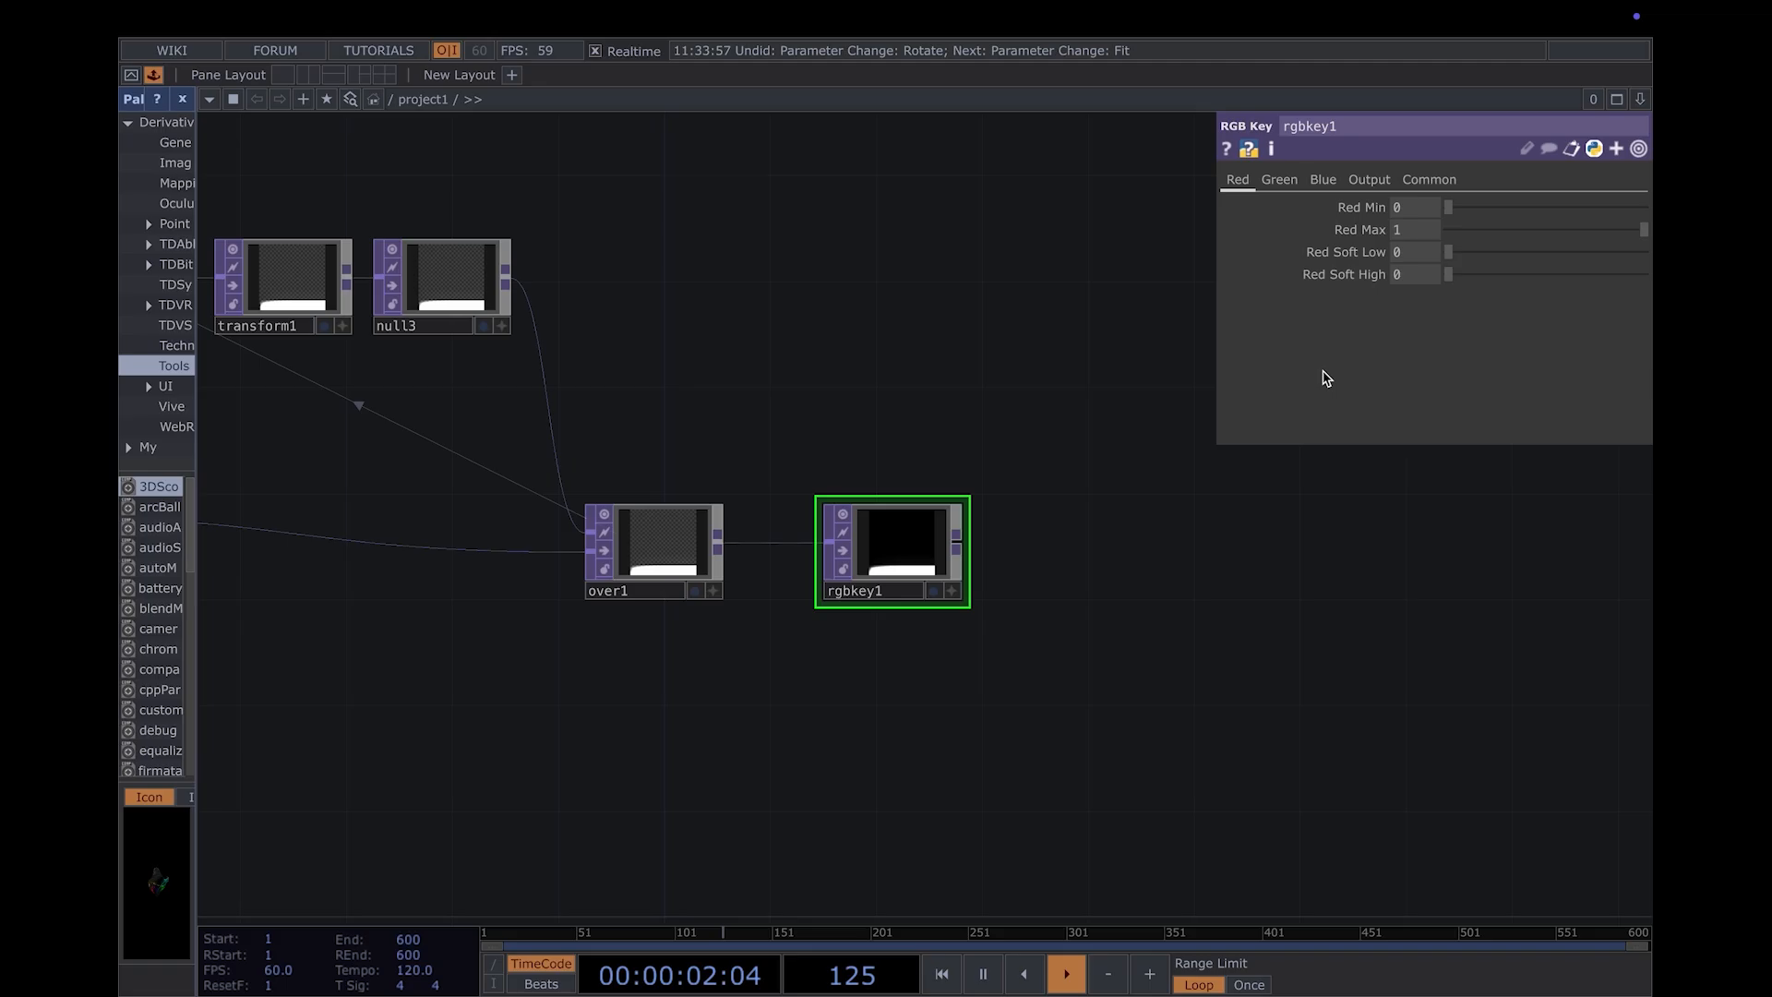
- Duplicate the select1 CHOP and keep the copy below it, fed by out1
drag(1148, 568, 1022, 570)
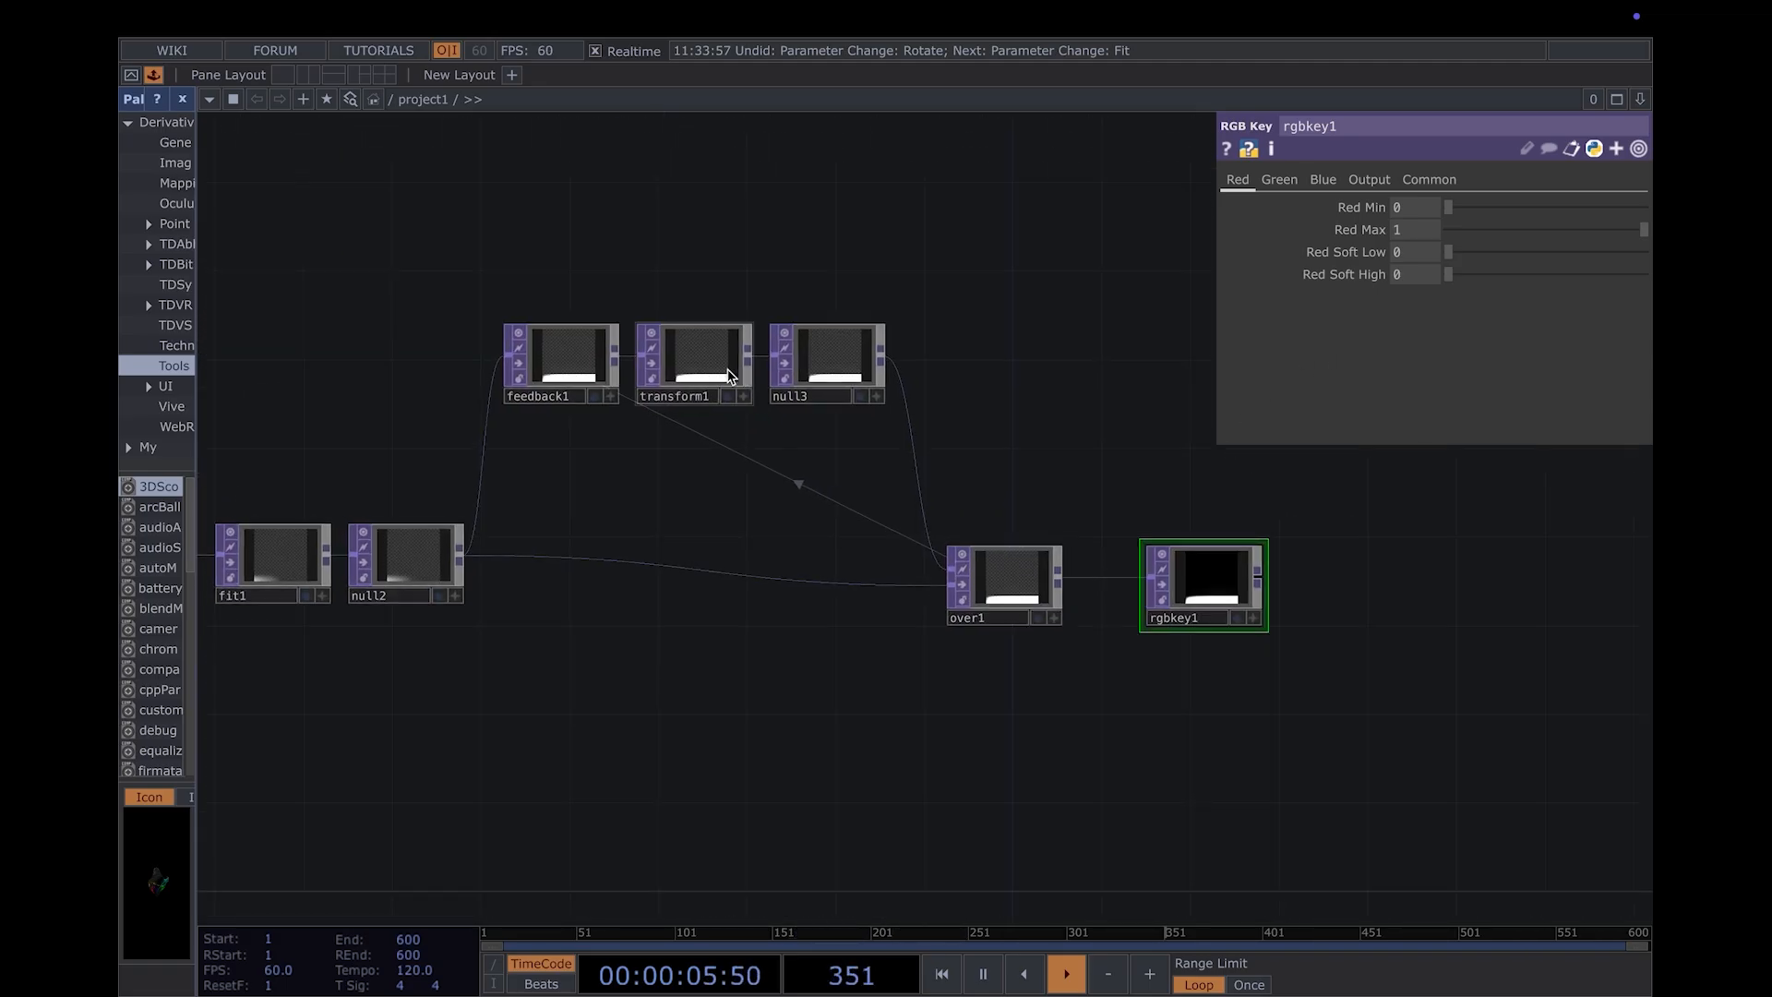
click(729, 376)
drag(707, 507, 745, 624)
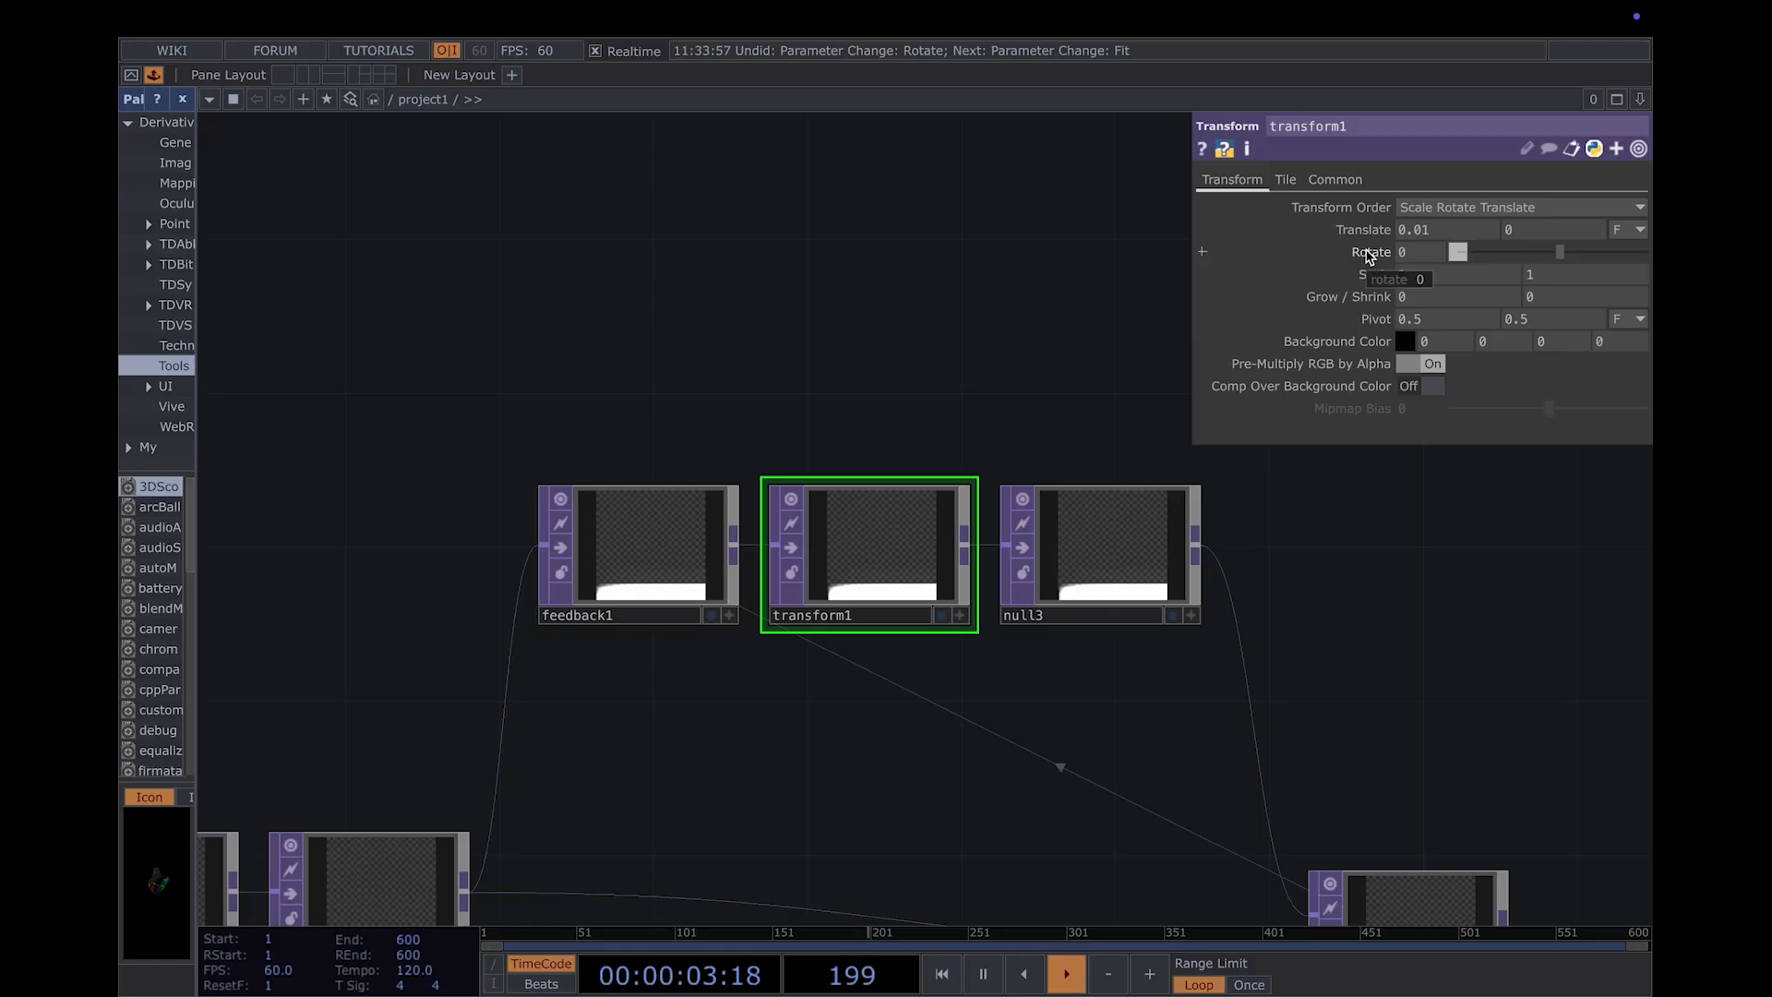
key(h)
scroll(479, 664, up, 5)
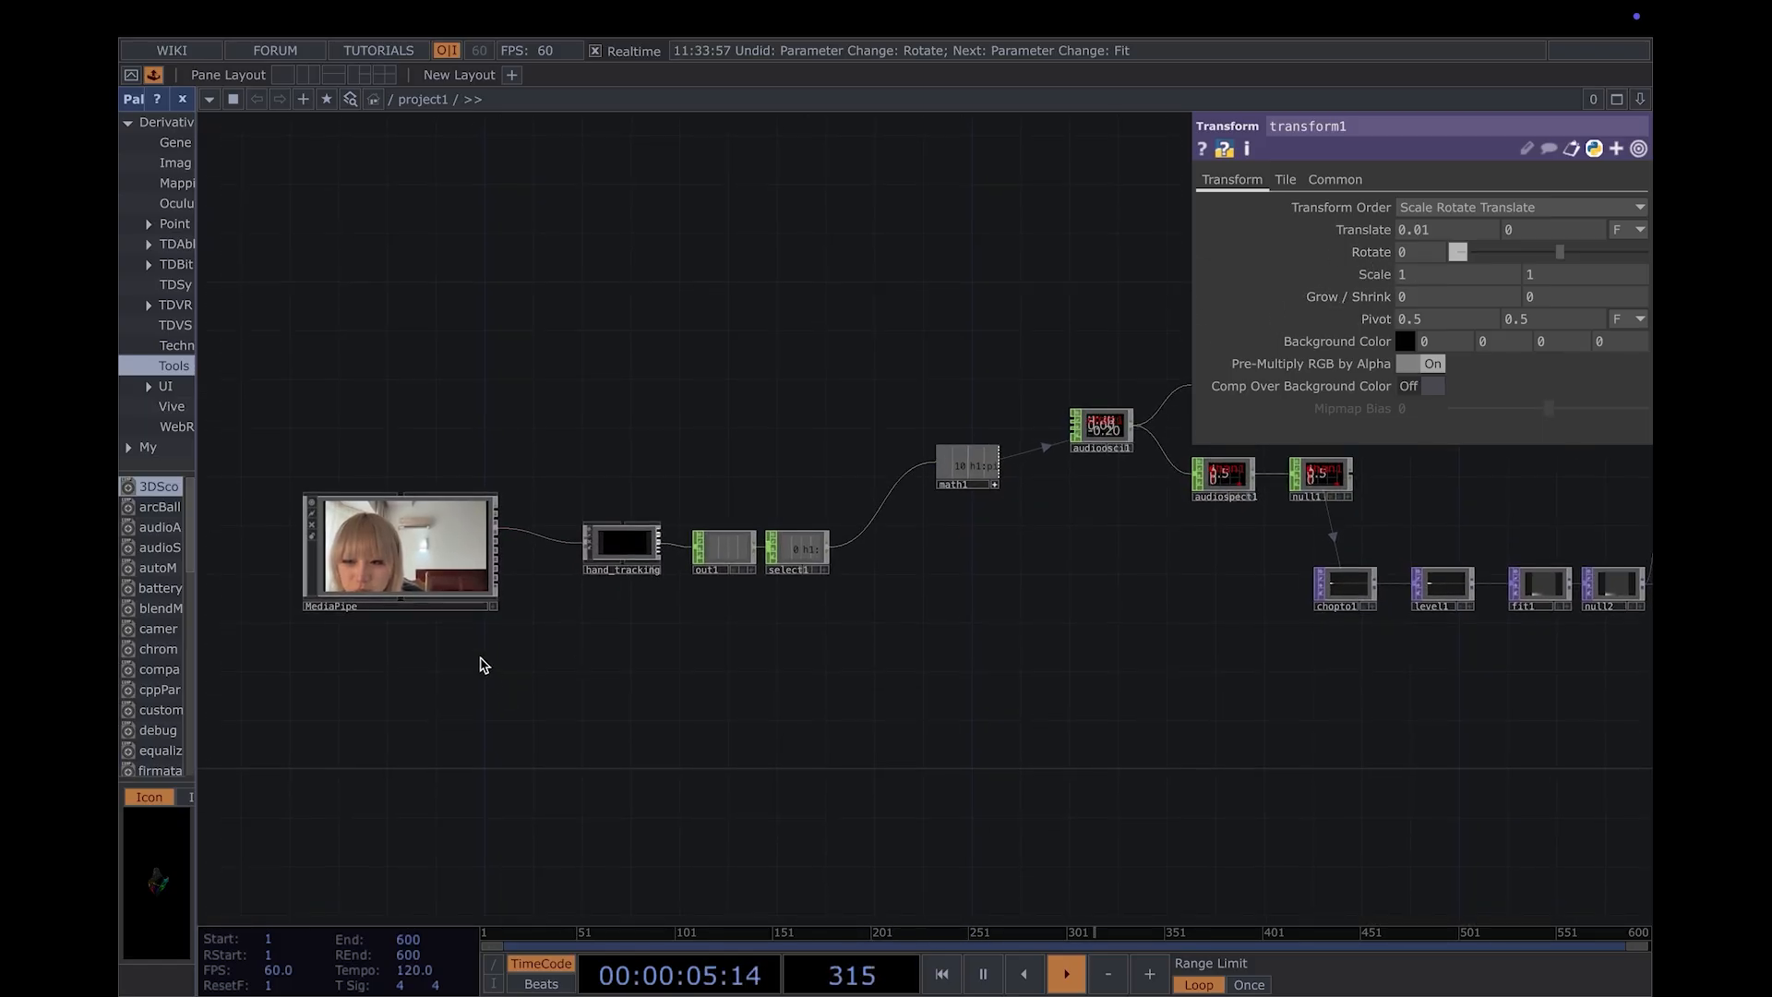
drag(550, 648, 514, 656)
scroll(517, 656, up, 5)
drag(601, 568, 238, 616)
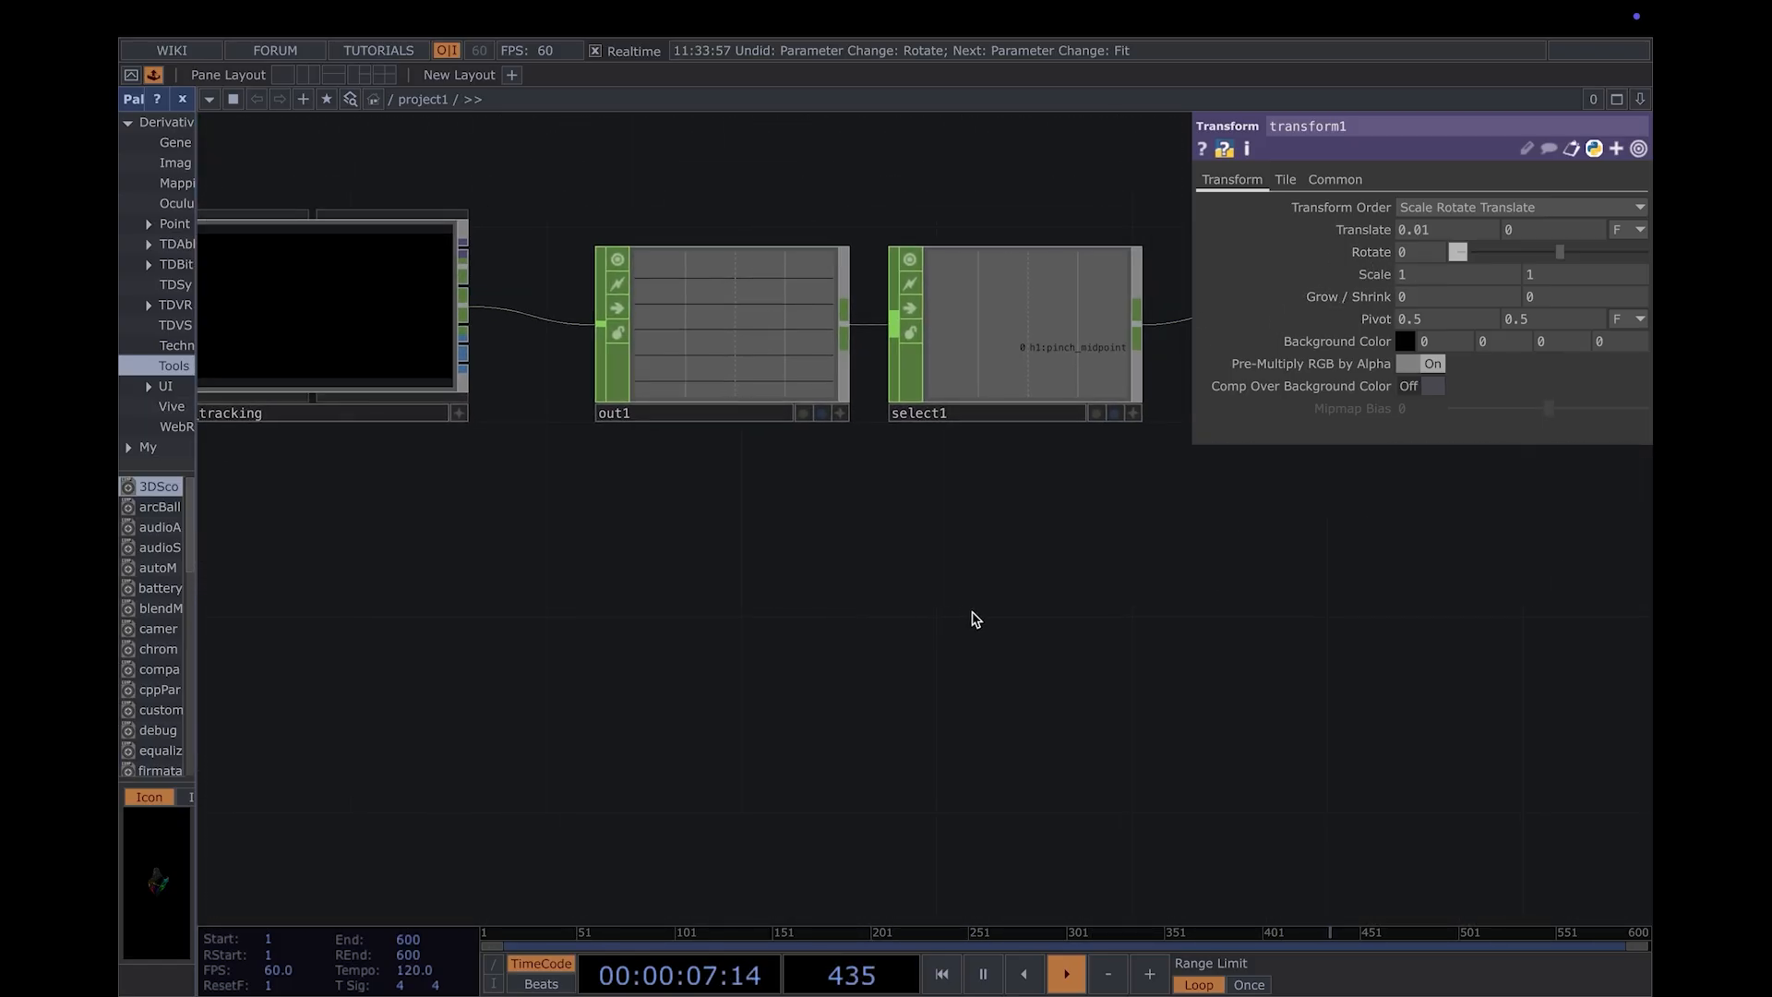
drag(973, 618, 862, 618)
click(557, 285)
drag(1108, 625, 1032, 634)
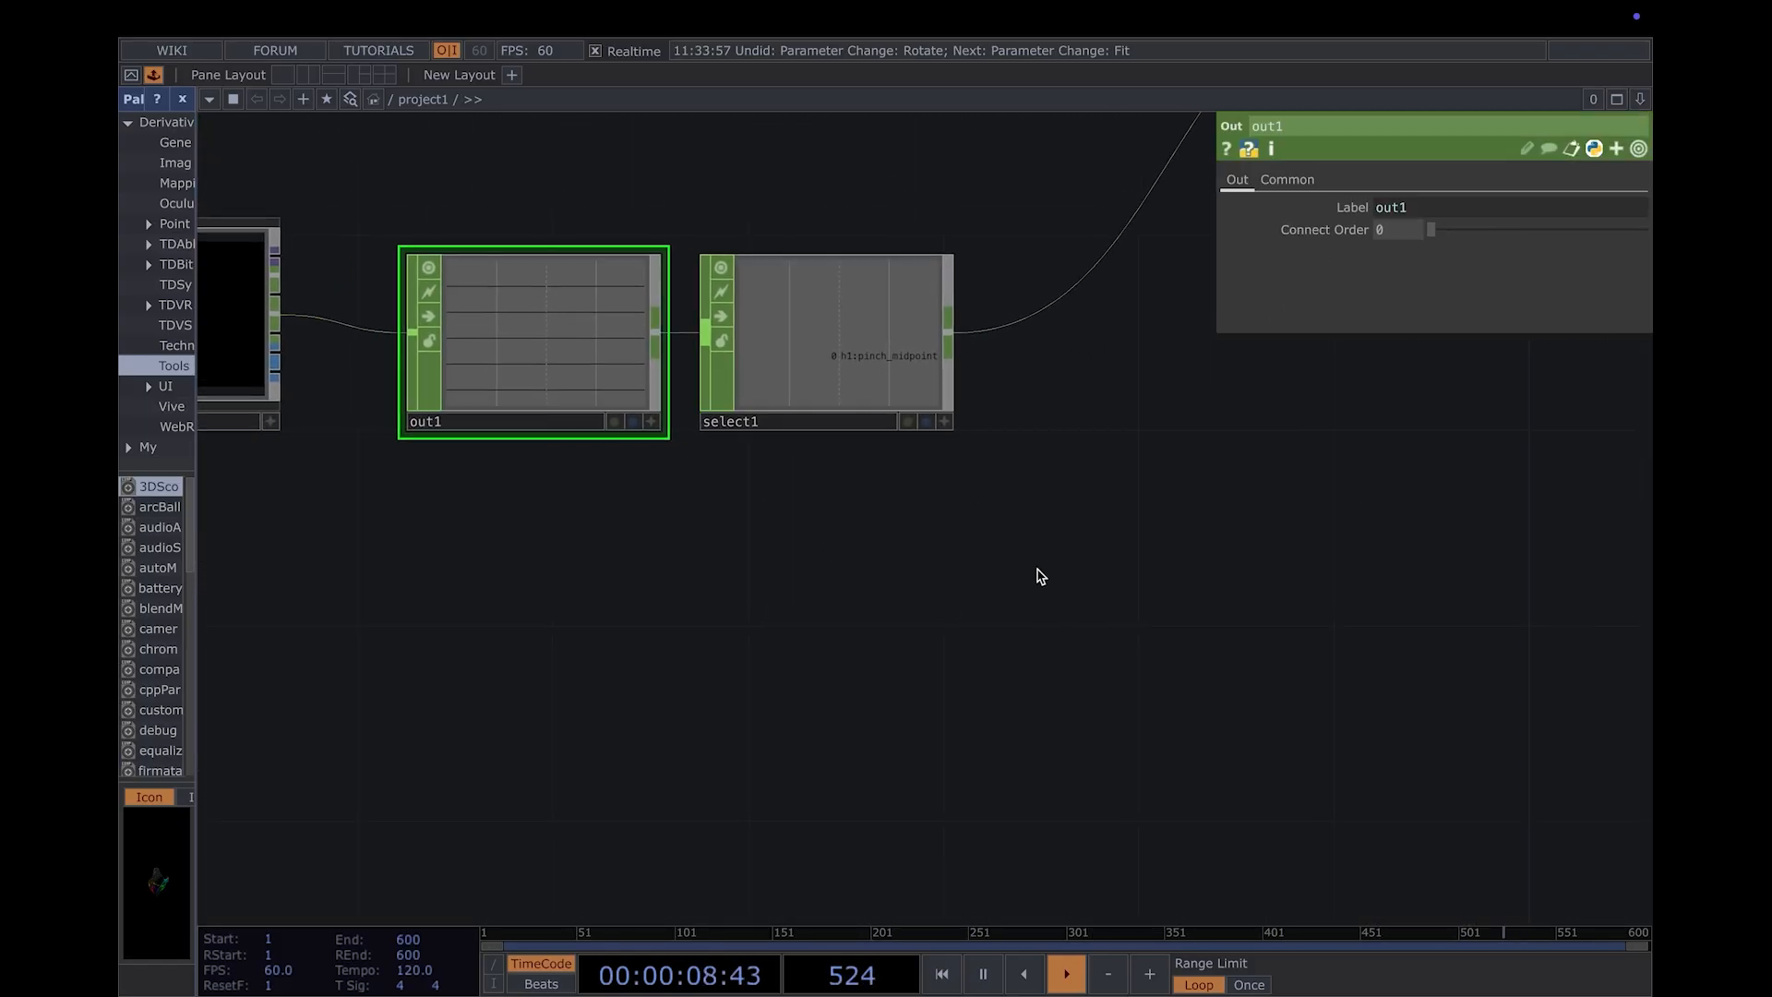
click(901, 395)
key(ctrl+c)
key(ctrl+v)
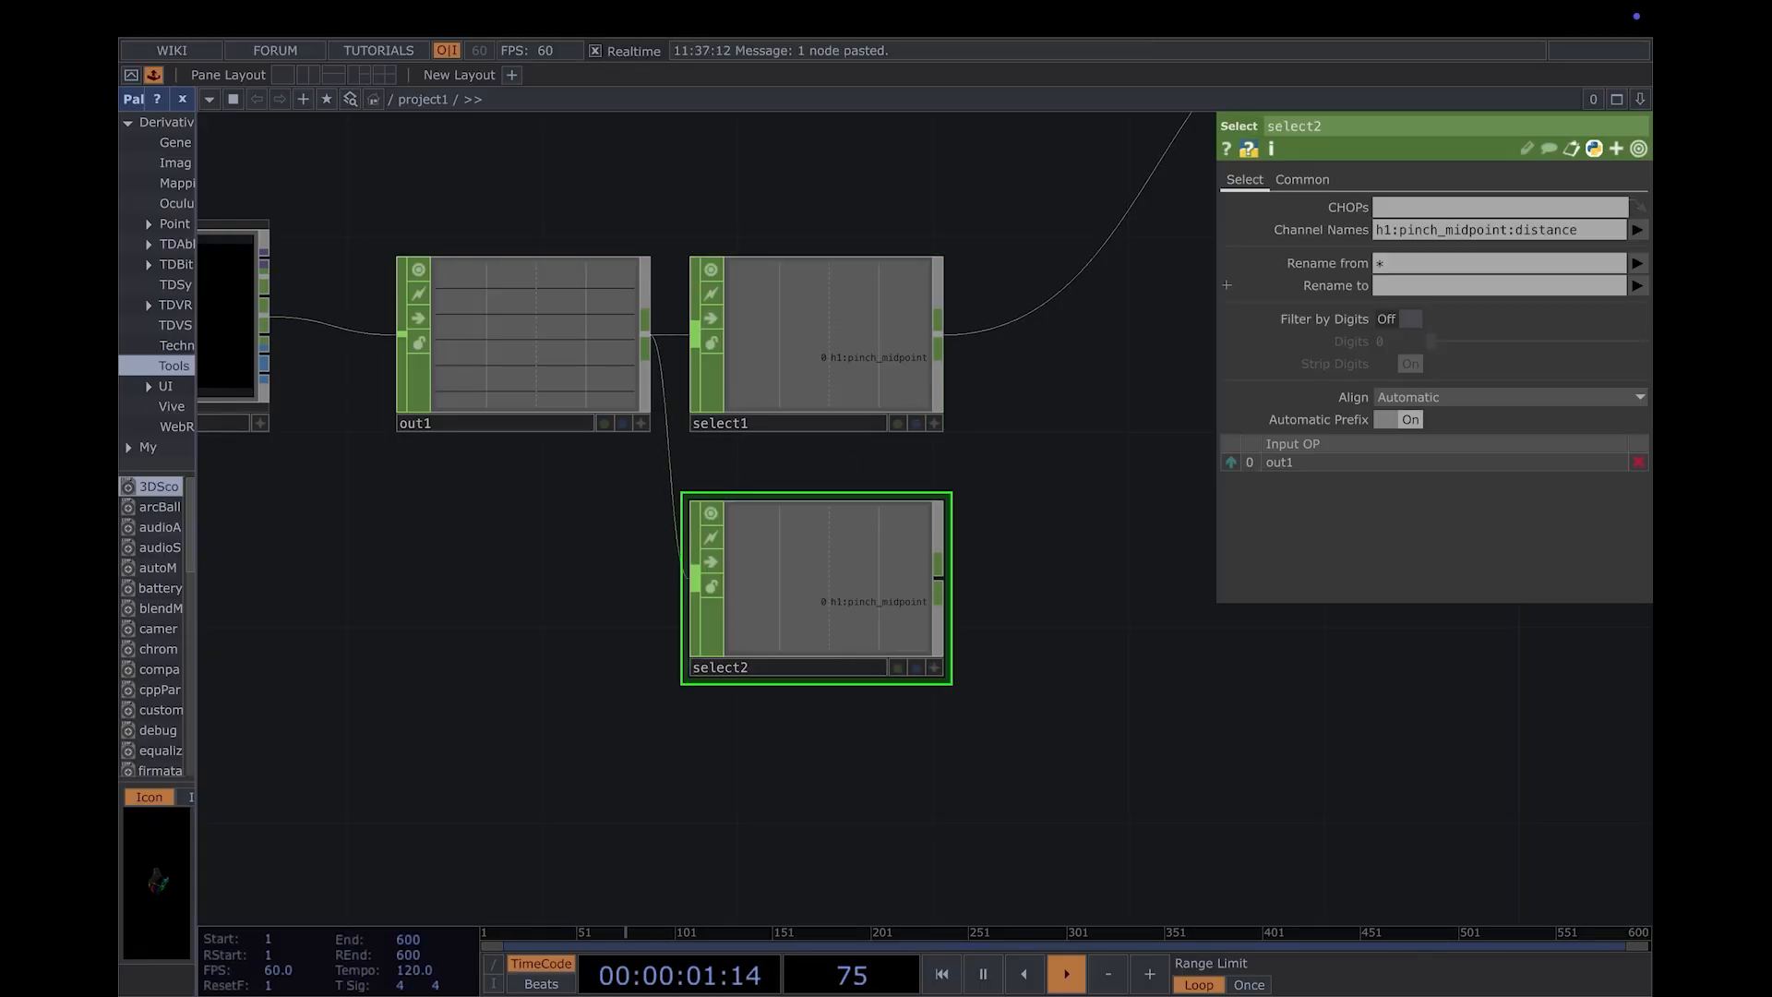
- Replace the Channel Names of the select2 CHOP with h1_hand_velocity
click(1597, 230)
key(BackSpace)
click(1637, 229)
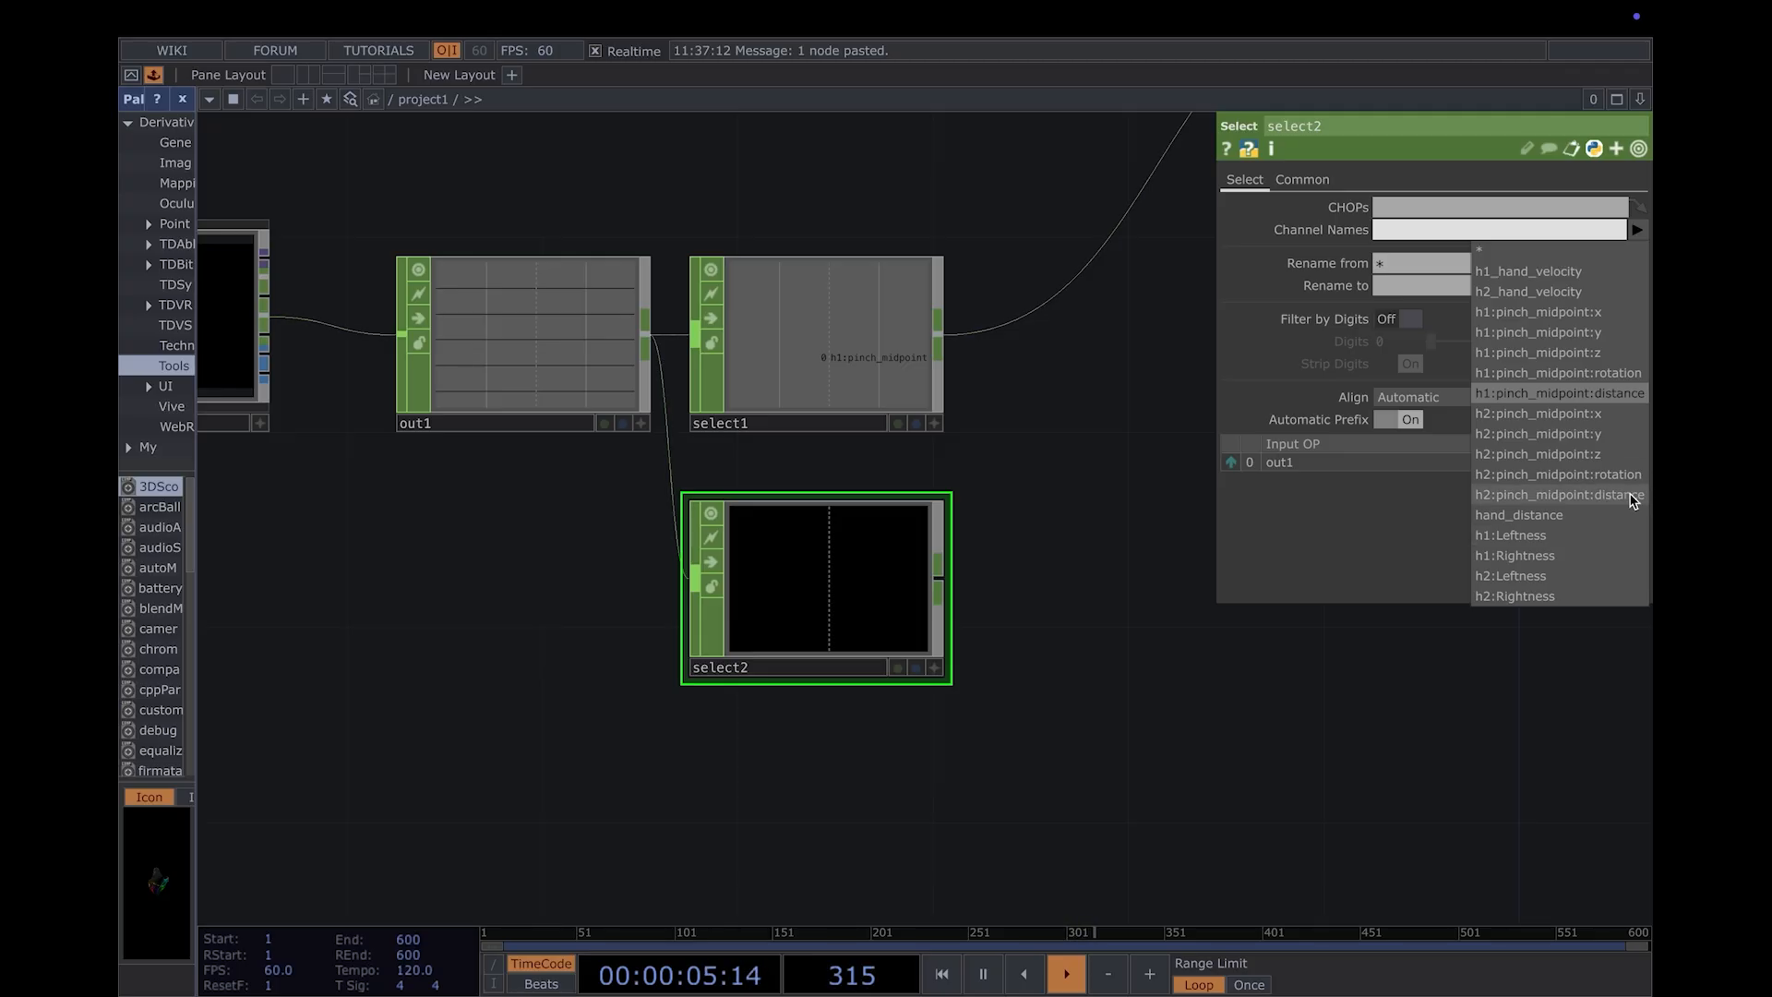
click(1610, 272)
- Append a Math CHOP to select2, place it to its right and set its To Range maximum to 2
drag(1242, 730, 877, 741)
scroll(896, 739, down, 4)
drag(1236, 672, 1105, 716)
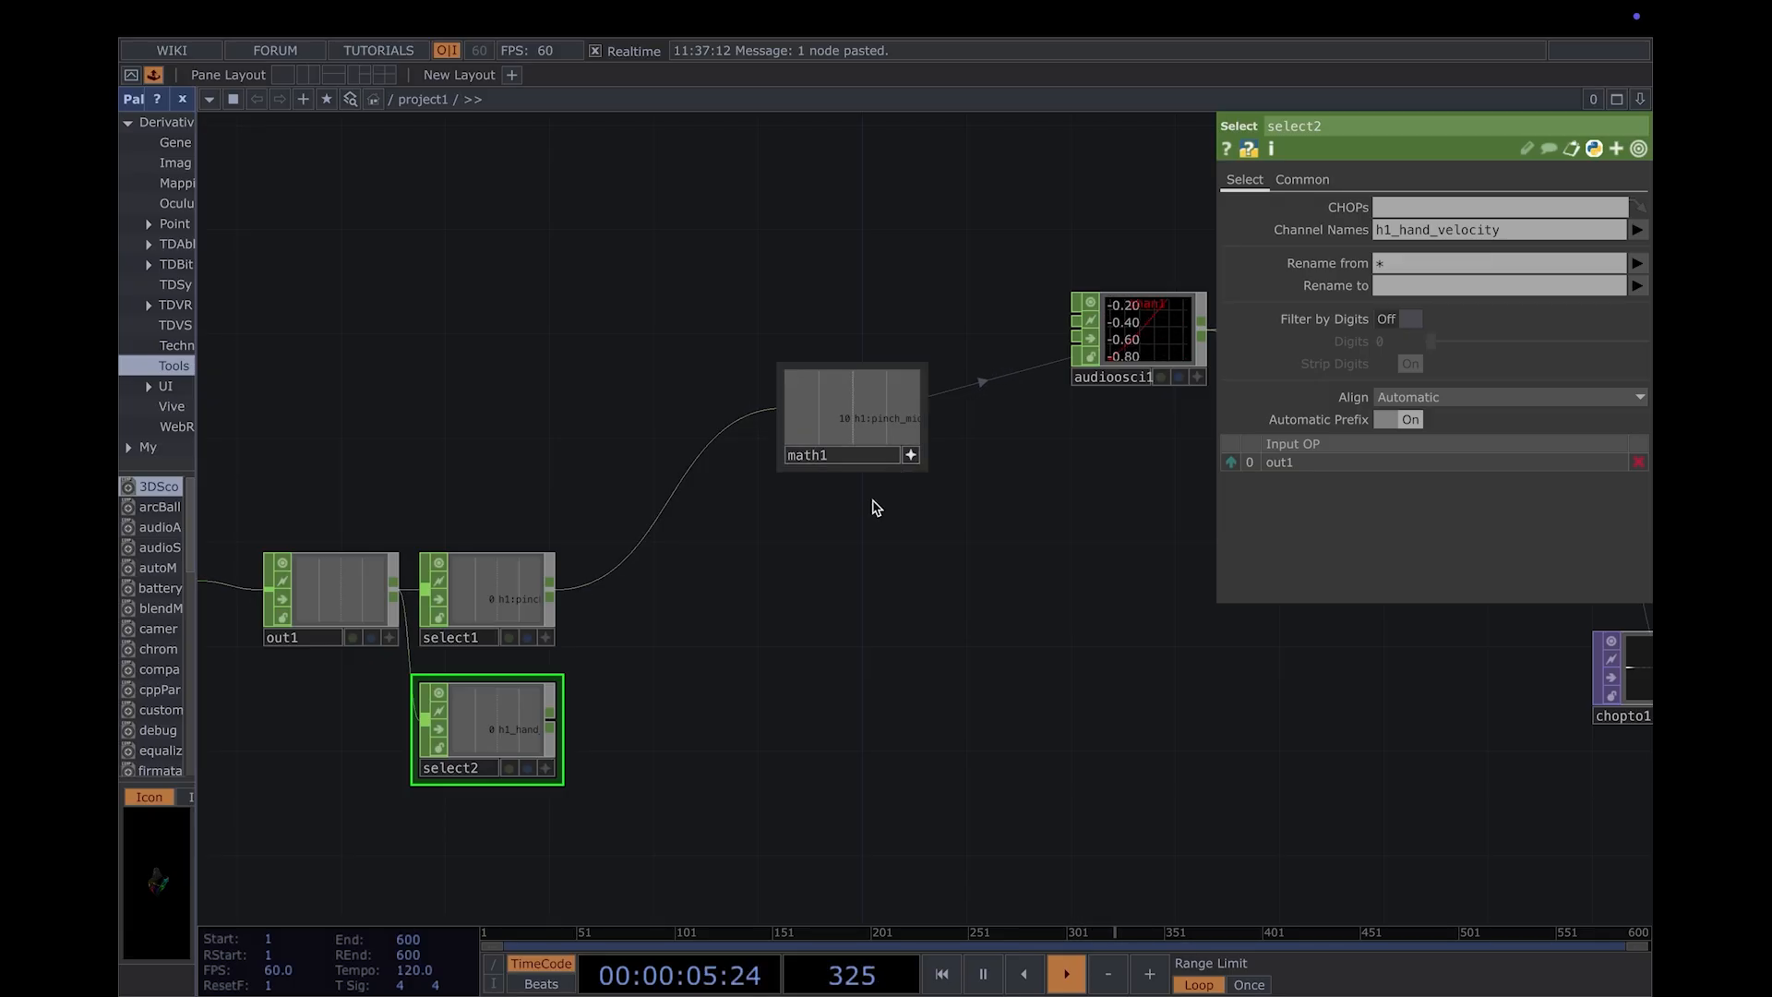
right_click(551, 723)
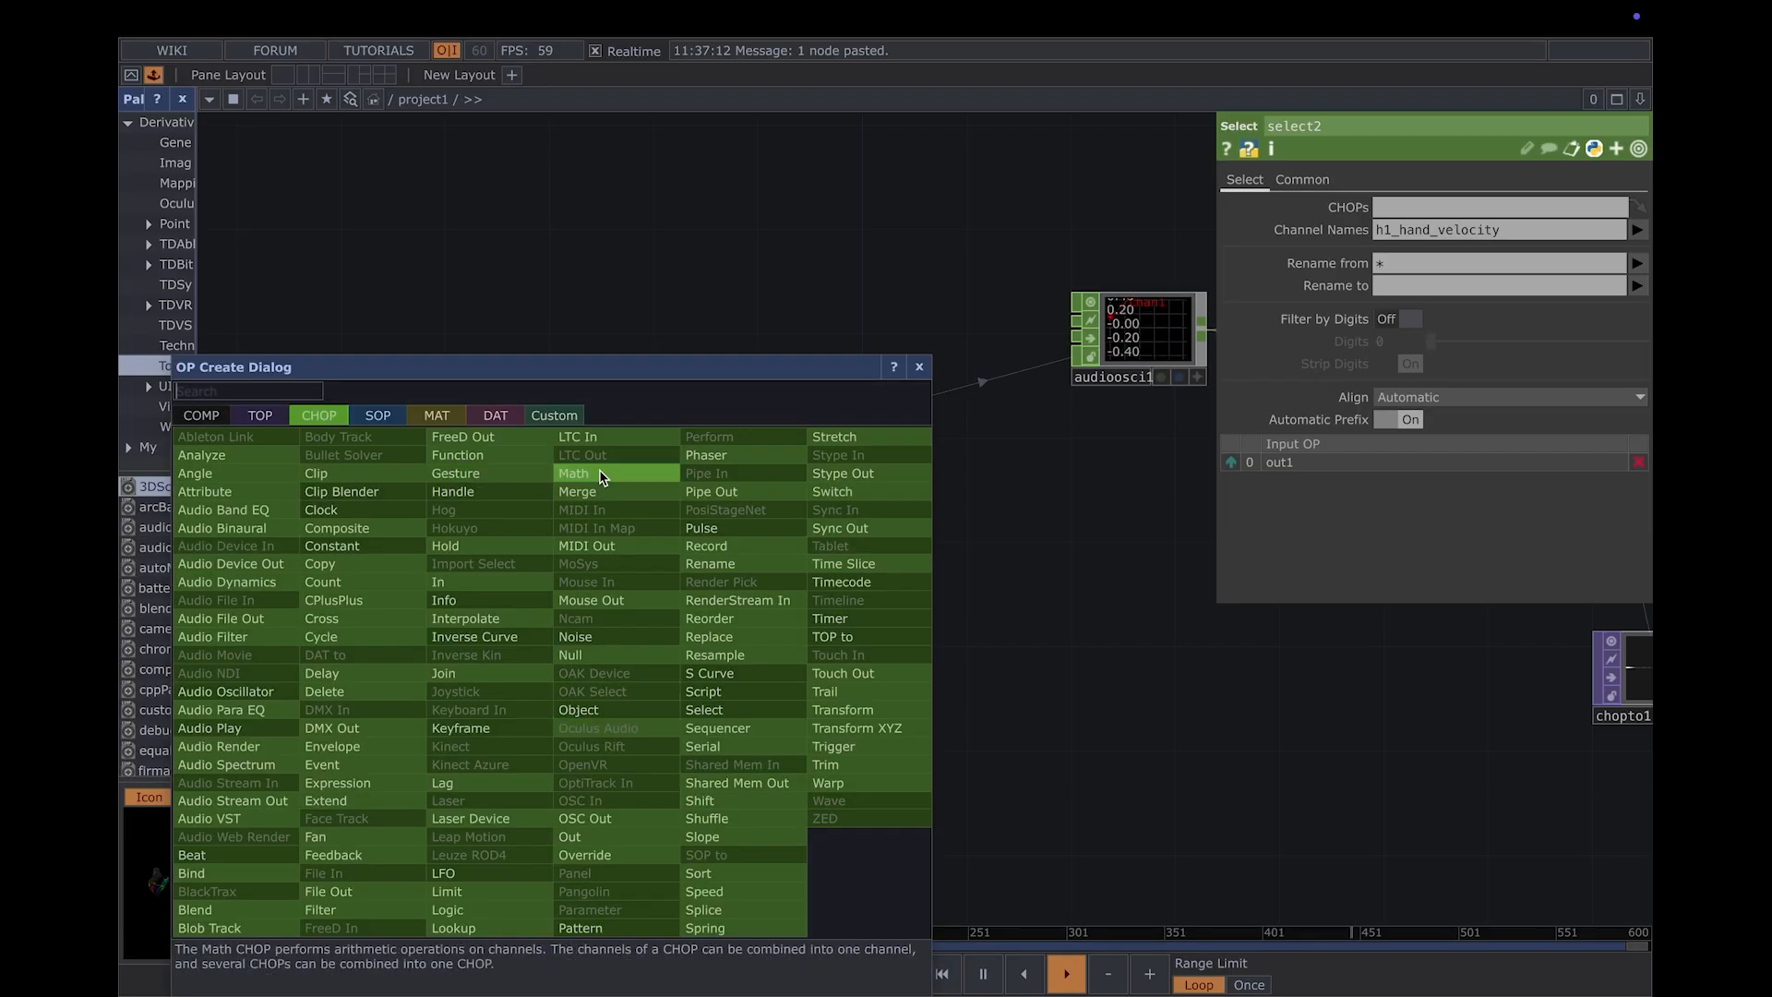
click(573, 473)
click(600, 475)
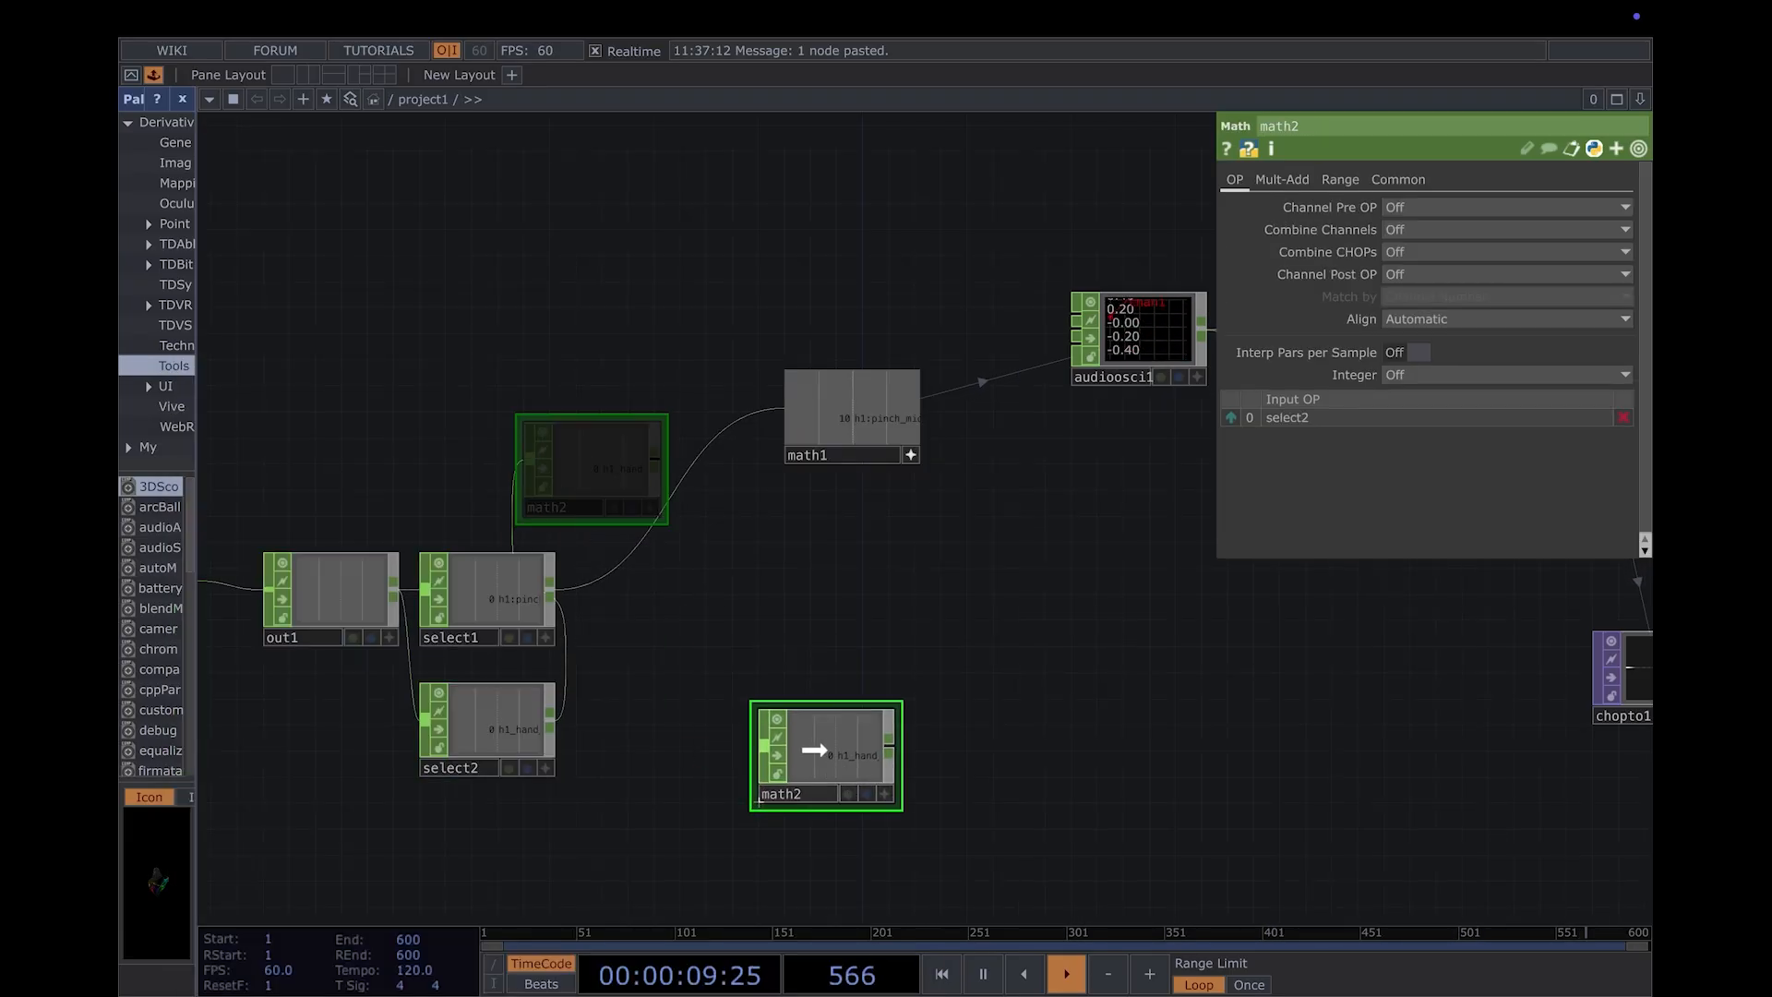
click(809, 736)
click(1362, 179)
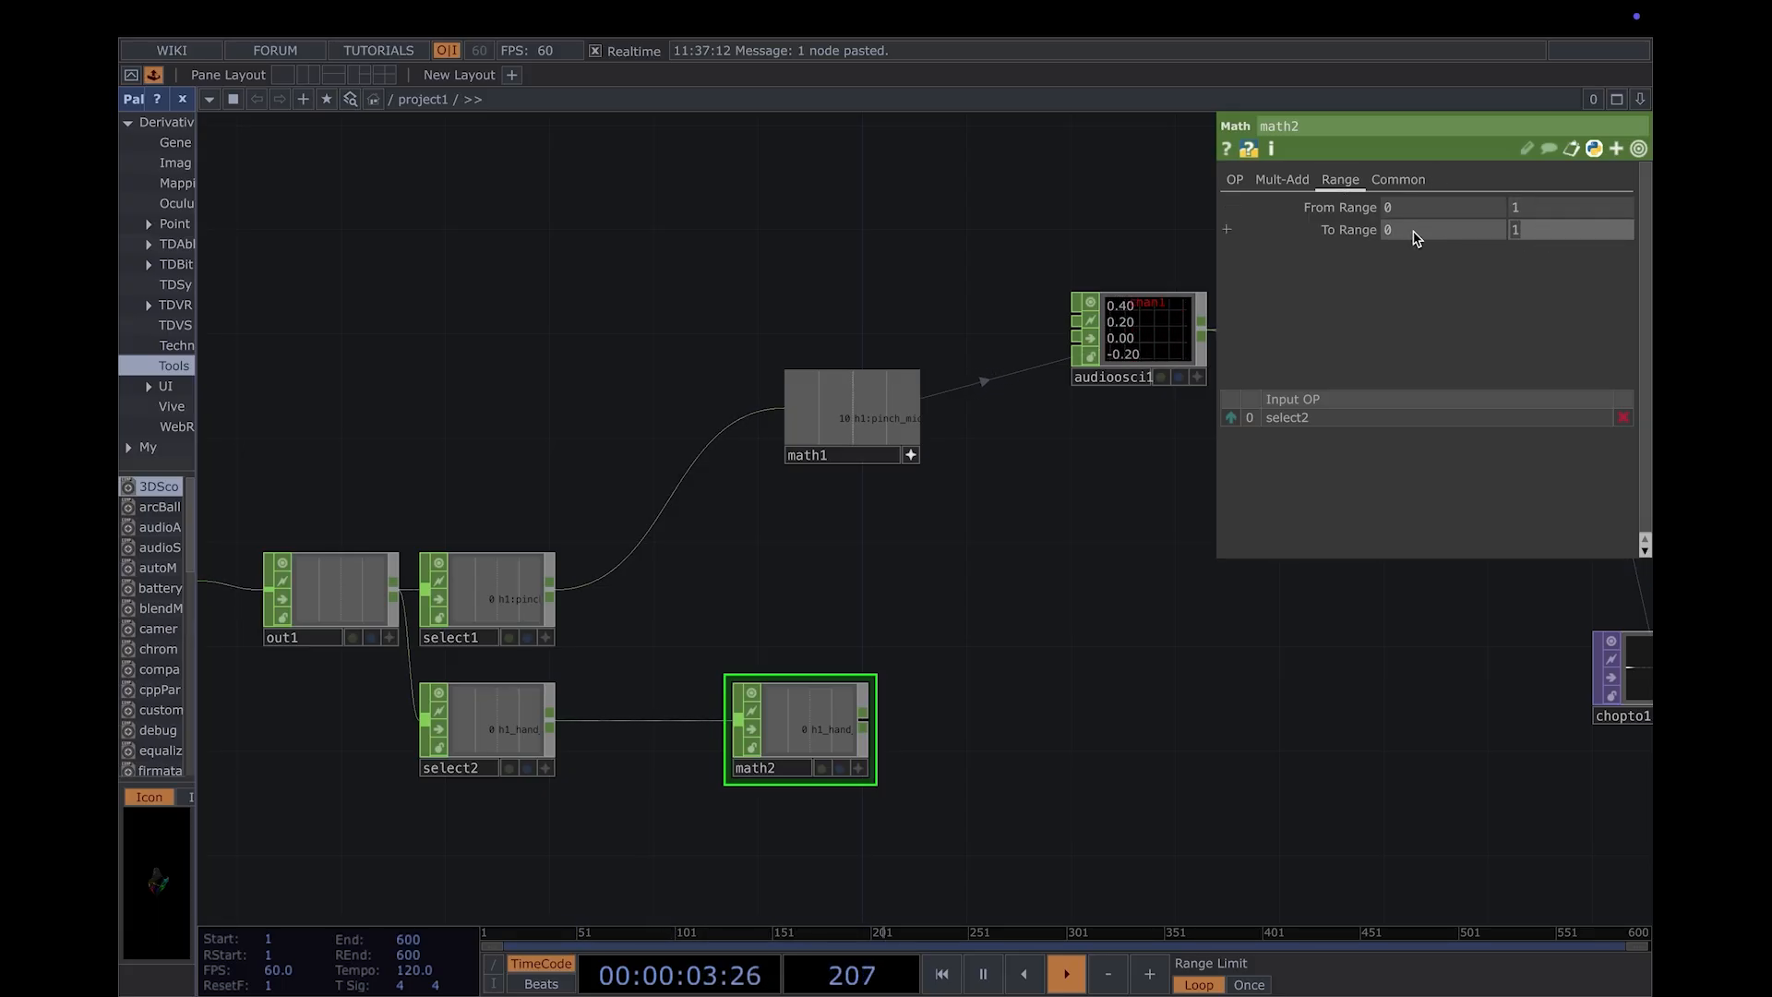
text(2)
- Activate math2's viewer and export its h1_hand_velocity channel to transform1's Rotate parameter
scroll(1211, 686, down, 2)
scroll(1211, 685, down, 1)
drag(1493, 682, 1135, 713)
scroll(1043, 777, down, 3)
scroll(1481, 832, down, 3)
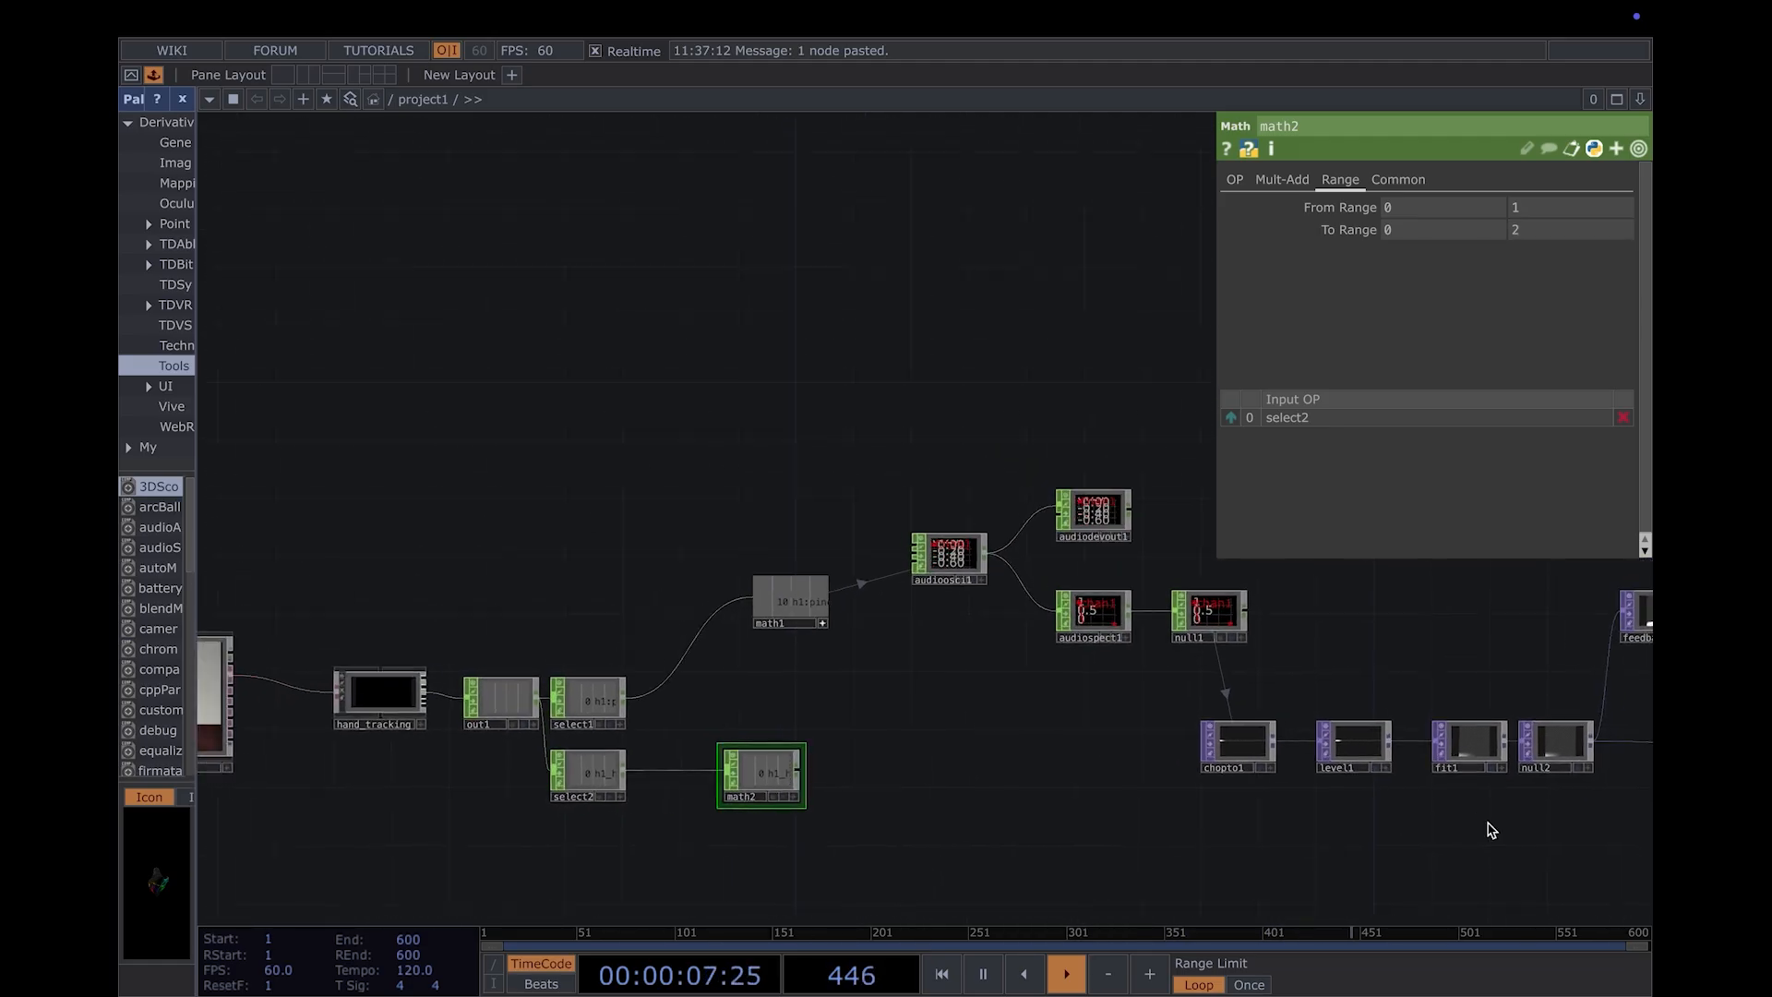
drag(1630, 758, 1104, 779)
click(1212, 646)
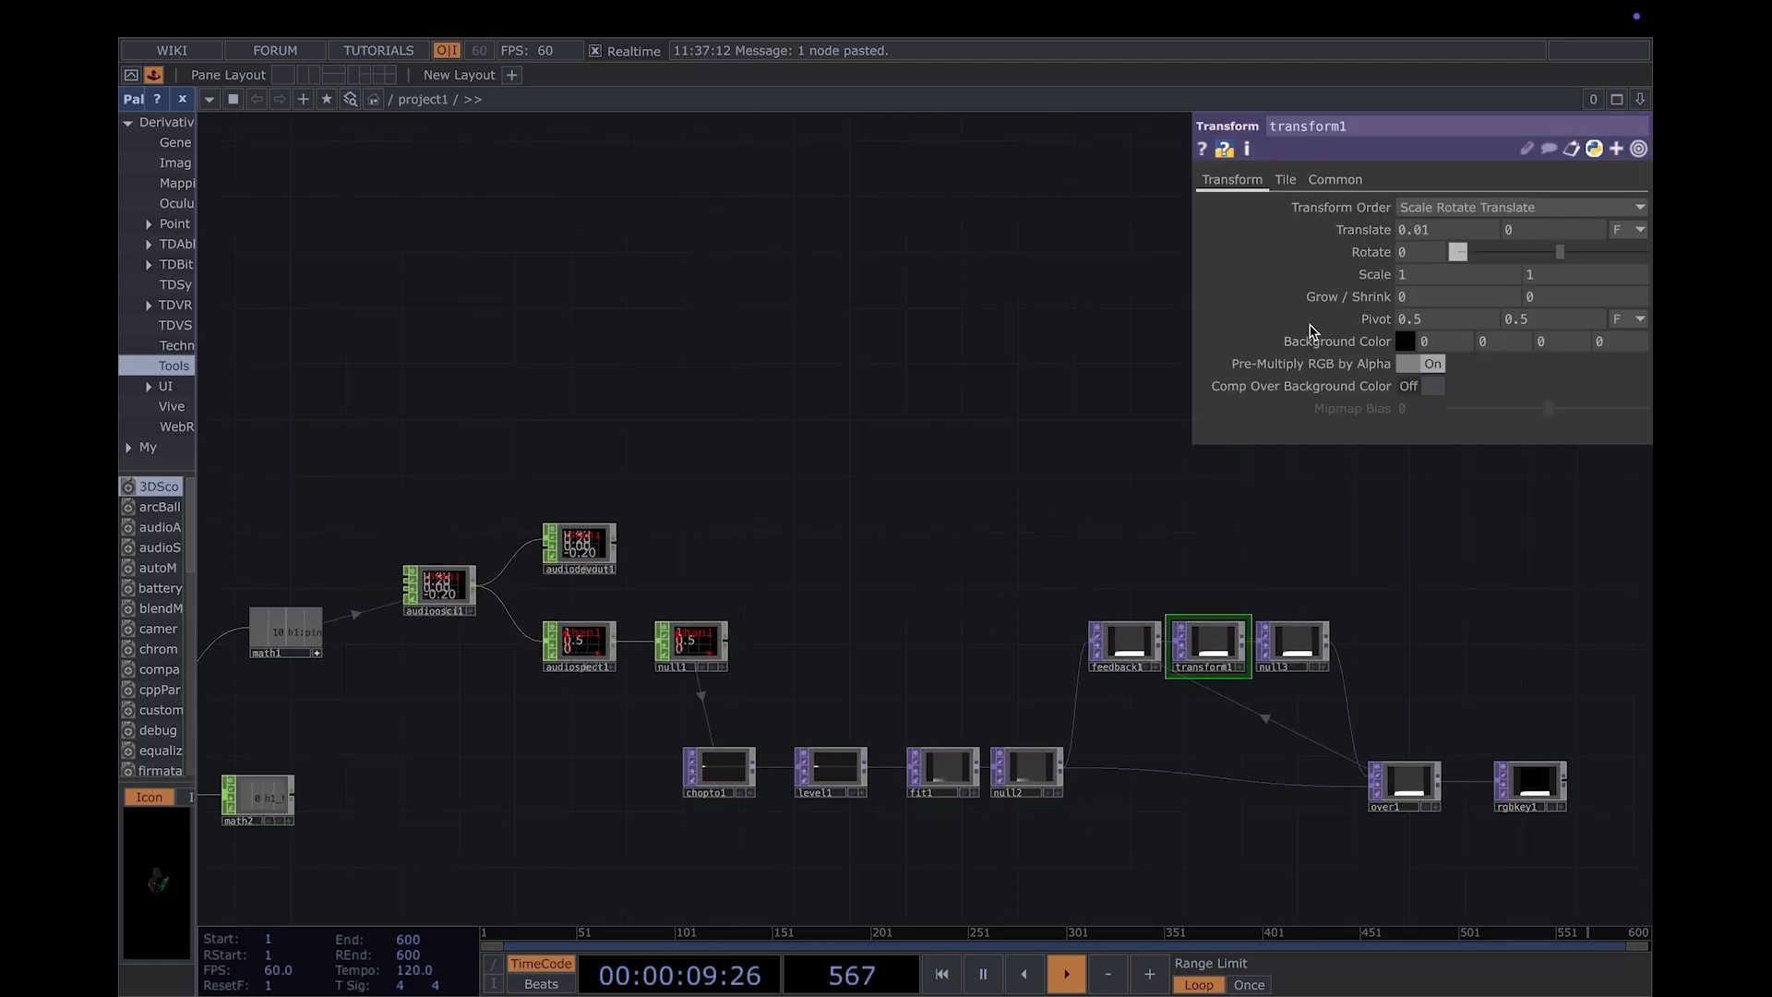
click(290, 819)
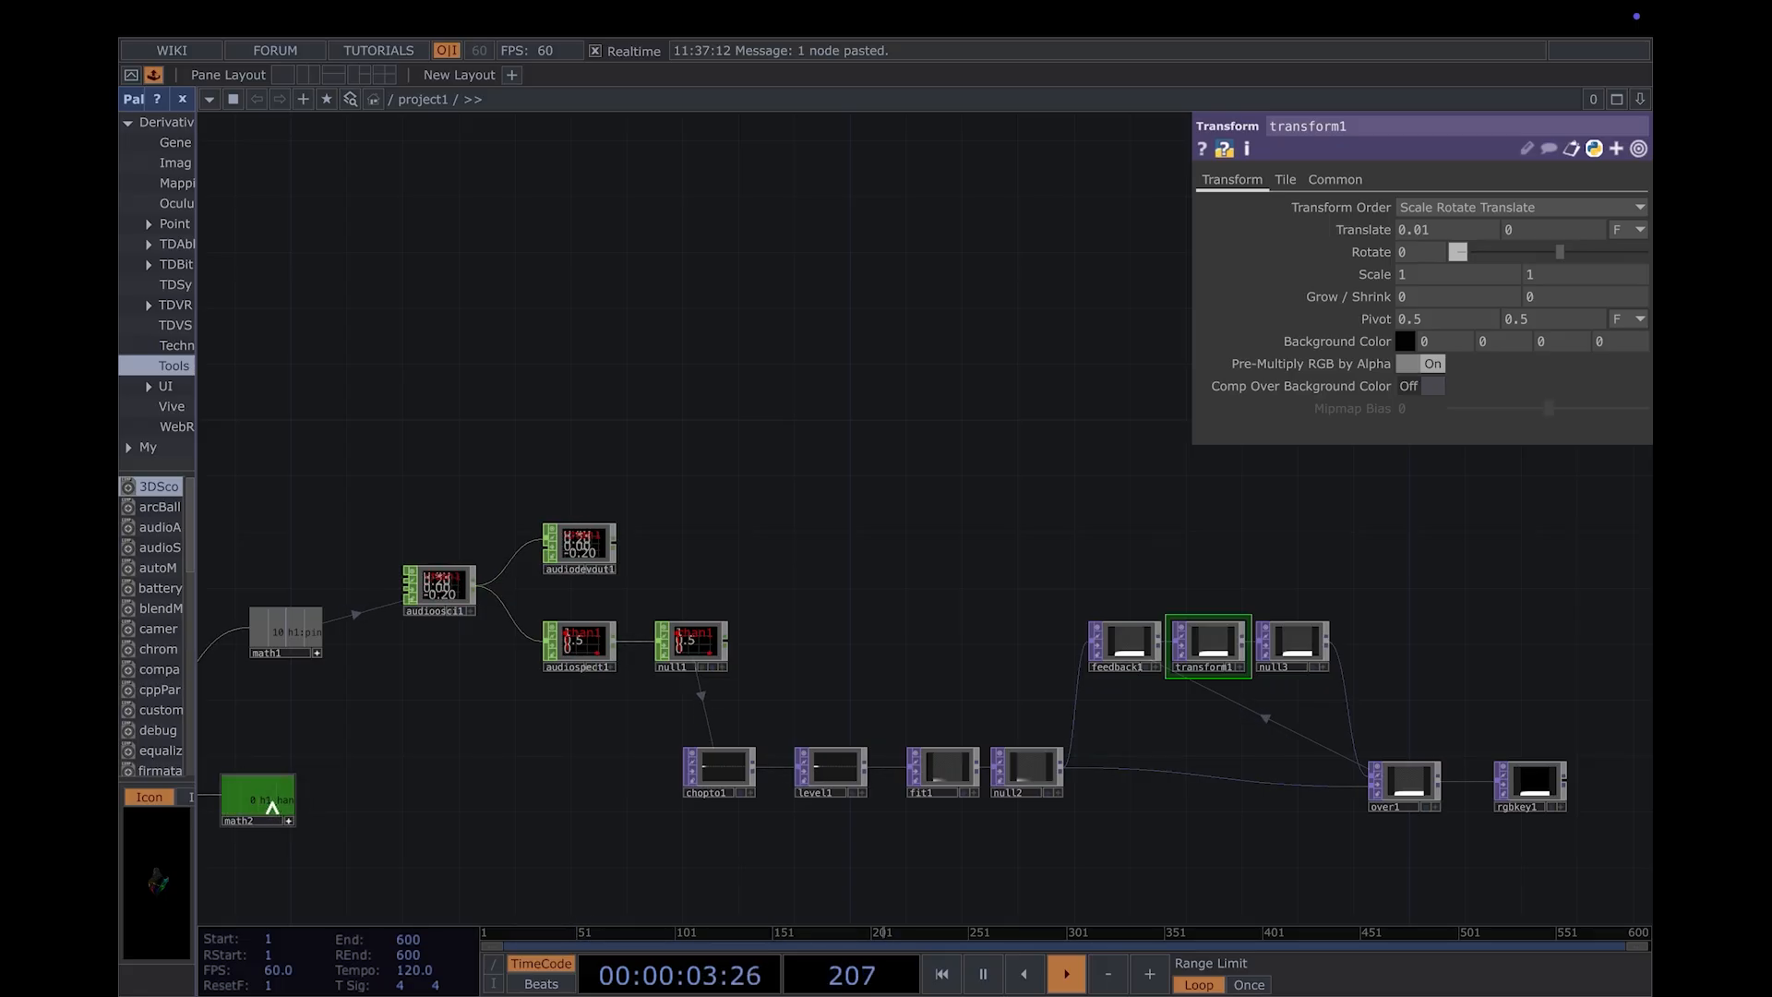
drag(268, 809, 1402, 253)
click(1415, 243)
scroll(1422, 644, up, 5)
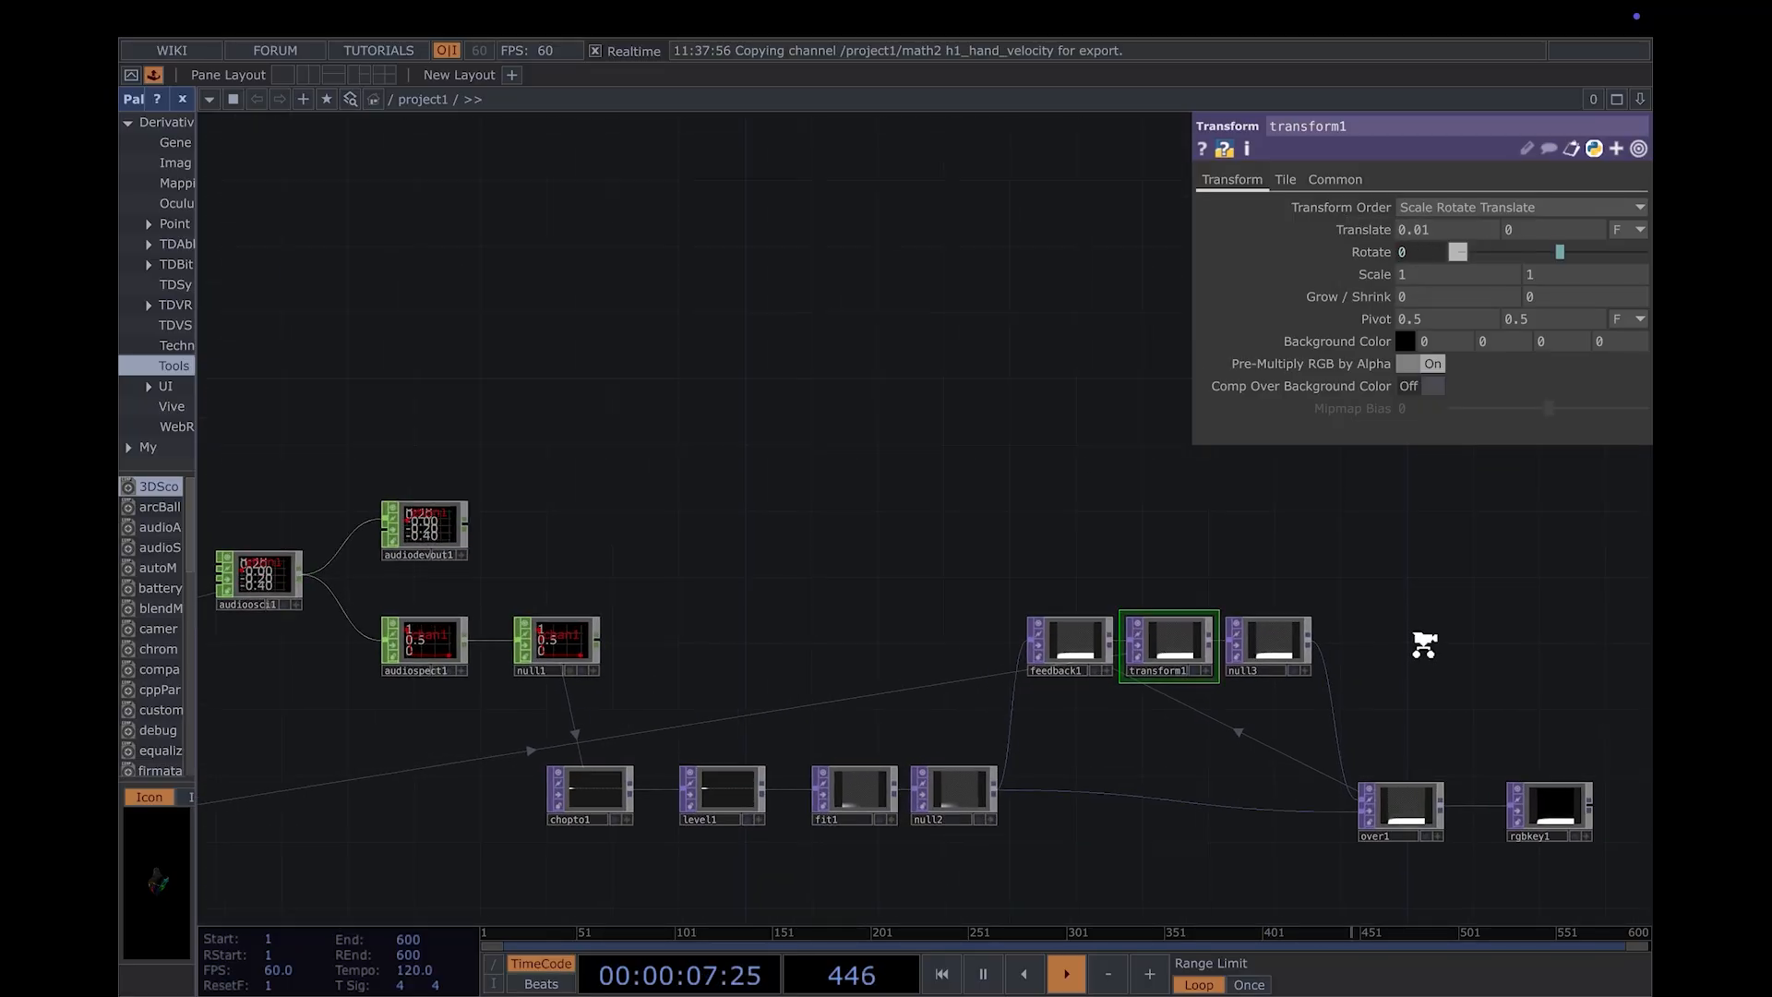
scroll(1408, 641, down, 3)
scroll(462, 816, down, 2)
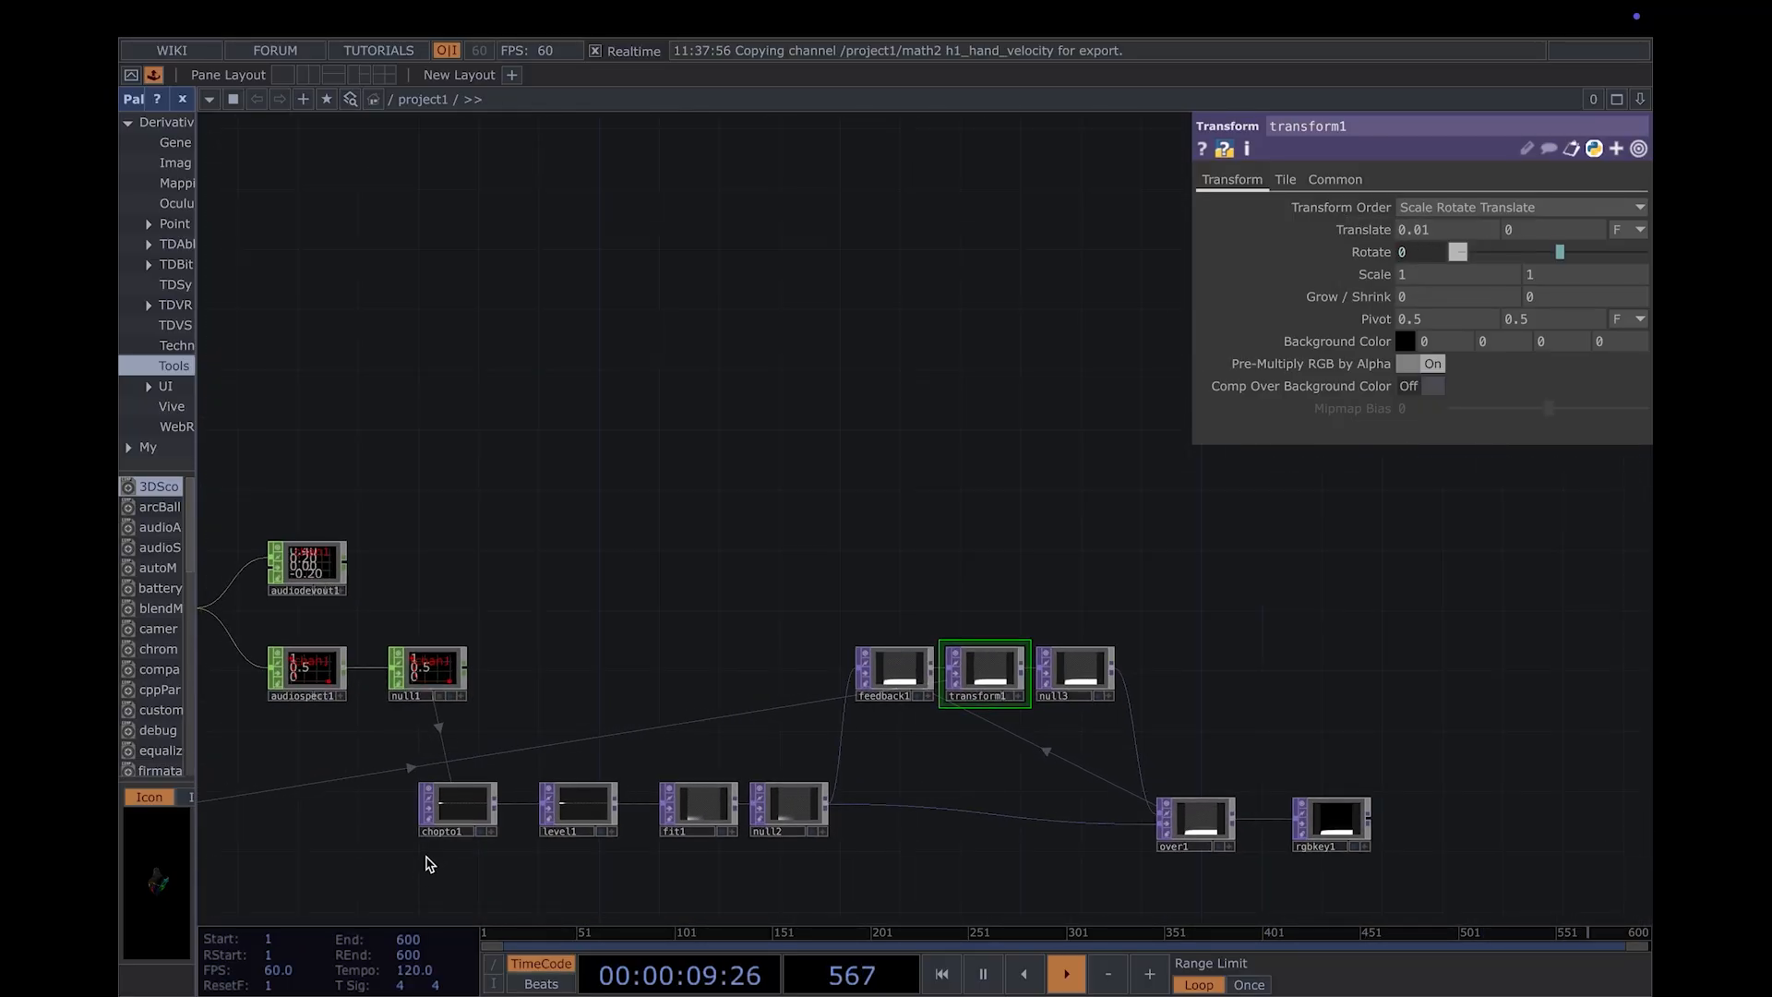
- Add a Ramp TOP and place it below and to the right of rgbkey1
drag(423, 858, 812, 686)
scroll(812, 685, down, 2)
scroll(581, 738, down, 2)
drag(583, 764, 823, 734)
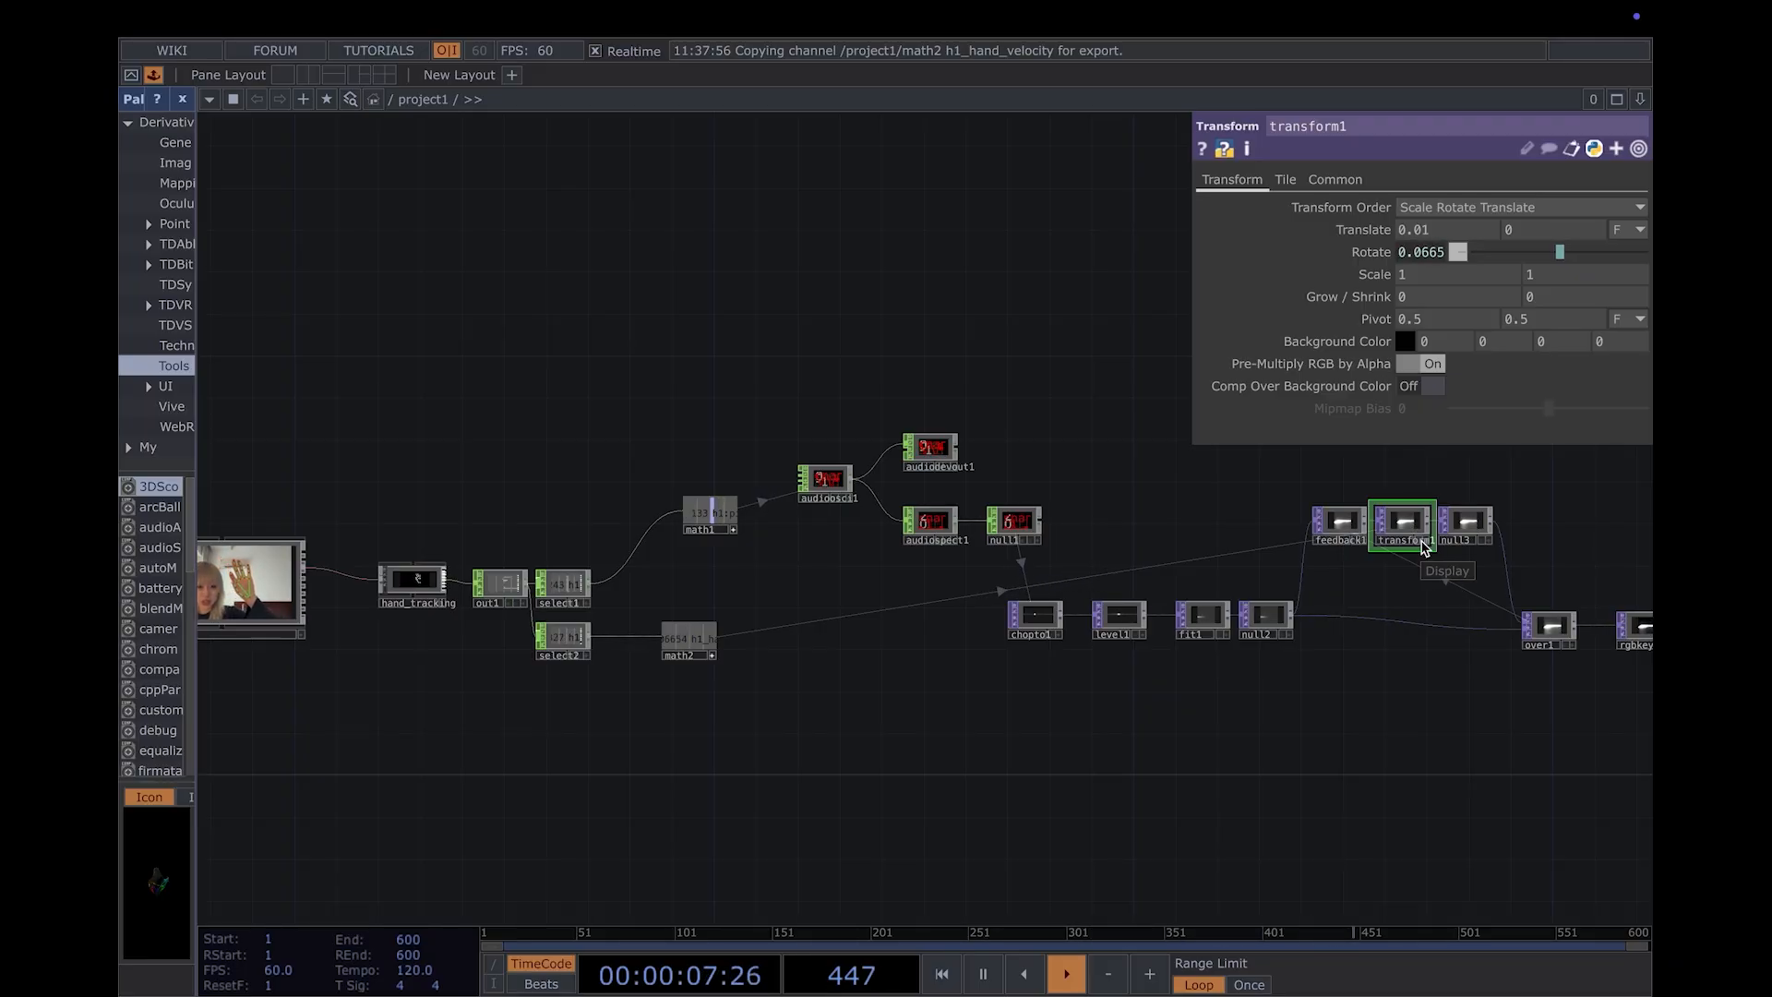
drag(1425, 562, 998, 688)
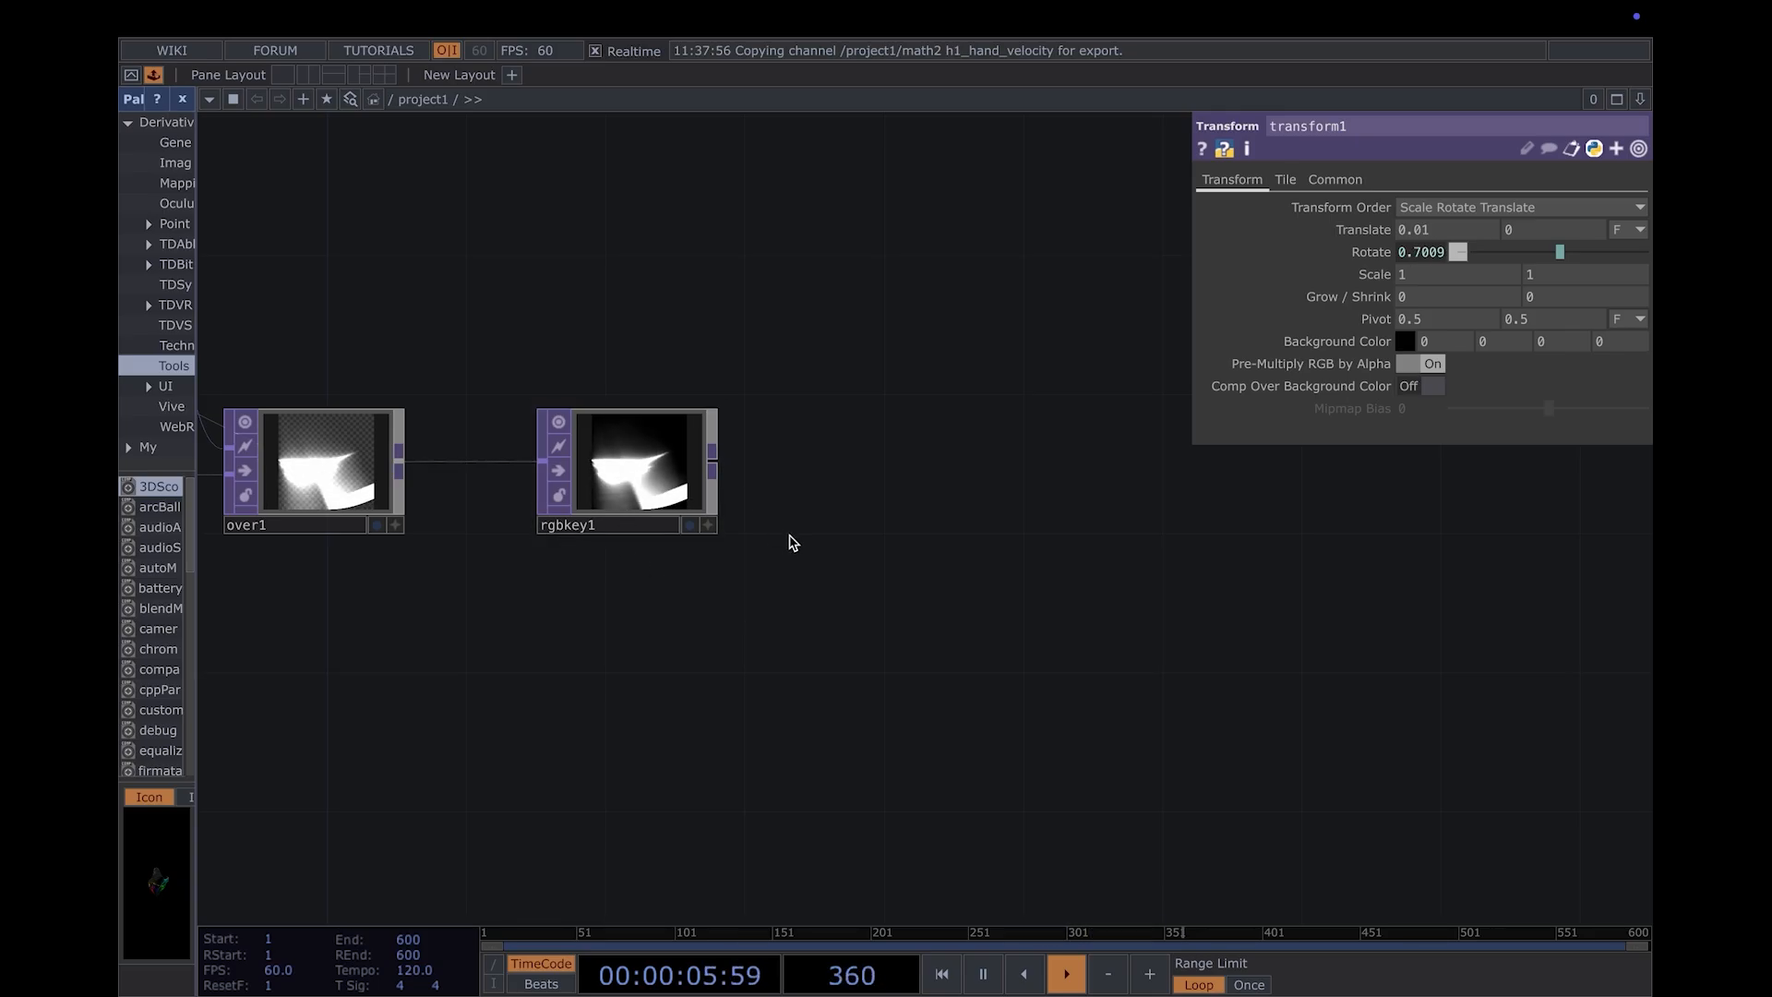
key(Tab)
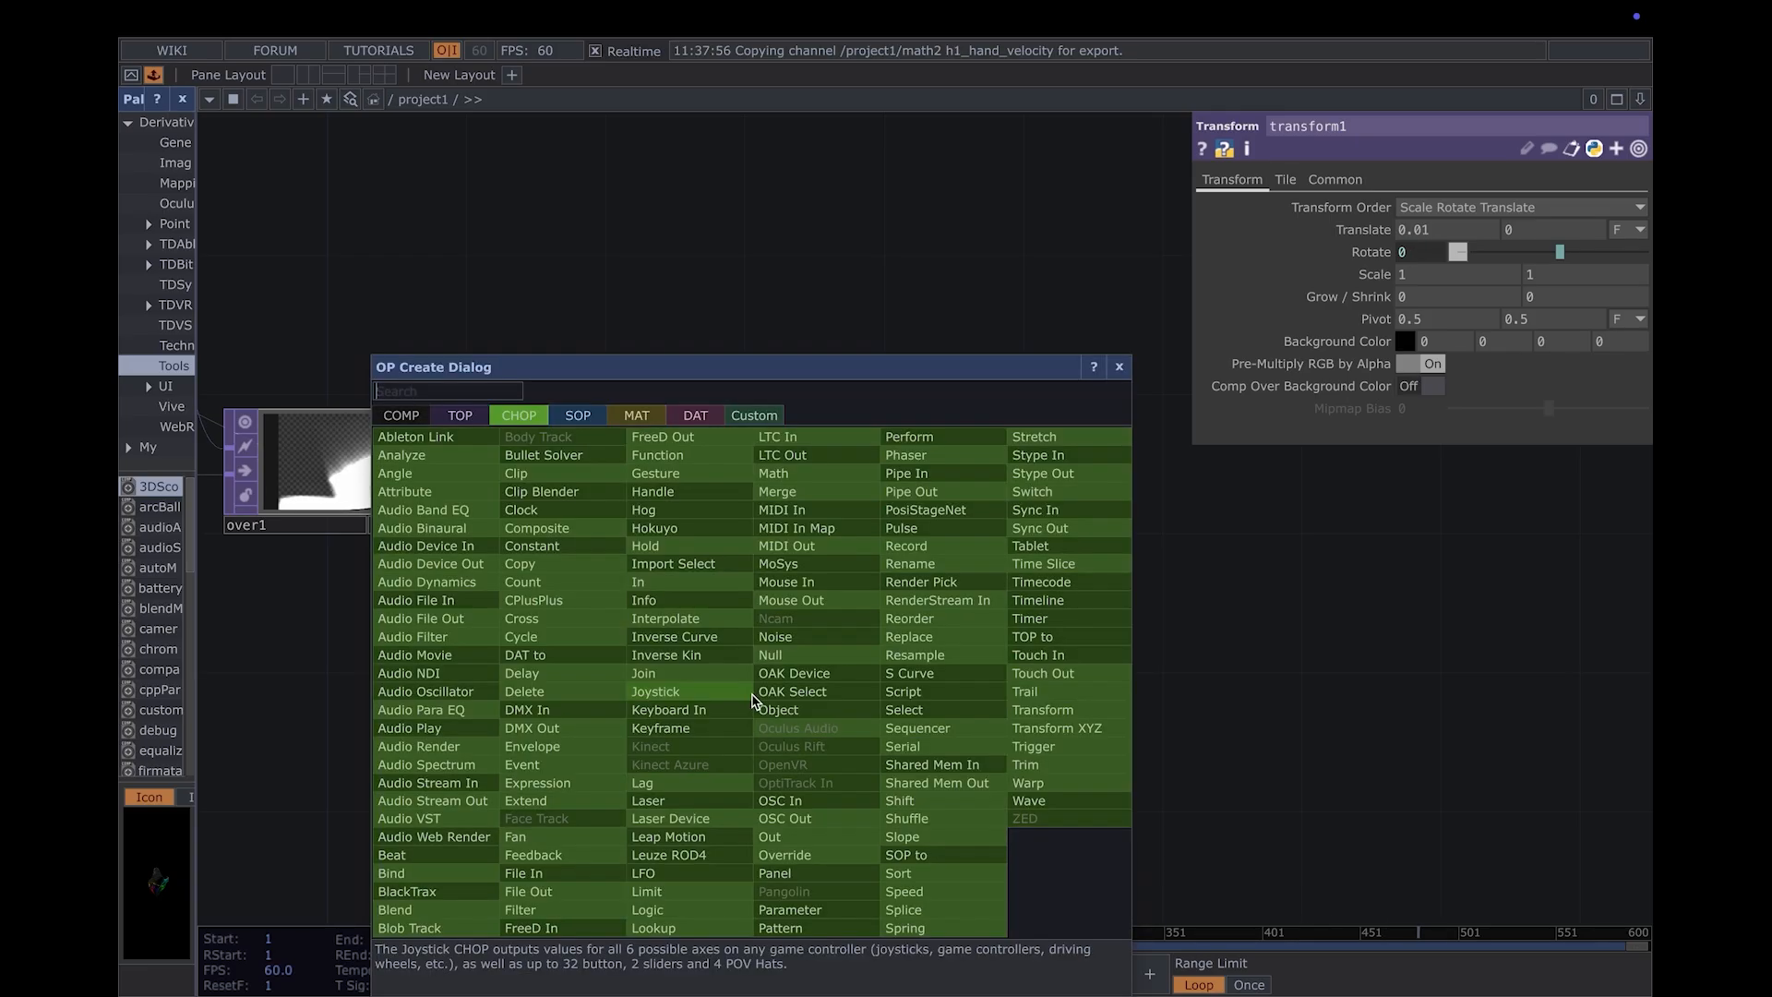
click(474, 421)
text(ramp)
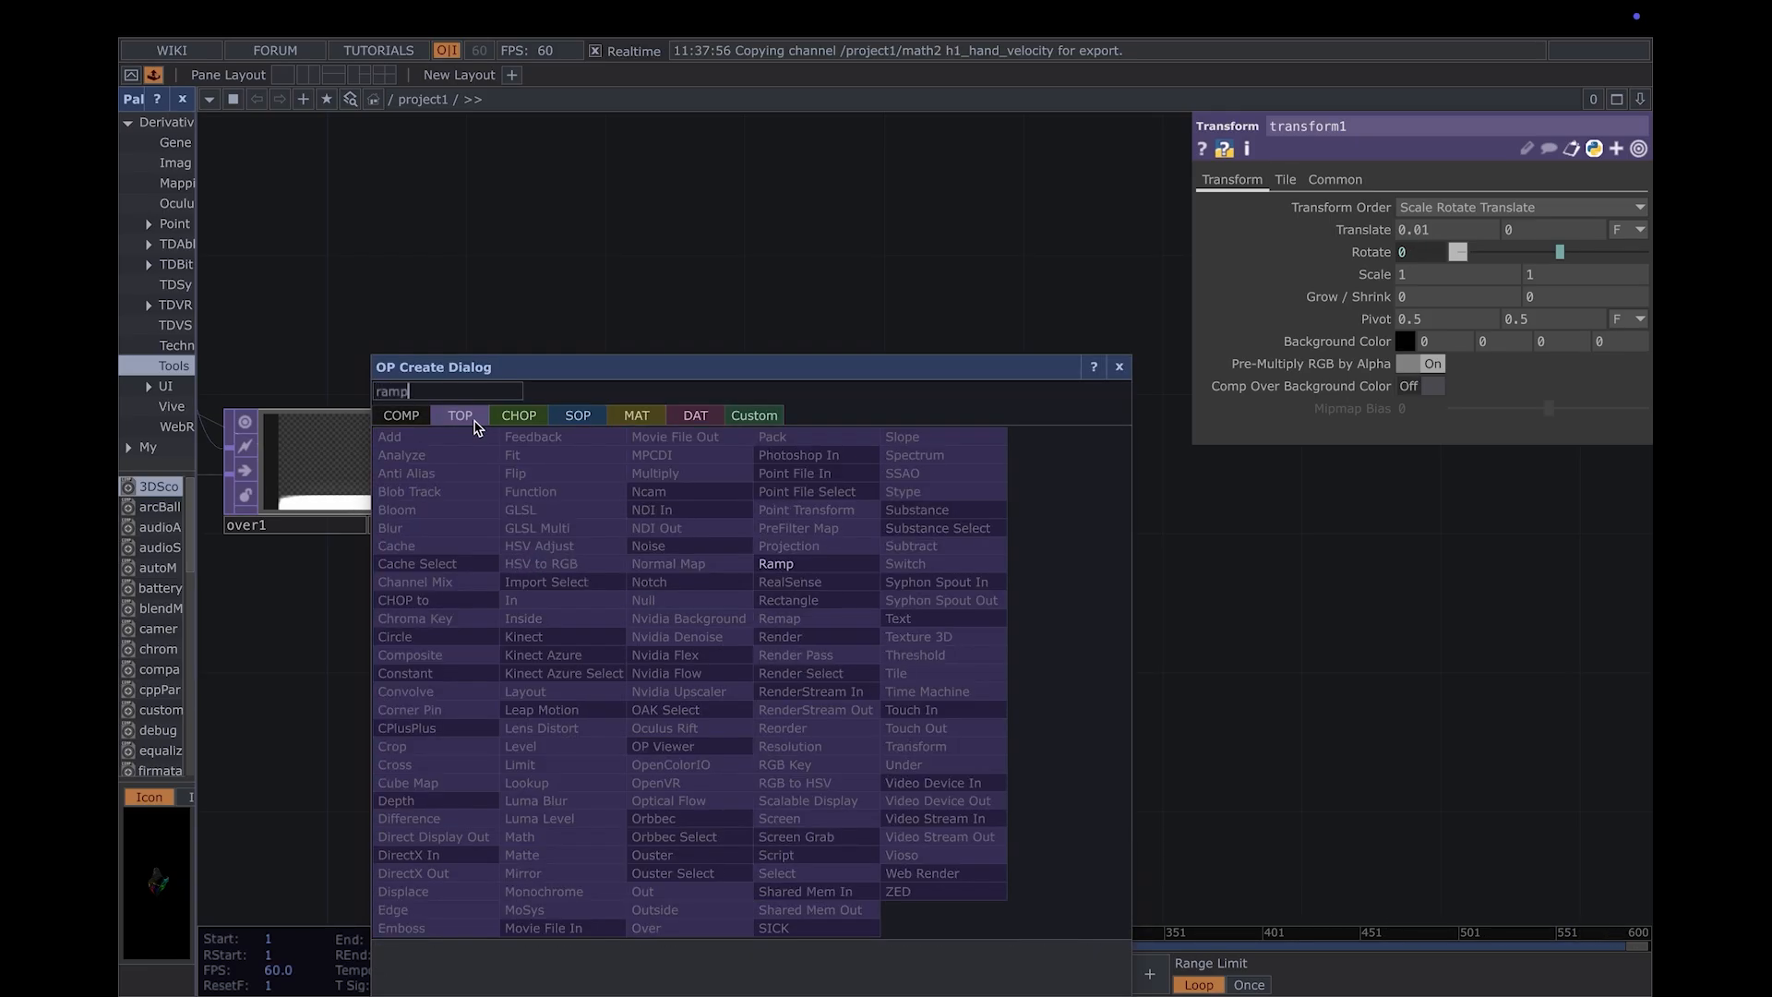
key(Return)
drag(446, 454, 744, 753)
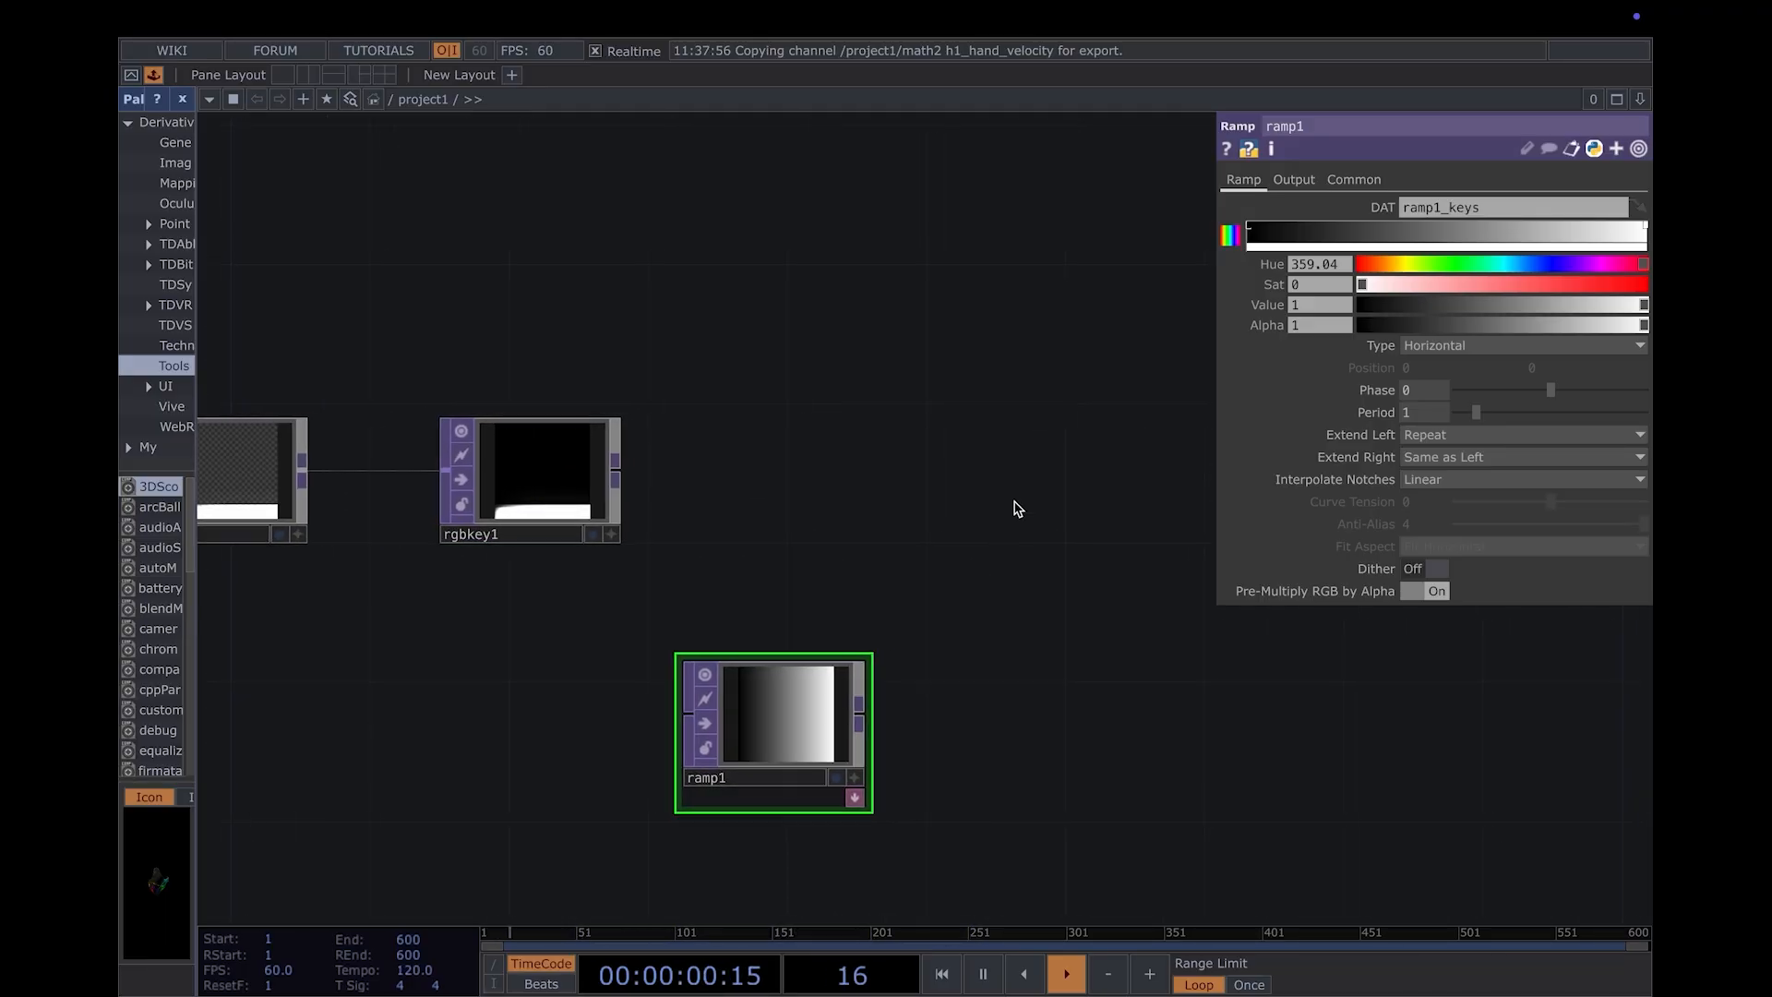
- Add a Composite TOP to the right of rgbkey1 and wire rgbkey1 and ramp1 into its input, in that order
key(Tab)
text(comp)
key(Return)
click(1031, 480)
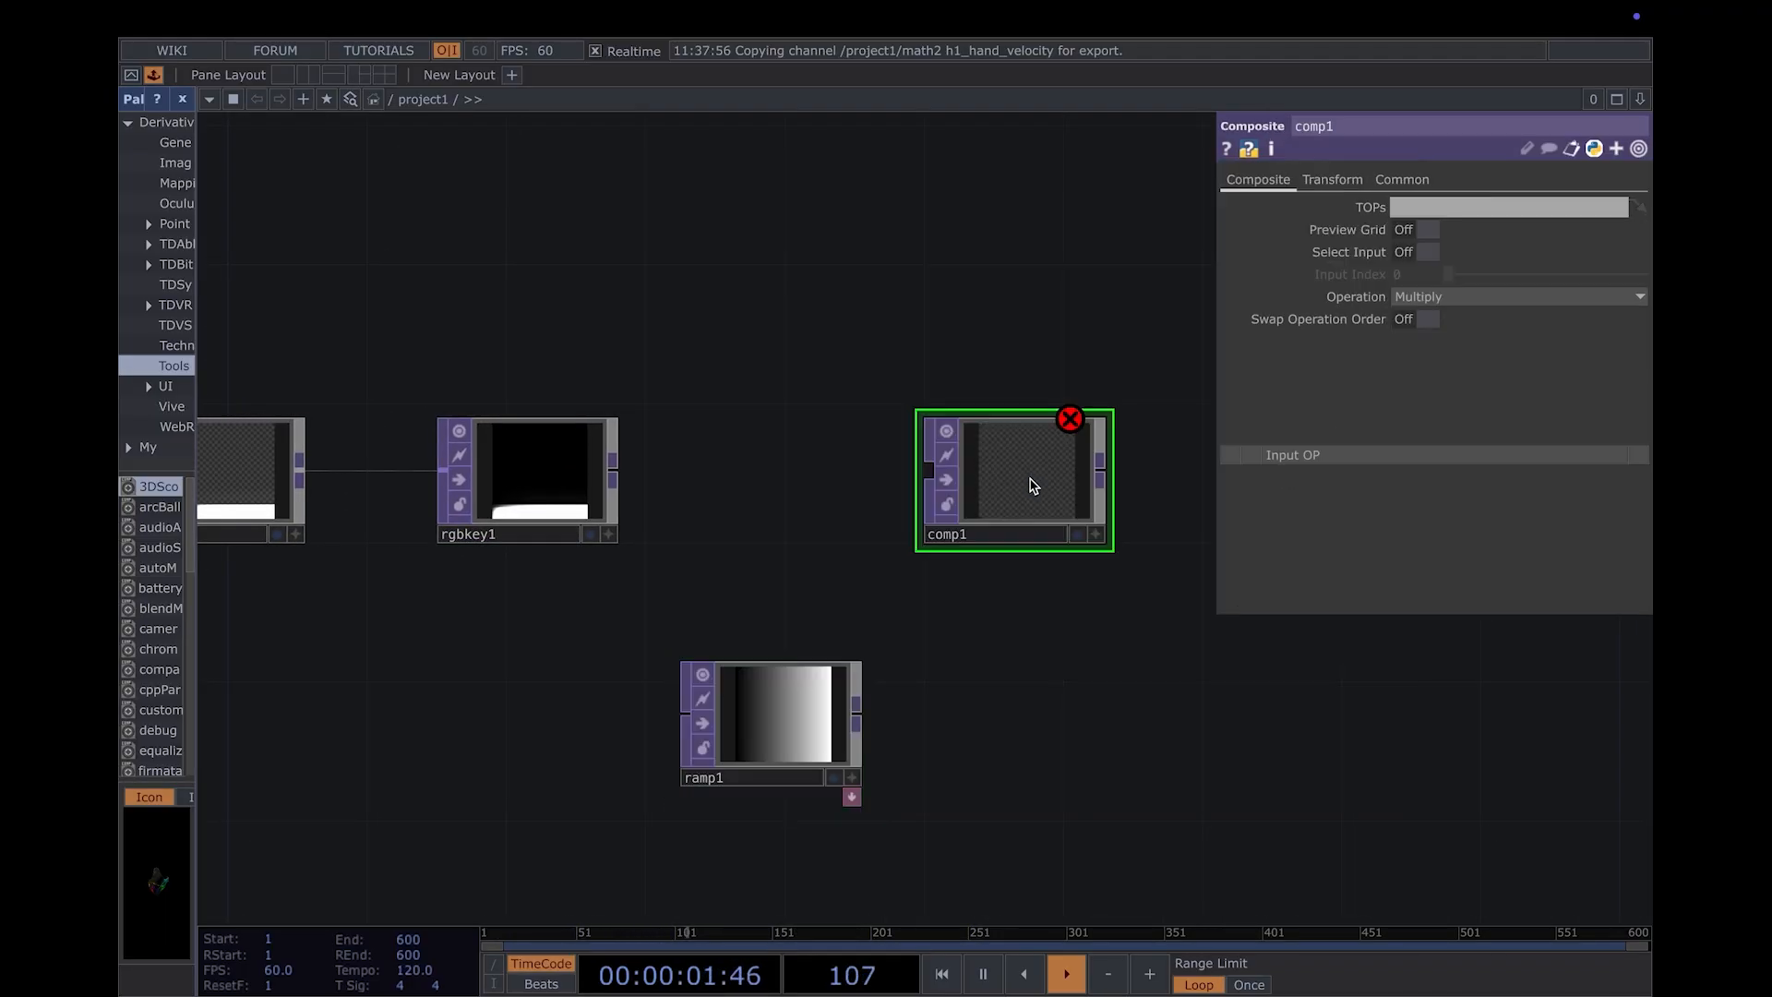
drag(614, 478, 927, 475)
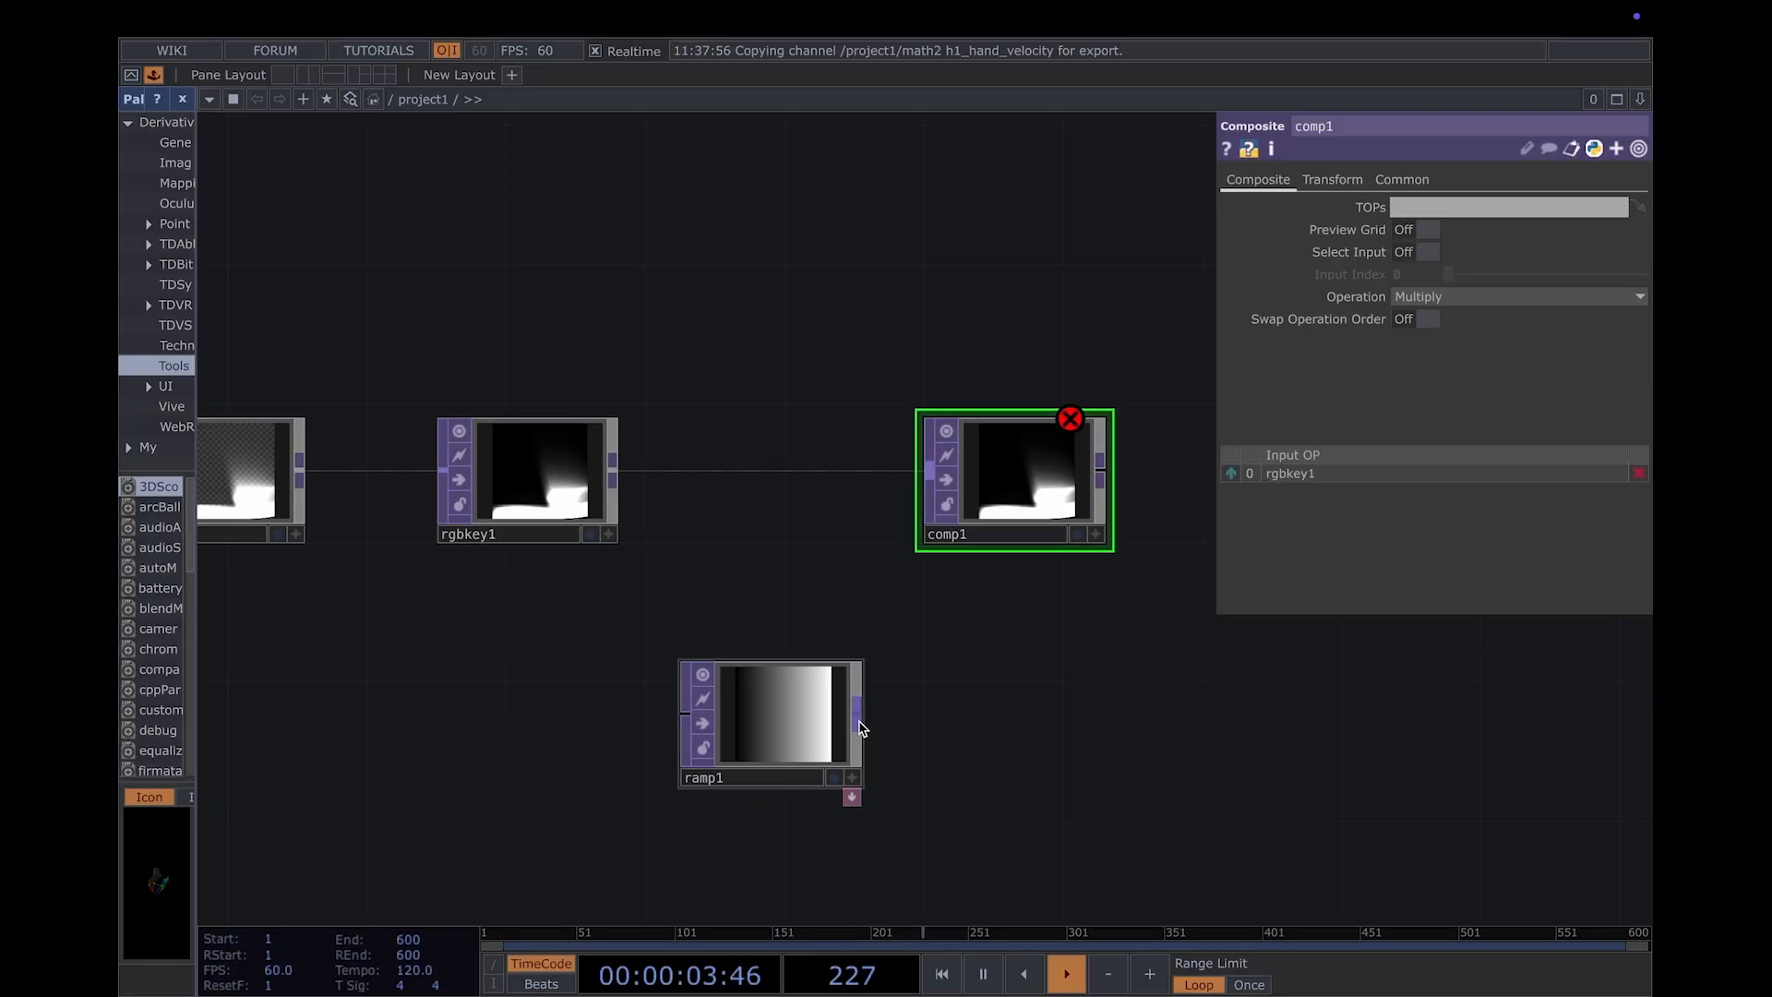
drag(855, 703, 927, 485)
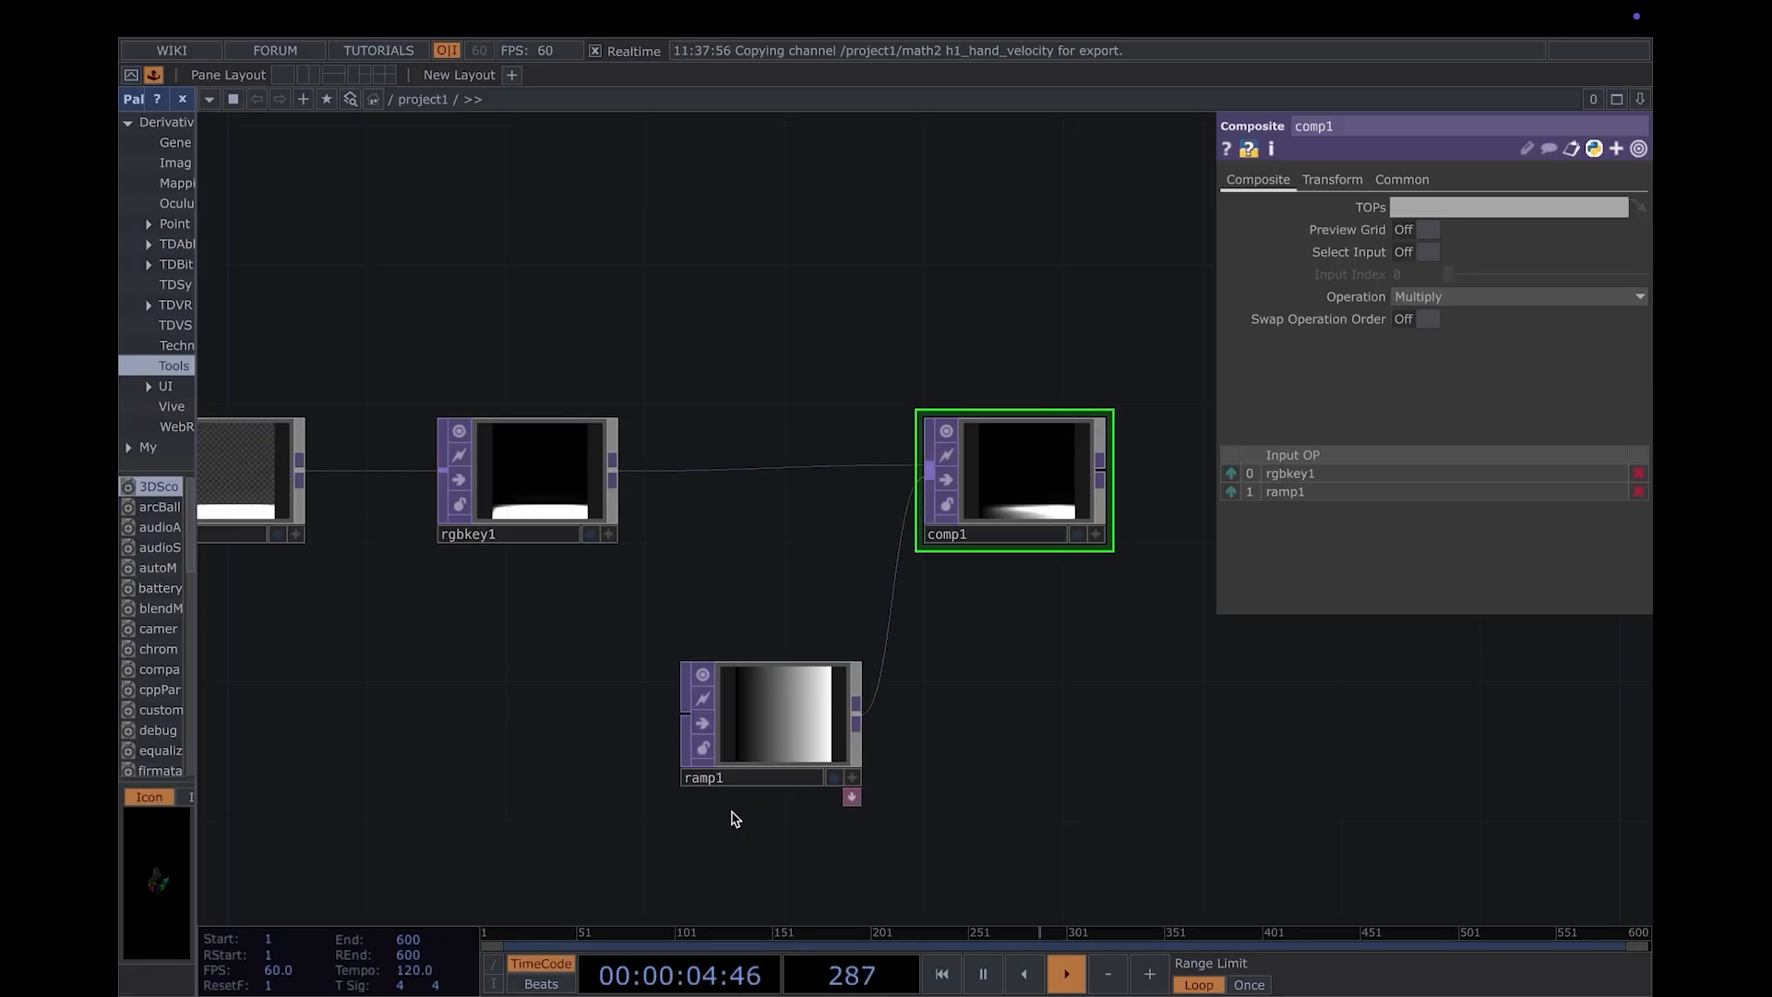
- Shift ramp1's white key slightly inward, then add a blue key (hue 214, saturation 0.655) and a yellow key with hue 63
click(765, 714)
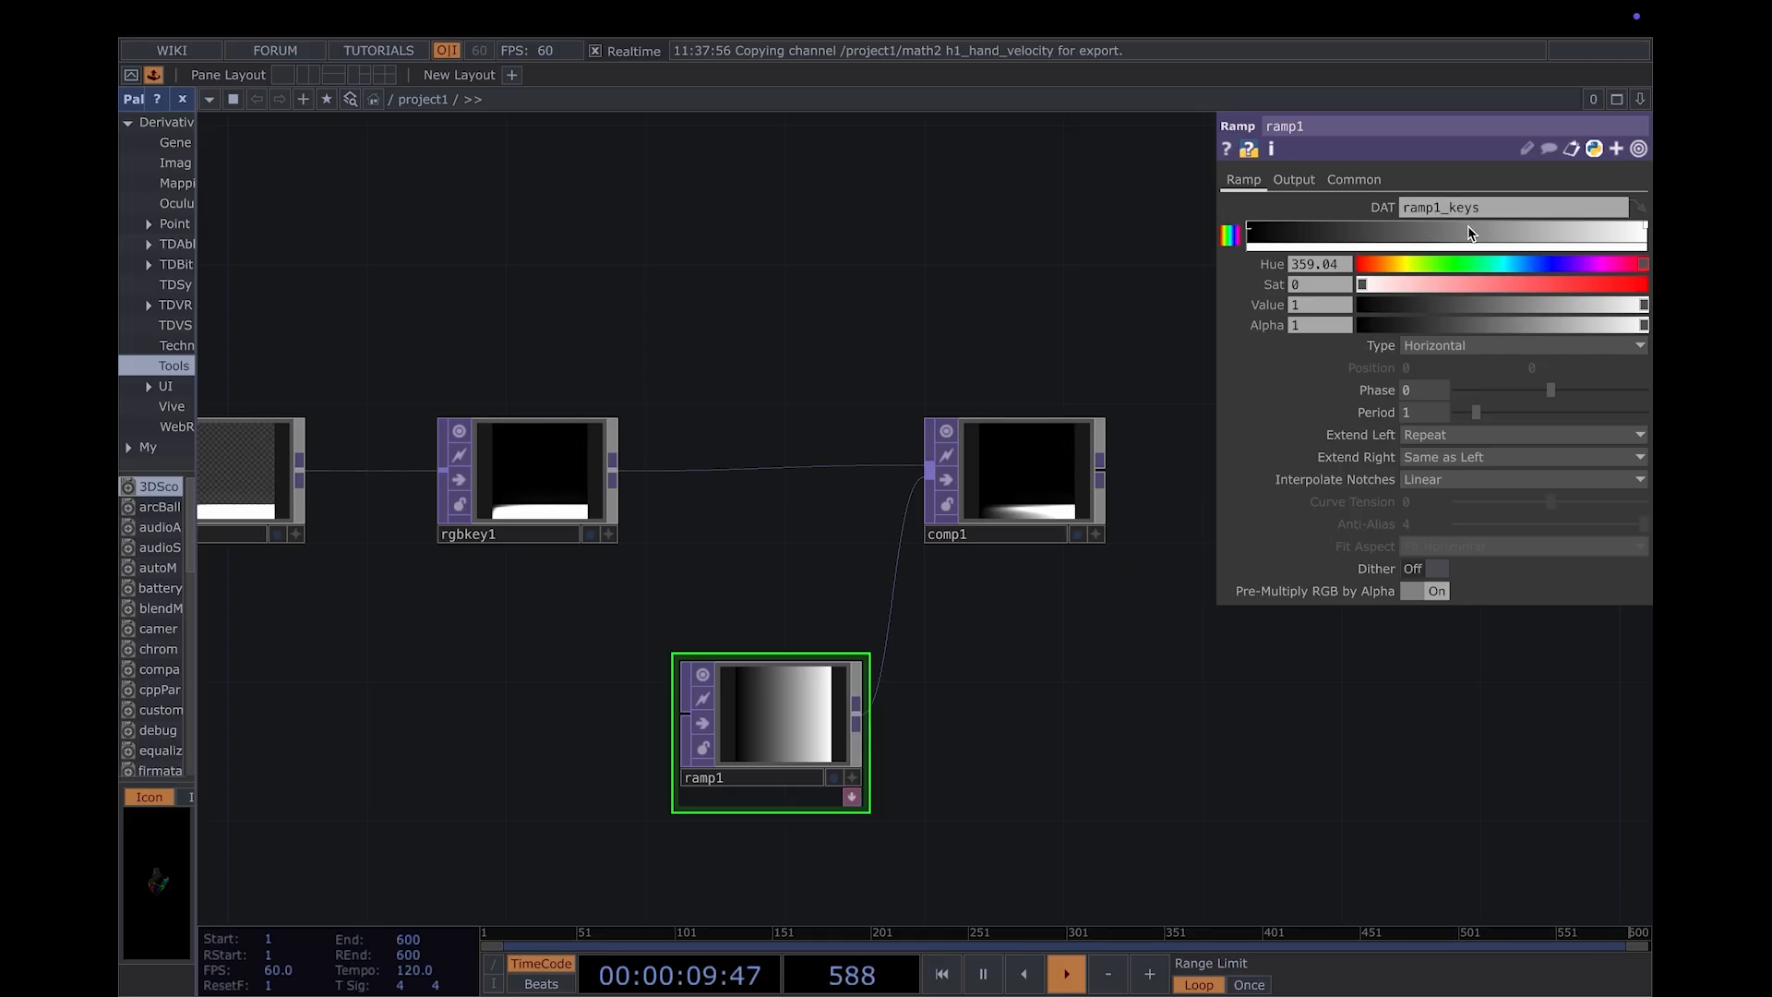
drag(1644, 231, 1599, 231)
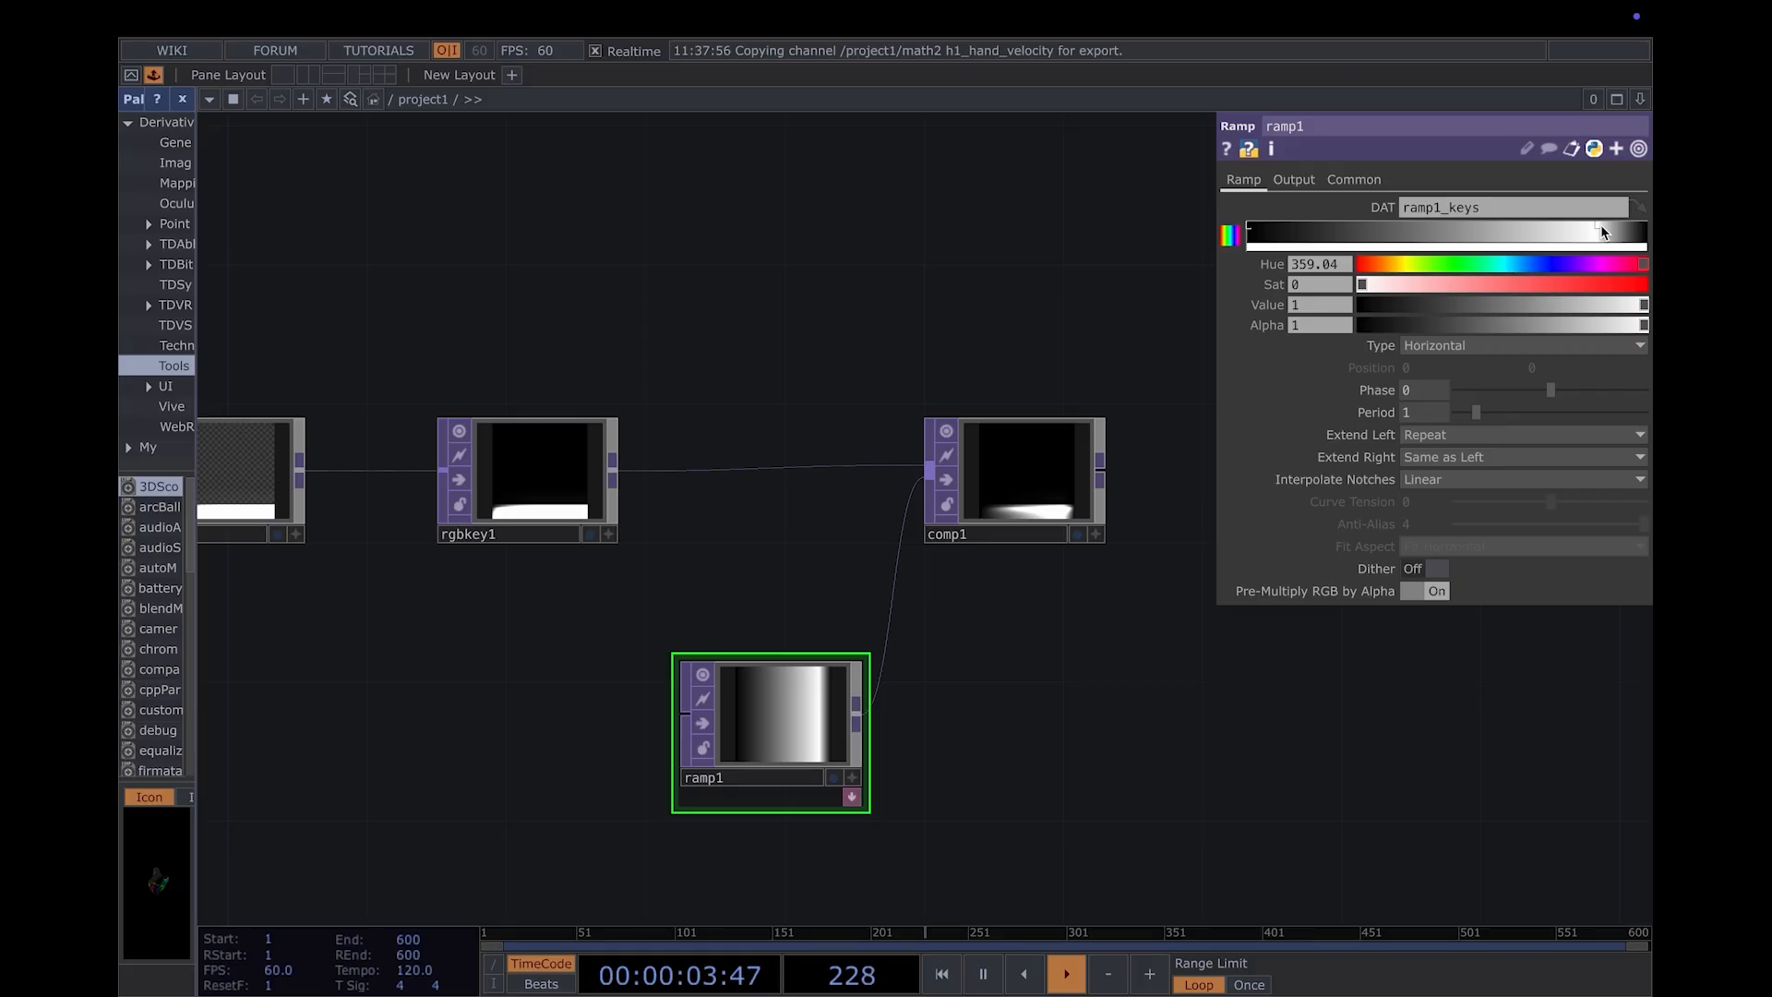
click(1396, 236)
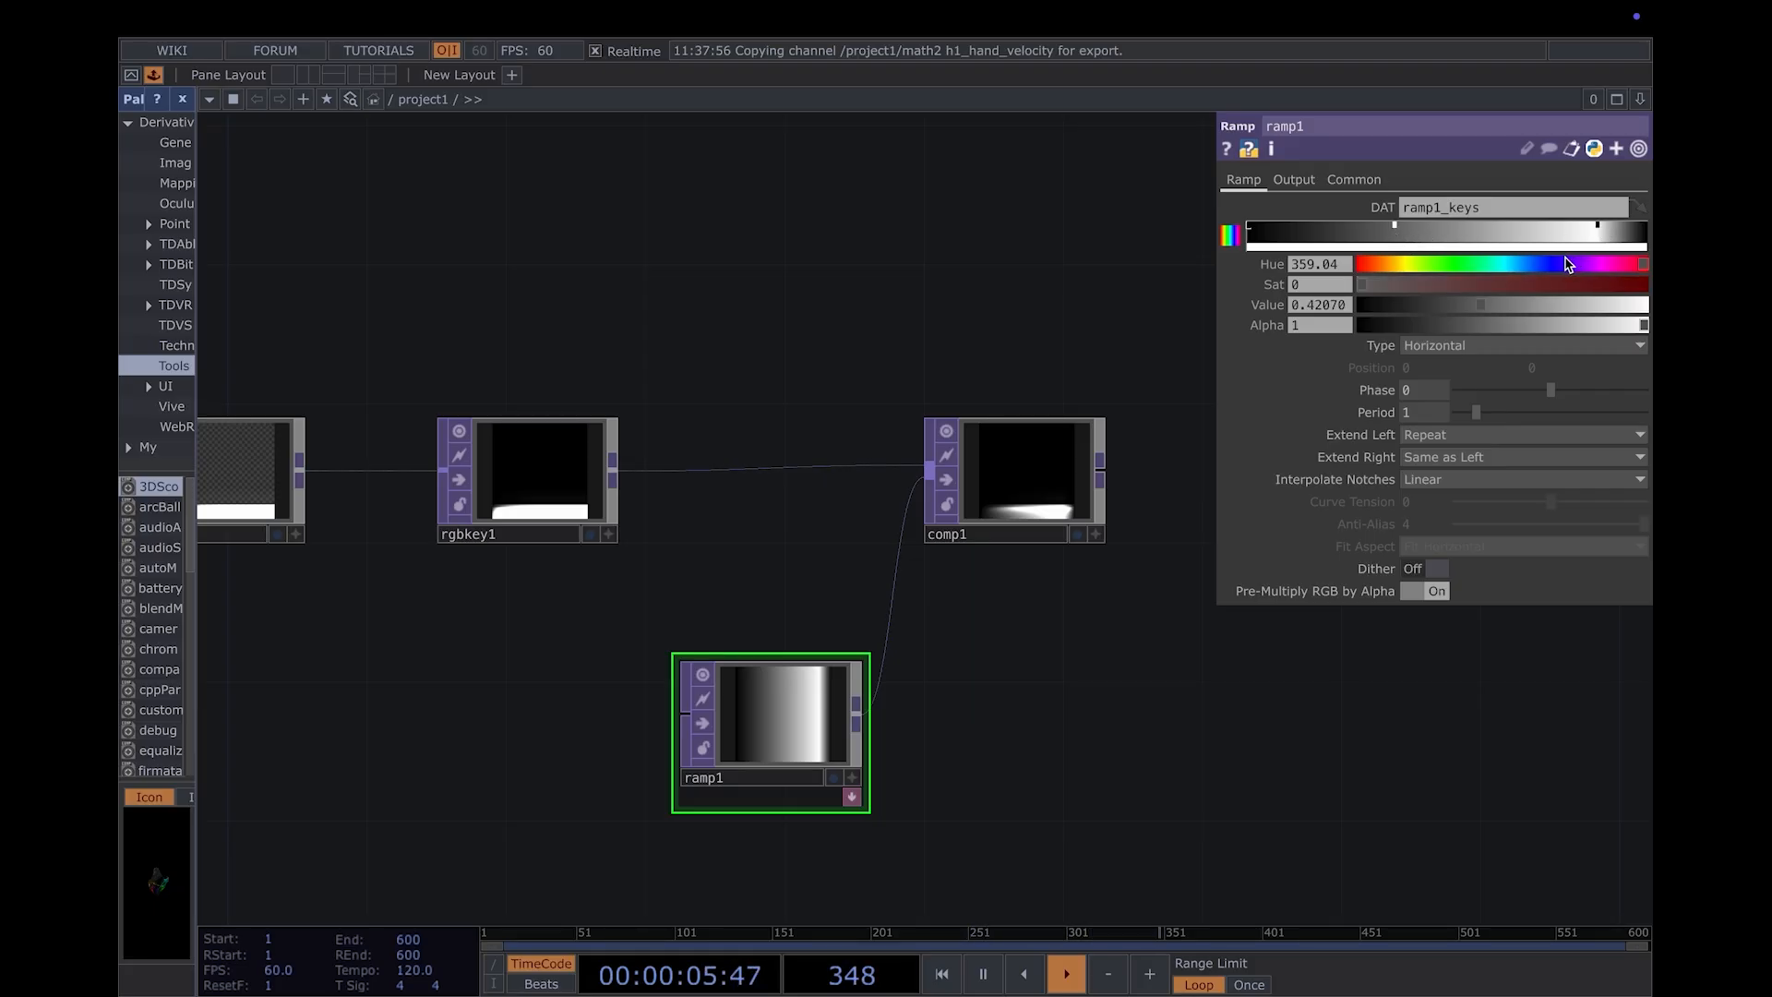
mouse_move(1566, 265)
mouse_down()
mouse_move(1535, 265)
mouse_move(1547, 286)
mouse_up()
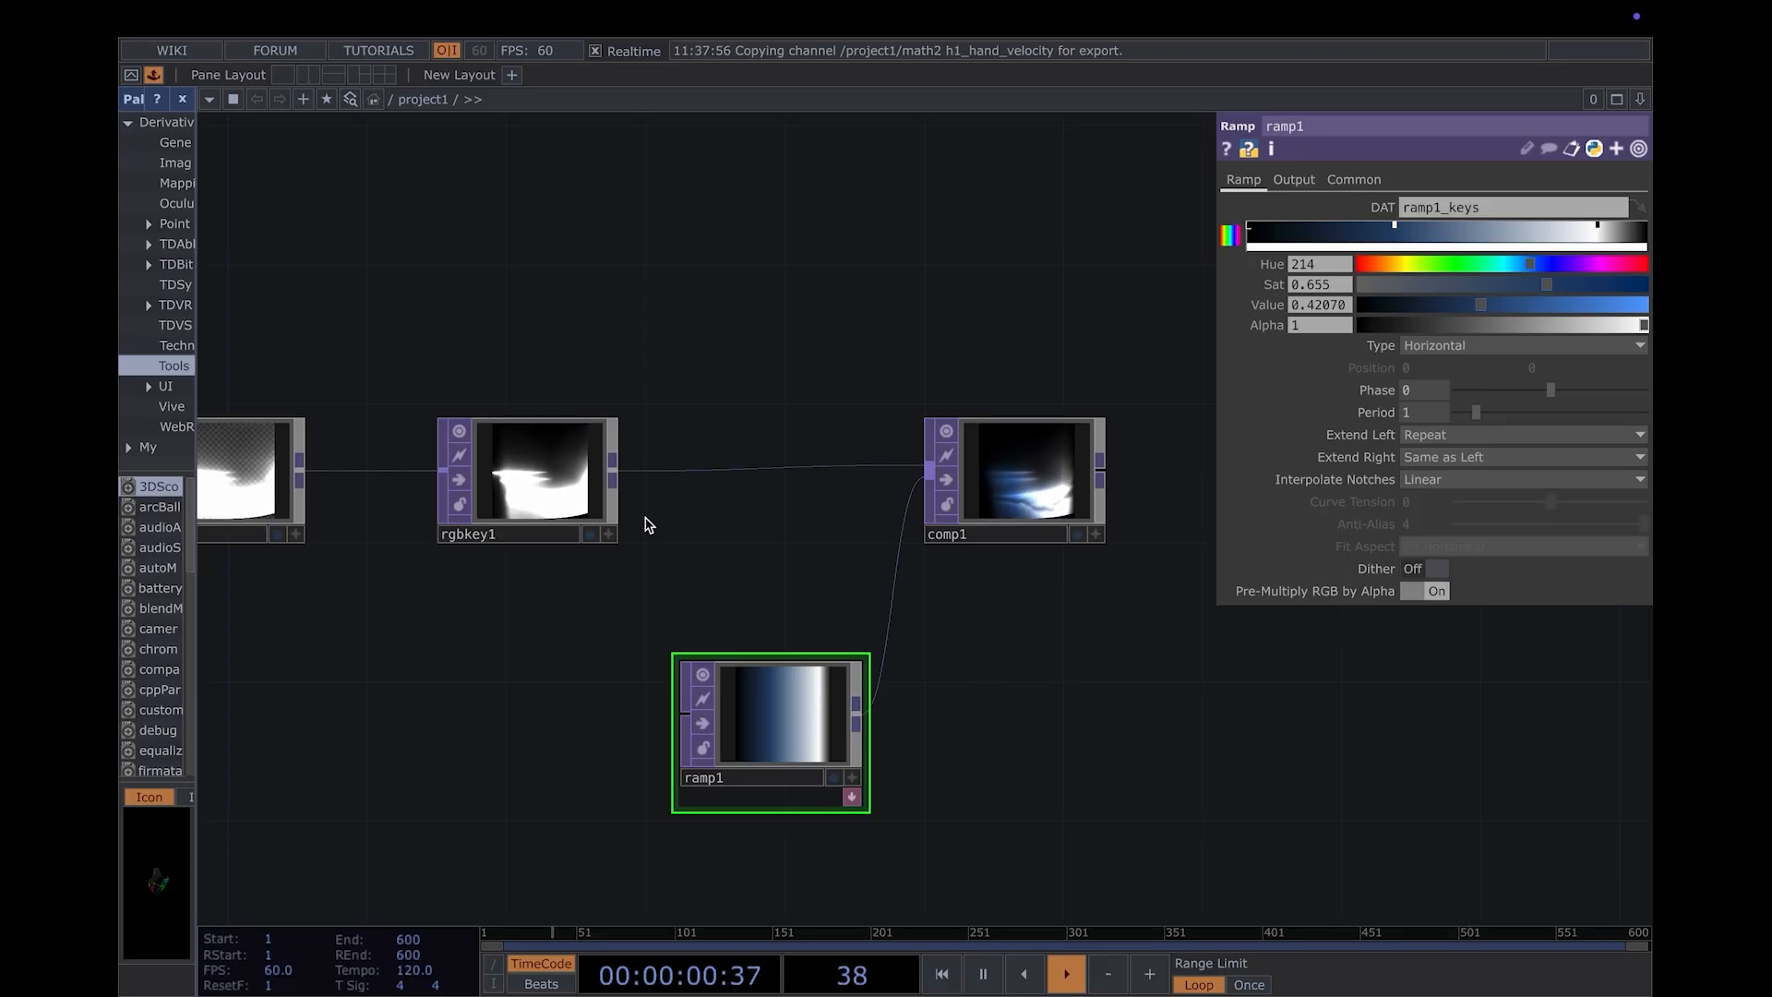
click(1468, 238)
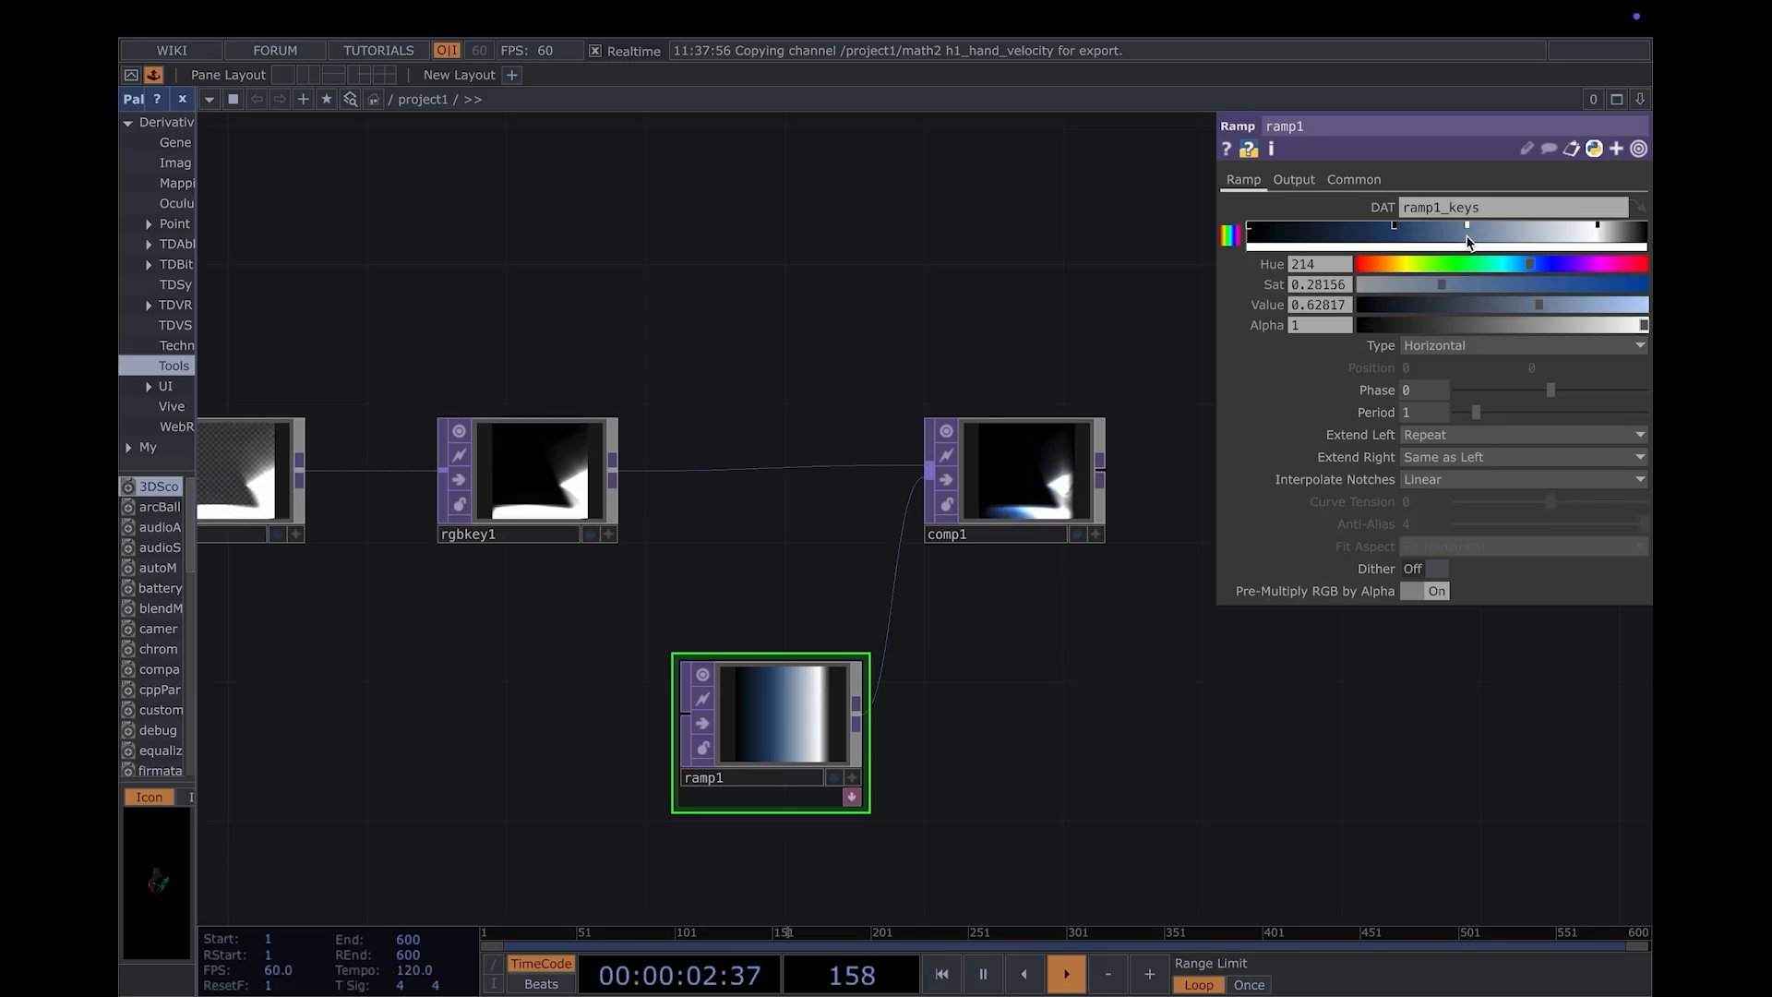
drag(1418, 265, 1413, 265)
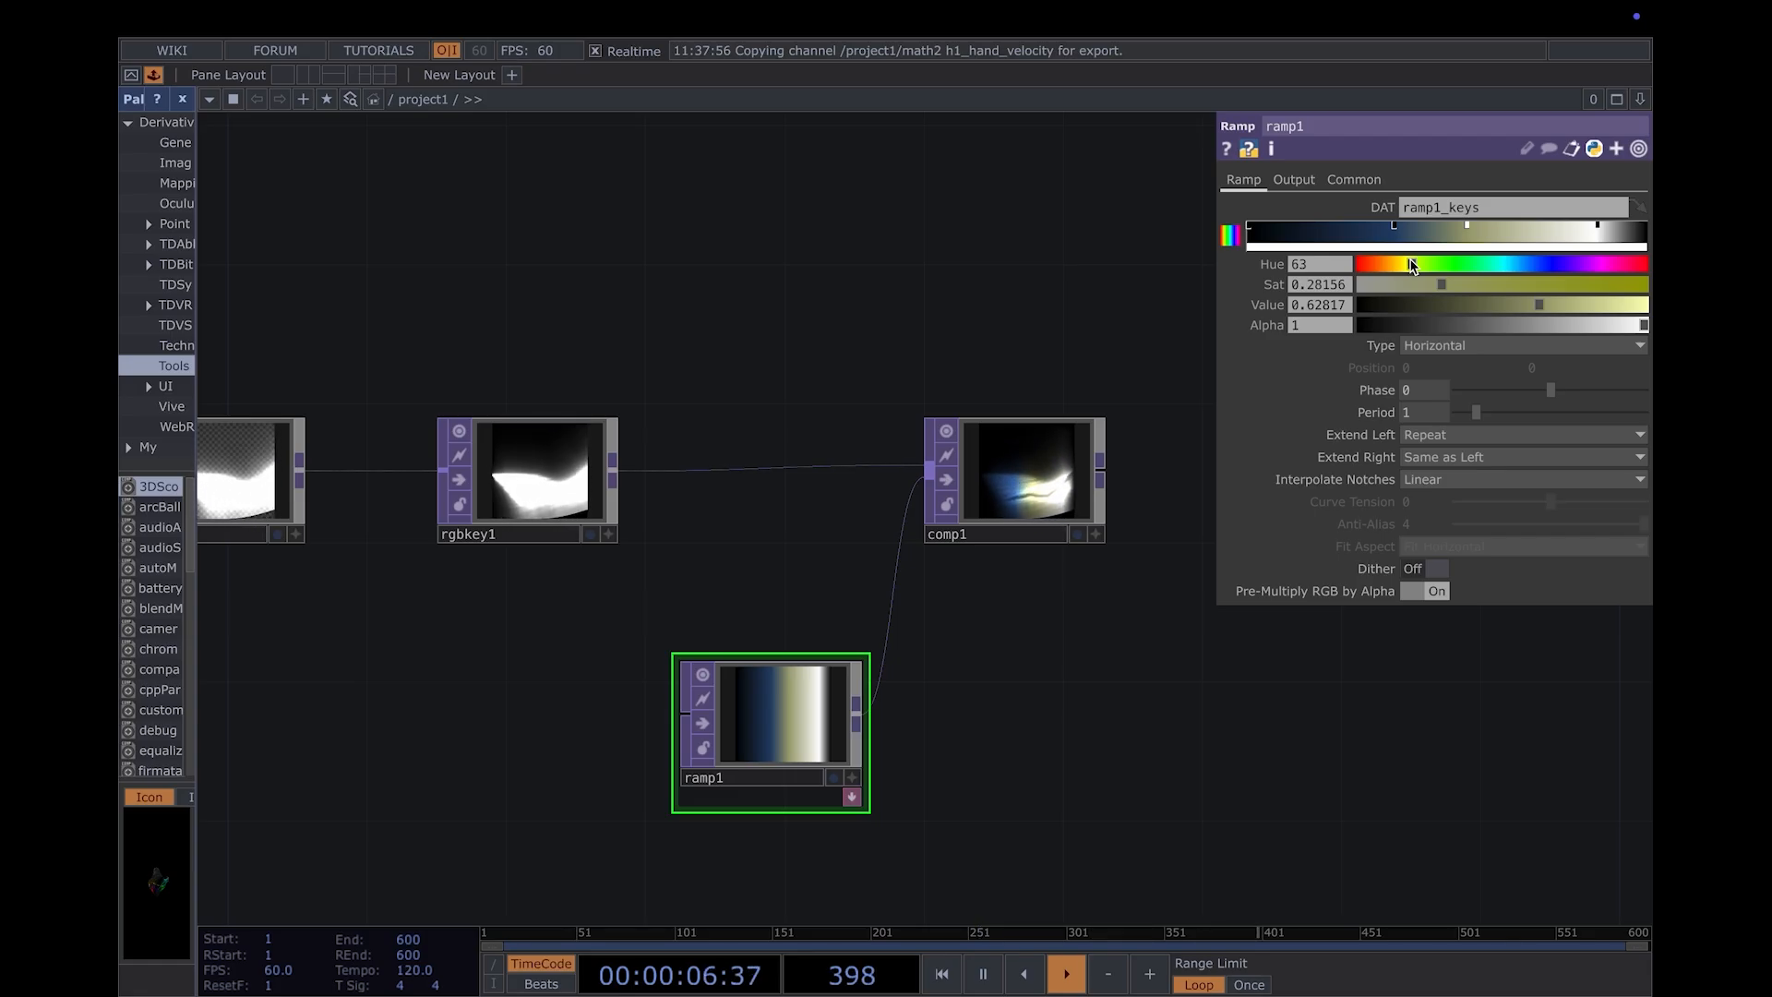
- Wire rgbkey1's output into ramp1's input as well, comparing the result by undoing and redoing the connection
drag(583, 476, 685, 712)
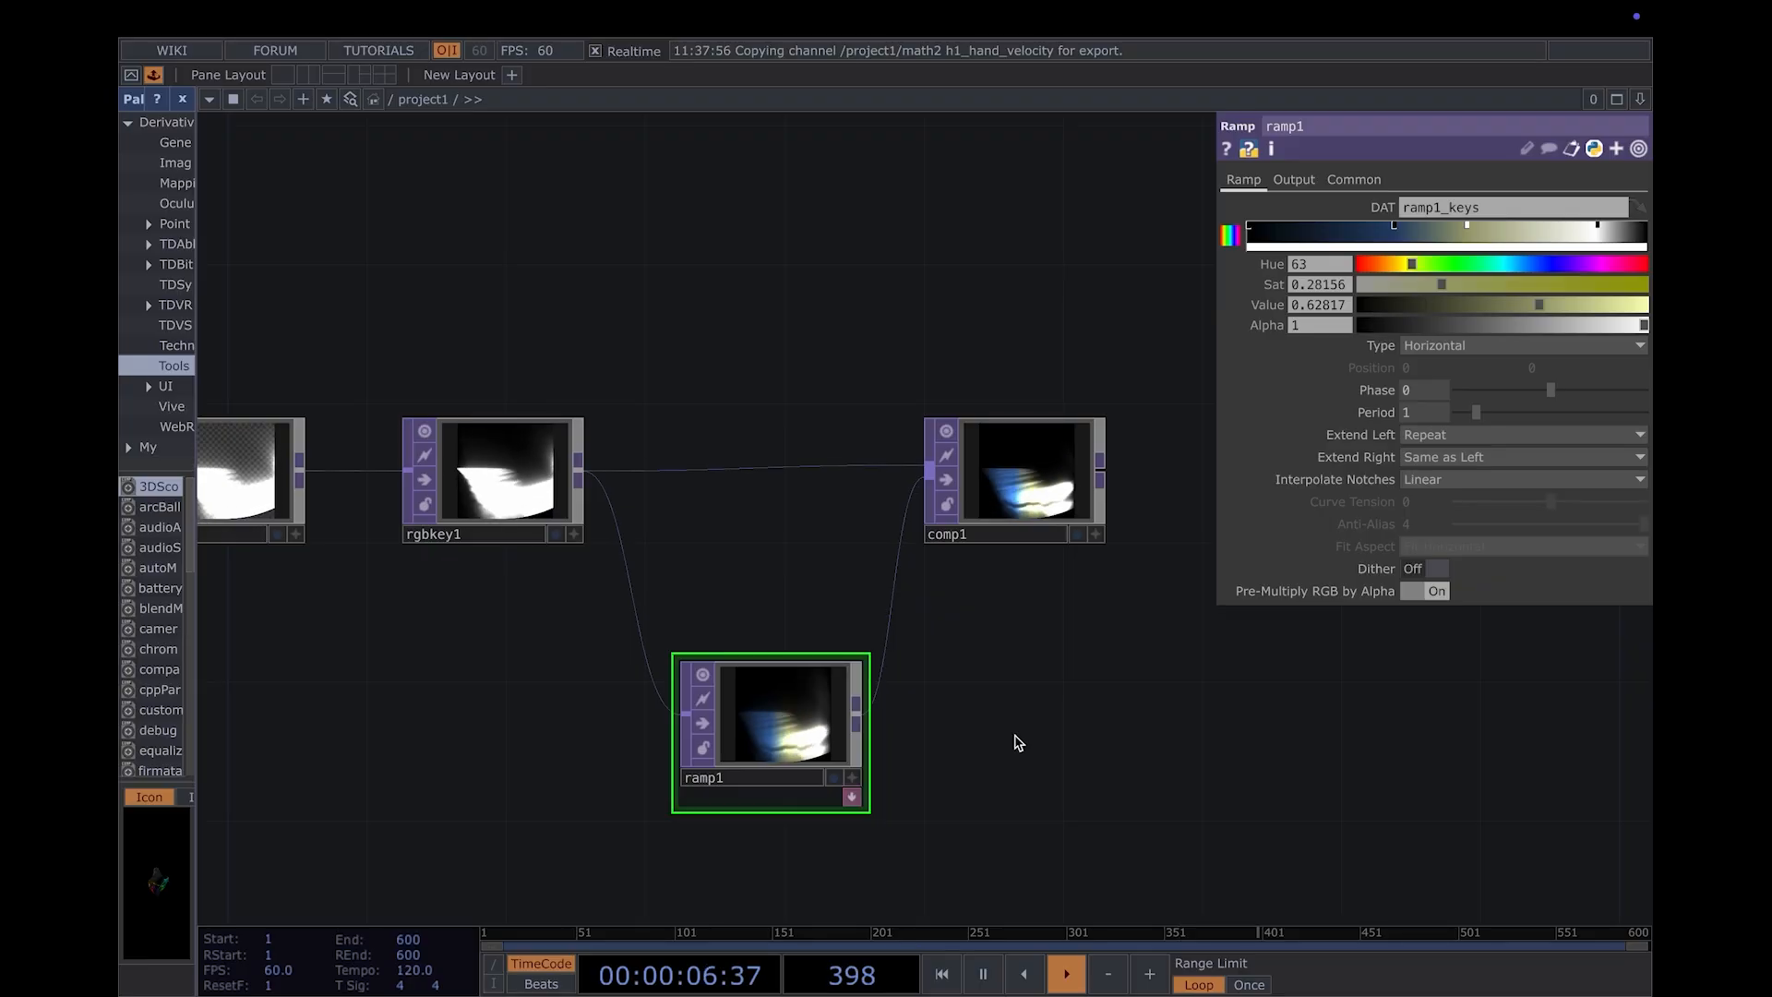
key(ctrl+z)
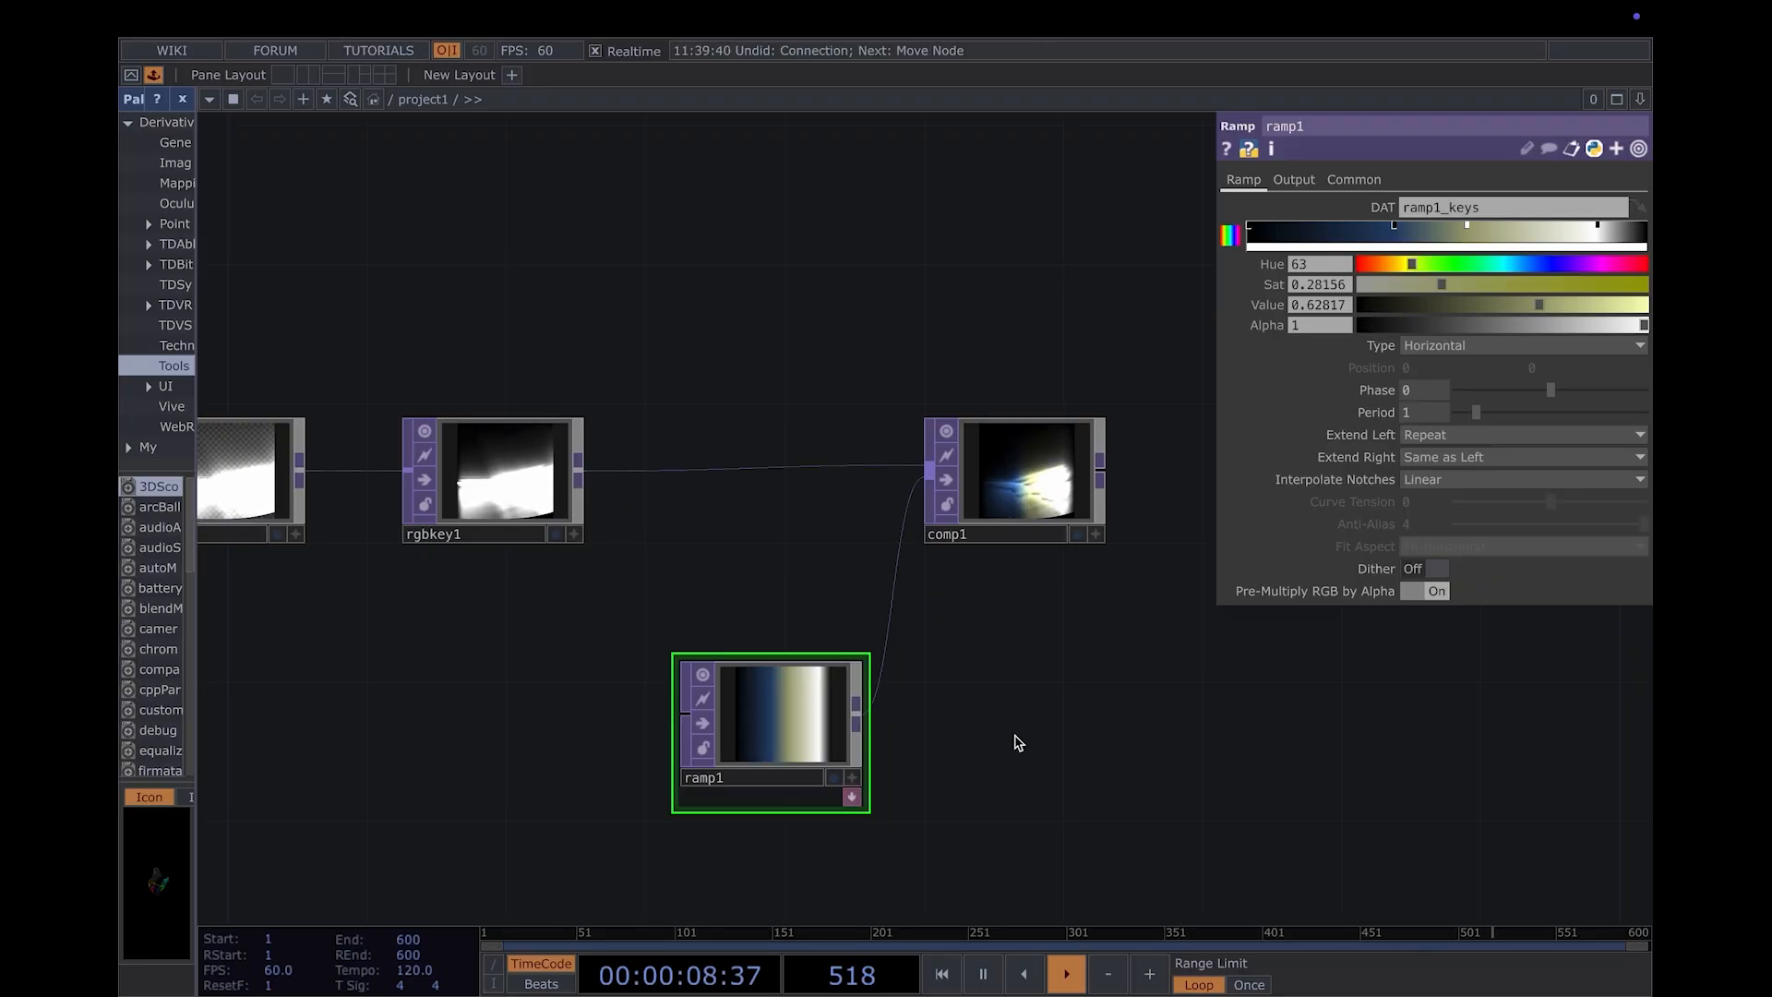
key(ctrl+y)
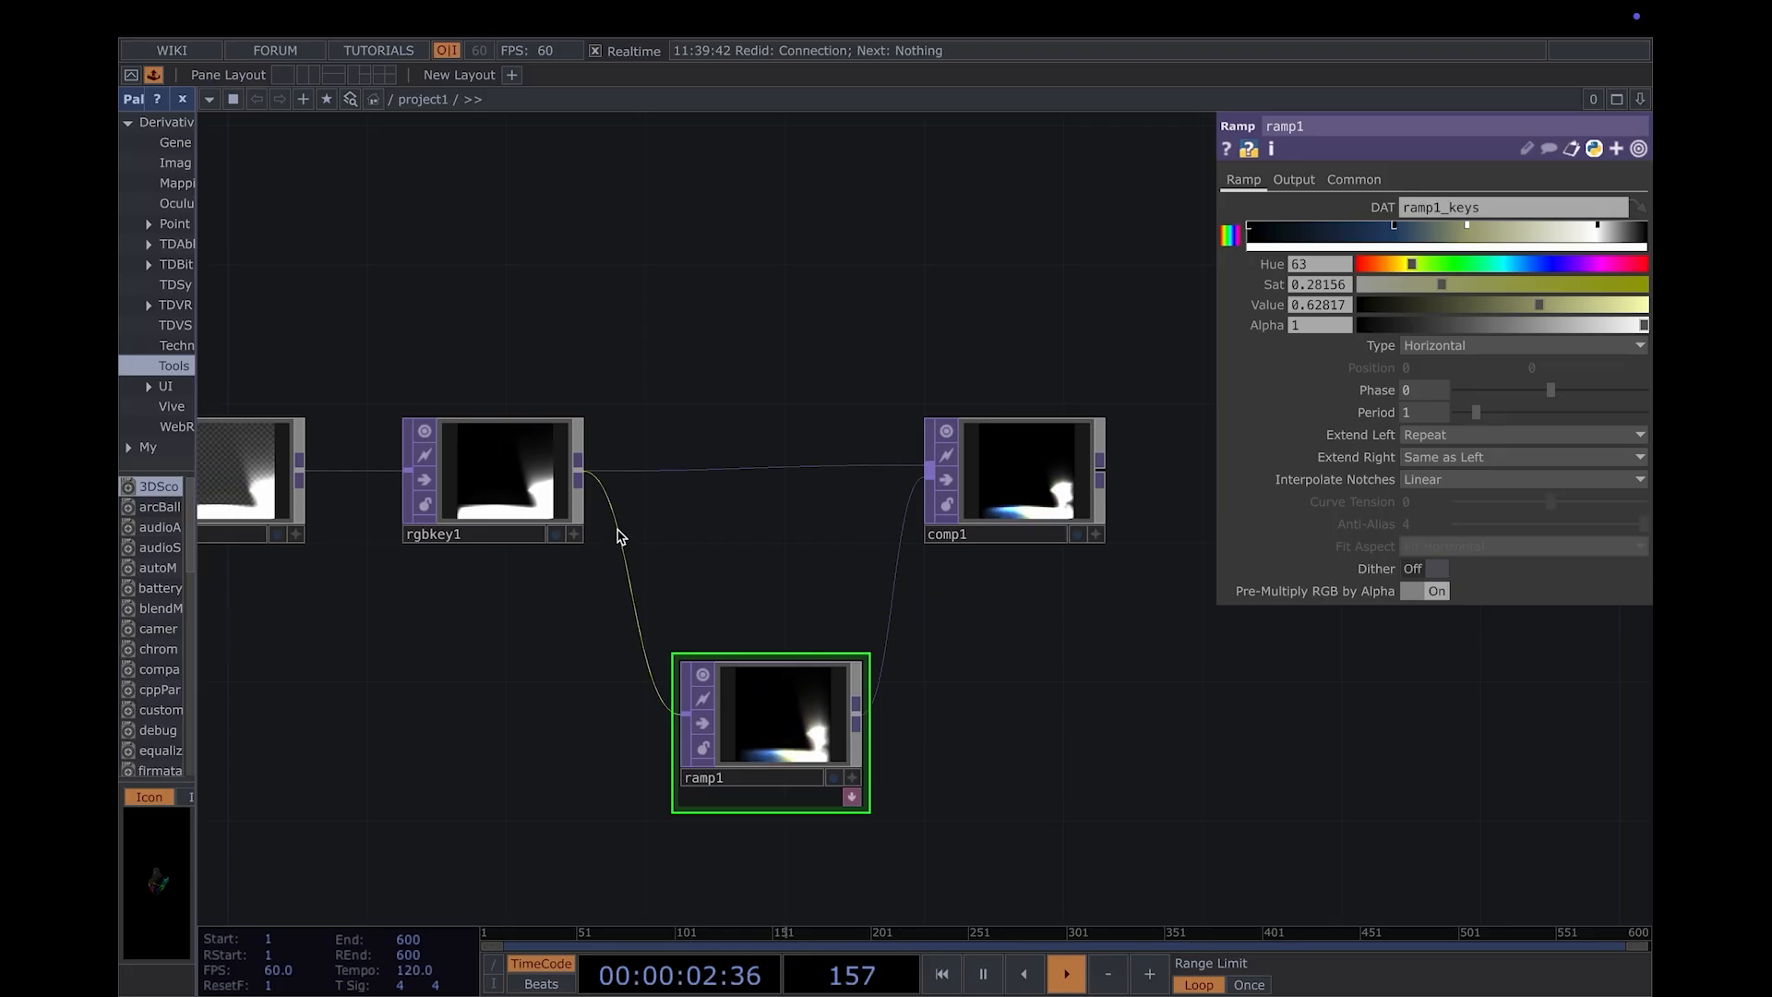
click(486, 513)
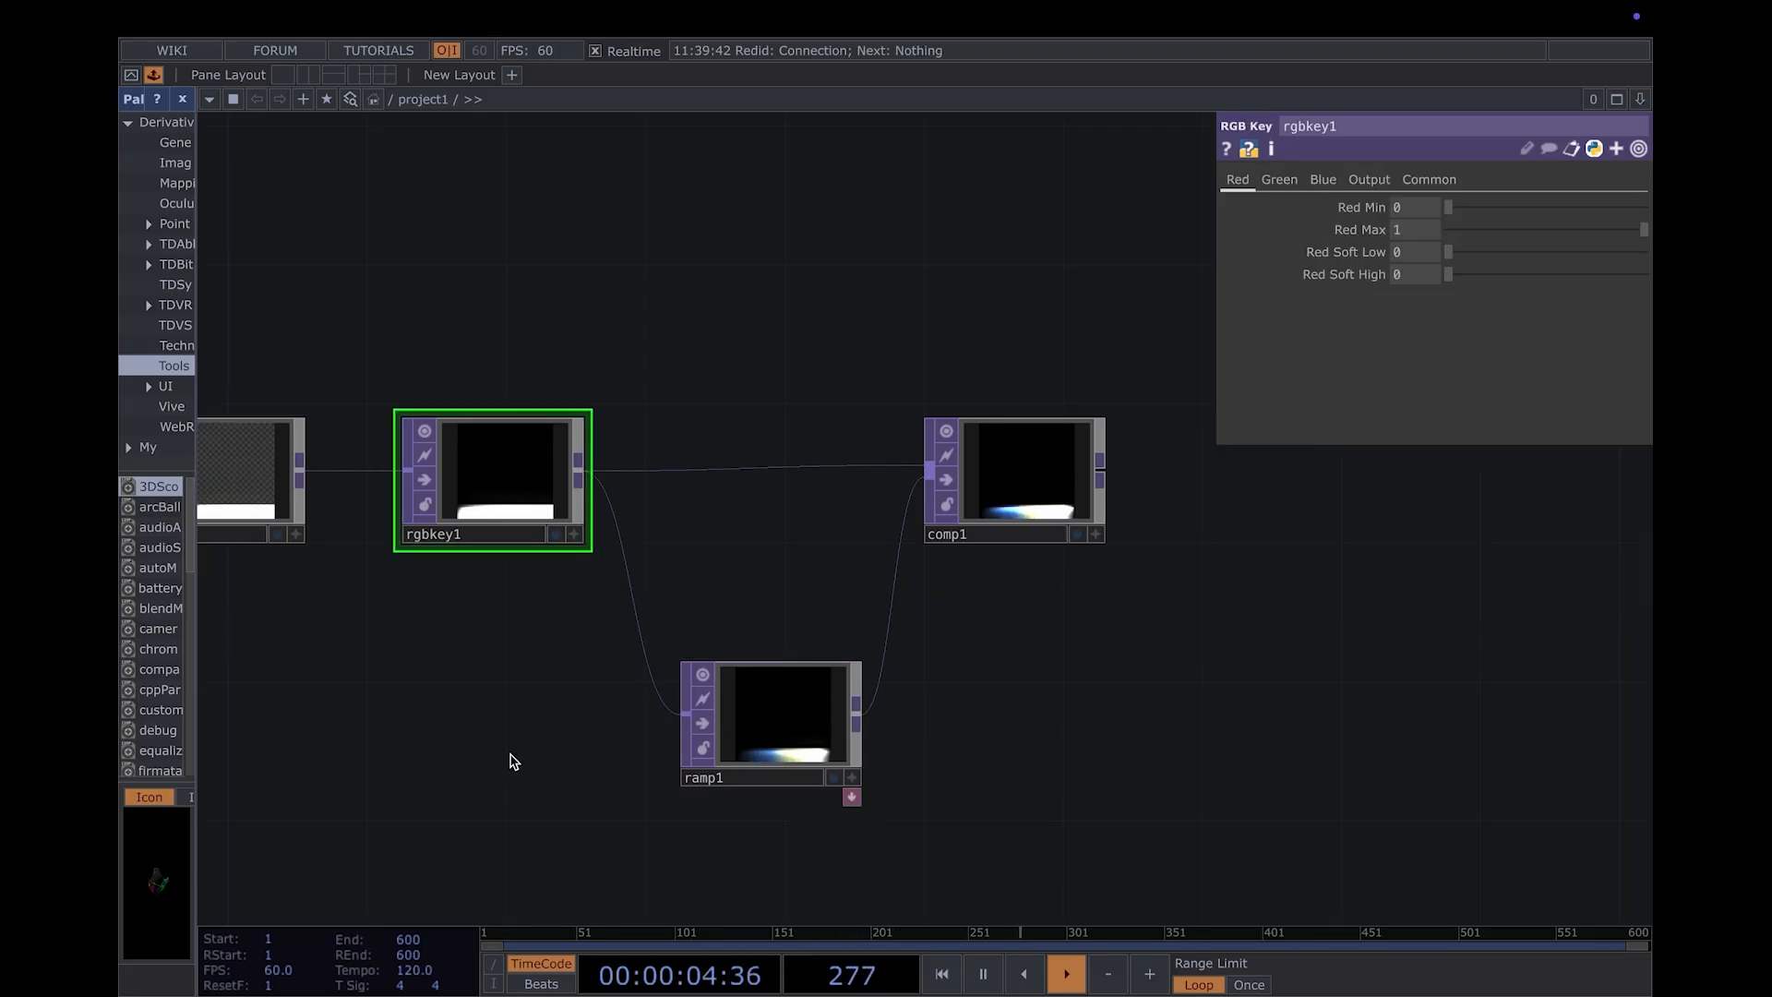
click(748, 736)
drag(698, 730, 951, 756)
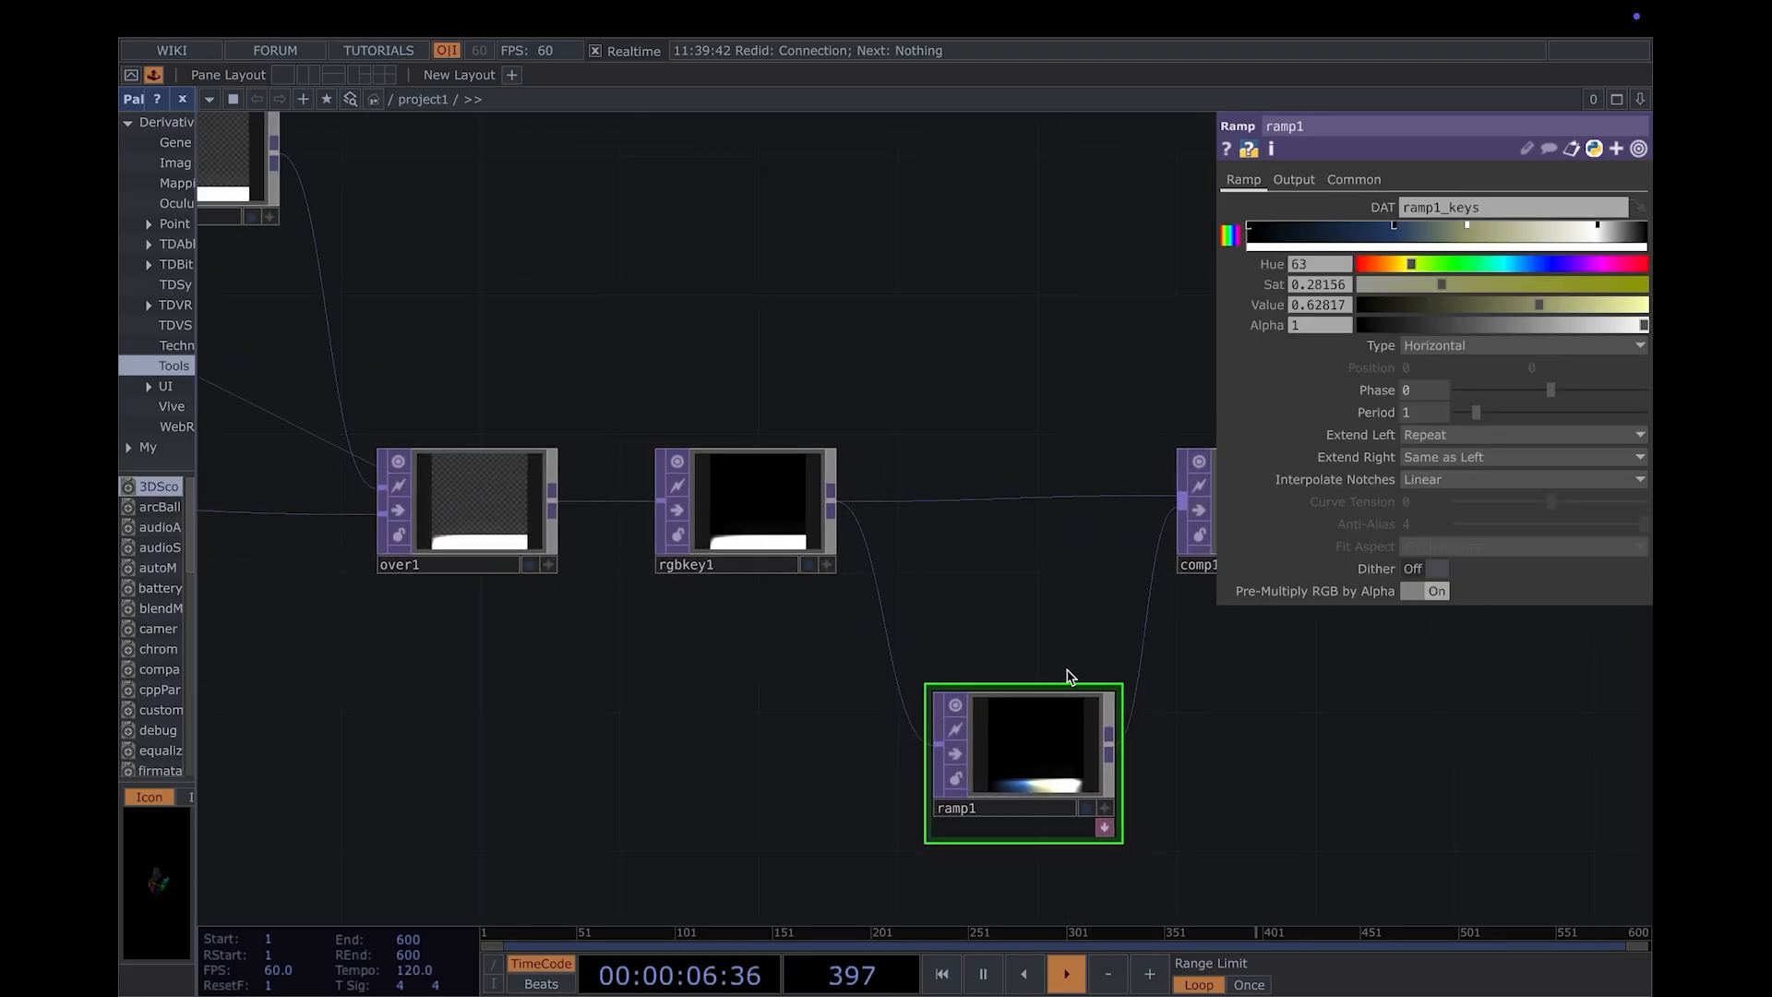
- Set the comp1 TOP's Operation to Soft Light
drag(1085, 601, 792, 641)
click(969, 574)
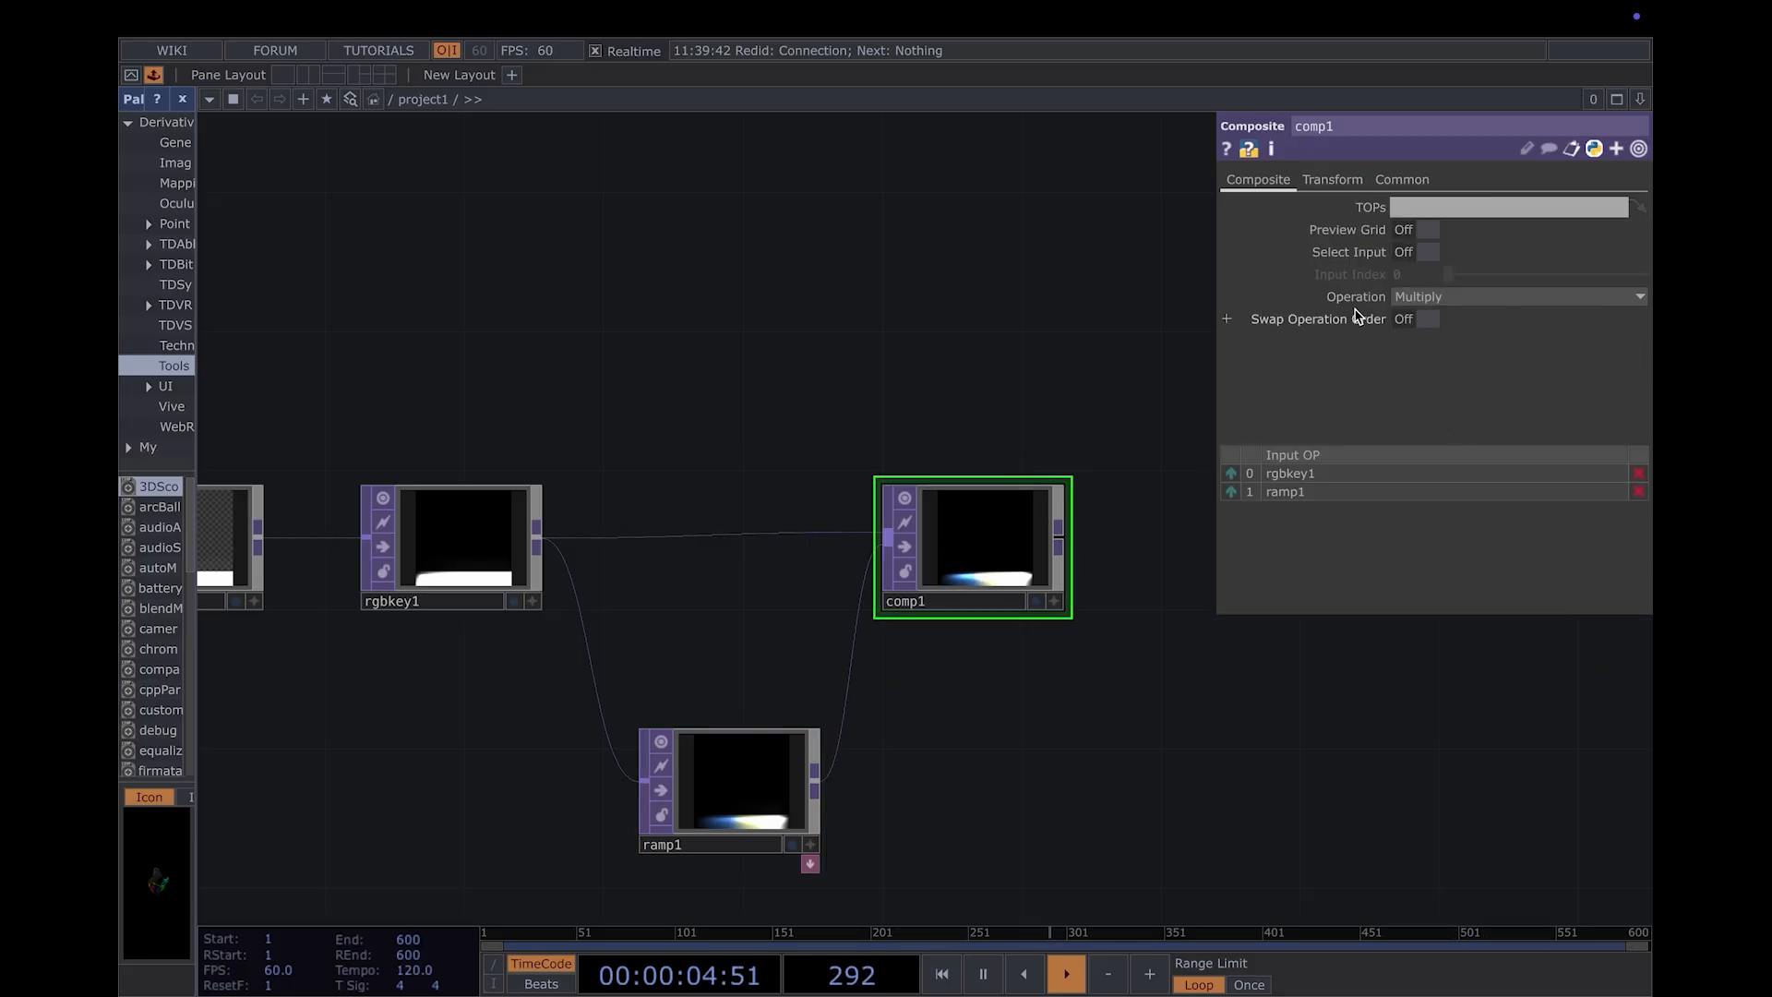
click(1524, 297)
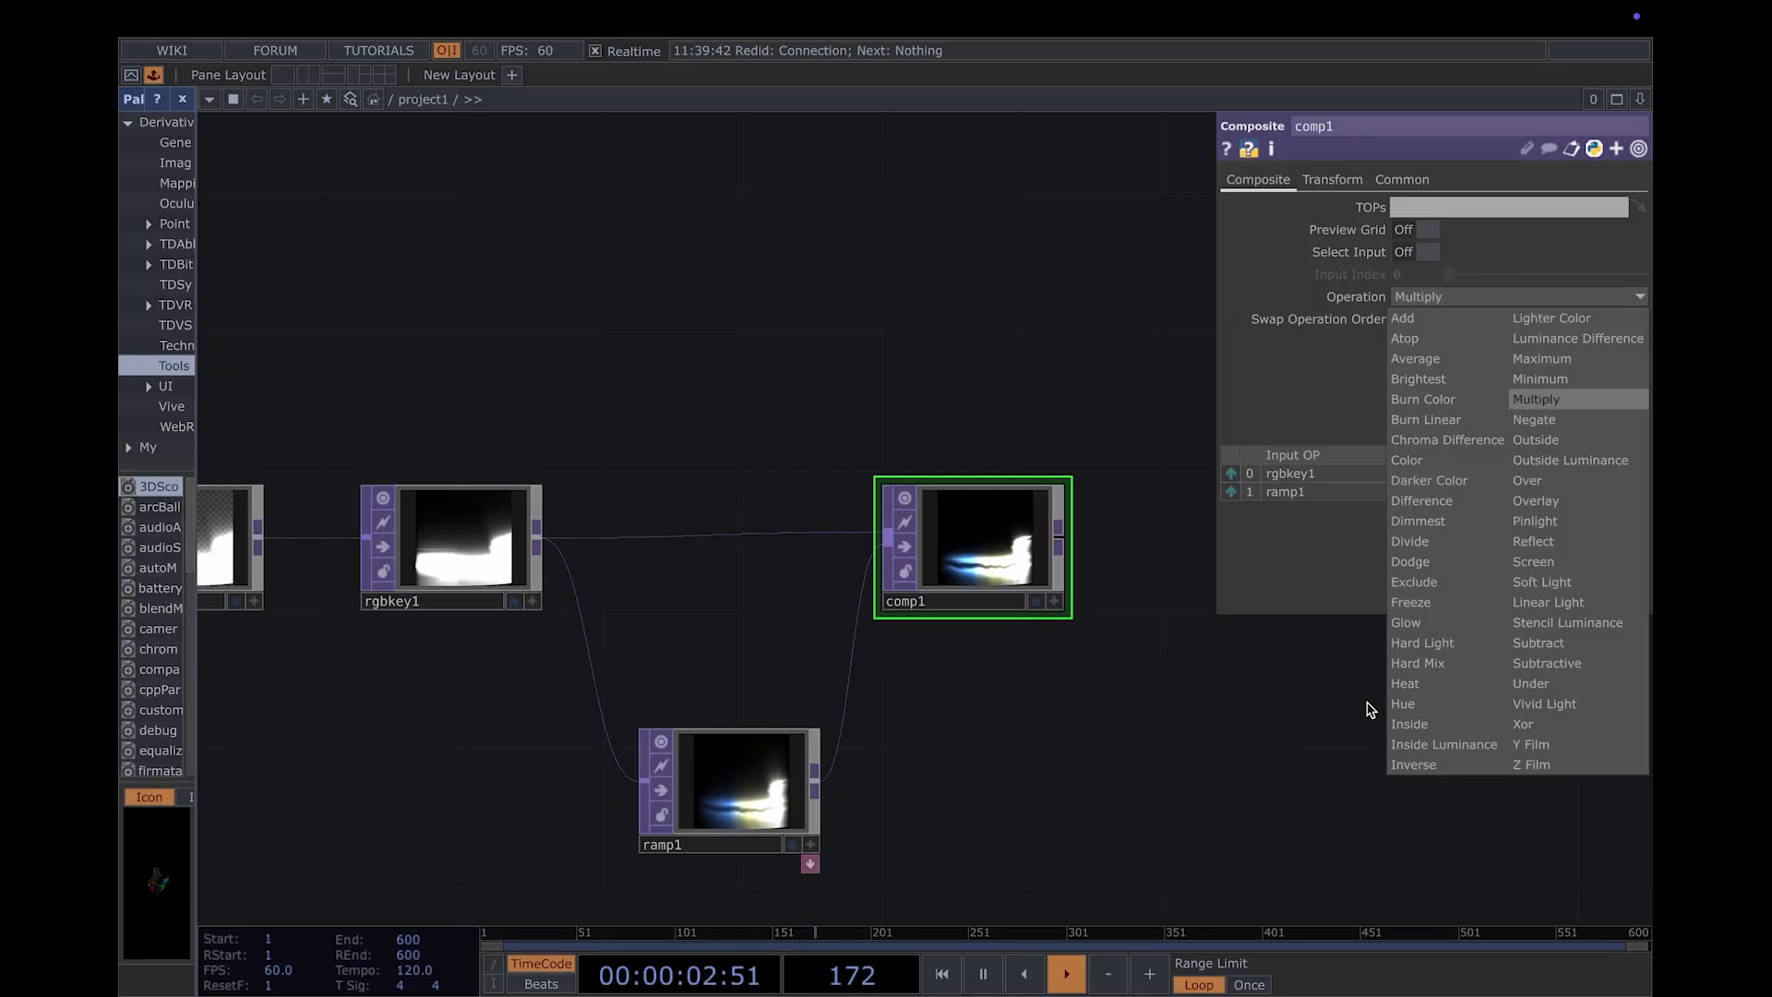
click(1572, 585)
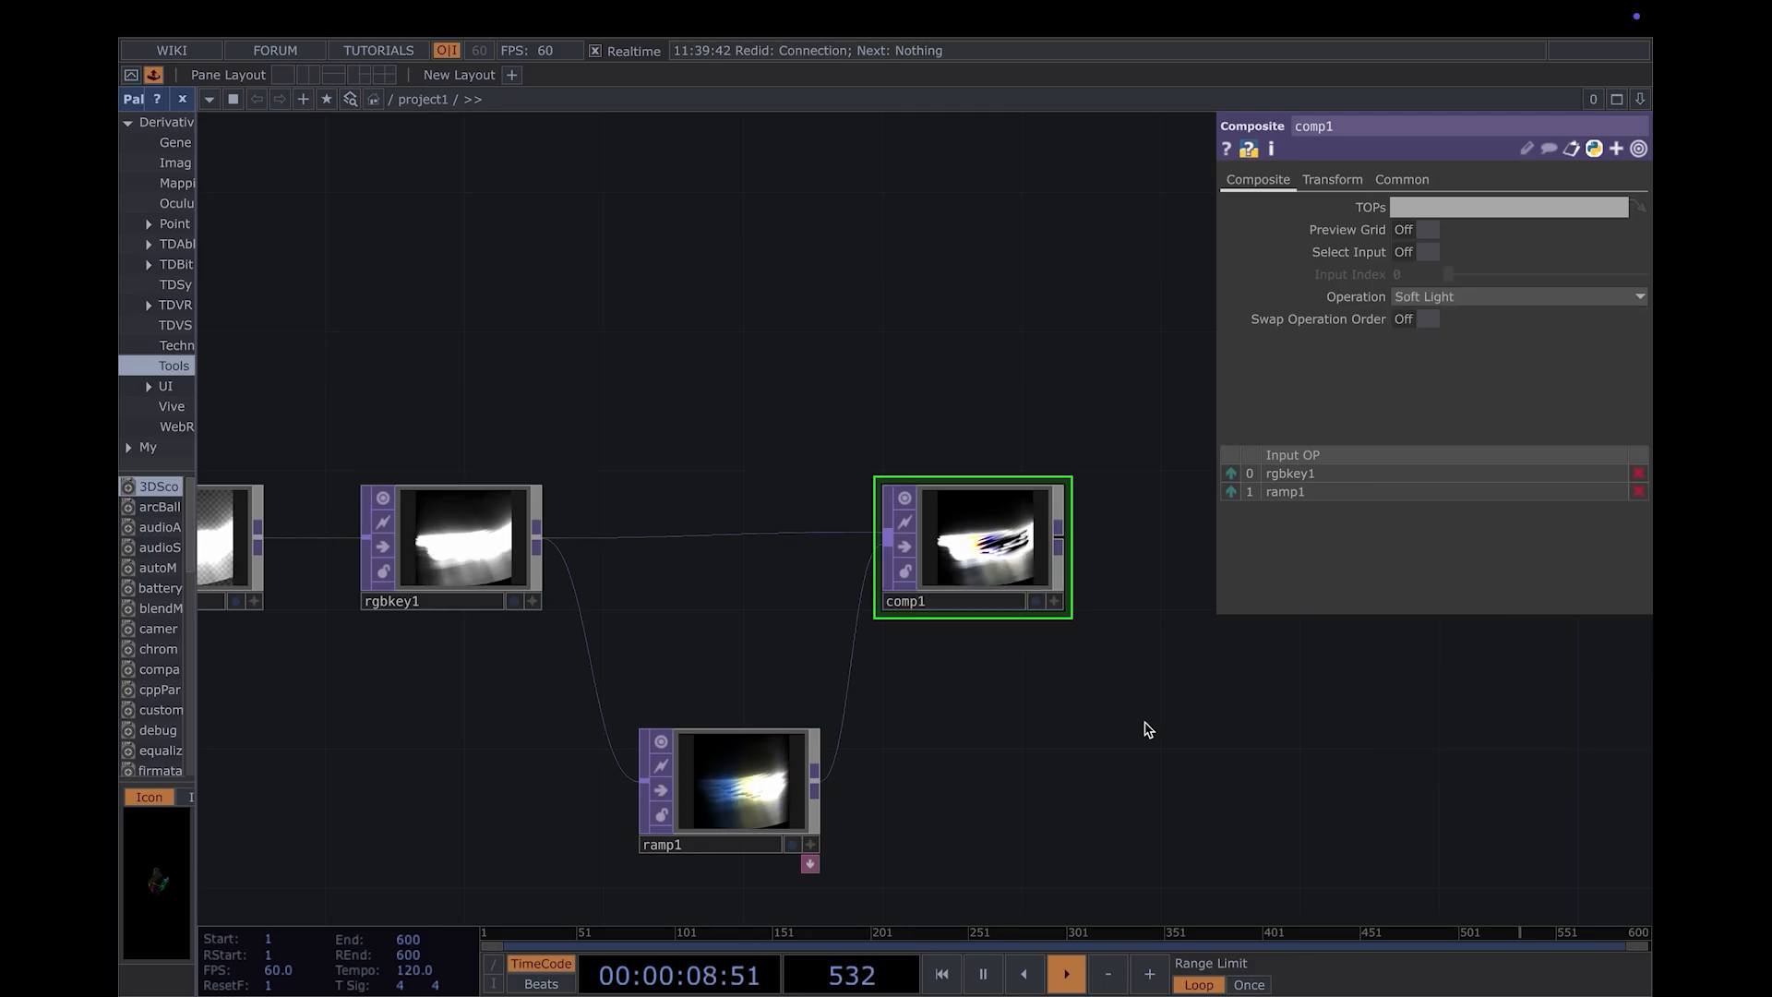
- Add a Video Device In TOP in the empty area below math2
drag(1096, 658, 901, 558)
drag(1121, 635, 1103, 628)
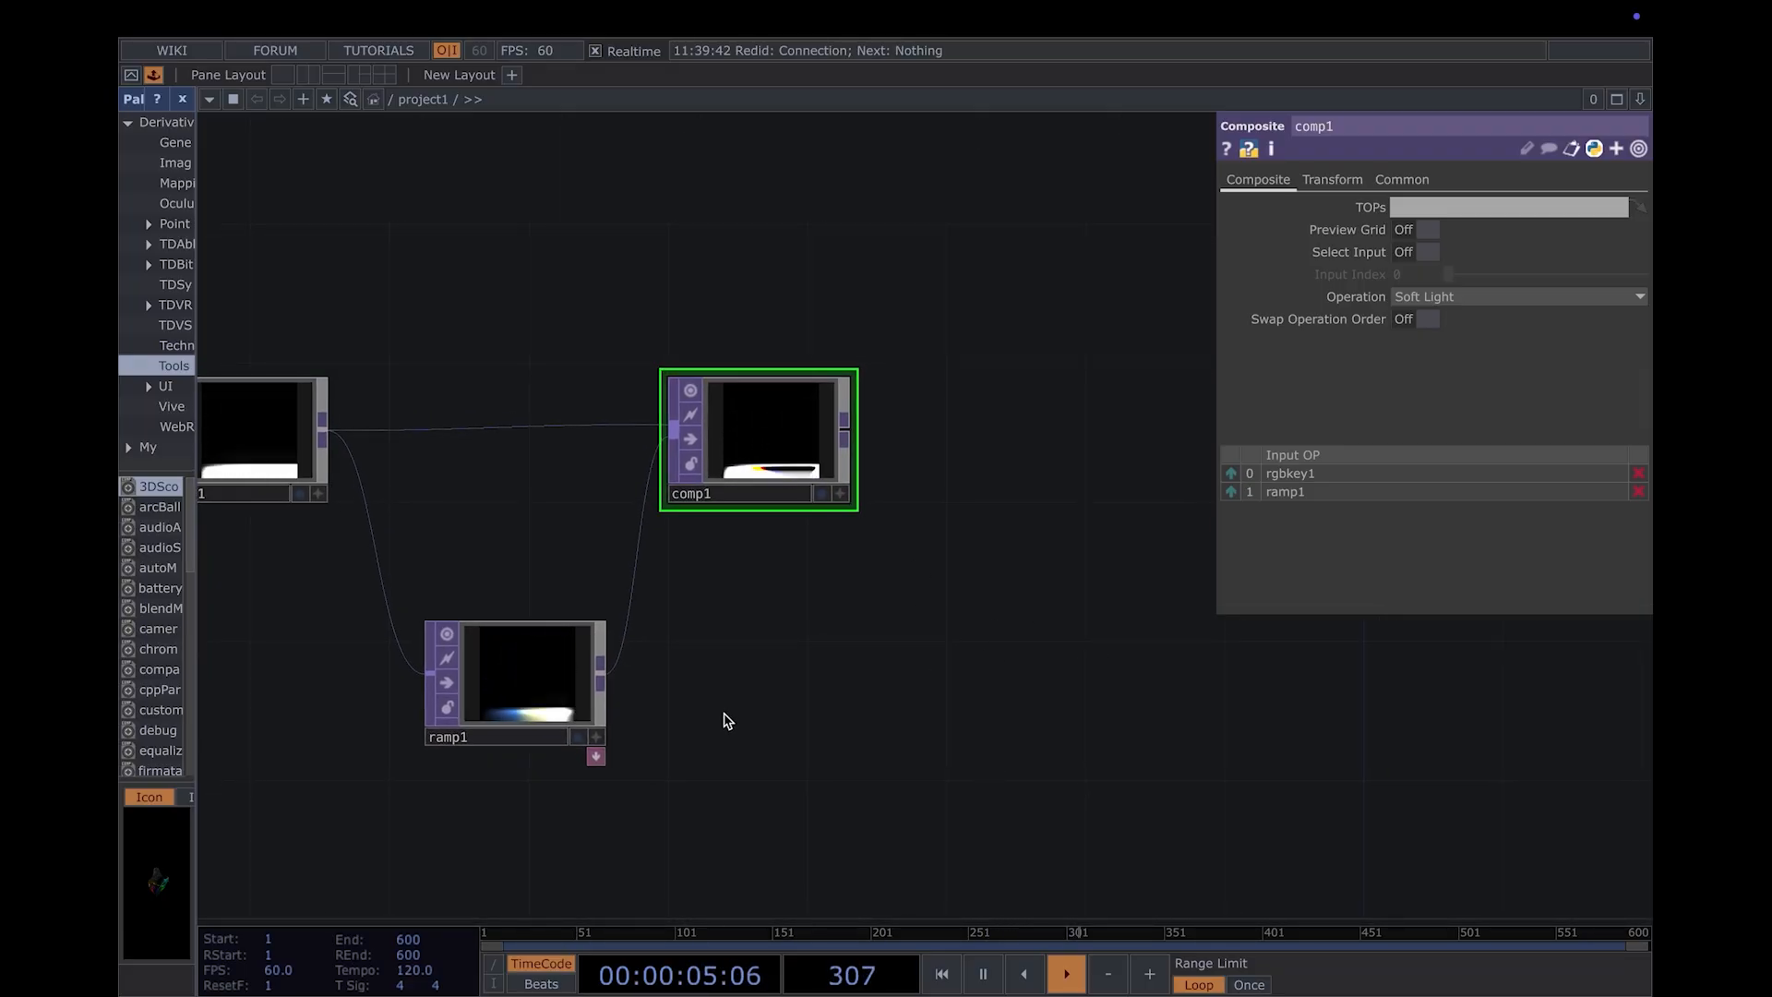
scroll(724, 720, down, 2)
drag(620, 810, 993, 633)
drag(609, 787, 942, 625)
scroll(859, 698, down, 2)
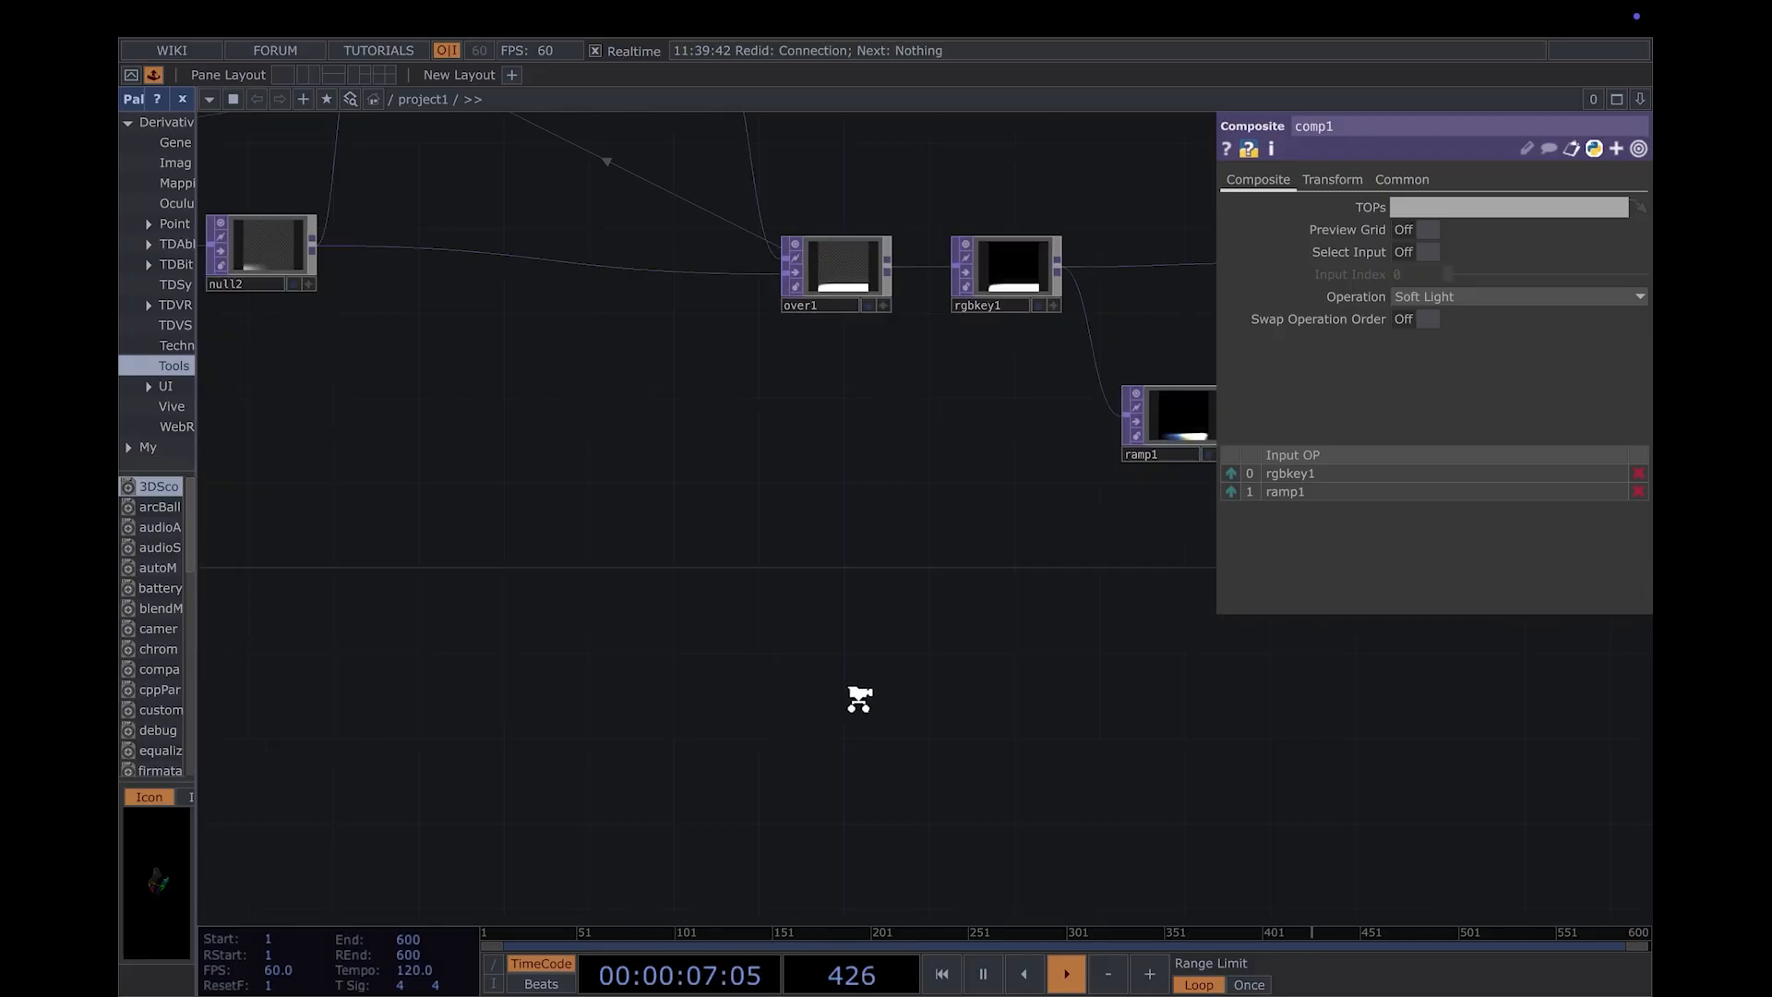
scroll(860, 699, down, 3)
scroll(633, 711, up, 2)
scroll(640, 625, up, 2)
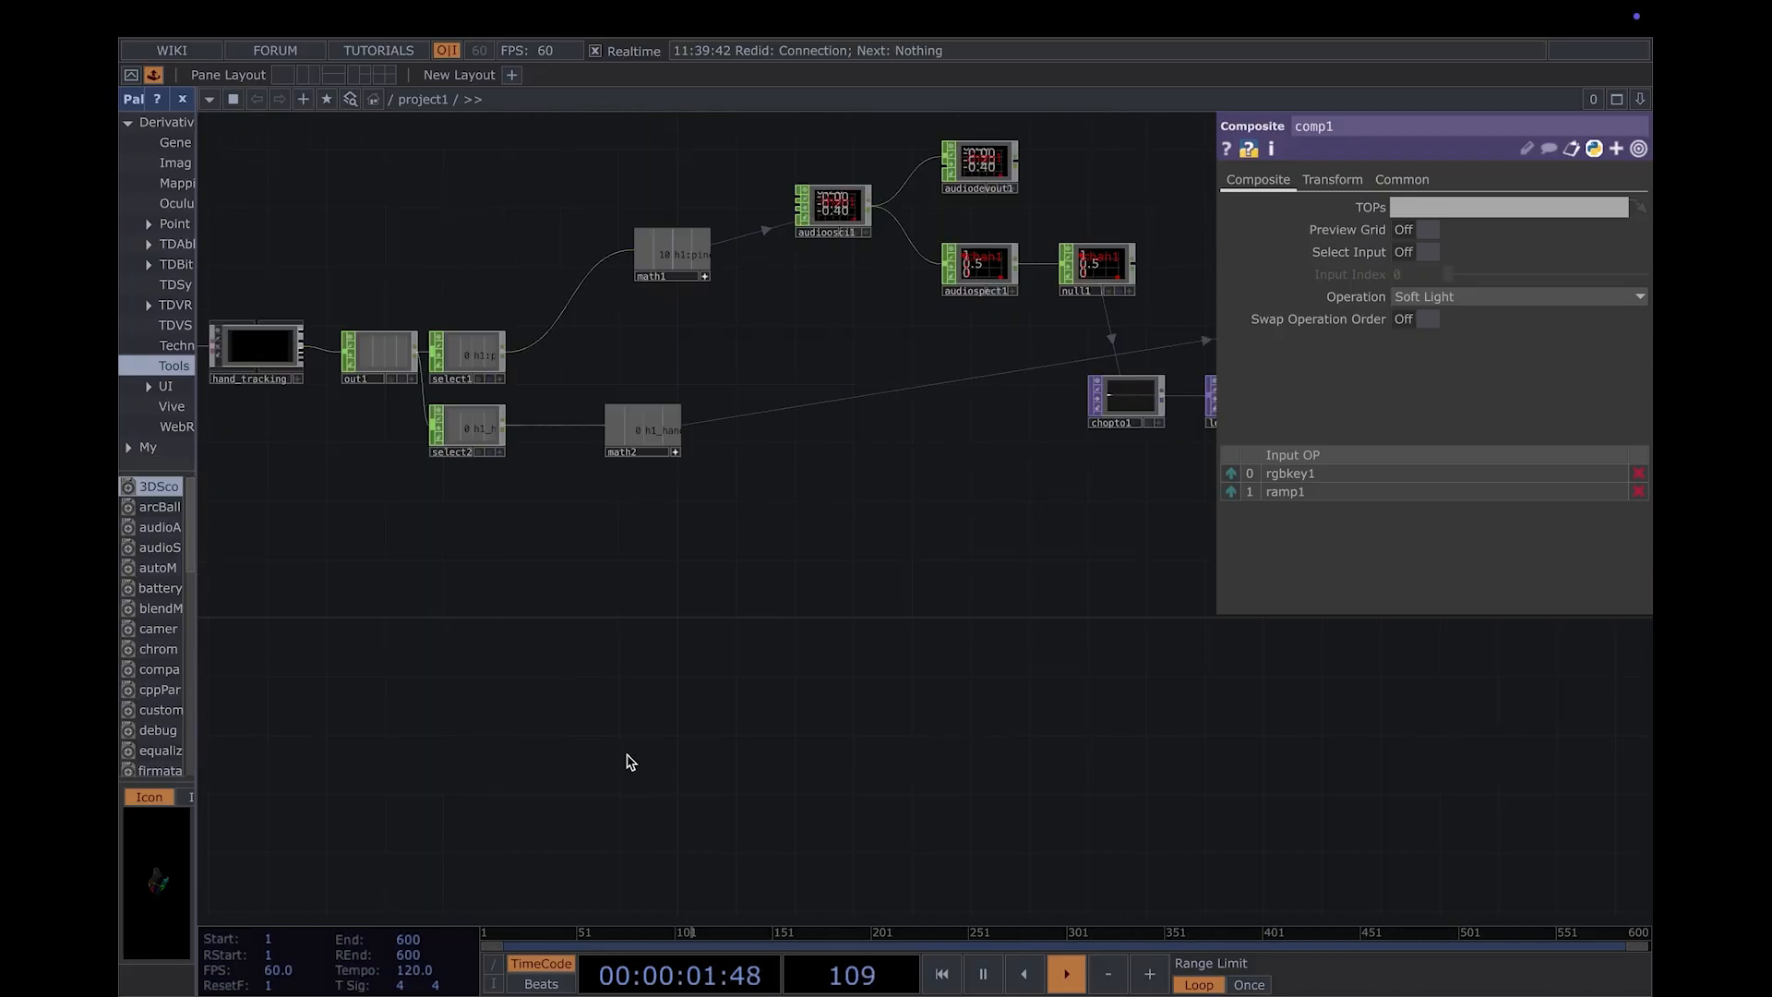
key(Tab)
text(vid)
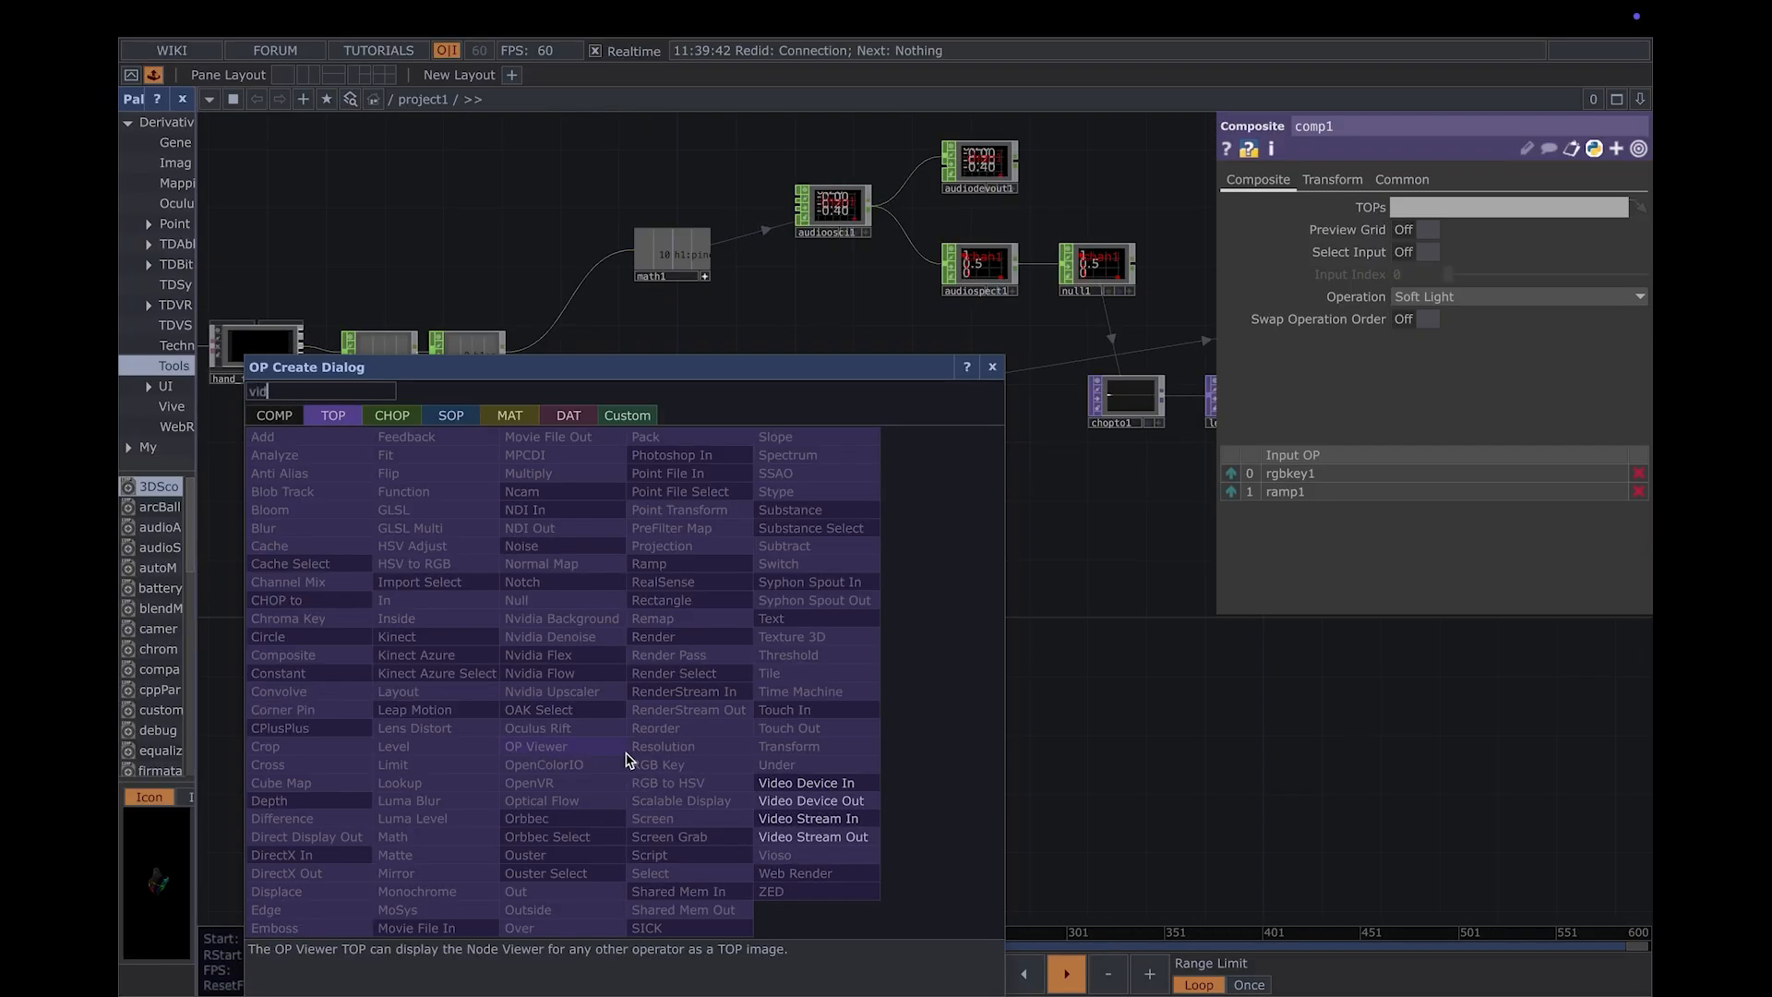
click(808, 783)
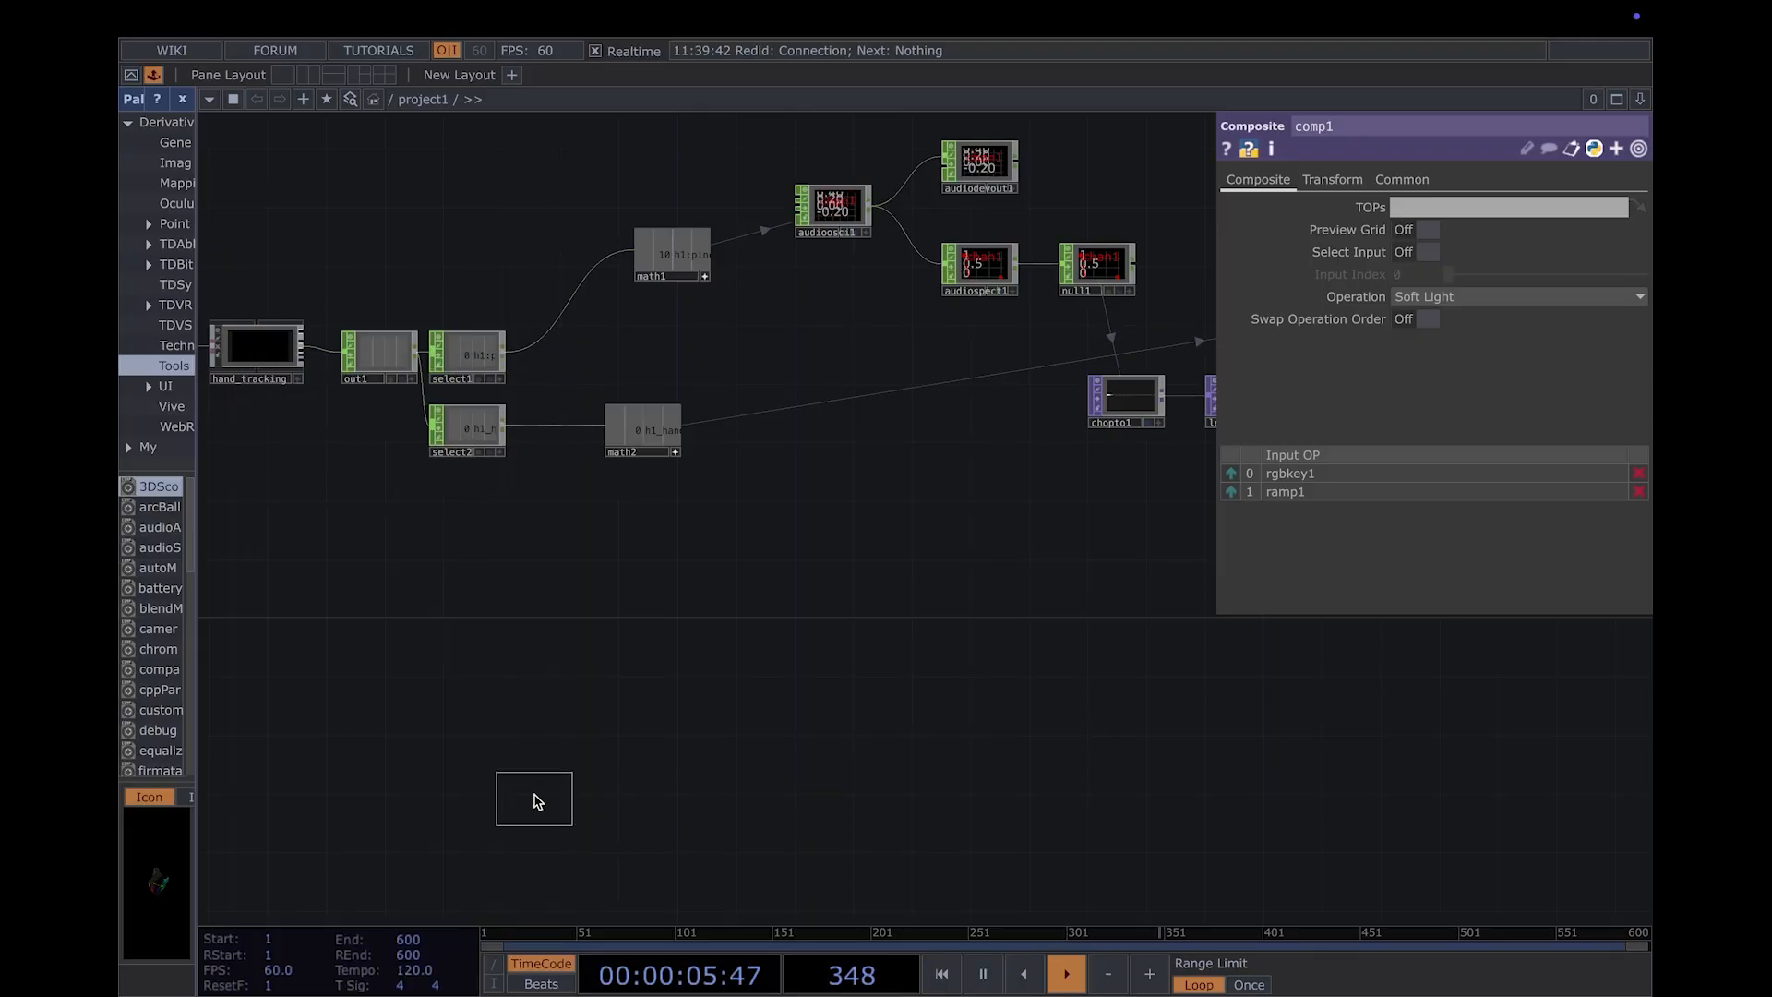
click(631, 810)
- Add a Noise TOP and place it above and to the left of videodevin1
scroll(661, 858, up, 3)
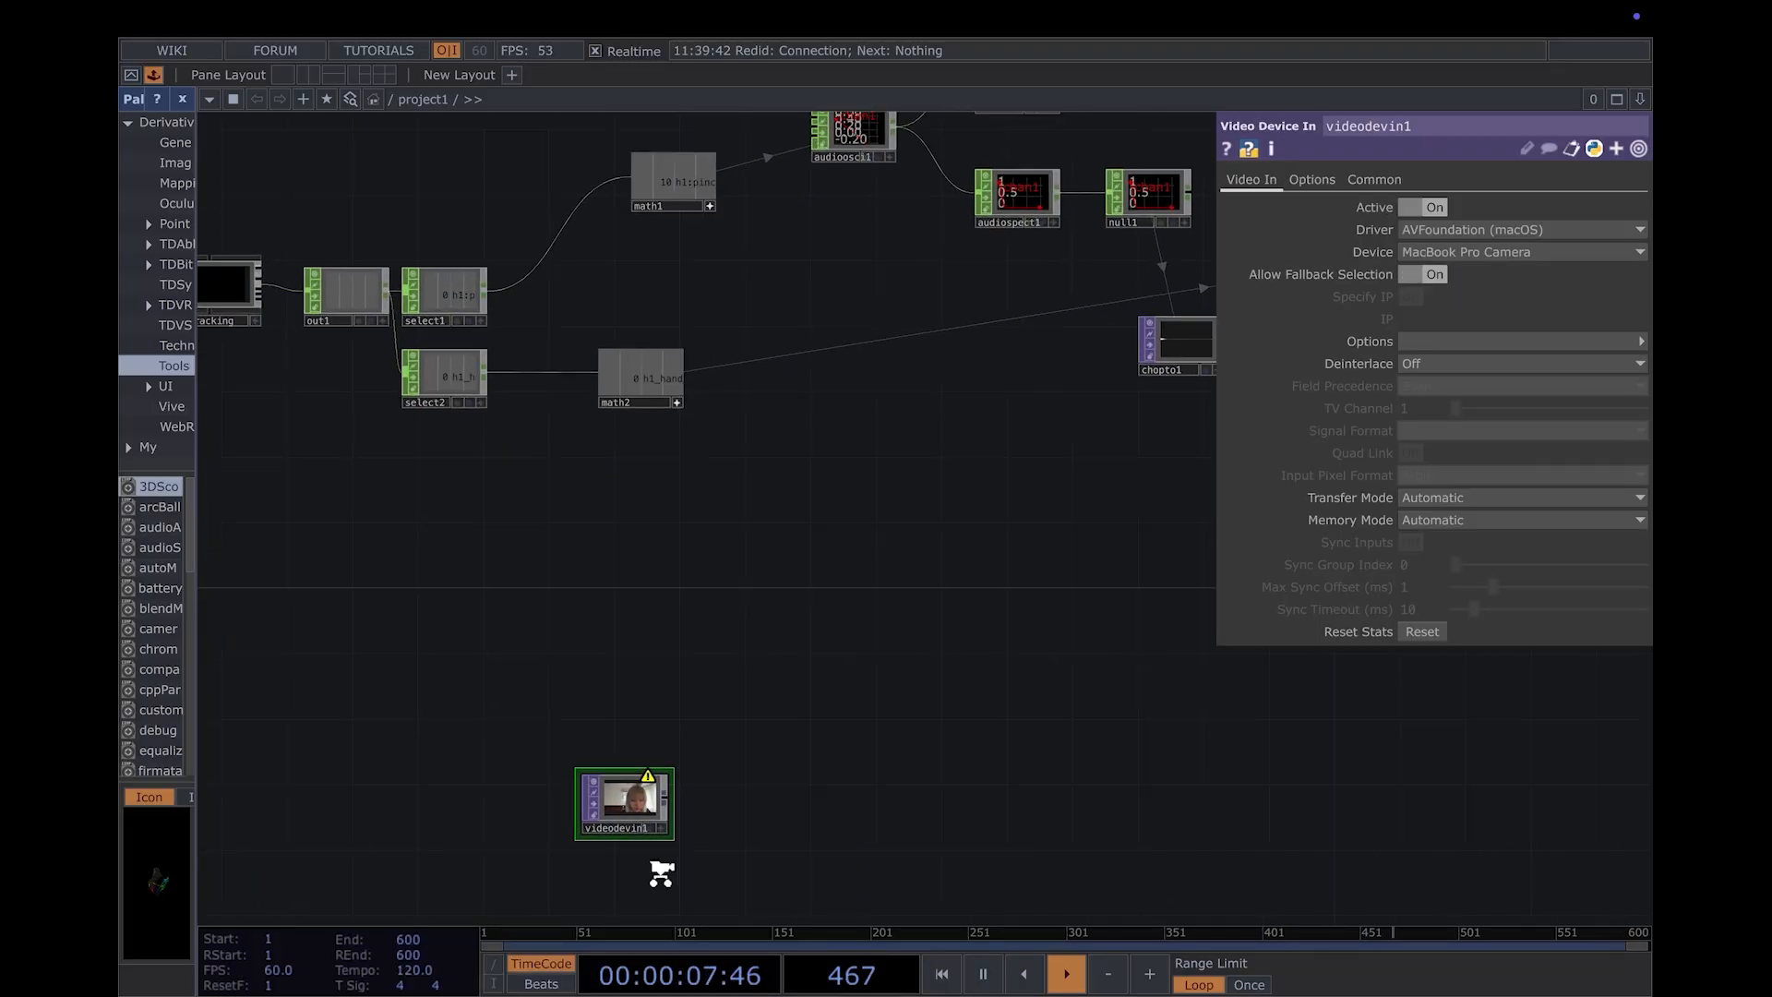
drag(849, 839, 910, 820)
drag(714, 868, 712, 815)
key(Tab)
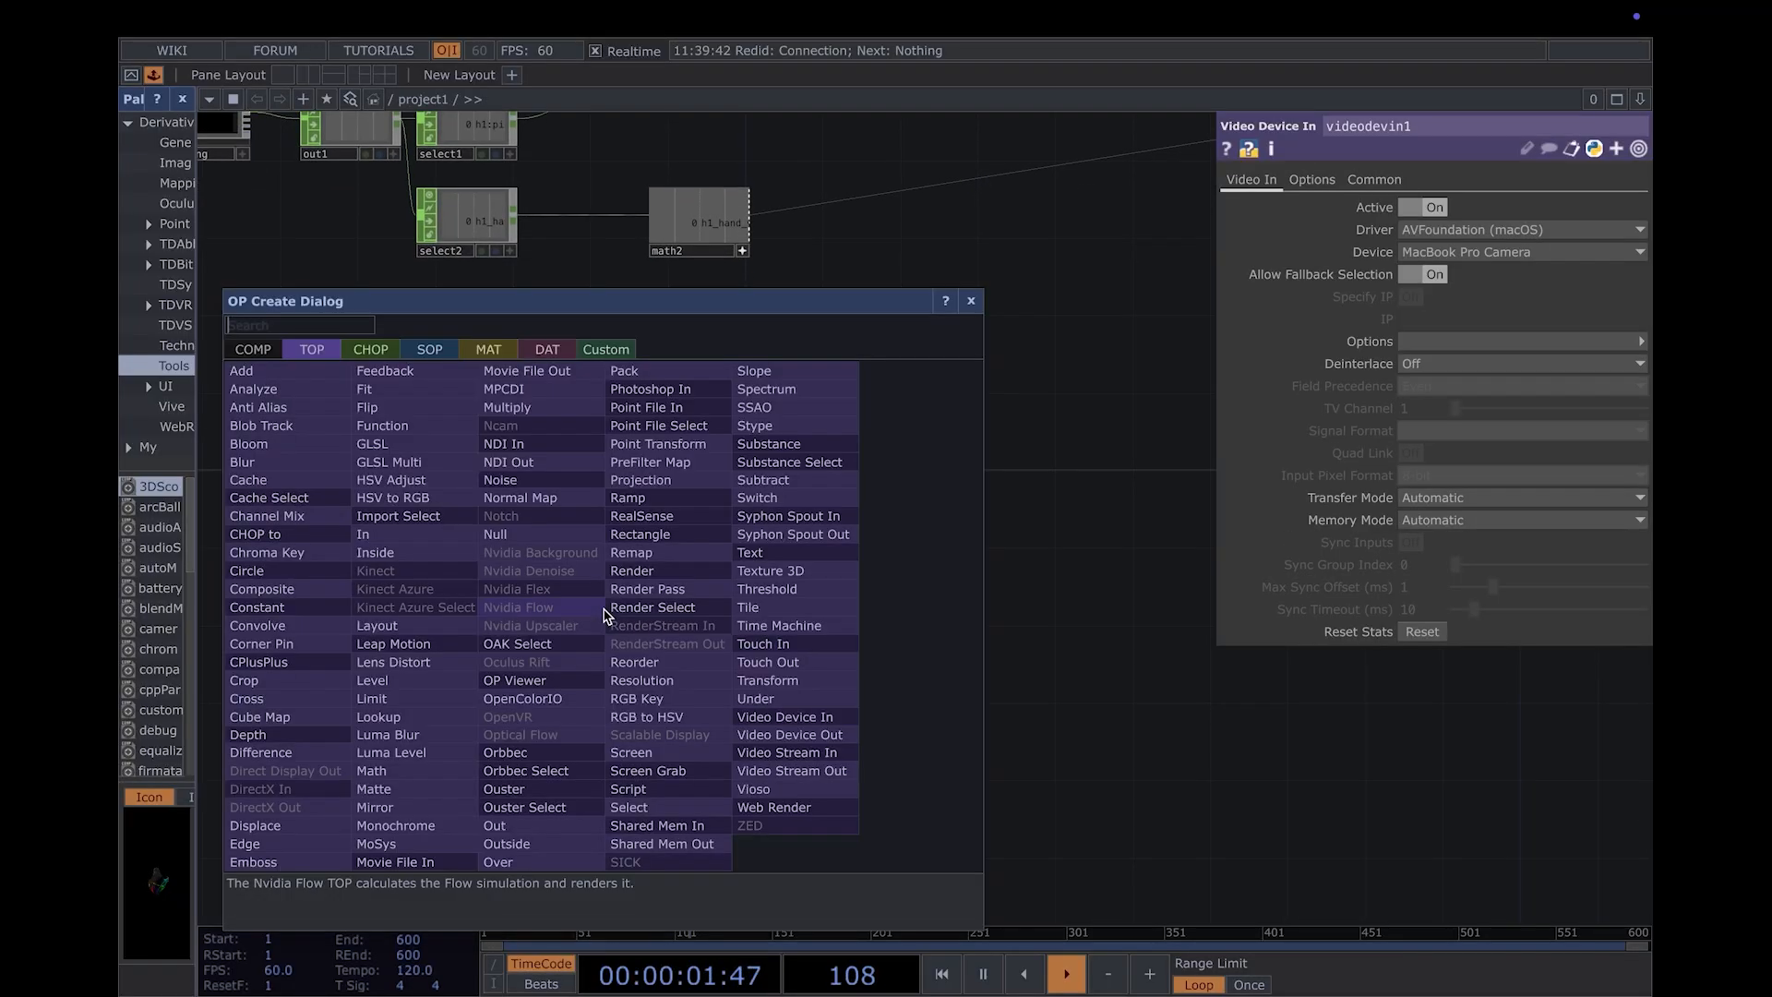
text(noise)
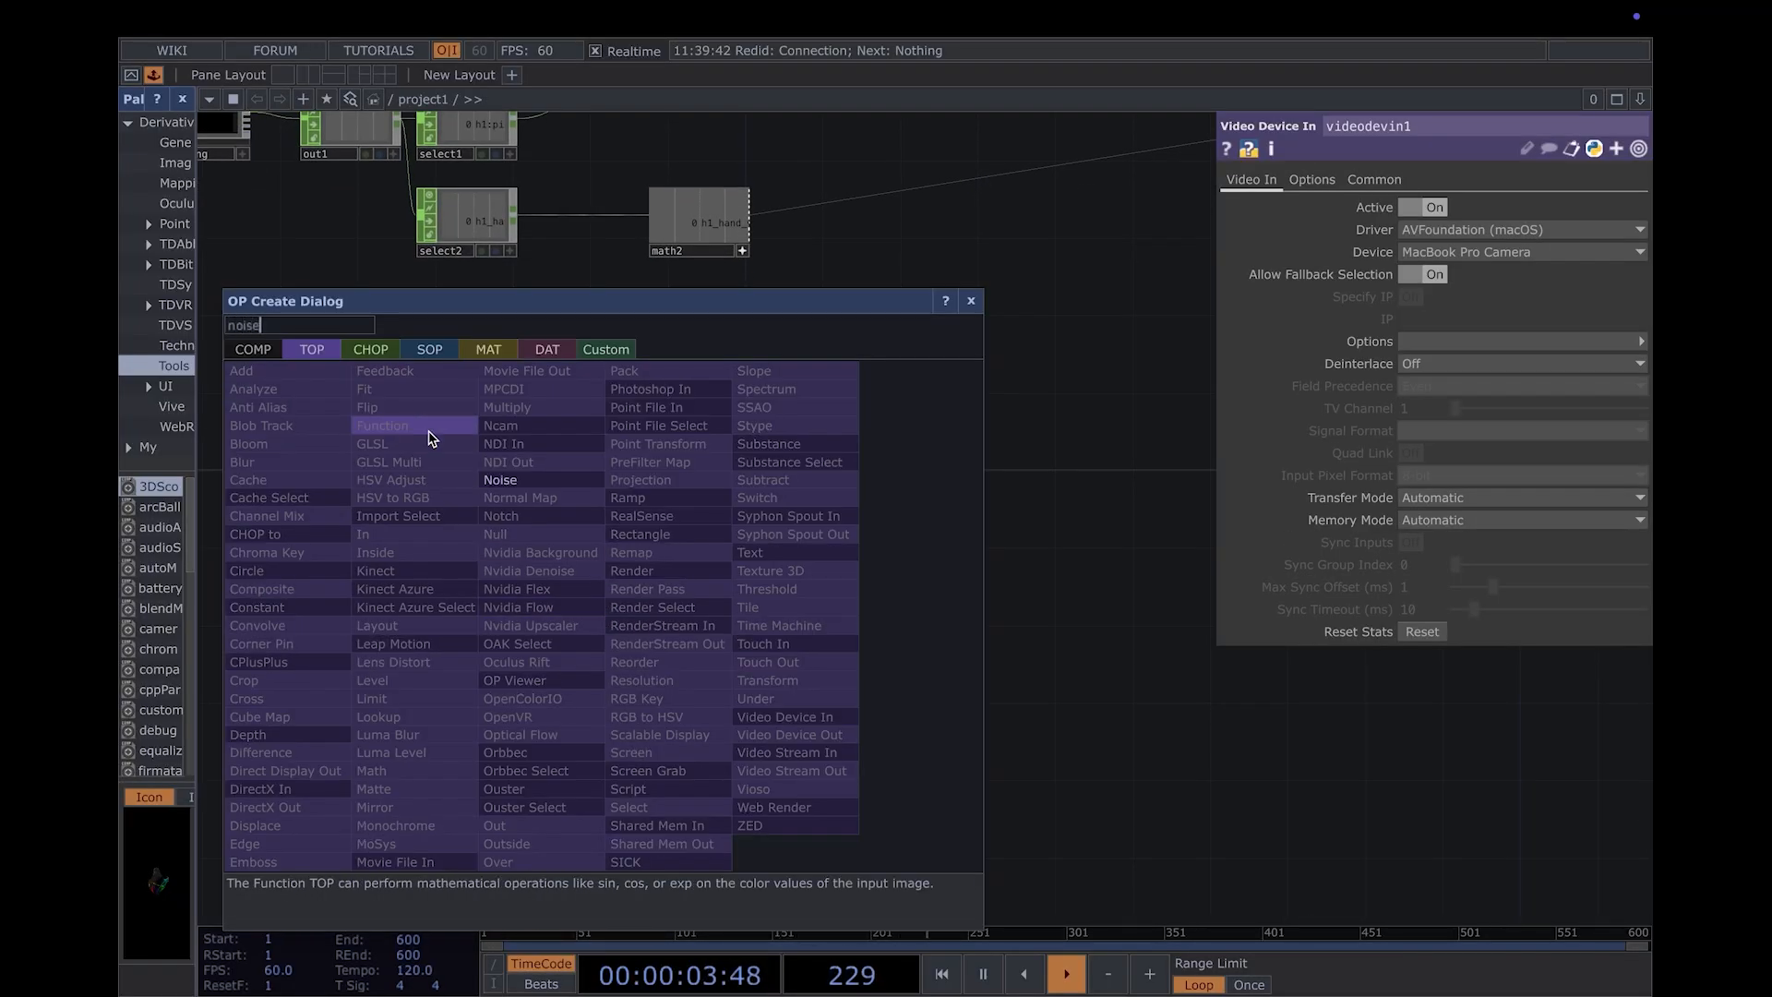
key(Return)
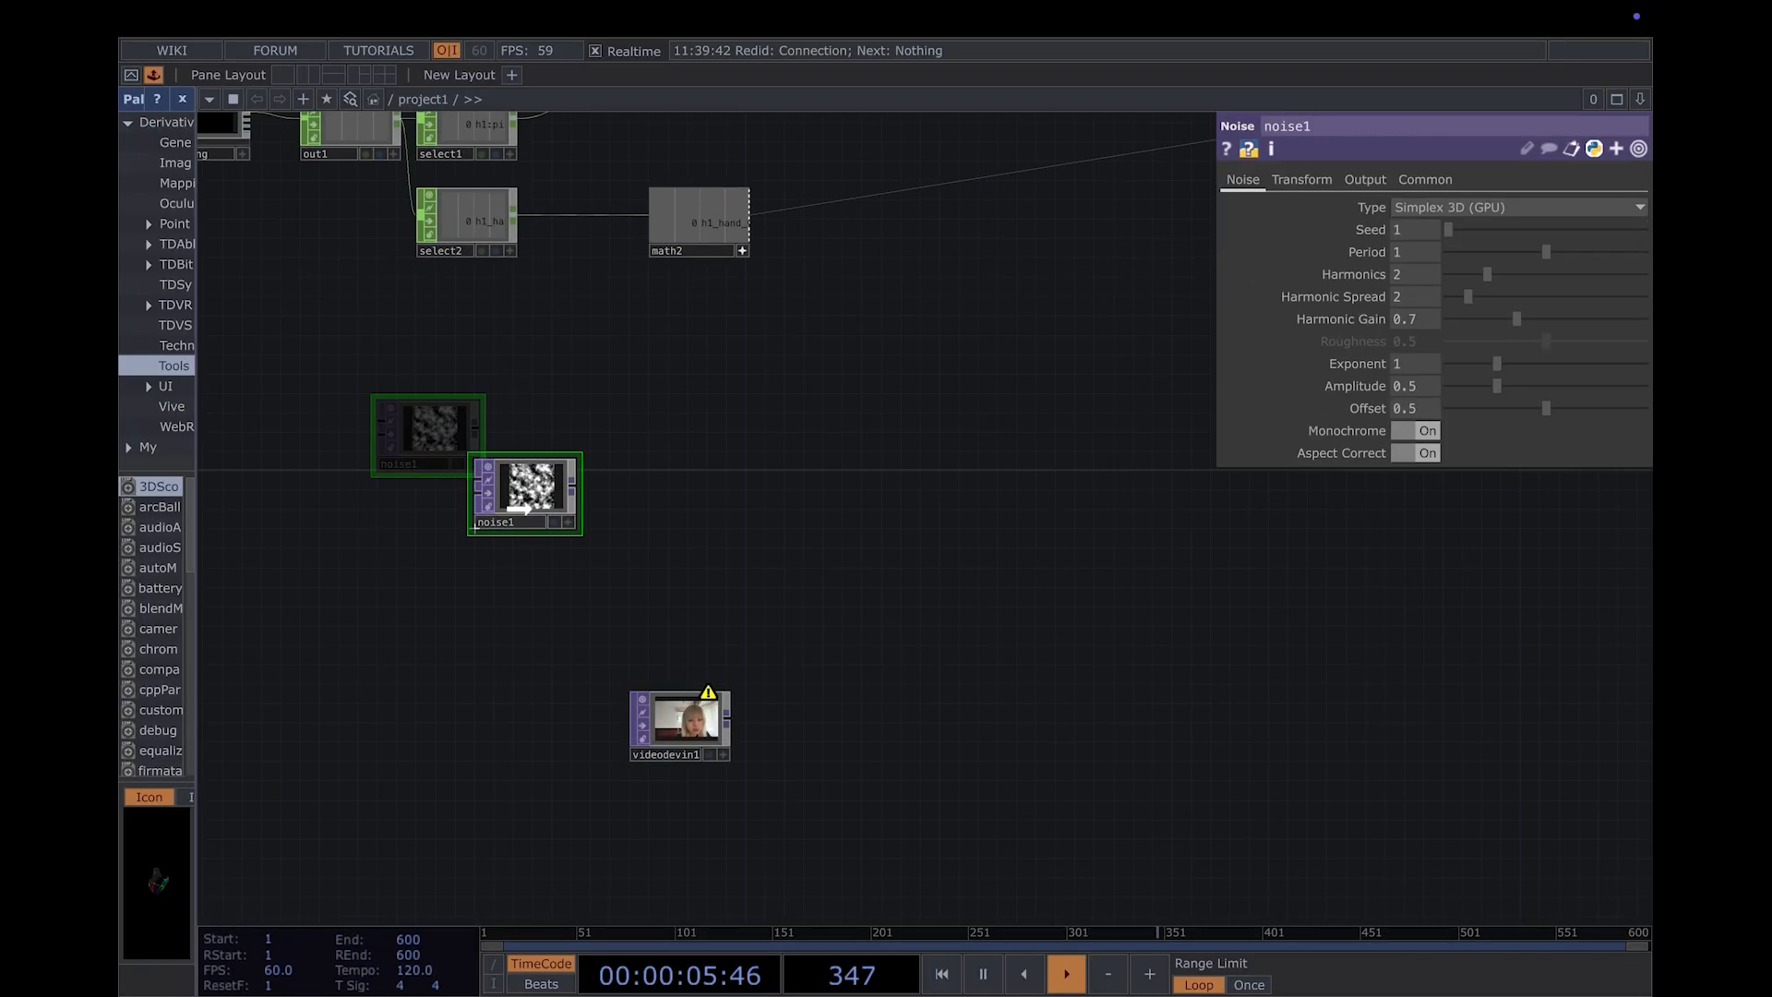
click(545, 513)
- Set the noise1 TOP's Output Resolution to Parent Panel Size
click(1440, 179)
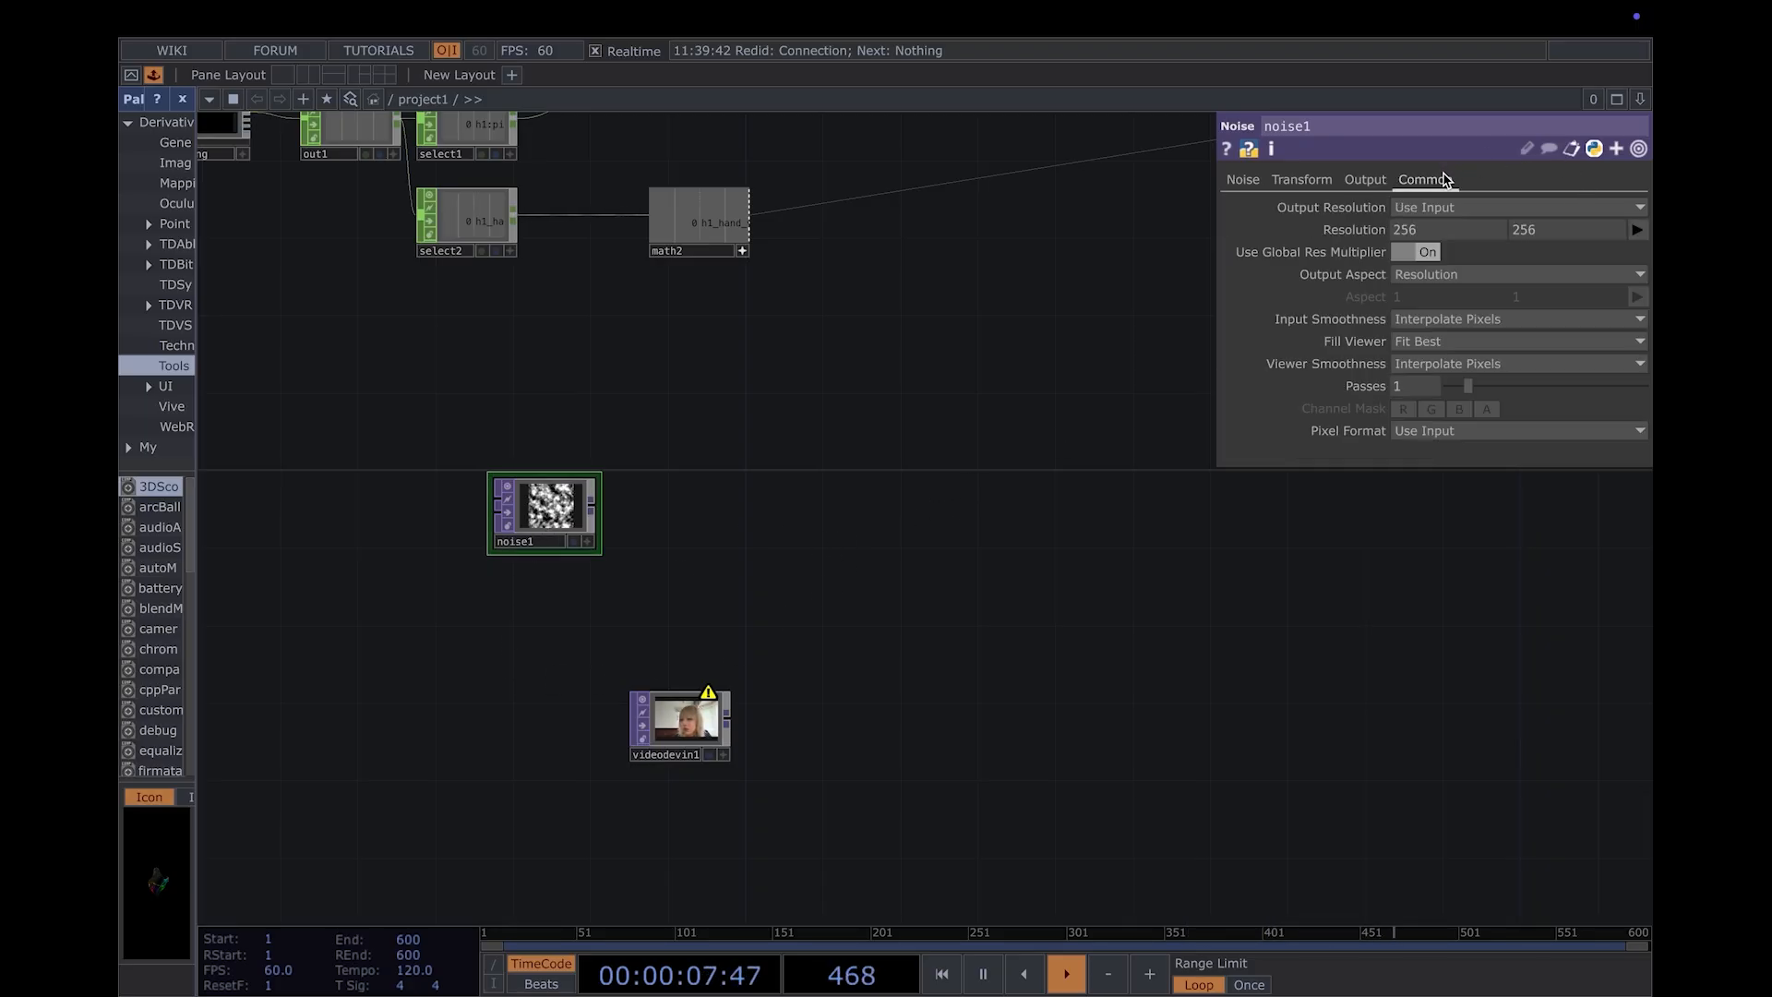
click(1643, 208)
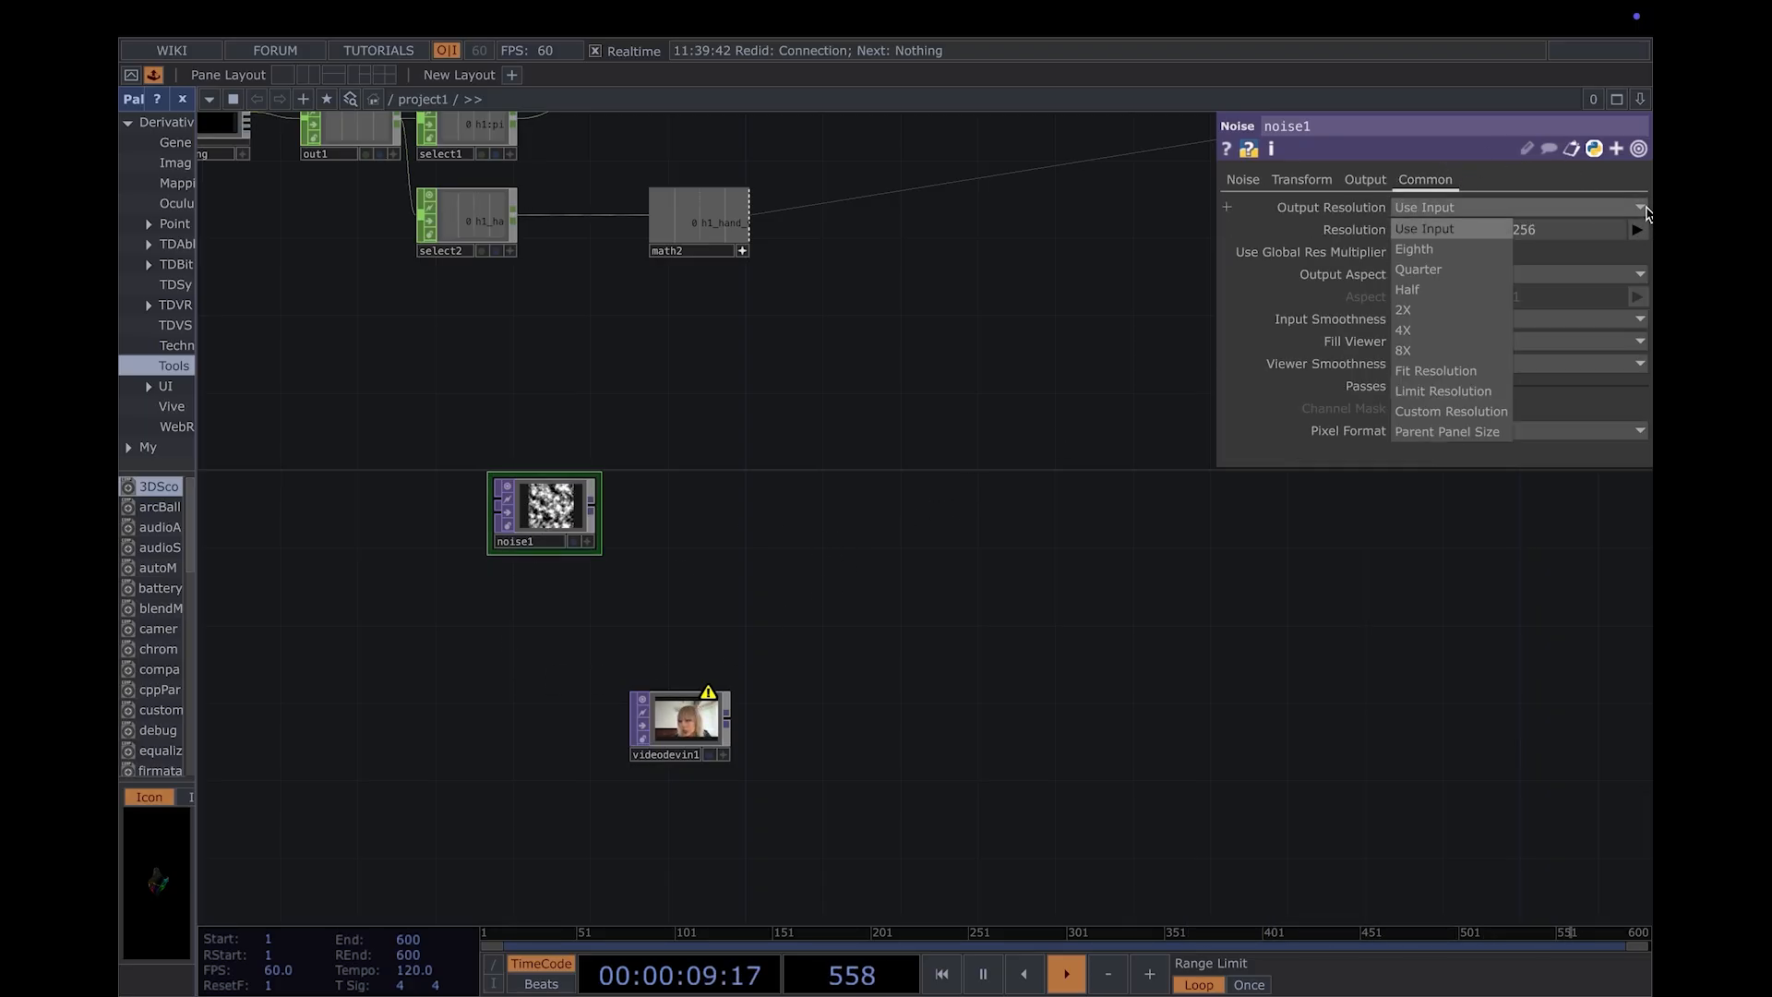
click(1481, 431)
- Examine the operator information for the warning on videodevin1
drag(711, 655, 735, 659)
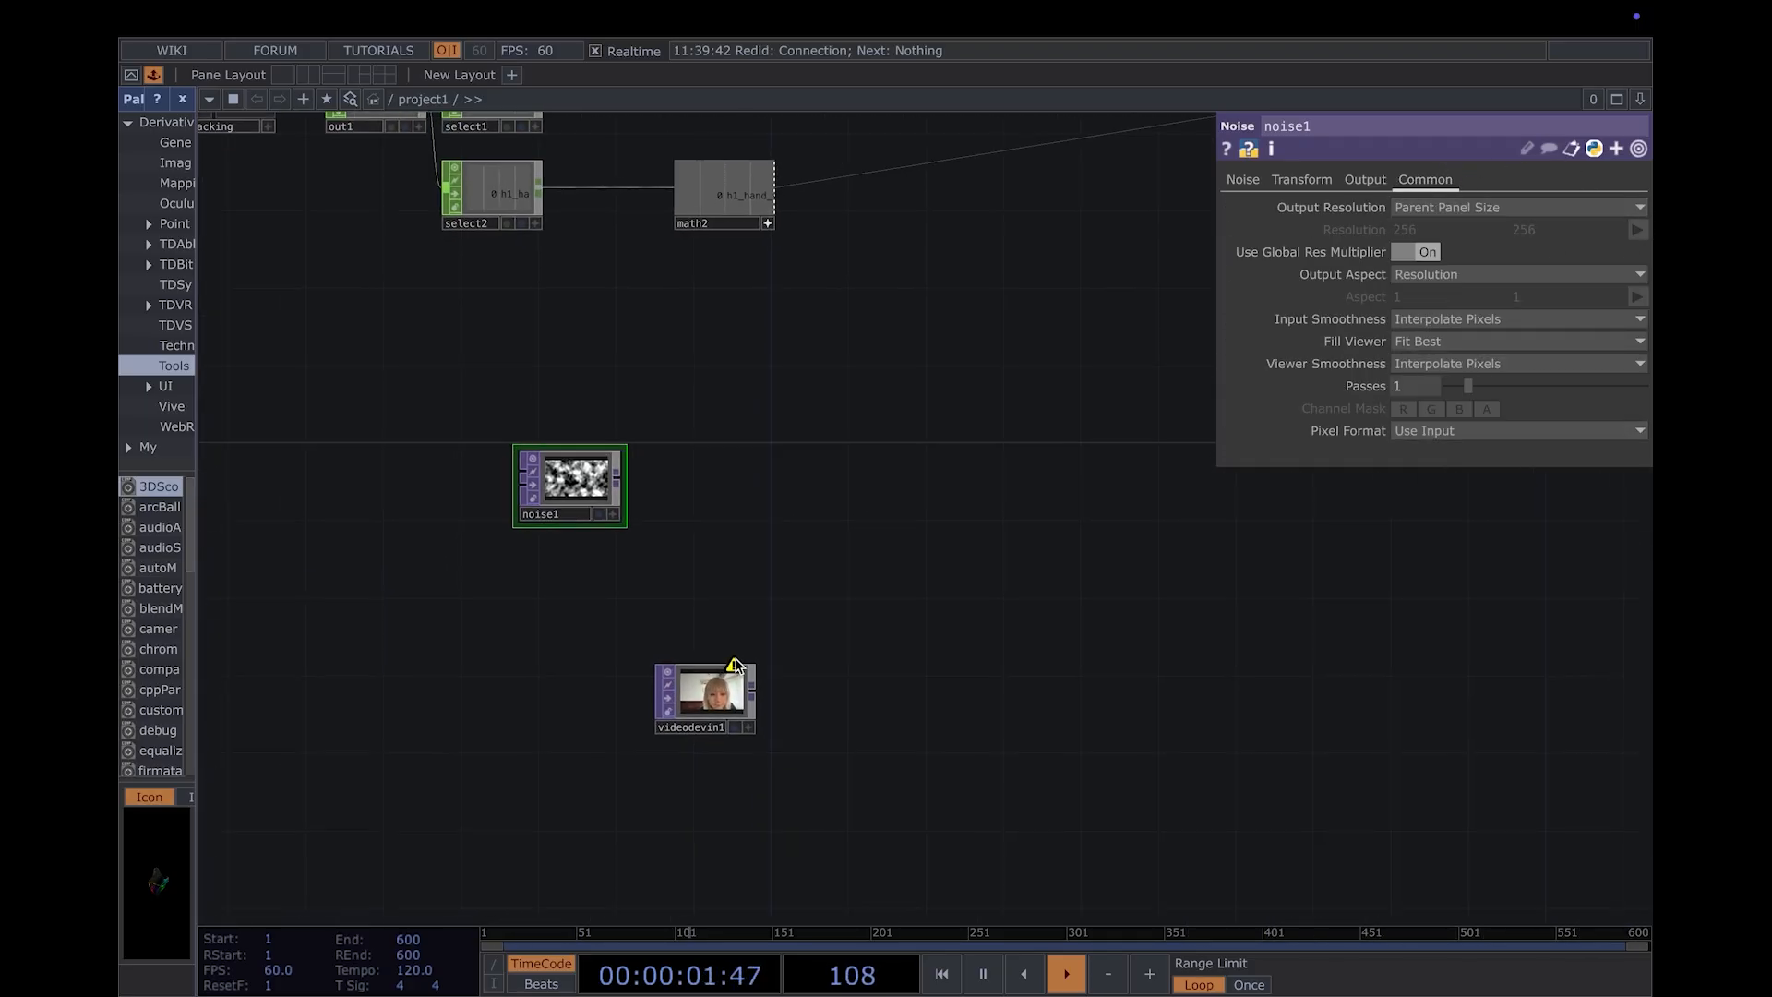
middle_click(733, 666)
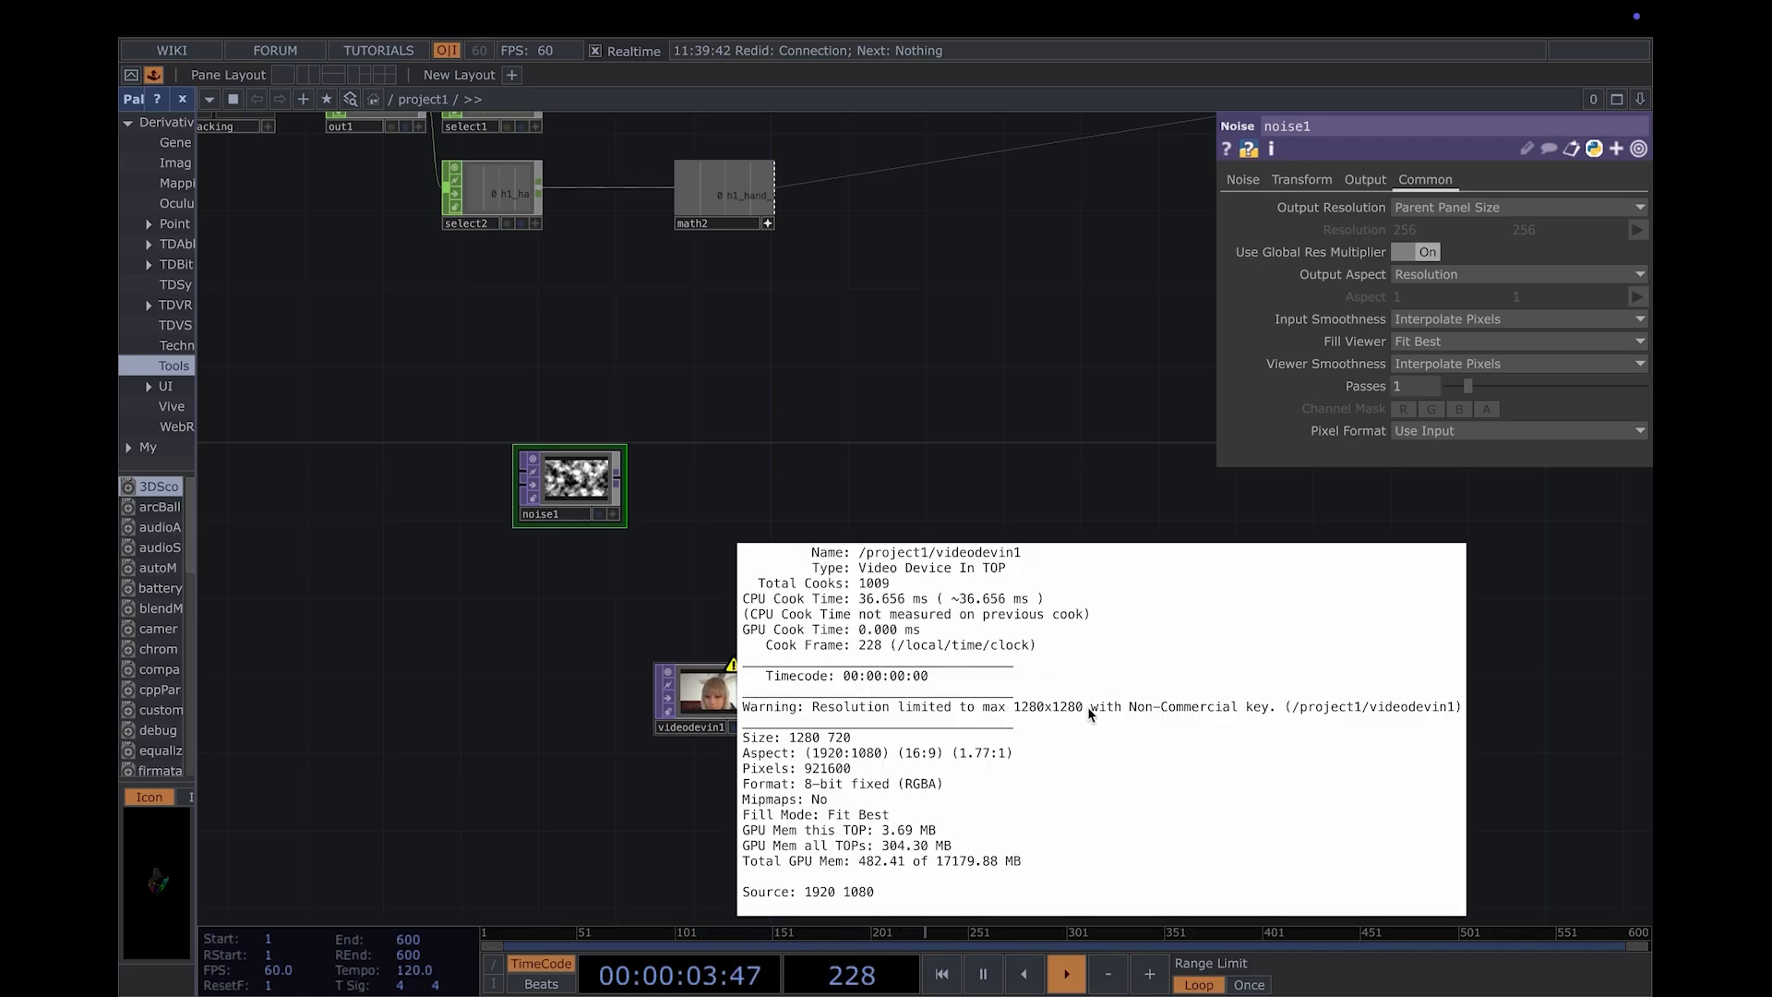
- Add a Ramp TOP directly below noise1, above the webcam video node
click(722, 696)
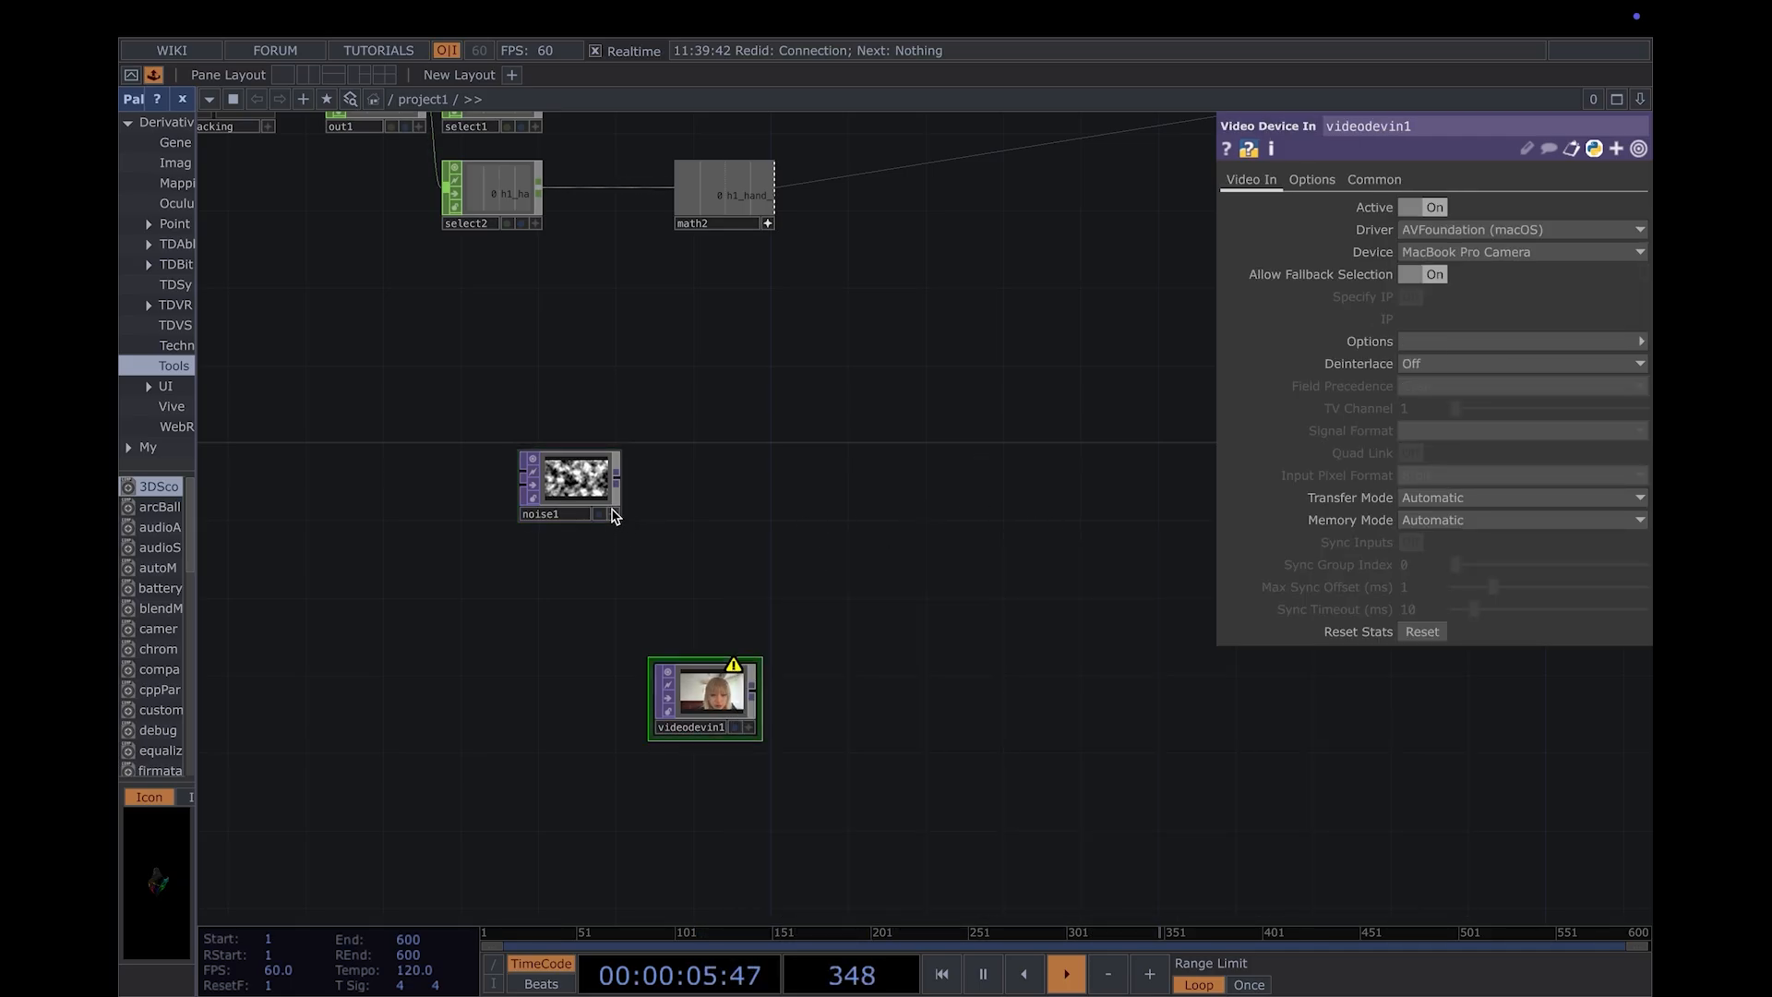
key(Tab)
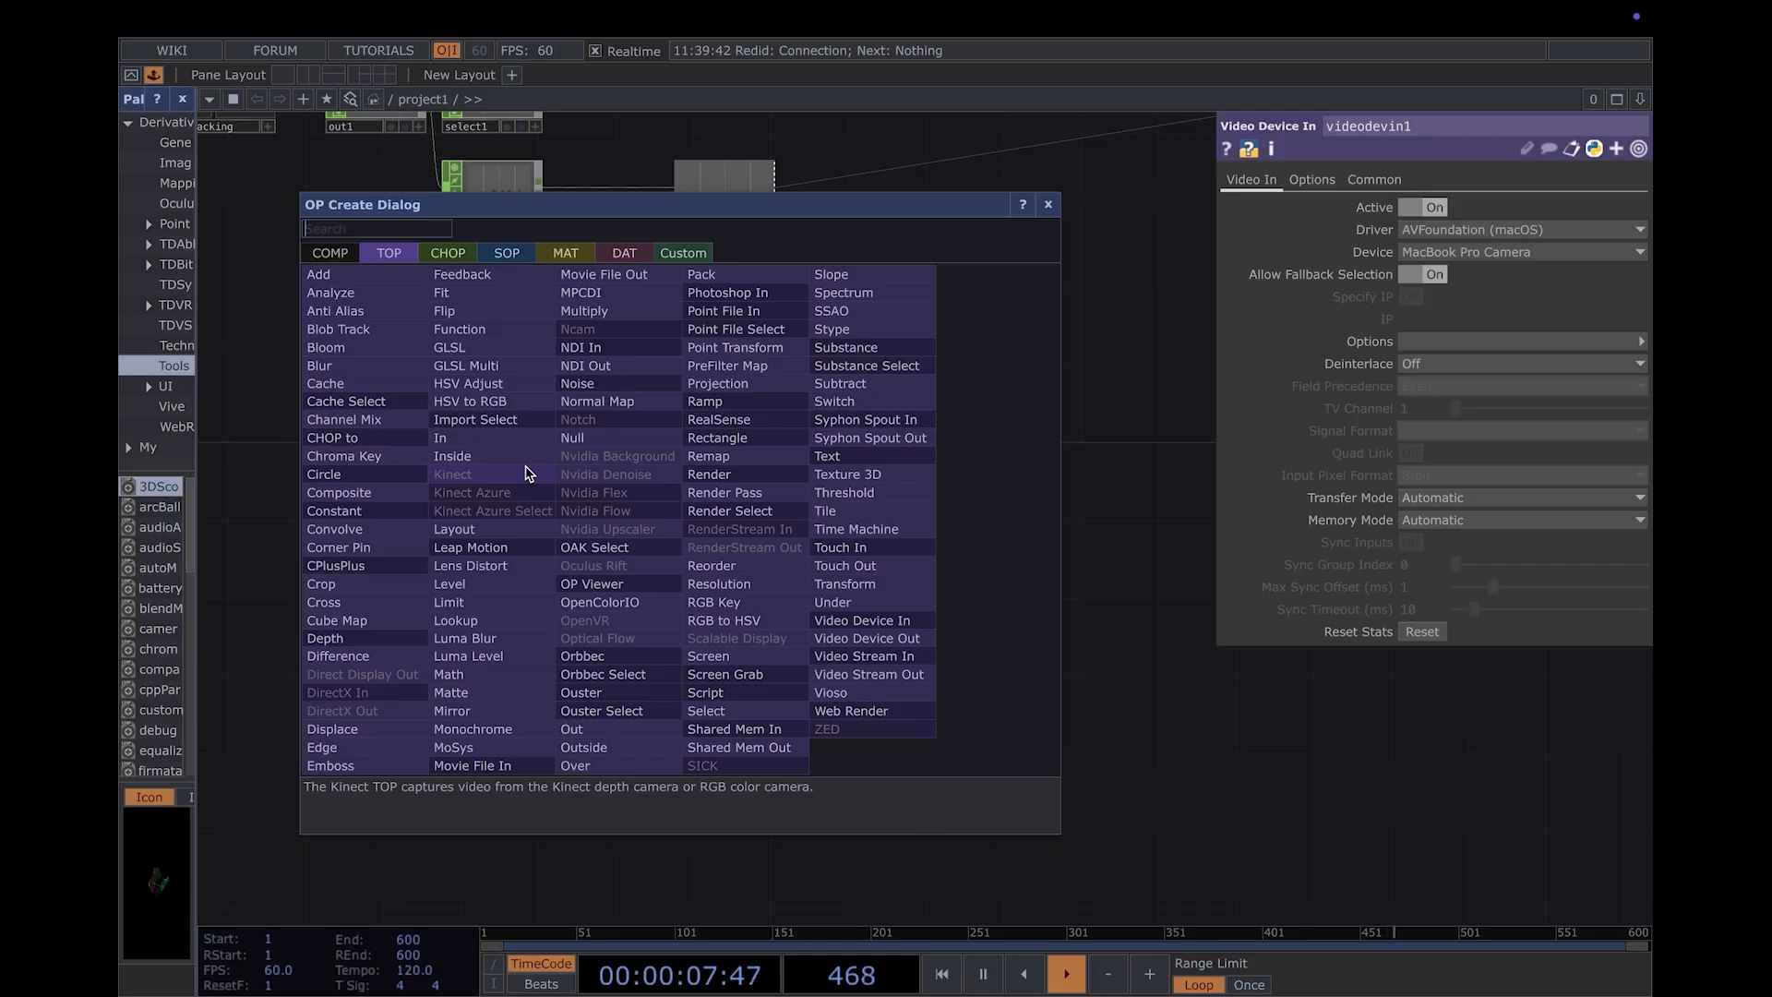
text(ramp)
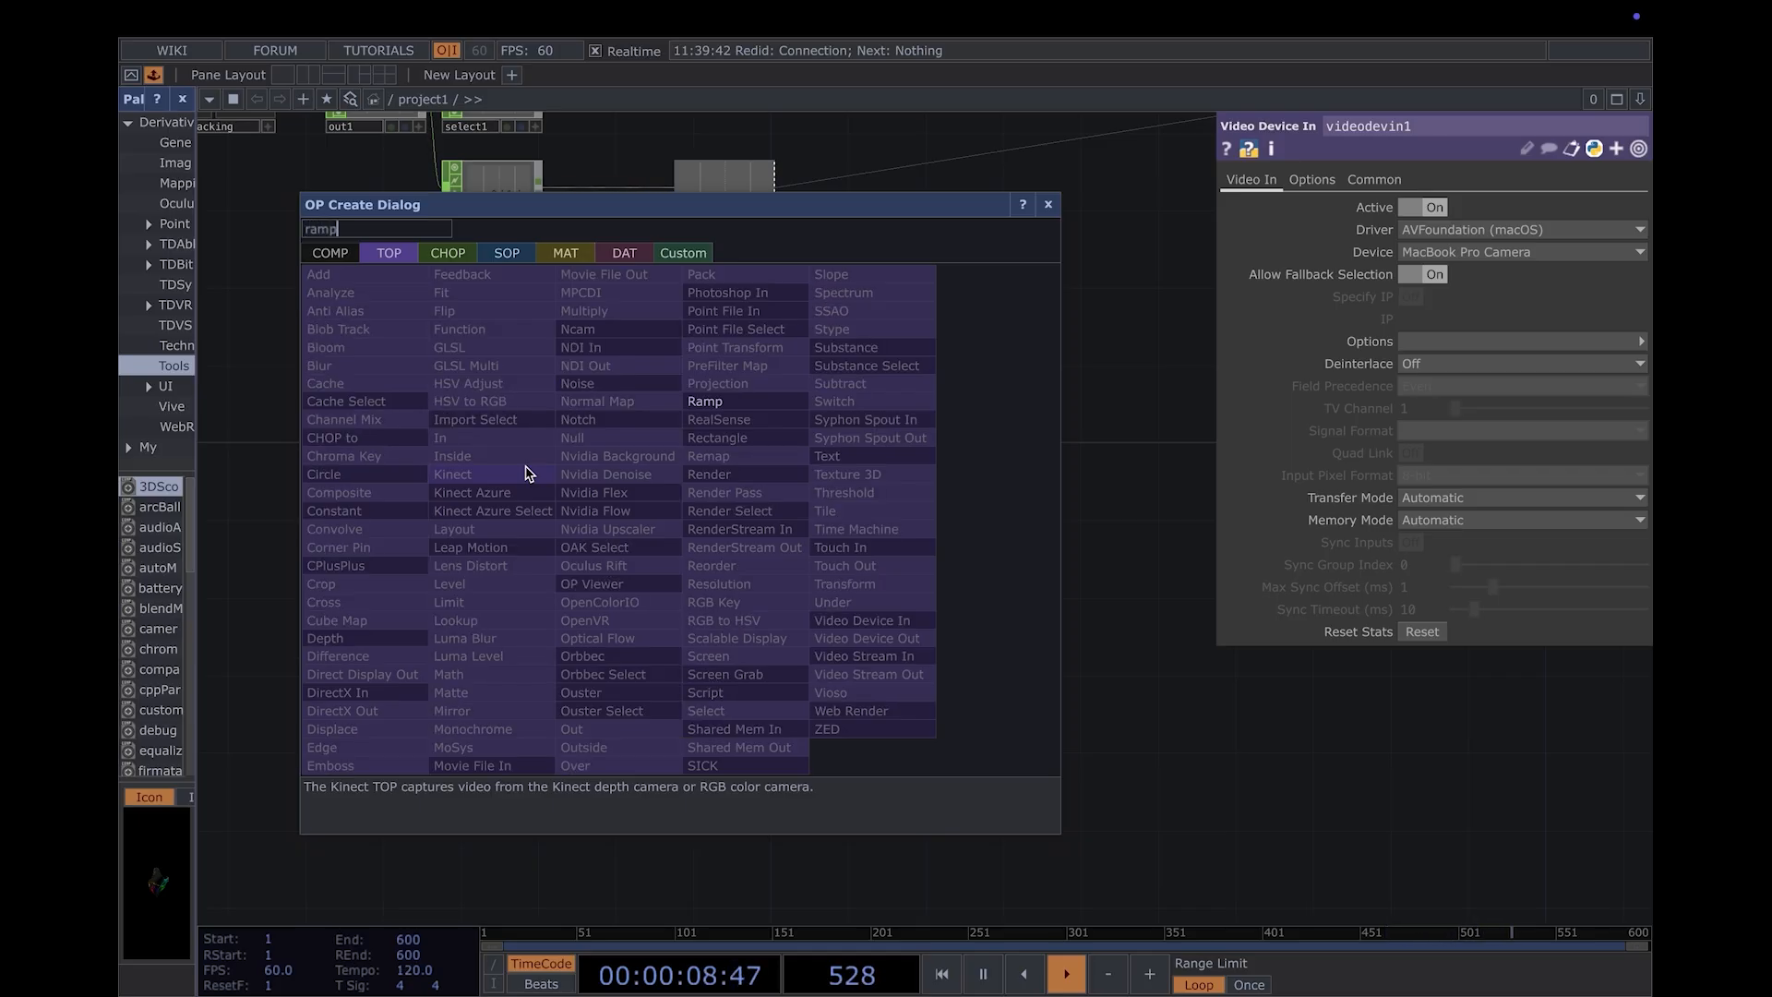
click(705, 403)
click(565, 580)
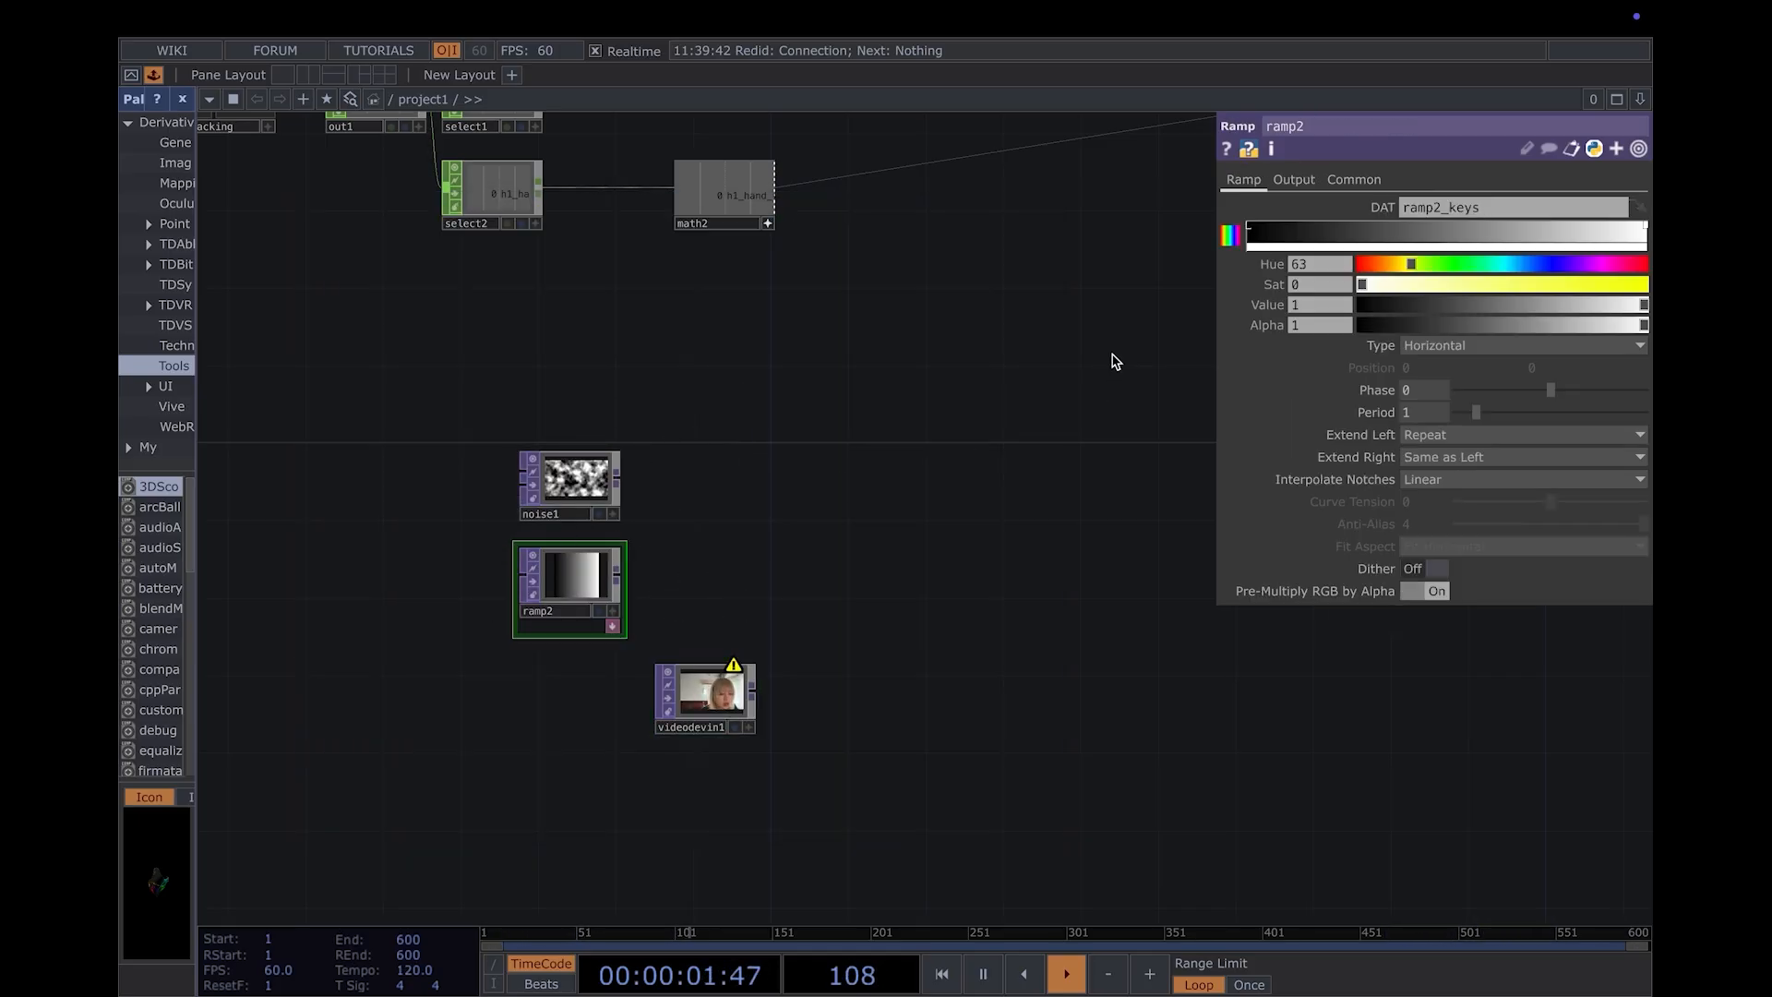
- Set the ramp2 TOP's Output Resolution to Parent Panel Size
click(1354, 179)
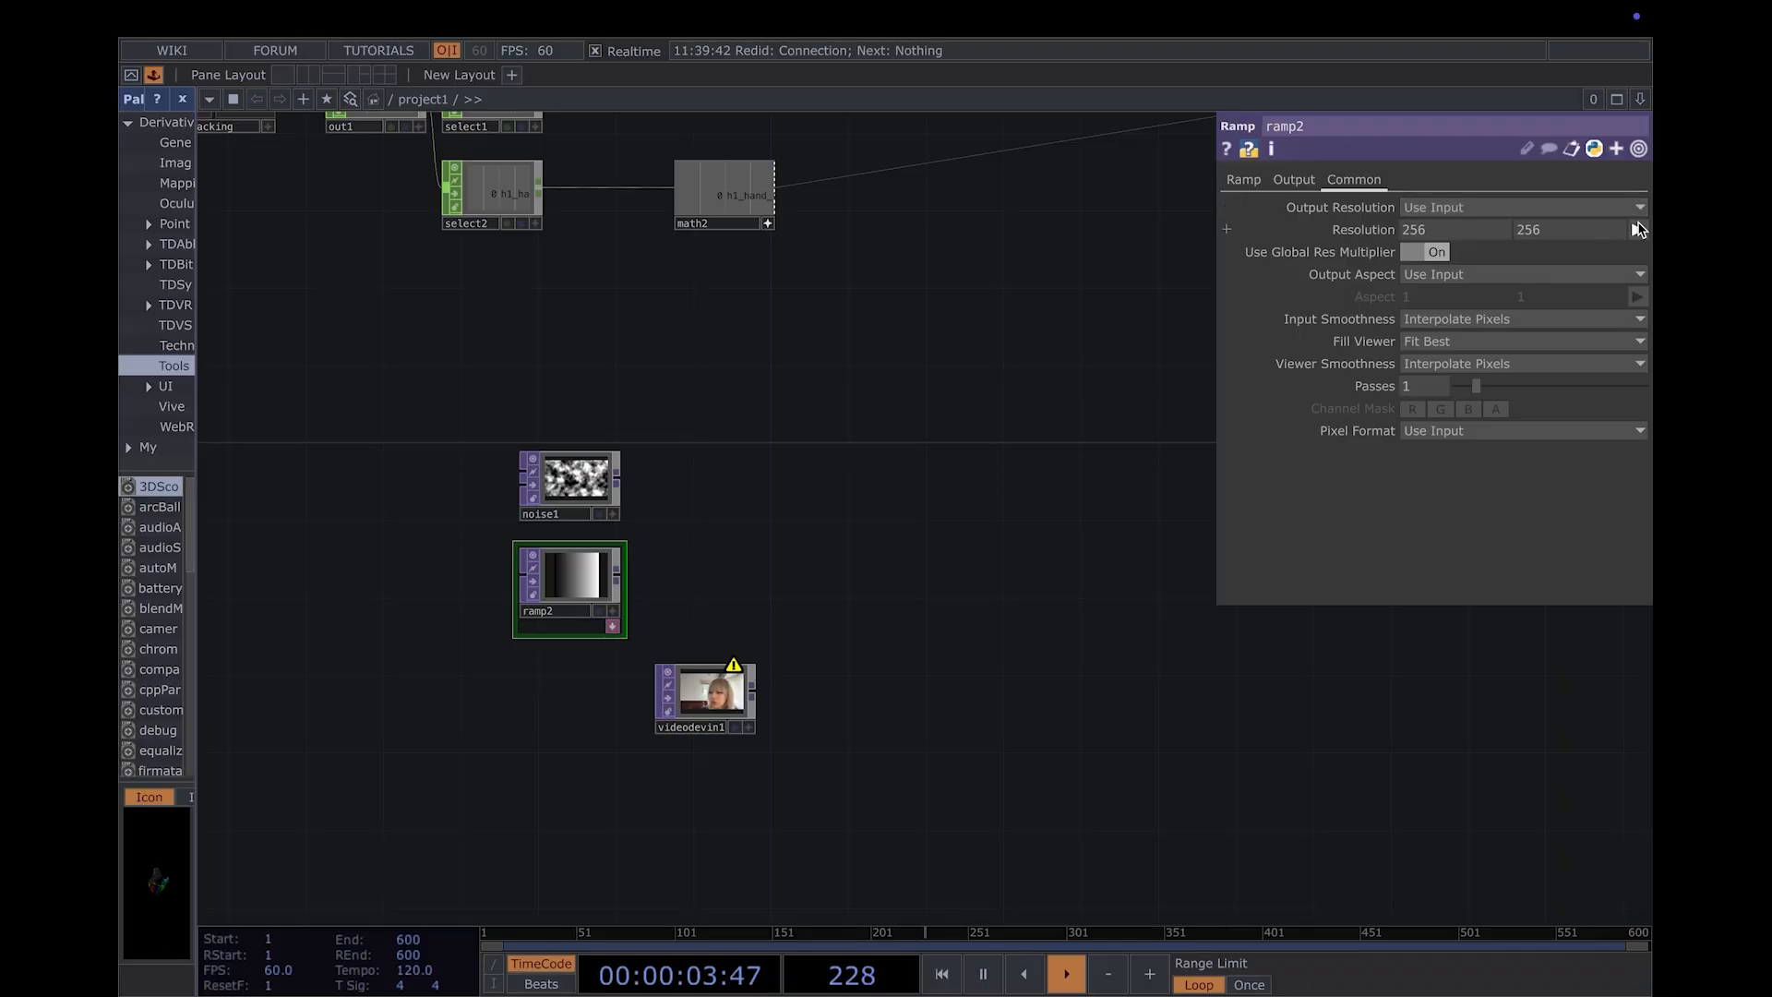
click(1639, 229)
click(1477, 206)
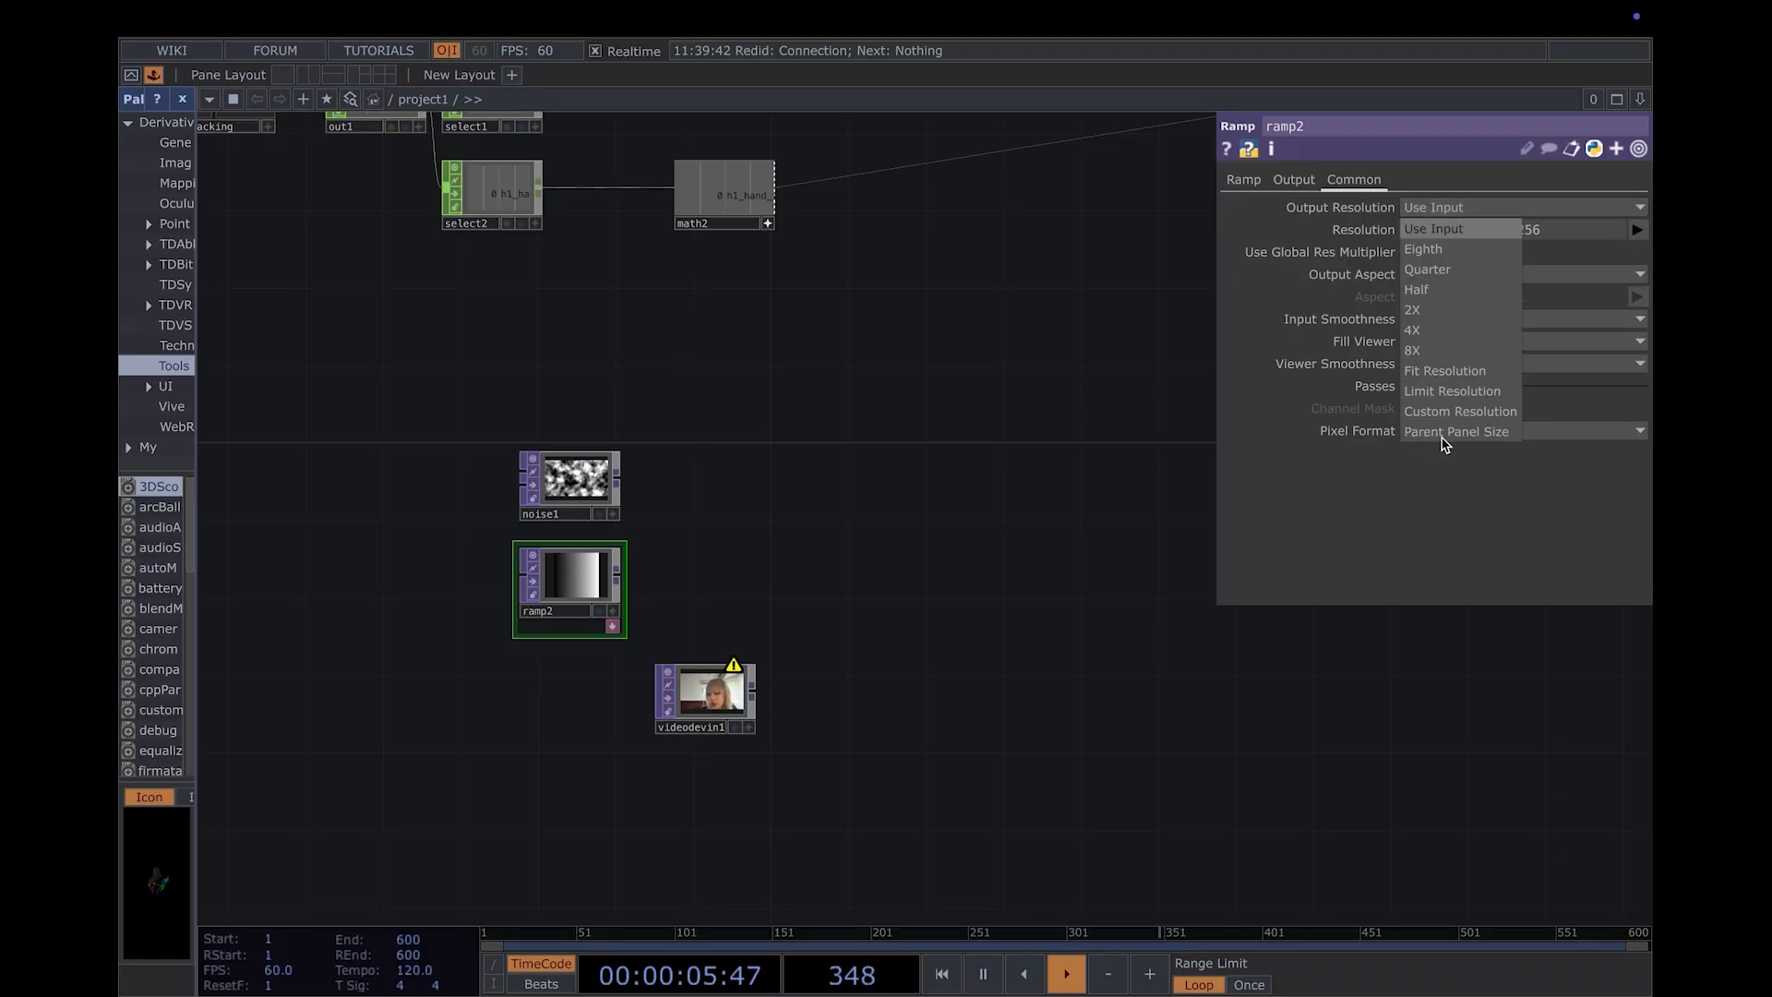
click(1473, 432)
- Add a Composite TOP beside noise1 and ramp2 and connect both of them to its input
scroll(673, 569, right, 3)
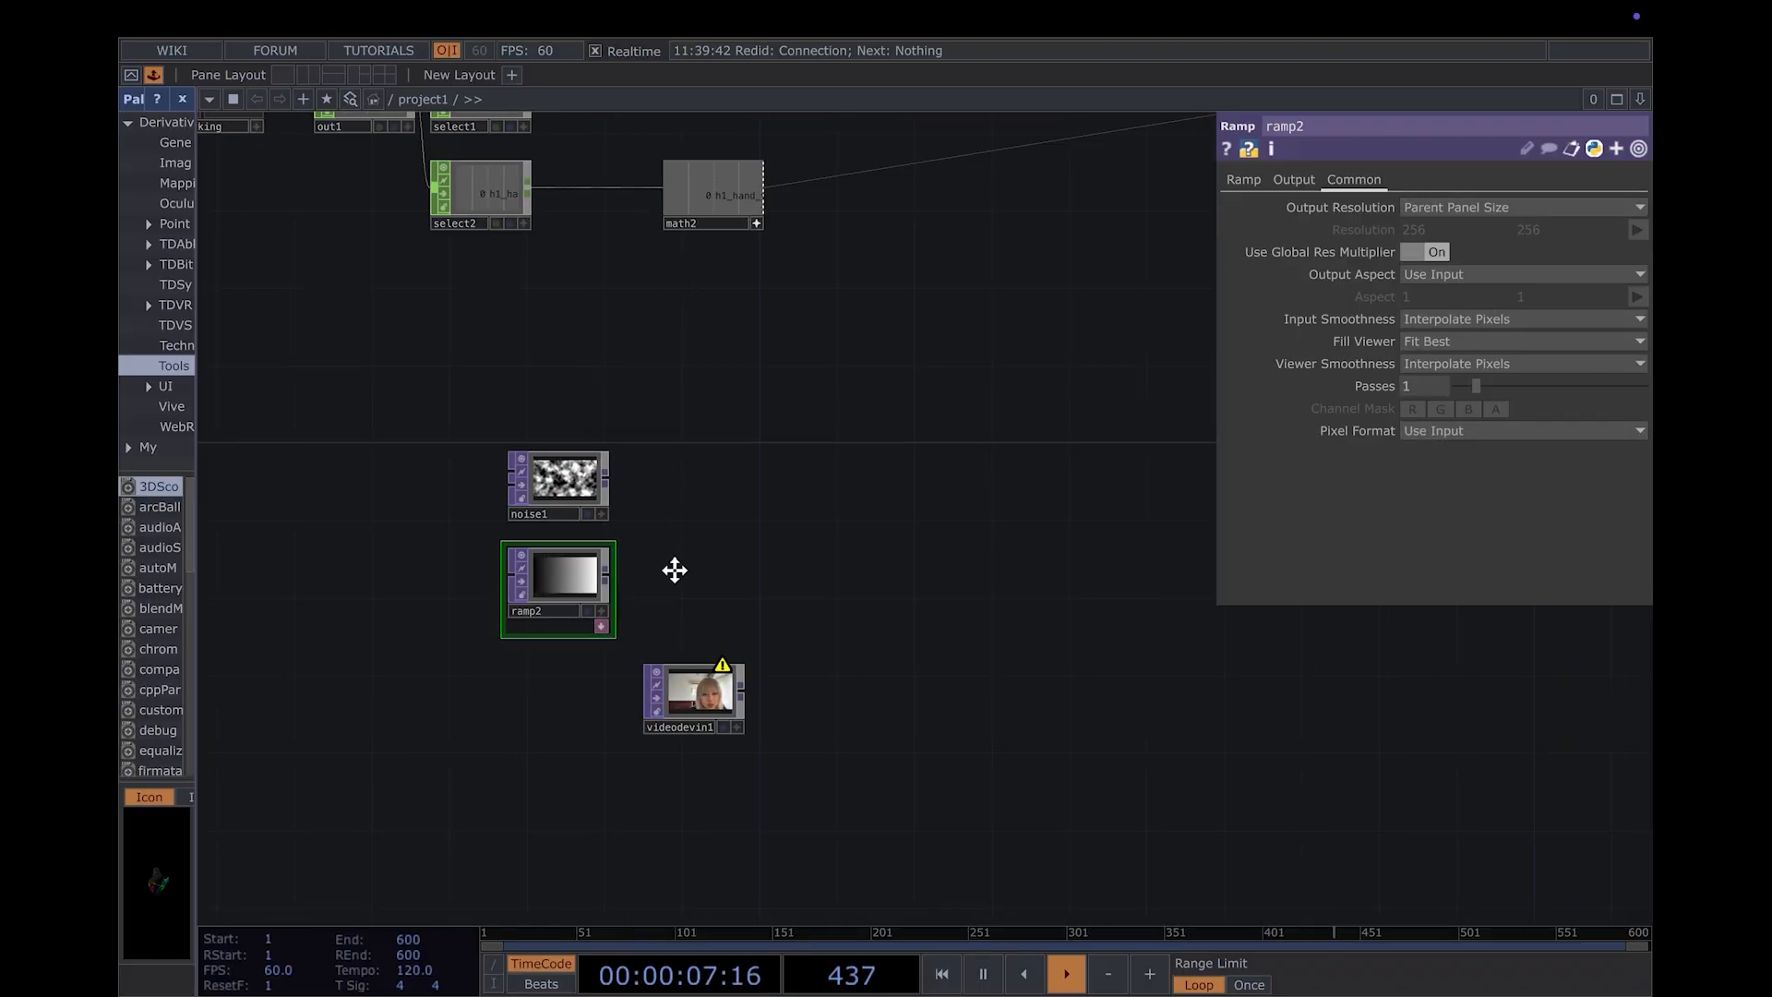
key(Tab)
text(comp)
key(Return)
click(658, 480)
drag(659, 481, 679, 502)
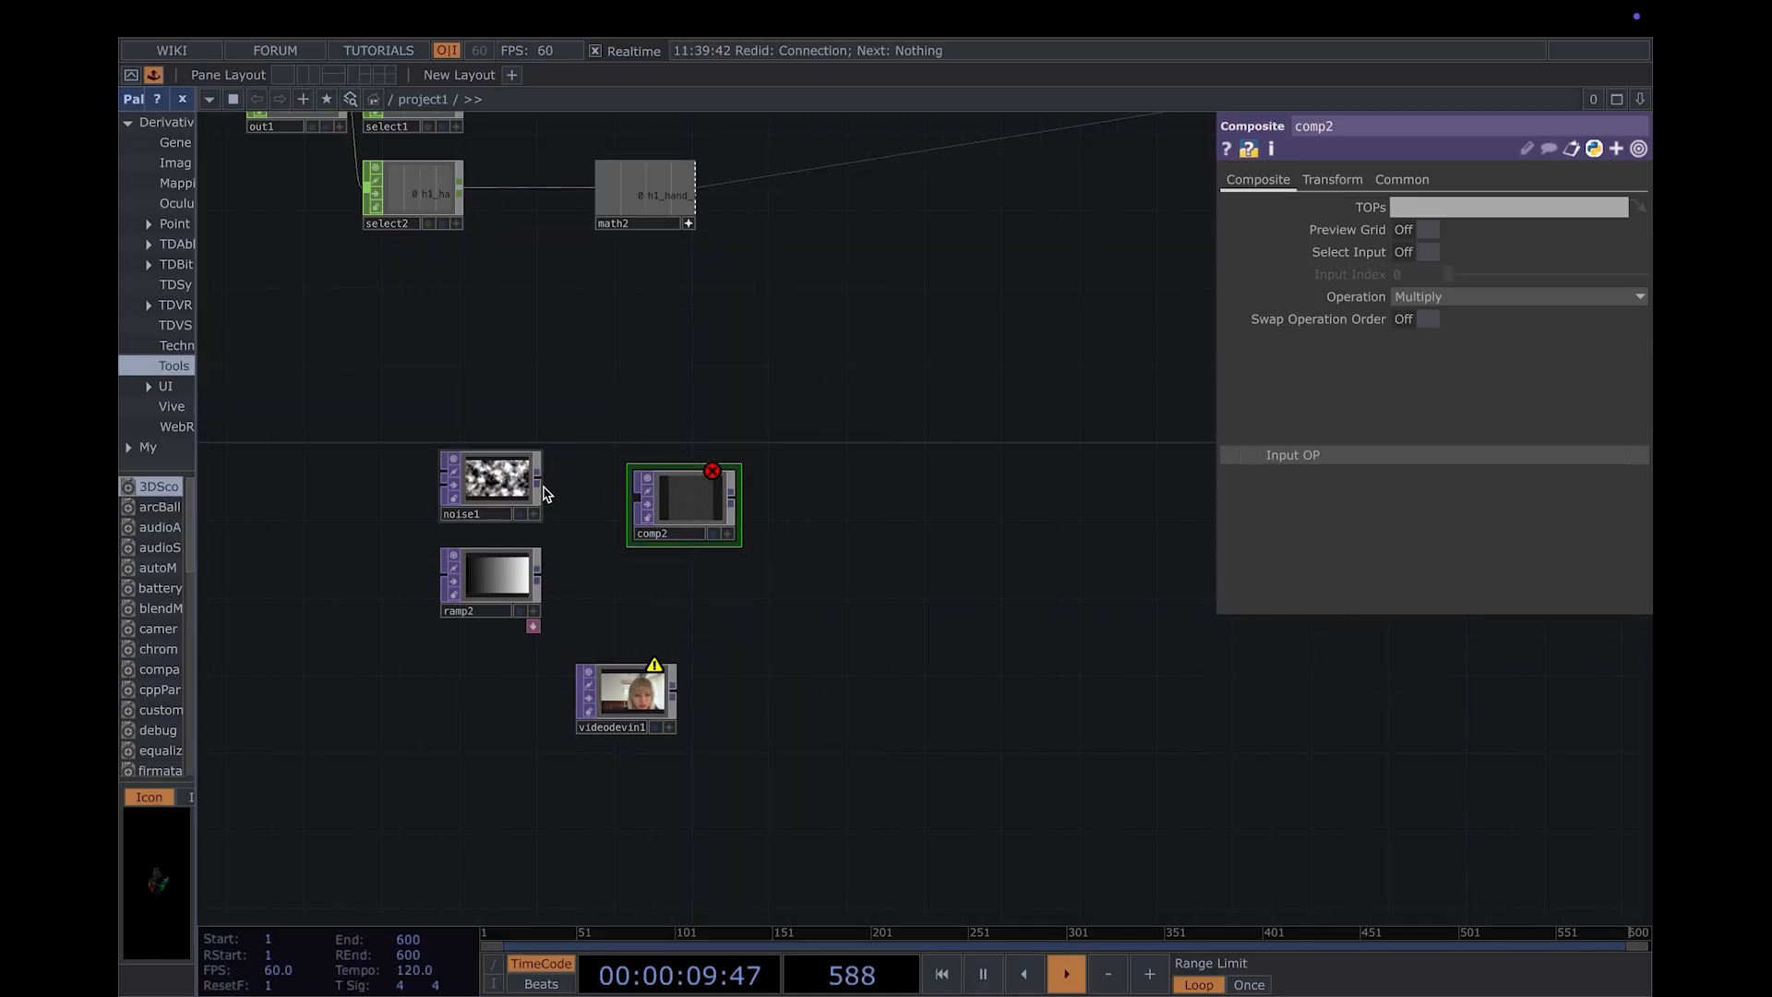
click(635, 498)
drag(539, 577, 635, 505)
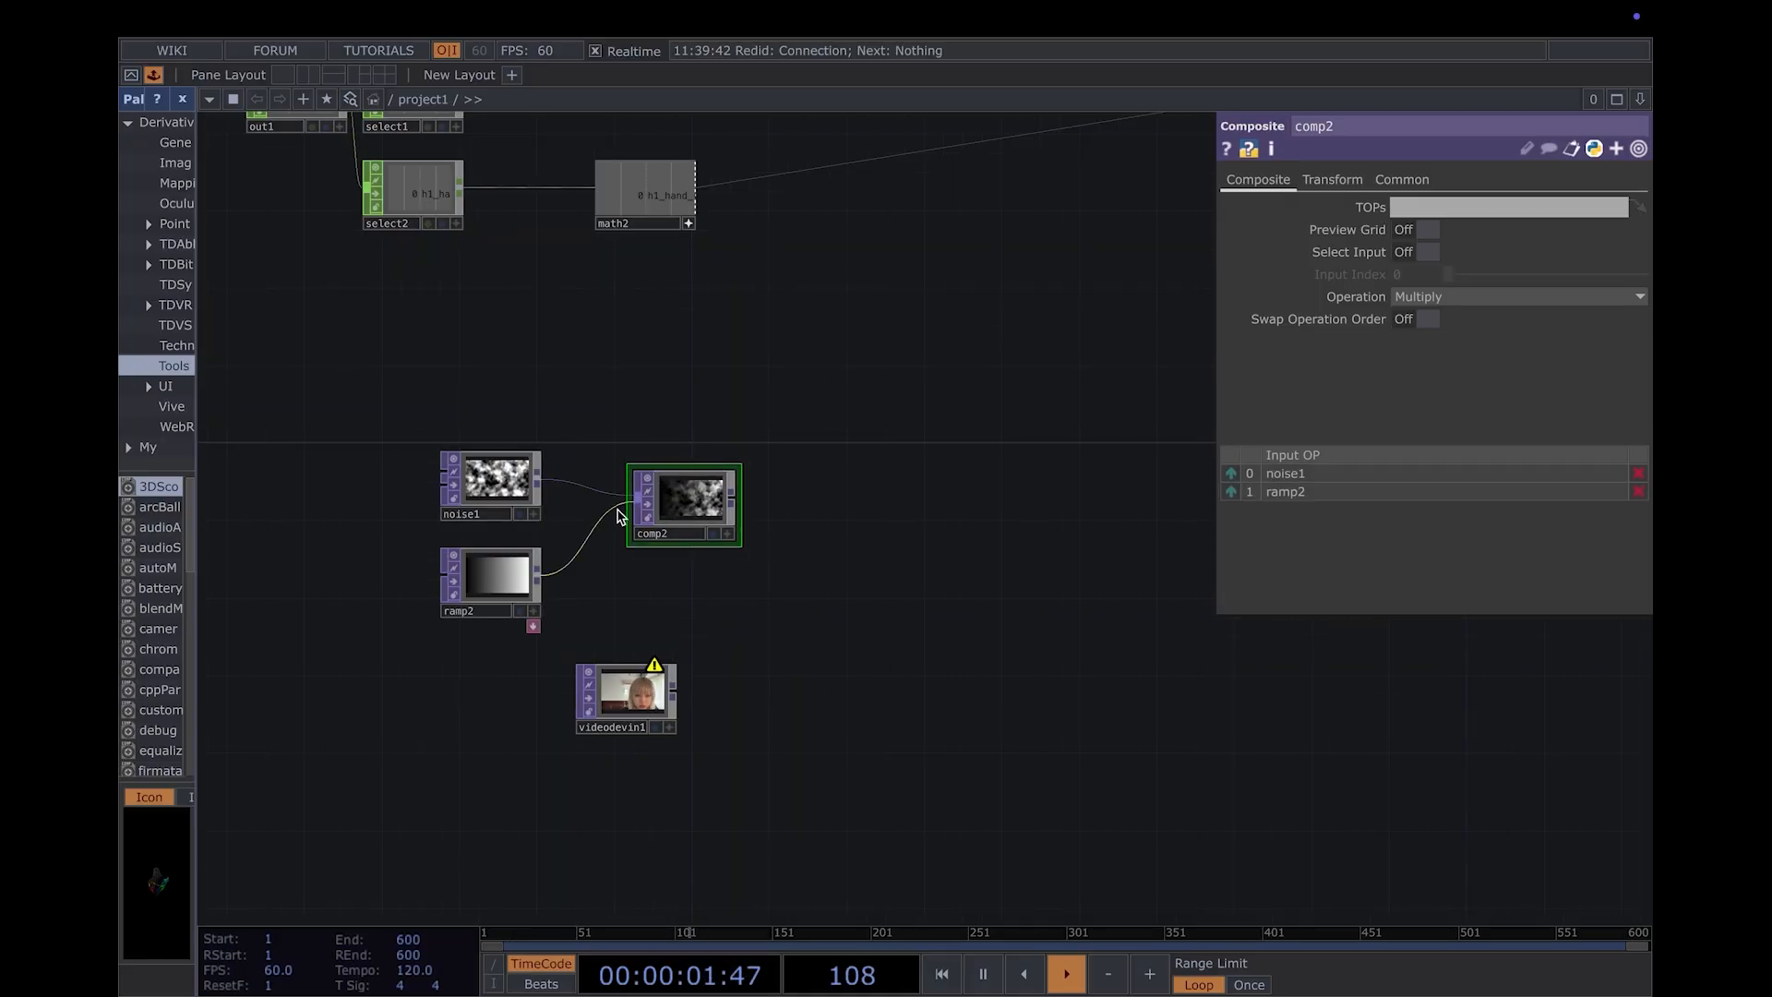
- Set the noise1 TOP's Period to 0.02 for a fine grain
drag(780, 539, 757, 544)
mouse_move(474, 598)
mouse_down()
mouse_move(1133, 422)
mouse_move(387, 611)
mouse_move(475, 596)
mouse_up()
click(457, 496)
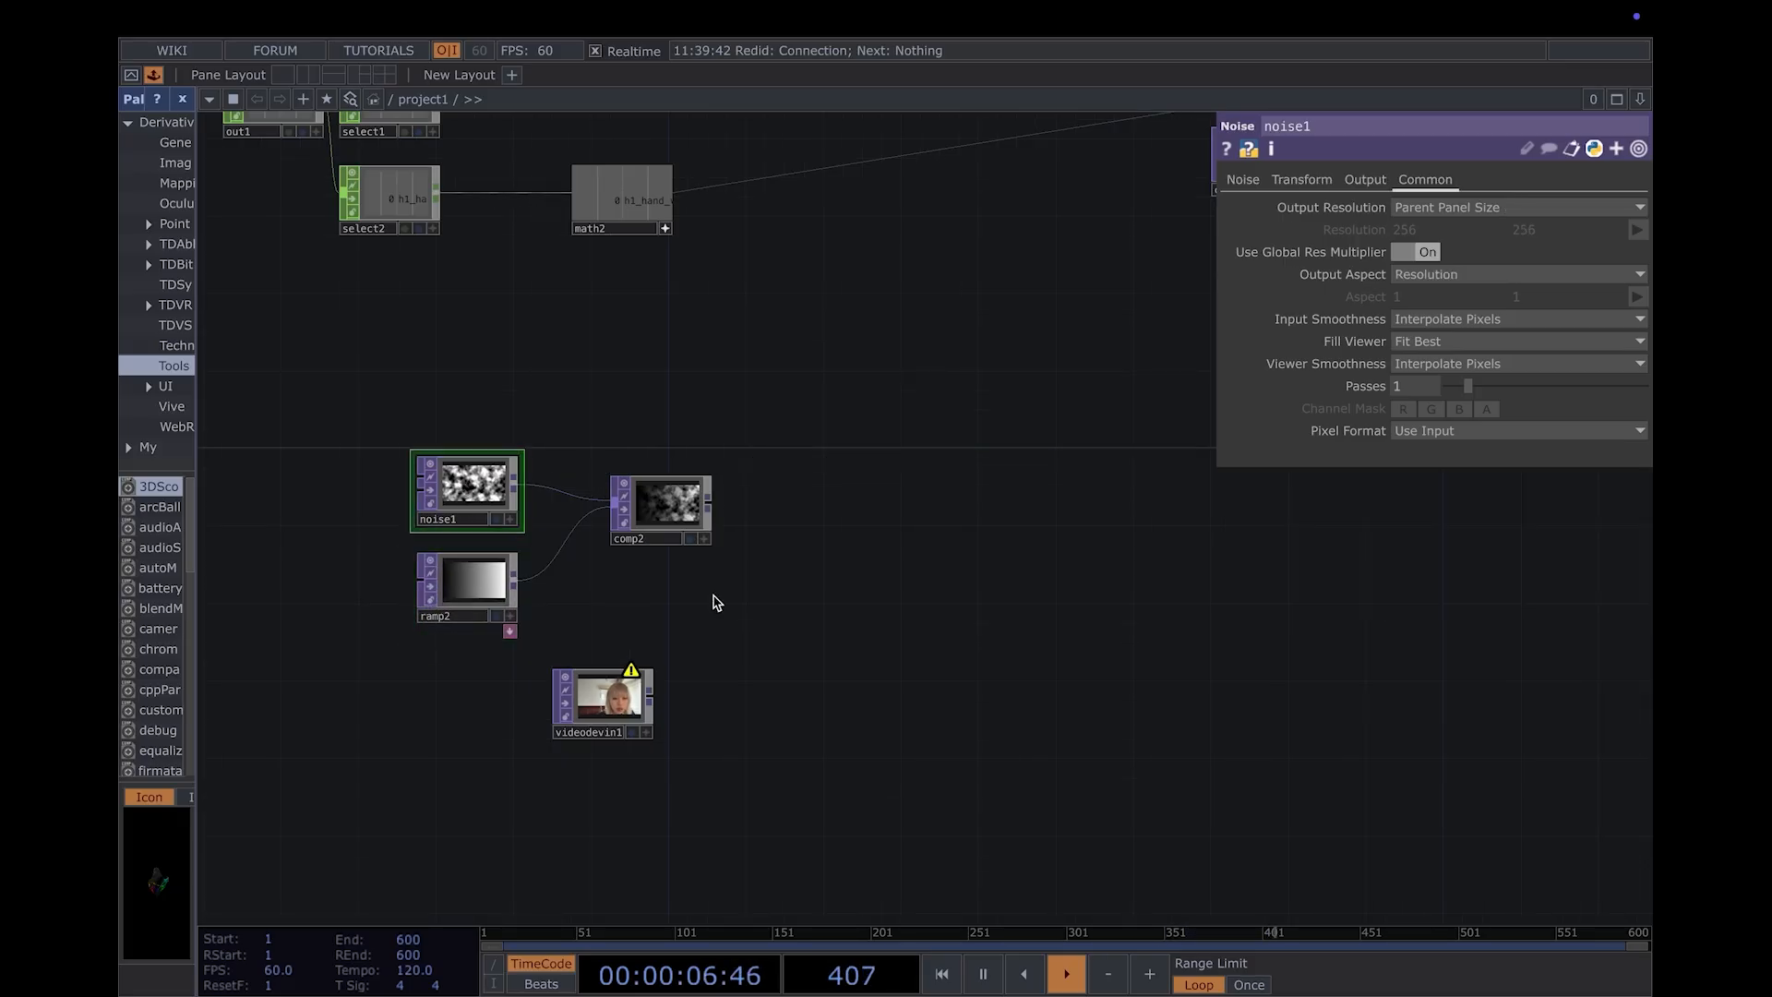
click(1242, 180)
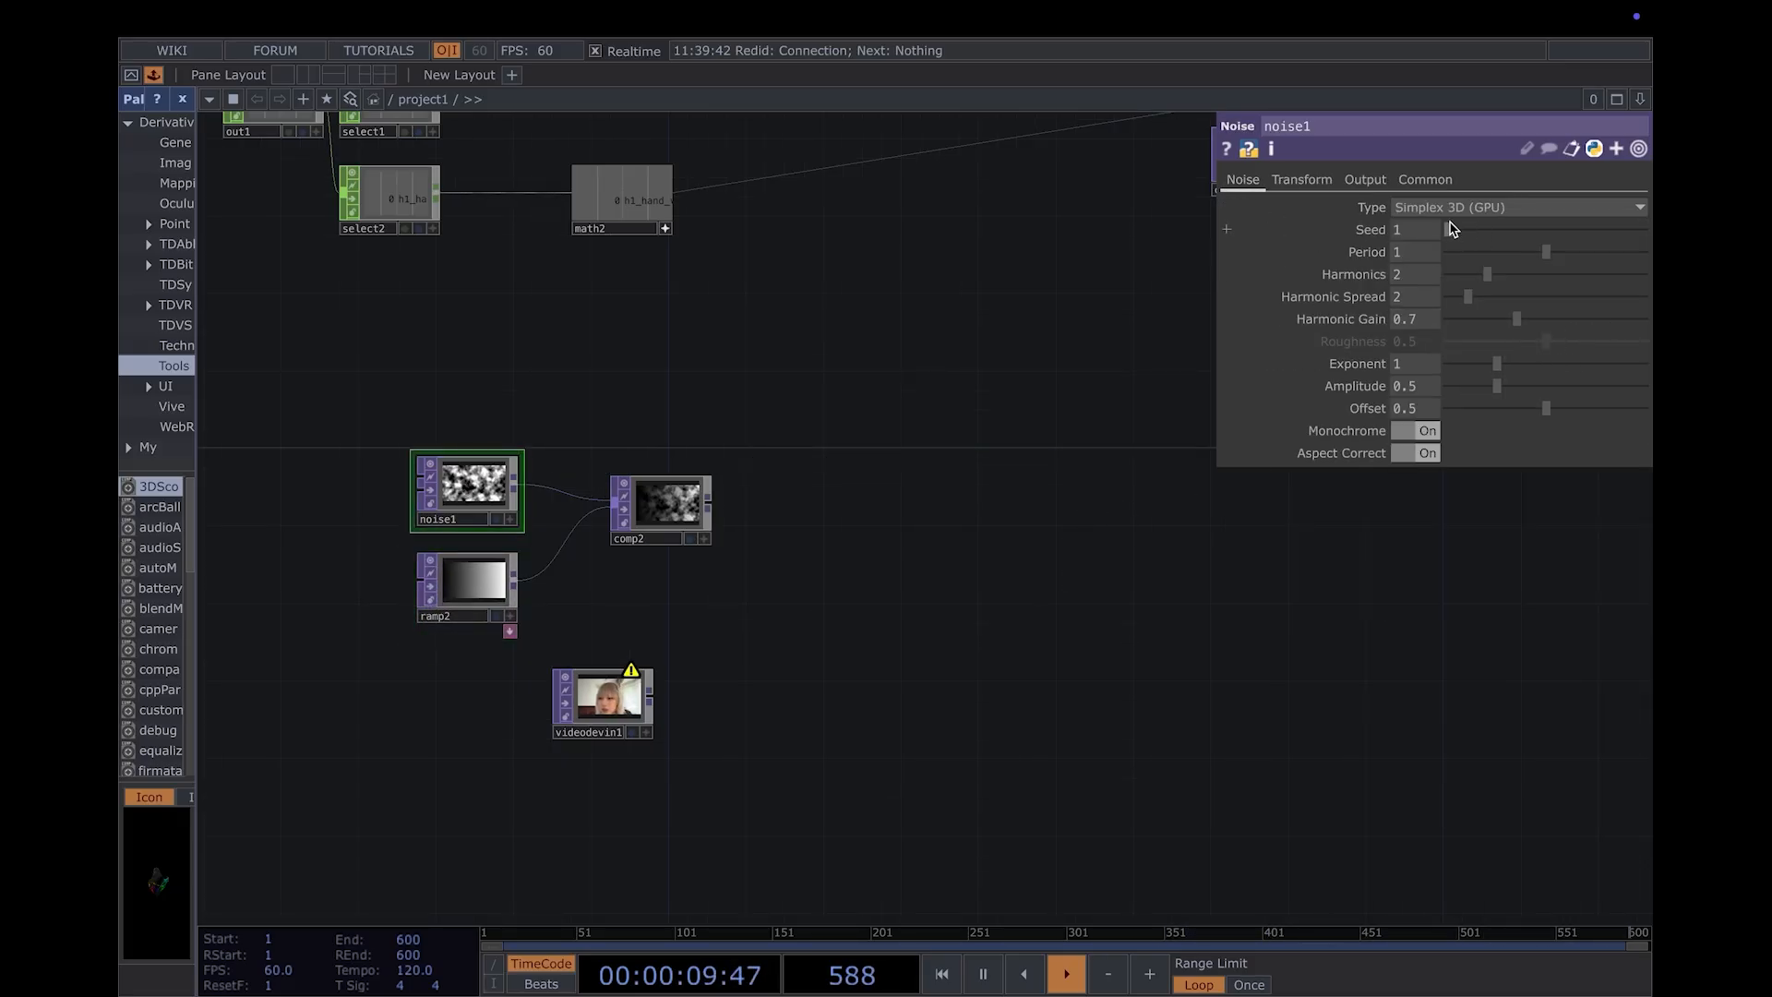
drag(1540, 268, 1455, 280)
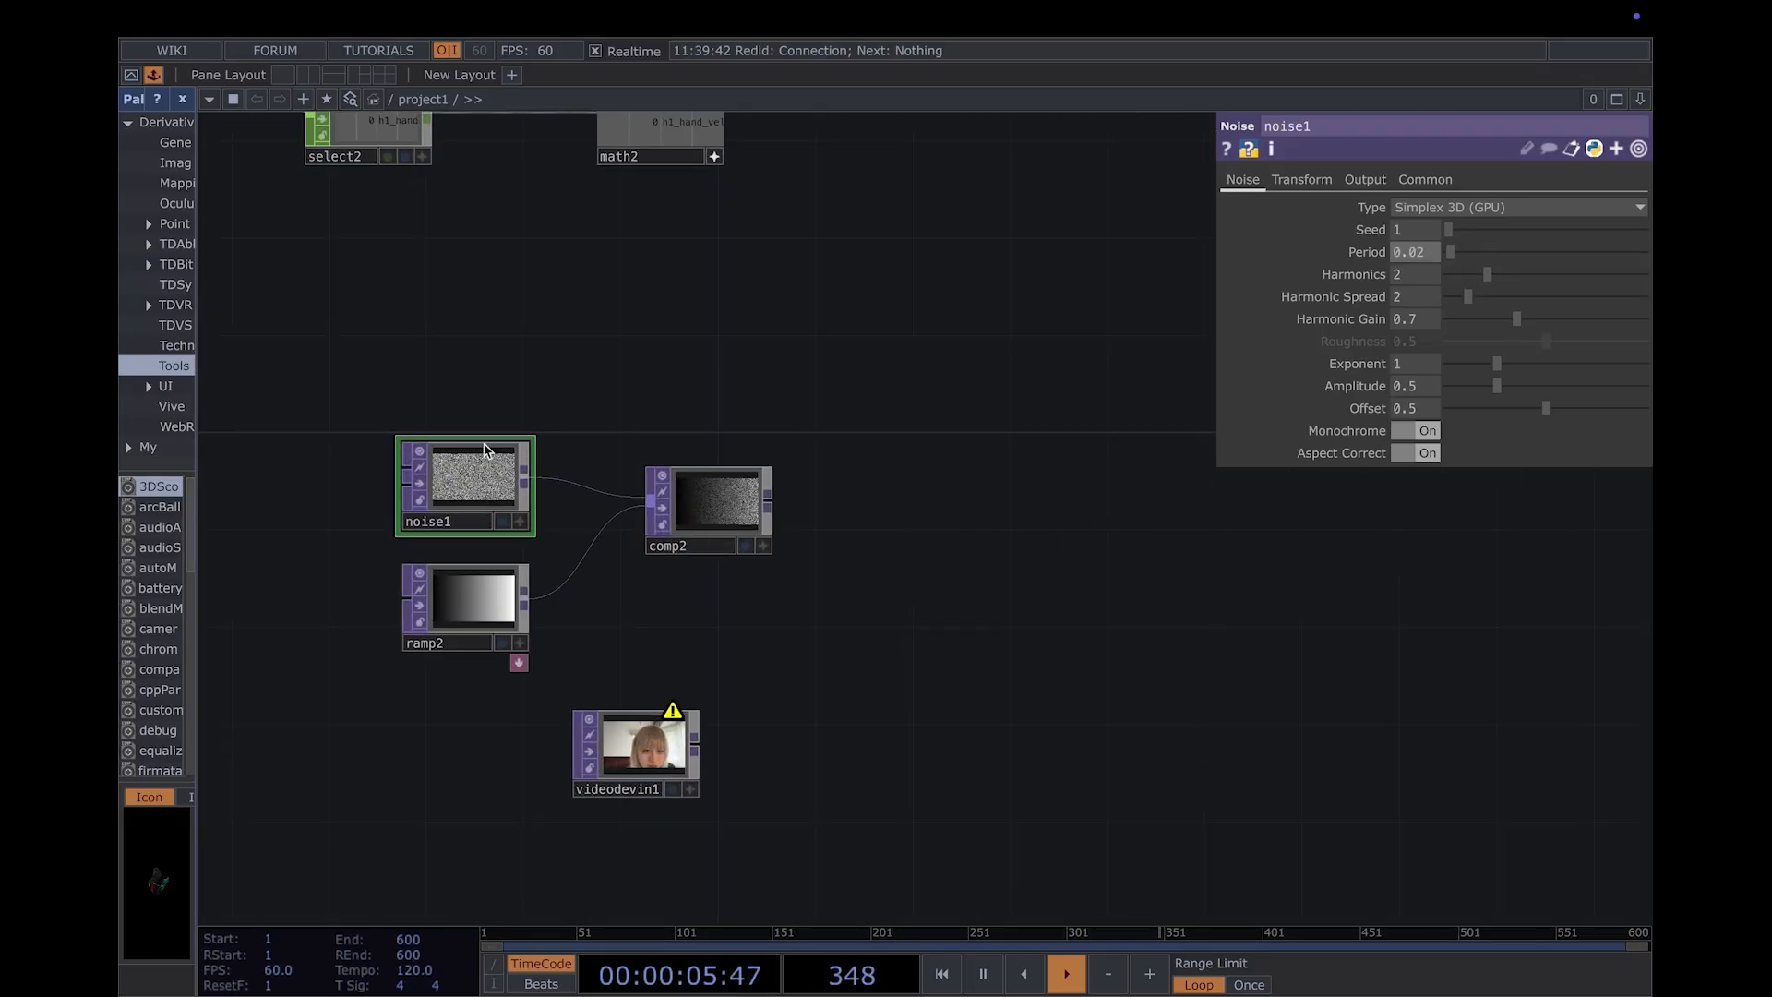
- Examine the noise1, ramp2 and comp2 previews up close
scroll(602, 503, up, 10)
drag(704, 519, 715, 510)
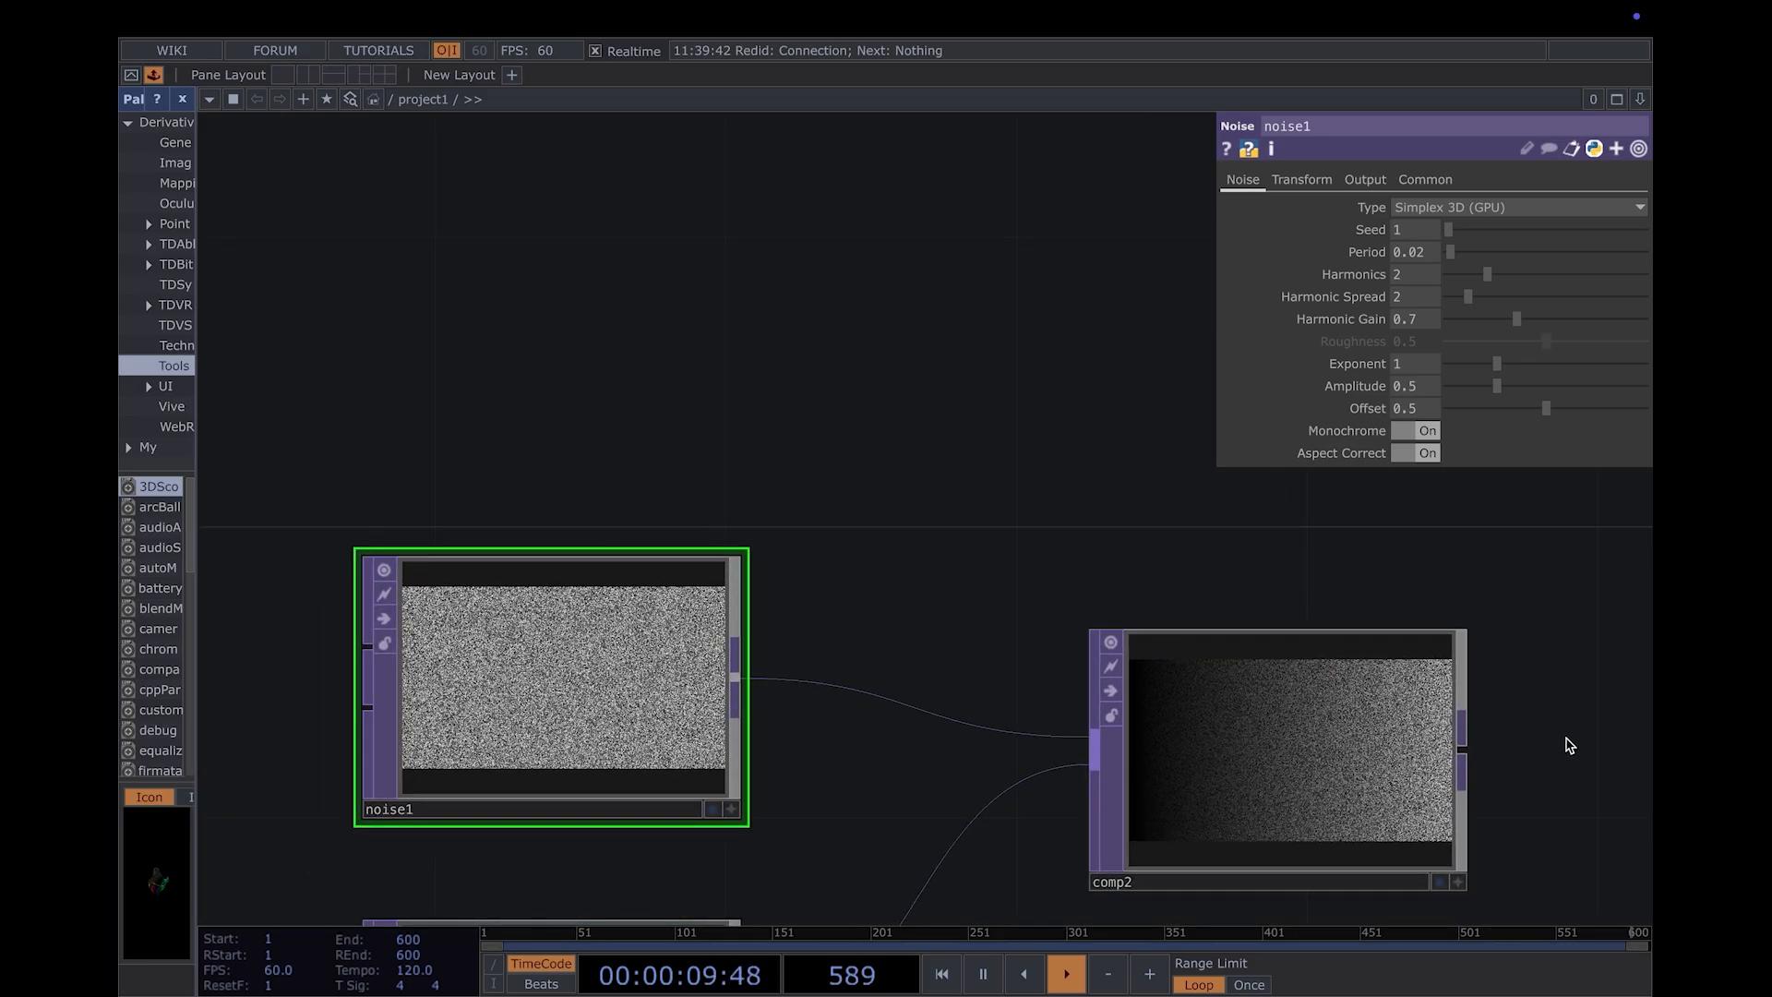
drag(1566, 739, 1124, 681)
scroll(1294, 747, down, 5)
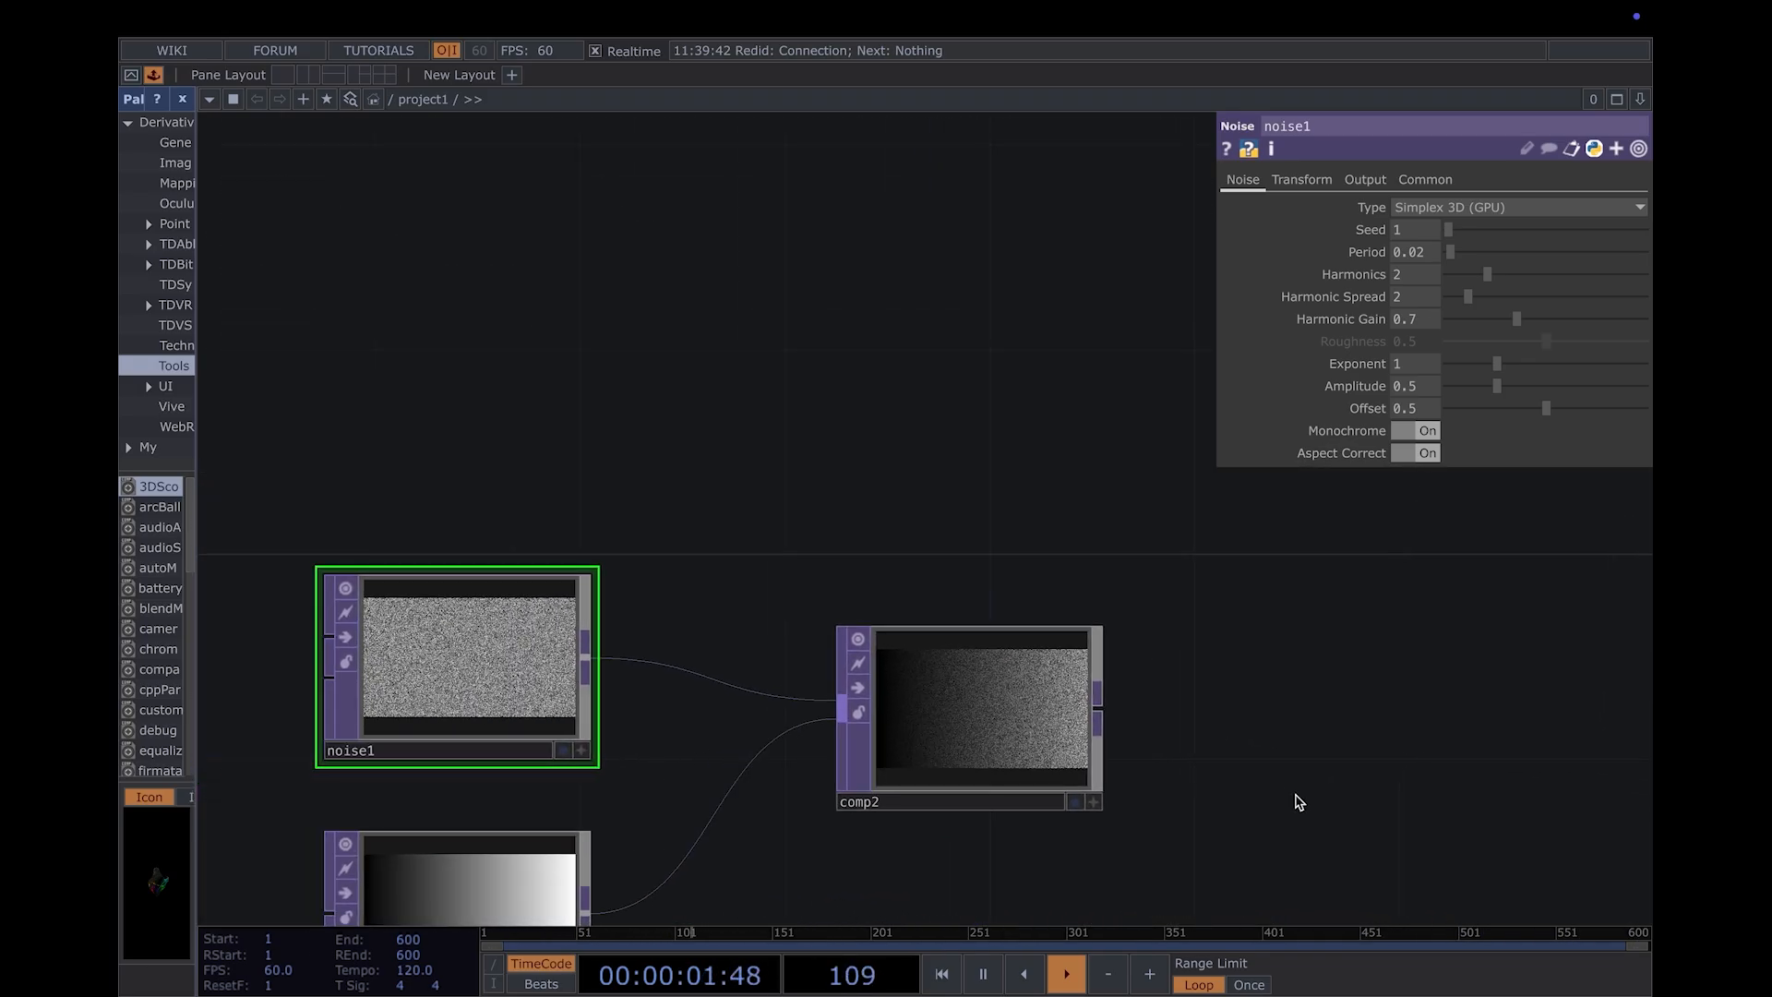
drag(1299, 802, 1024, 468)
scroll(922, 657, down, 1)
drag(848, 661, 958, 517)
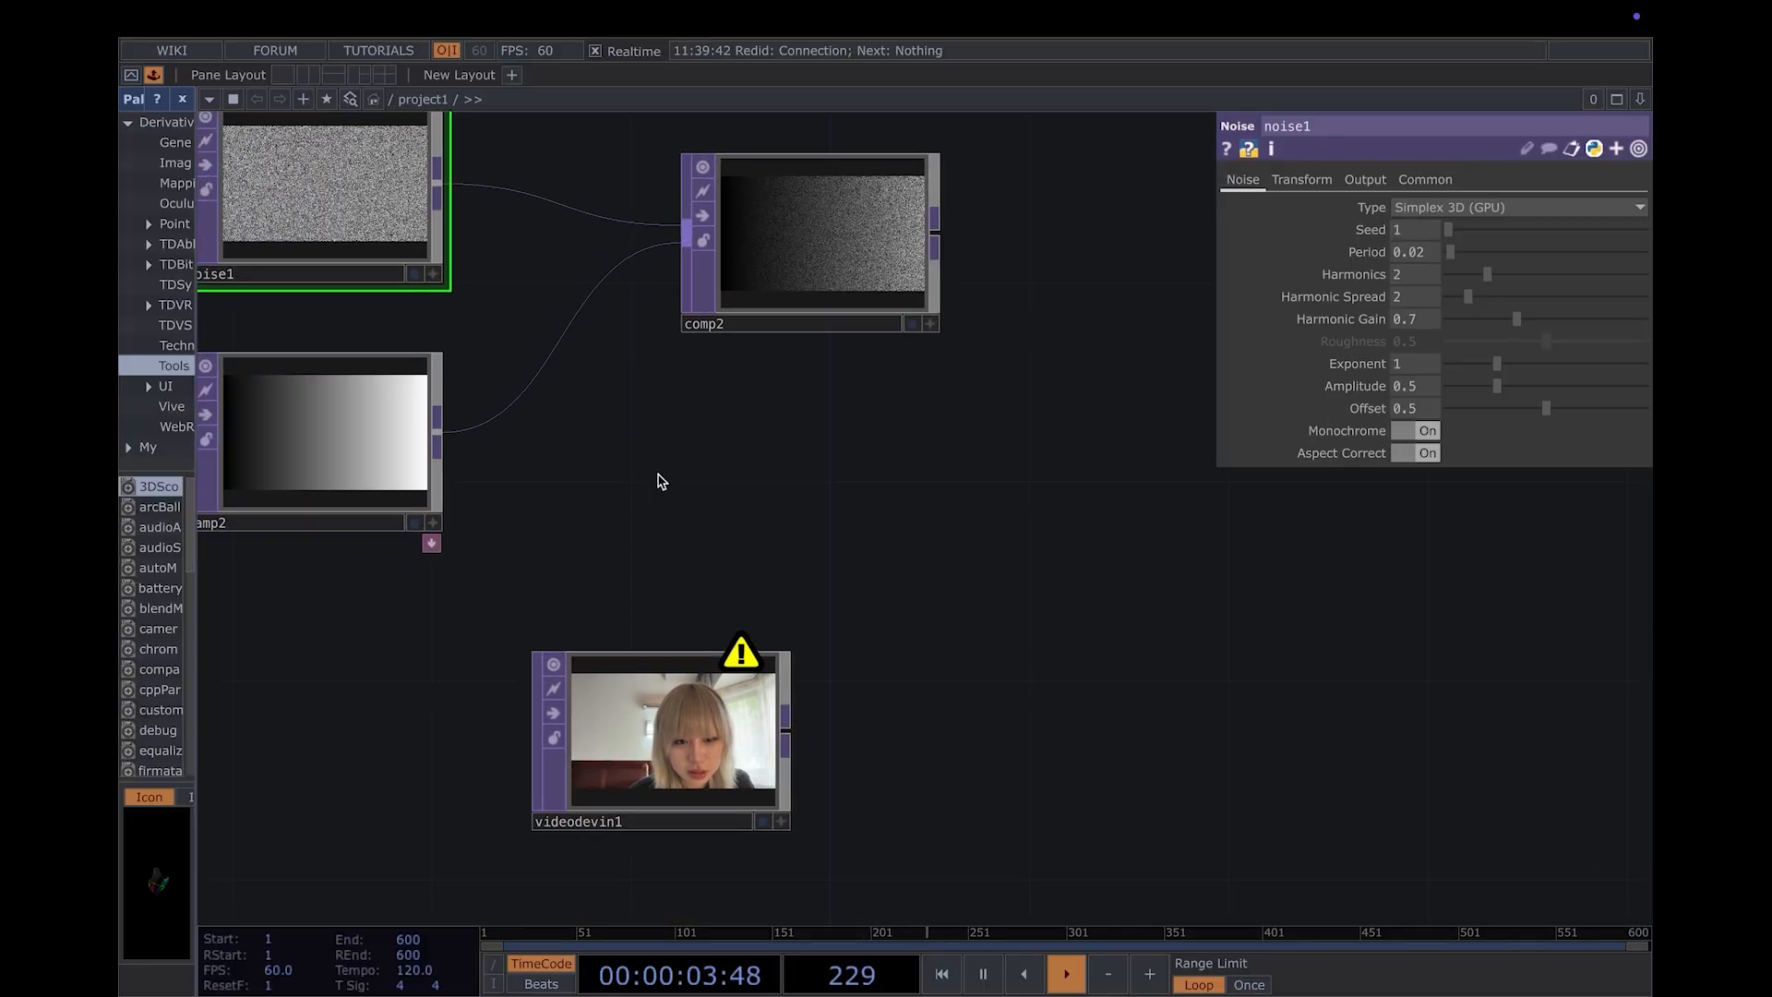
scroll(1135, 613, down, 1)
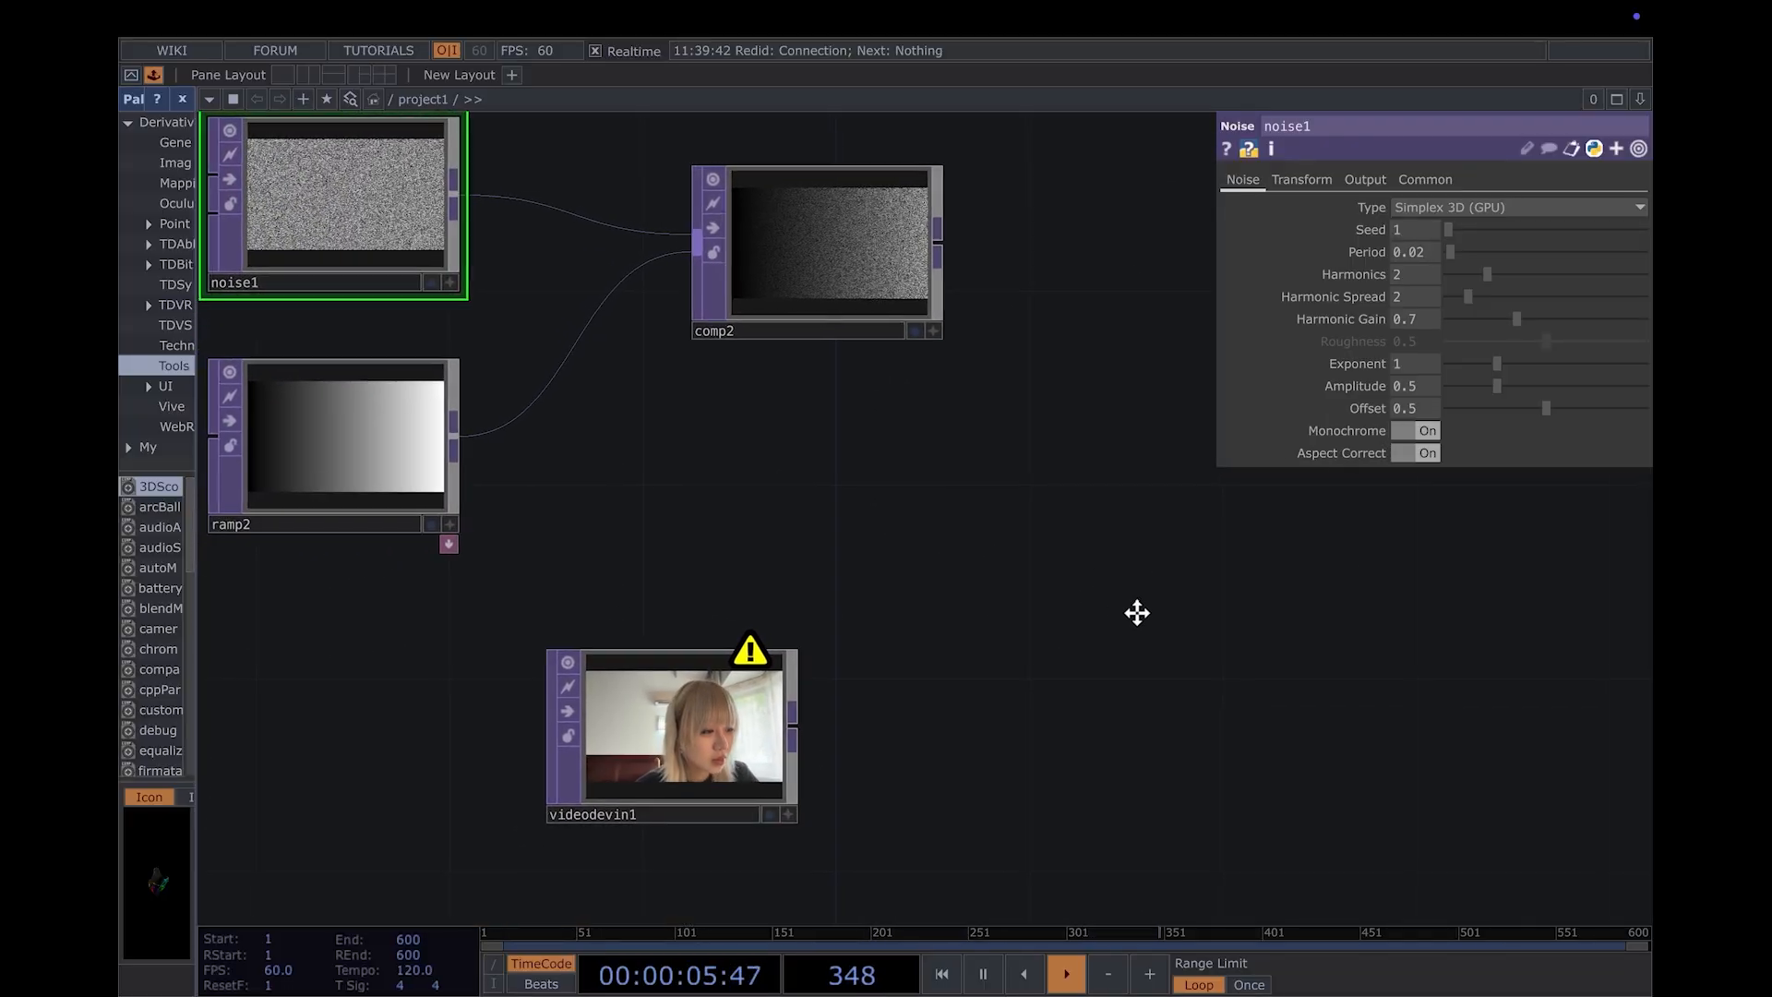
- Add another Composite TOP to the right of comp2 and connect comp2 and videodevin1 to its input
drag(1136, 613, 809, 616)
key(Tab)
text(comp)
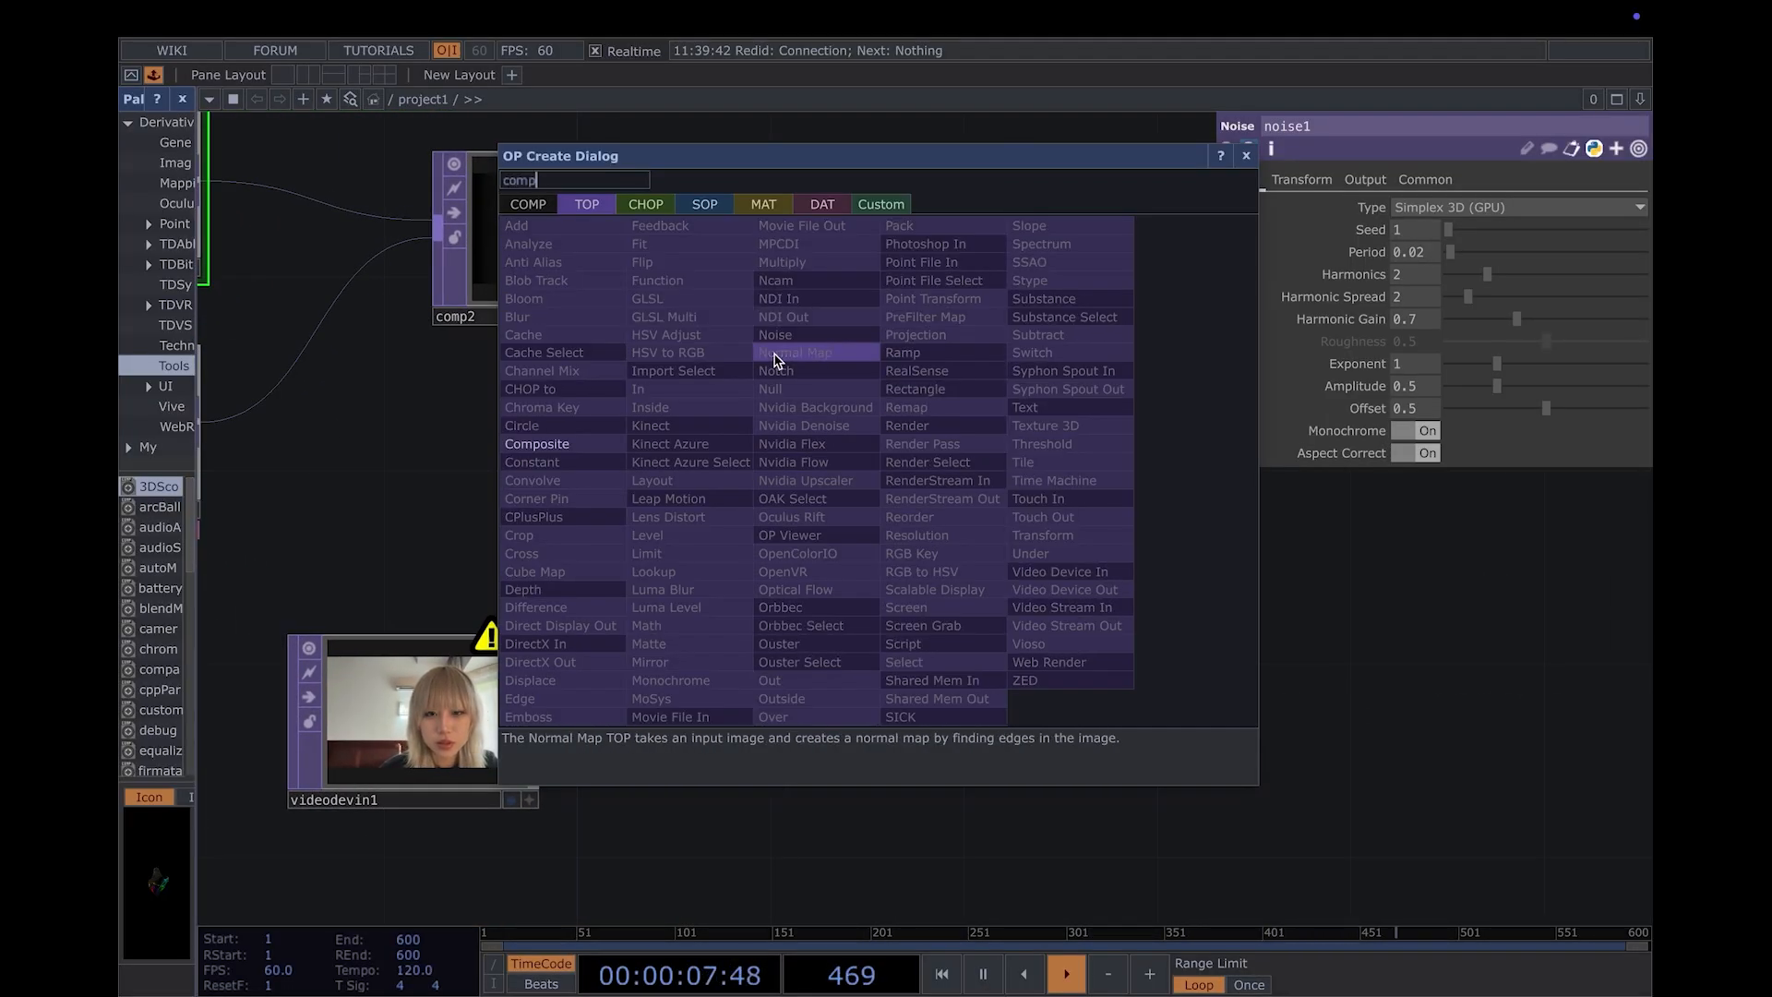
key(Return)
click(1048, 395)
click(679, 238)
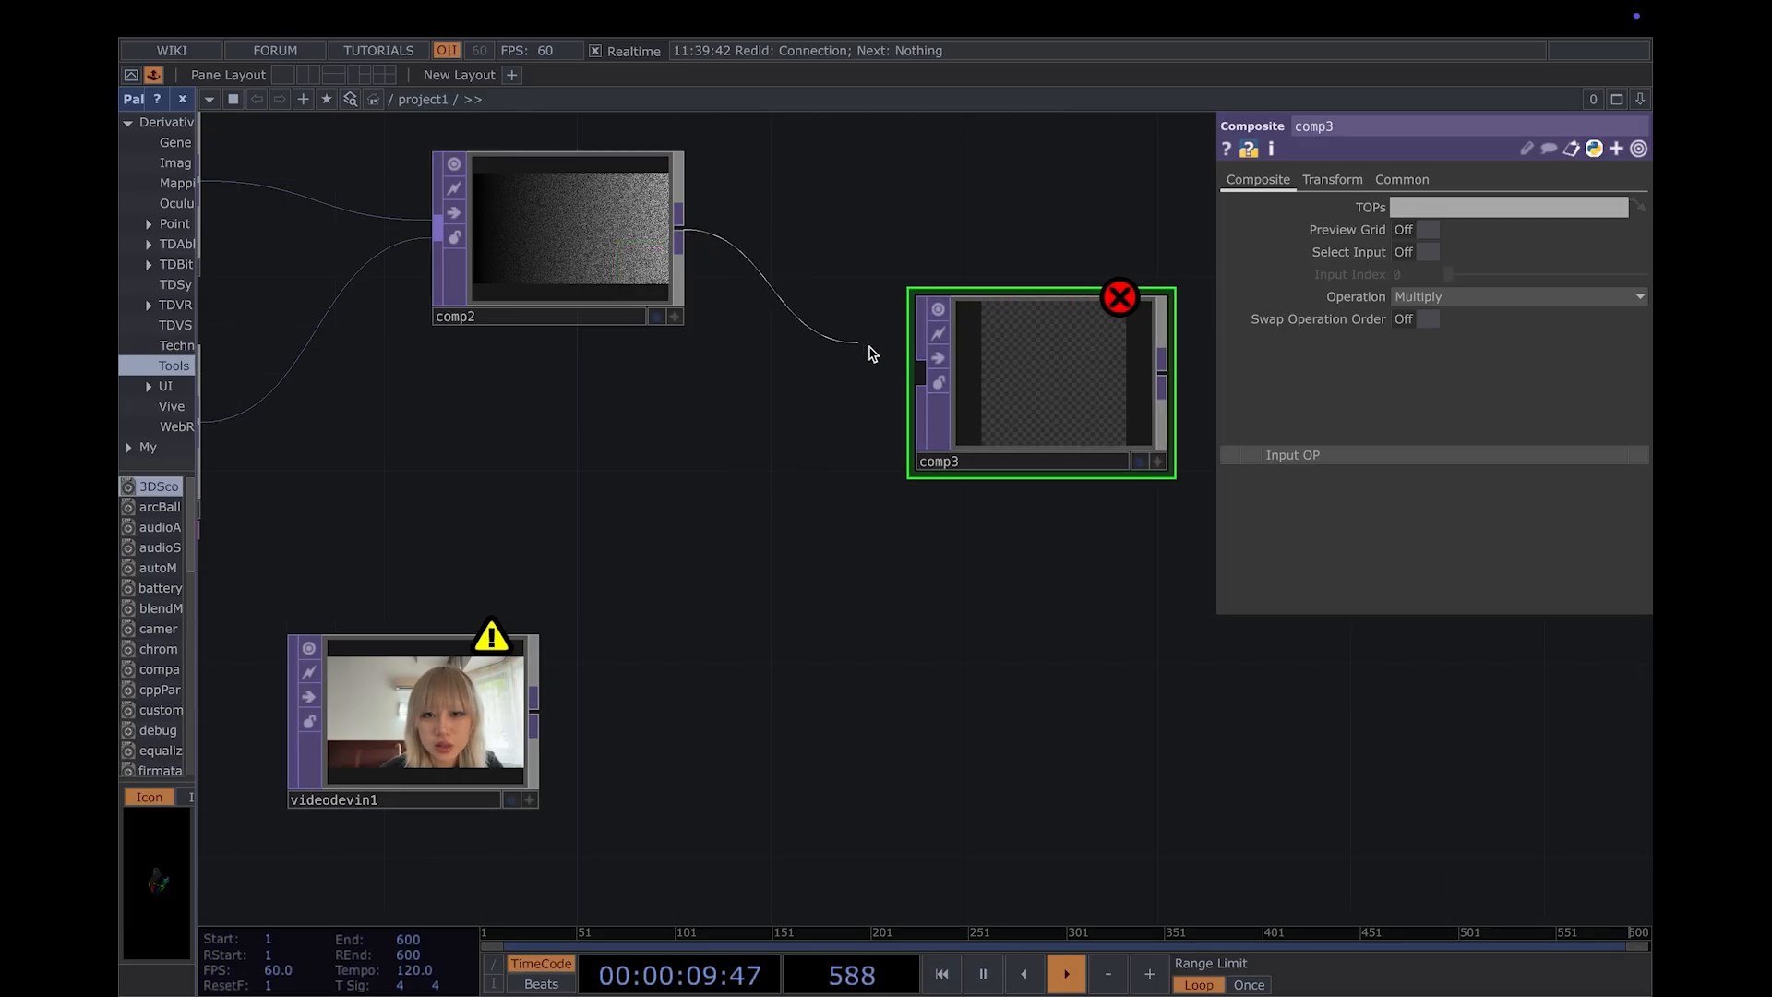
click(921, 372)
click(536, 711)
click(928, 457)
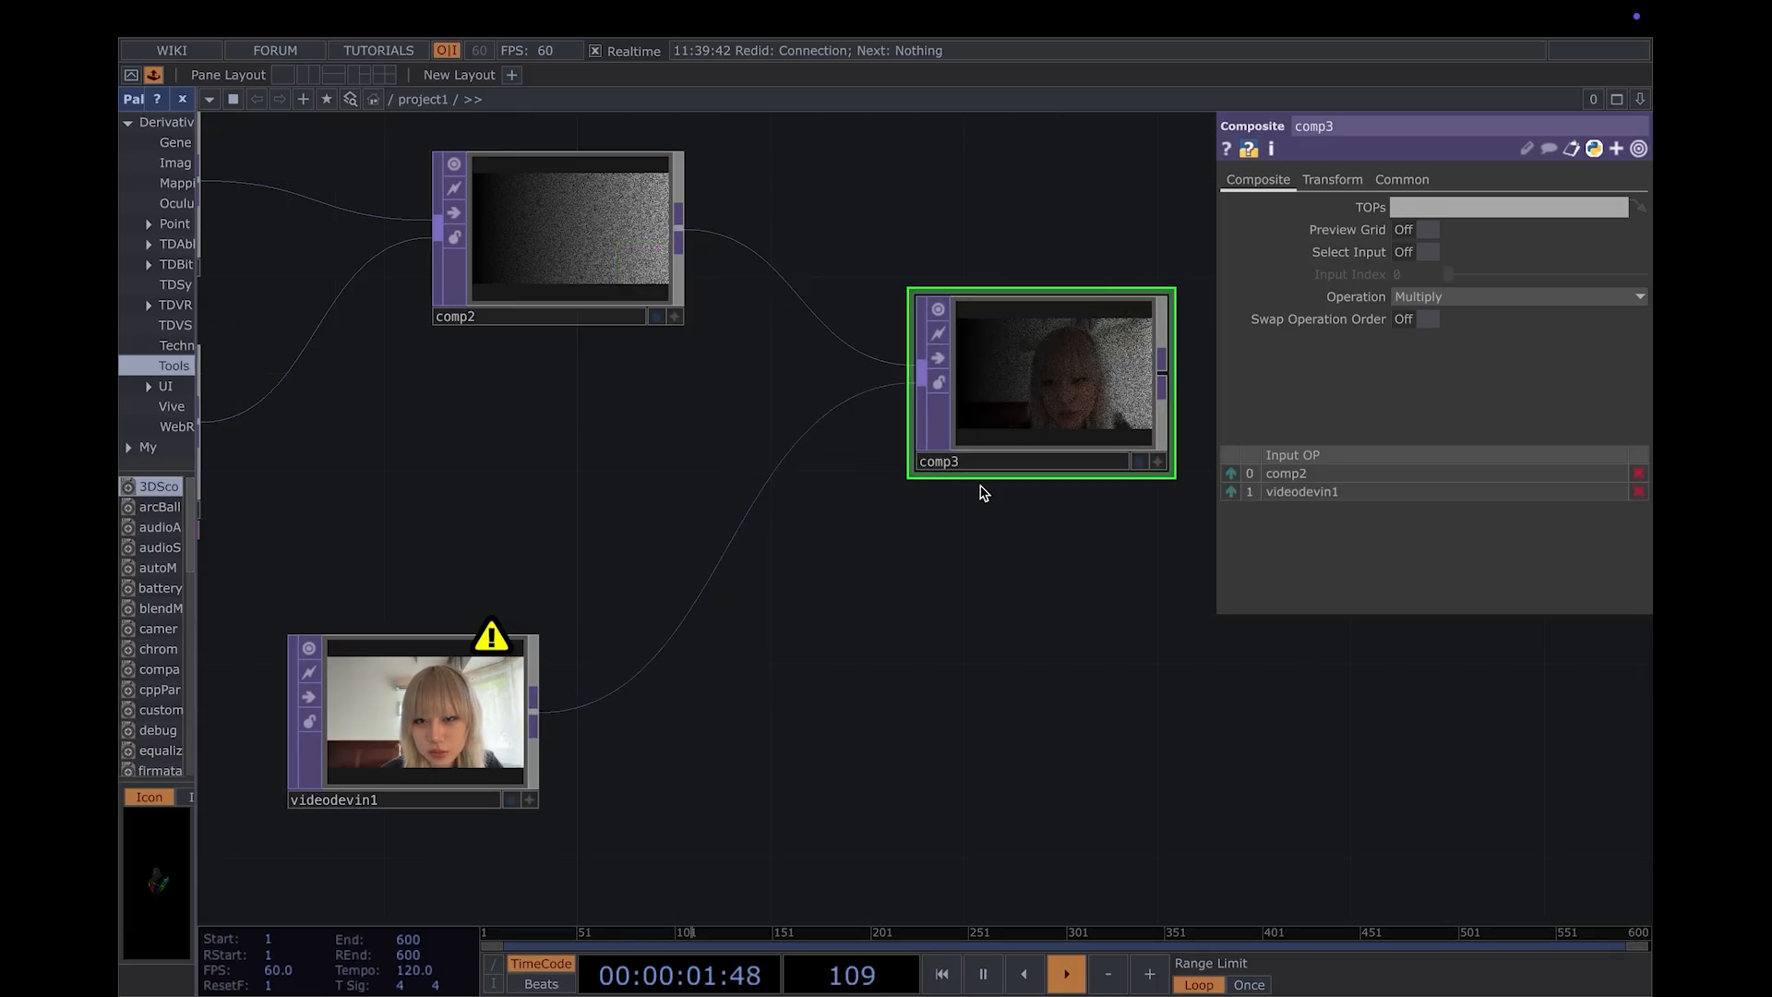
drag(896, 597, 399, 679)
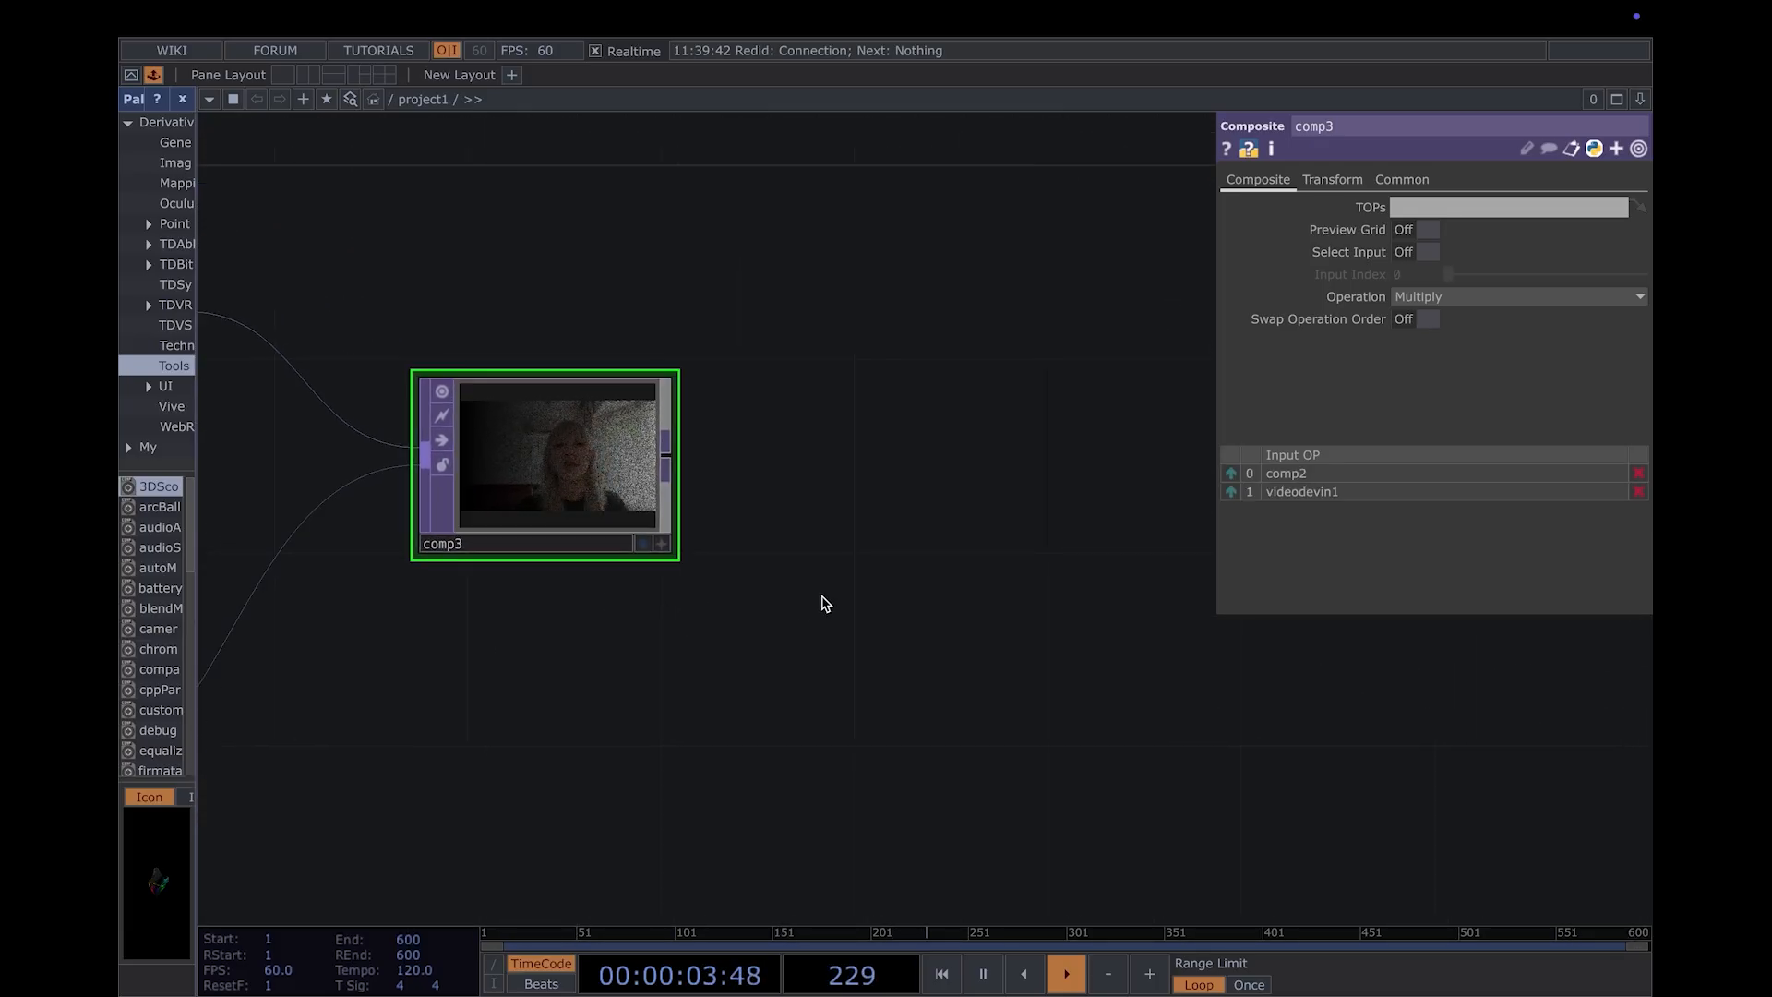
drag(1051, 616, 721, 595)
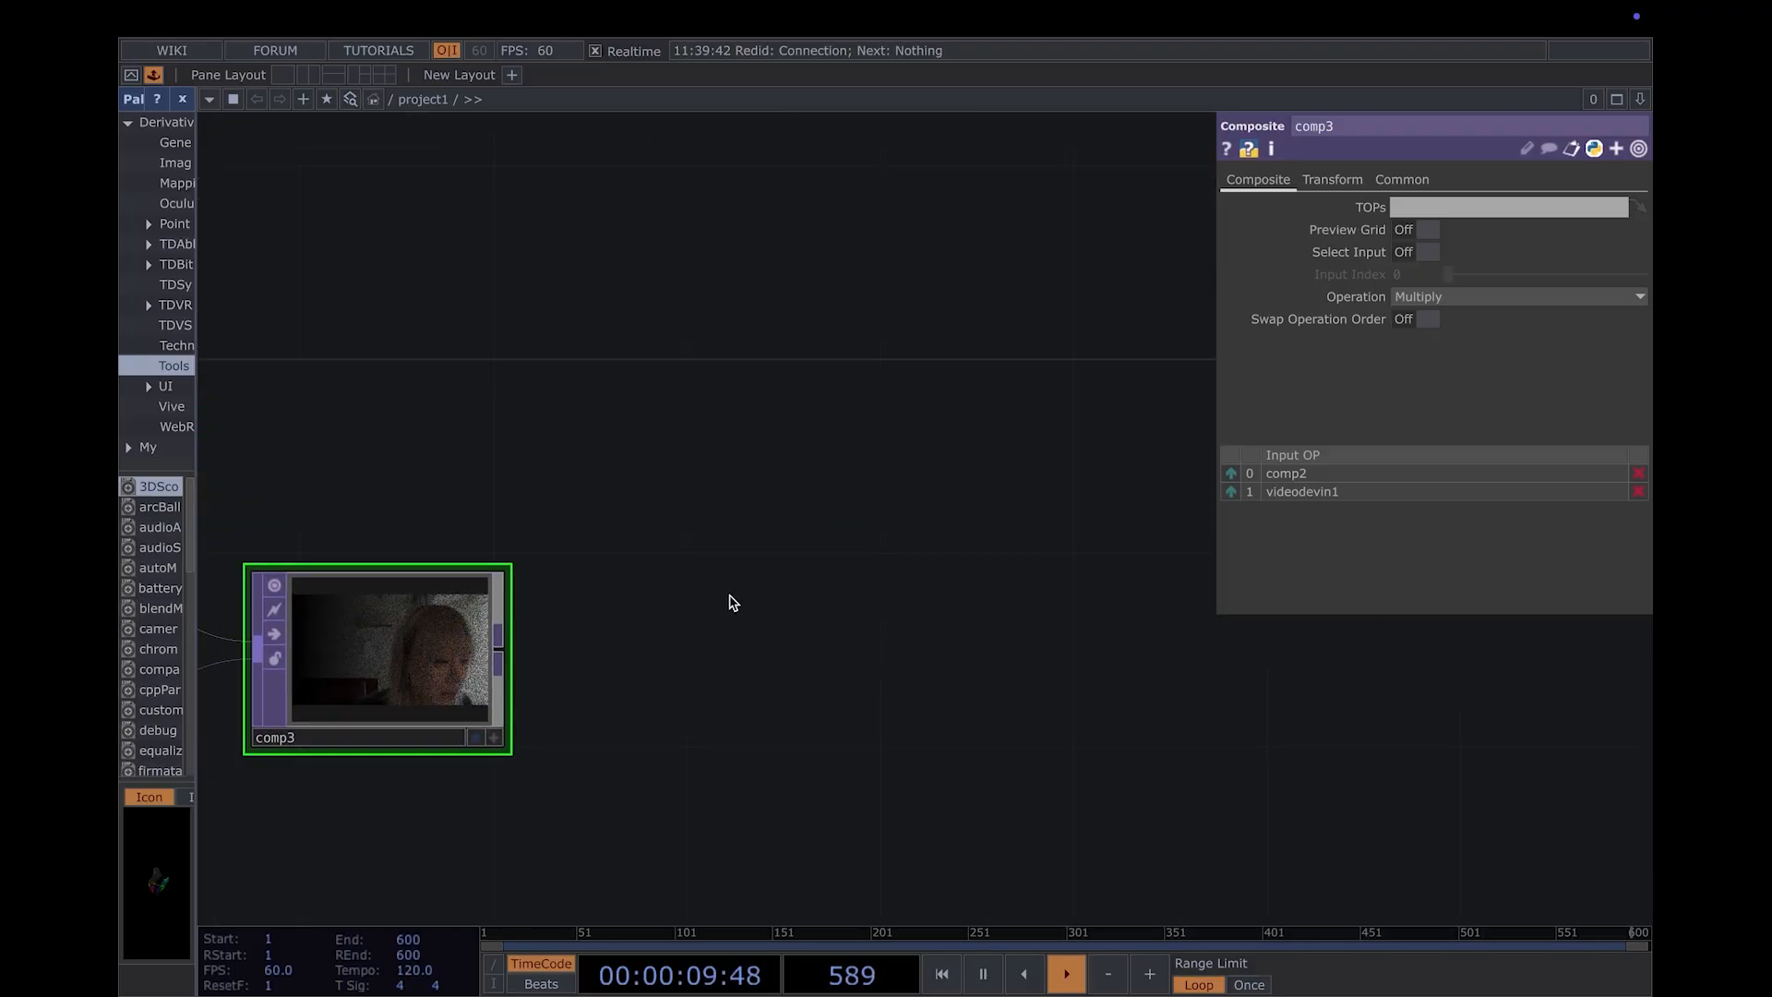
drag(691, 598, 796, 590)
drag(617, 607, 654, 616)
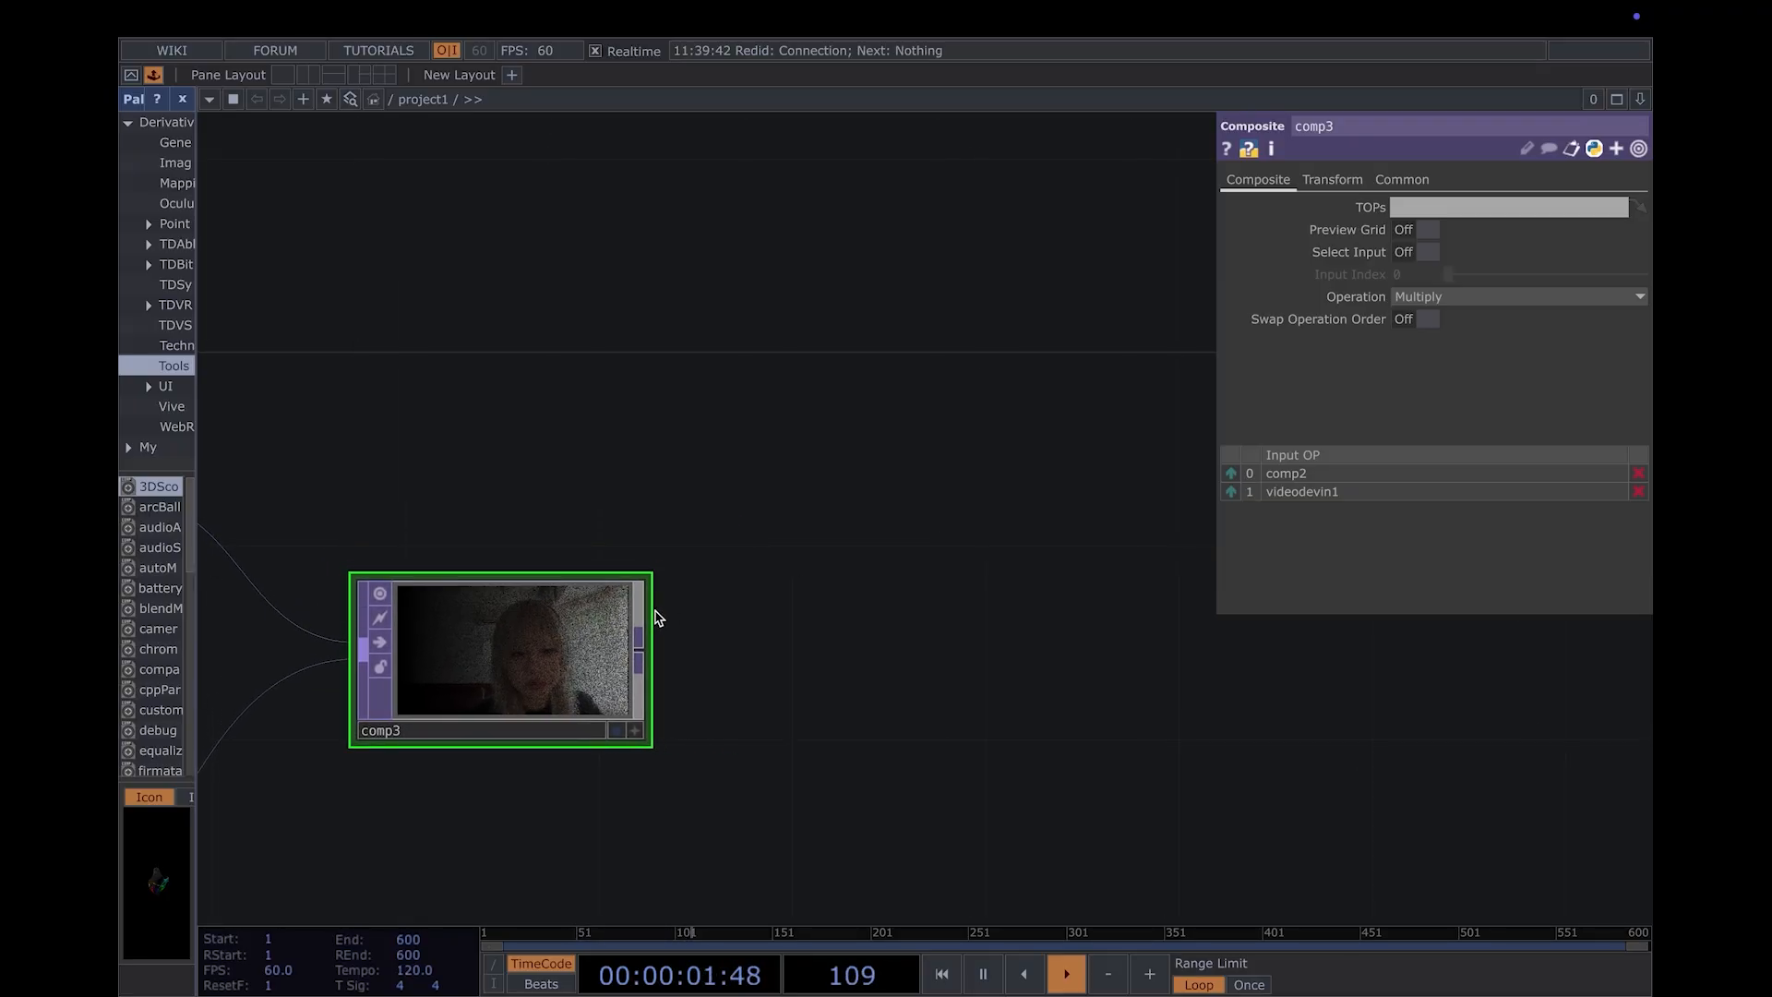
key(super+z)
- Add a Ramp TOP in the empty area above comp3 and set its Type to Circular
drag(852, 598, 1075, 575)
scroll(1040, 720, down, 2)
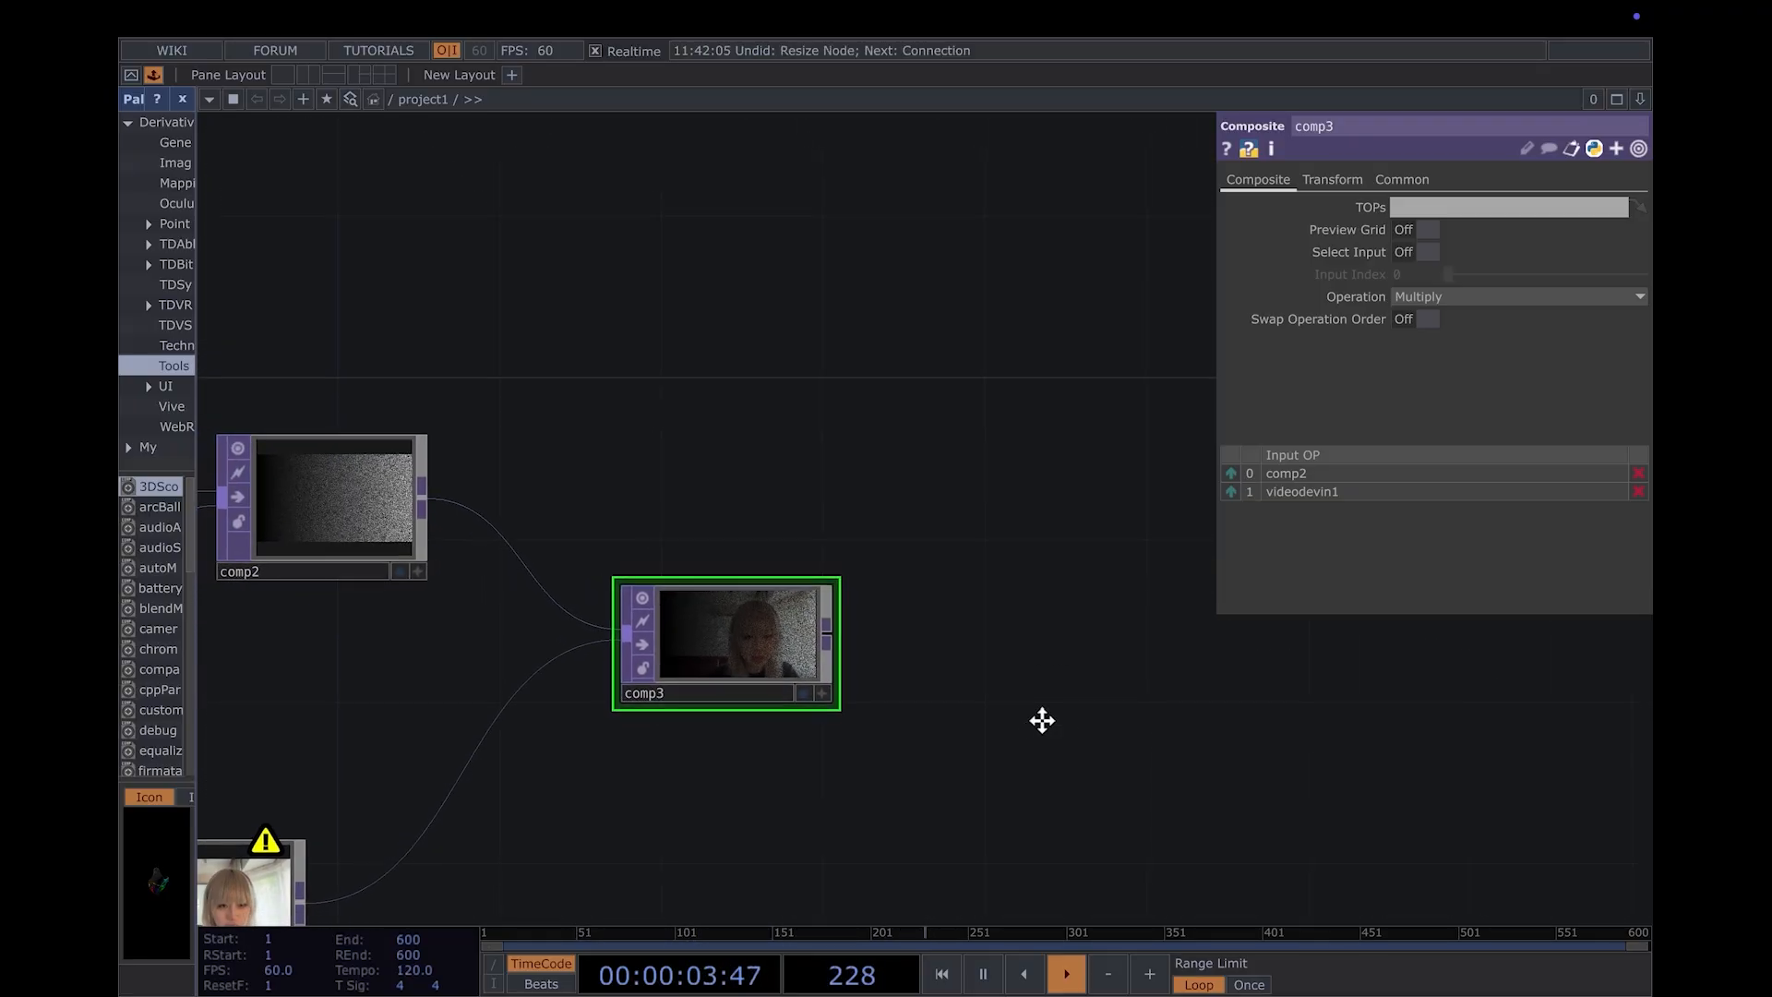
drag(1040, 720, 964, 656)
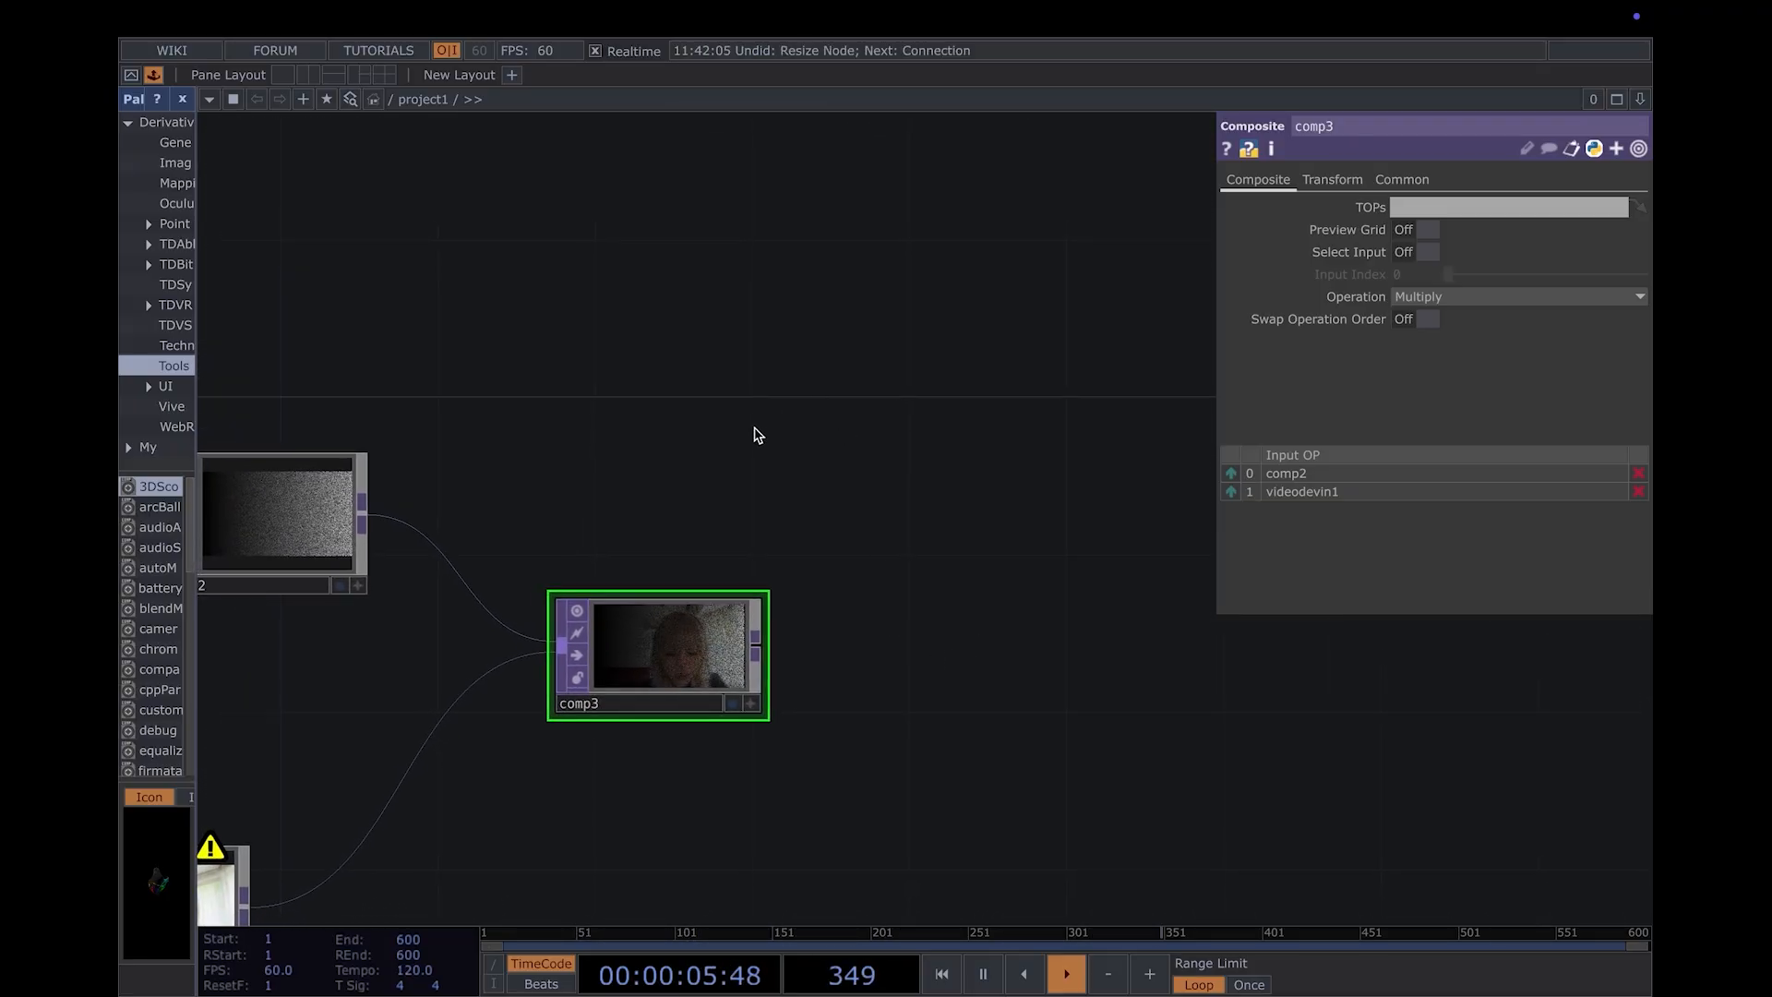
key(Tab)
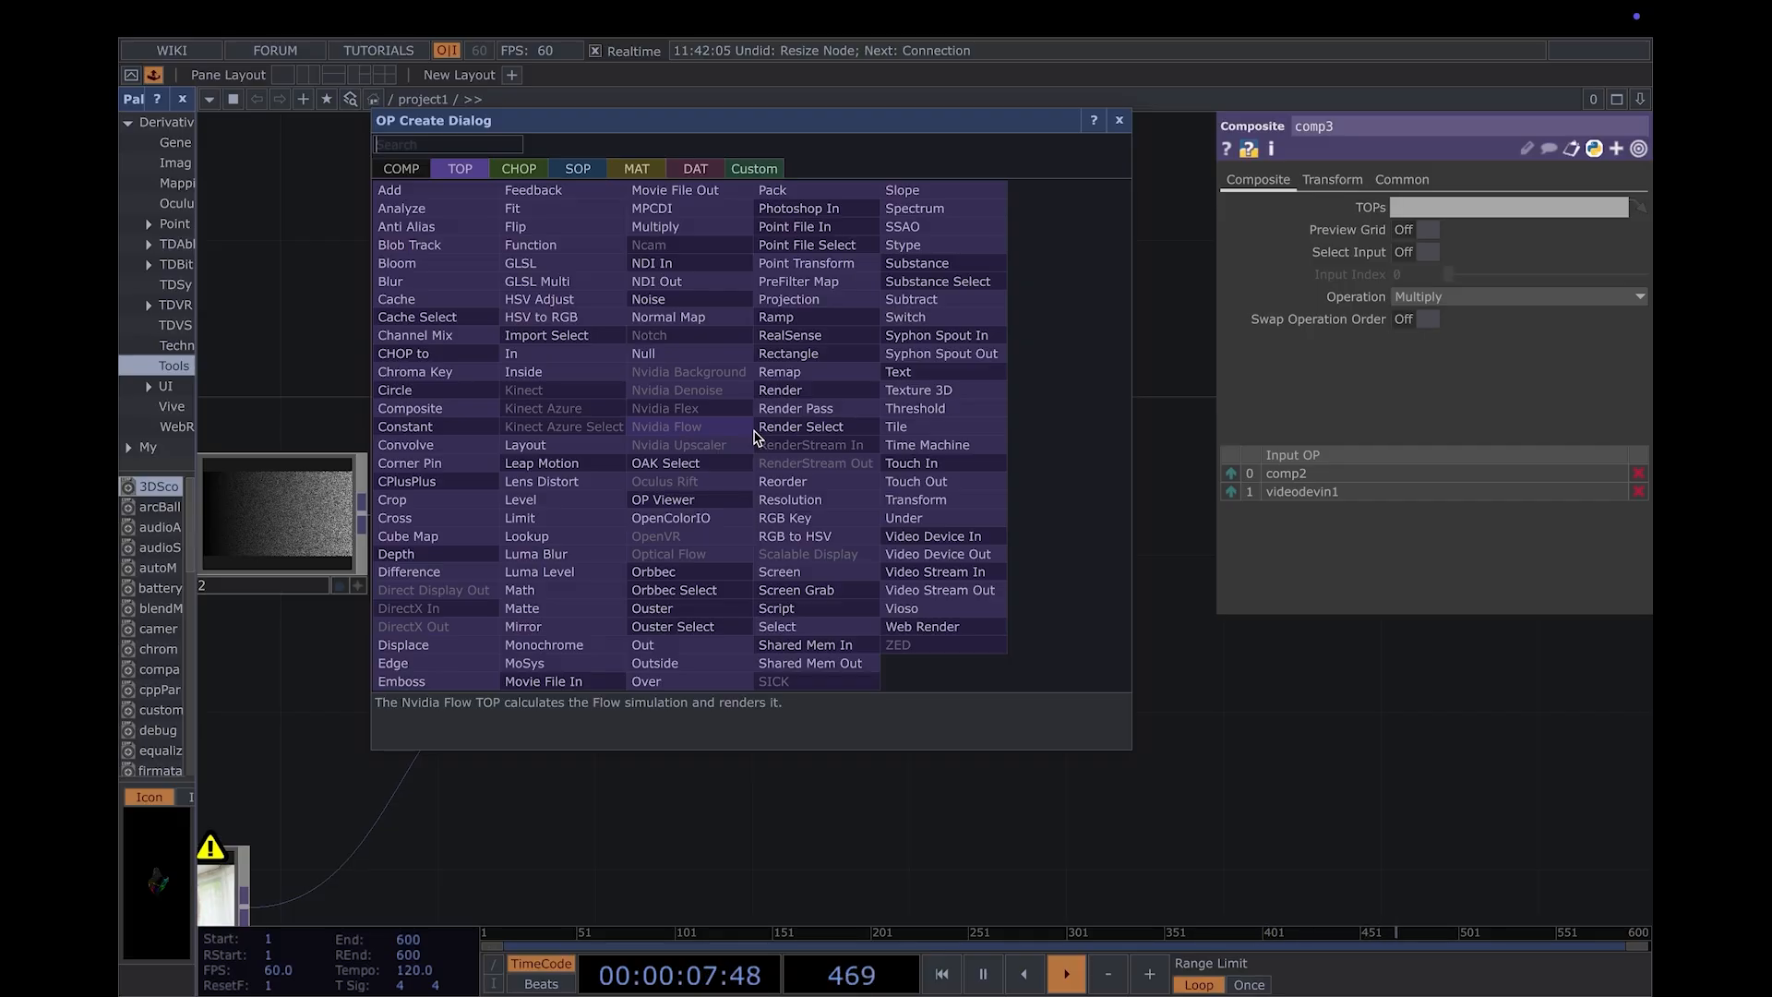
text(ram)
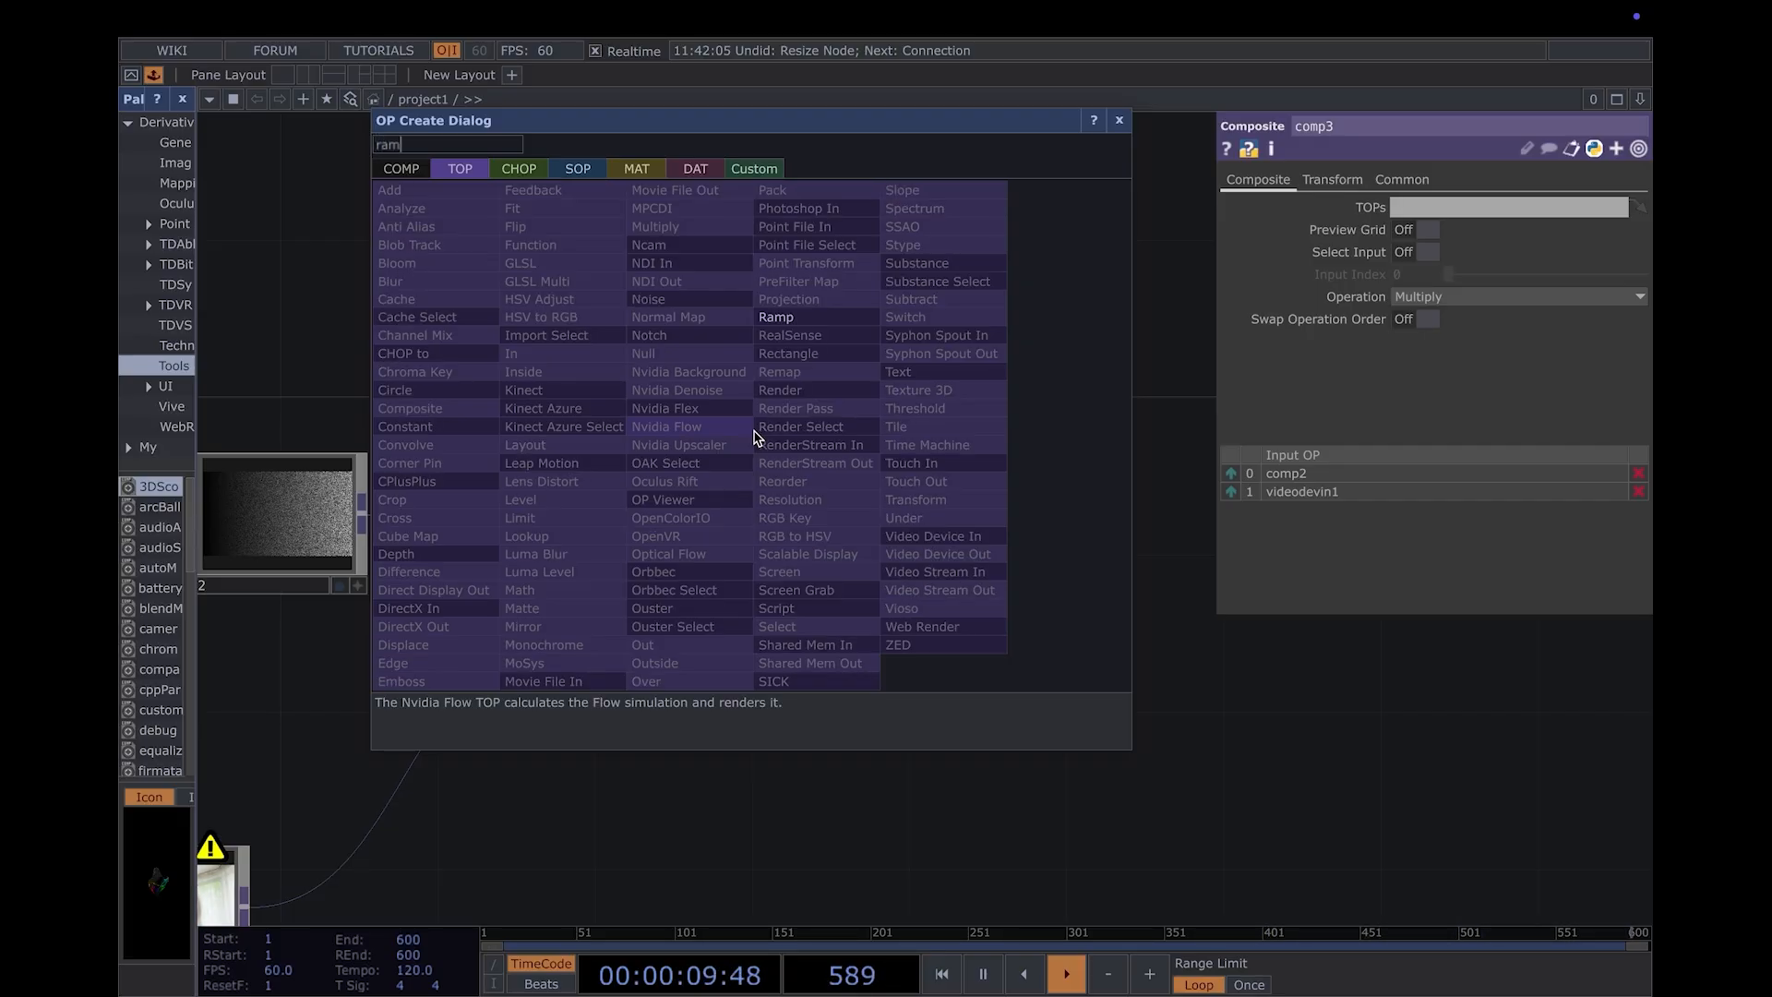
text(p)
key(Return)
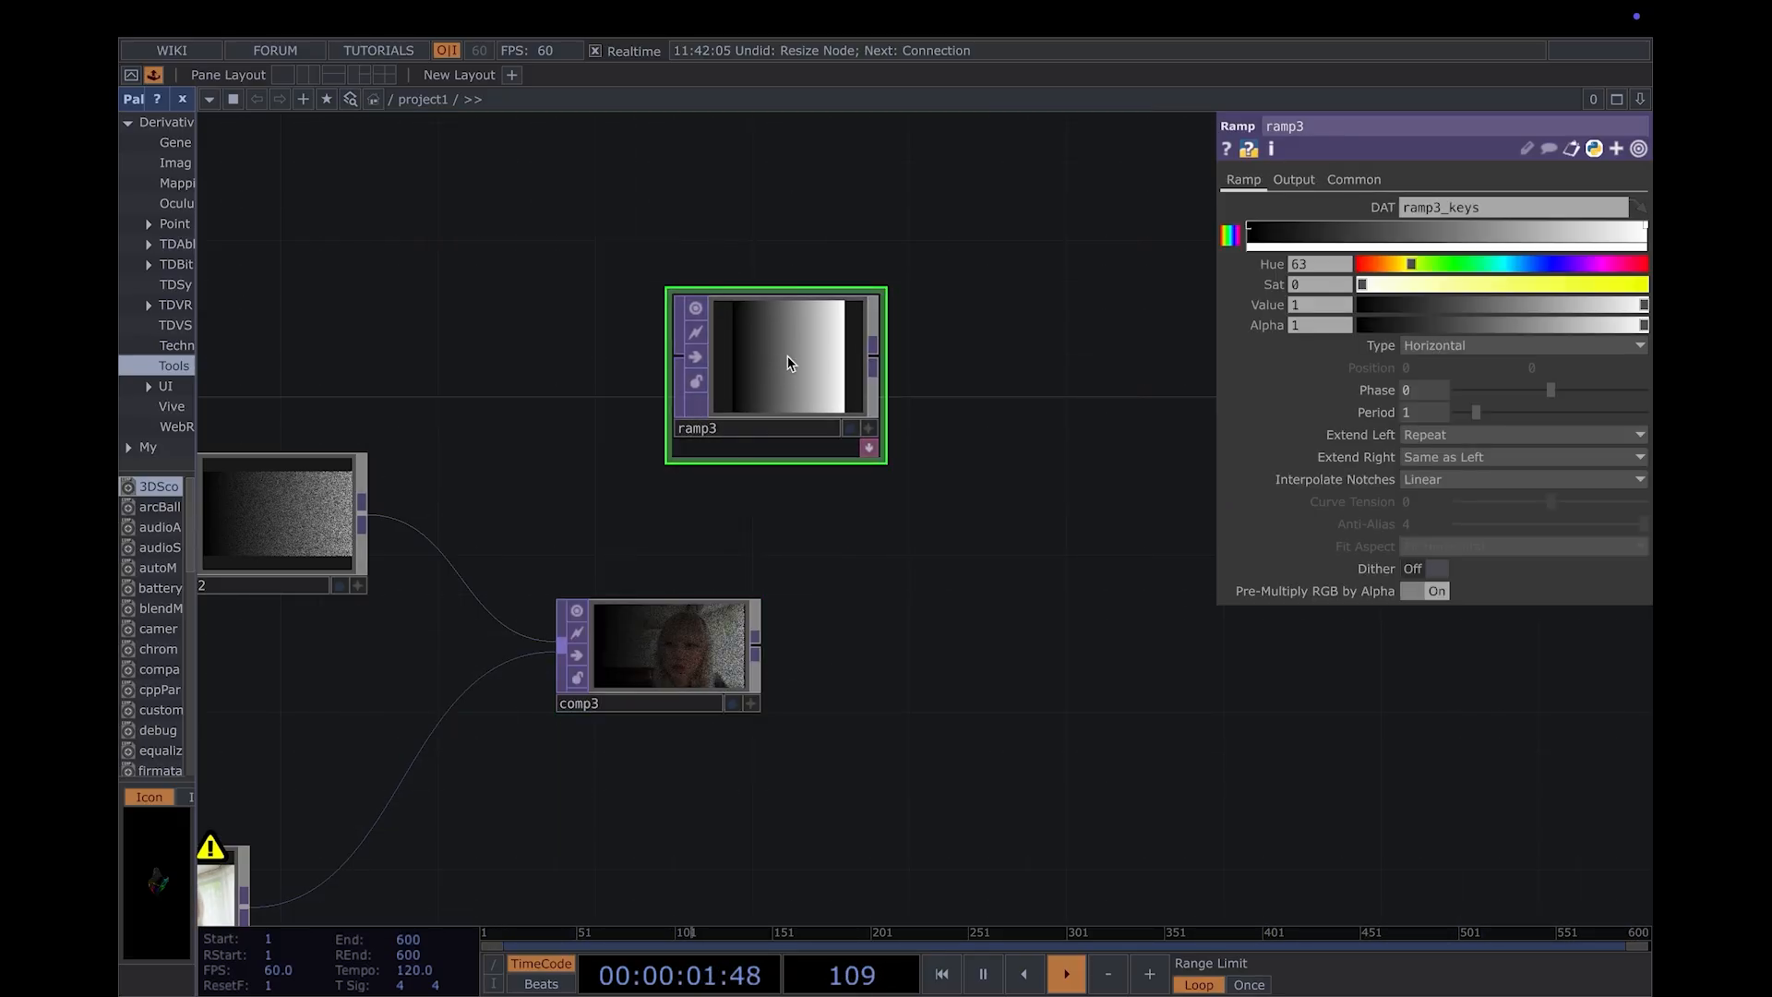
click(787, 363)
click(1493, 346)
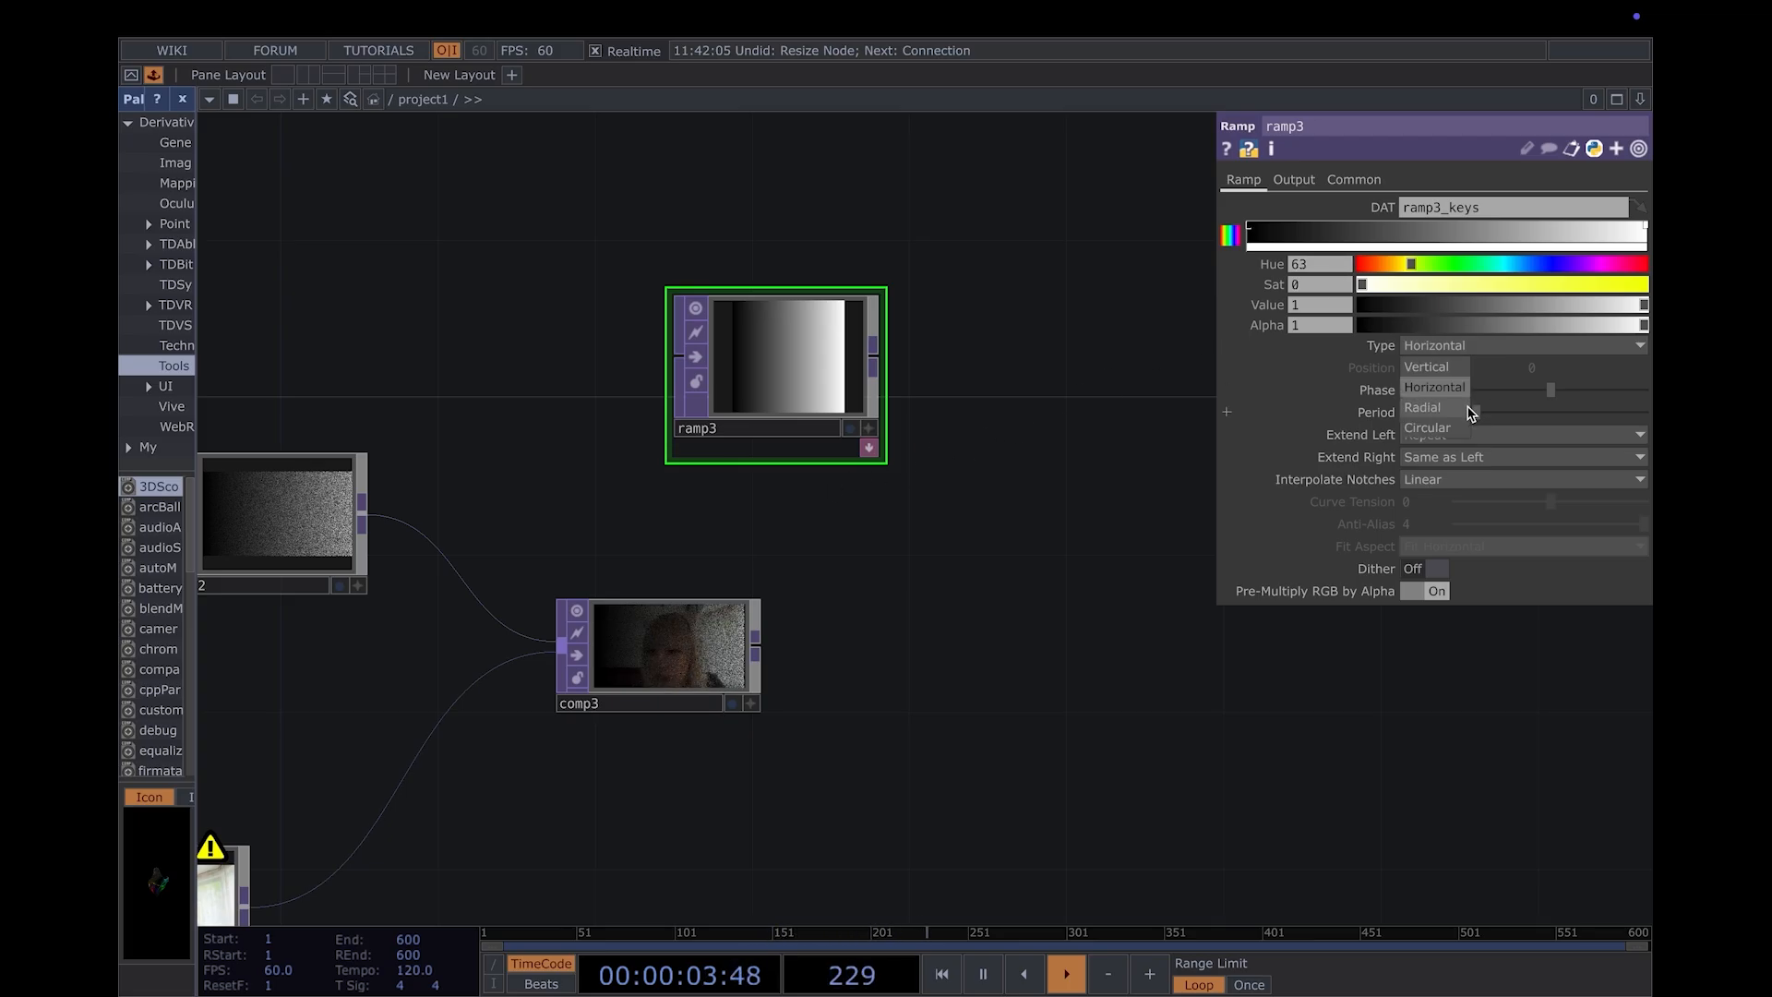
click(1454, 430)
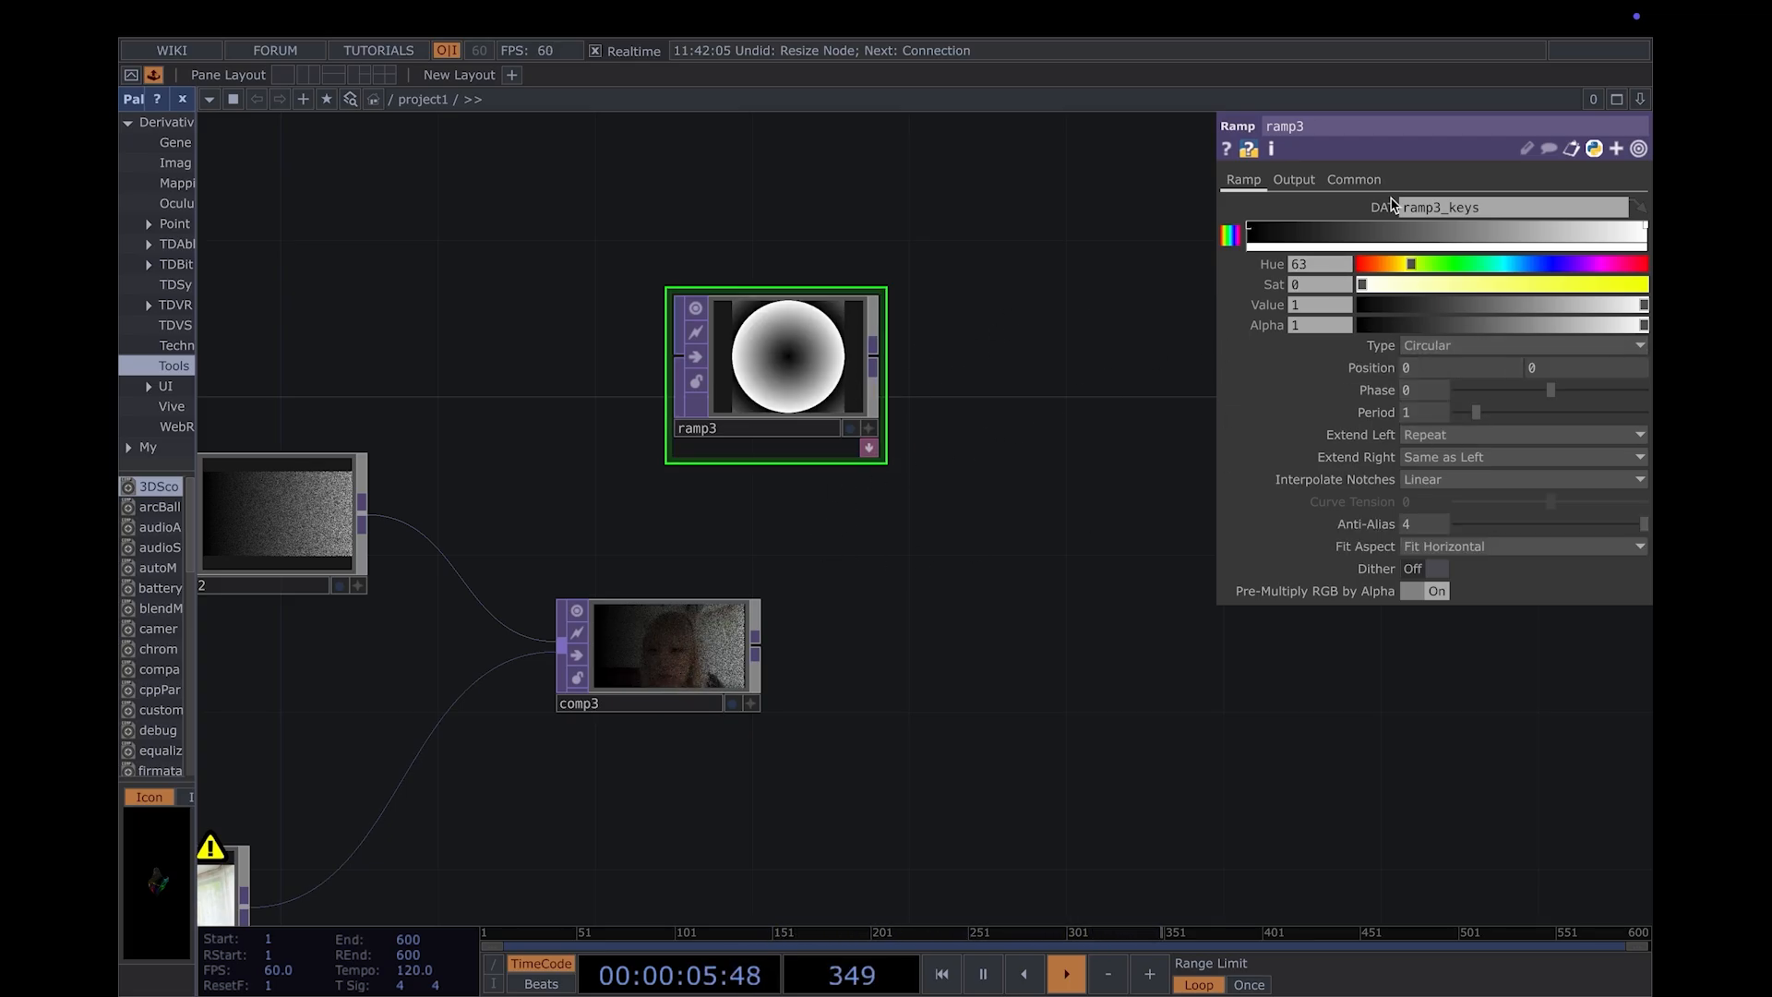
- Color the ramp3 gradient from white through black, blue (hue 203) and pale yellow (hue 67, saturation about 0.2, value about 0.79) to white
click(1512, 241)
click(1523, 265)
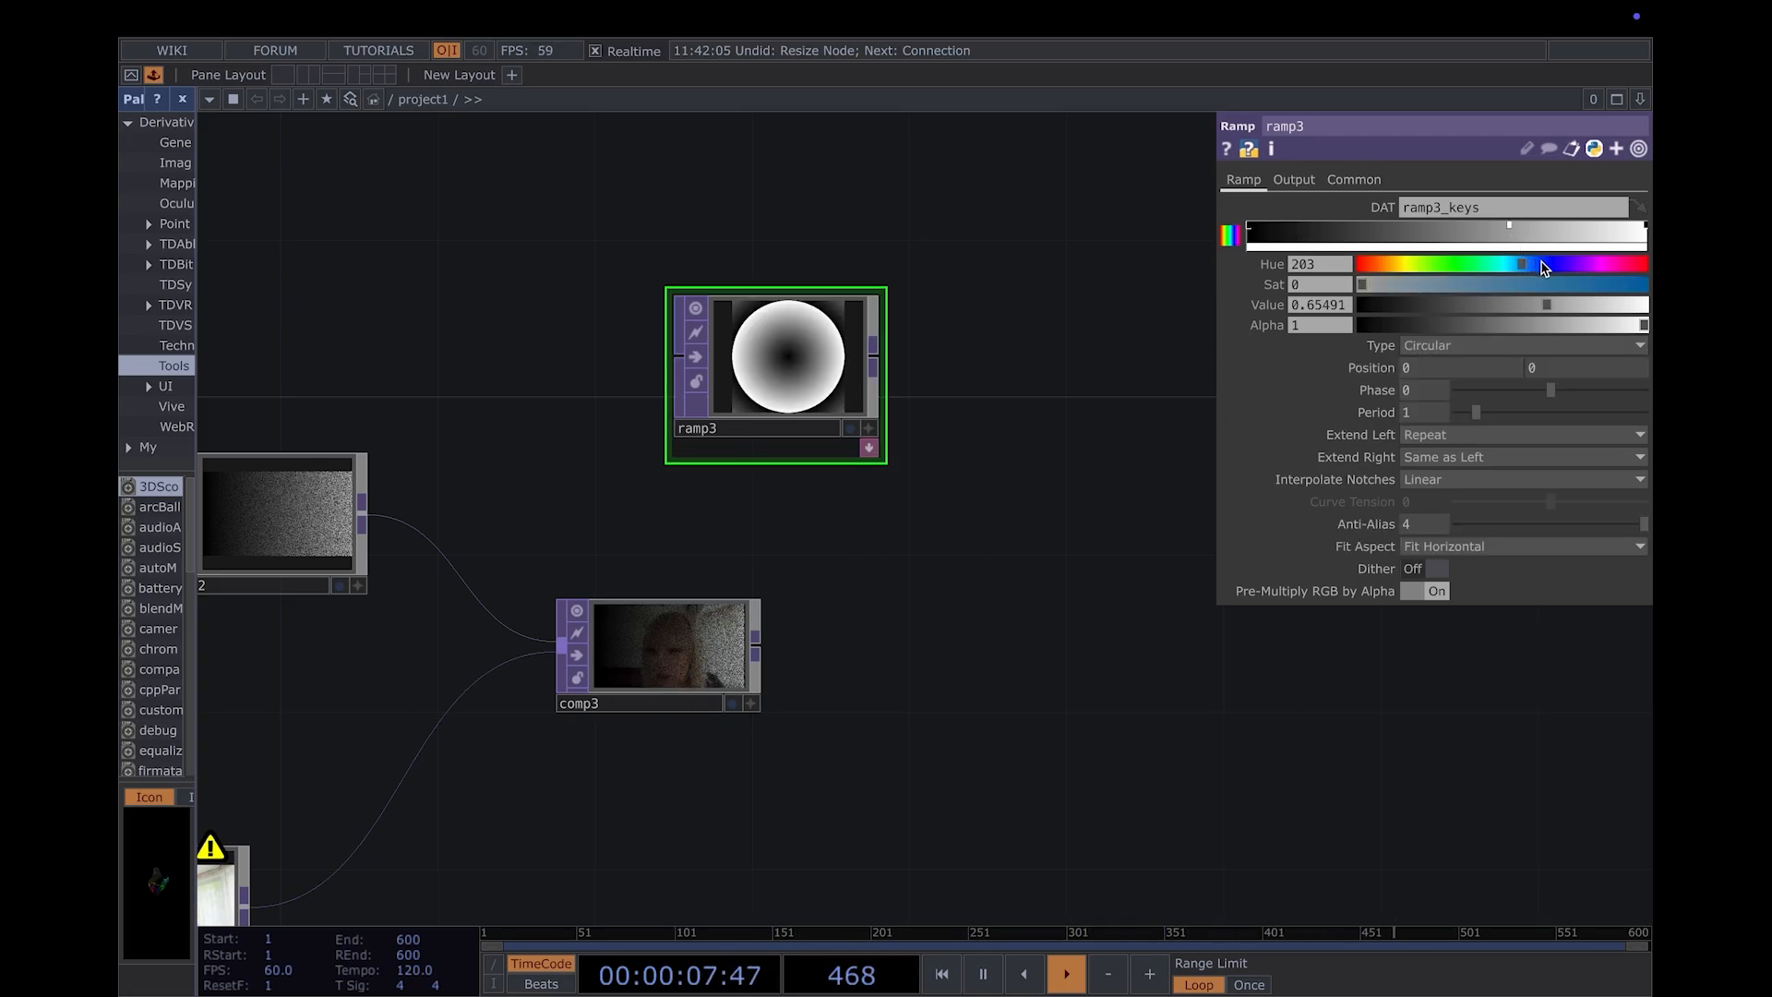
click(1496, 286)
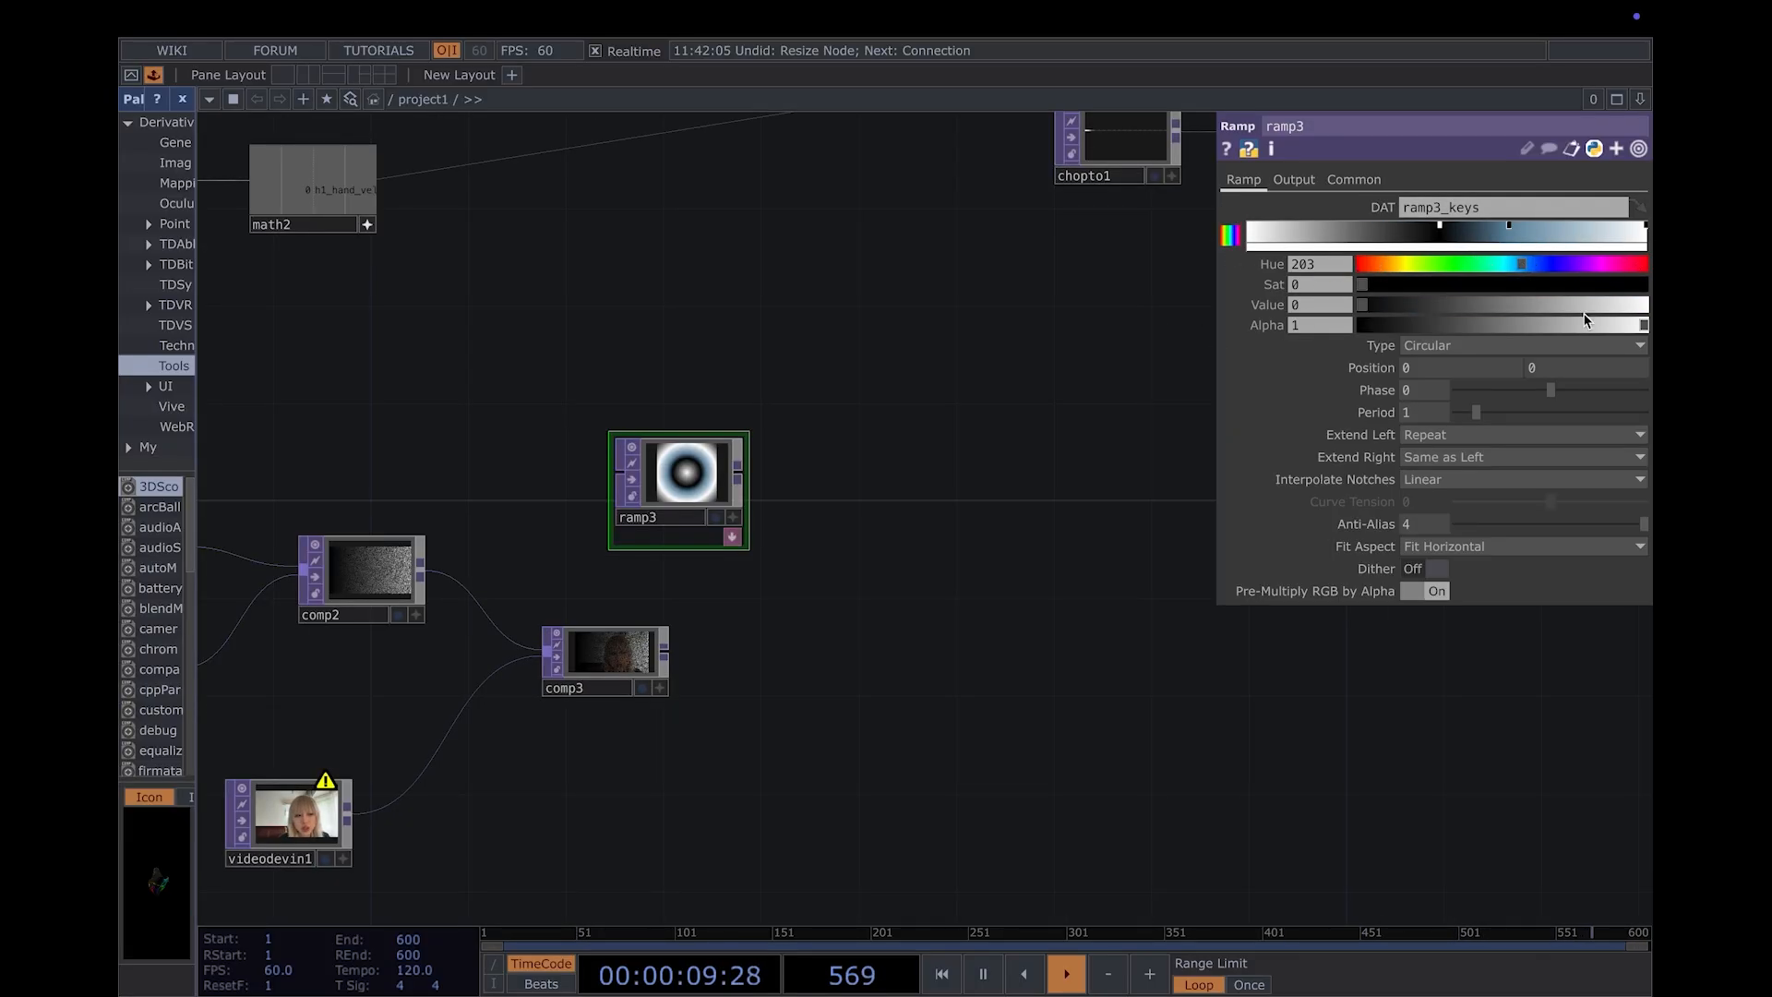
click(1561, 225)
drag(1436, 268, 1420, 267)
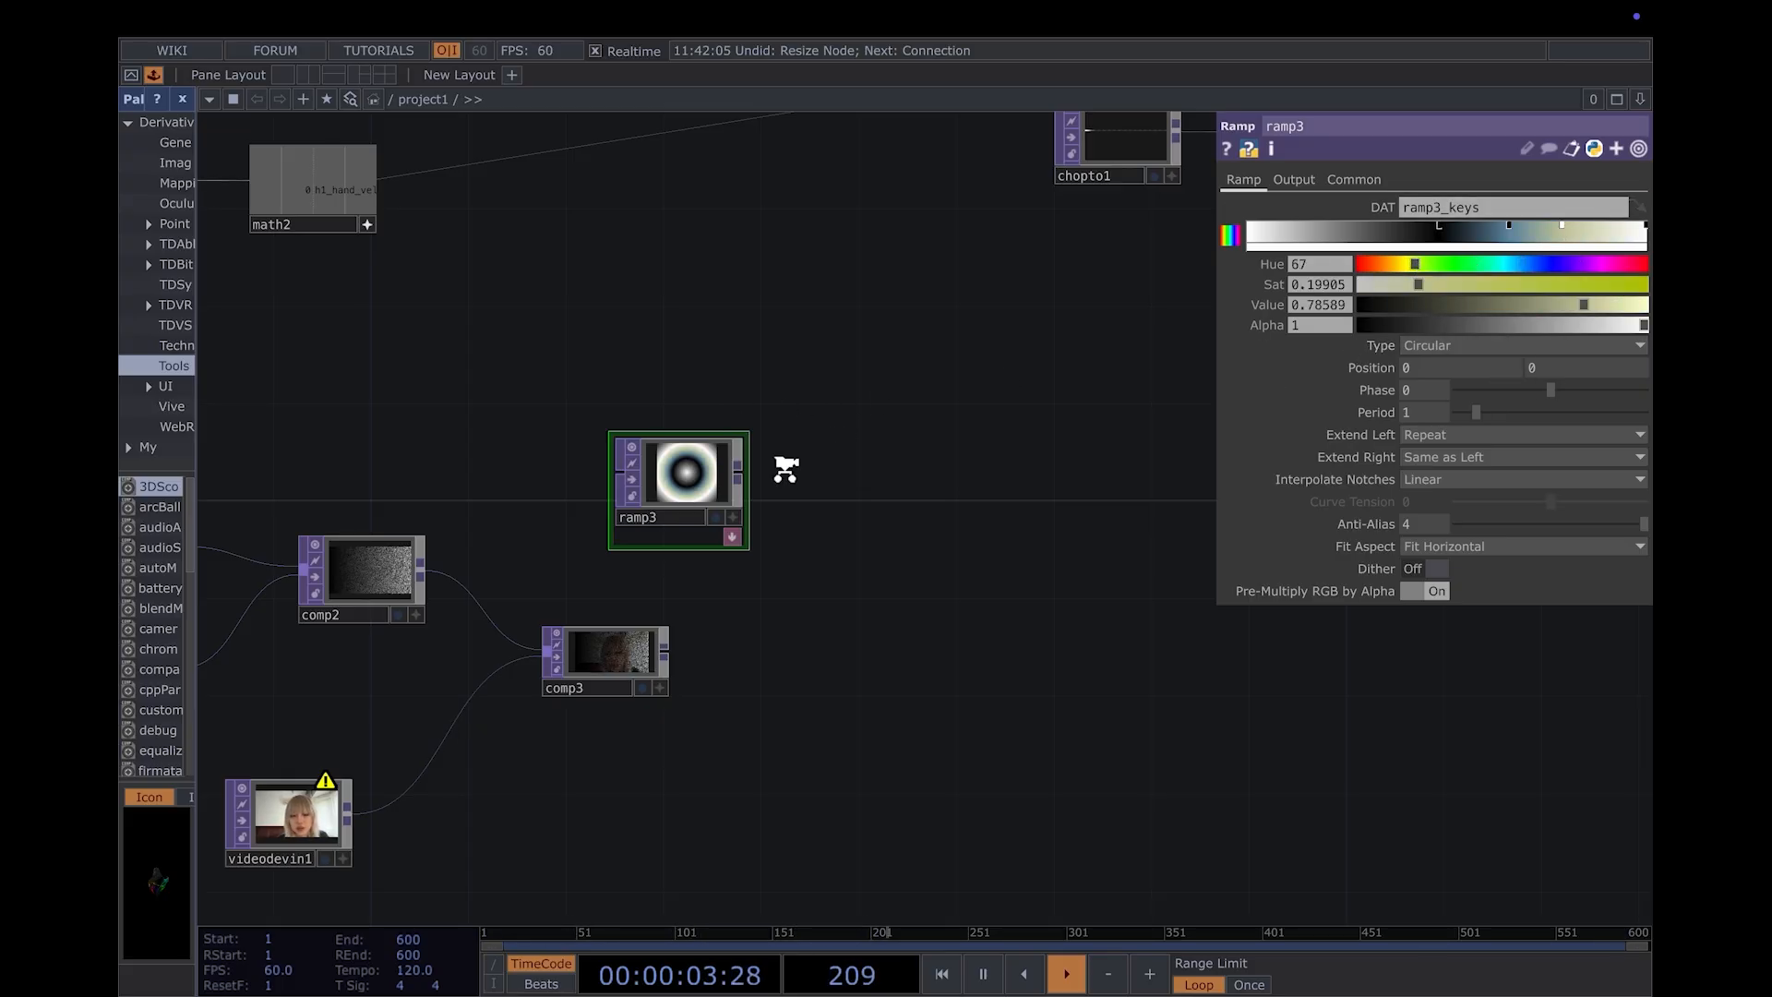
- Set the ramp3 TOP's Output Resolution to Parent Panel Size
scroll(785, 469, up, 5)
drag(835, 426, 984, 413)
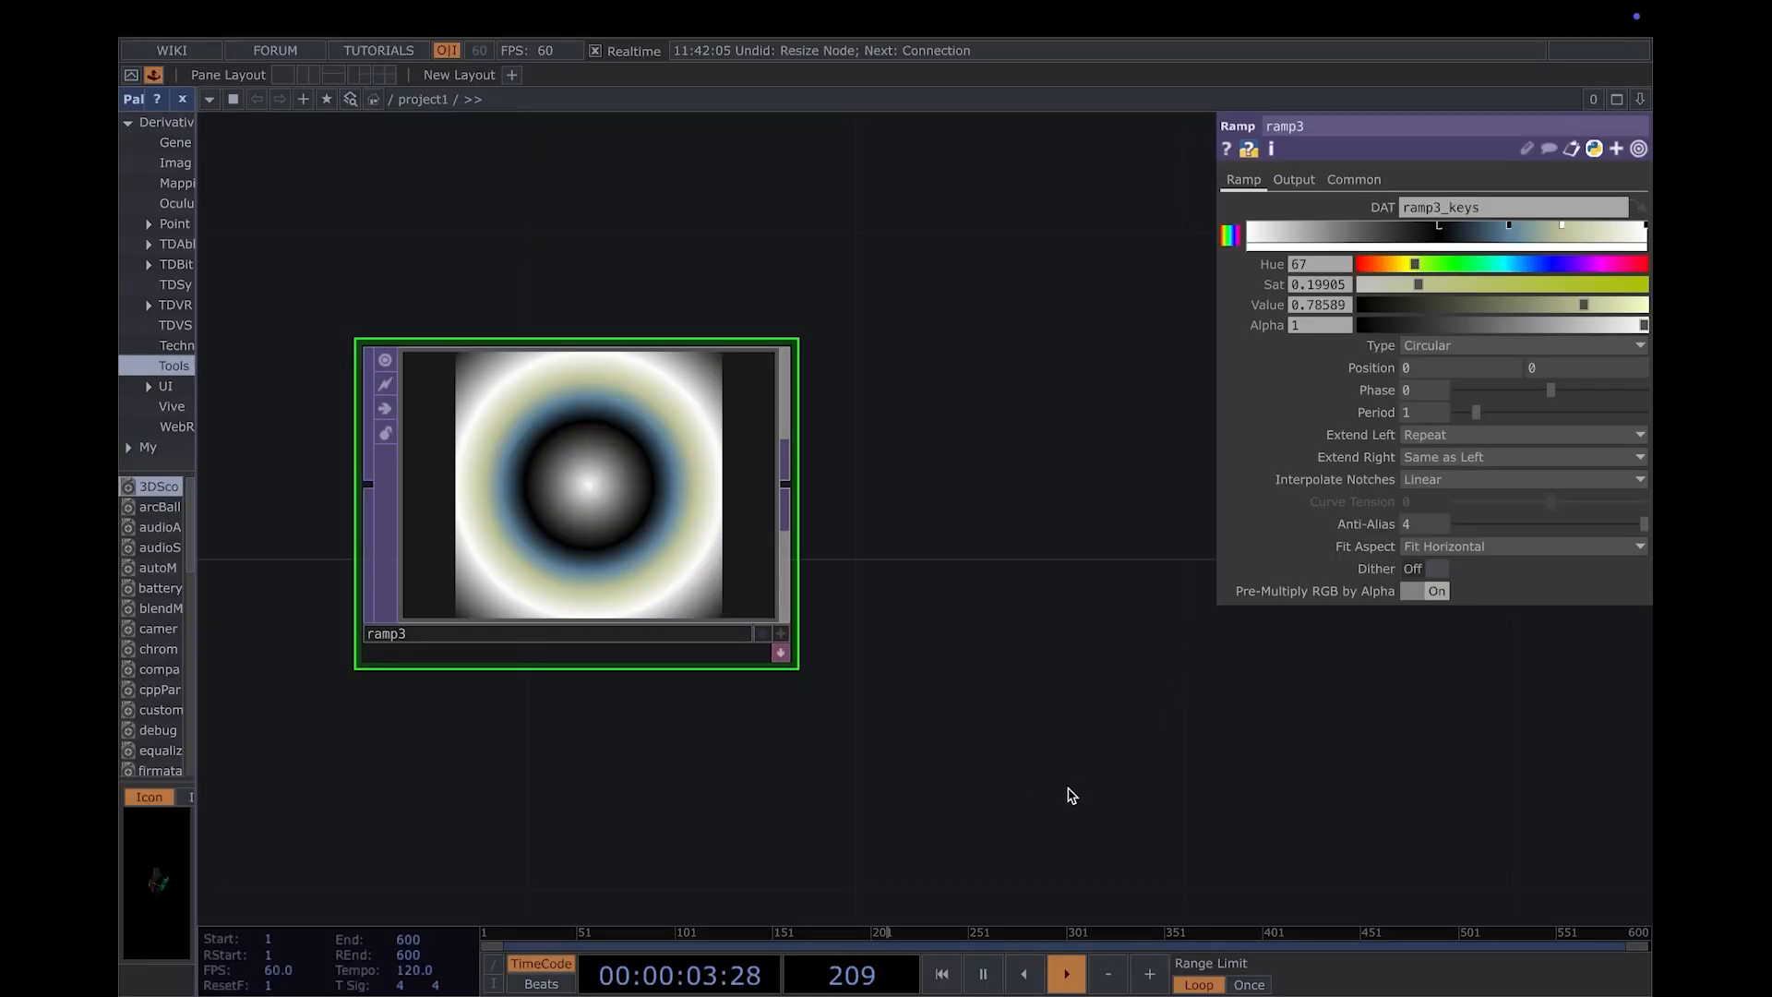
scroll(1070, 795, down, 1)
click(1362, 180)
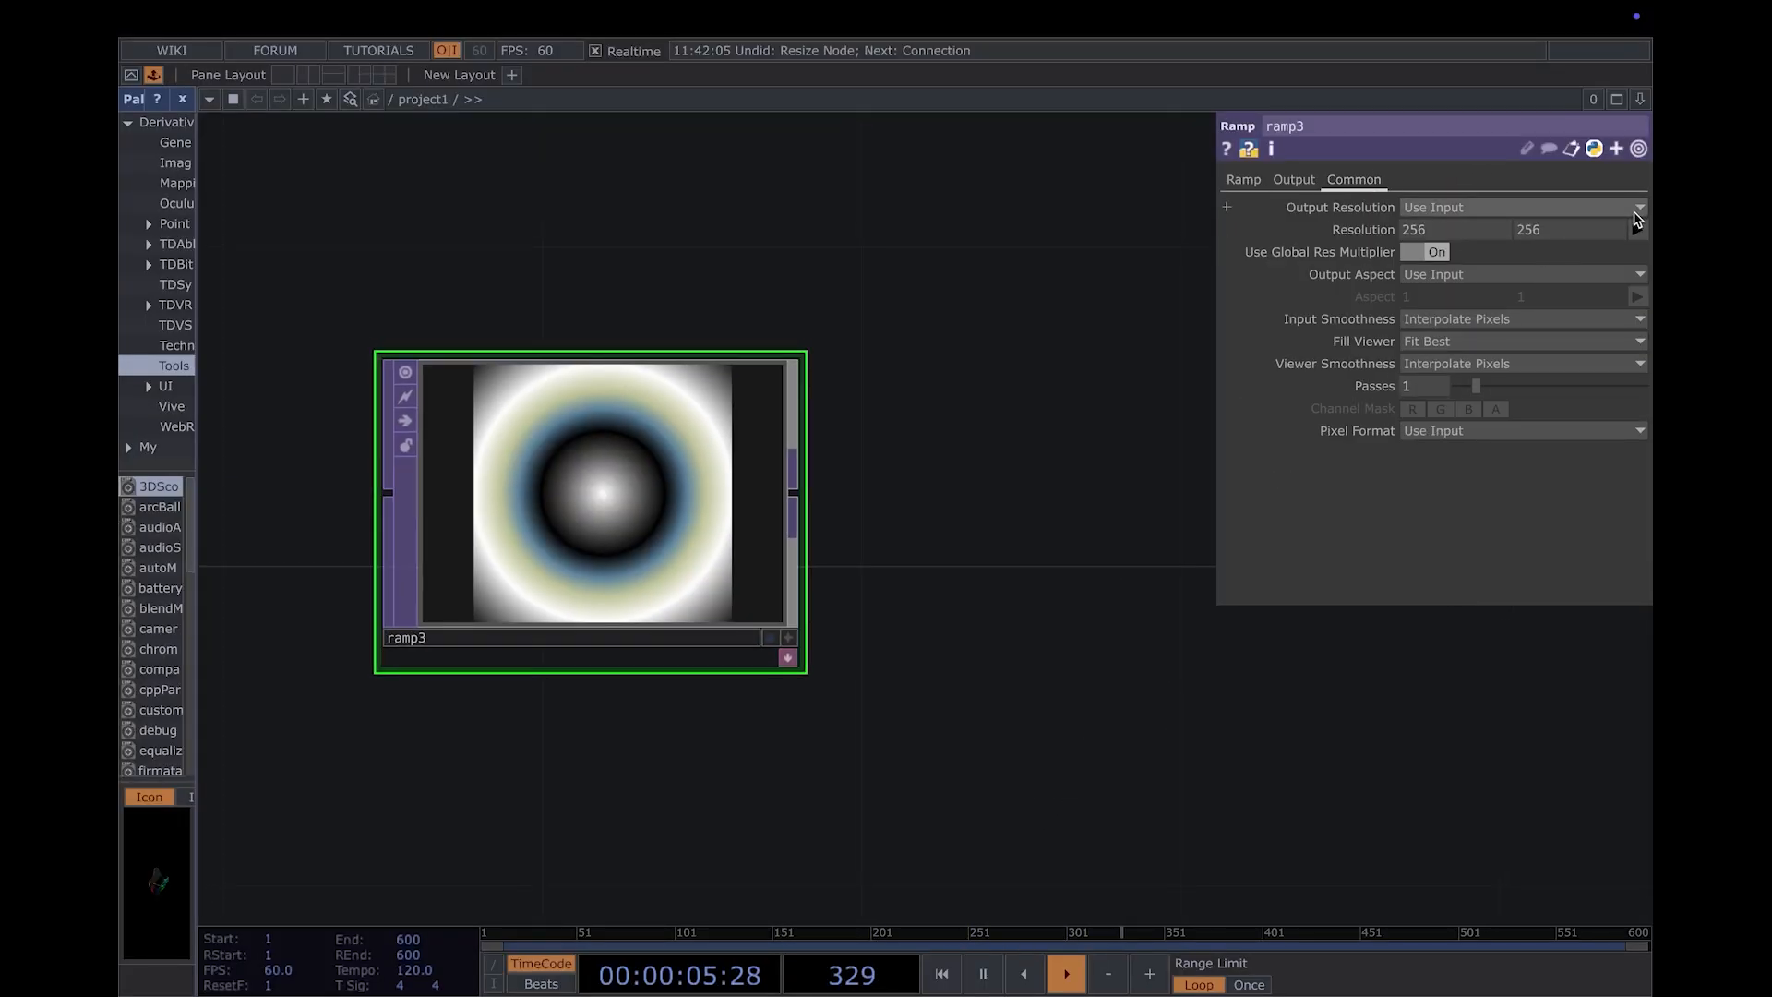
click(1635, 209)
click(1518, 431)
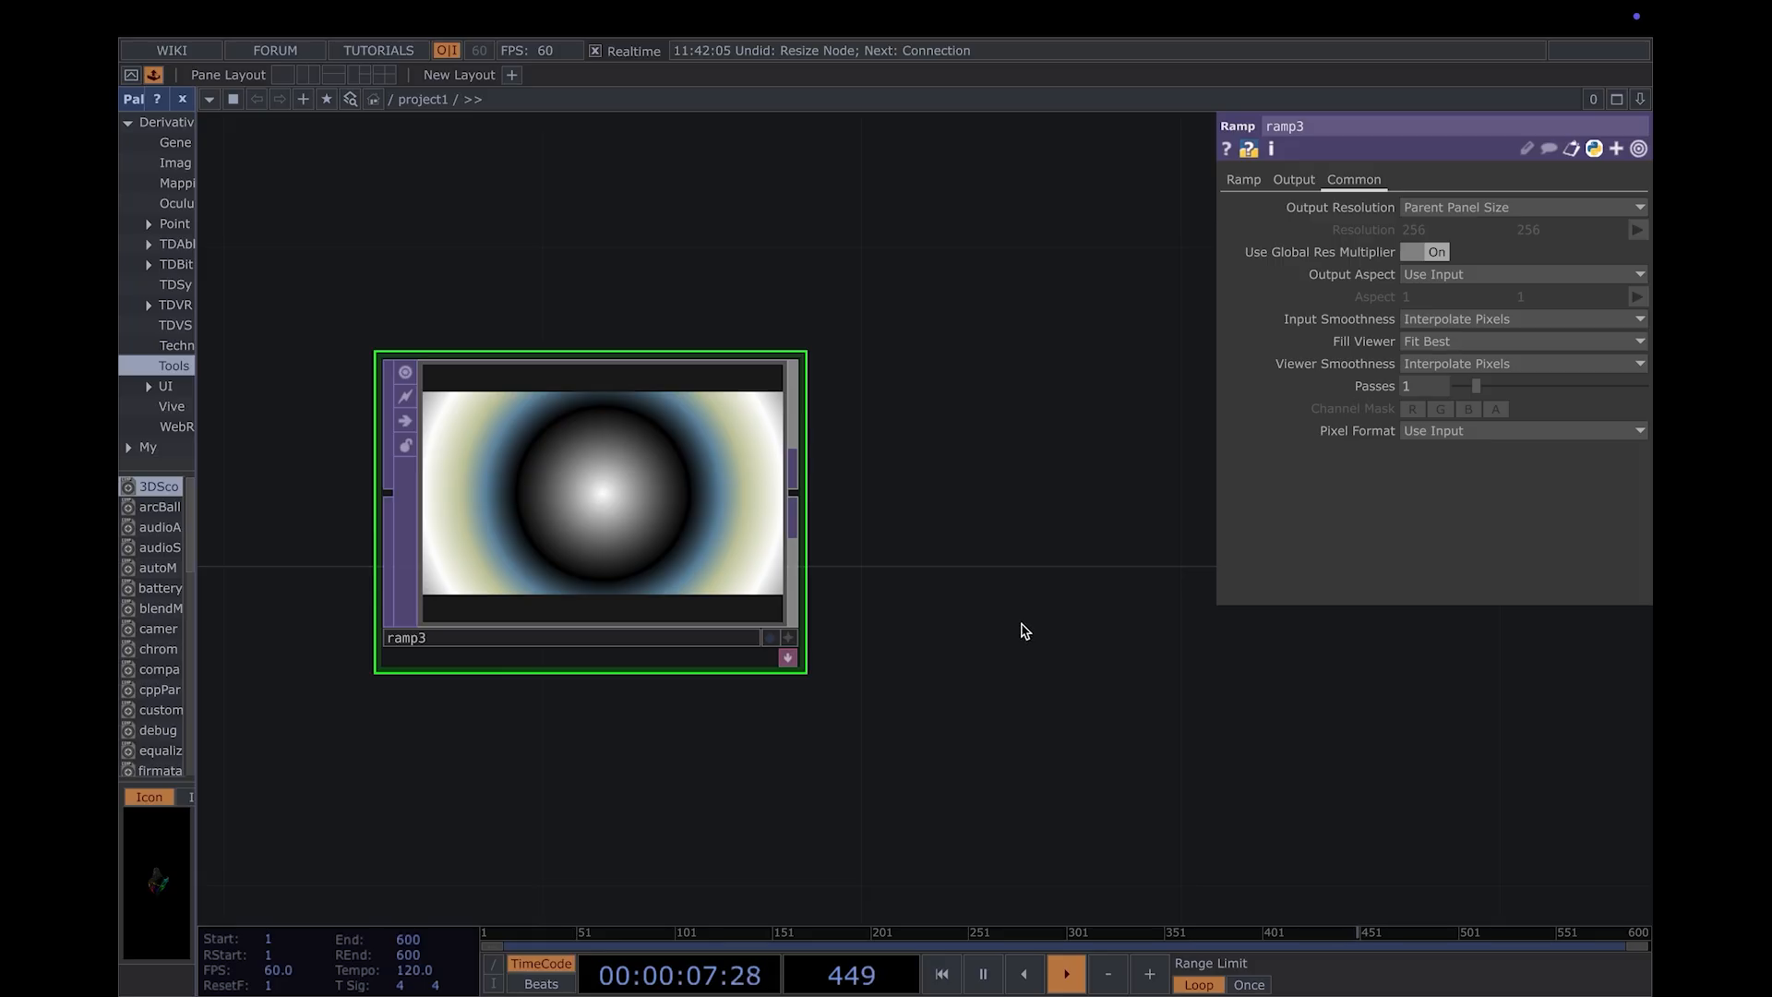
- Add a Lookup TOP in the empty area to the right of ramp3 and comp3
scroll(1043, 635, down, 3)
scroll(1005, 808, down, 3)
drag(923, 616, 737, 162)
scroll(955, 486, down, 1)
key(Tab)
text(lo)
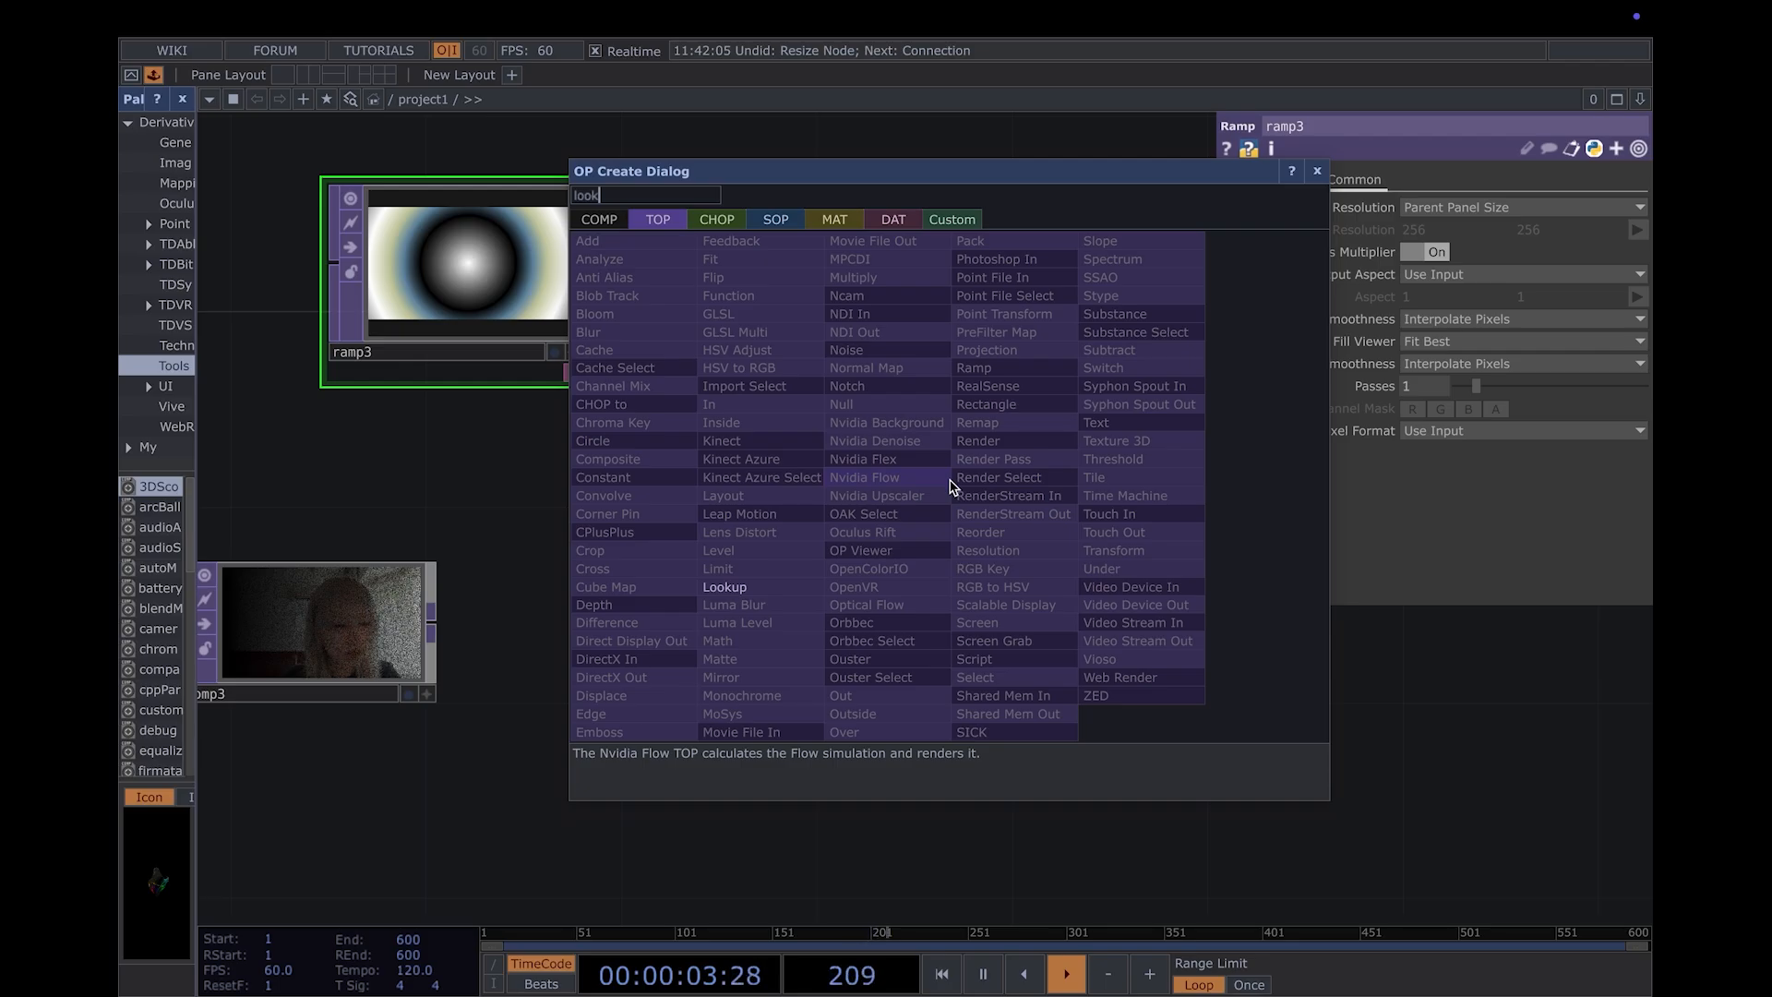
text(ok)
key(Return)
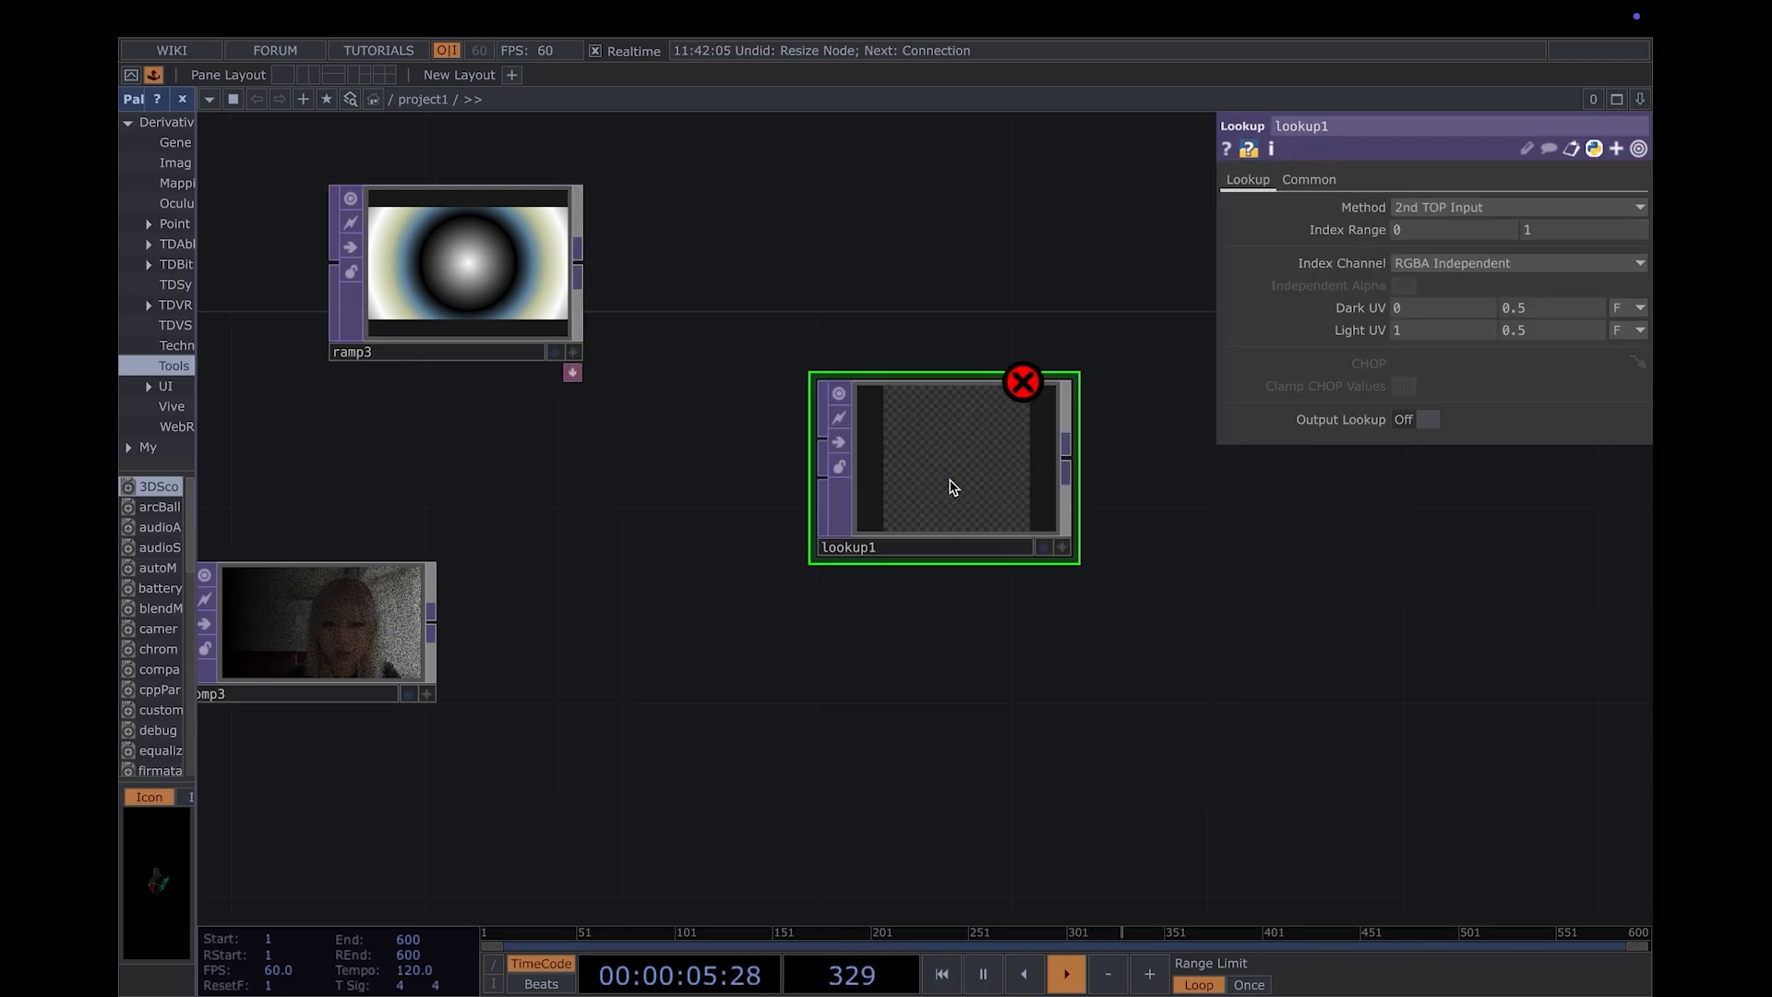
click(1003, 605)
- Connect comp3 to the first input of lookup1 and ramp3 to its second input
drag(543, 274, 855, 633)
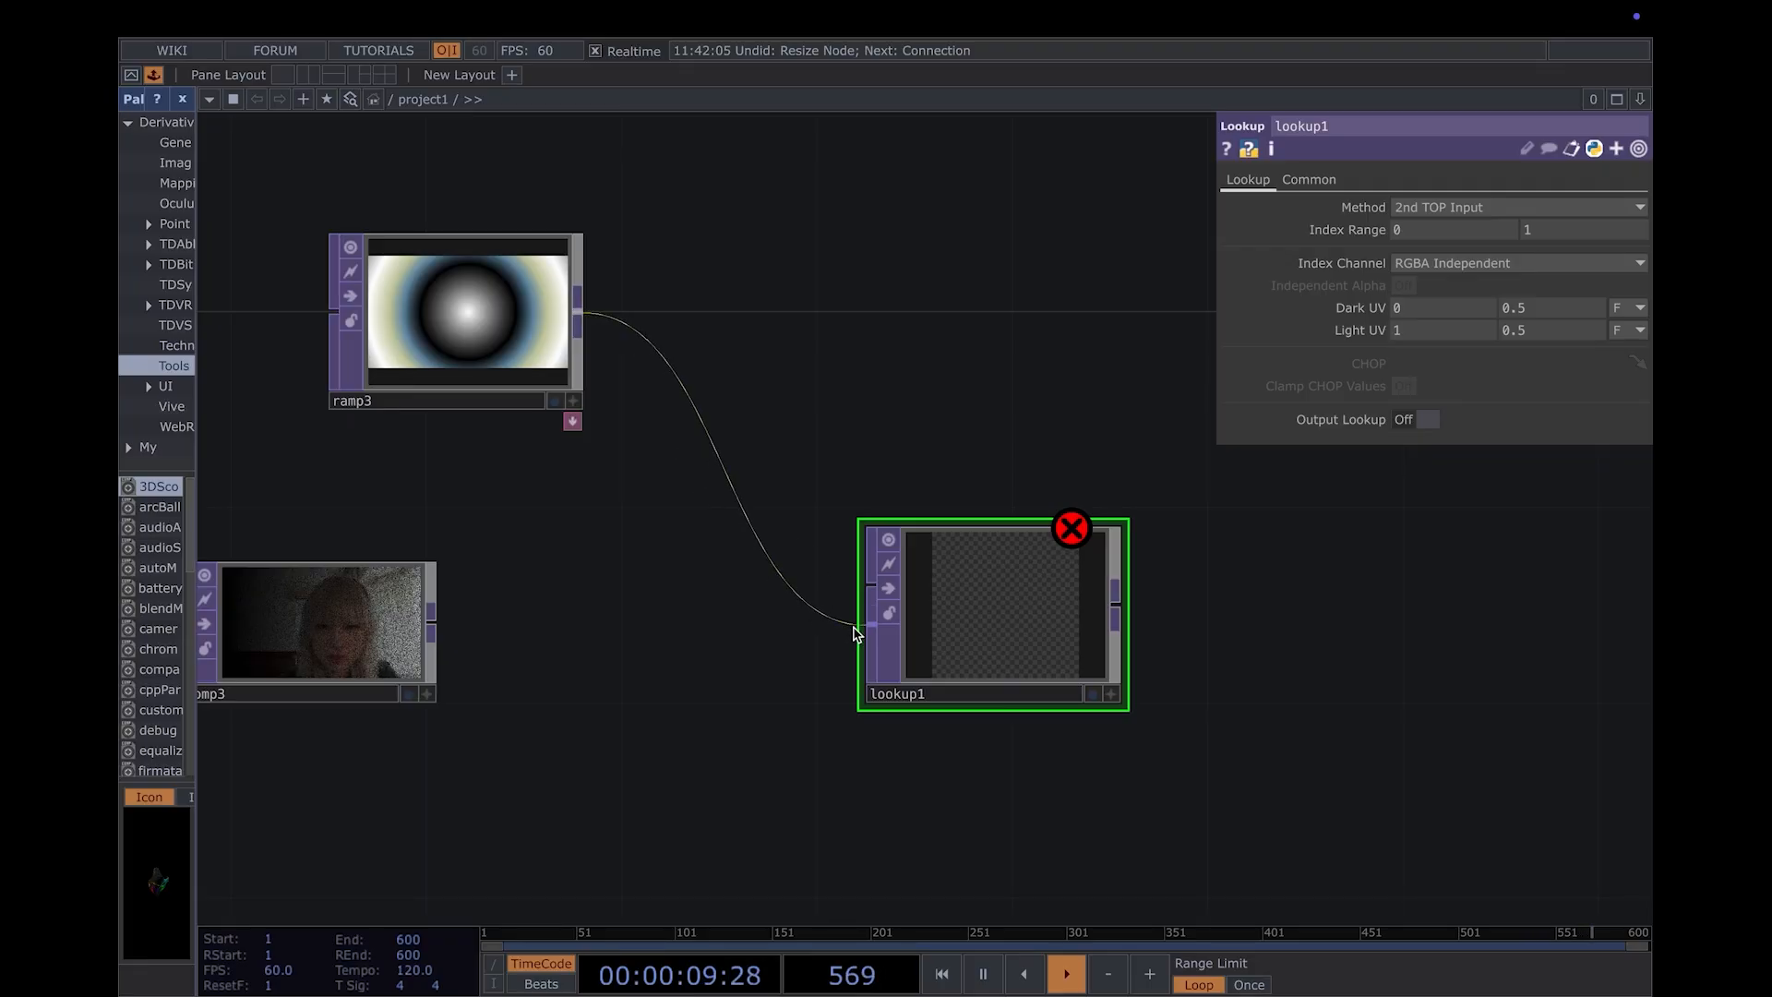
drag(434, 624, 872, 585)
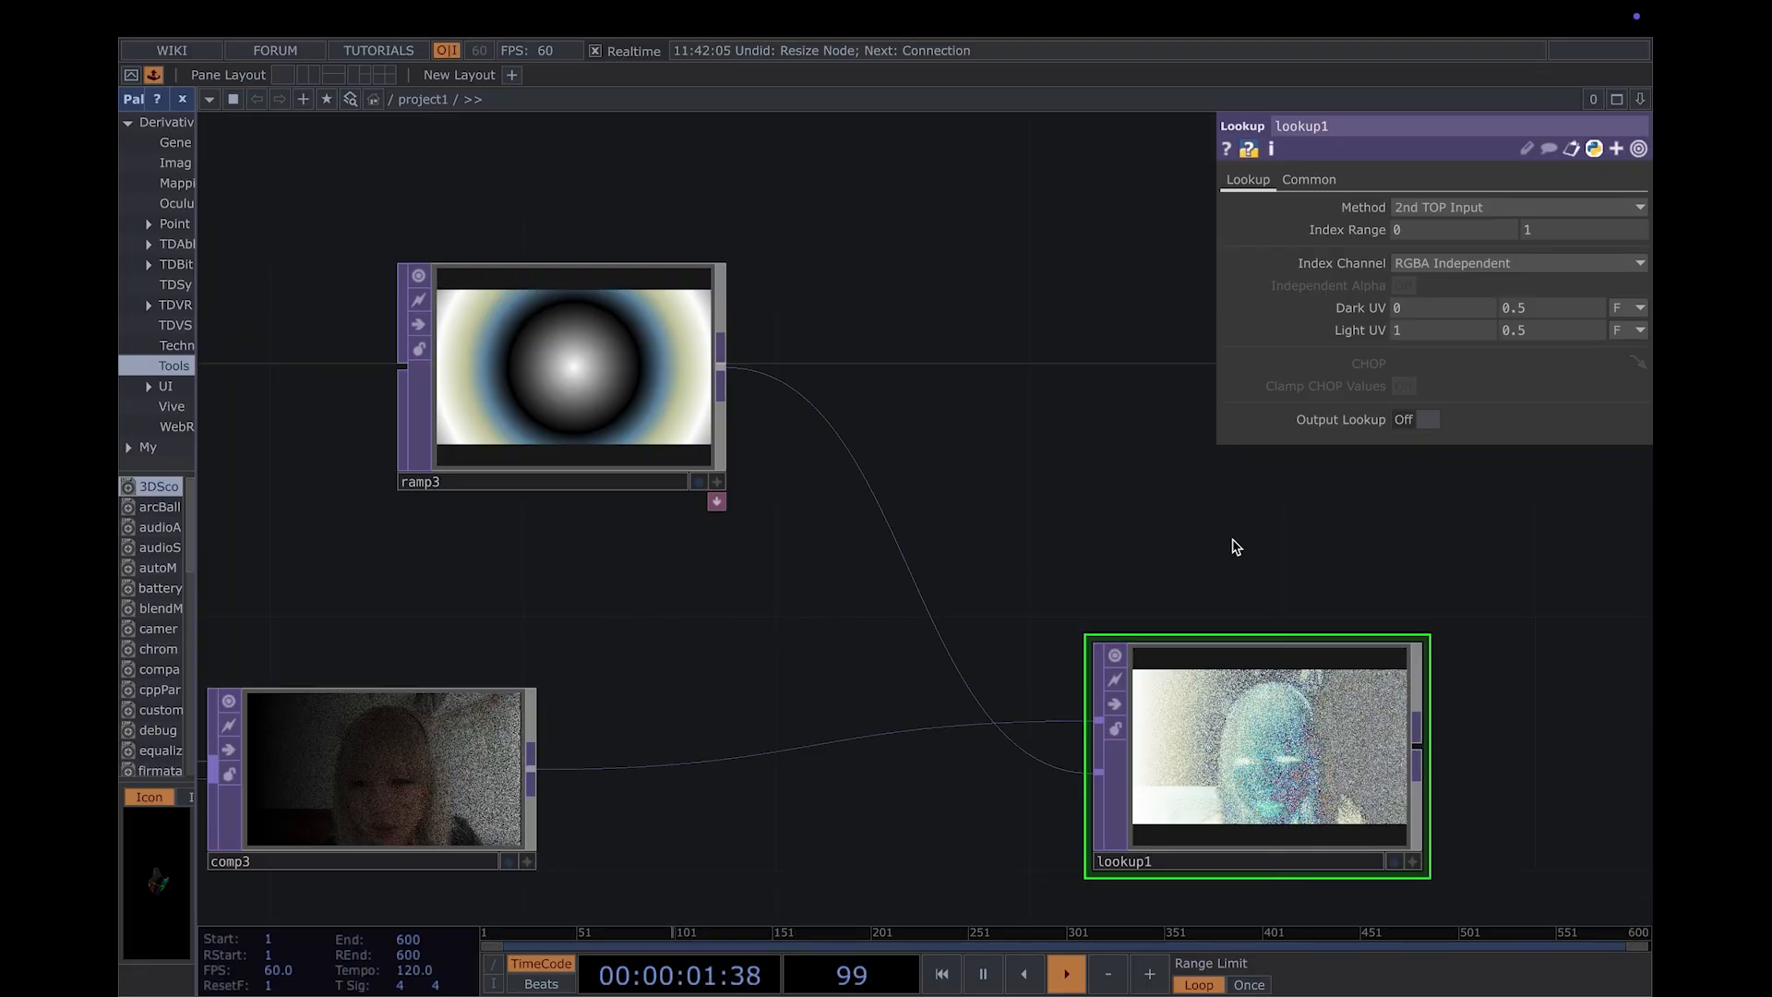
click(640, 384)
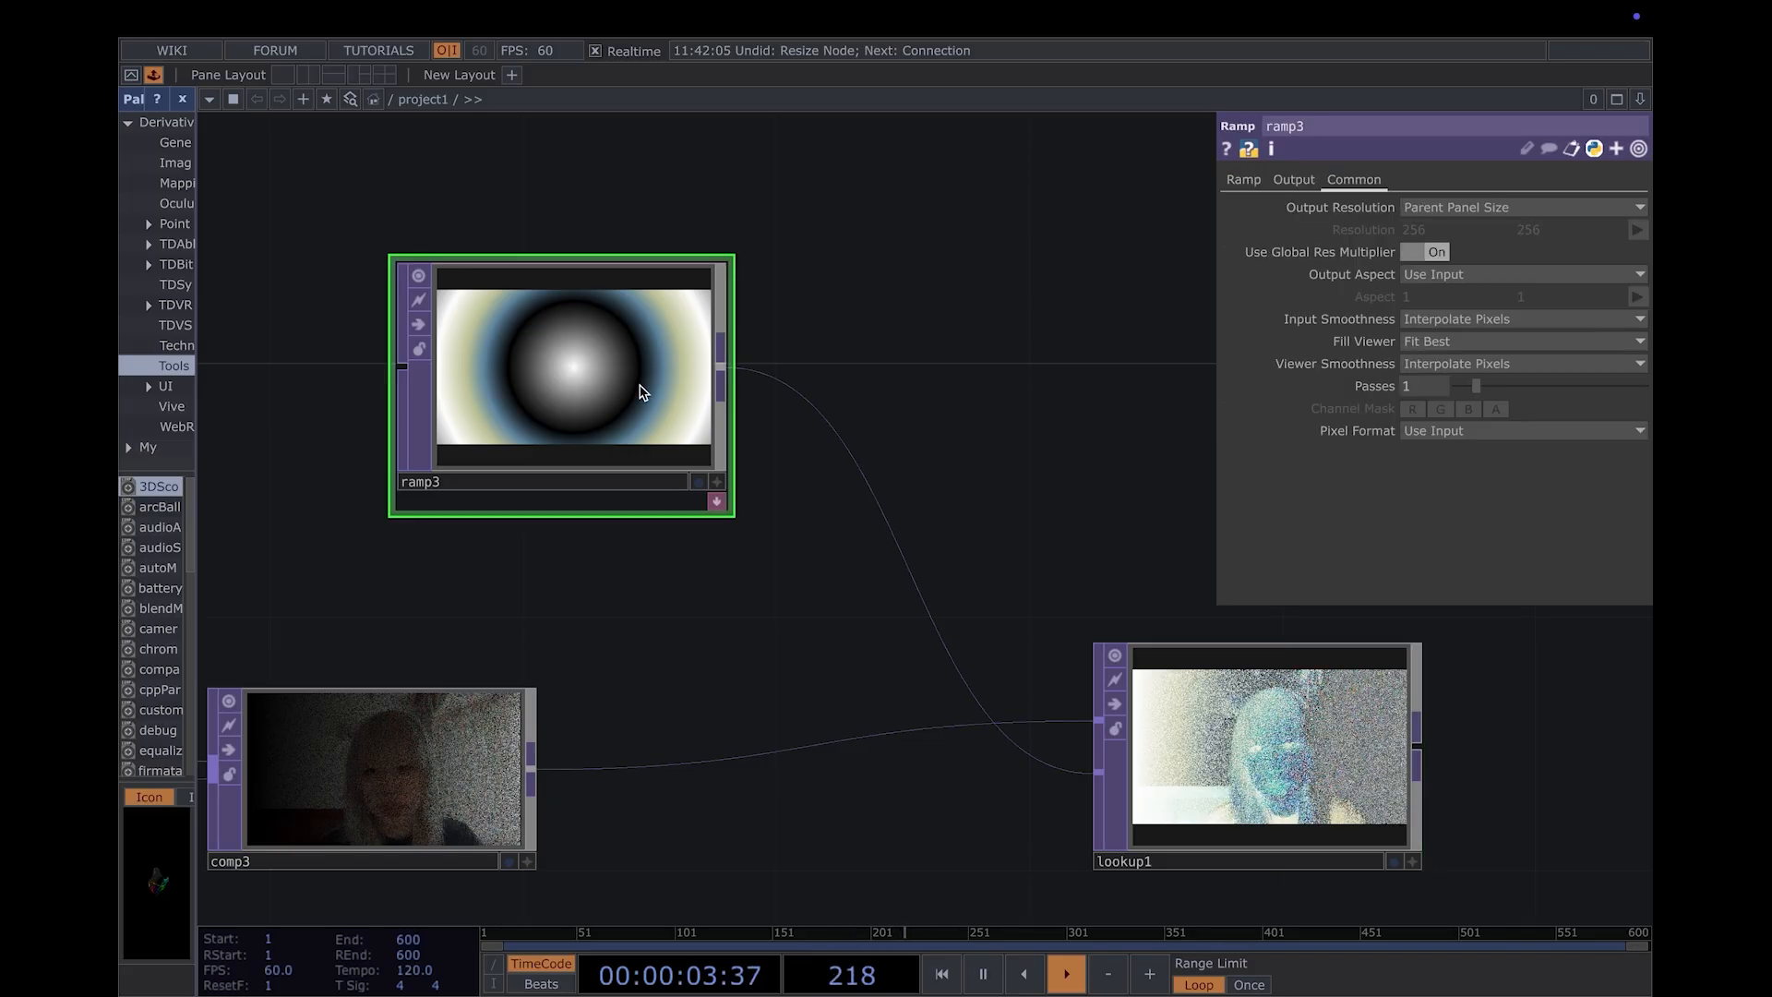
- Duplicate the math1 CHOP and place the copy just below it, still fed by select1
scroll(1084, 526, down, 4)
drag(336, 376, 712, 550)
scroll(510, 439, down, 3)
scroll(757, 637, down, 3)
drag(791, 699, 1100, 899)
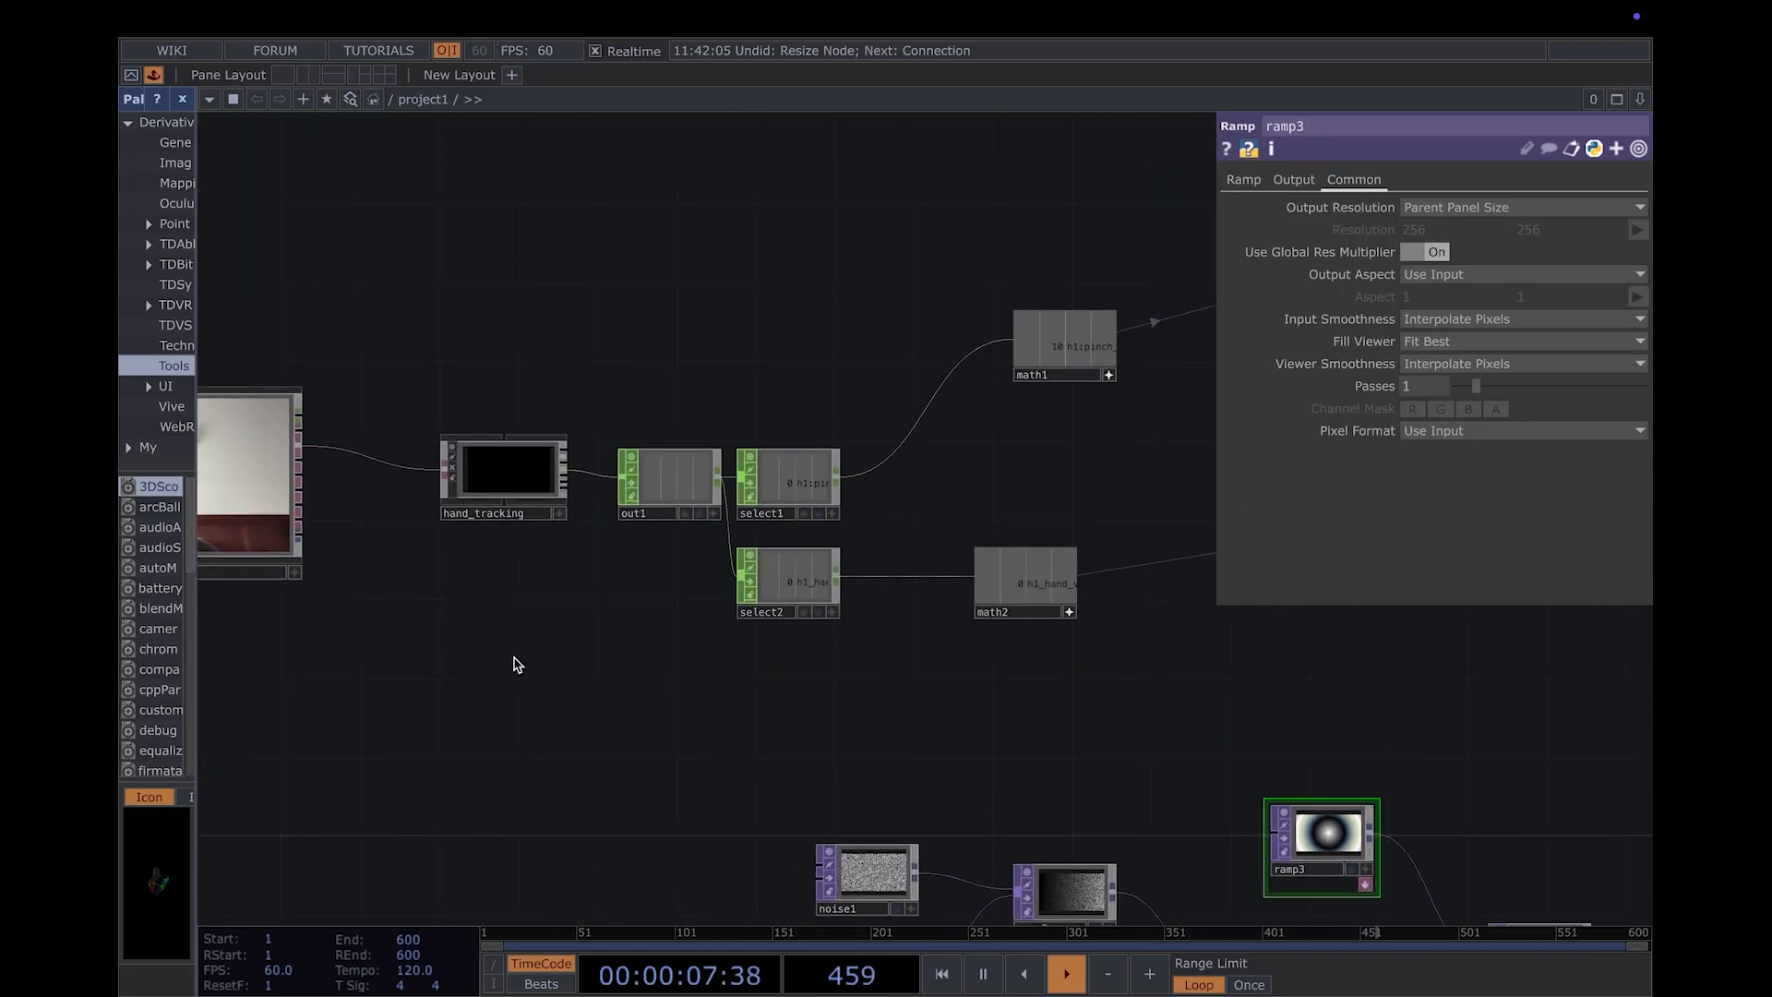
drag(969, 693, 859, 771)
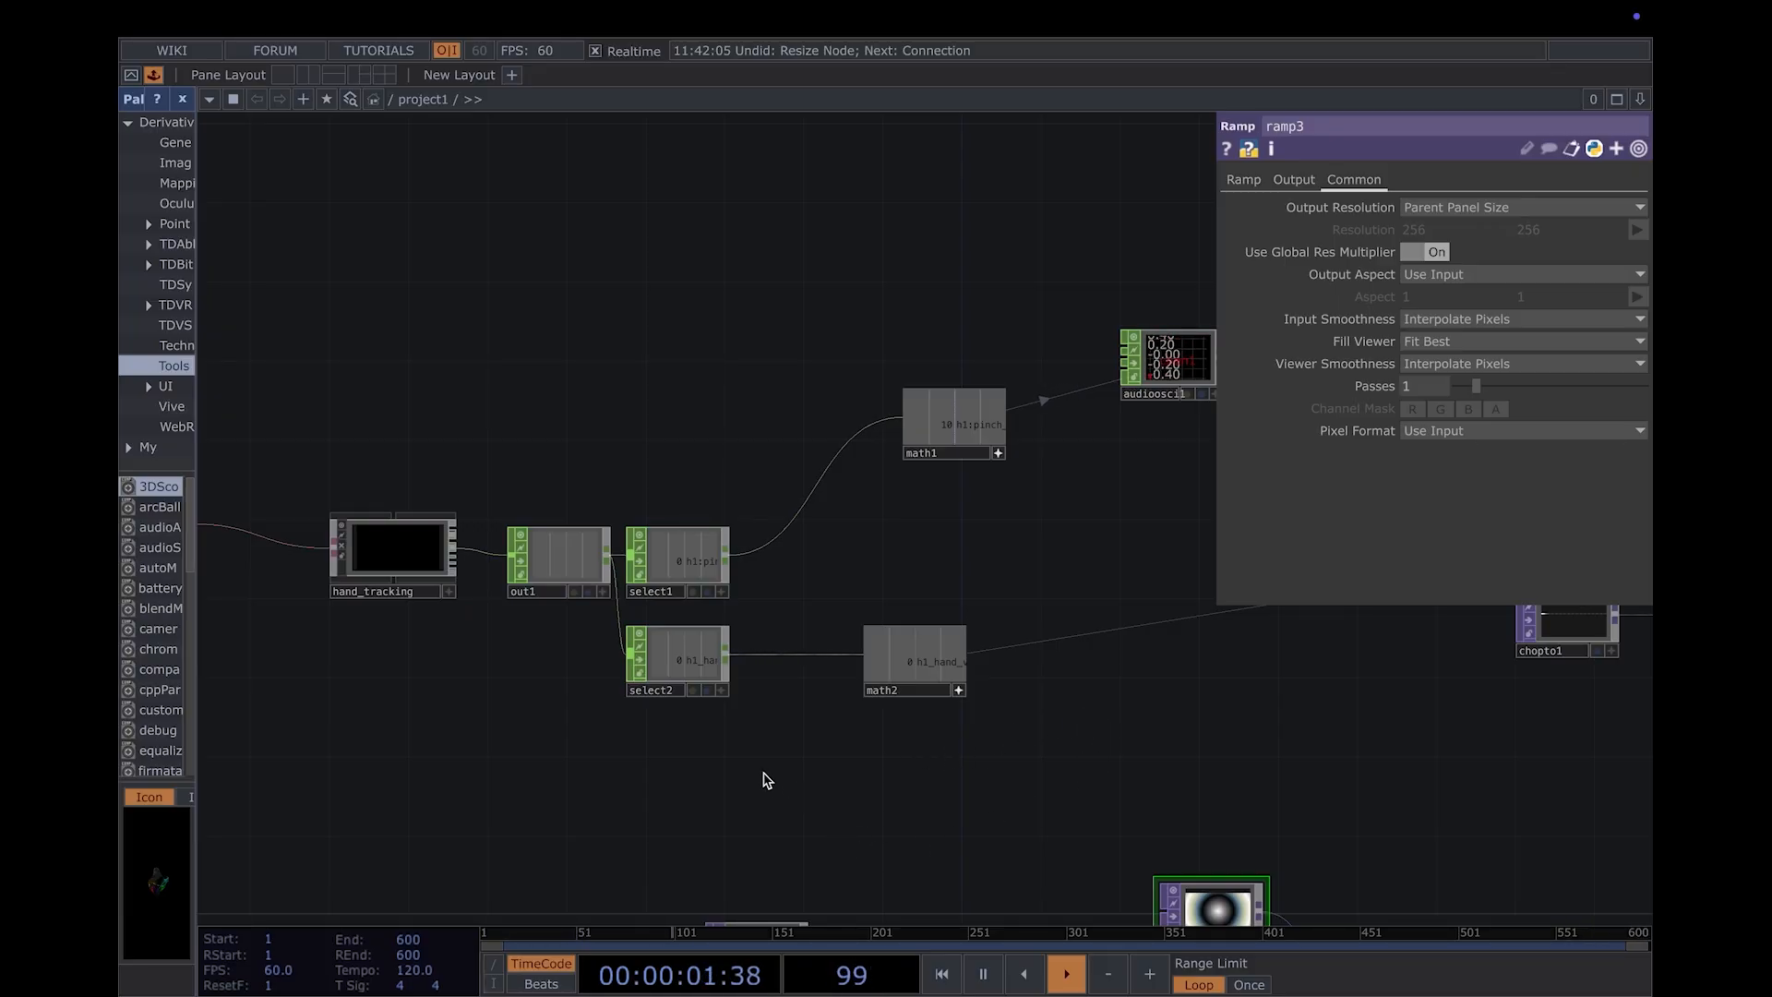
drag(782, 779, 867, 809)
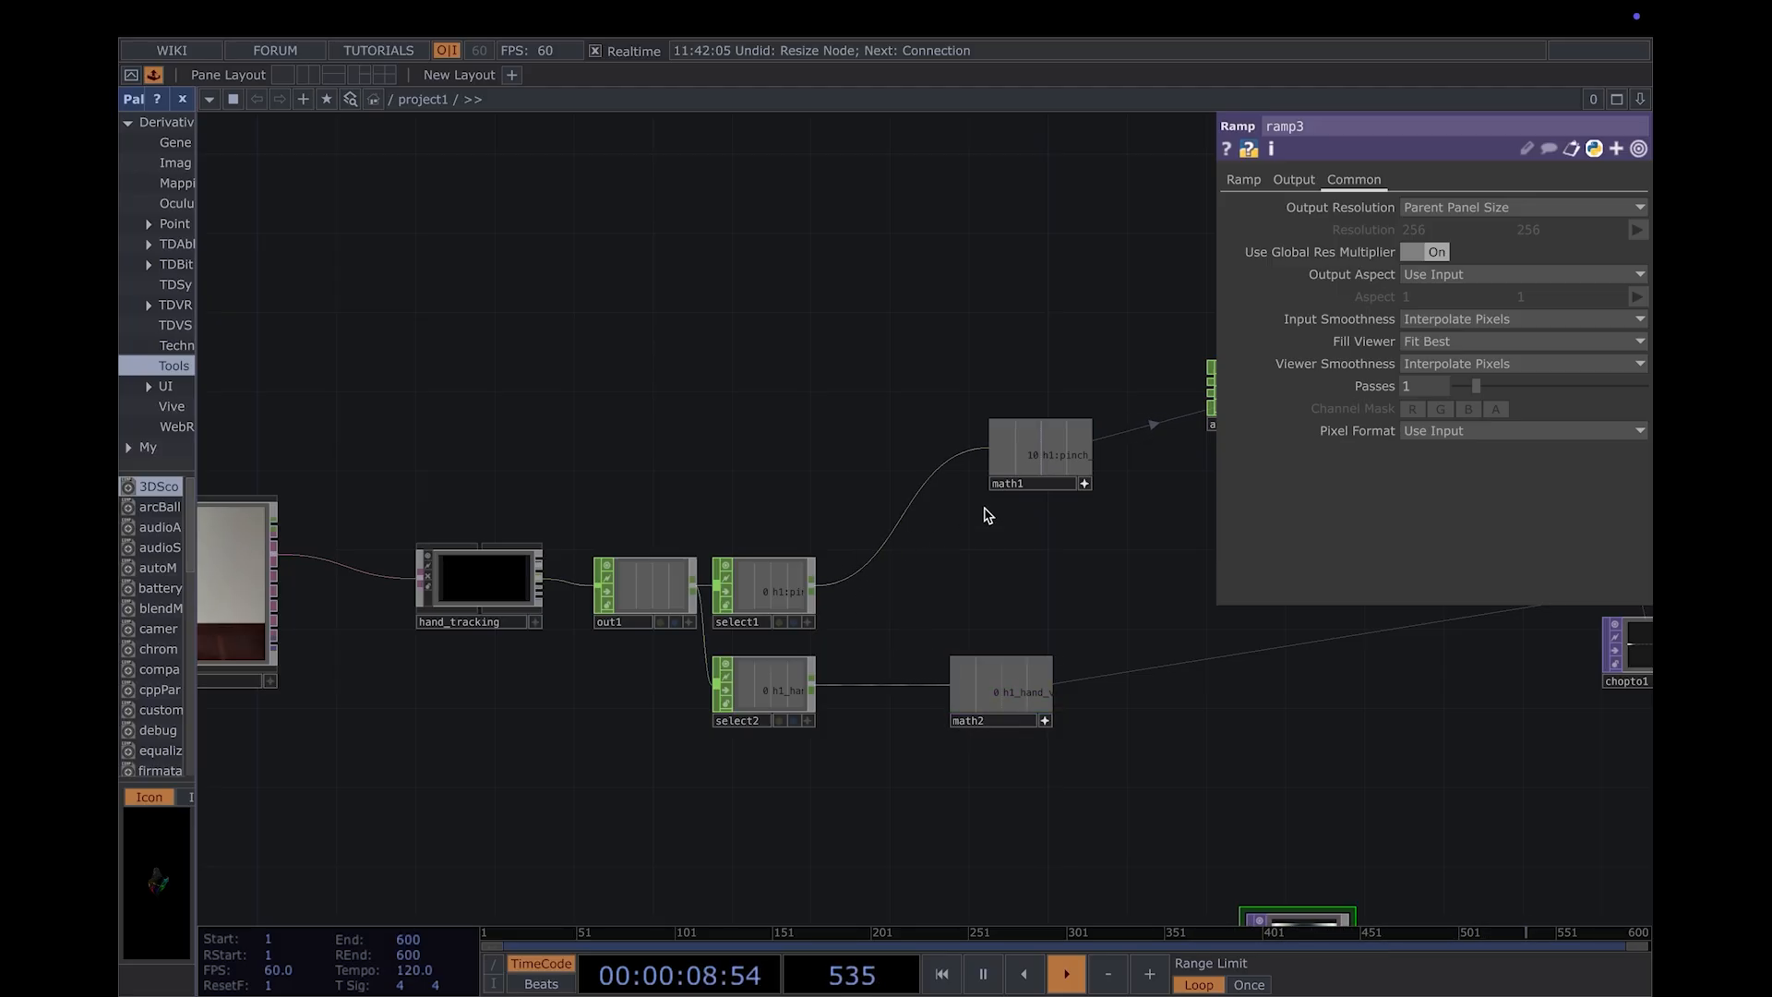
click(1083, 483)
drag(1064, 583, 1007, 572)
click(994, 446)
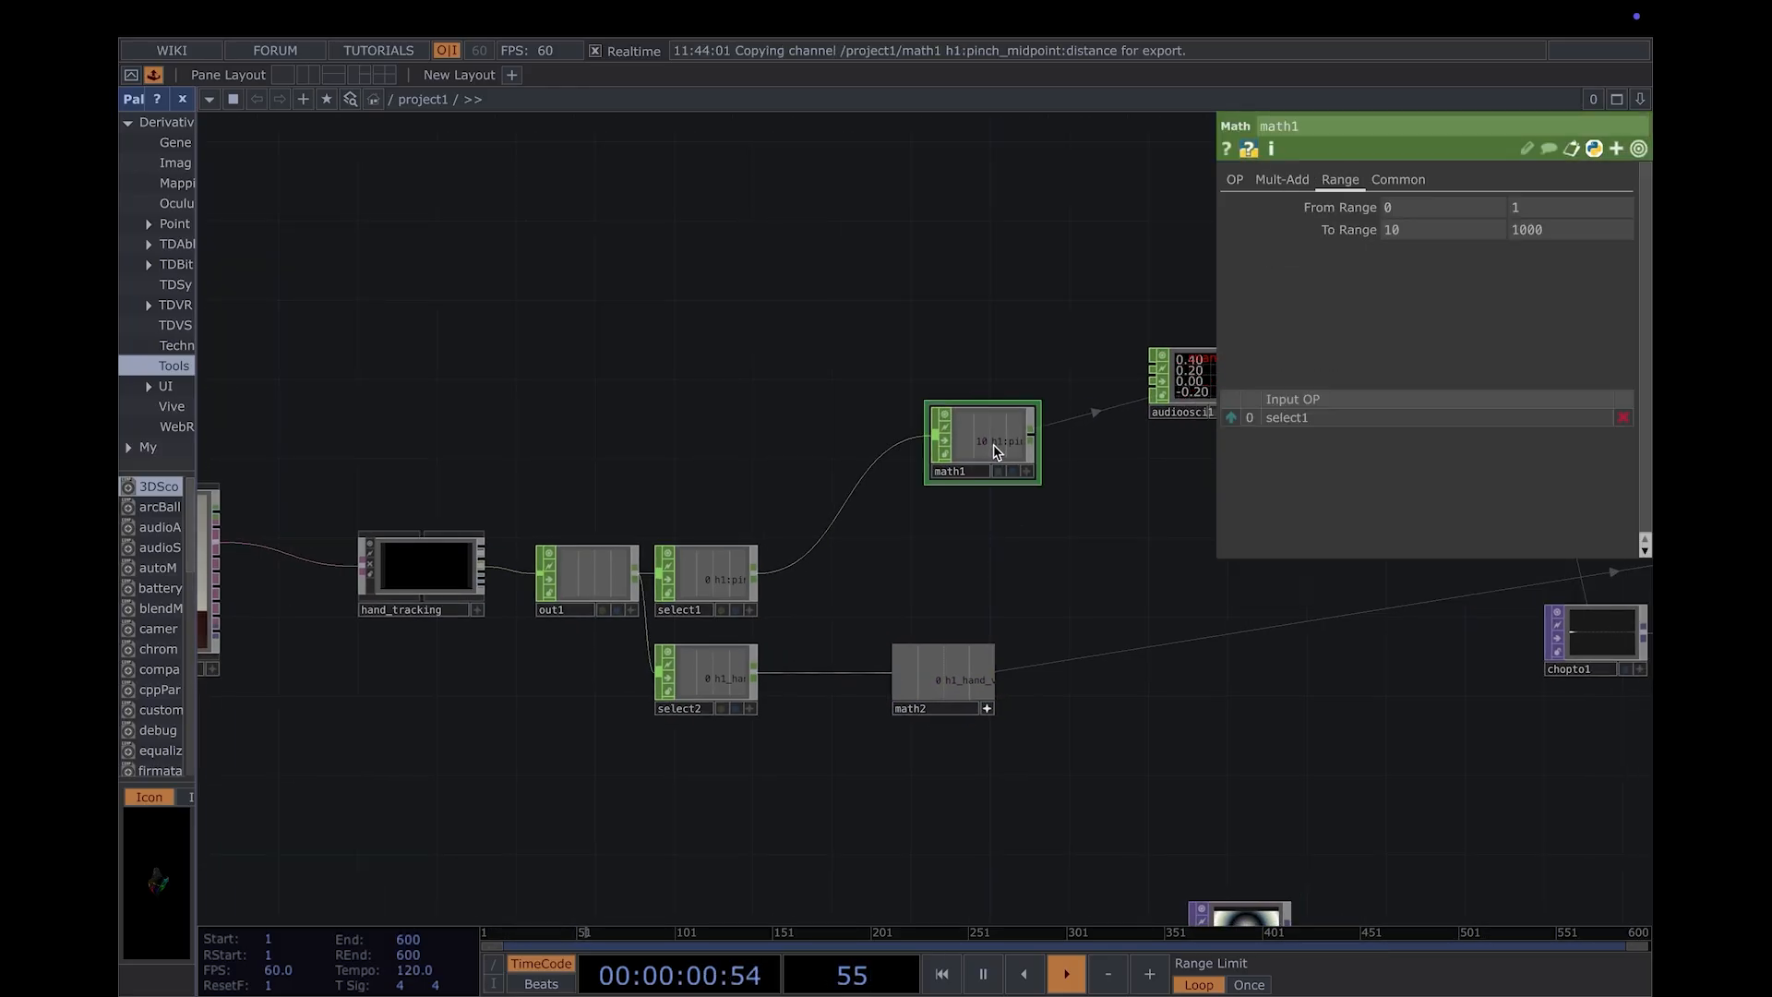
key(ctrl+v)
- Set the To Range of the math3 CHOP to 0.1 and 3
drag(1107, 592, 1006, 579)
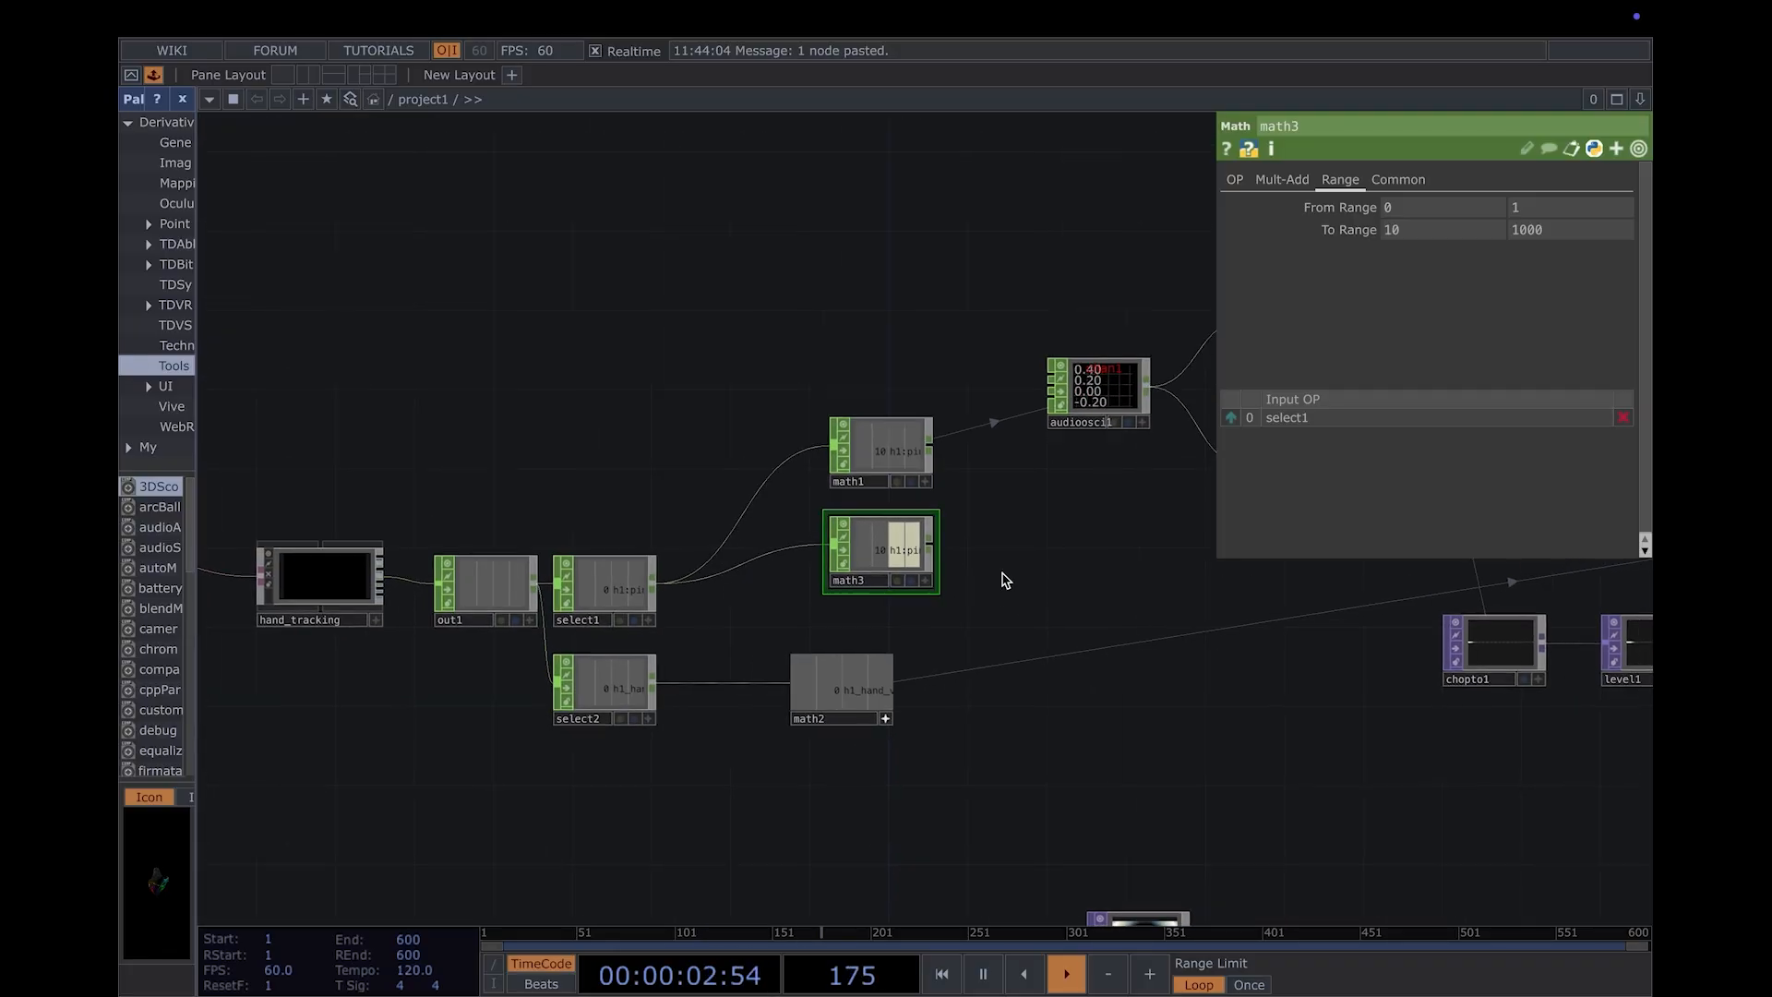
scroll(1009, 582, up, 3)
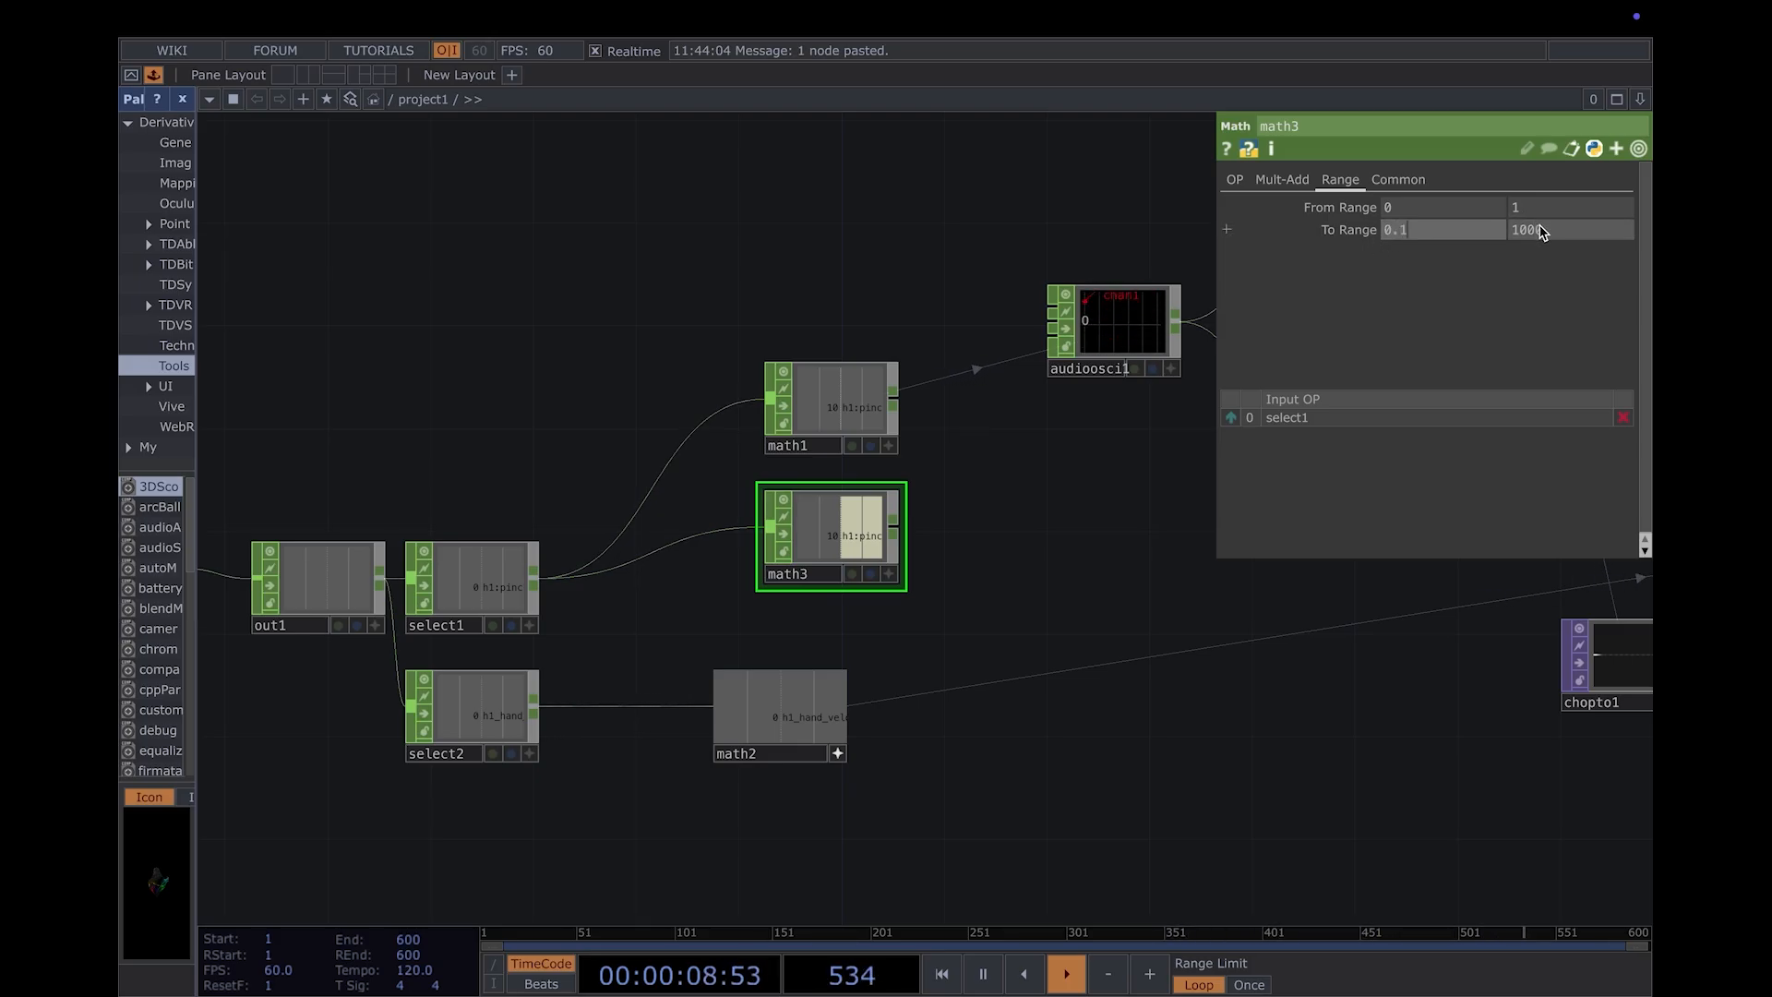
key(Return)
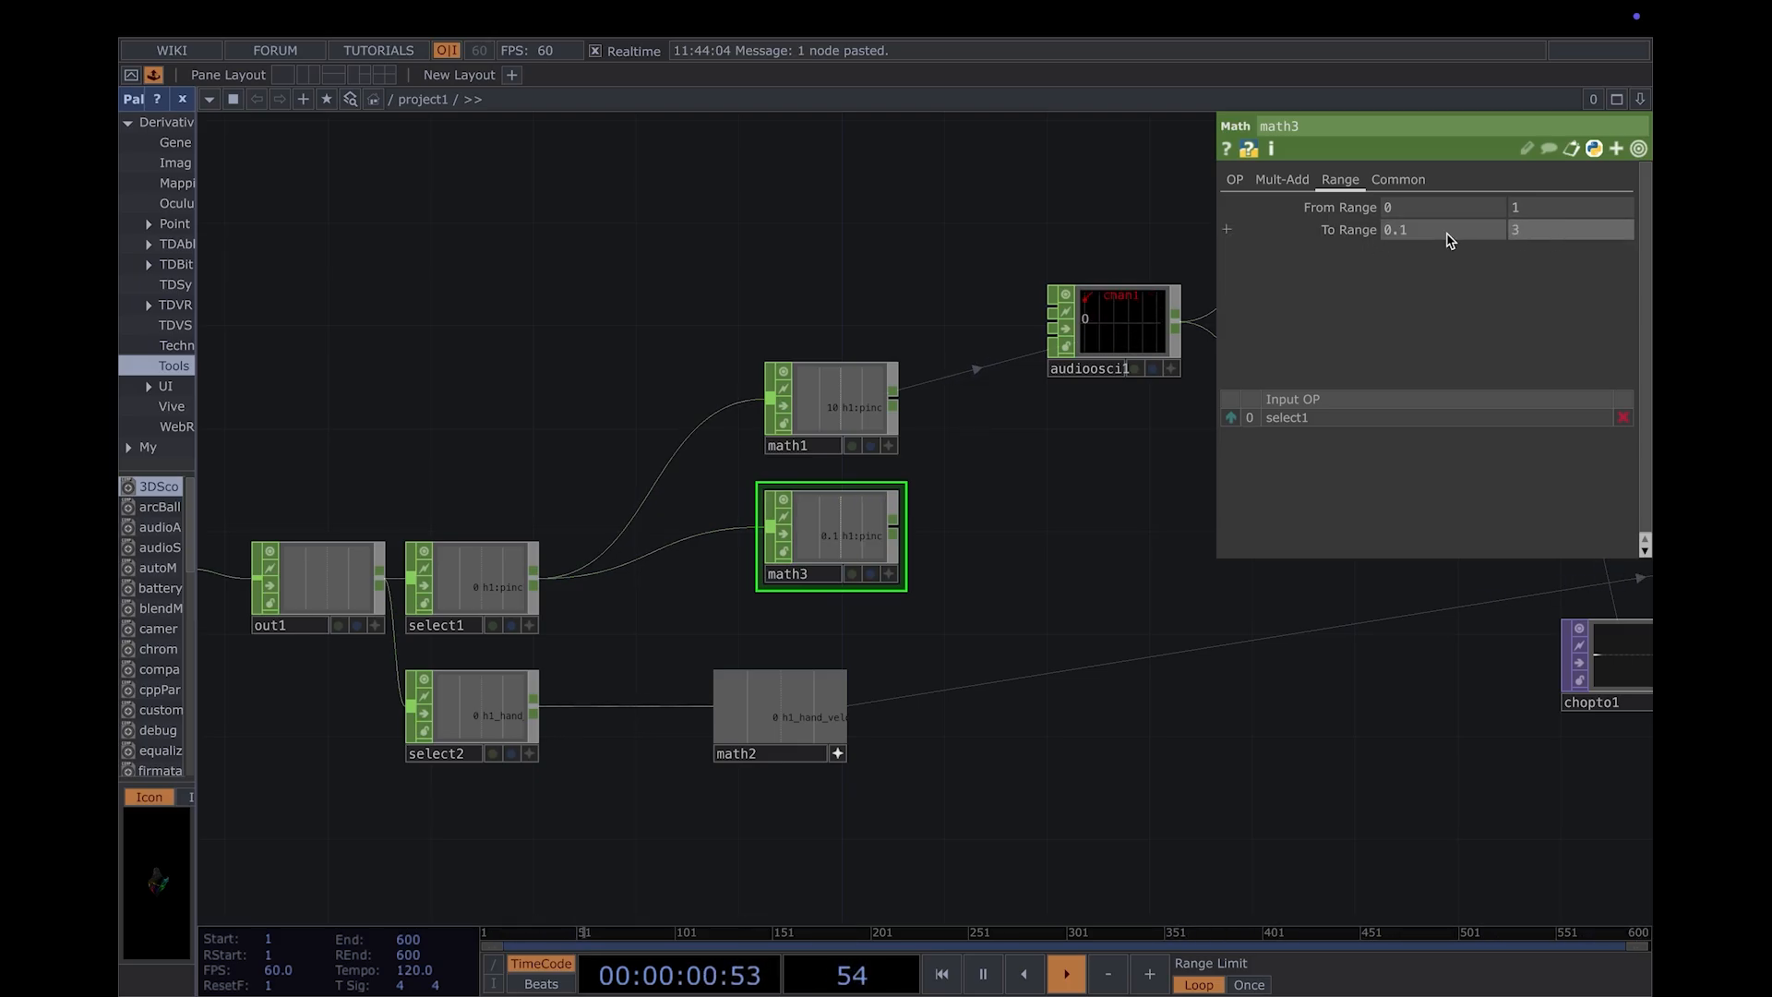
- Link math3's pinch_midpoint:distance channel to the Period parameter of the ramp3 TOP
drag(1266, 772, 873, 655)
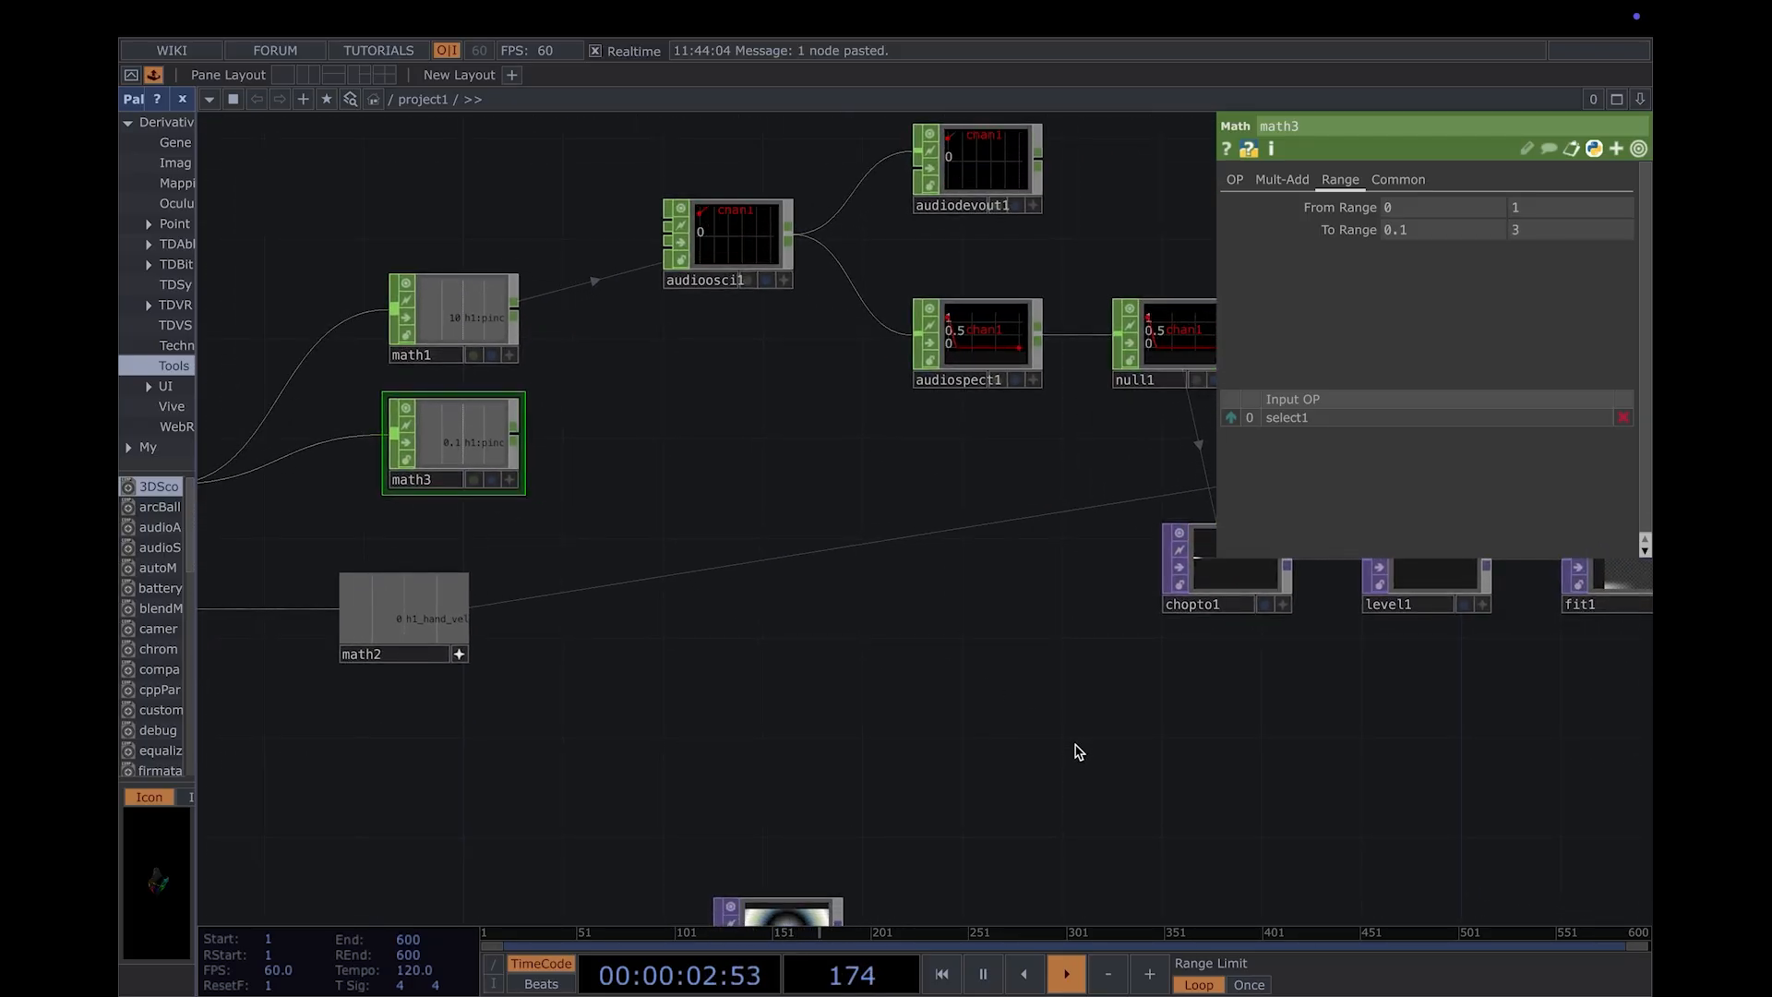
drag(1078, 752, 1060, 605)
drag(1079, 712, 1127, 633)
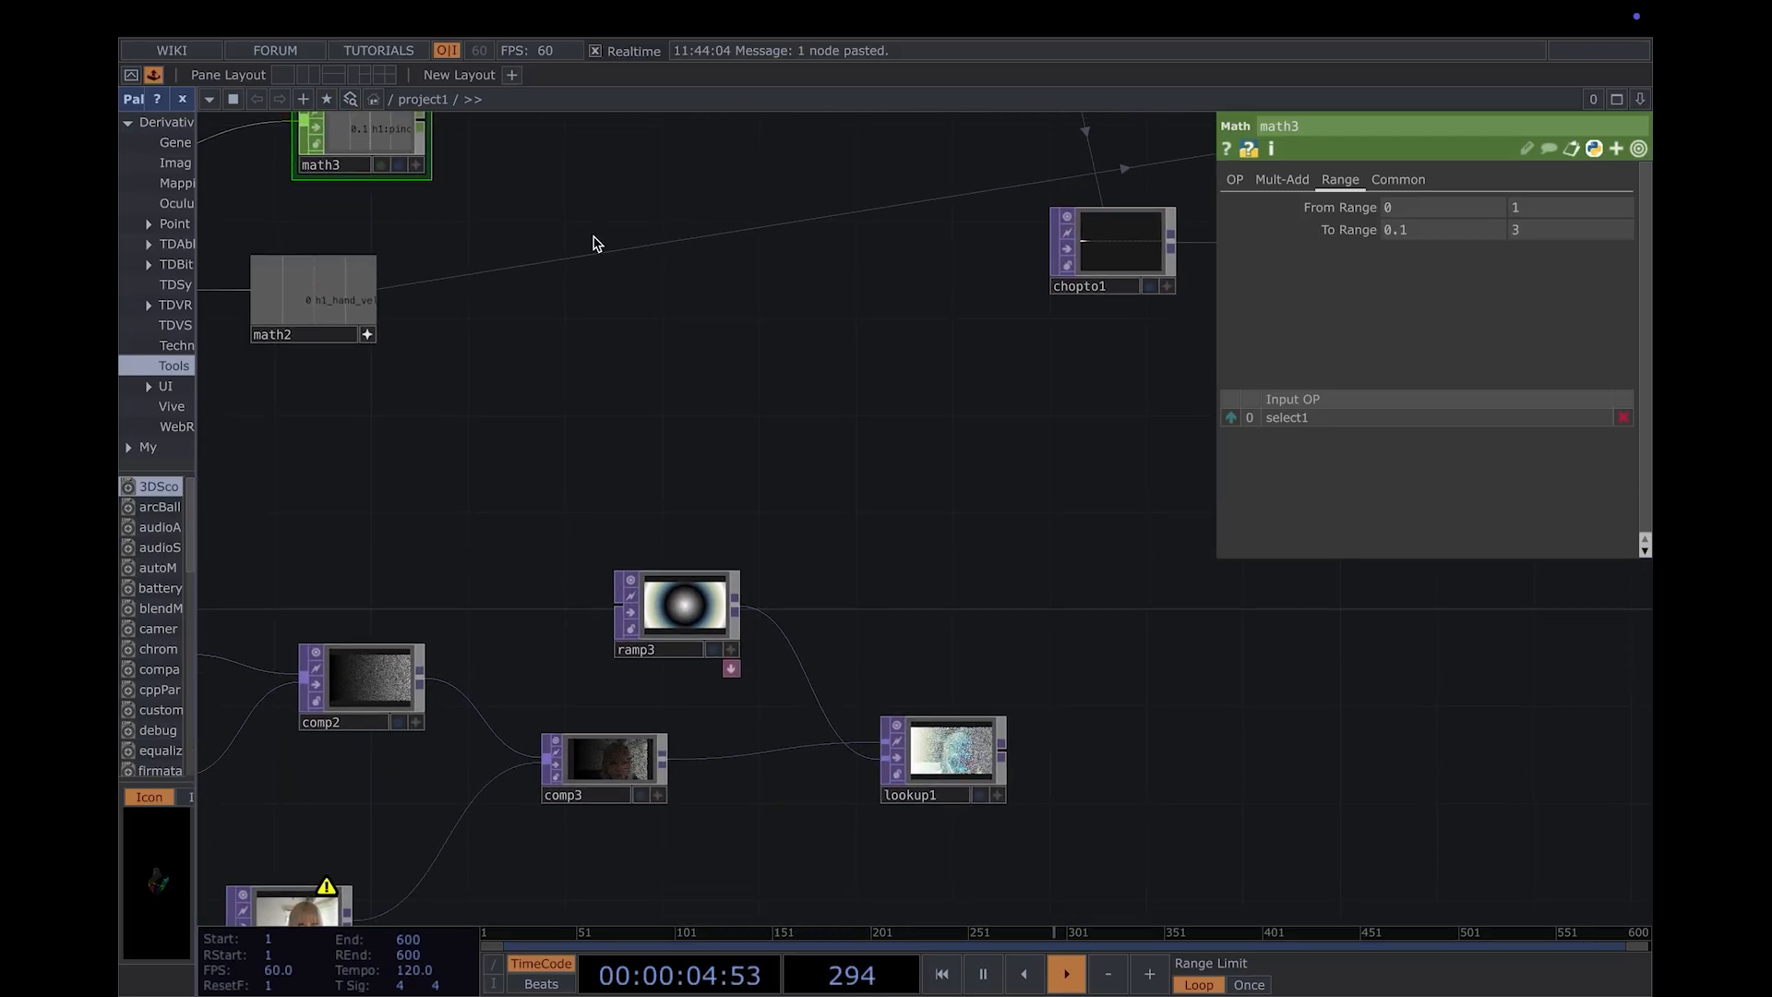
drag(672, 509, 778, 548)
click(807, 639)
scroll(808, 639, up, 2)
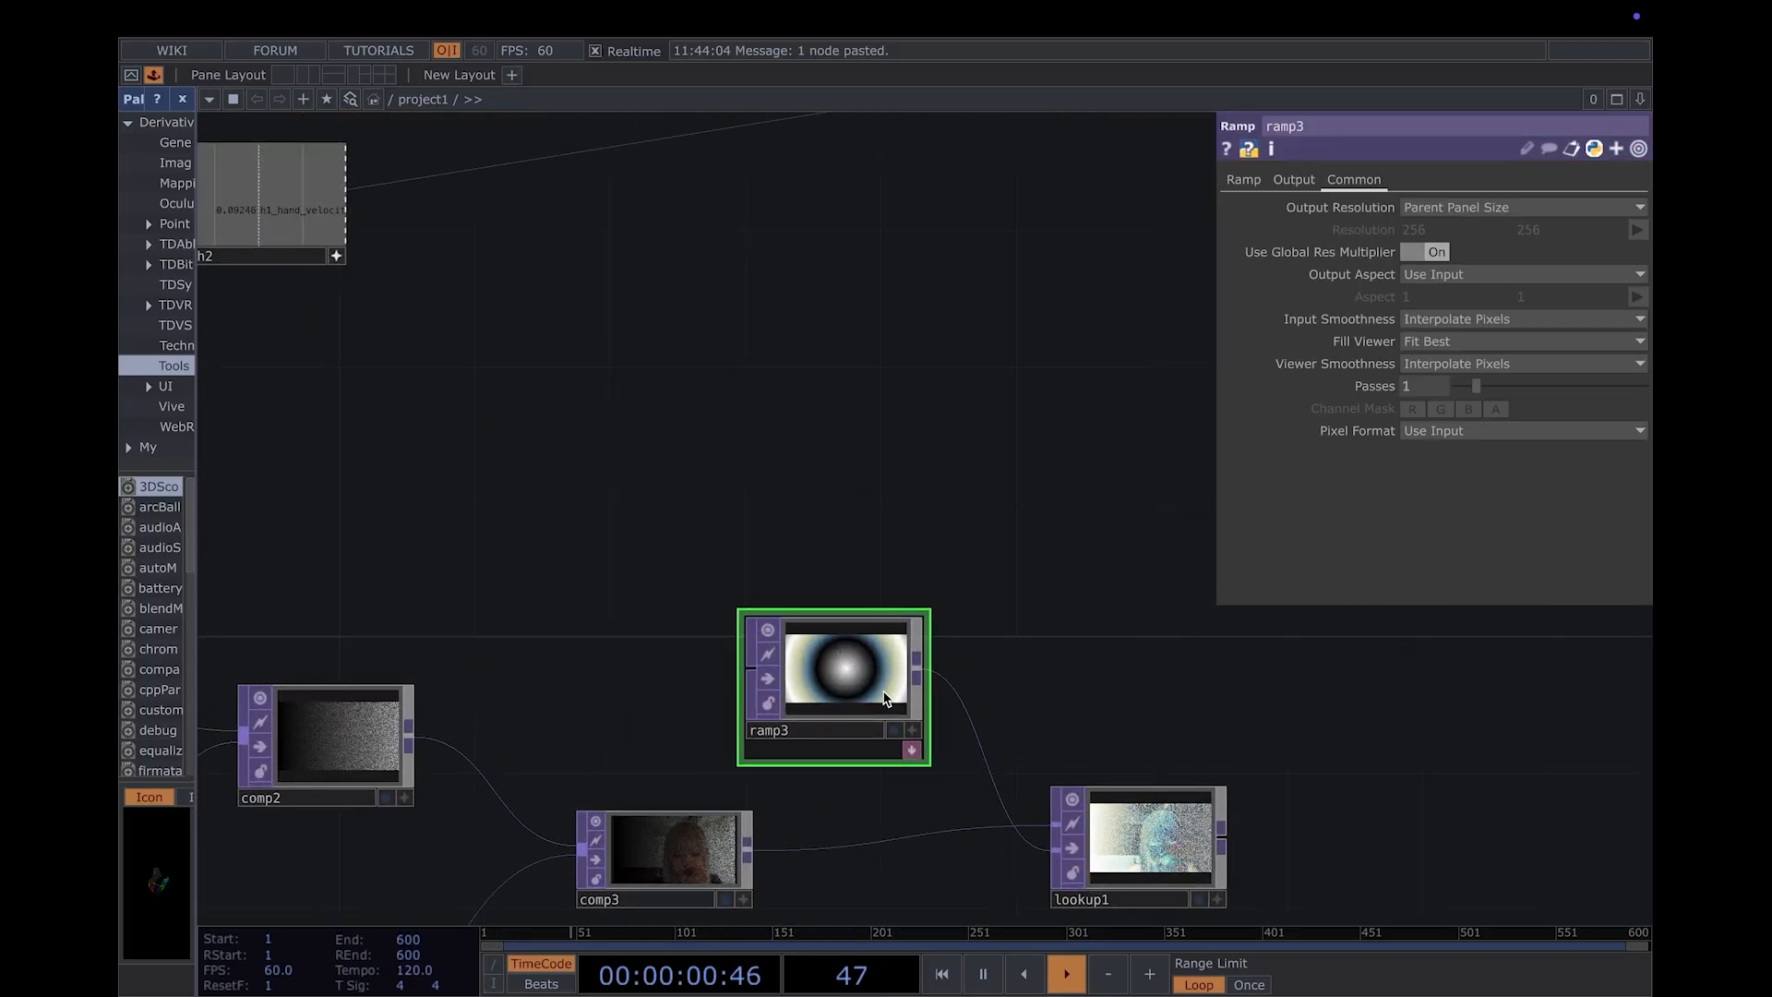
drag(808, 467, 965, 548)
scroll(822, 554, down, 2)
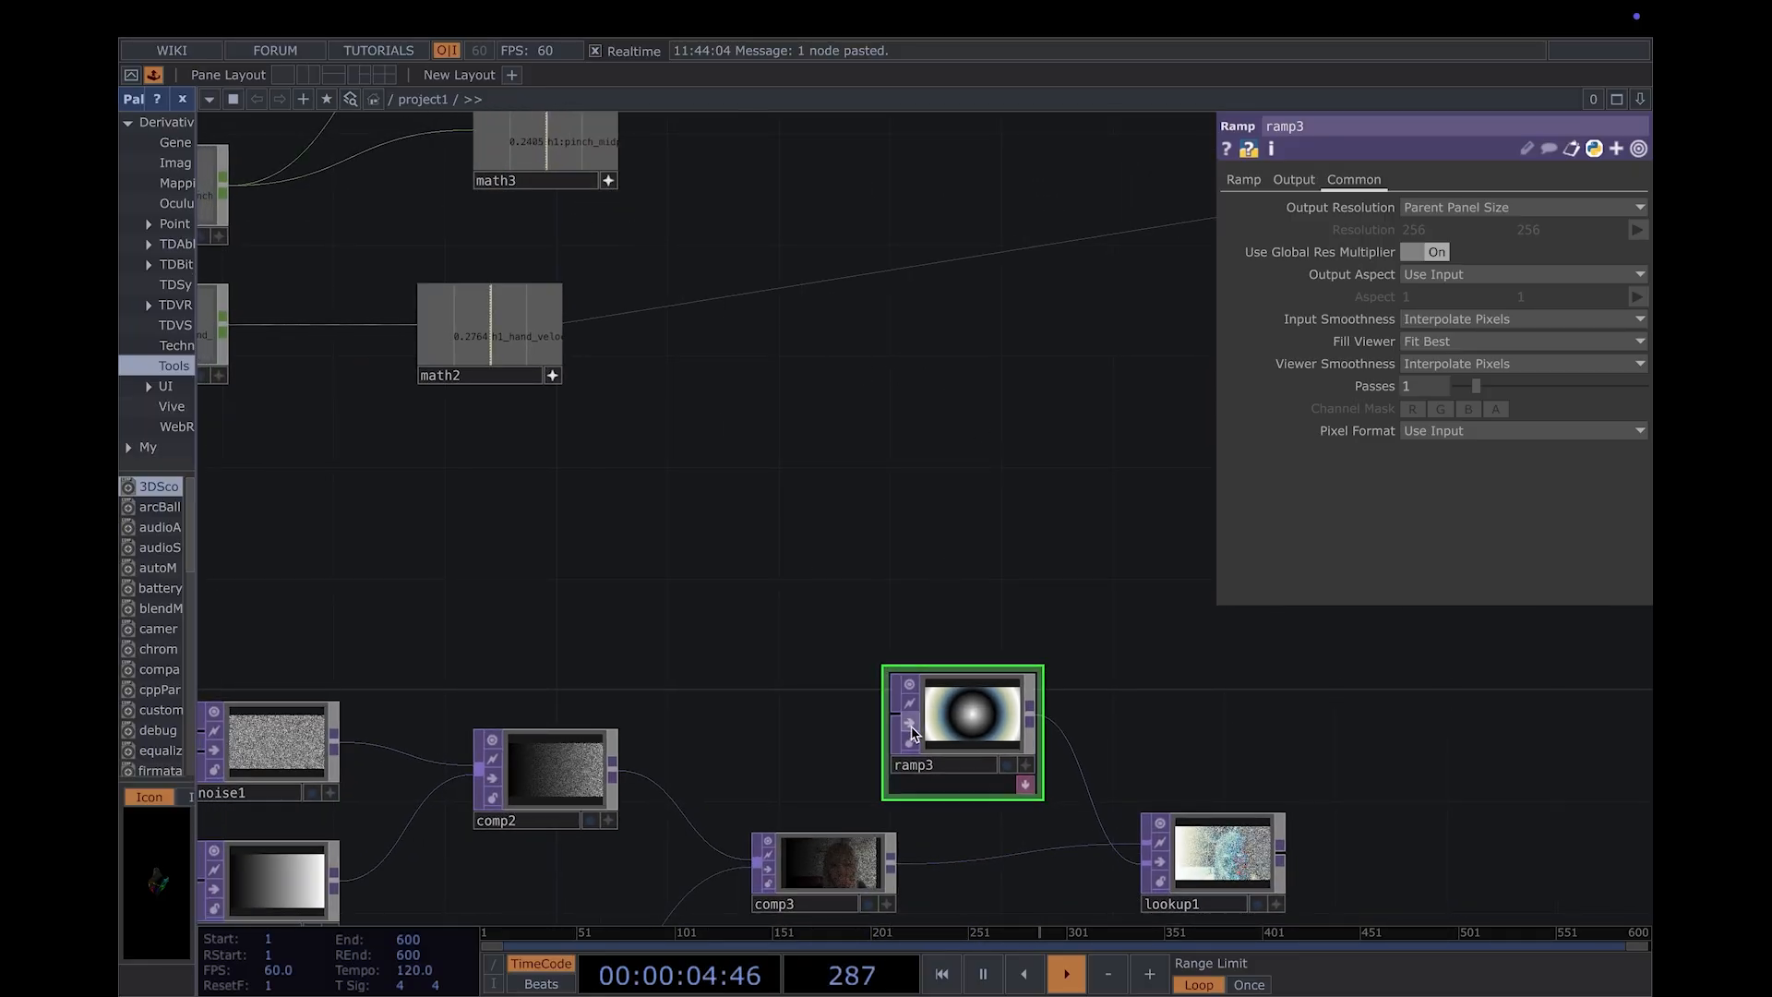
click(1242, 181)
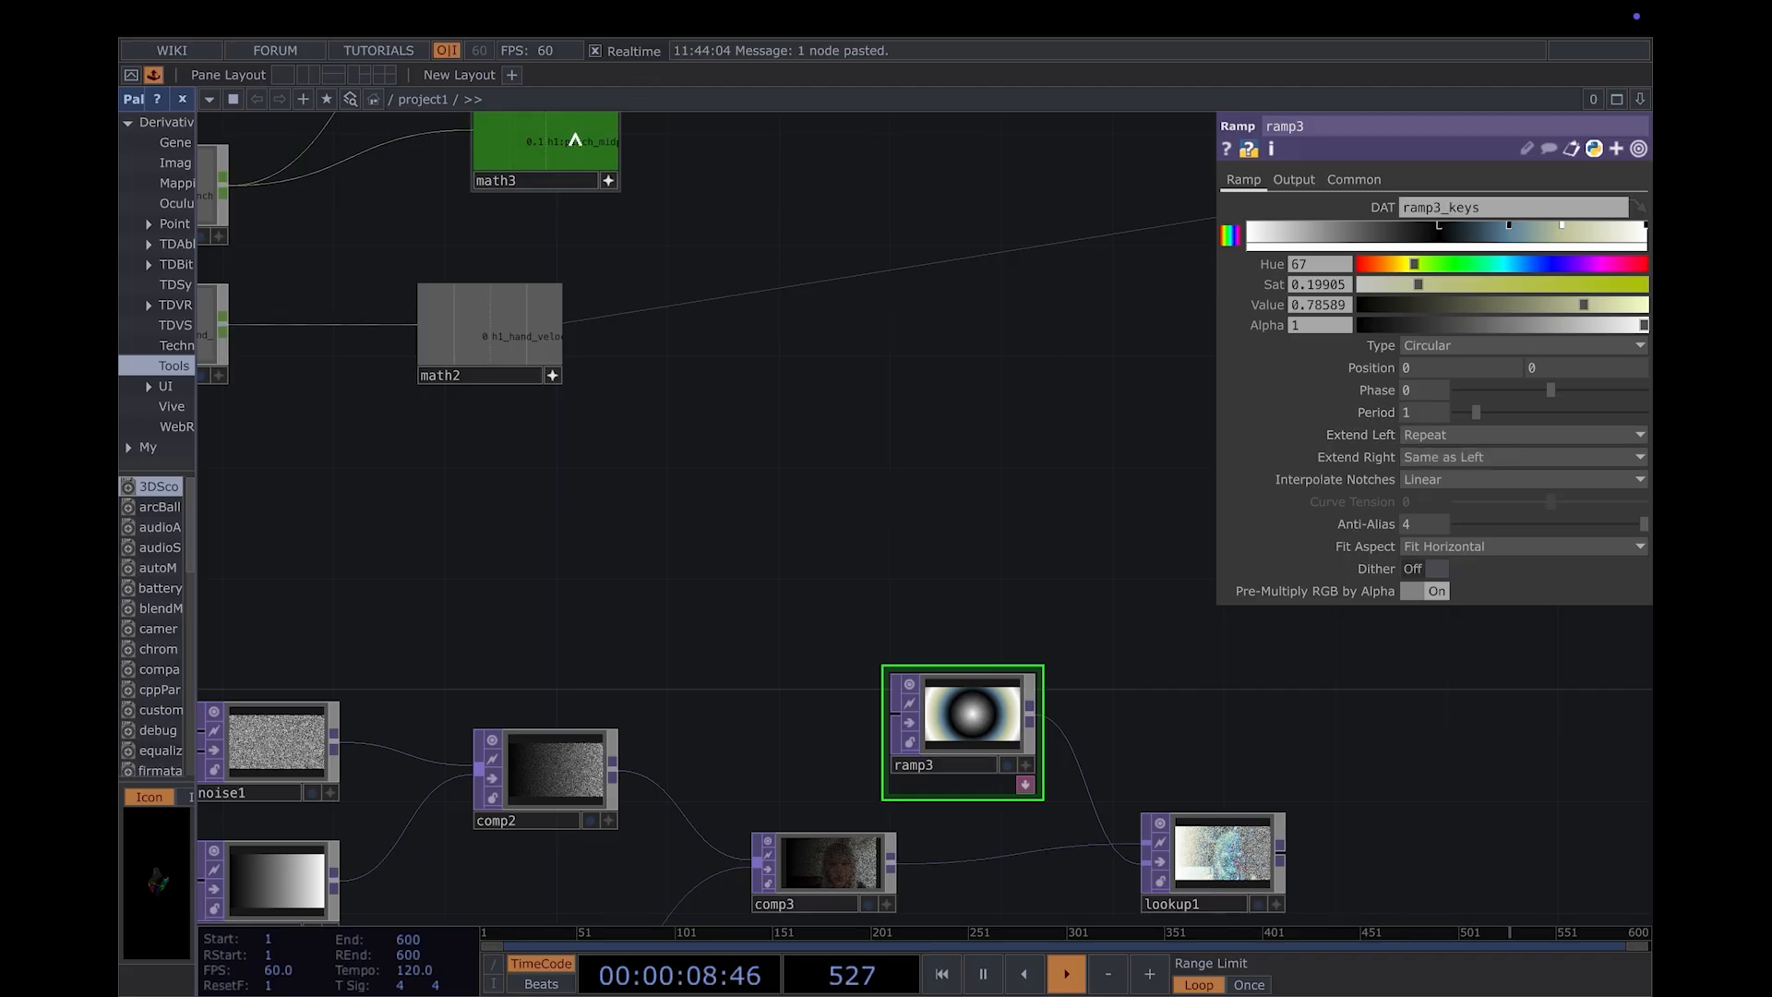
drag(575, 141, 1090, 377)
drag(1406, 421, 1430, 418)
click(1438, 413)
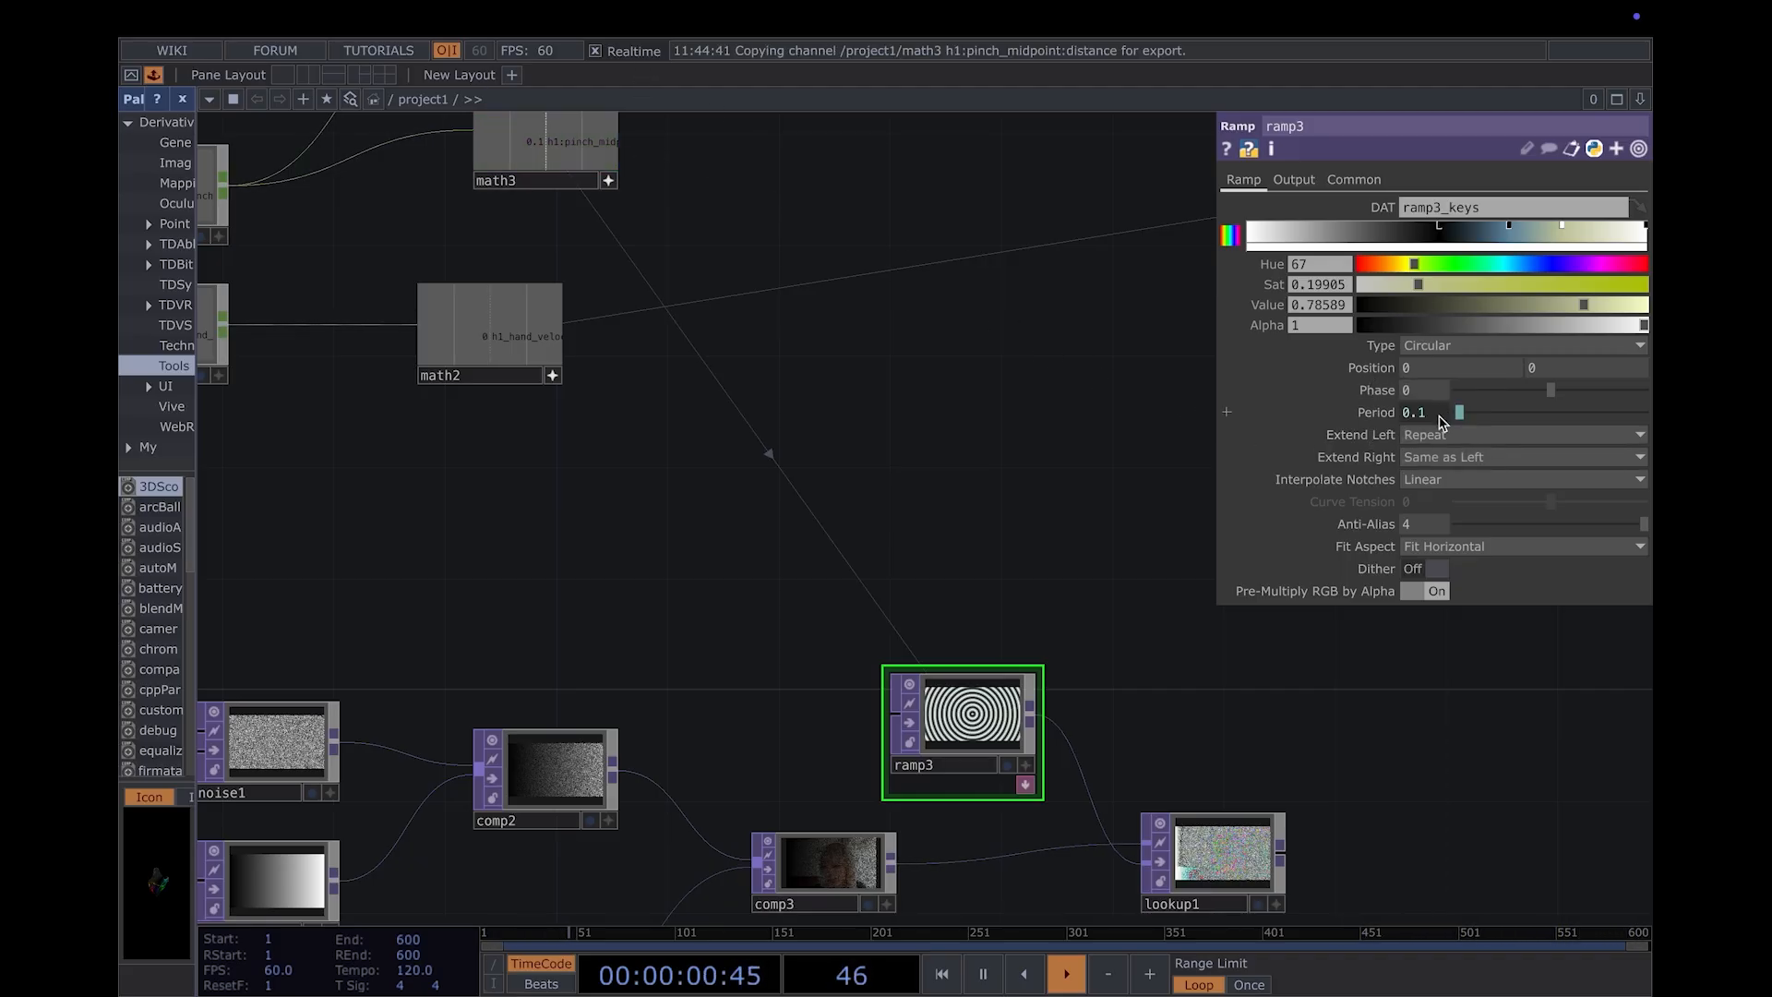
- Examine how the ramp3 rings and the lookup1 image respond to the pinch-driven period
drag(1182, 666, 1325, 716)
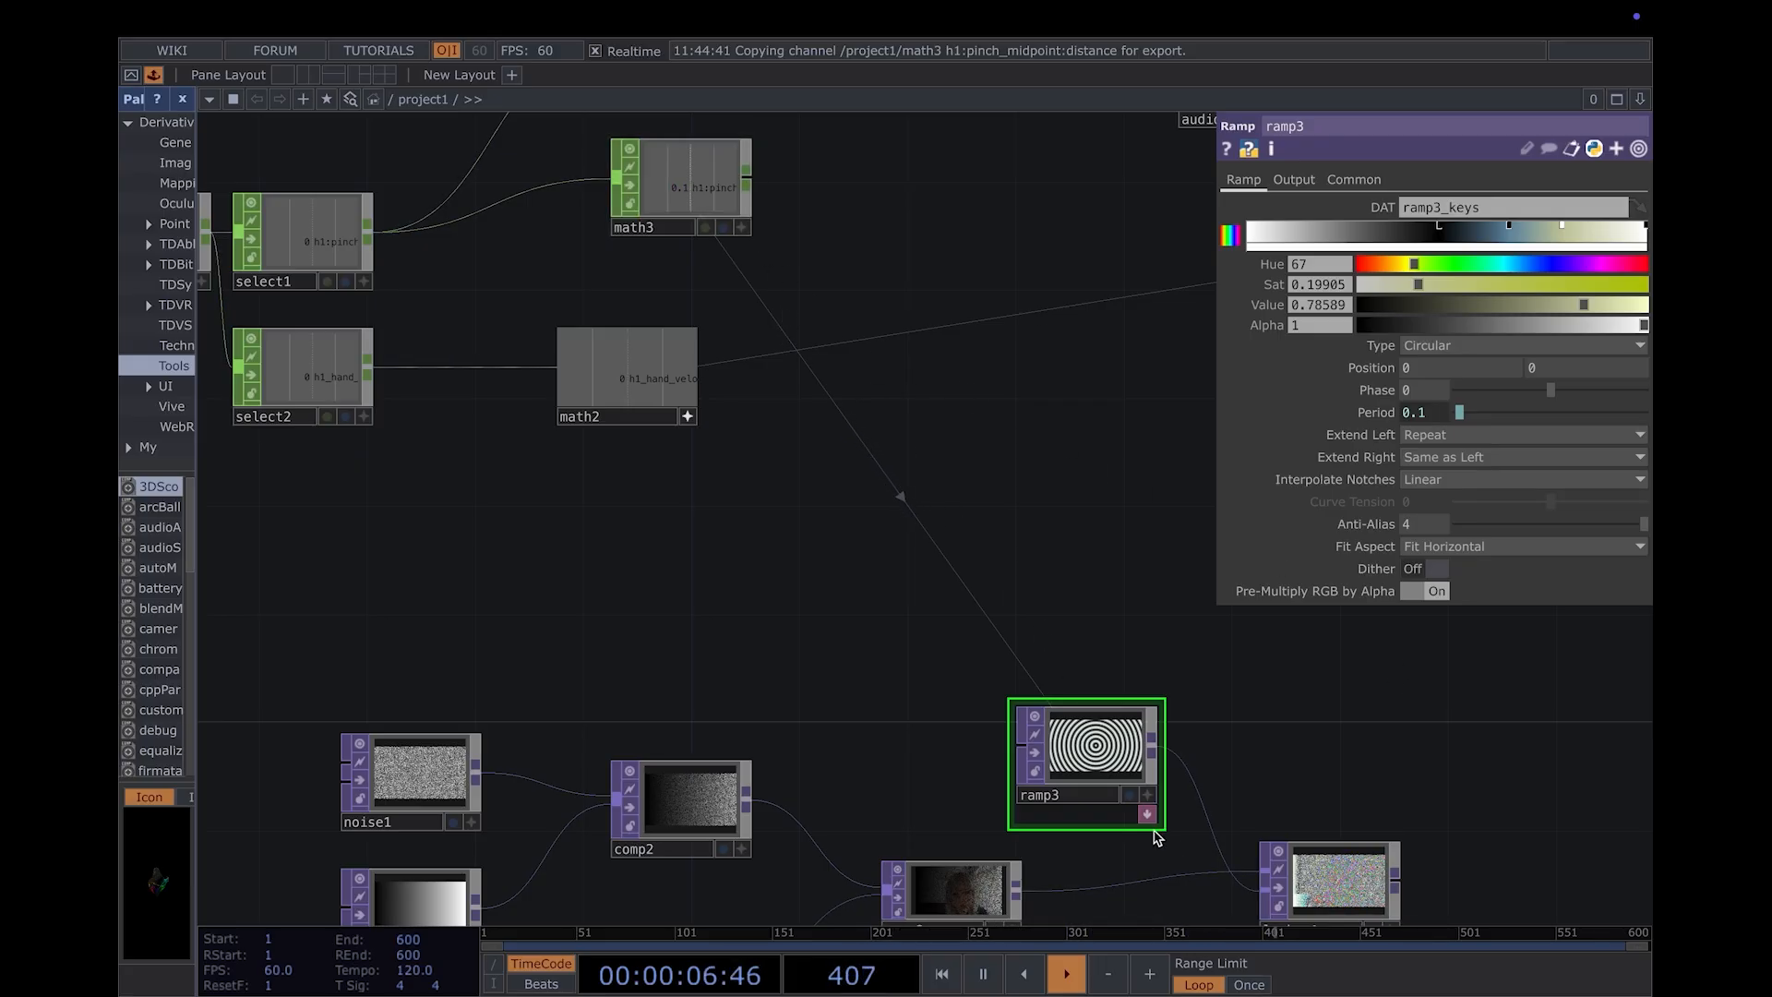
scroll(1384, 815, up, 3)
drag(1384, 815, 1091, 580)
scroll(1091, 580, up, 2)
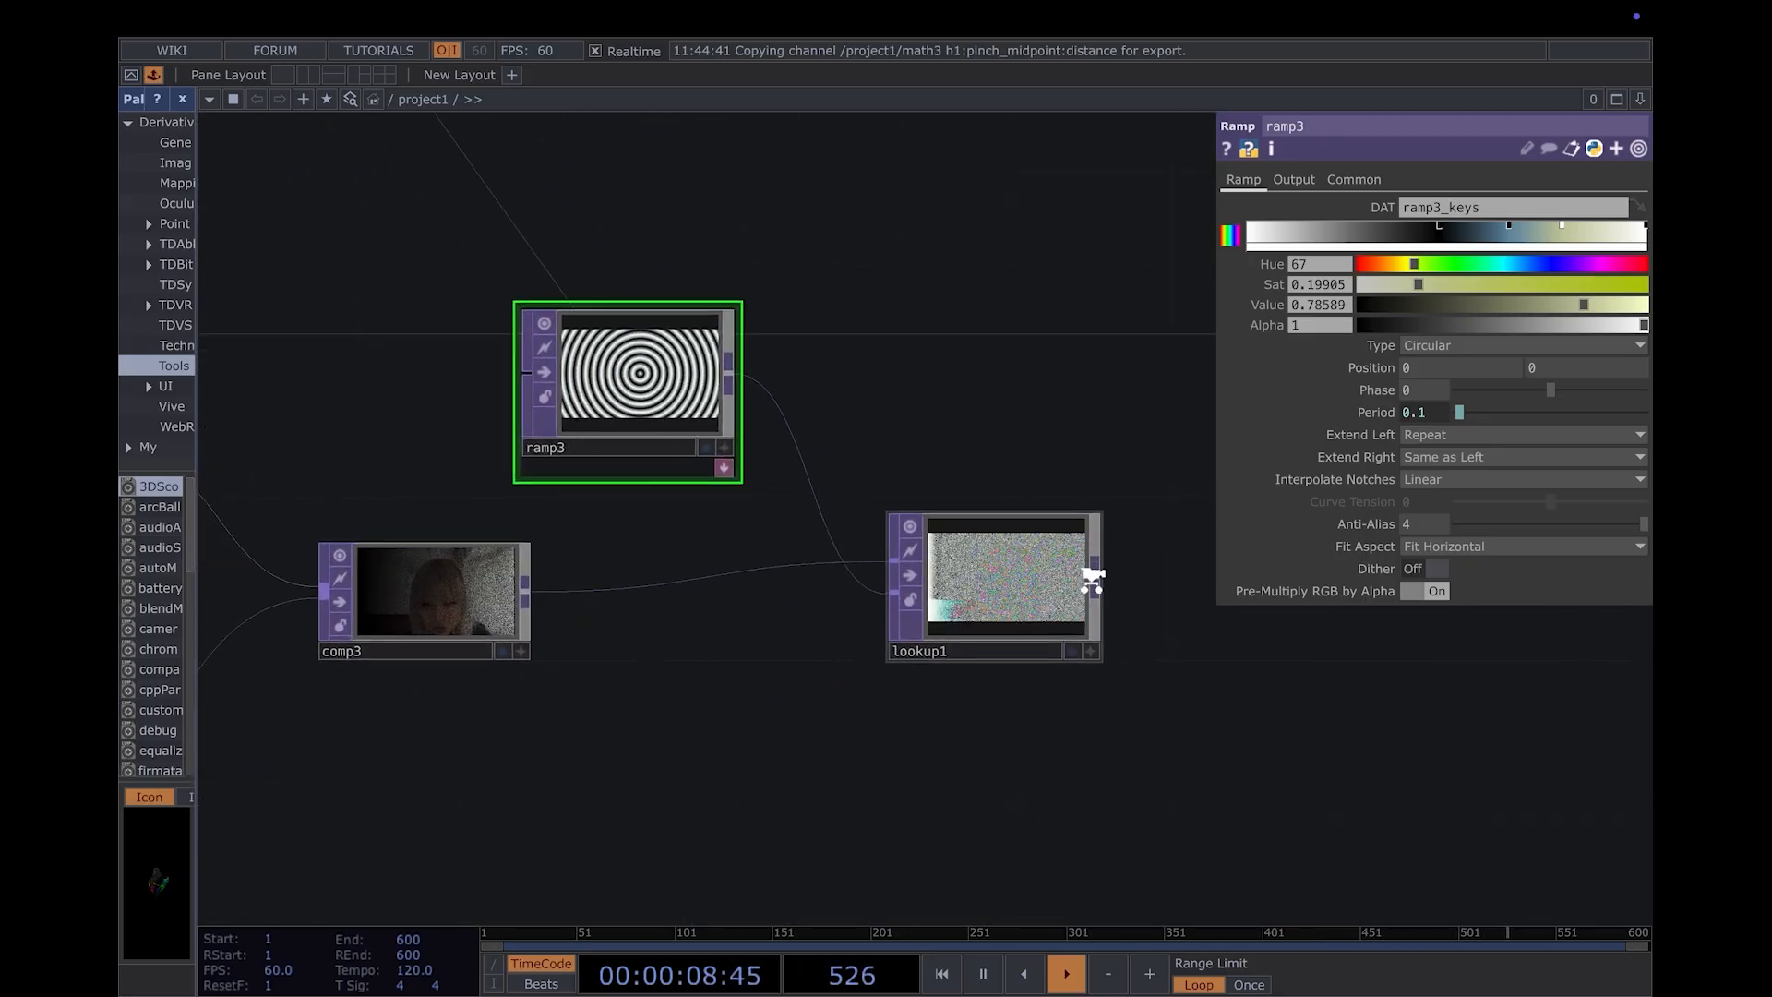
scroll(1091, 580, up, 3)
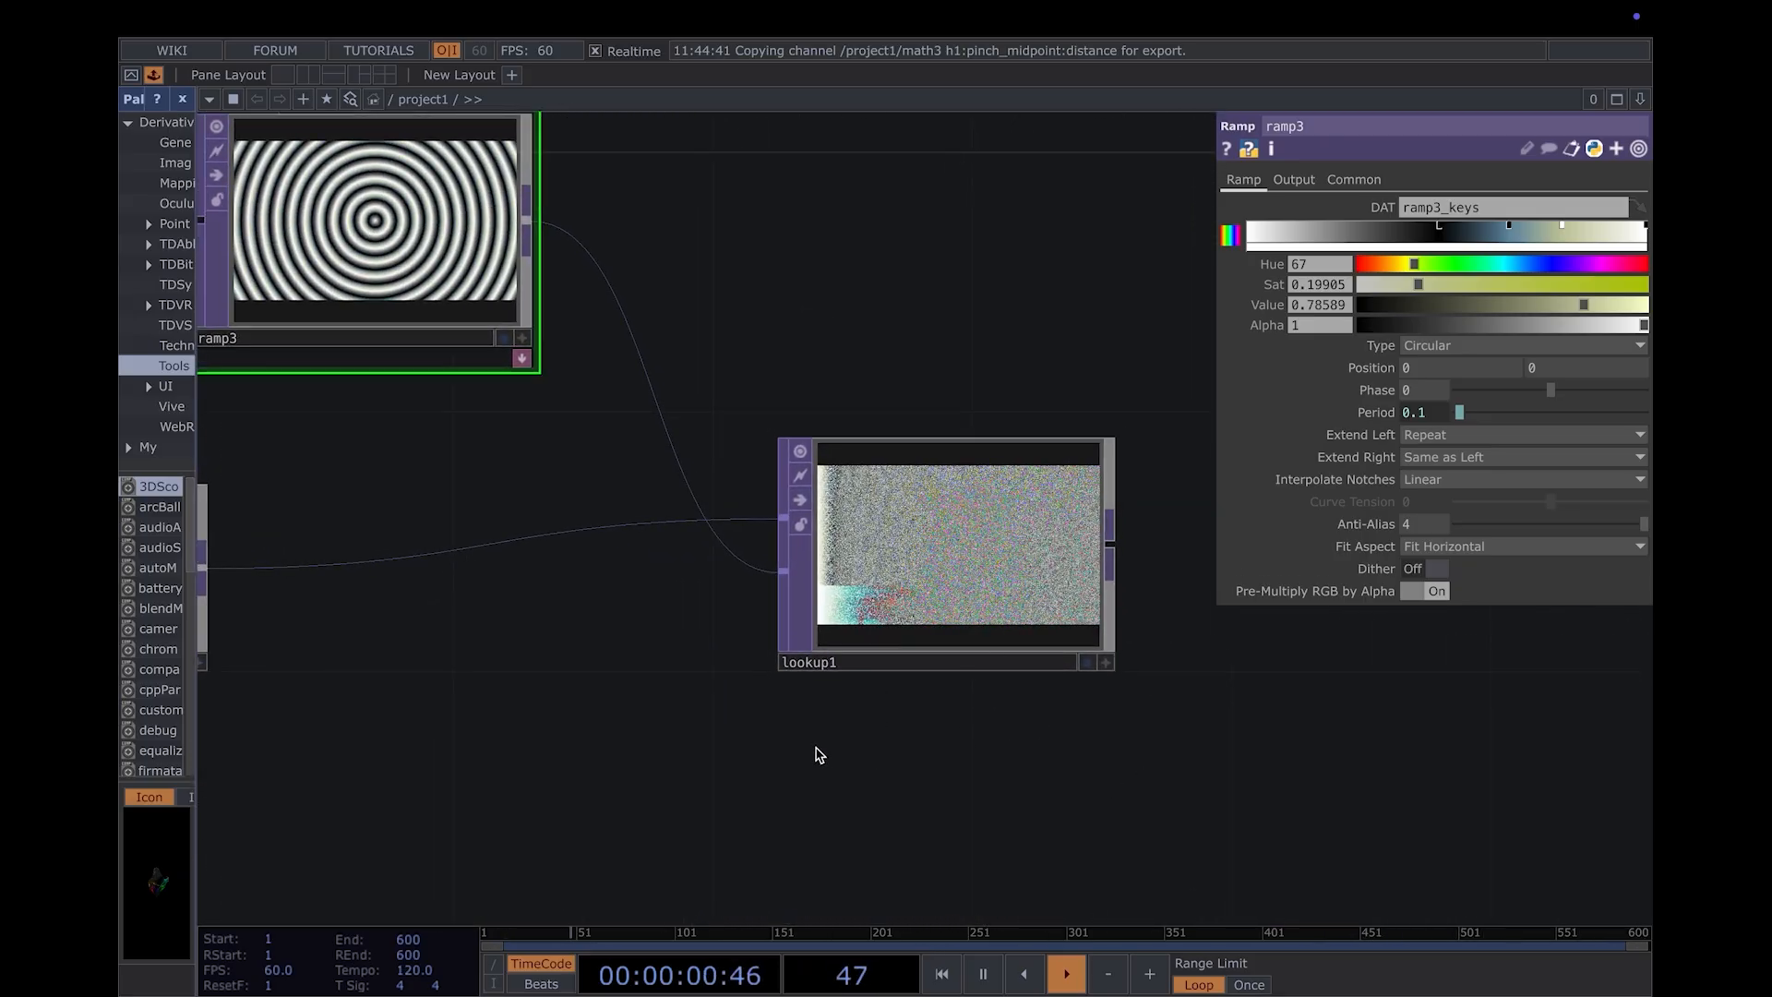
drag(820, 755, 1153, 856)
scroll(1037, 835, down, 3)
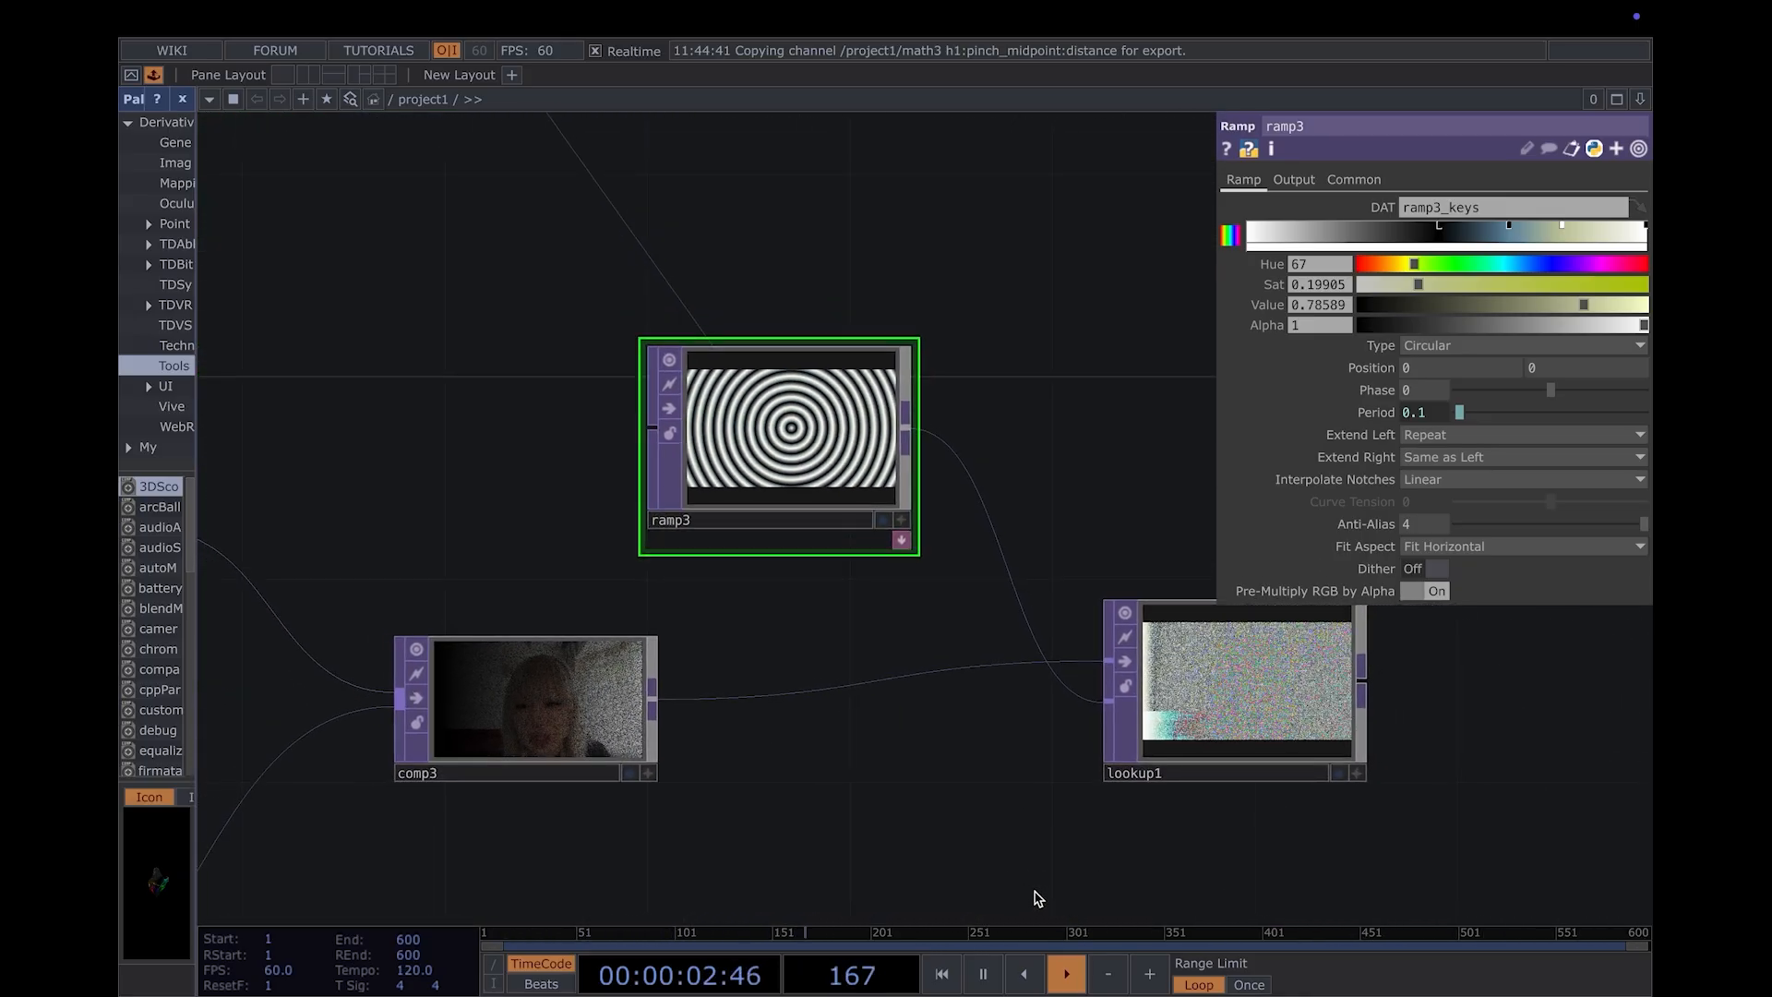
scroll(1000, 866, down, 5)
drag(755, 194, 835, 407)
scroll(967, 473, down, 2)
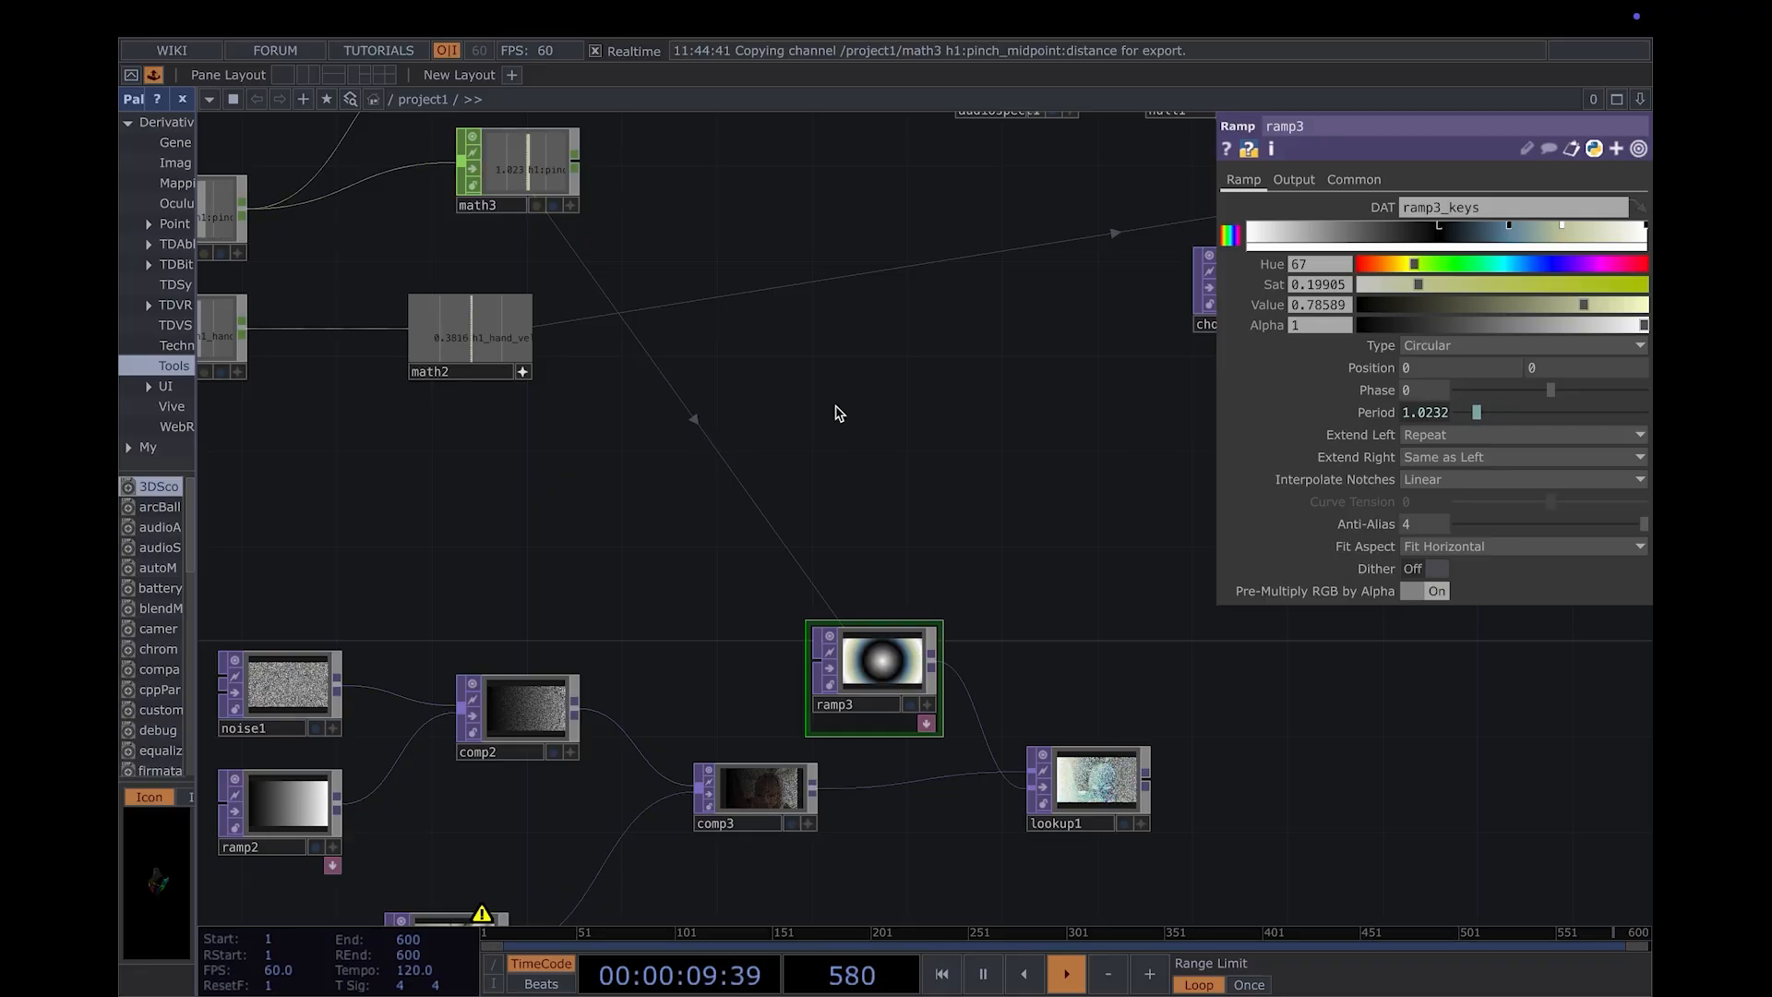
- Add a Null TOP to the right of lookup1, fed by lookup1's output
drag(767, 607, 189, 384)
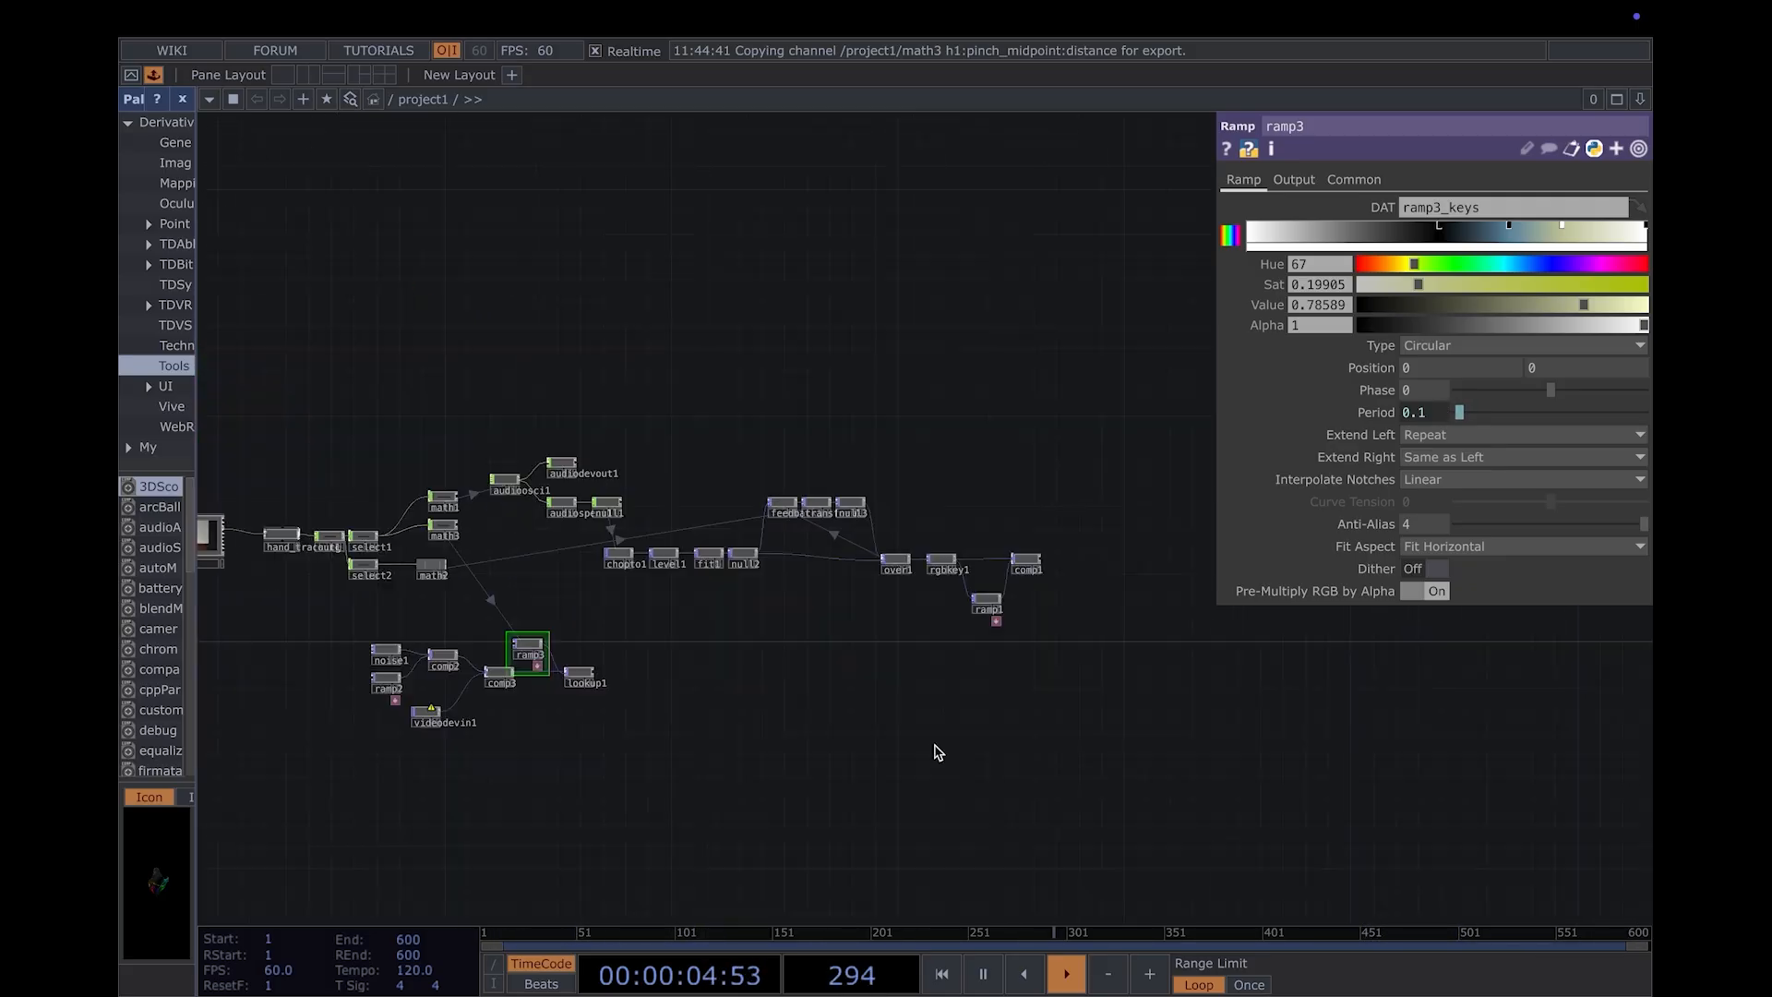
scroll(1079, 672, up, 3)
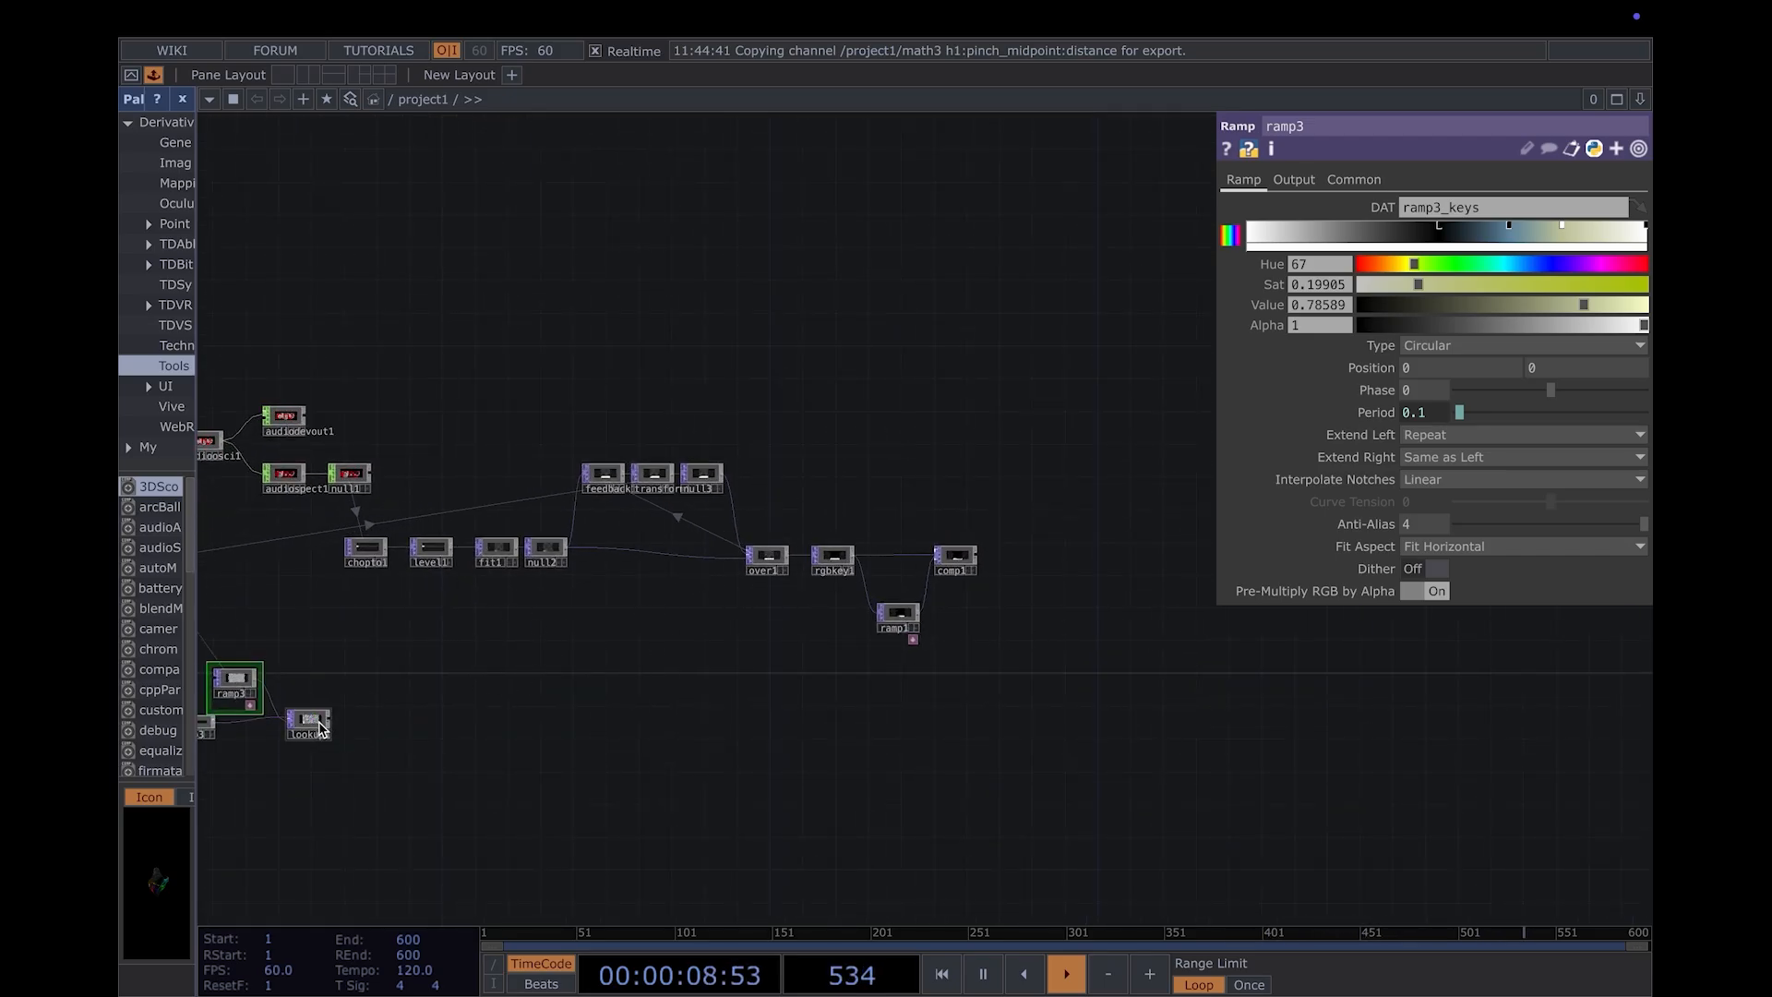
scroll(360, 734, up, 3)
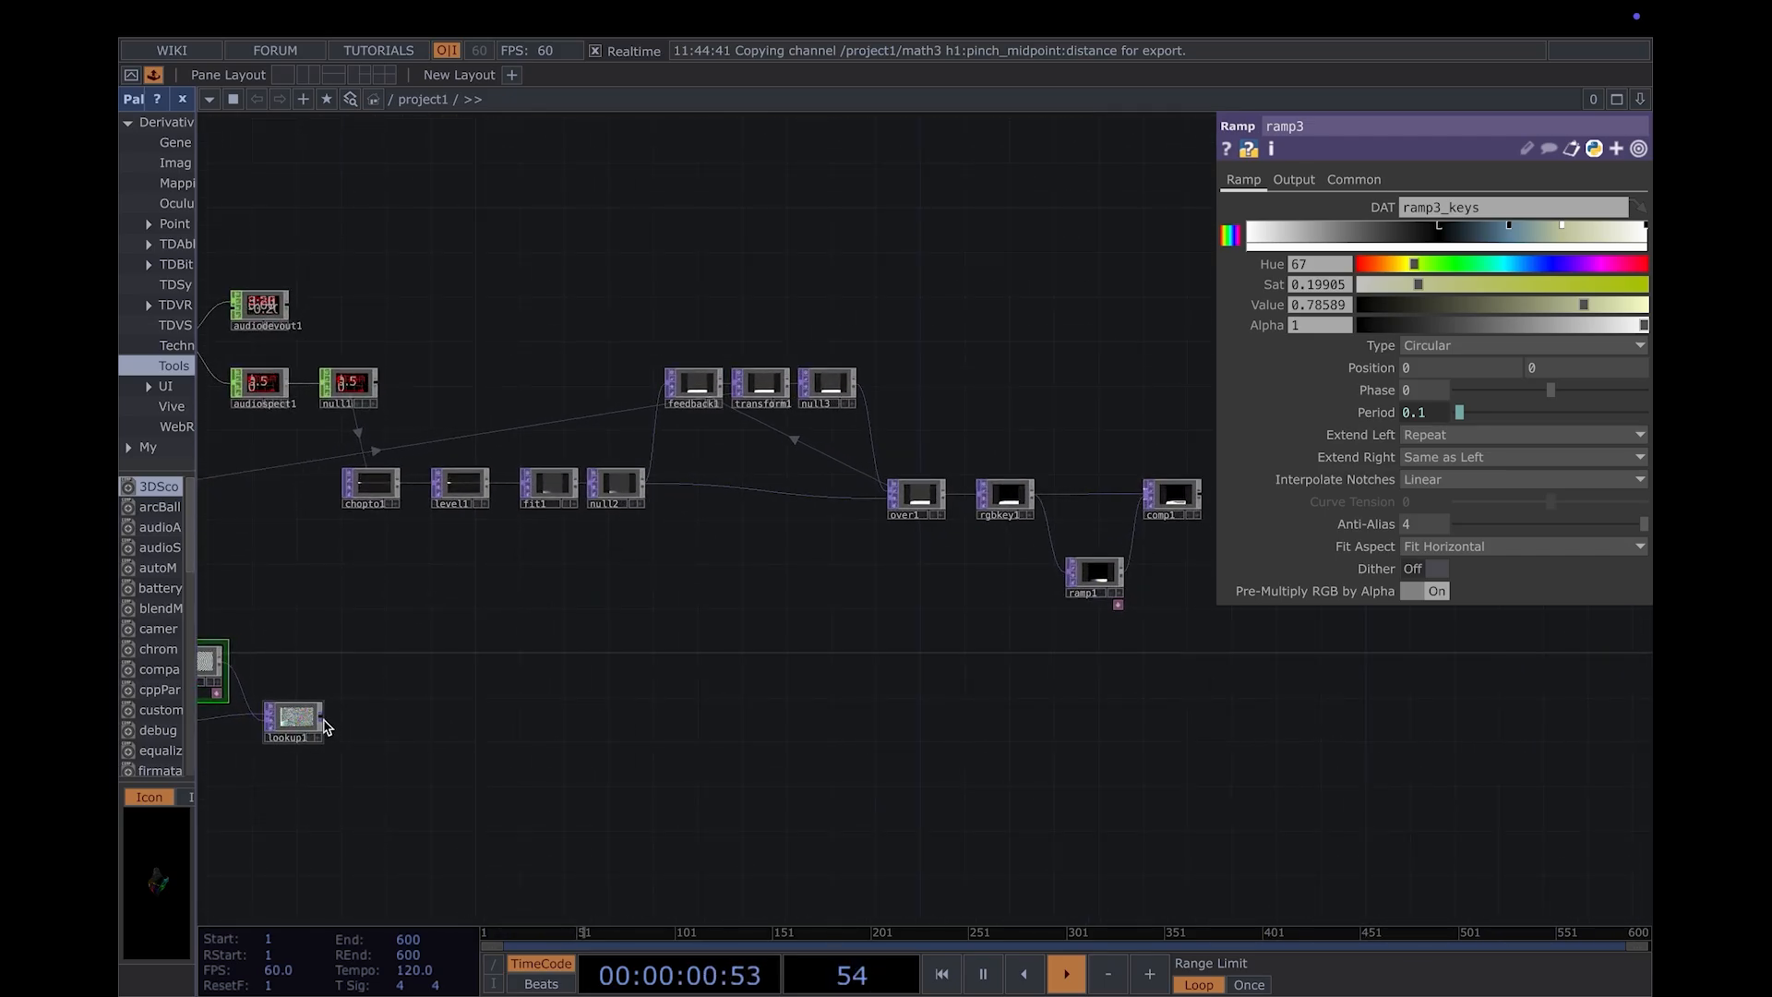
key(Tab)
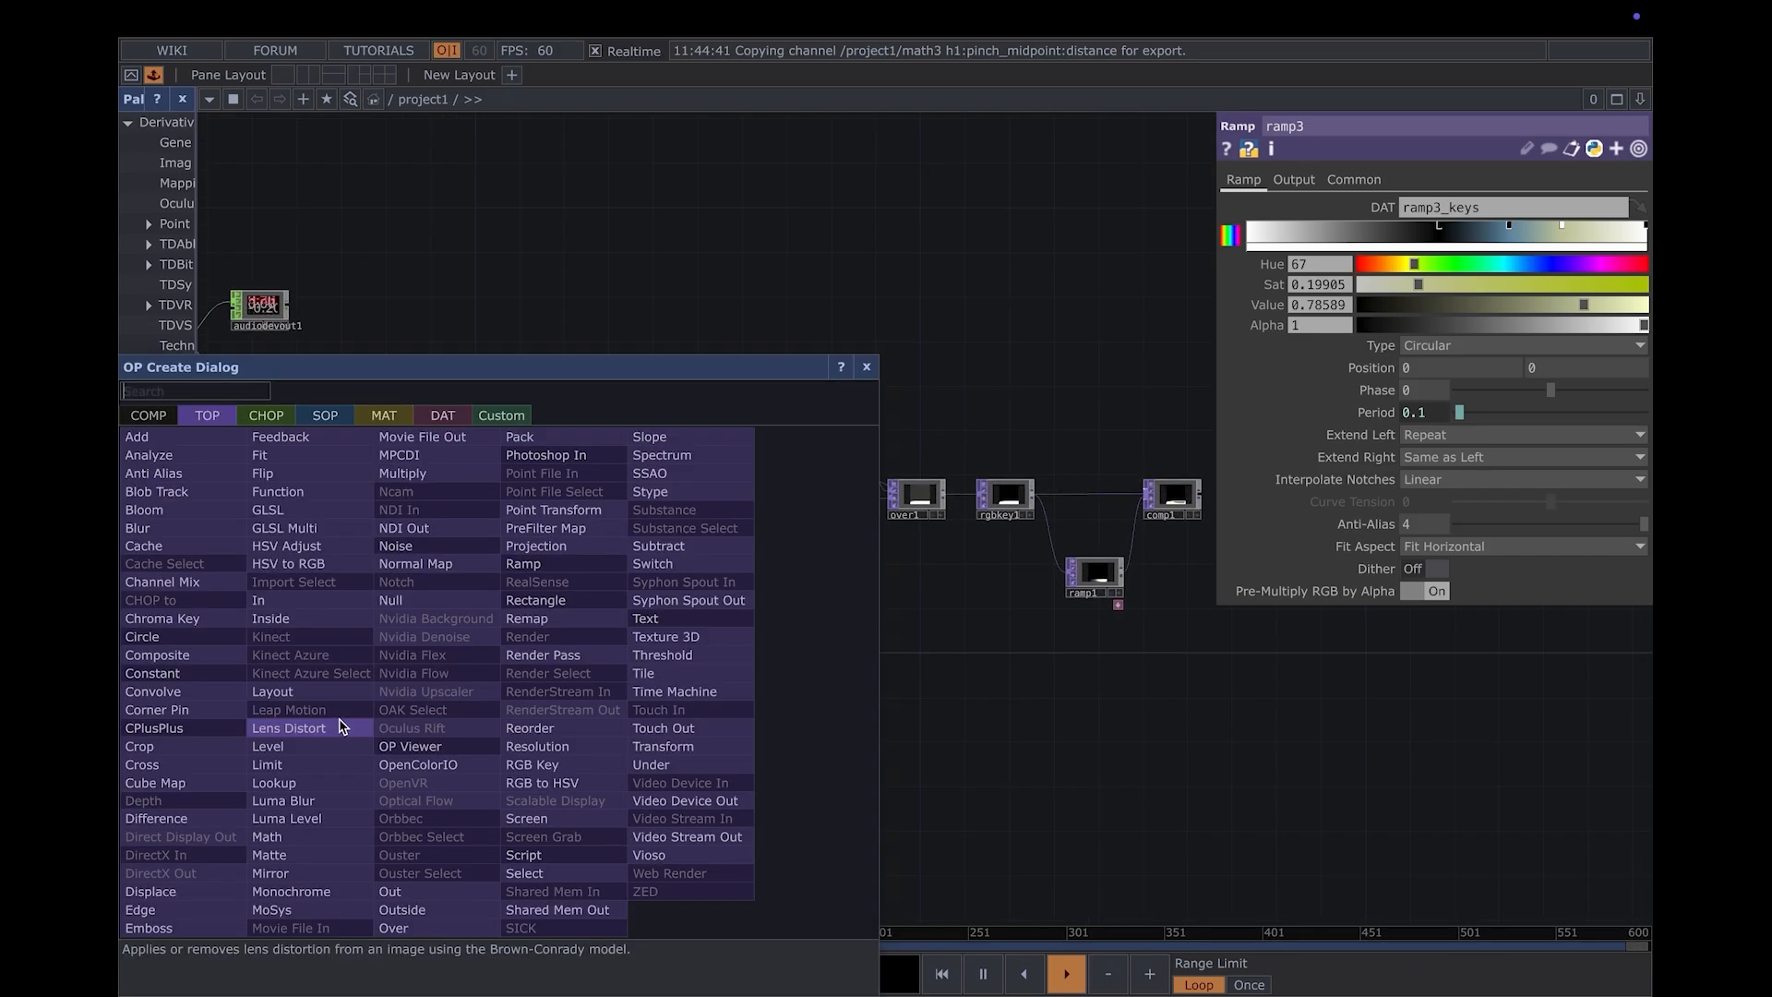
text(null)
key(Return)
click(420, 711)
mouse_move(419, 711)
mouse_down()
mouse_move(485, 720)
mouse_move(450, 720)
mouse_up()
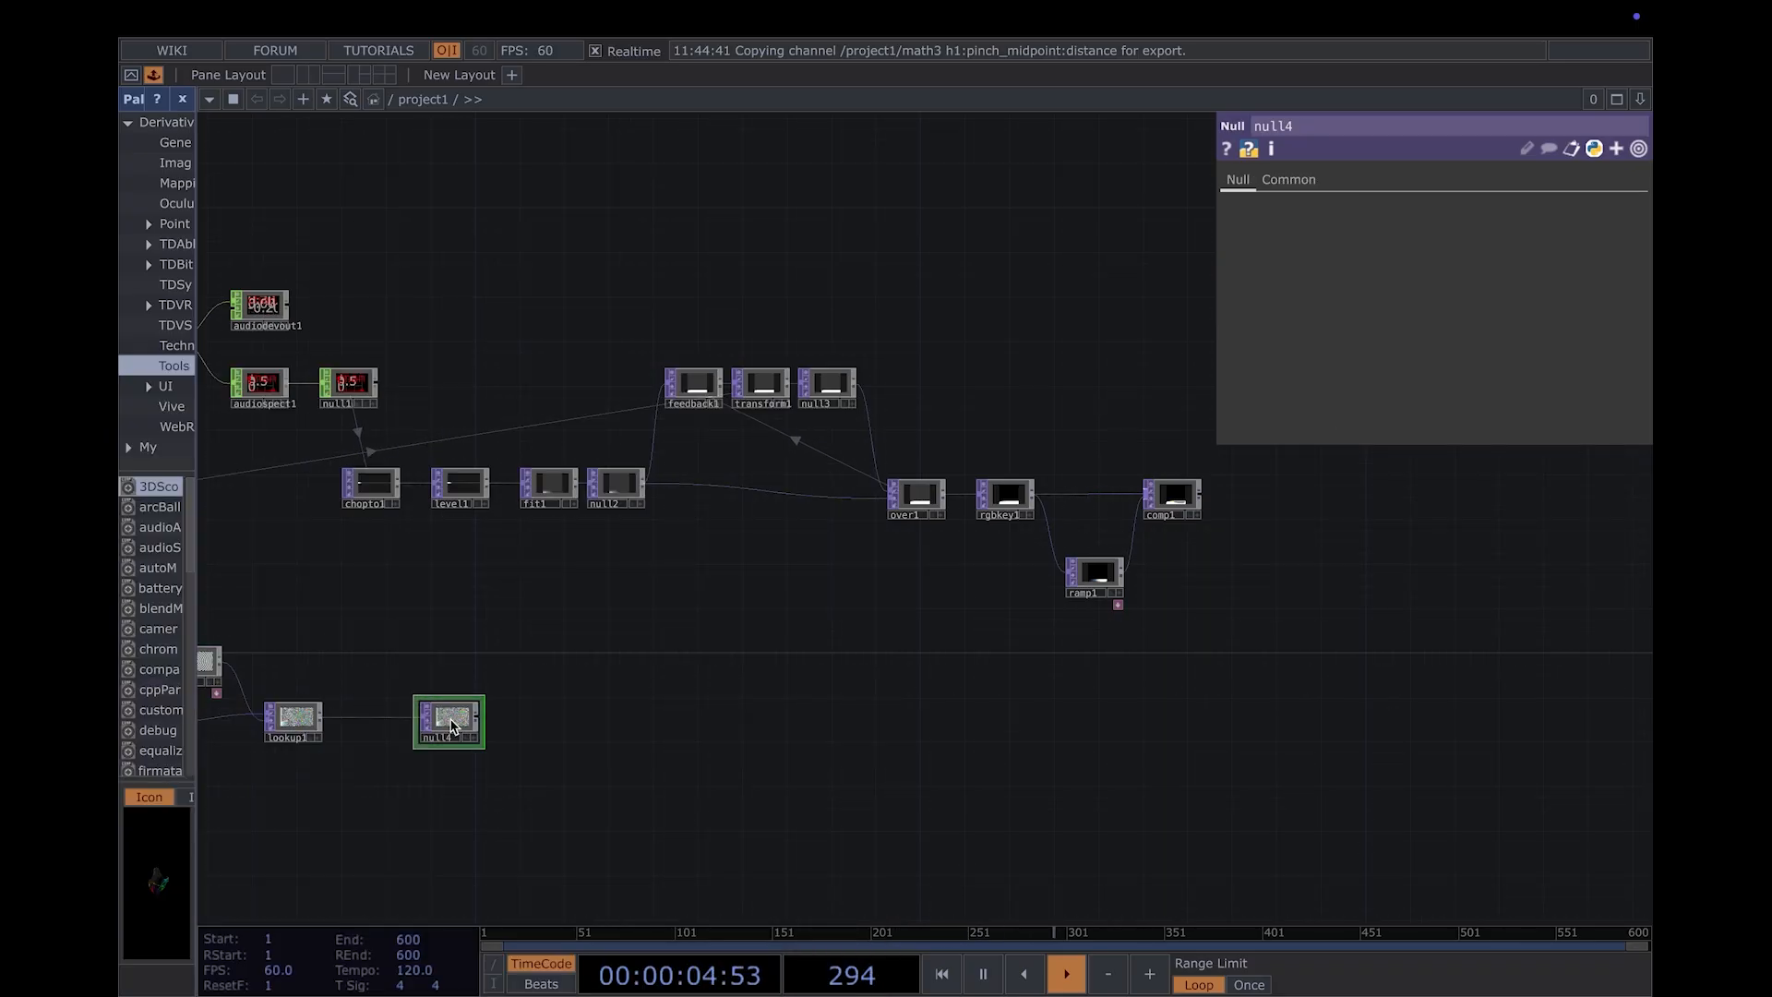
- Add a Composite TOP below and to the right of comp1 and connect comp1 and null4 to its input
key(Tab)
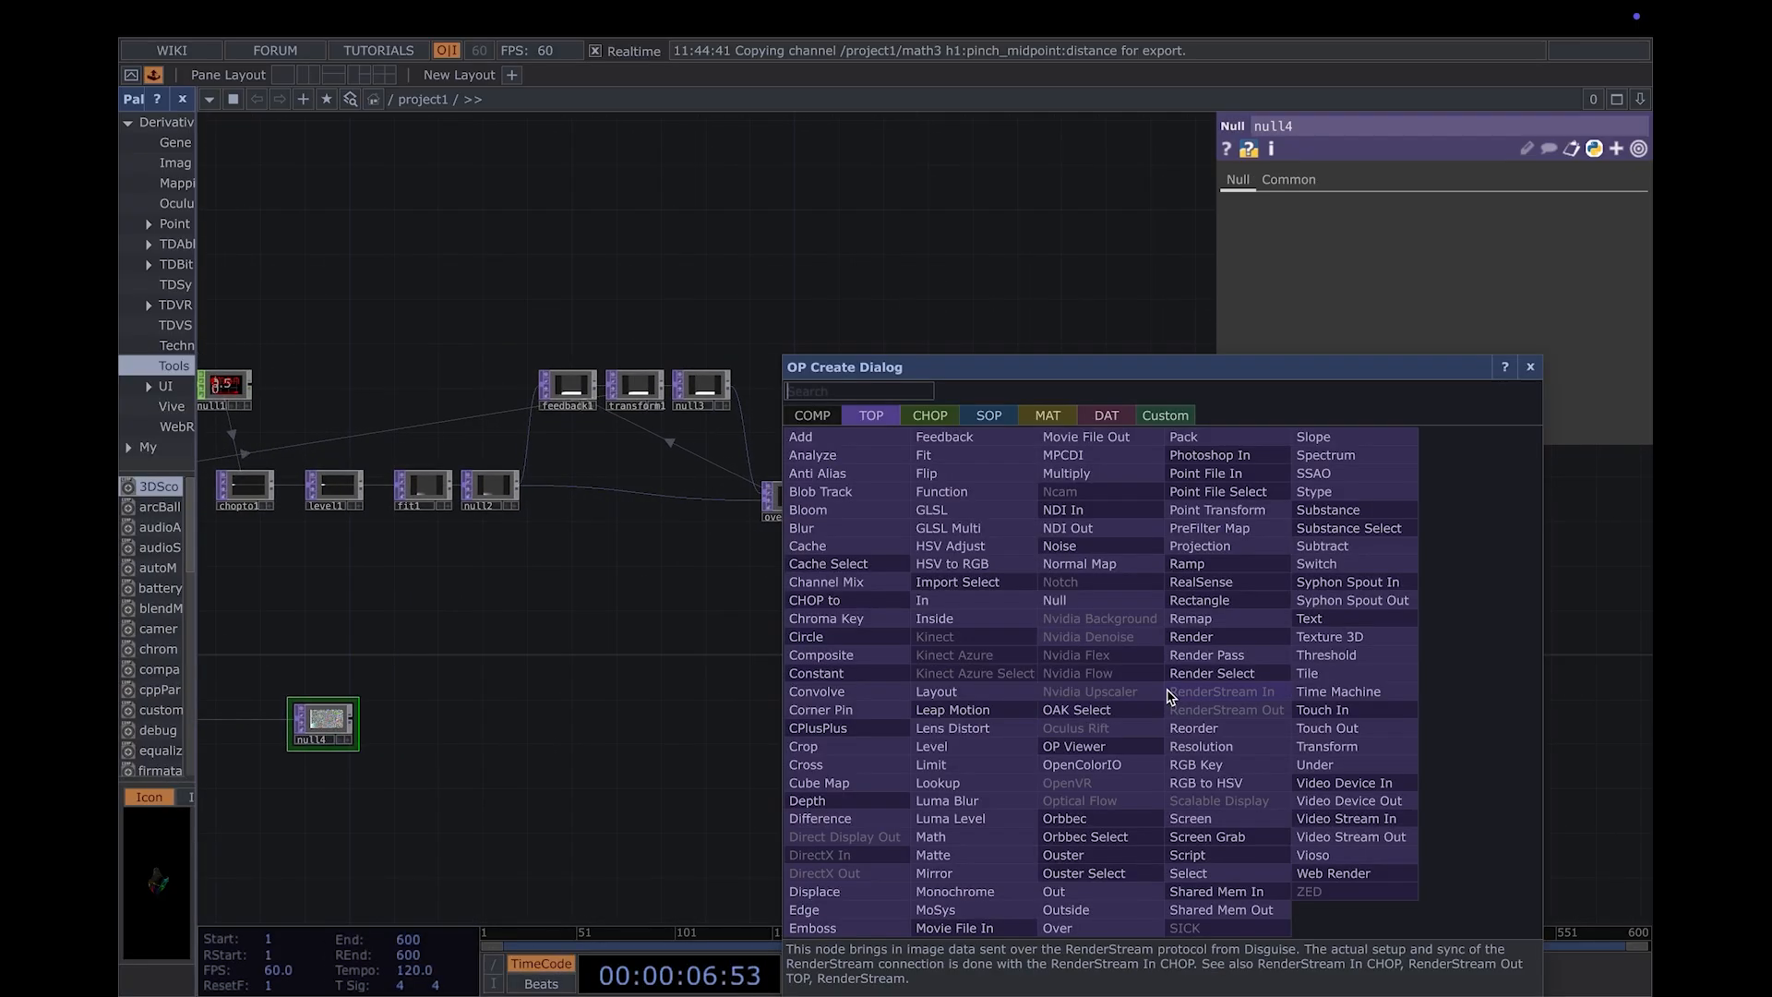
text(comp)
key(Return)
click(1149, 685)
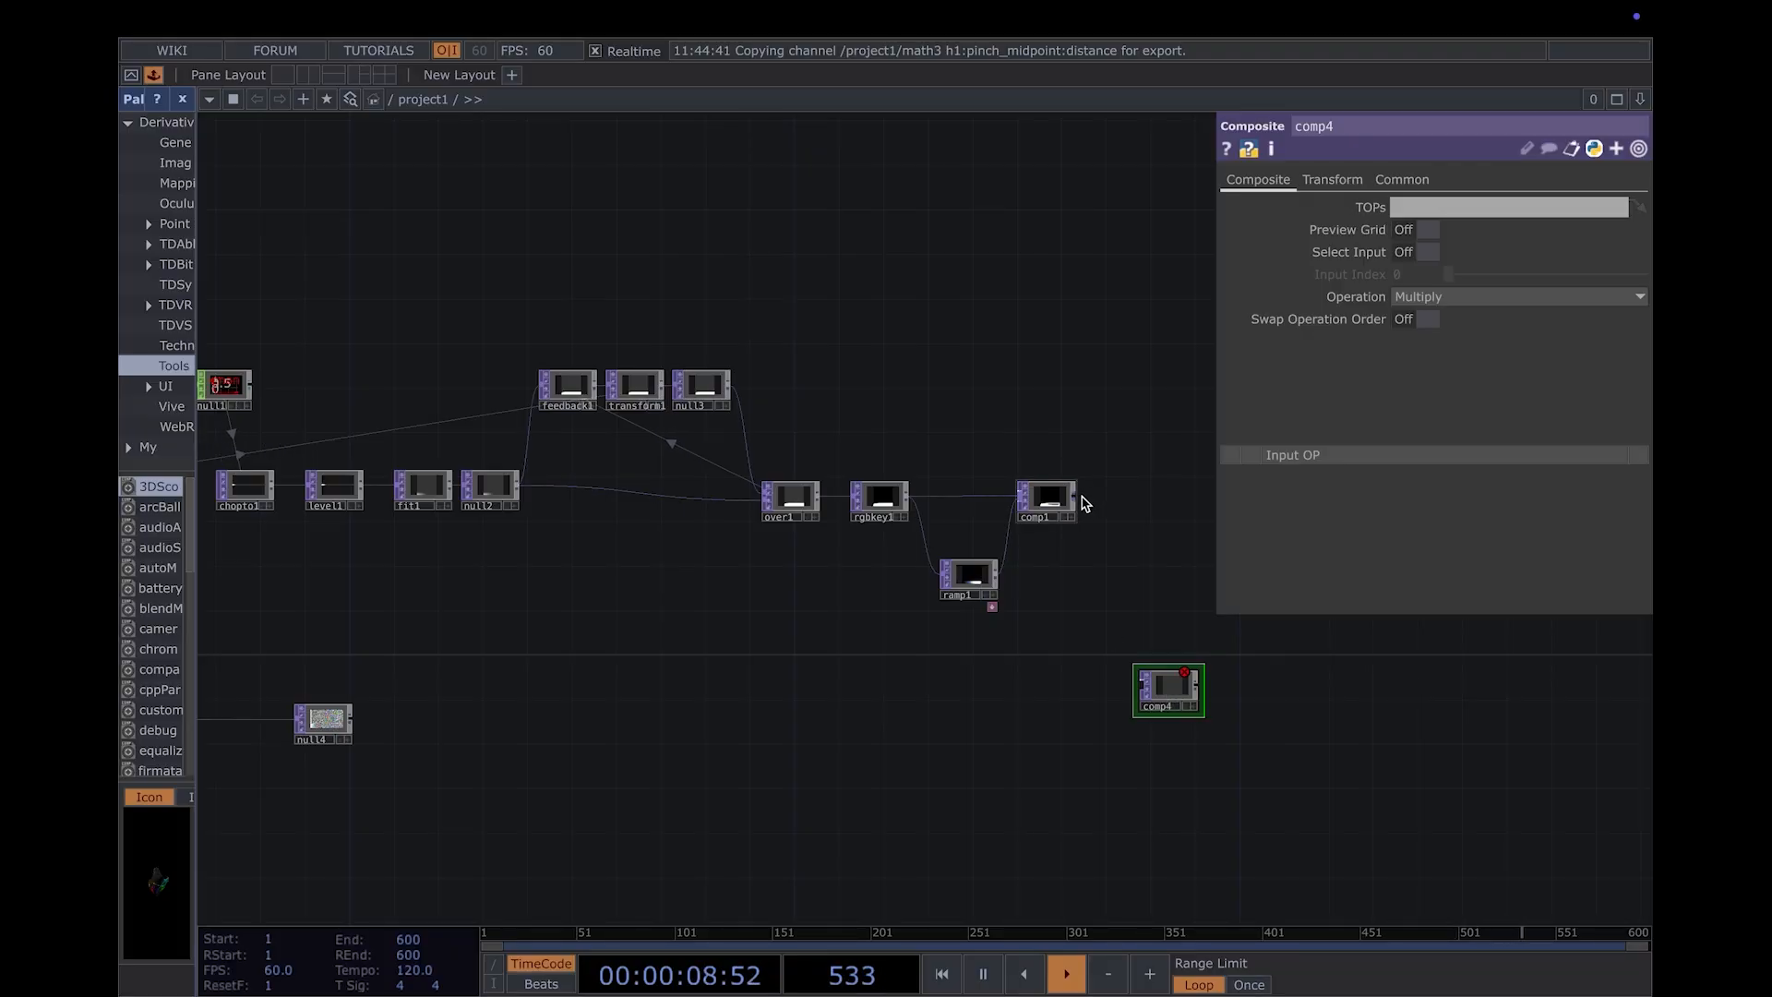
drag(1131, 689, 1135, 688)
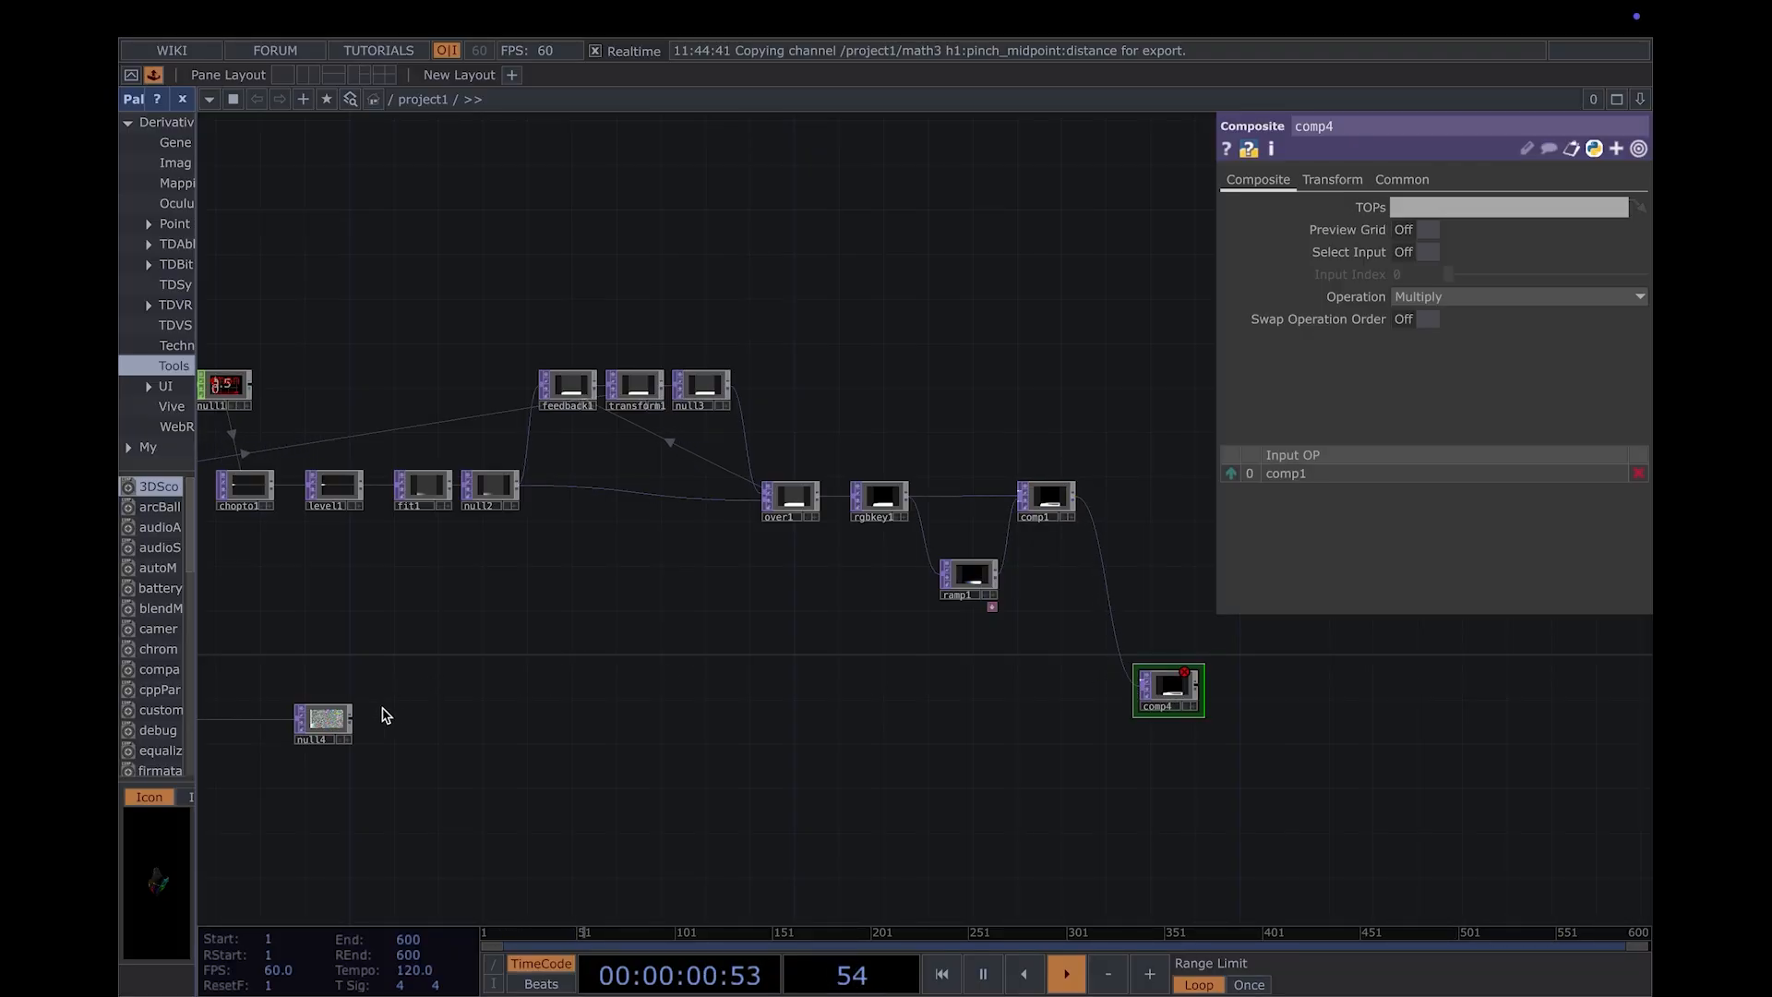
click(1137, 691)
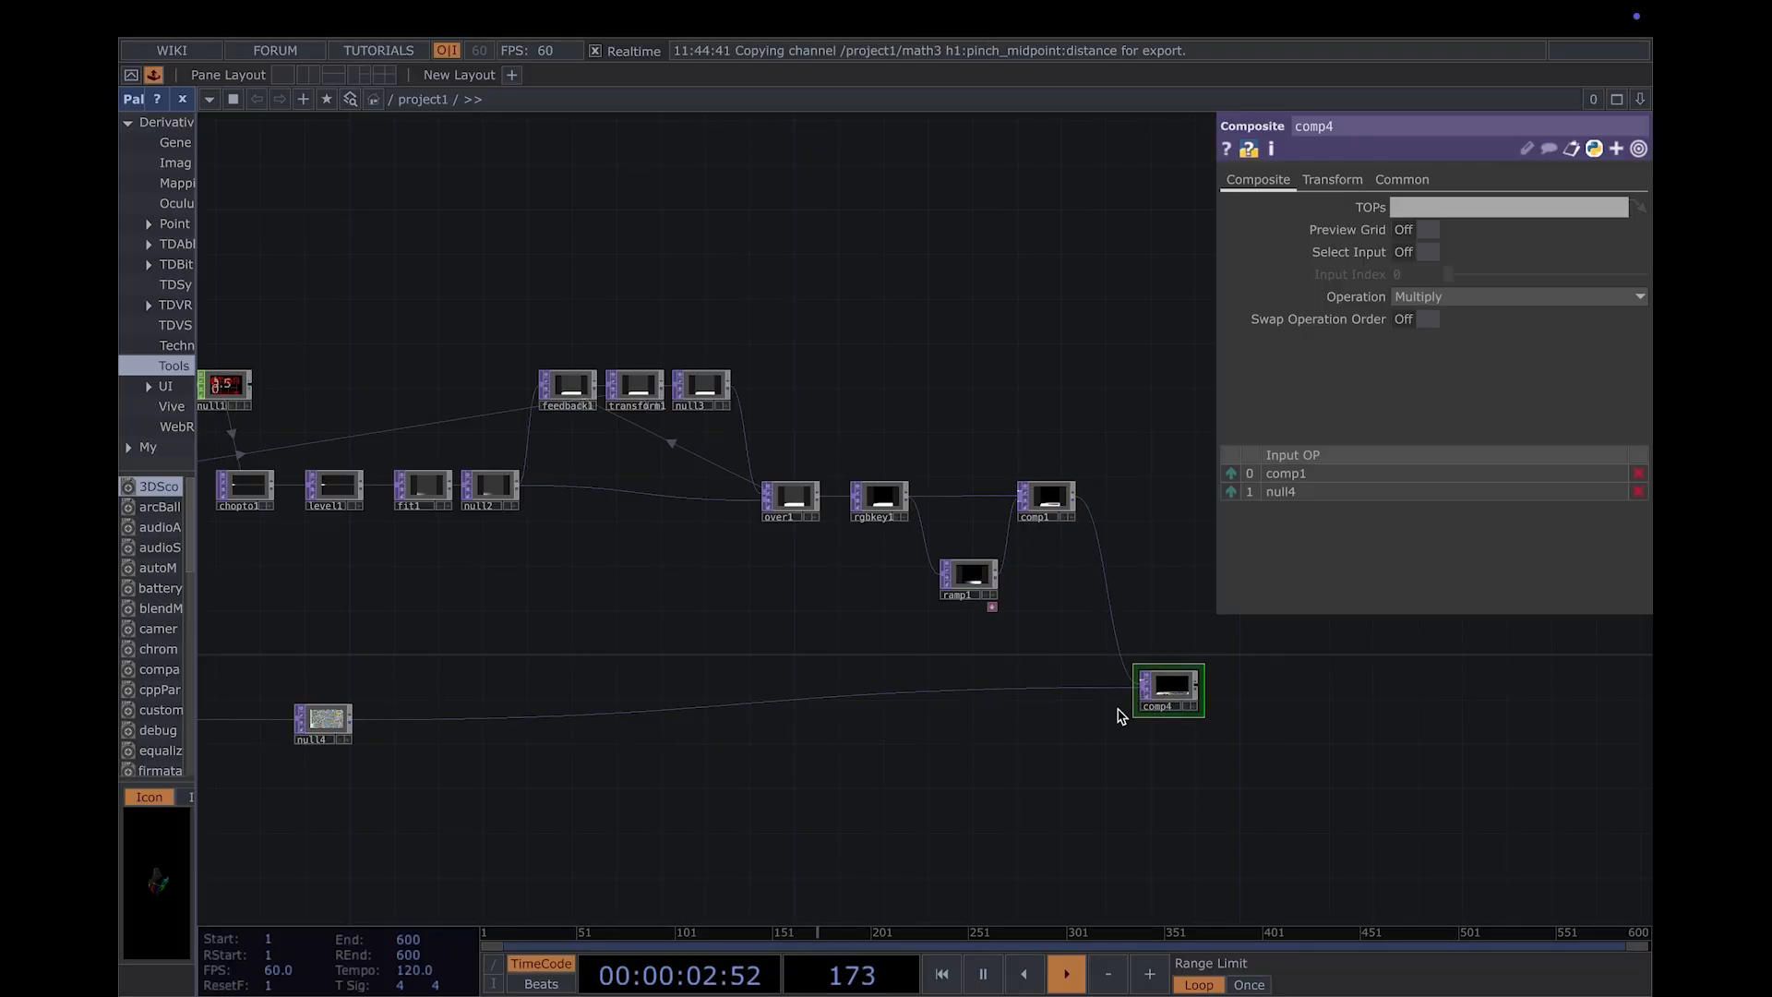
- Set the operation of the comp4 Composite TOP to Maximum and inspect its output
scroll(1191, 736, up, 5)
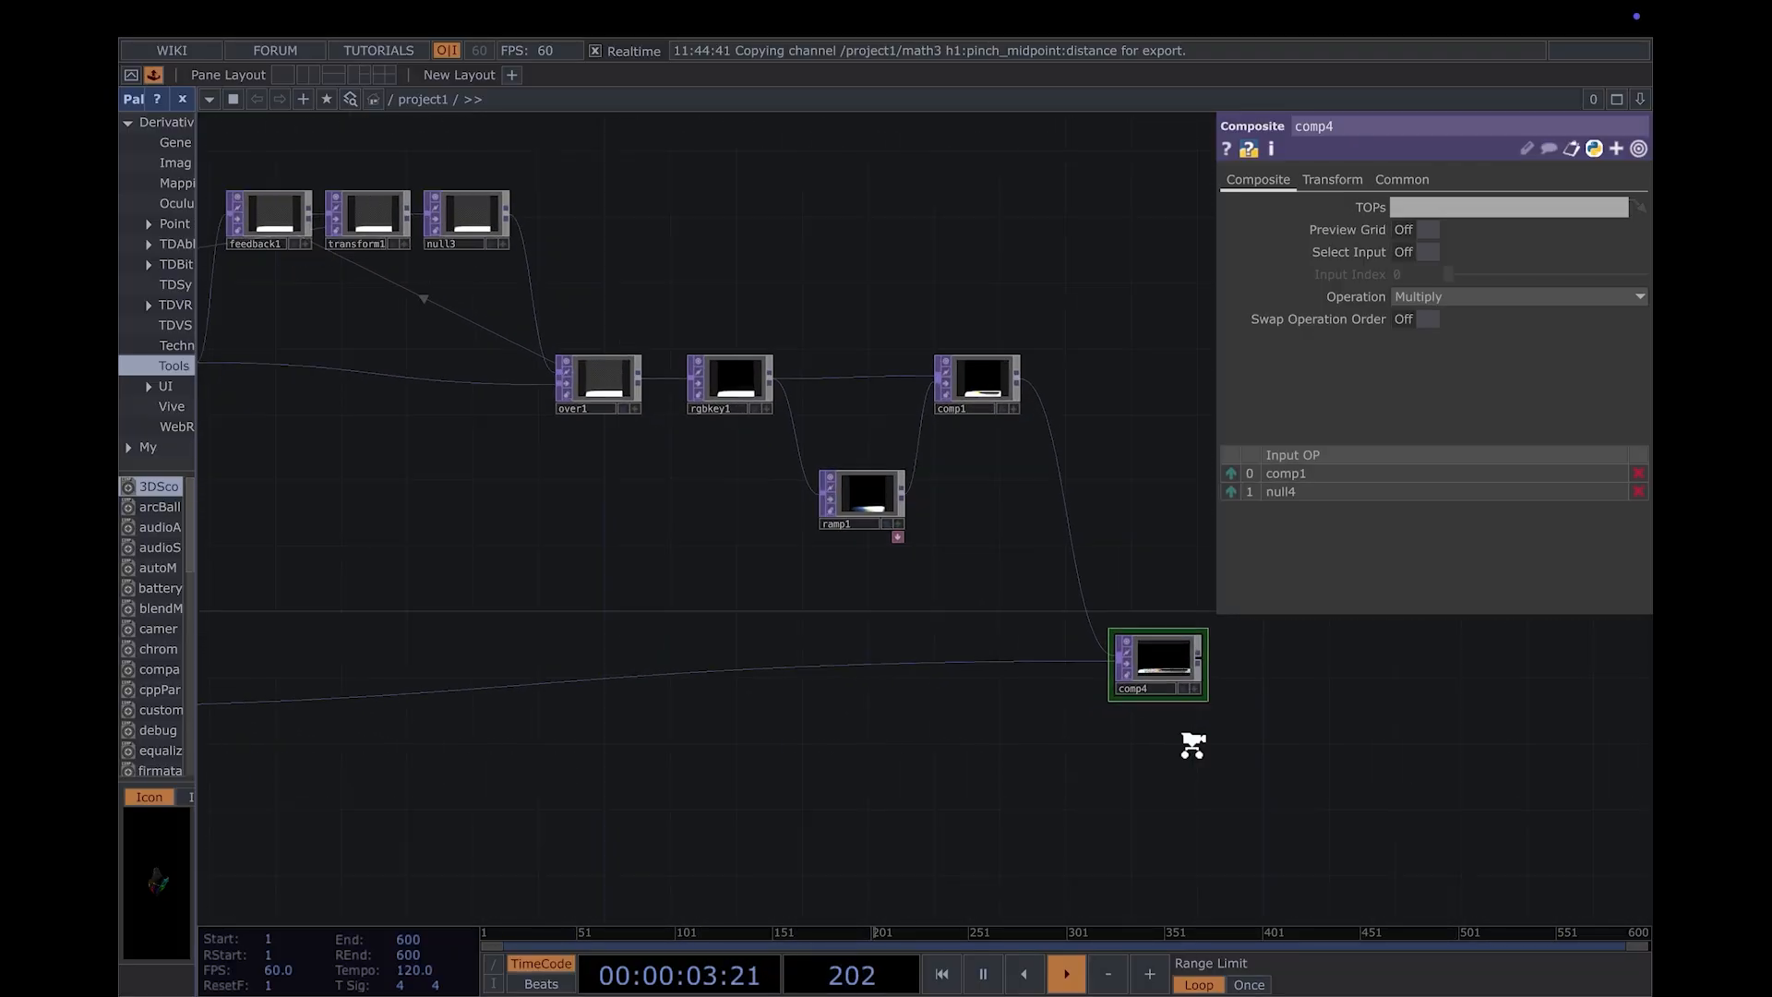
click(1468, 296)
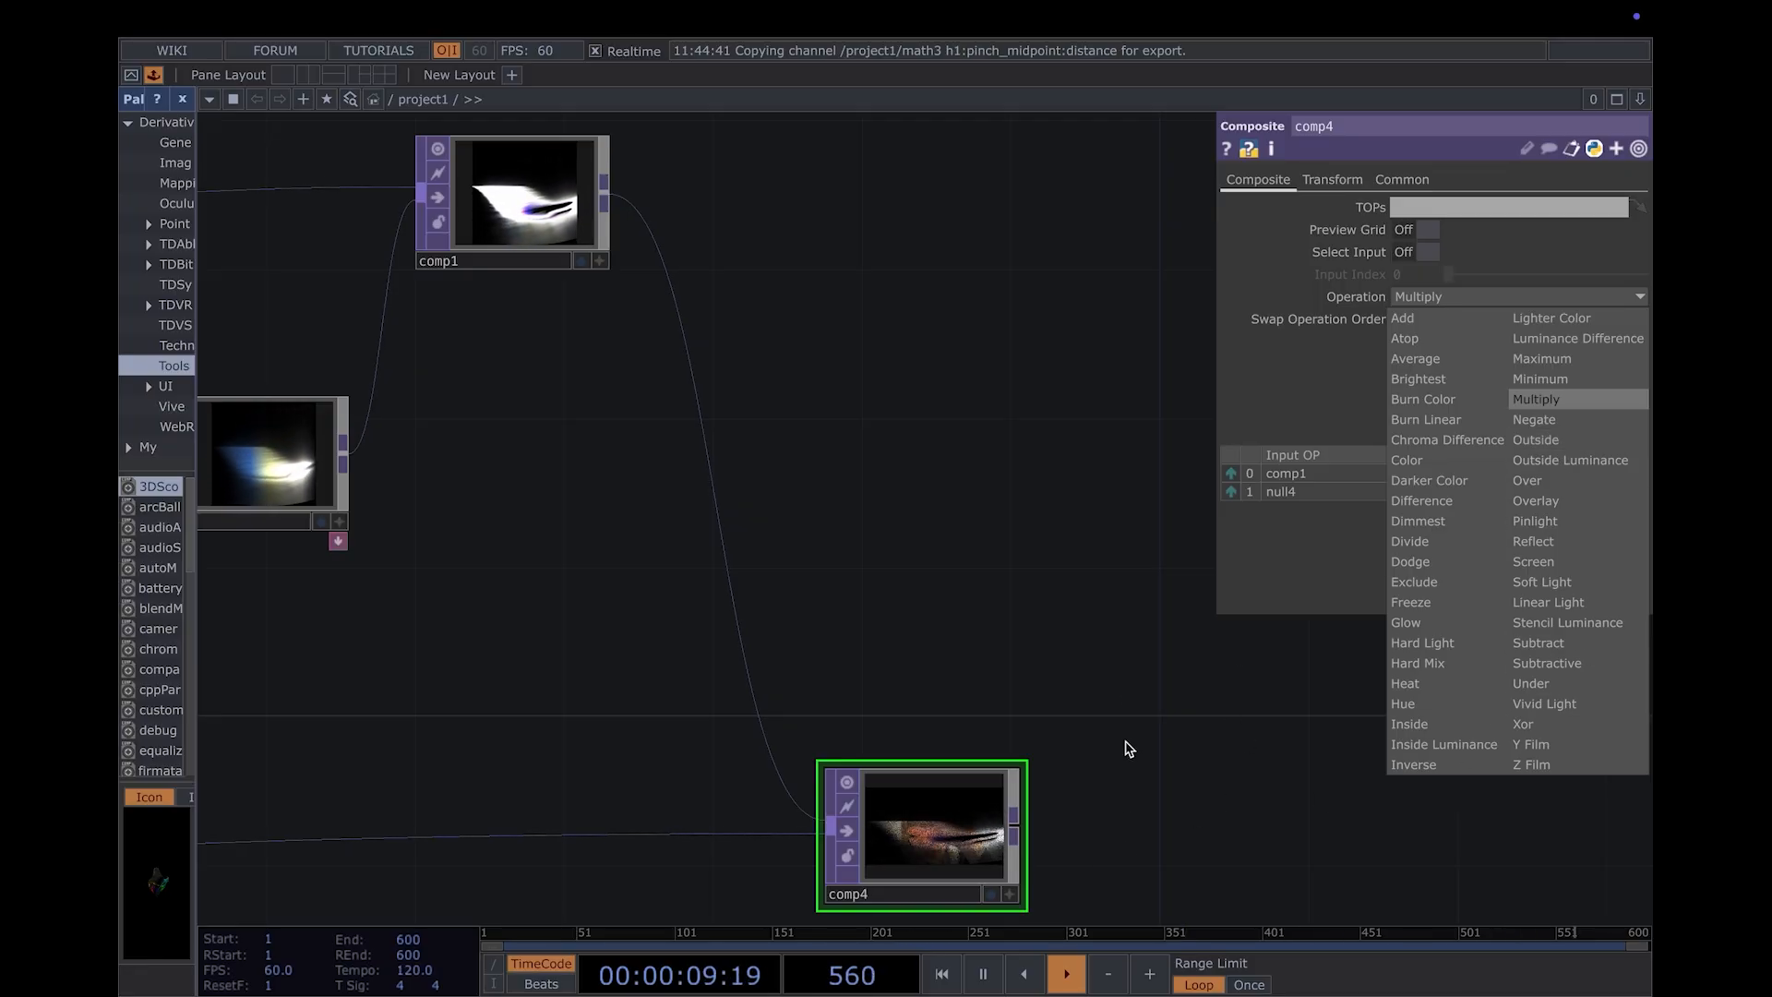
click(1114, 849)
click(1606, 296)
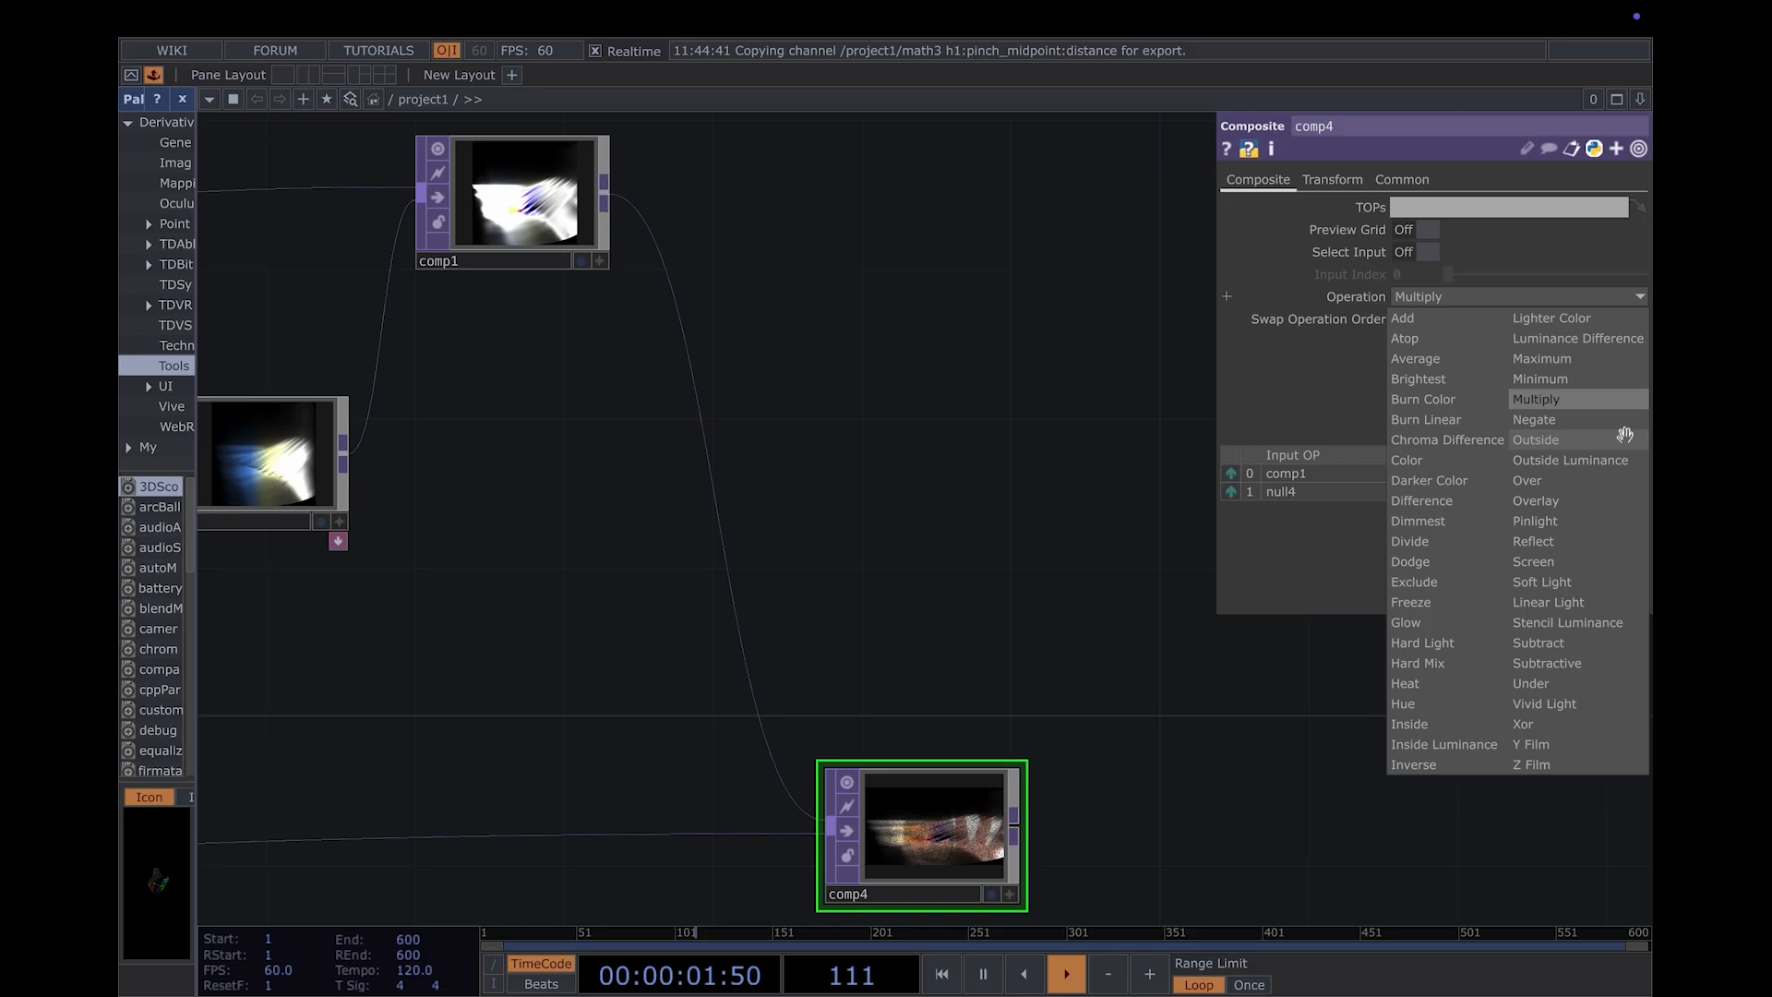
click(1619, 360)
drag(1111, 821, 1128, 609)
scroll(1093, 685, up, 5)
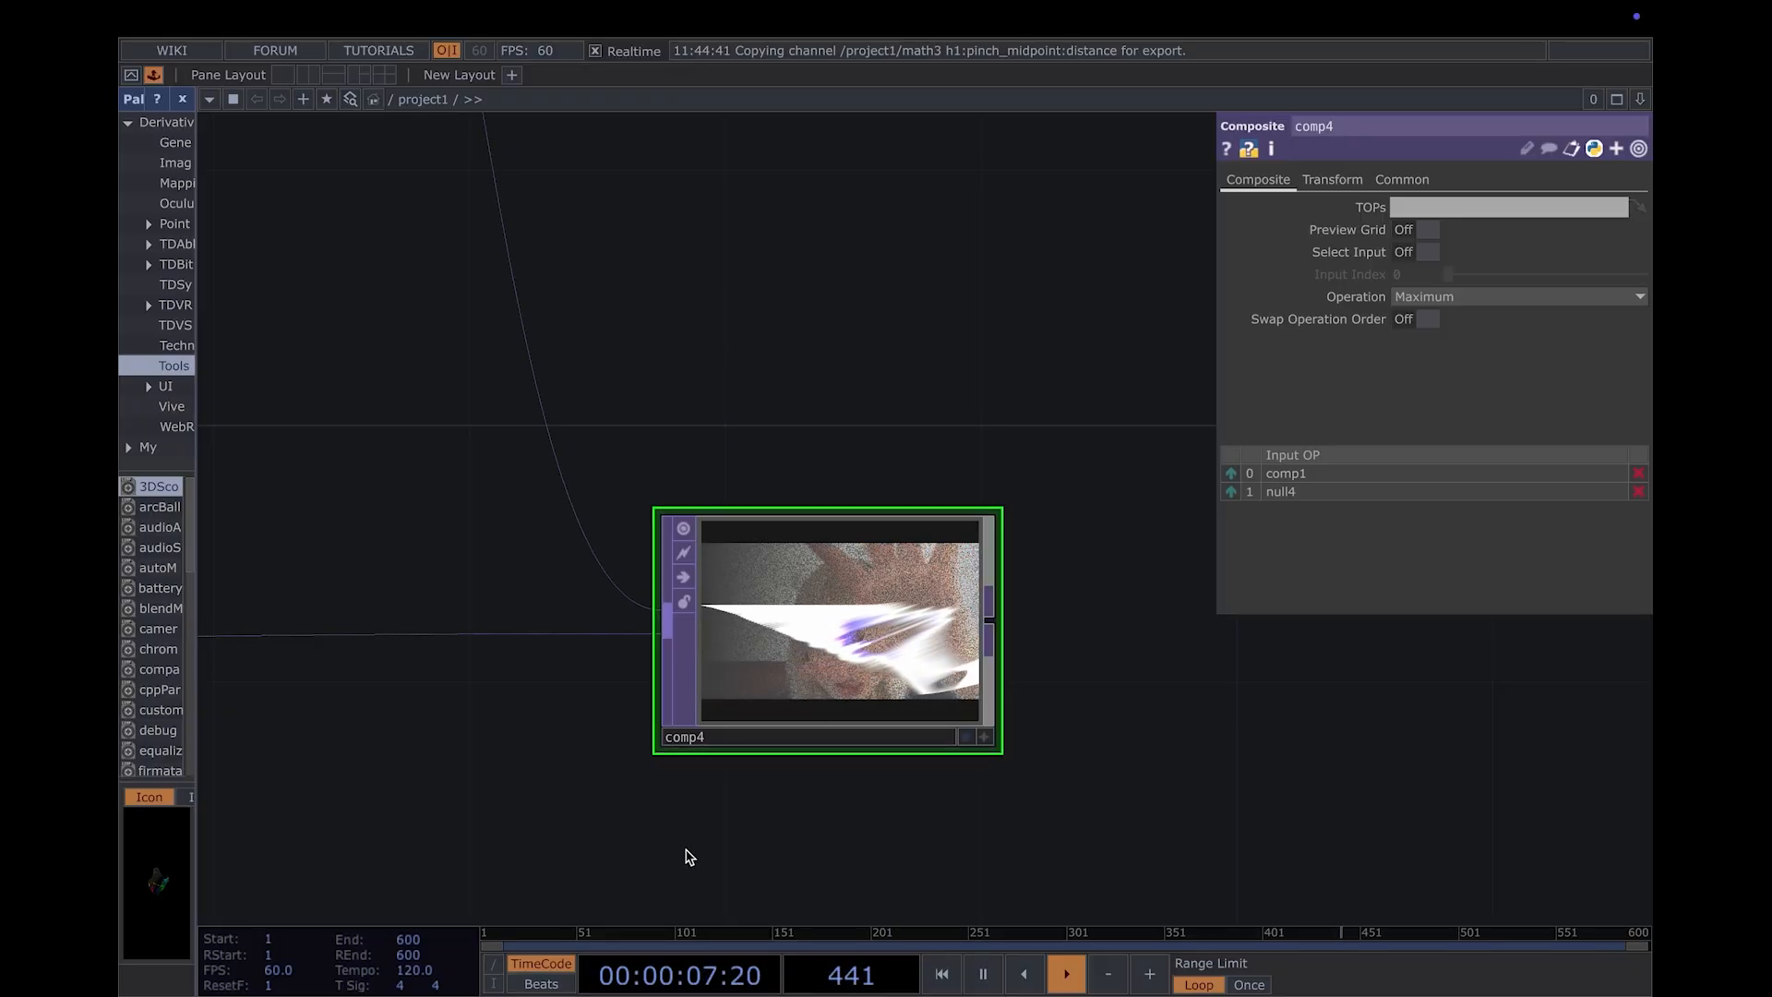
- Adjust the ramp2 gradient by placing a grey key close to the black start and moving the white end key slightly inward
drag(595, 808, 894, 775)
scroll(812, 804, down, 10)
drag(688, 858, 966, 751)
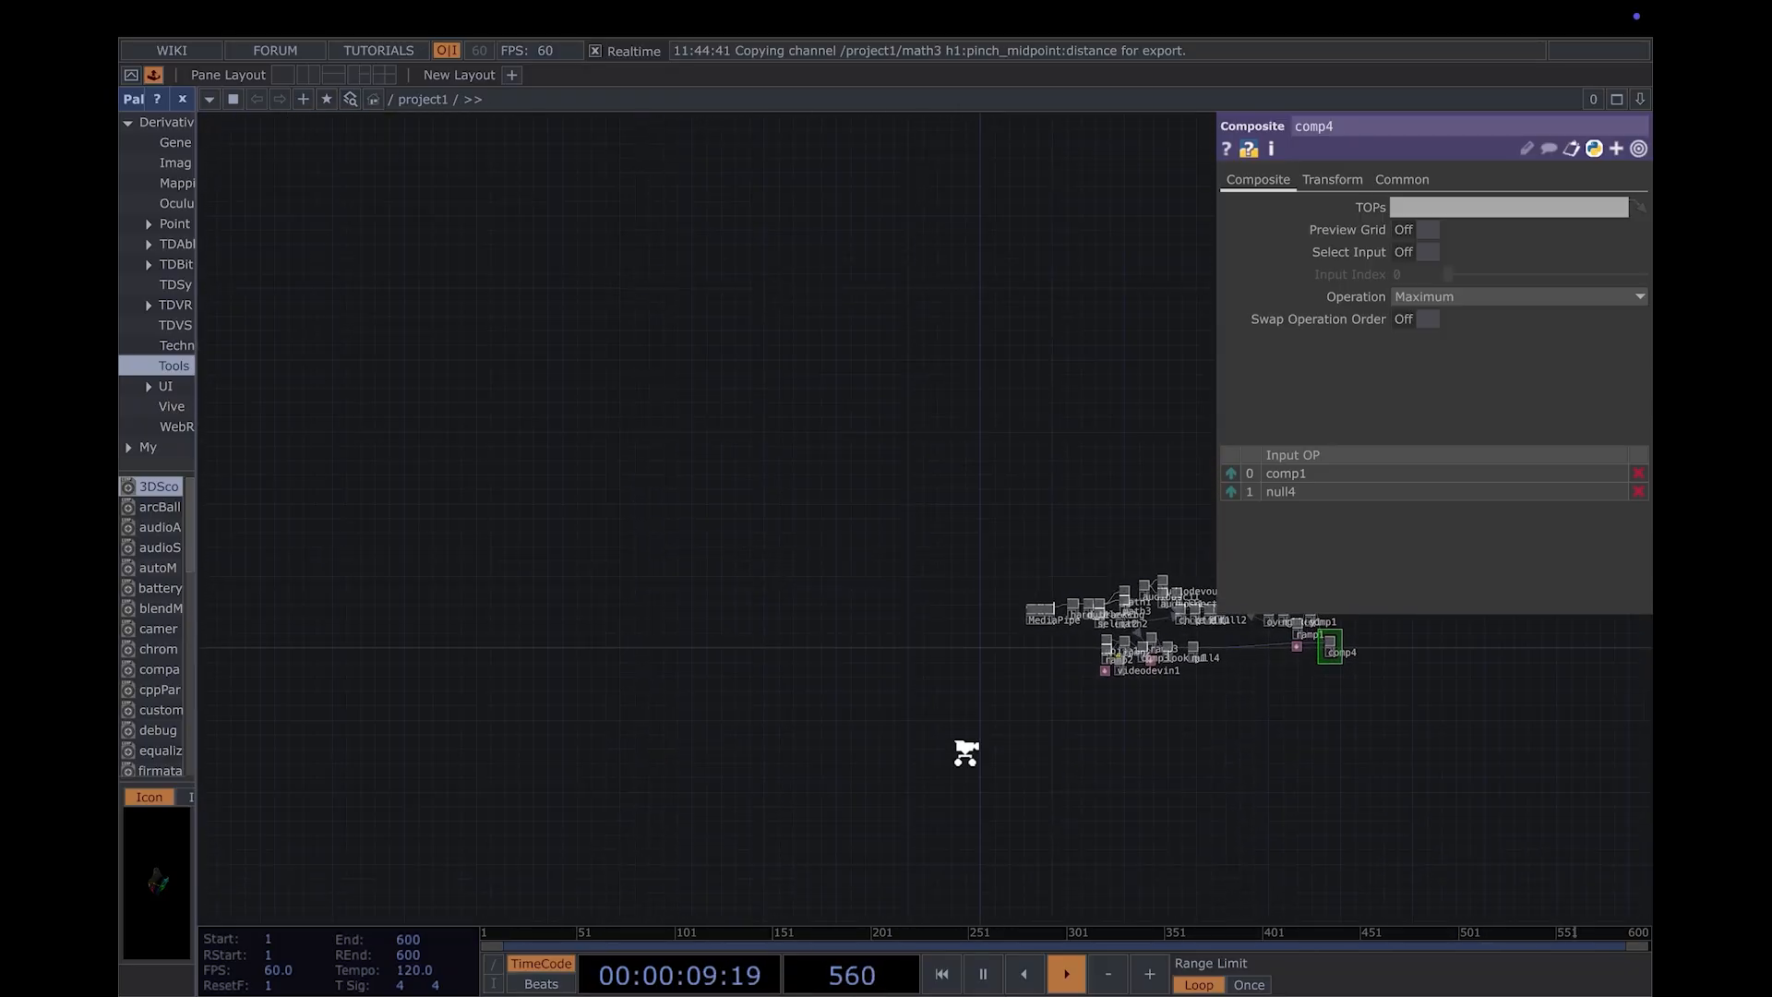
scroll(967, 753, up, 2)
scroll(1142, 653, up, 10)
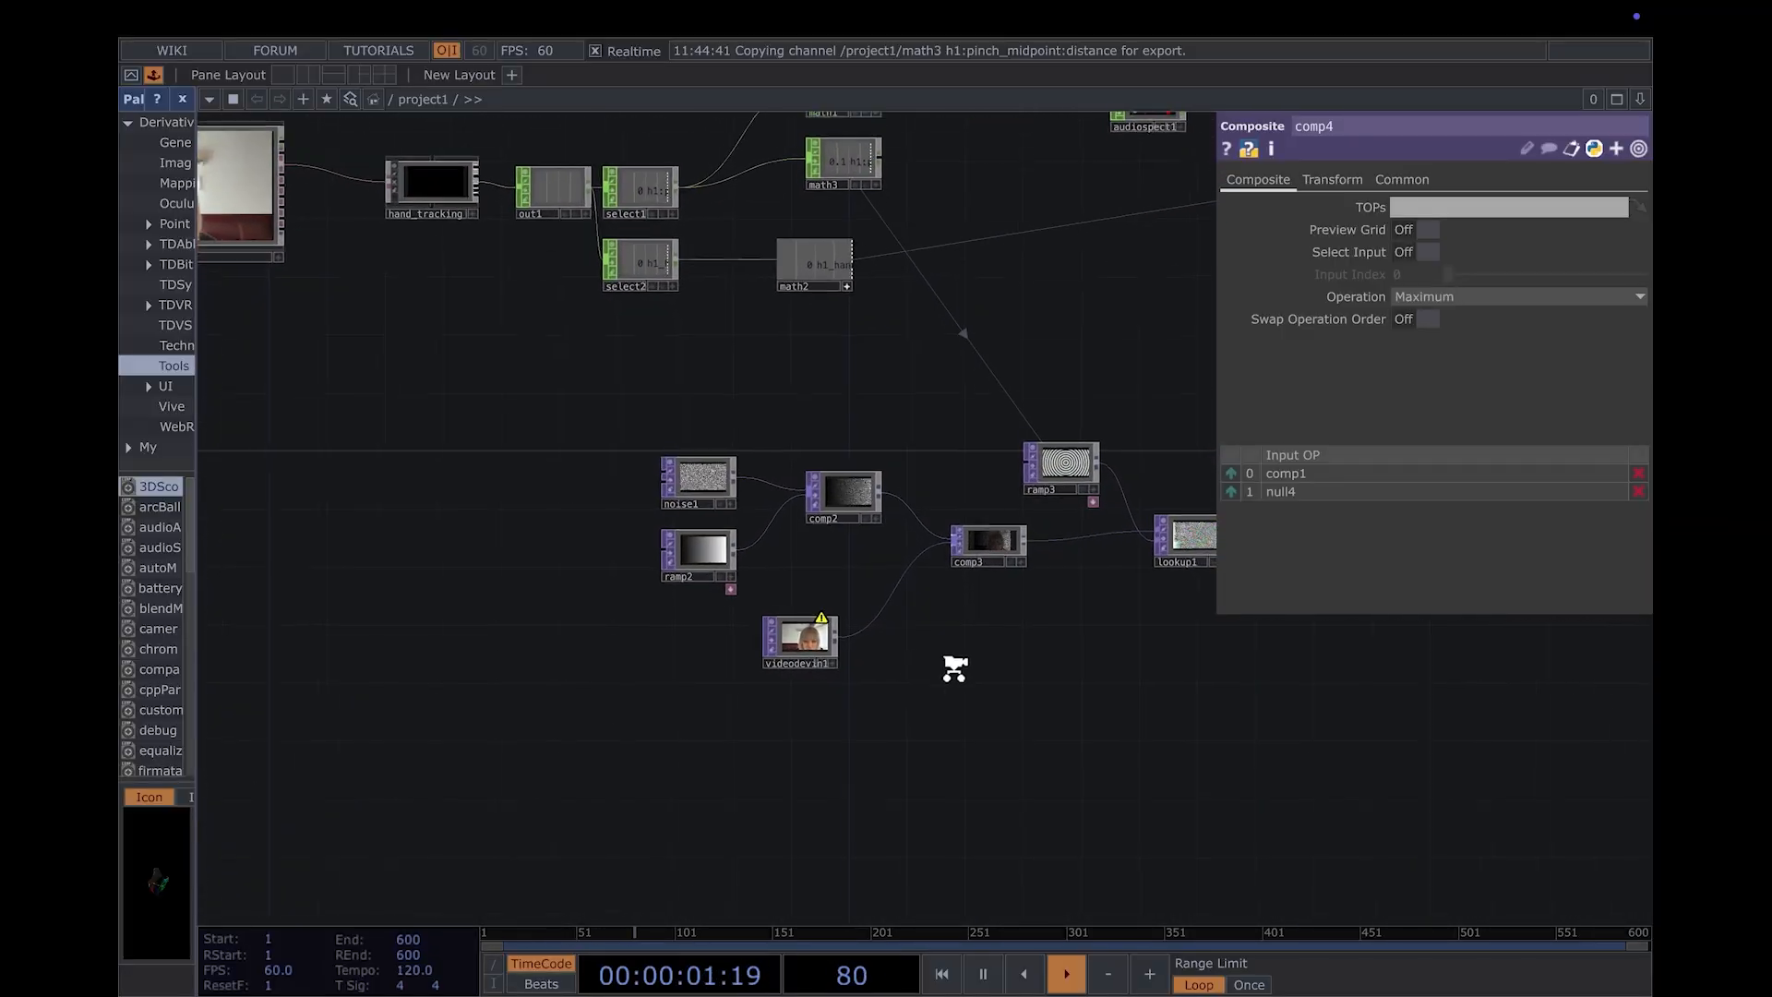
click(682, 557)
scroll(826, 555, up, 4)
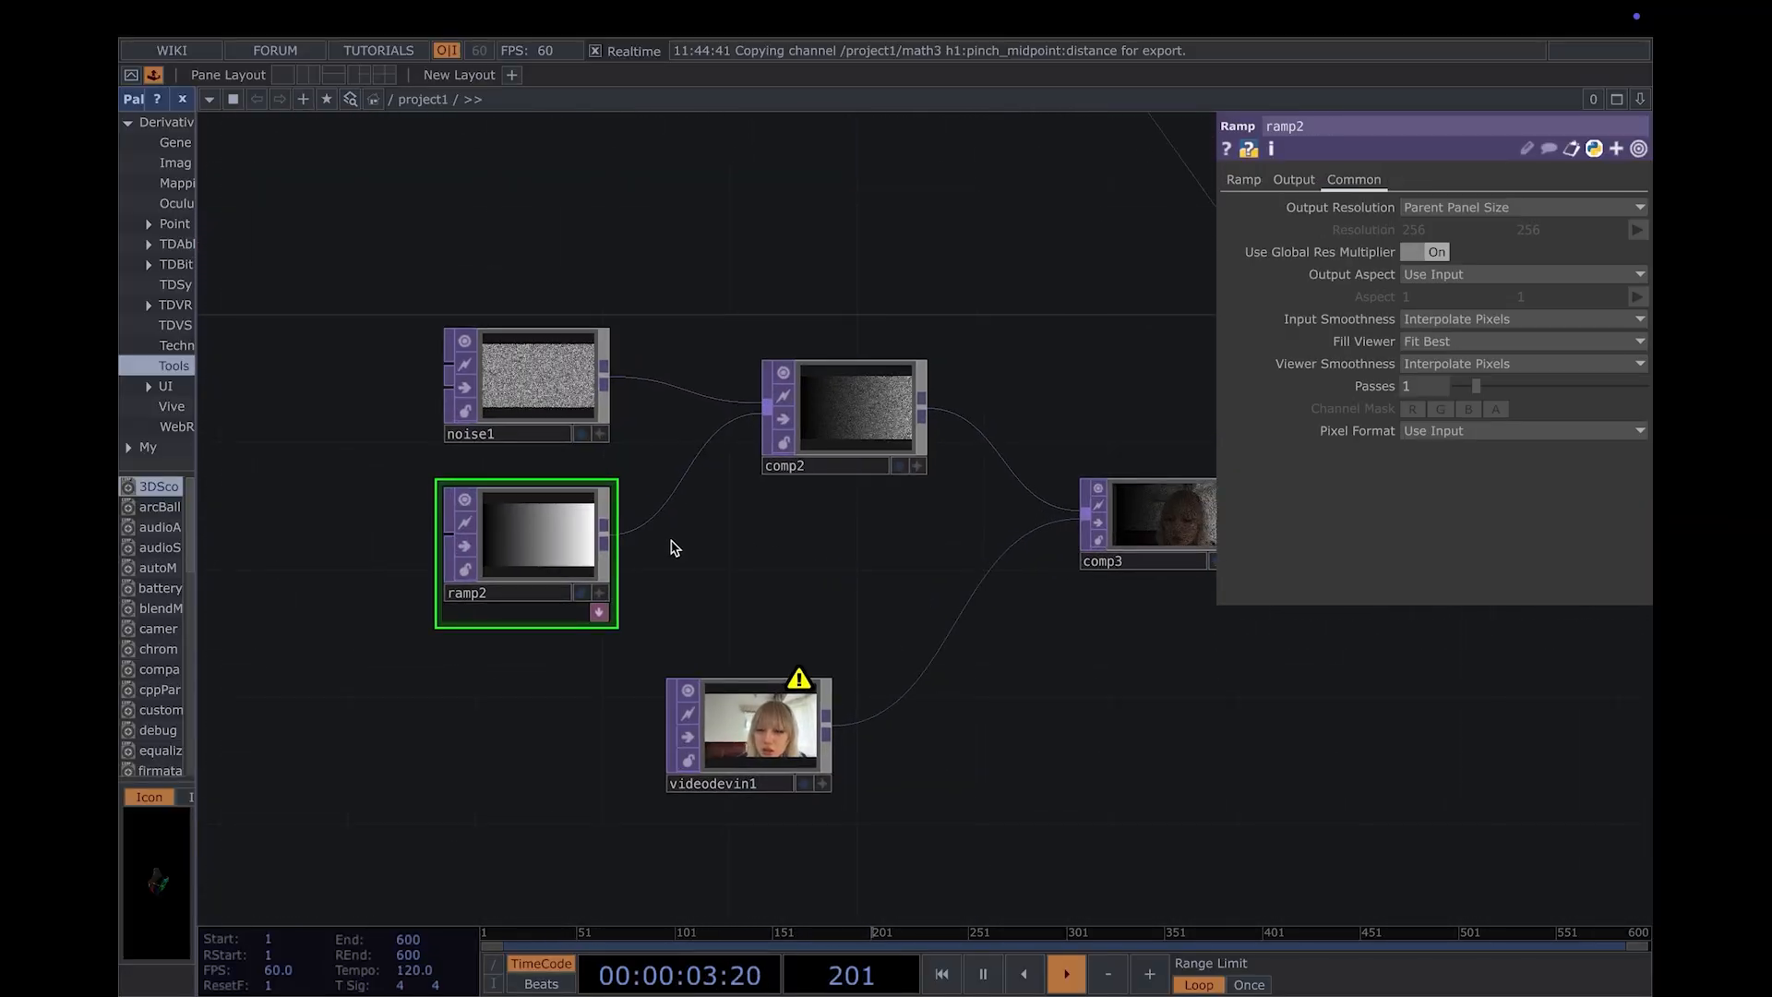
click(471, 551)
drag(654, 557, 592, 590)
scroll(478, 596, up, 3)
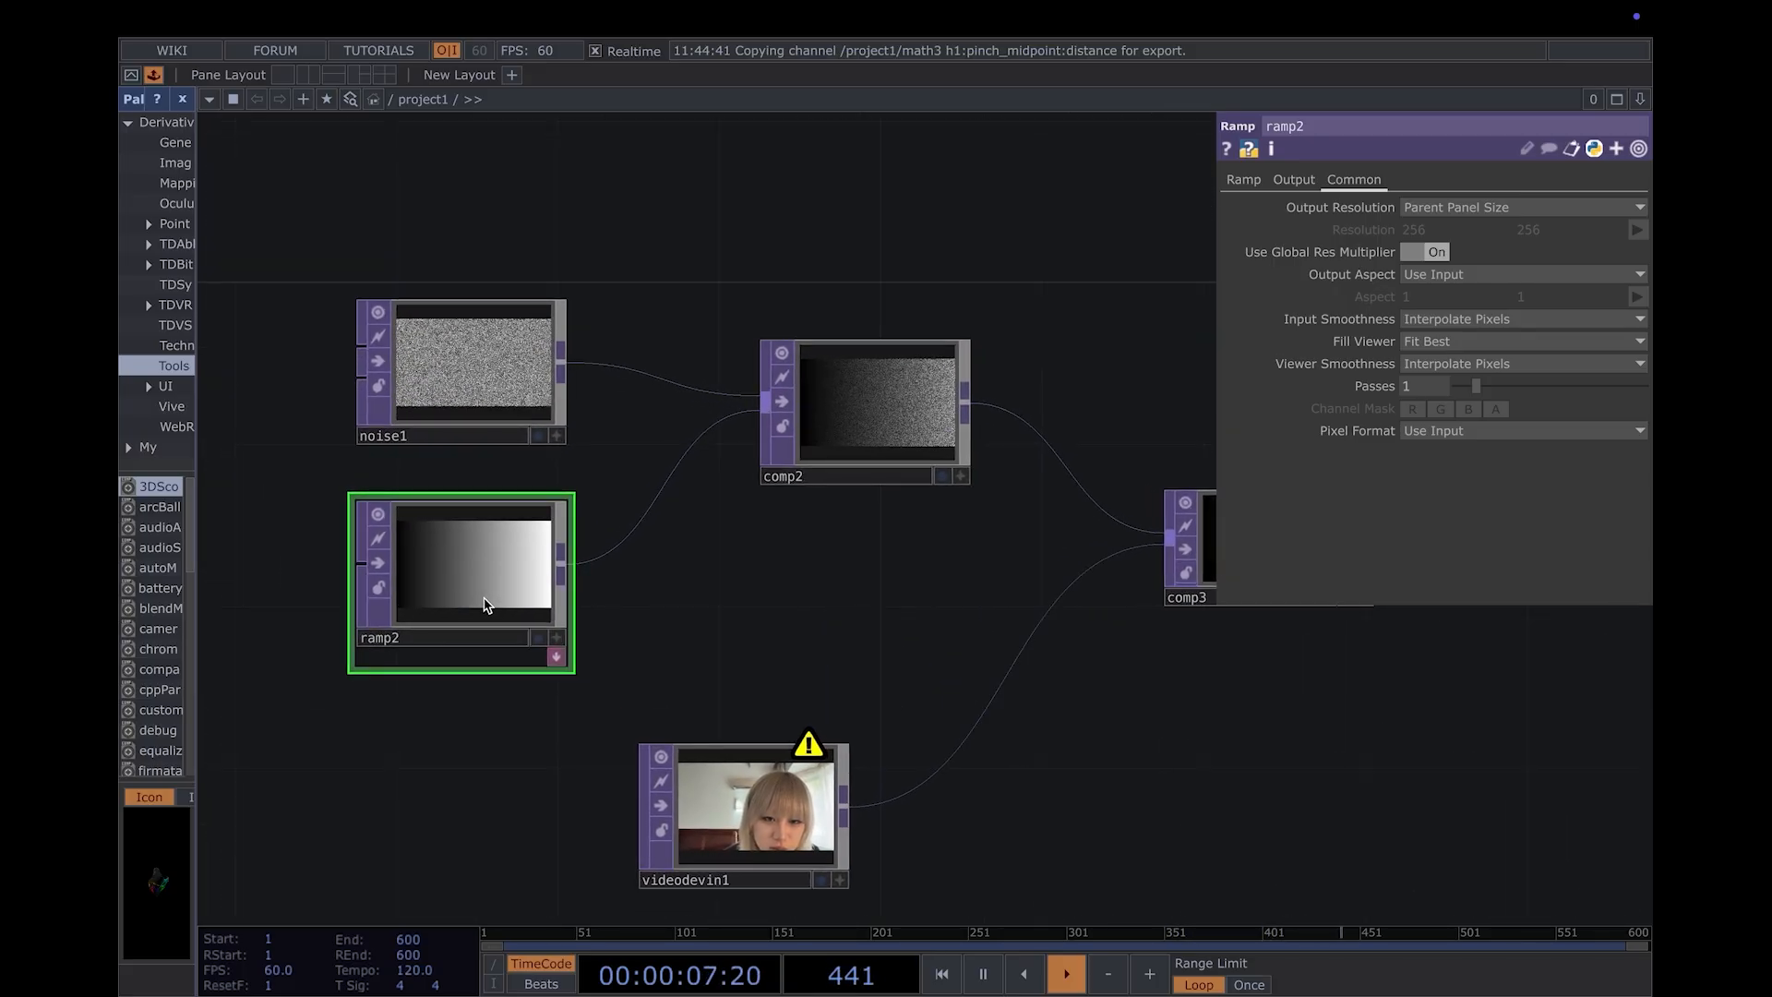
click(1243, 180)
mouse_move(1420, 231)
mouse_down()
mouse_move(1280, 229)
mouse_move(1392, 228)
mouse_up()
mouse_move(1249, 230)
mouse_down()
mouse_move(1436, 231)
mouse_move(1248, 231)
mouse_up()
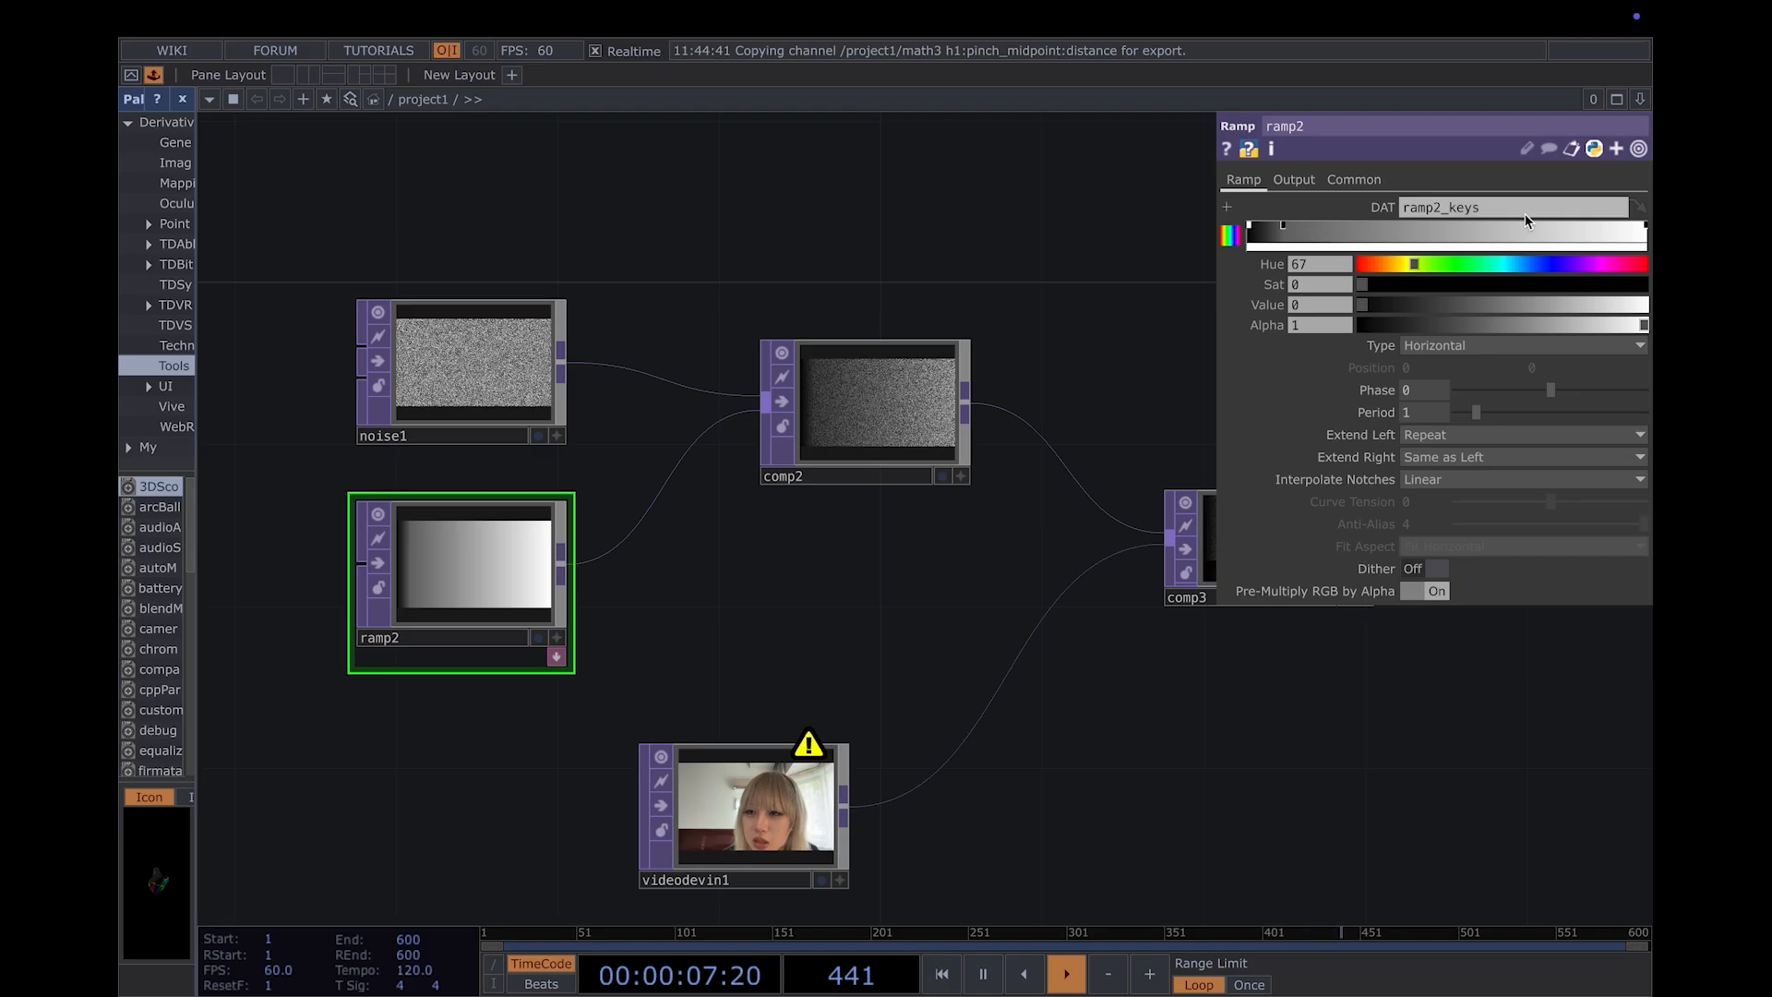
mouse_move(1645, 228)
mouse_down()
mouse_move(1584, 229)
mouse_move(1624, 229)
mouse_up()
- Examine how the adjusted ramp2 gradient affects the edges of the comp4 composite
scroll(1412, 730, down, 10)
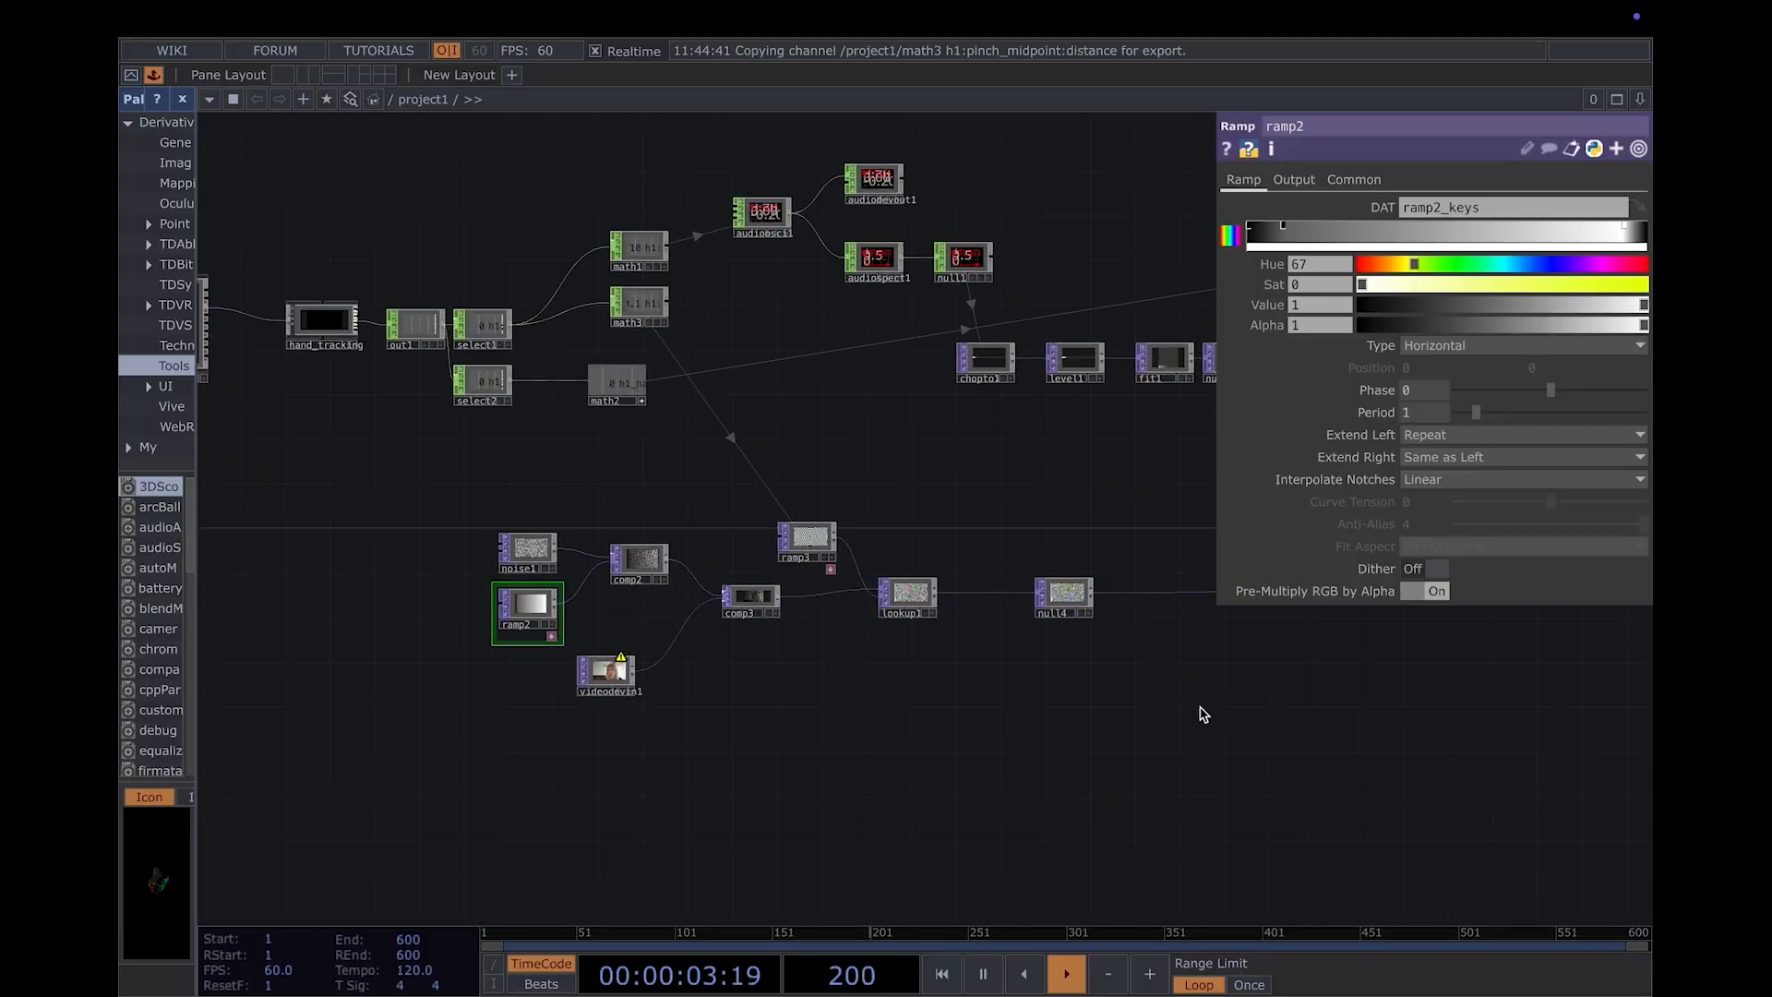
scroll(1203, 713, up, 10)
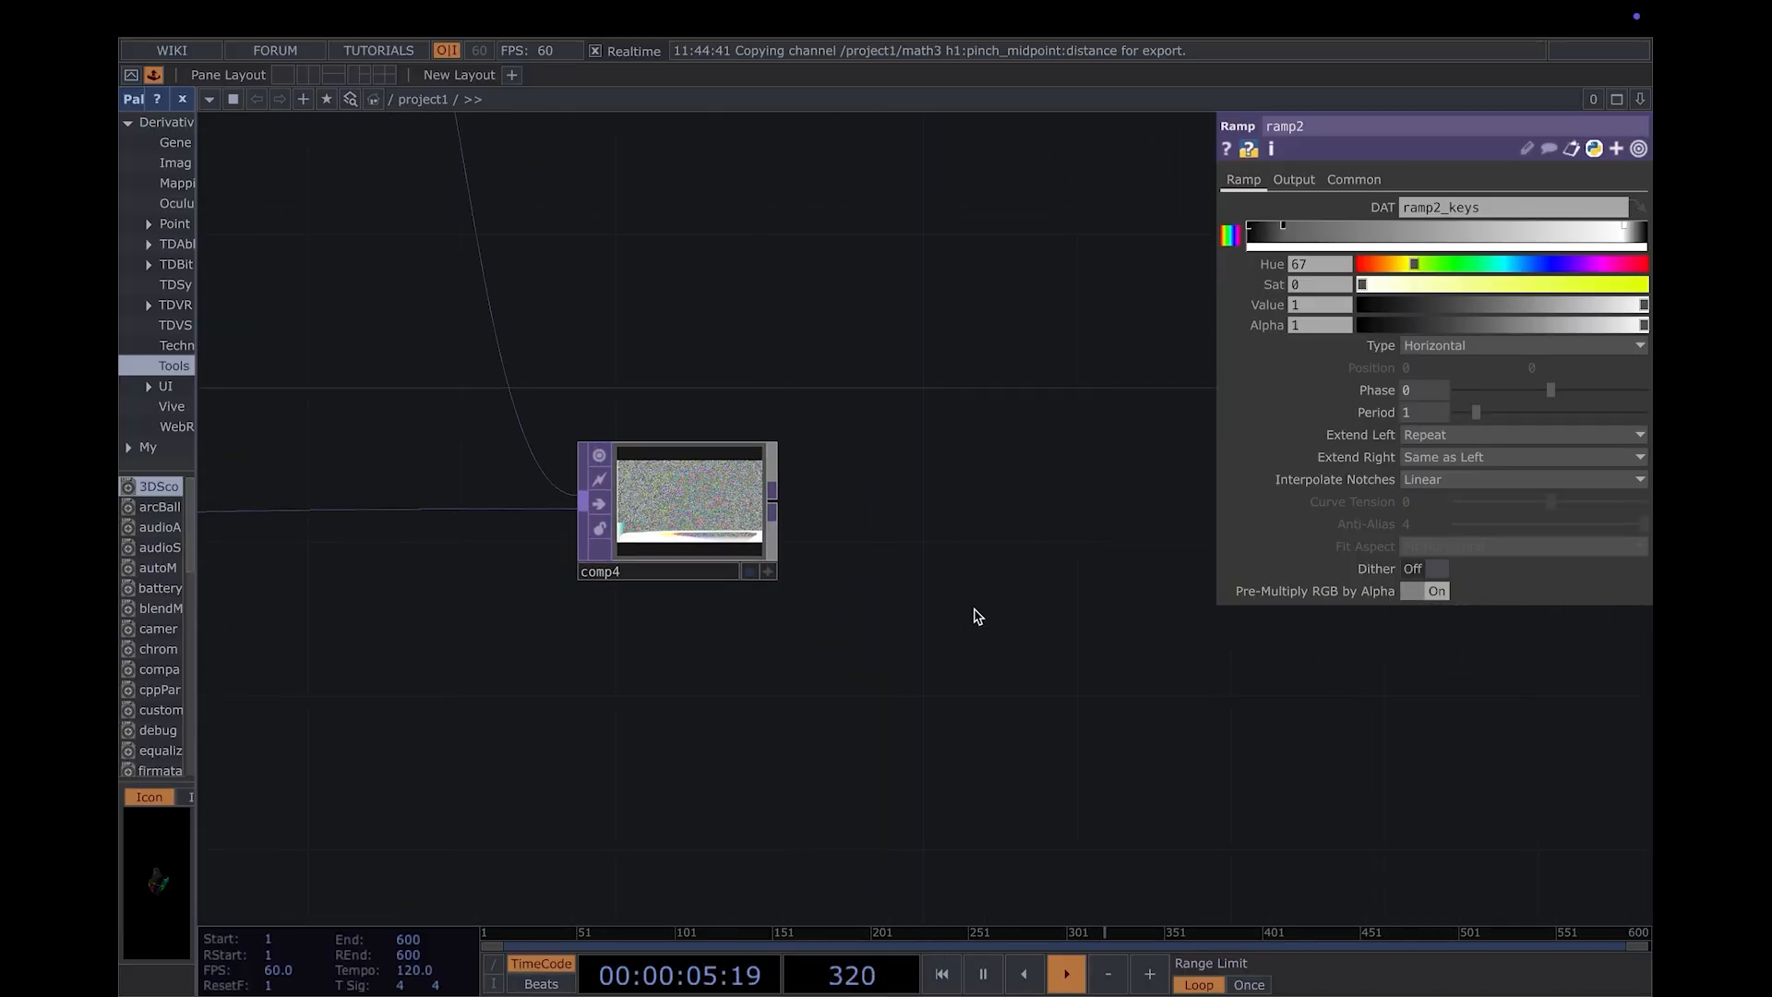
scroll(939, 604, up, 6)
drag(933, 606, 1279, 618)
scroll(1028, 664, down, 1)
drag(943, 681, 1129, 701)
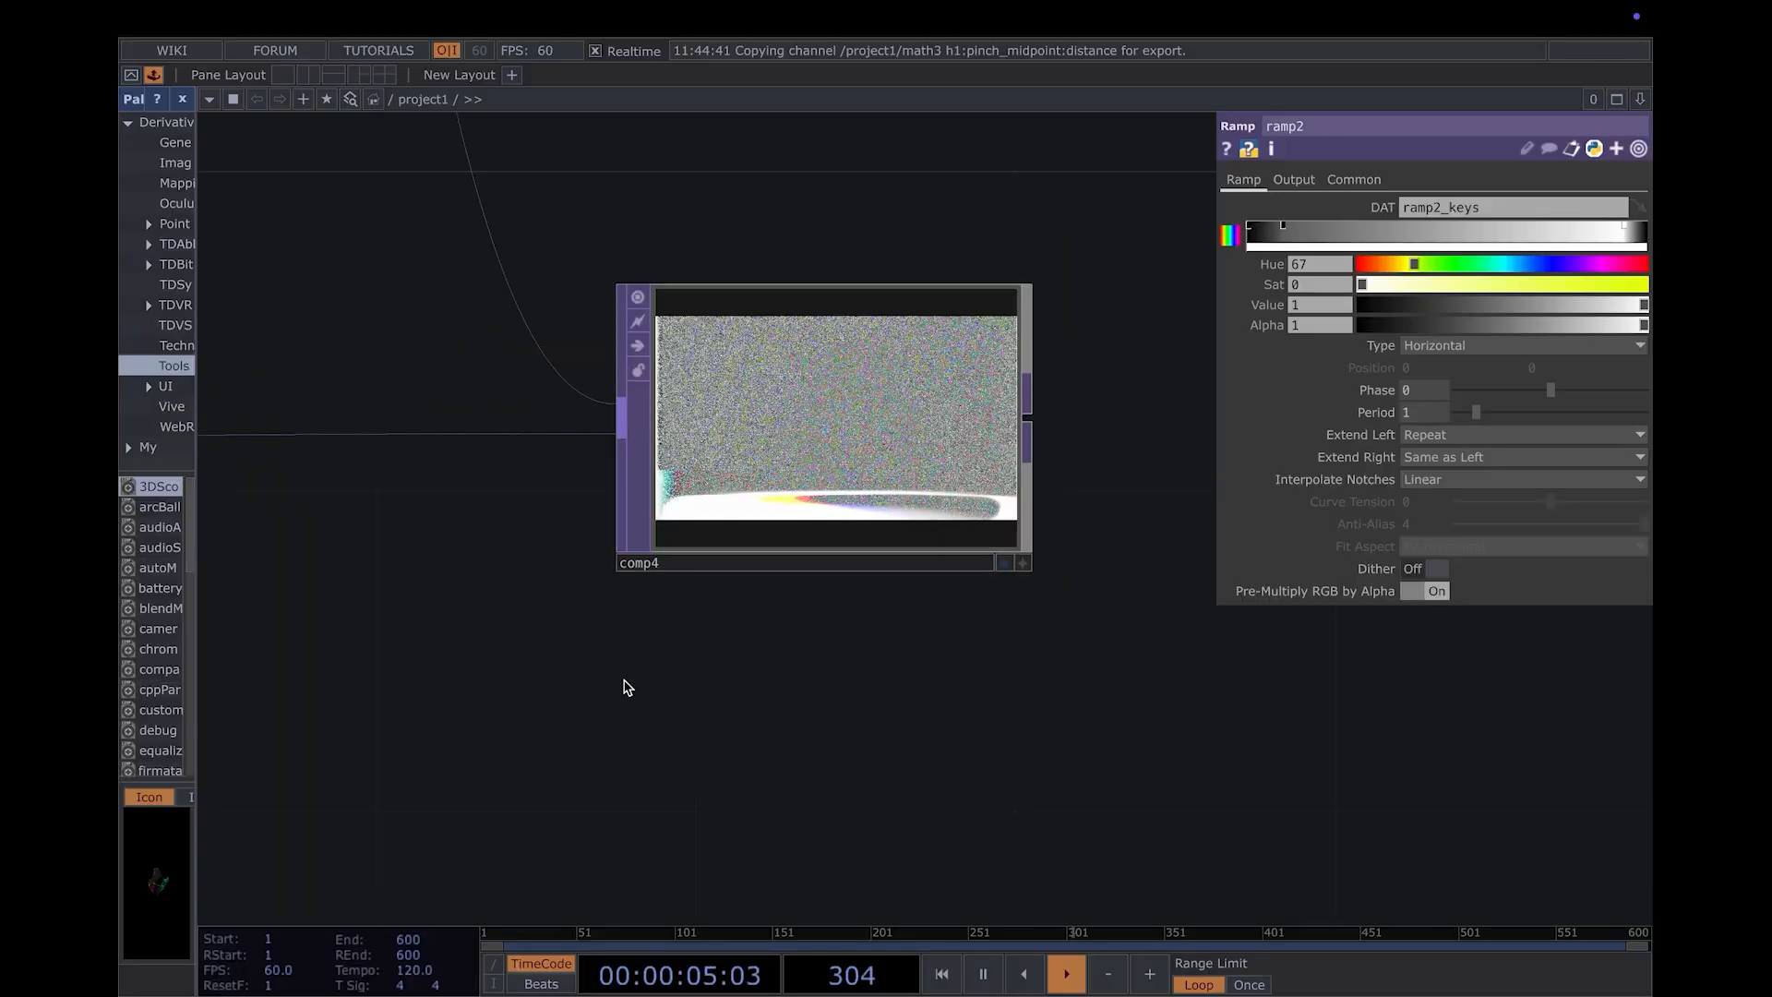
scroll(621, 684, down, 3)
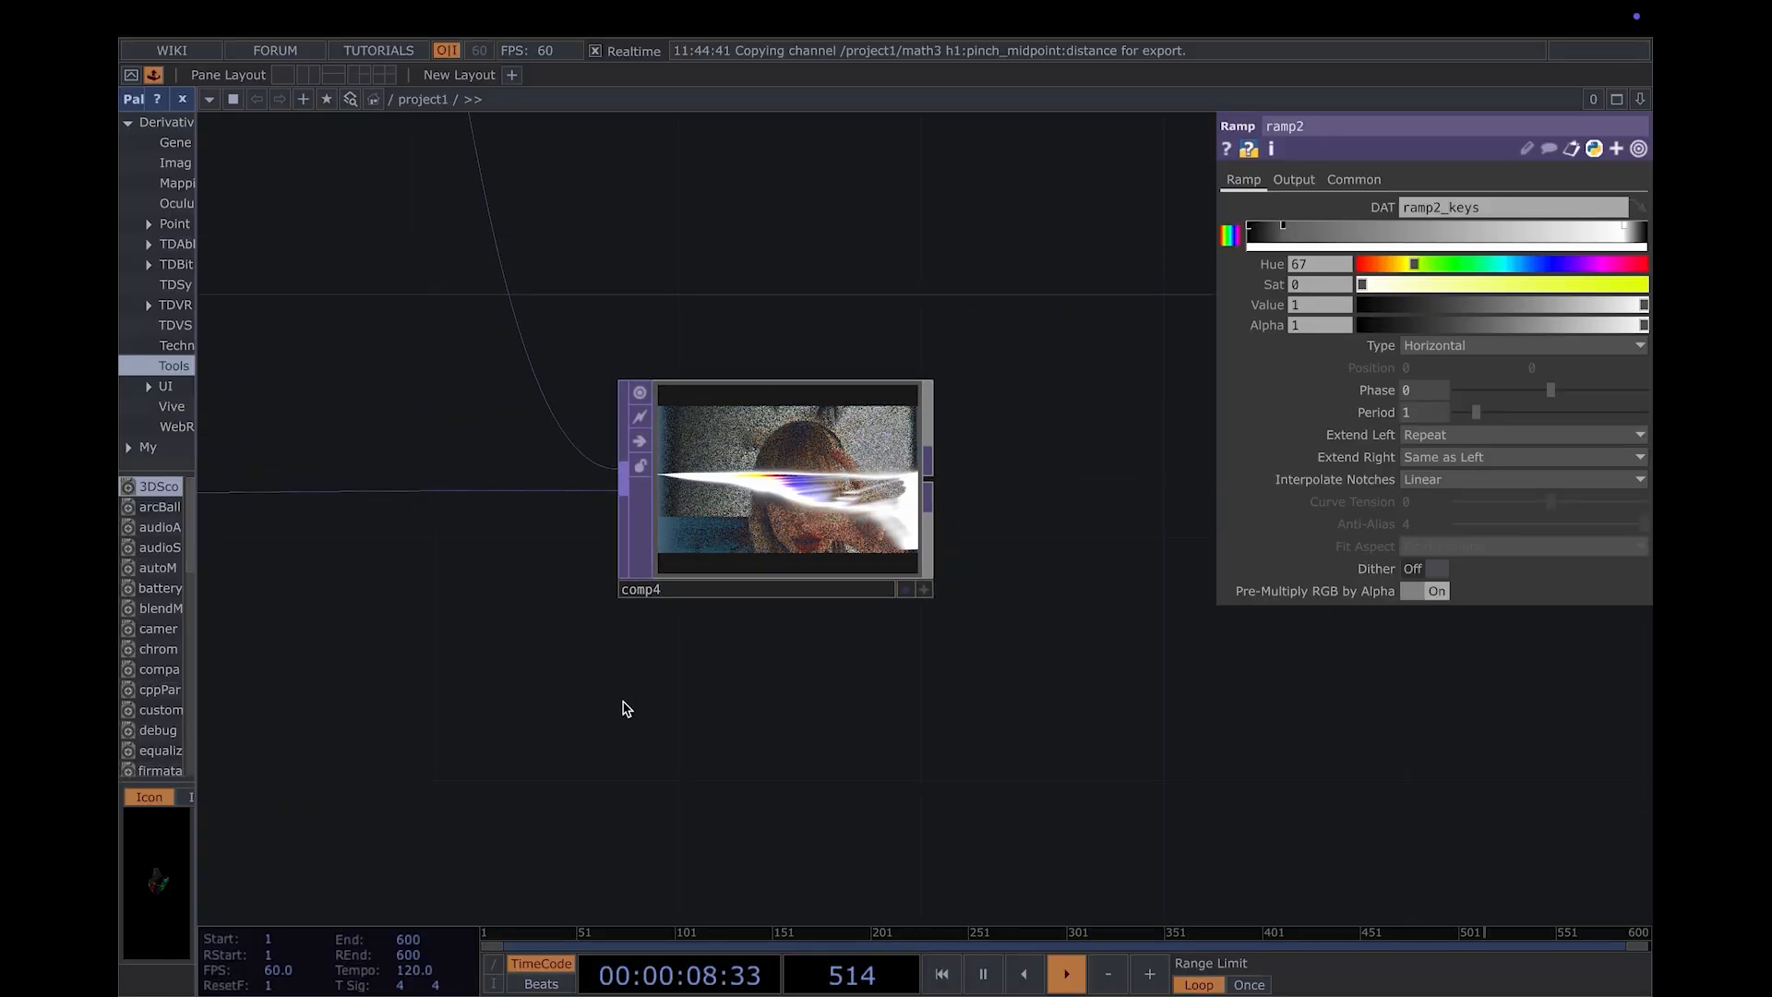
- Slightly lower the Harmonic Gain of the noise1 TOP that feeds comp2
drag(721, 685, 1246, 617)
scroll(993, 704, down, 3)
drag(687, 763, 1156, 736)
scroll(717, 767, down, 5)
scroll(736, 779, down, 5)
scroll(735, 779, up, 6)
drag(585, 791, 1142, 857)
scroll(726, 729, up, 3)
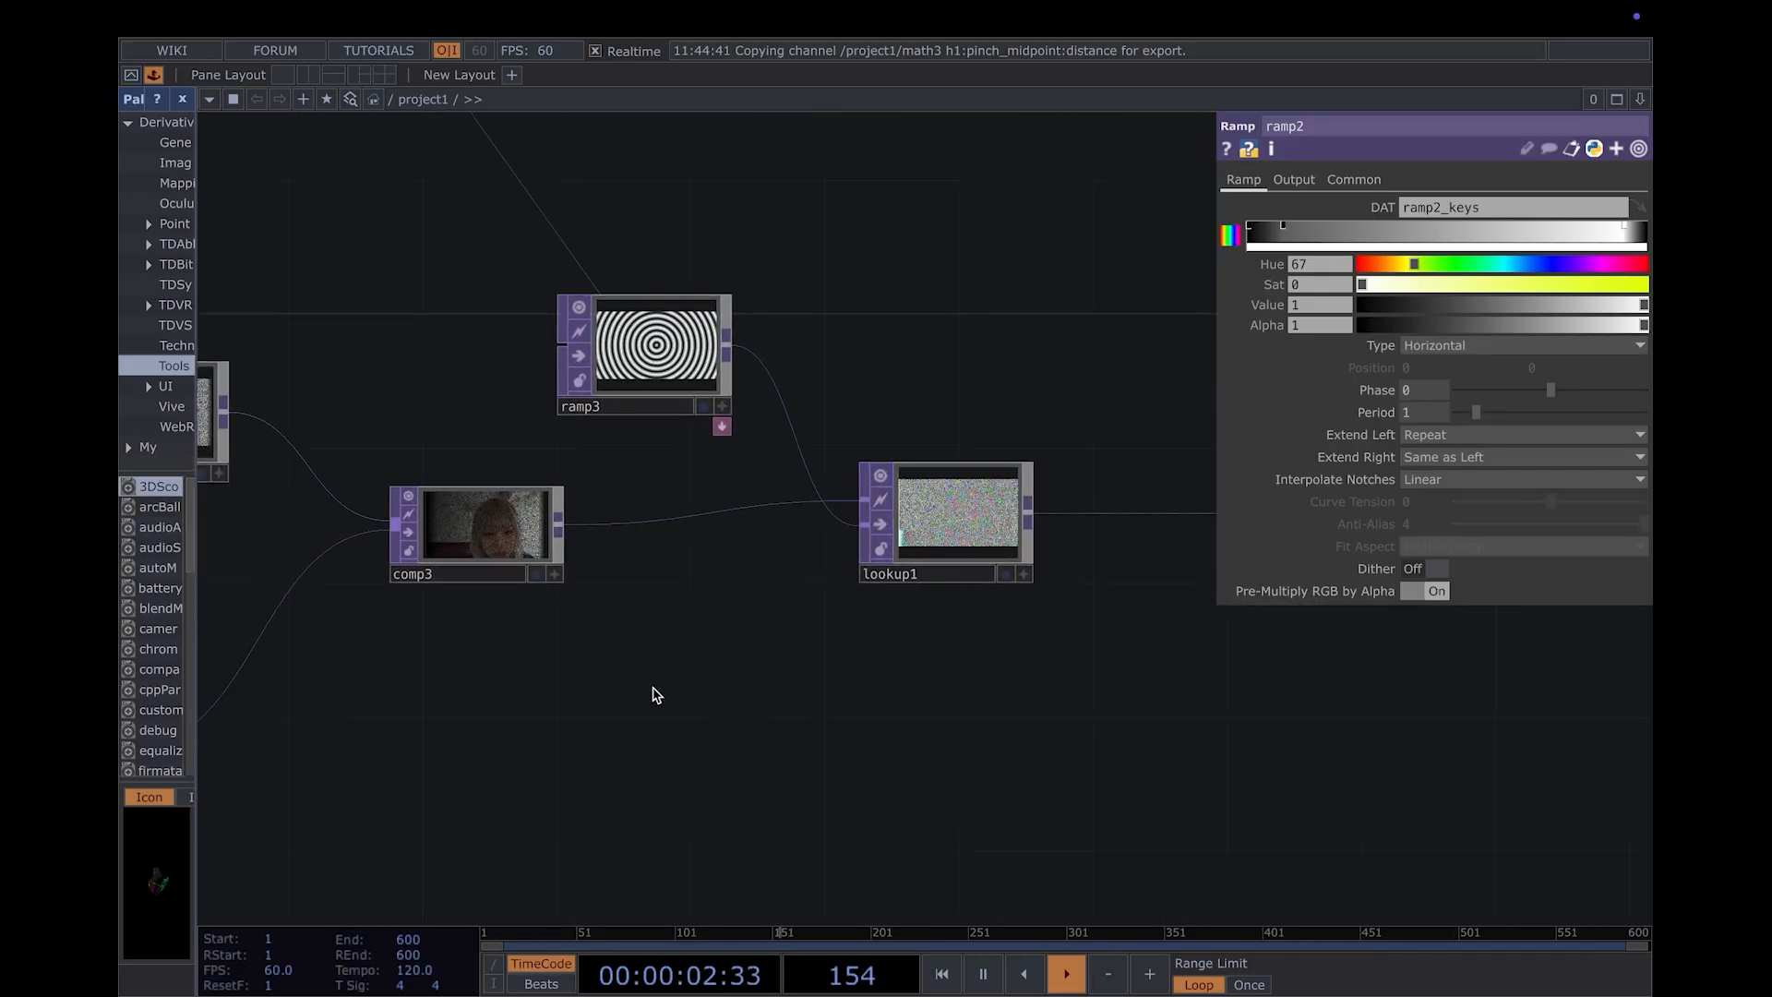
drag(655, 694, 882, 795)
drag(443, 593, 657, 652)
drag(697, 451, 863, 413)
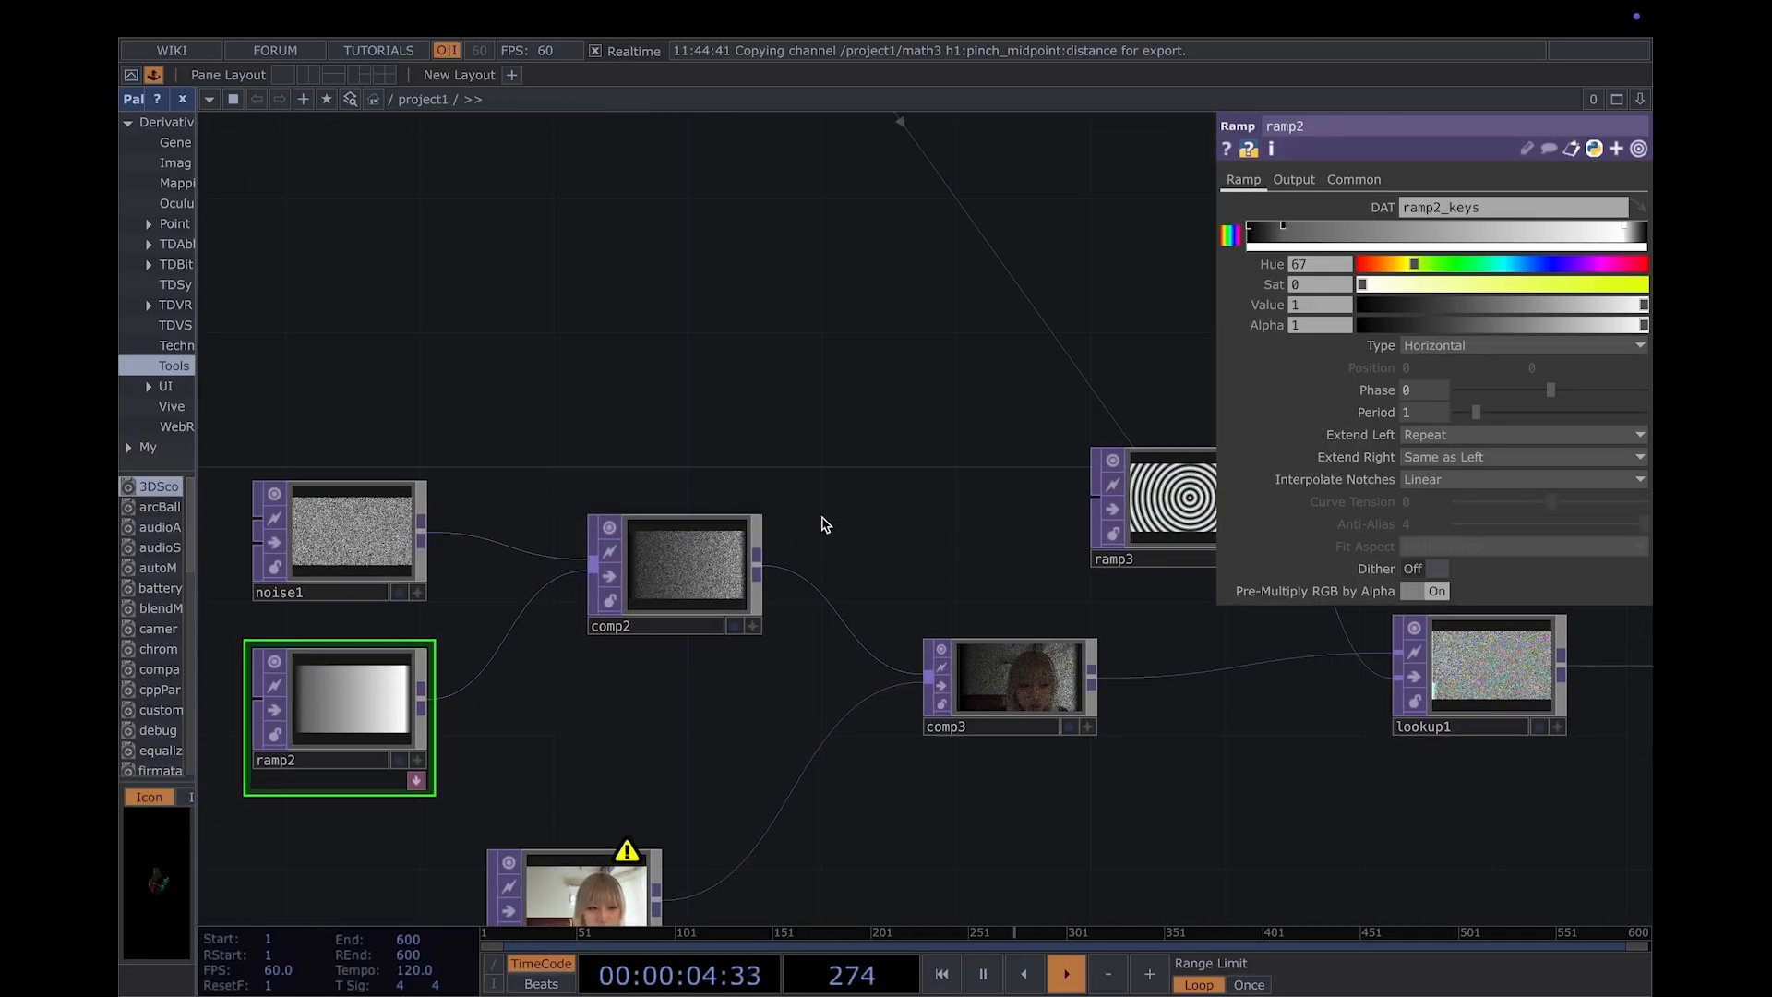
click(288, 547)
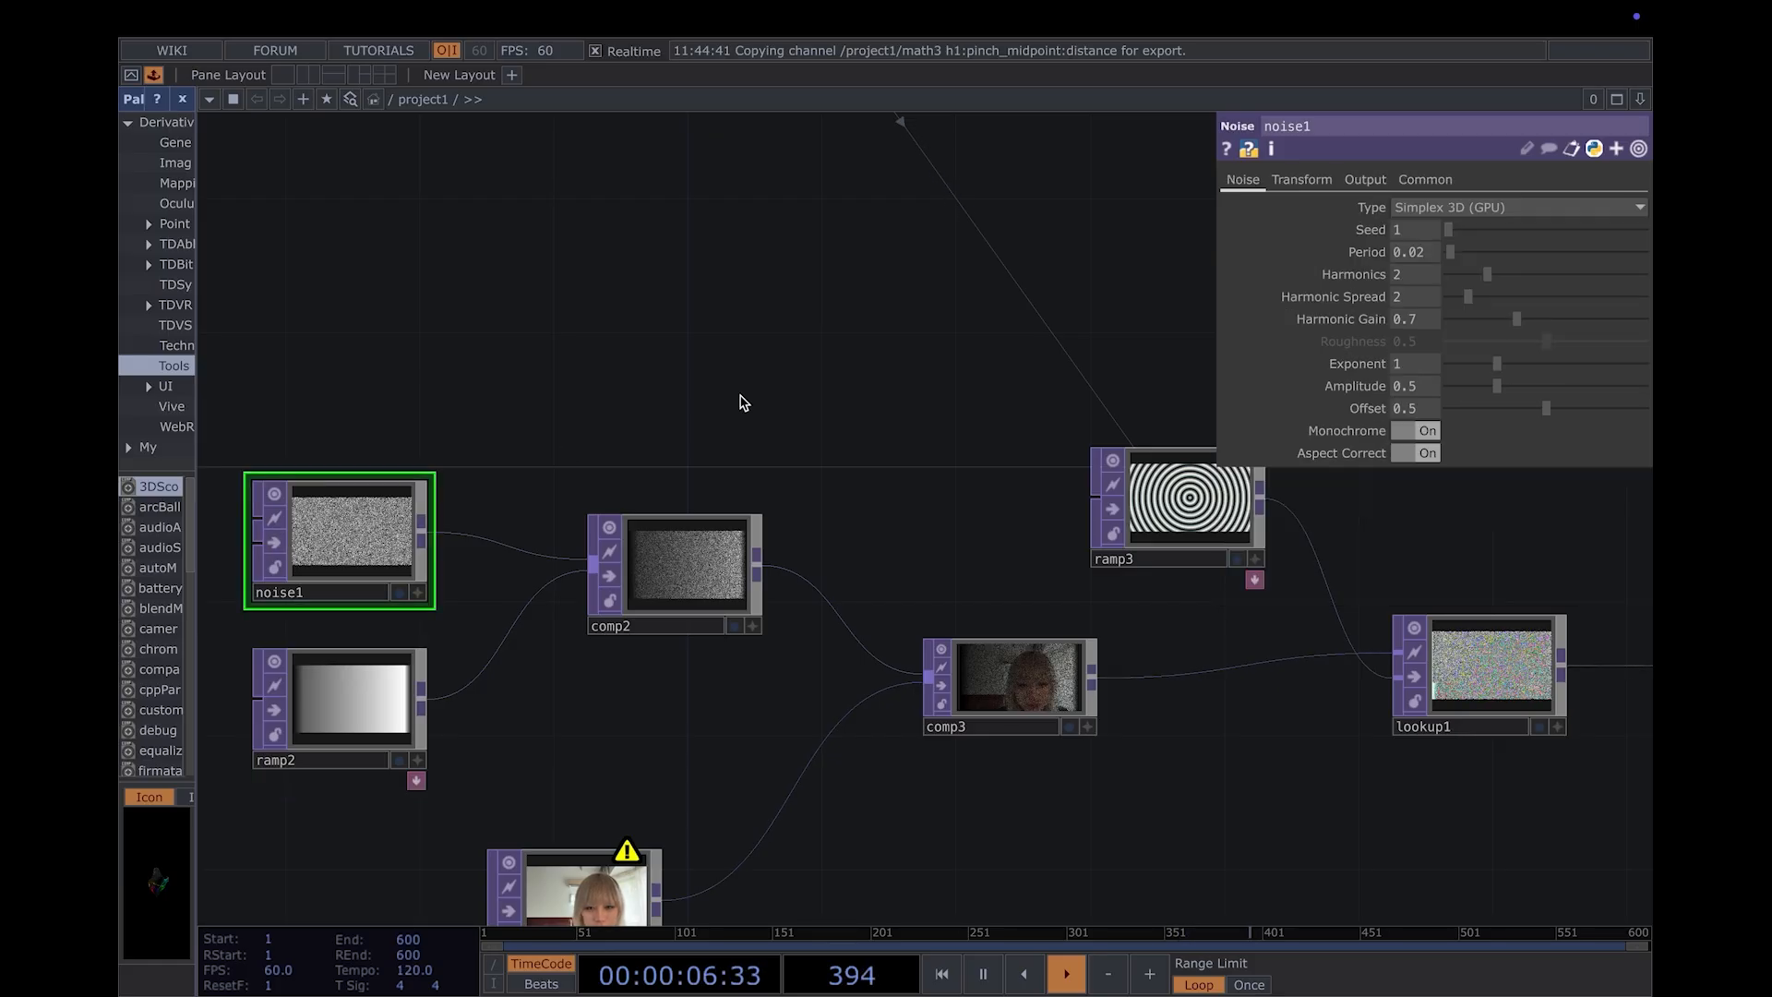
scroll(1372, 555, up, 2)
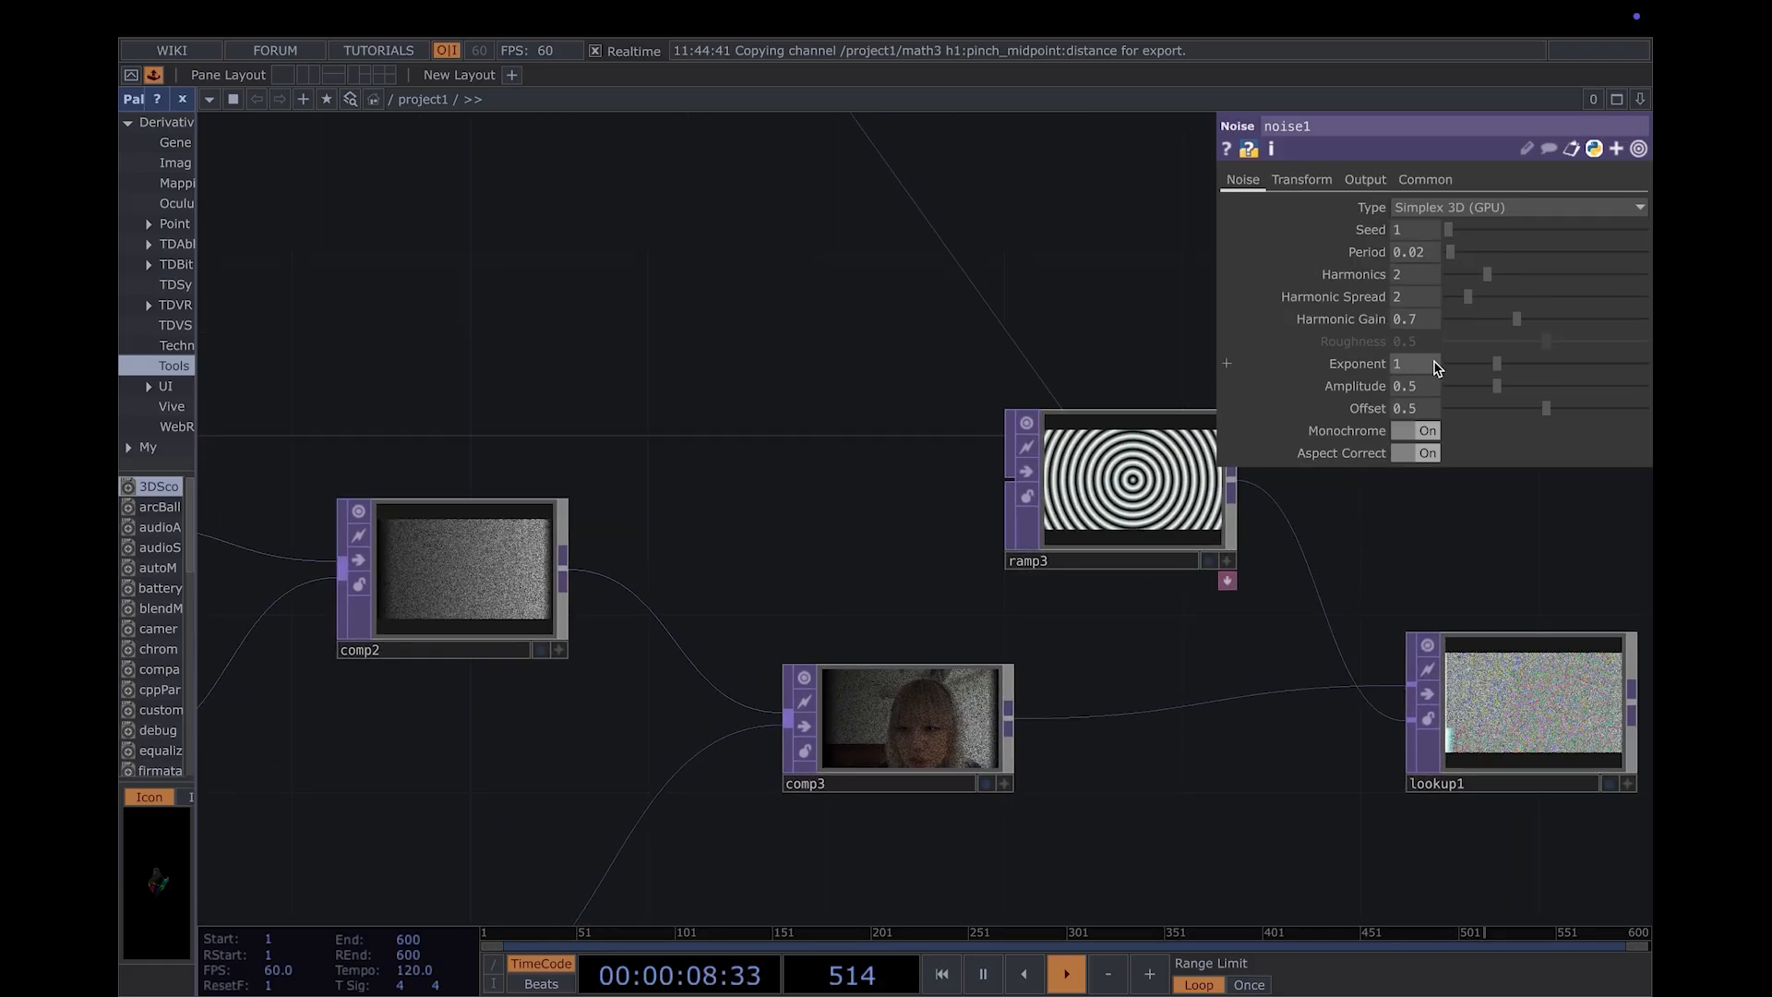
drag(1517, 319, 1493, 320)
- Set the hue of the blue key in the ramp3 gradient to 300
click(1092, 458)
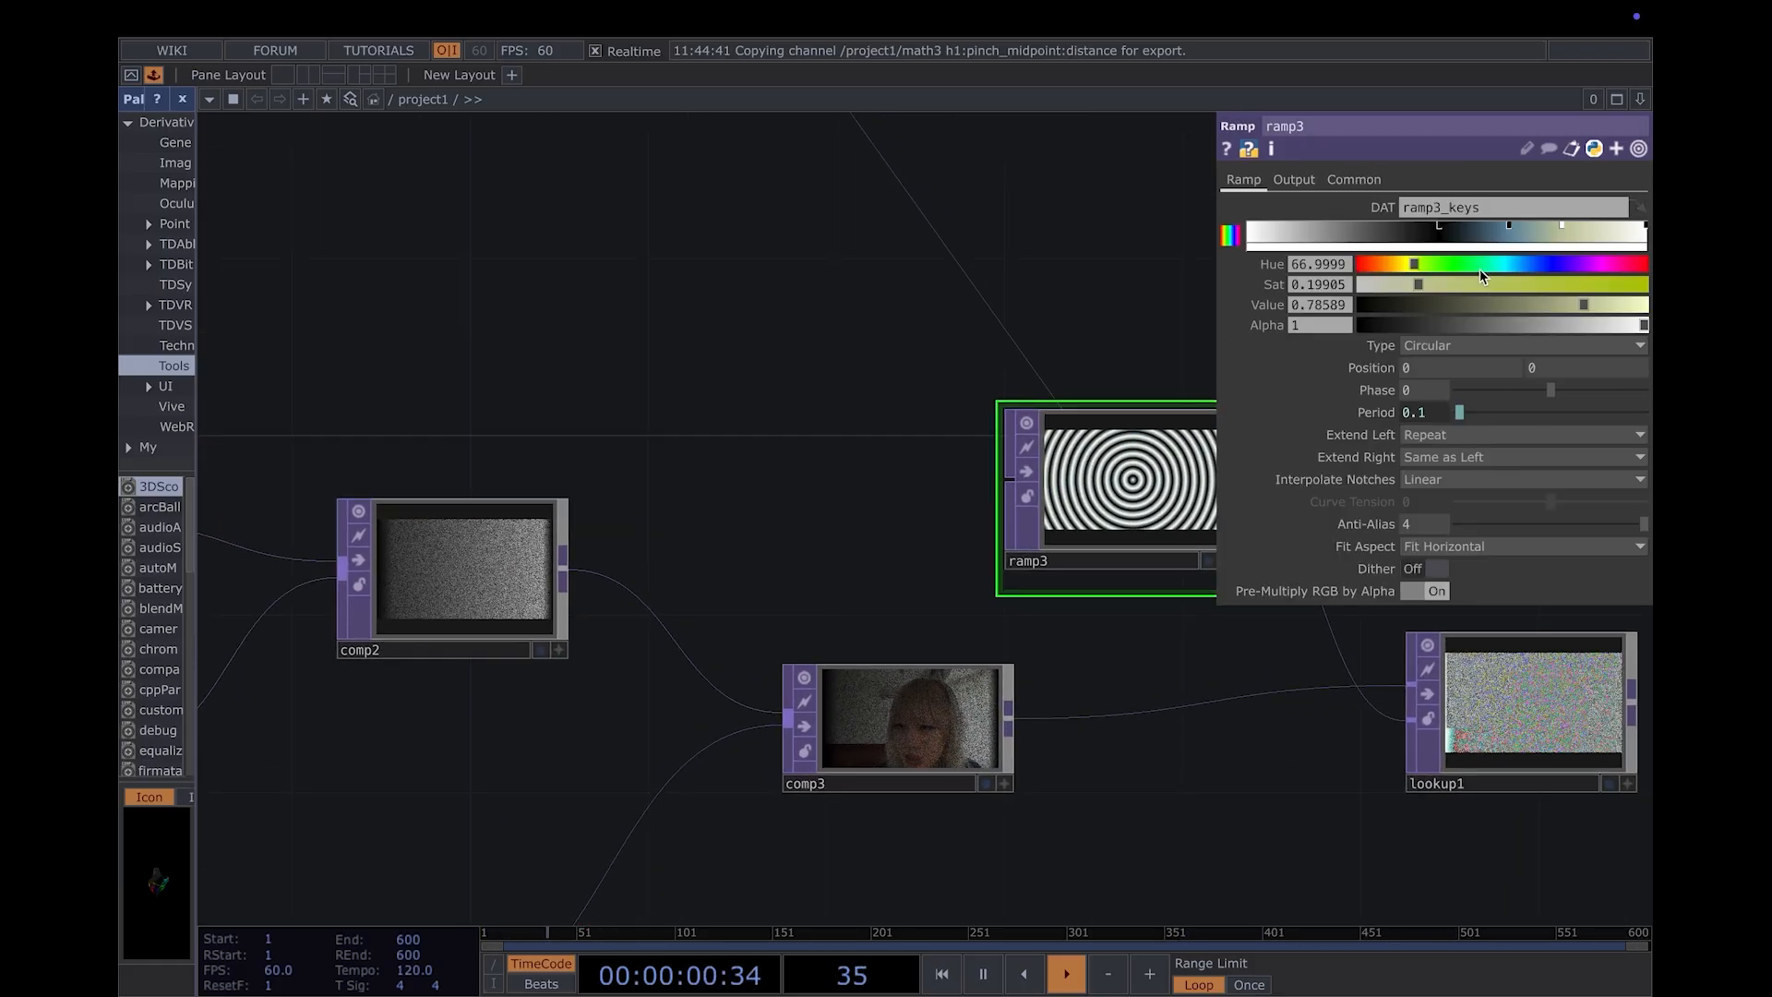
click(1600, 264)
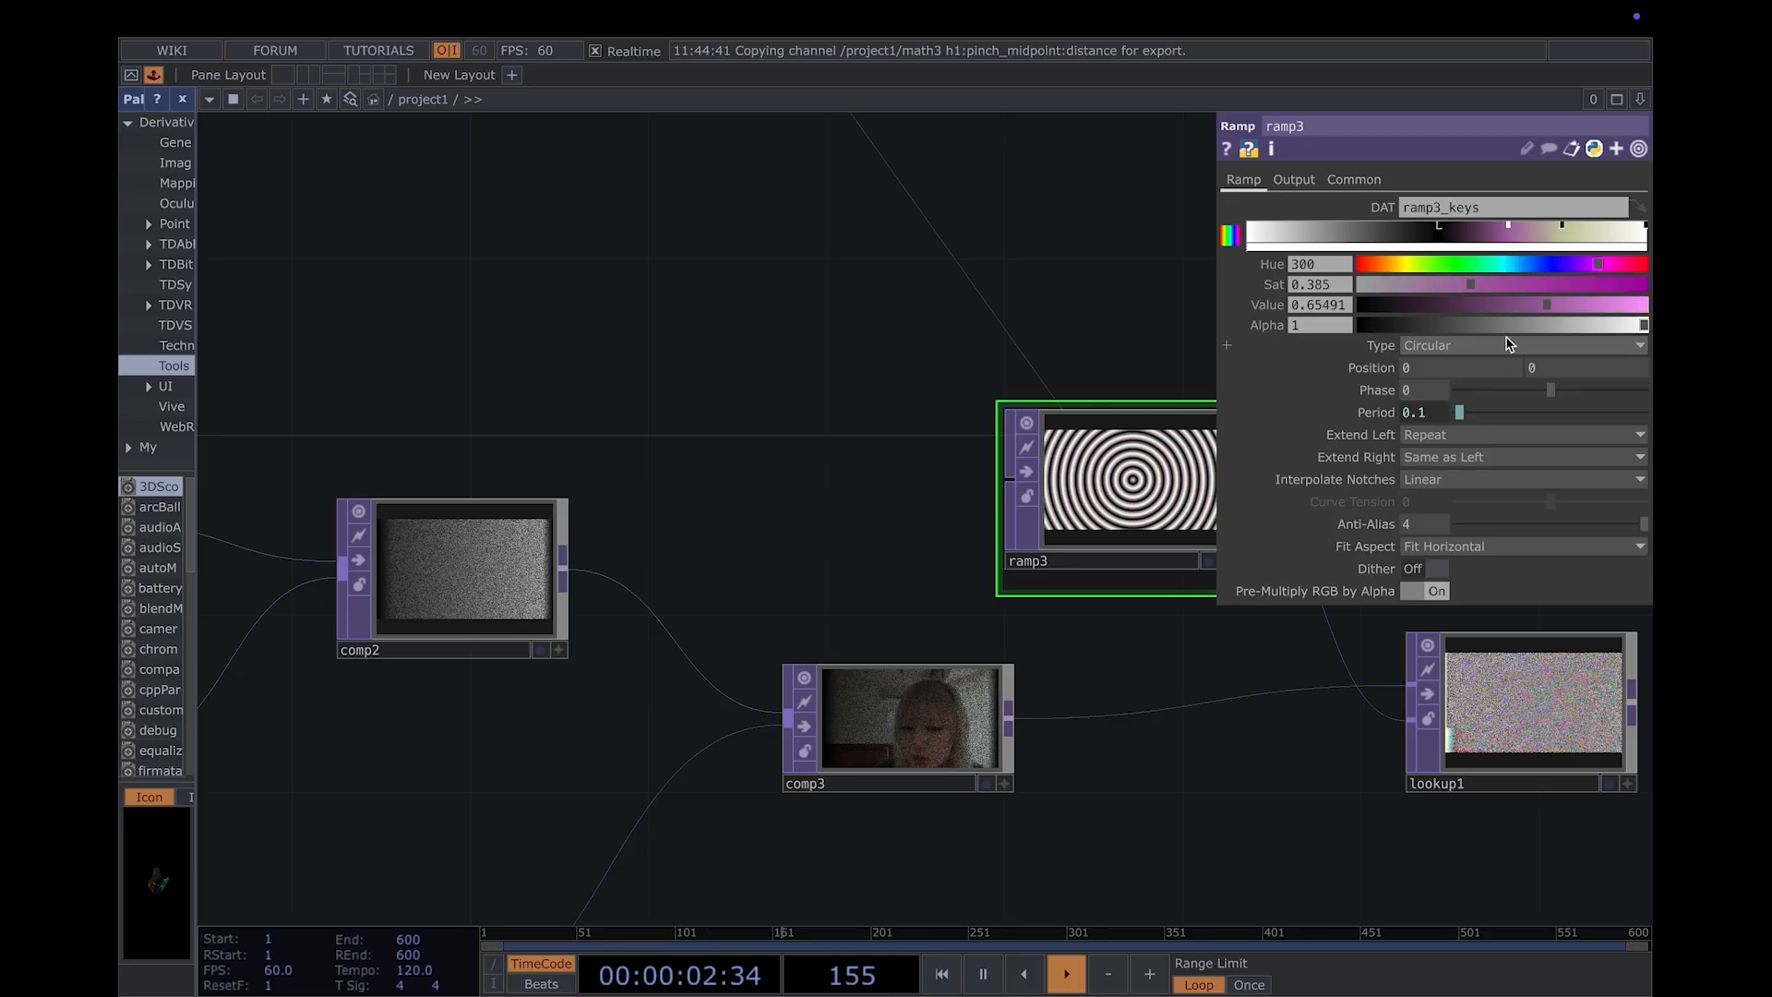
- Display comp4 as the network background and set the hue of the selected ramp3 gradient key to 205
drag(1356, 782, 572, 761)
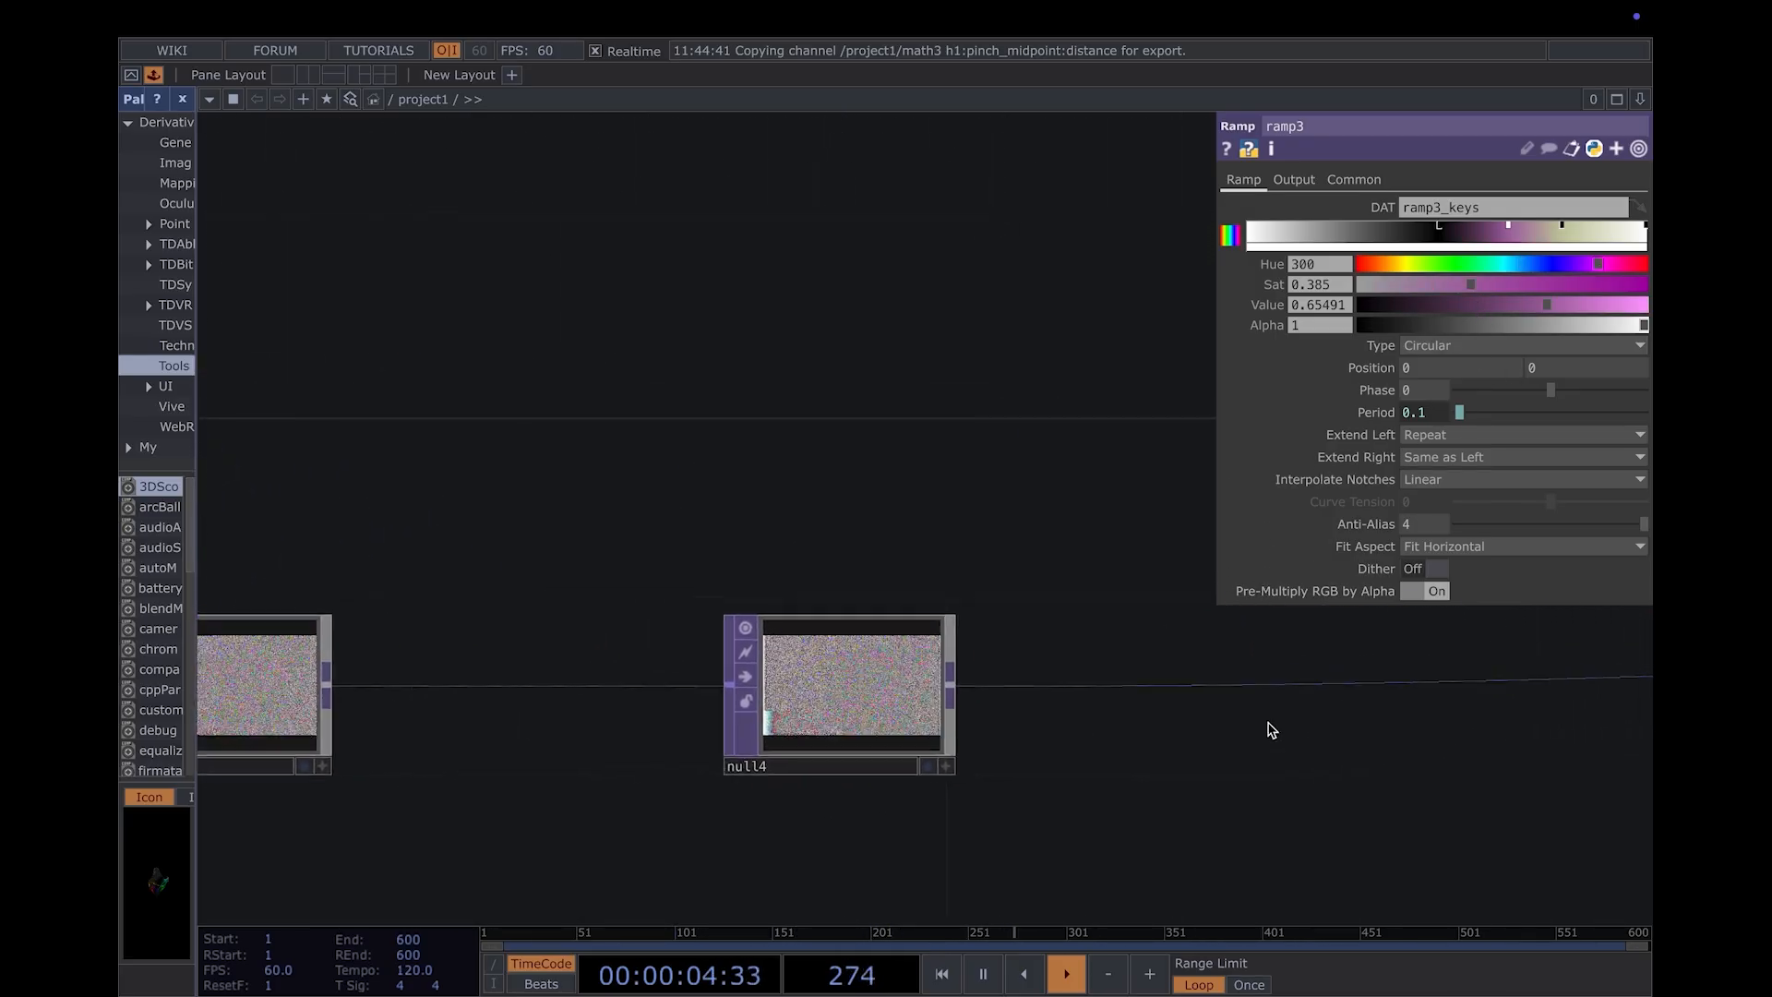
mouse_move(1467, 627)
mouse_down()
mouse_move(1081, 655)
mouse_move(646, 627)
mouse_up()
scroll(1329, 744, down, 2)
drag(1357, 746, 313, 812)
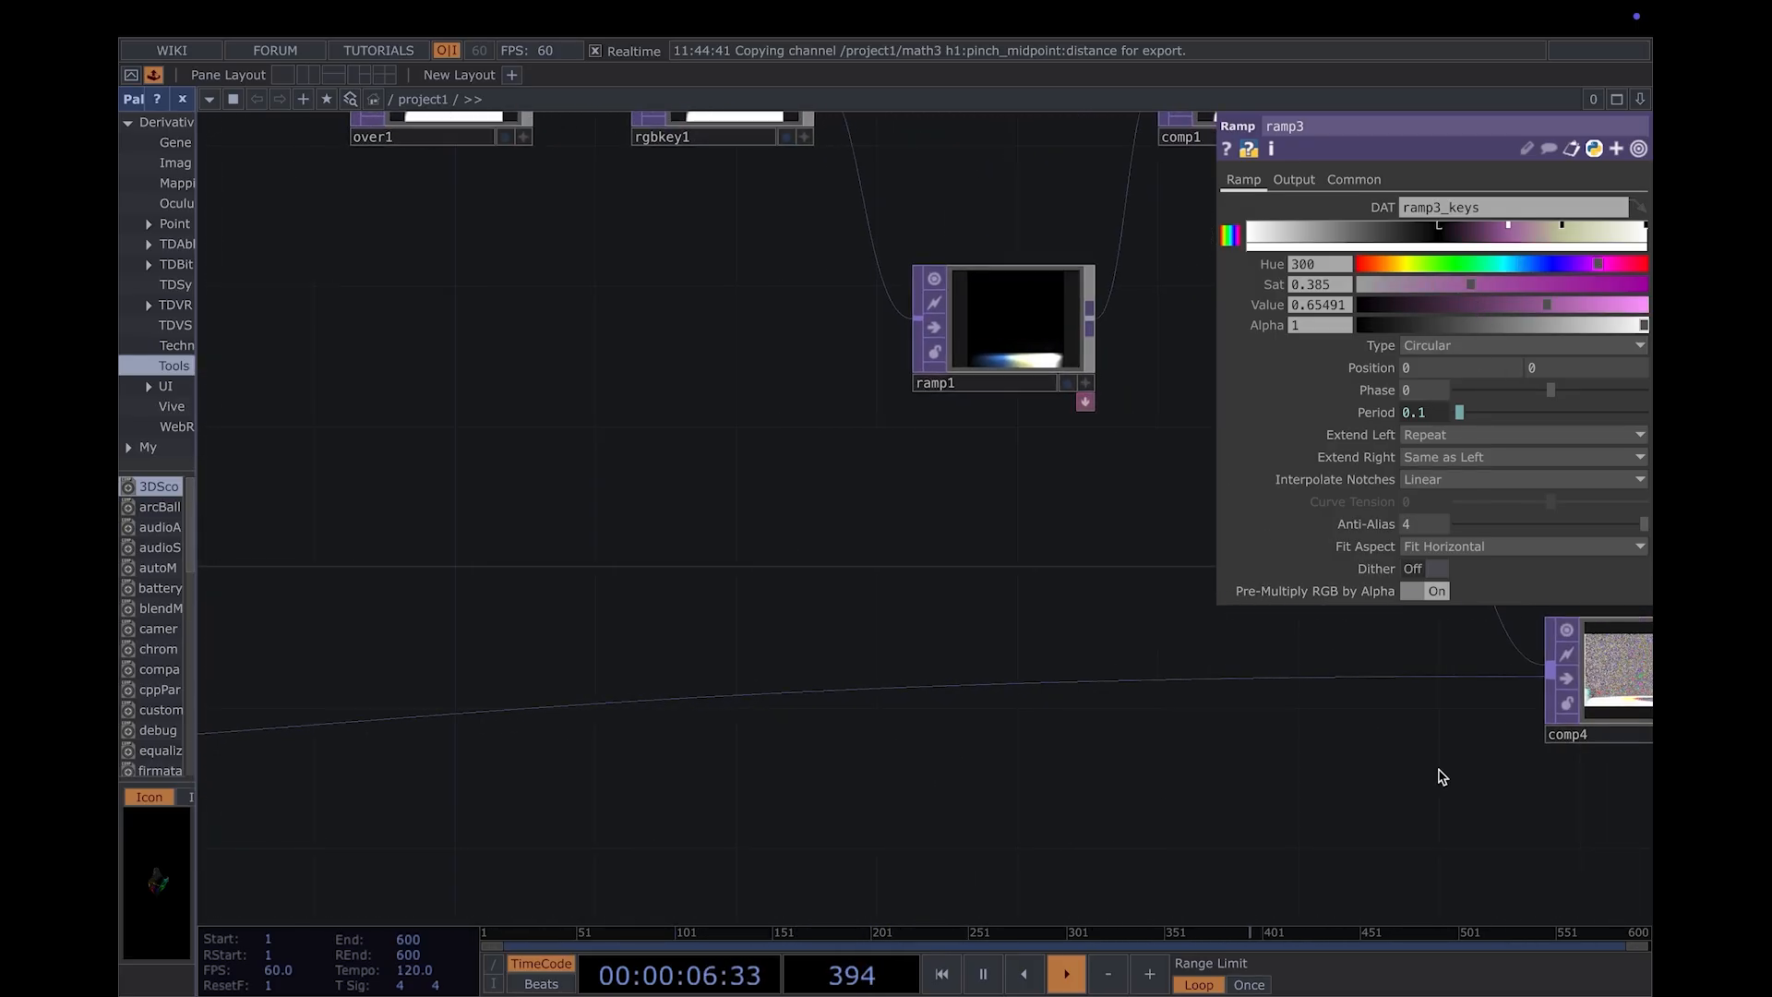
drag(1564, 754, 838, 768)
click(975, 749)
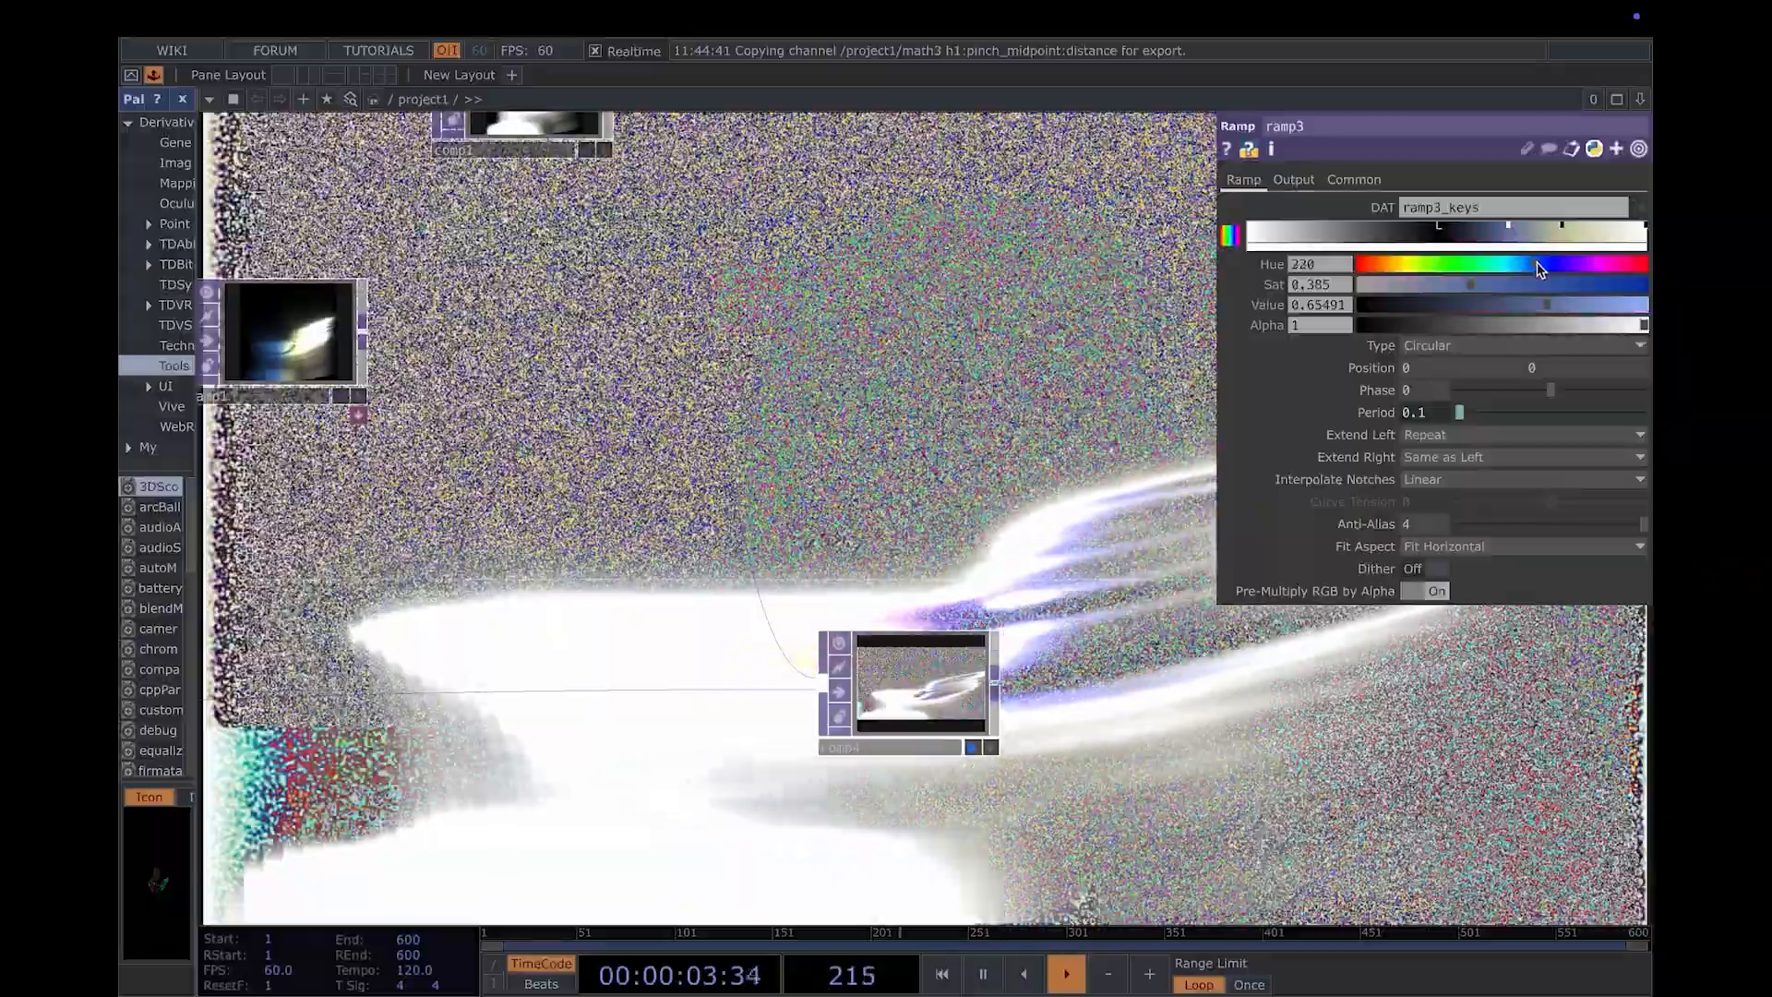
click(1527, 266)
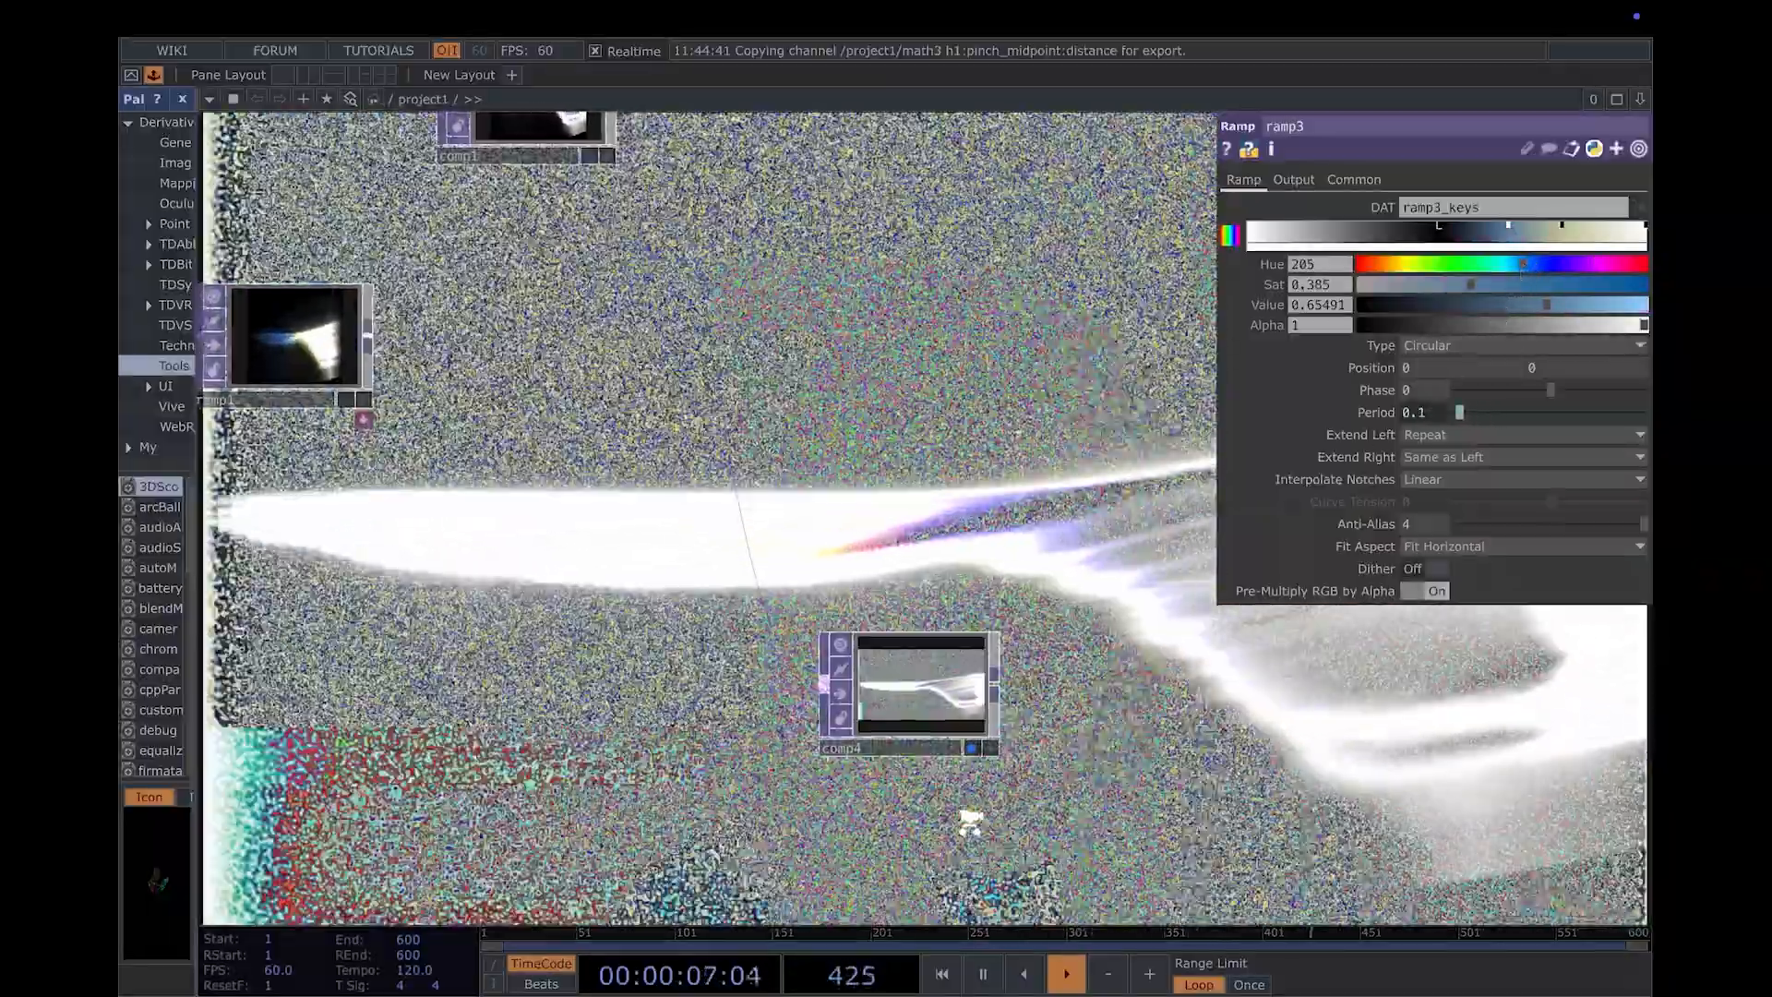
- Set the operation of the comp3 Composite TOP to Overlay
scroll(1115, 791, down, 3)
drag(588, 795, 1008, 750)
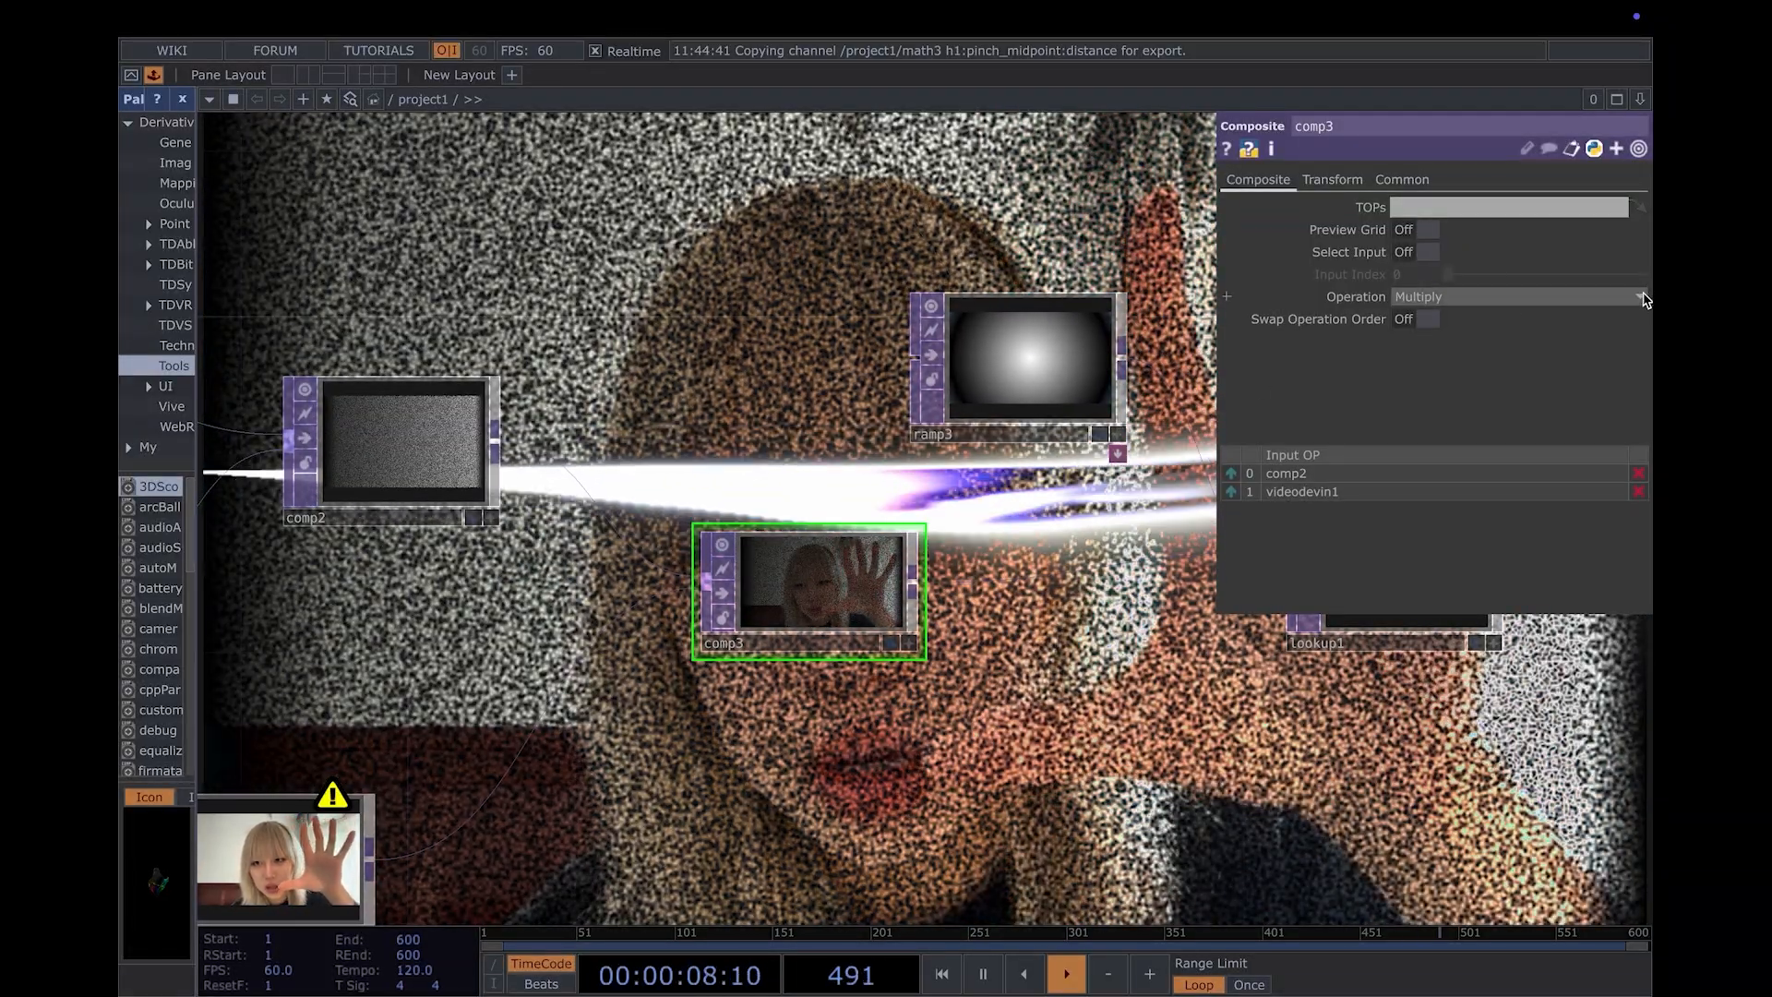
click(1642, 296)
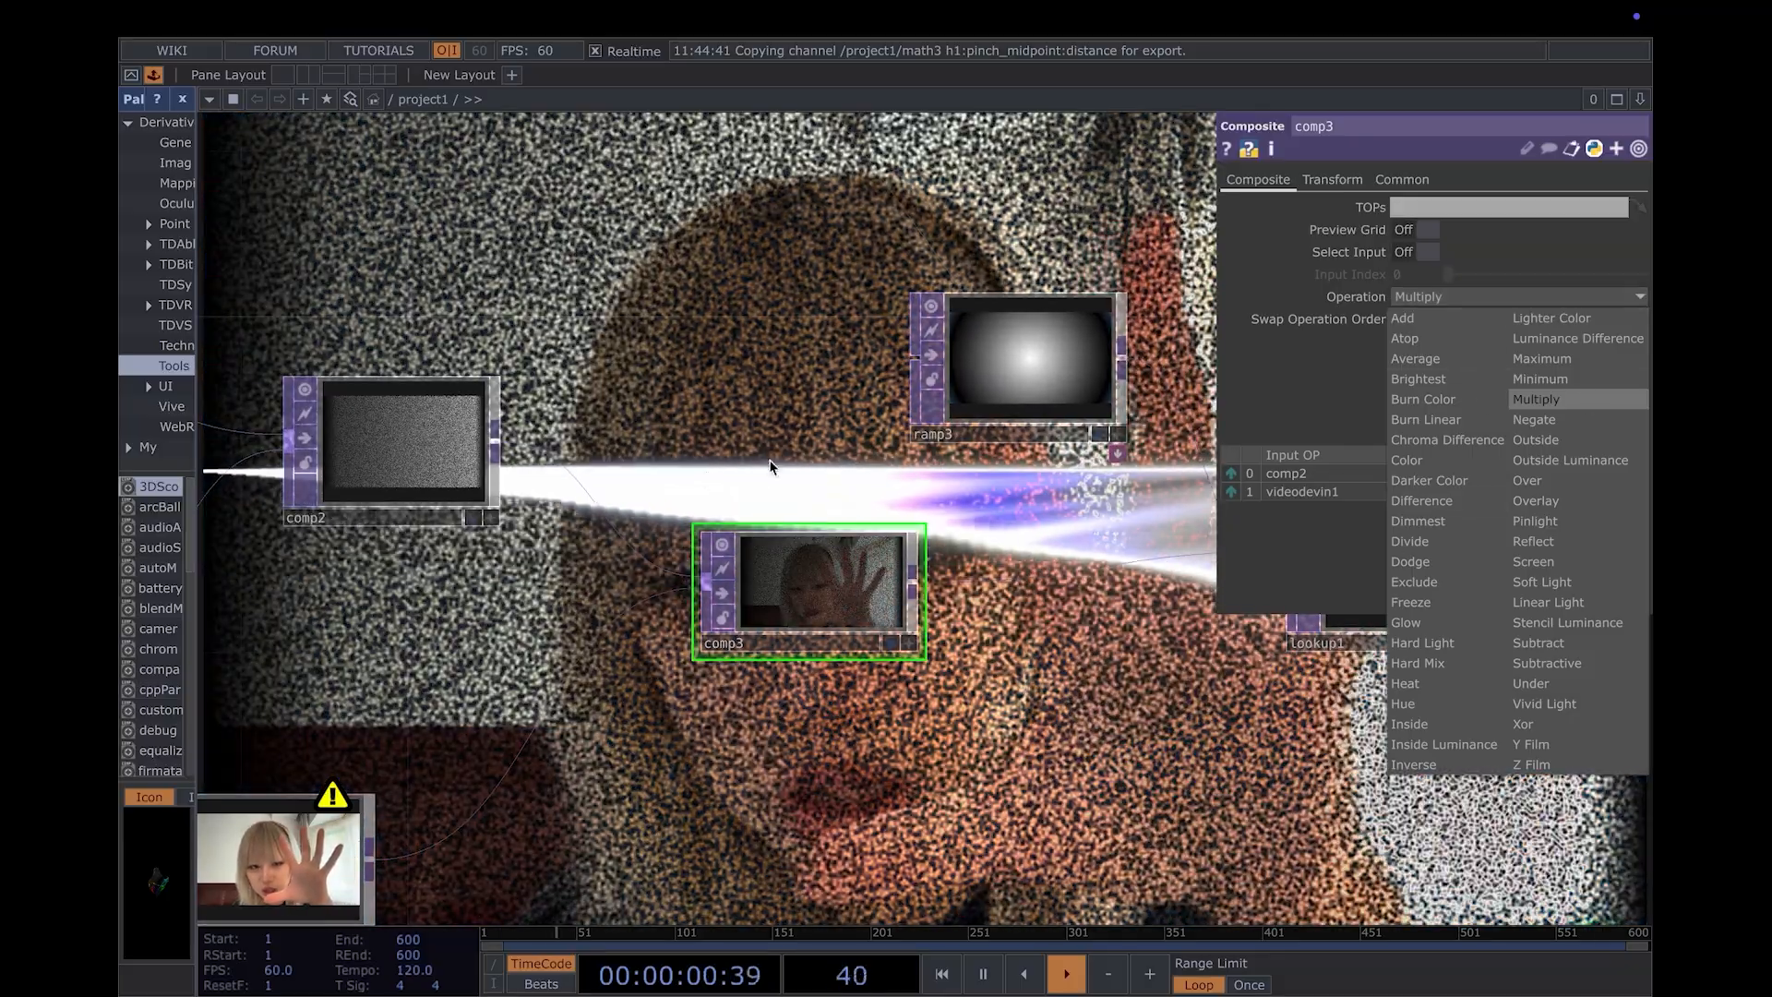
click(1537, 501)
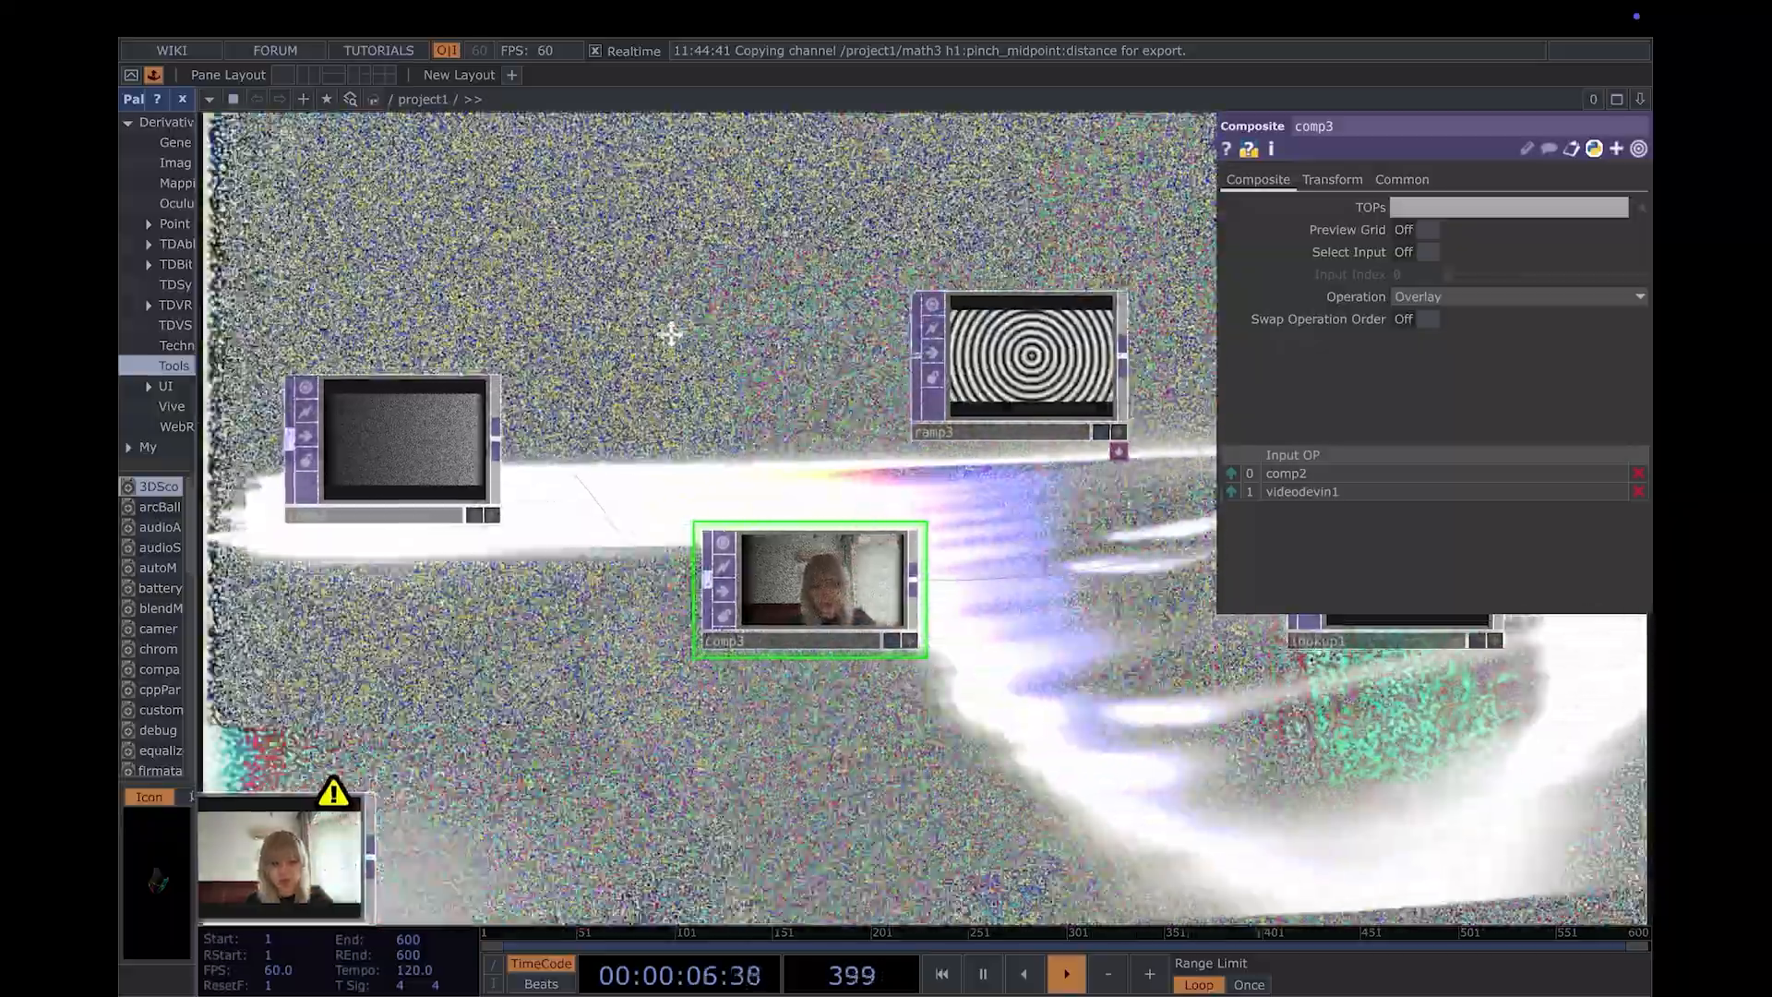
drag(673, 332, 670, 266)
scroll(671, 266, down, 10)
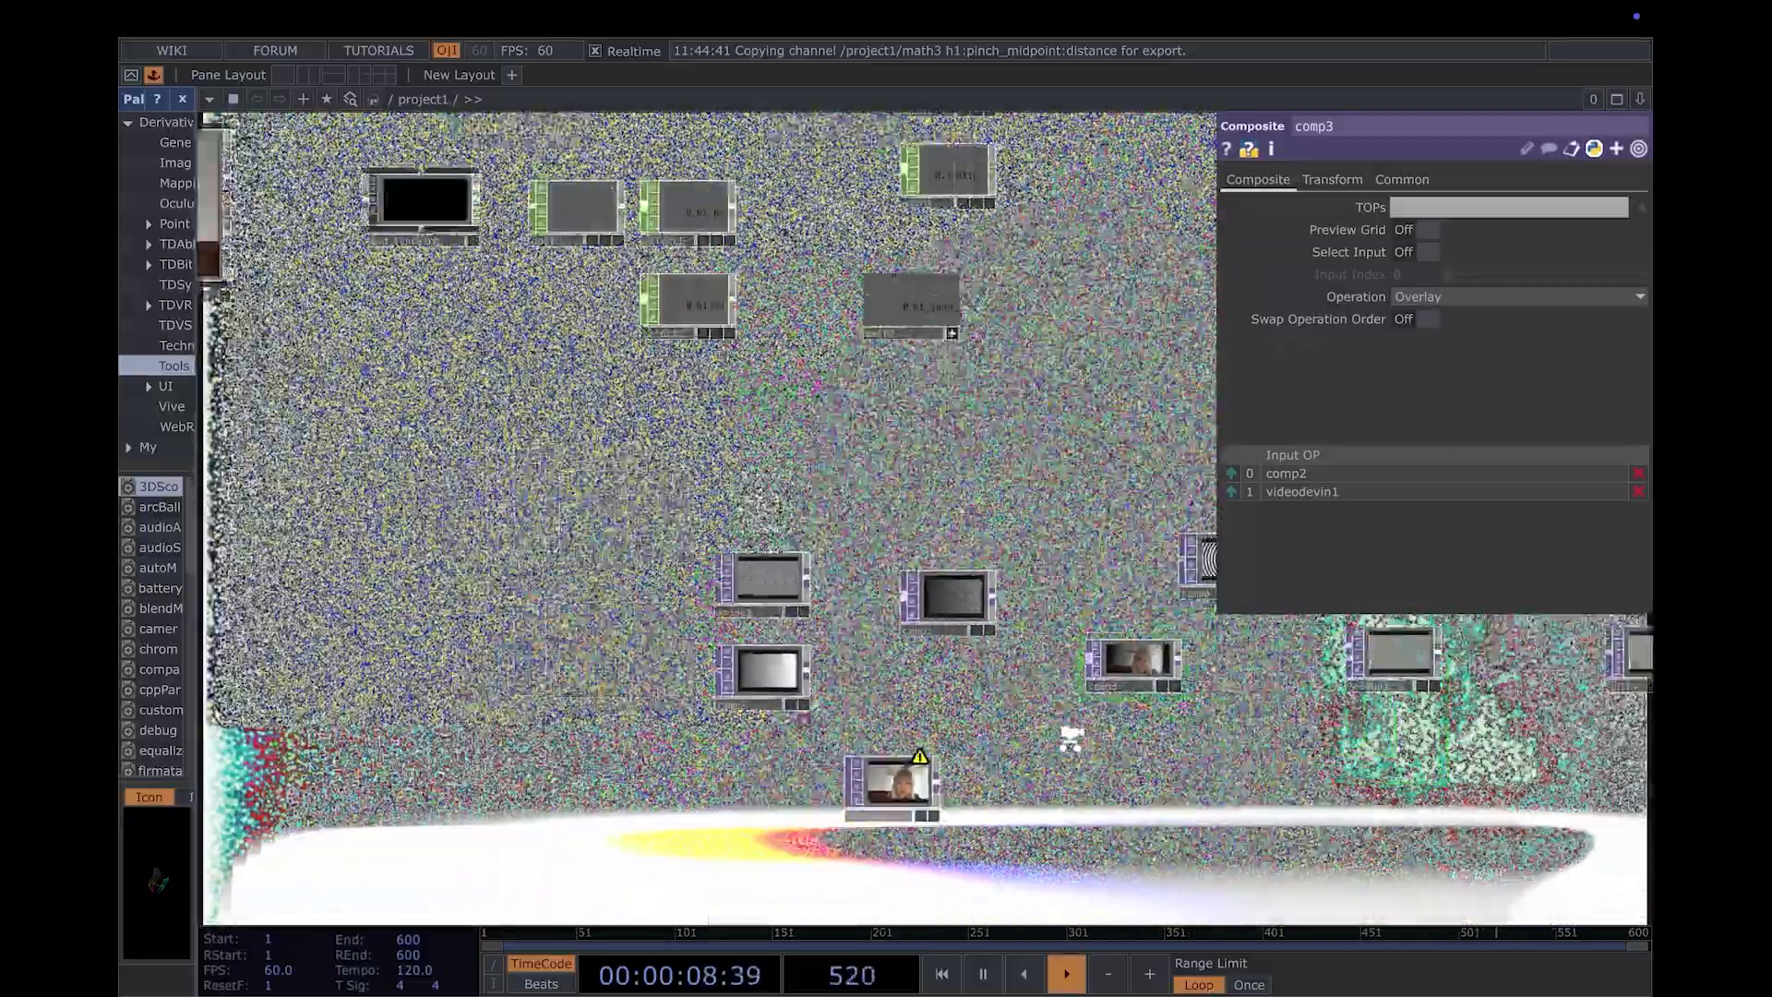
drag(902, 767, 803, 764)
drag(1250, 696, 1187, 717)
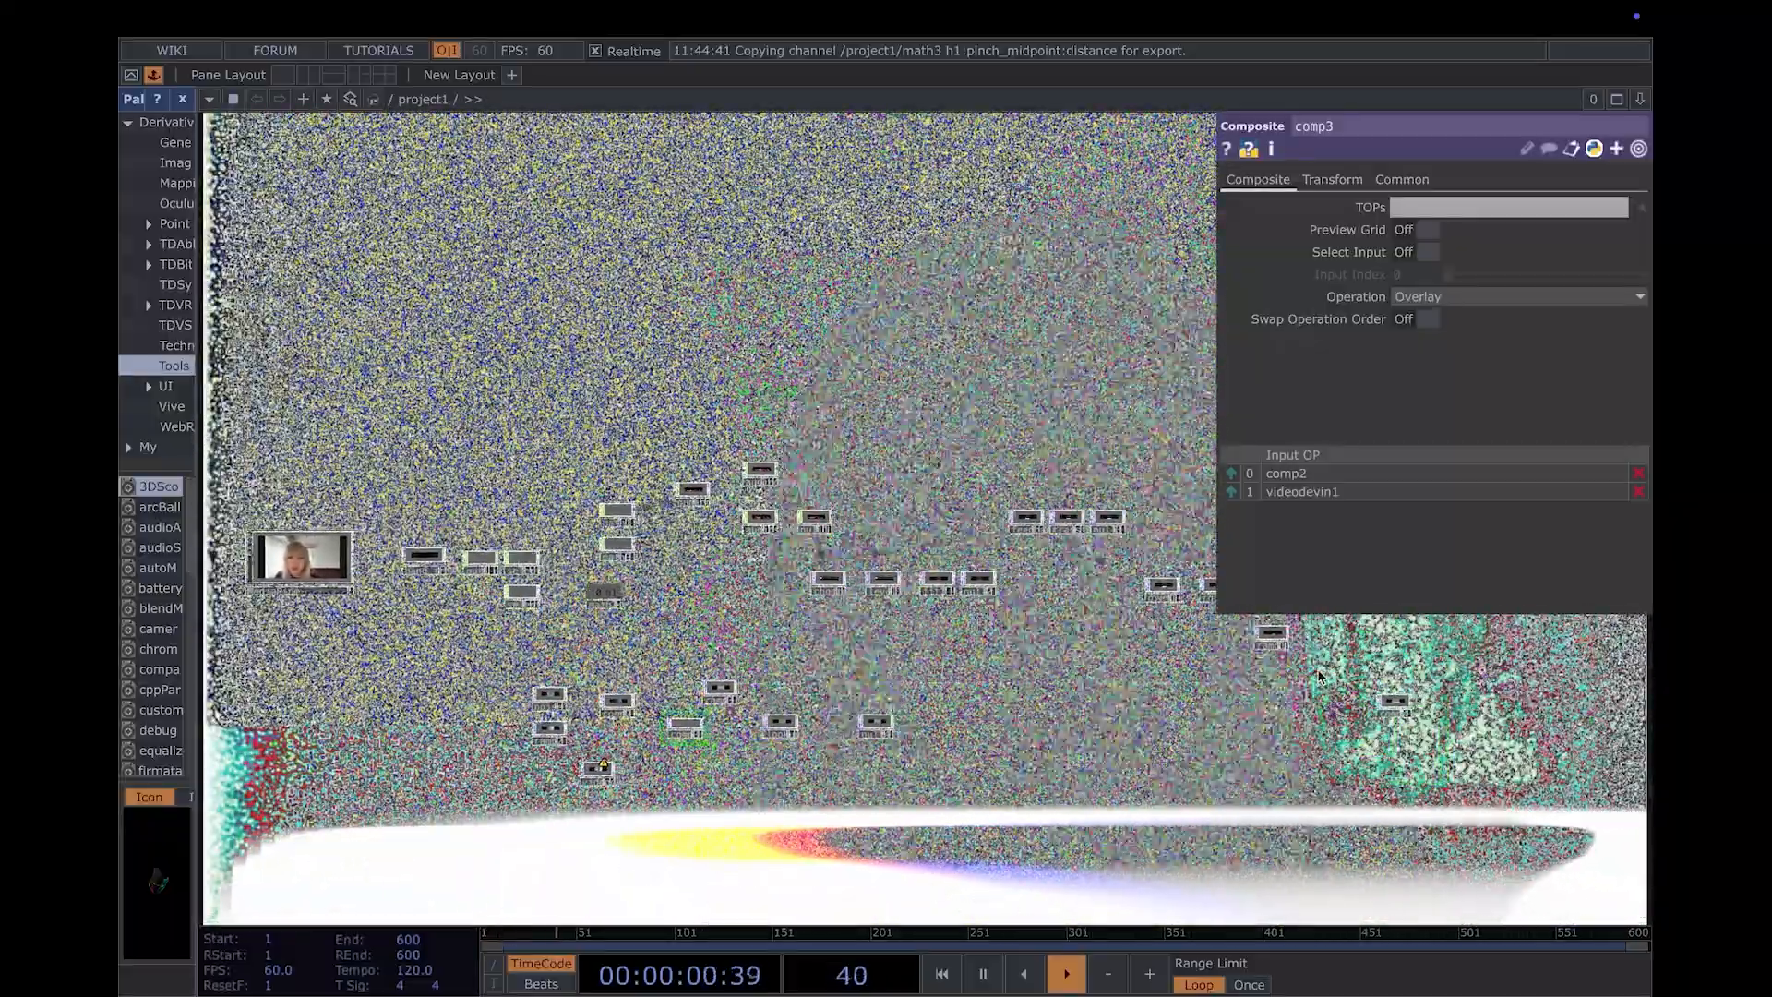